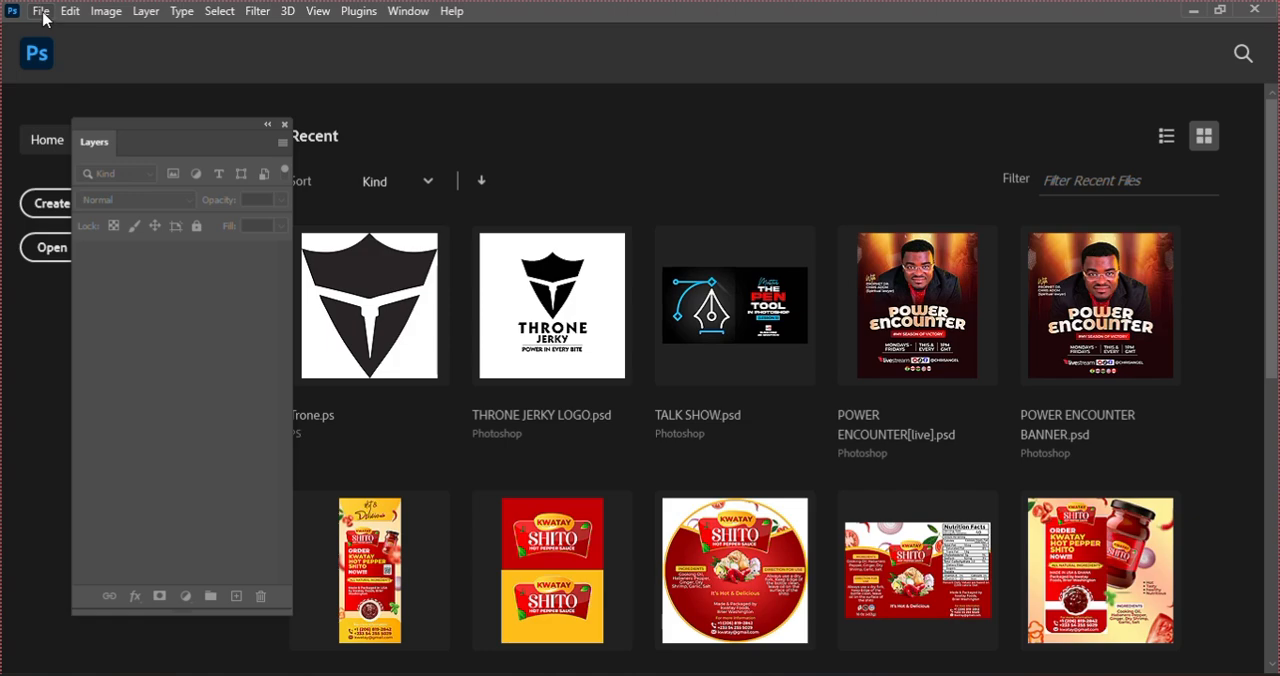
# Step: Create a new 2 x 2 inch document at 500 pixels/inch with RGB color and a white background
pyautogui.click(42, 12)
pyautogui.click(52, 30)
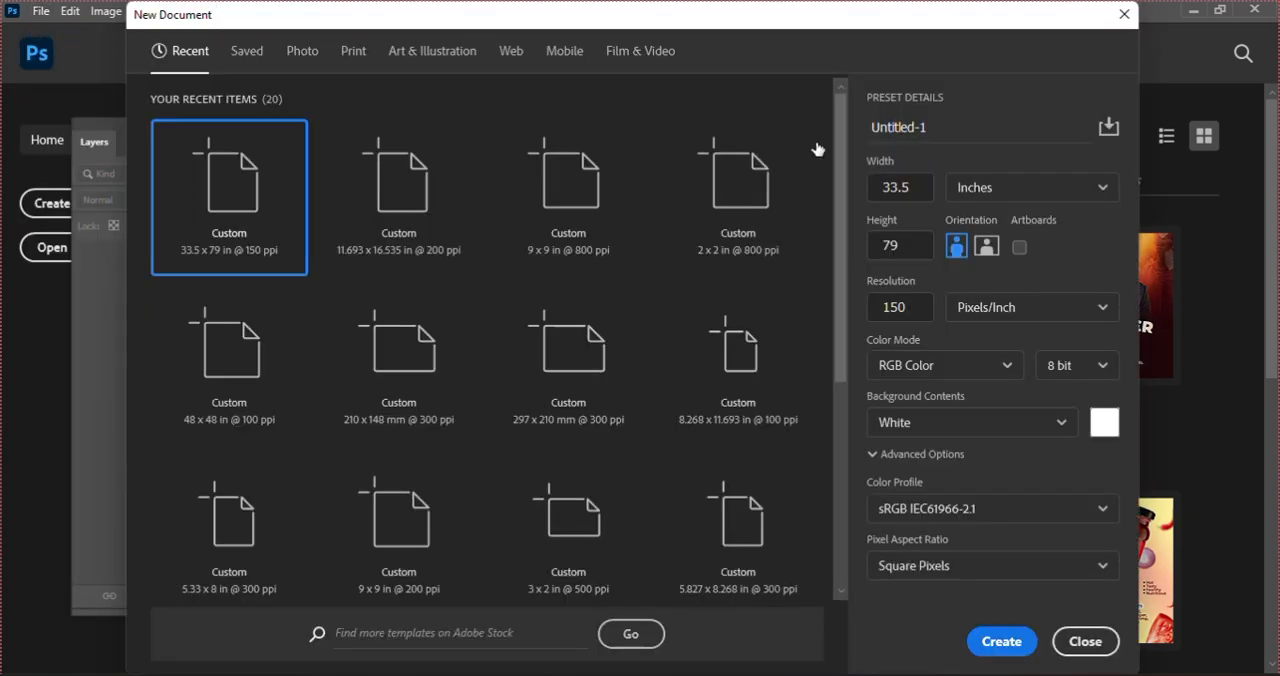
pyautogui.doubleClick(911, 184)
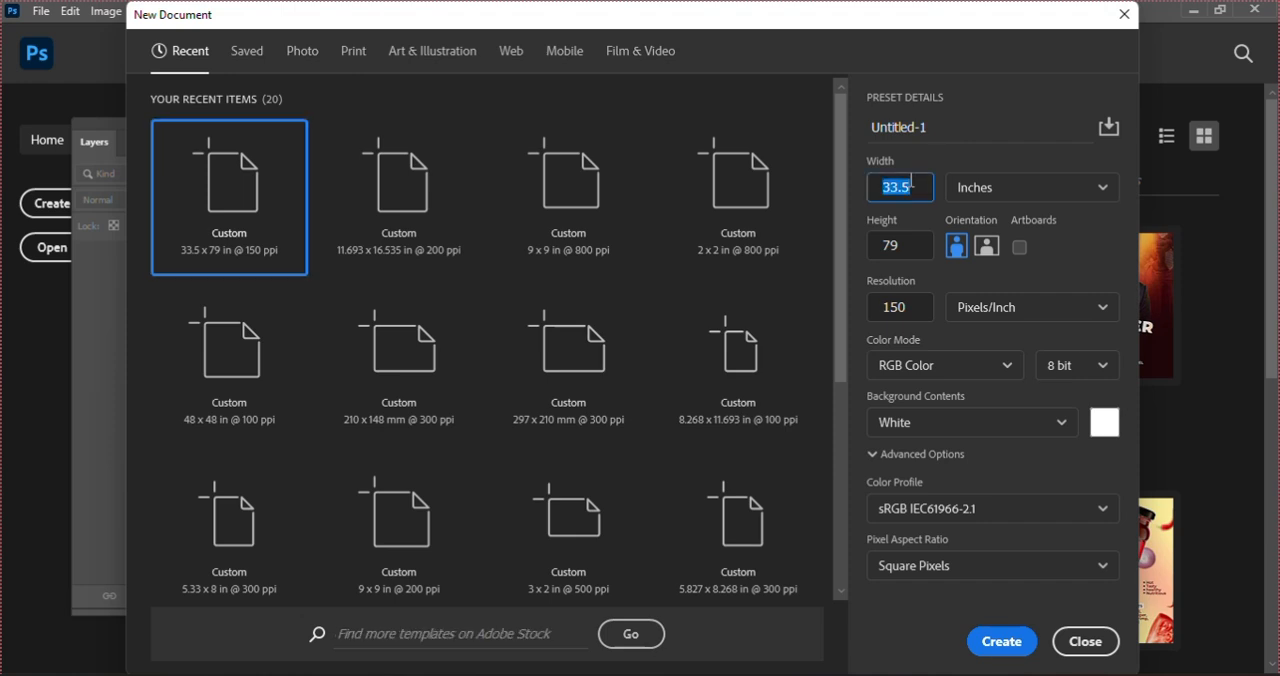
pyautogui.write('2')
pyautogui.click(907, 250)
pyautogui.doubleClick(907, 250)
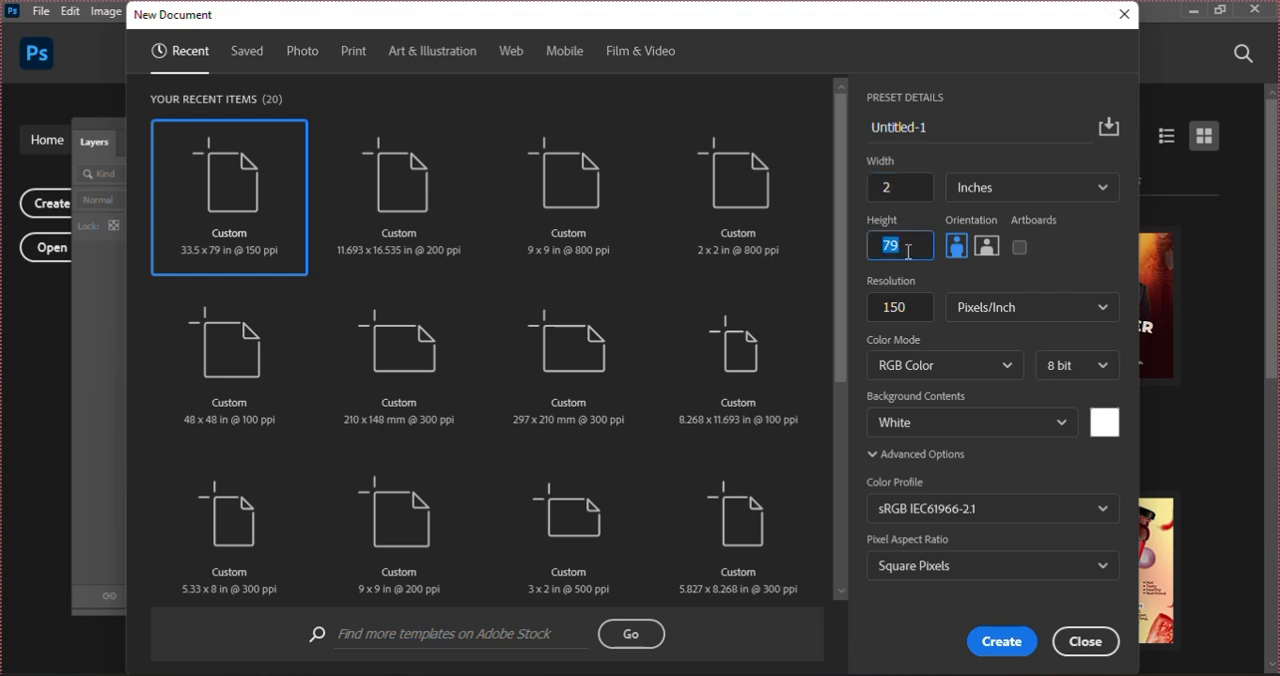
pyautogui.write('2')
pyautogui.click(897, 306)
pyautogui.doubleClick(880, 305)
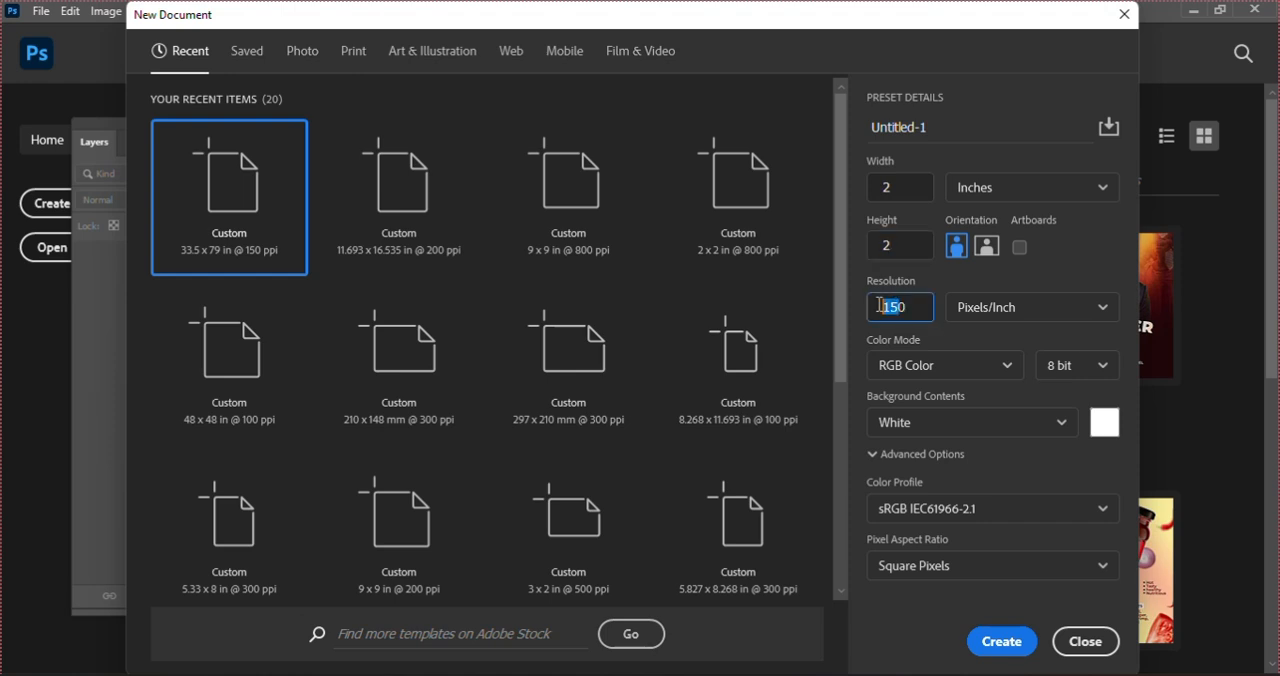
pyautogui.write('500')
pyautogui.click(1002, 643)
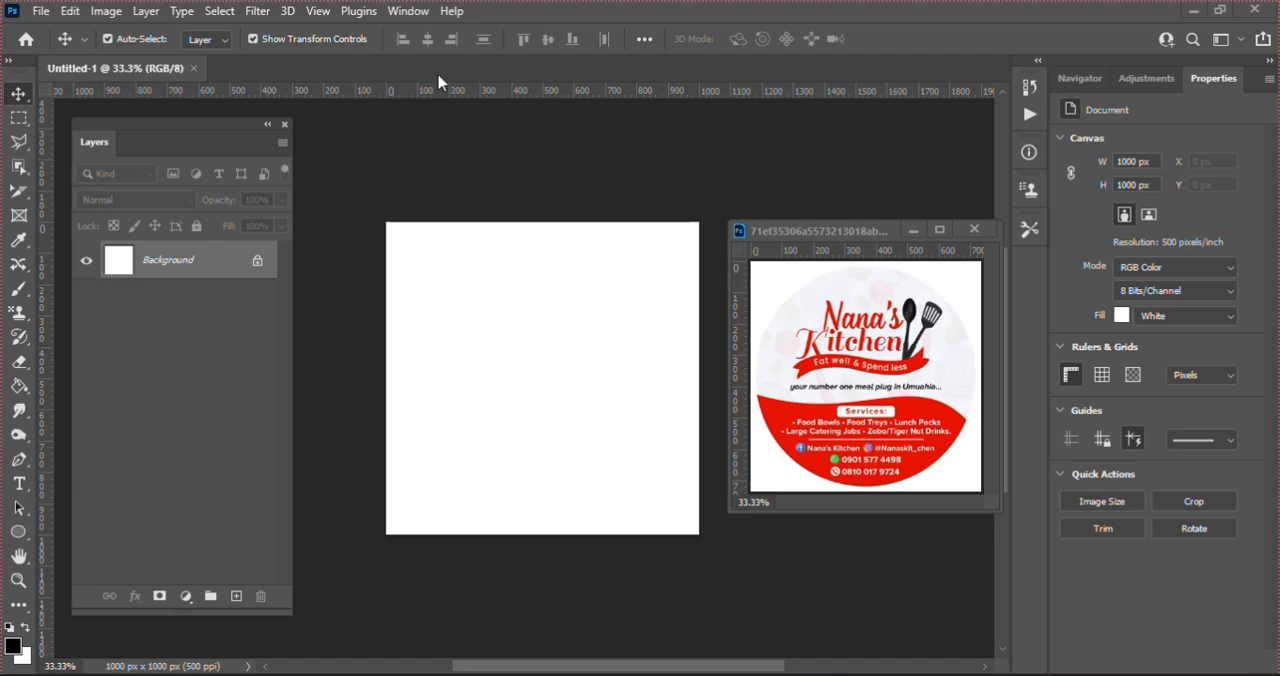
# Step: Unlock the background layer and draw a black circle about 916 px in diameter with the Ellipse tool
pyautogui.click(256, 262)
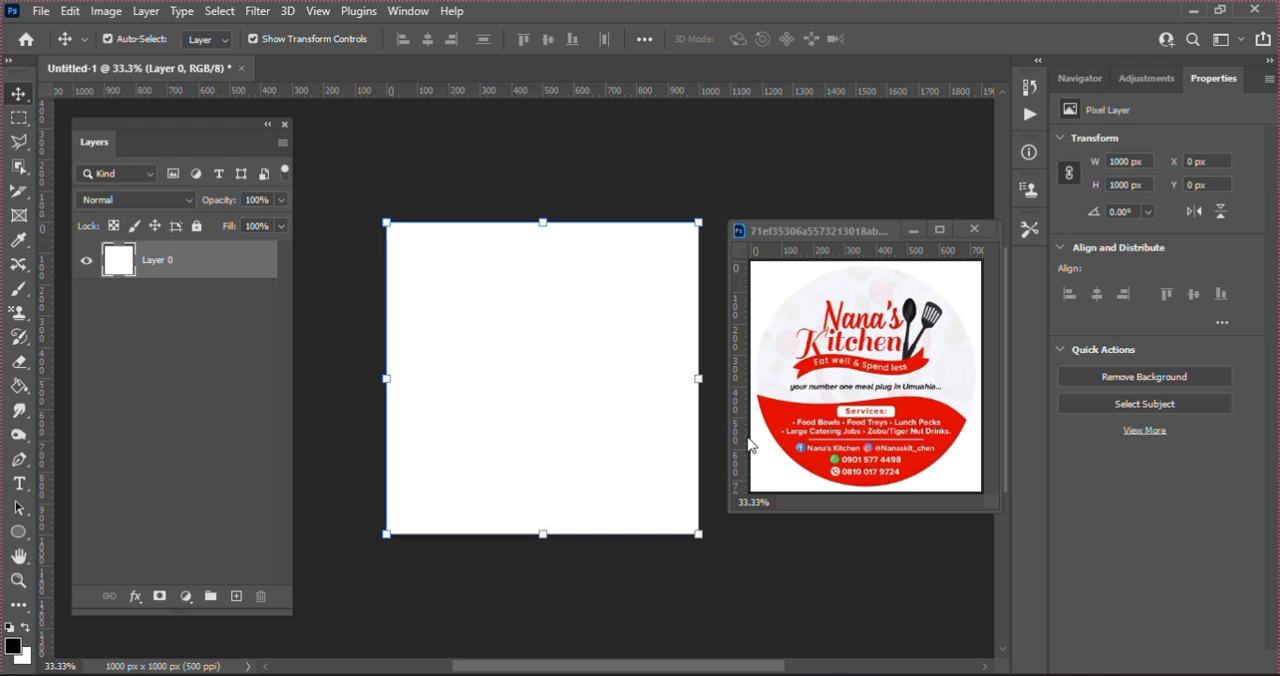
pyautogui.click(18, 535)
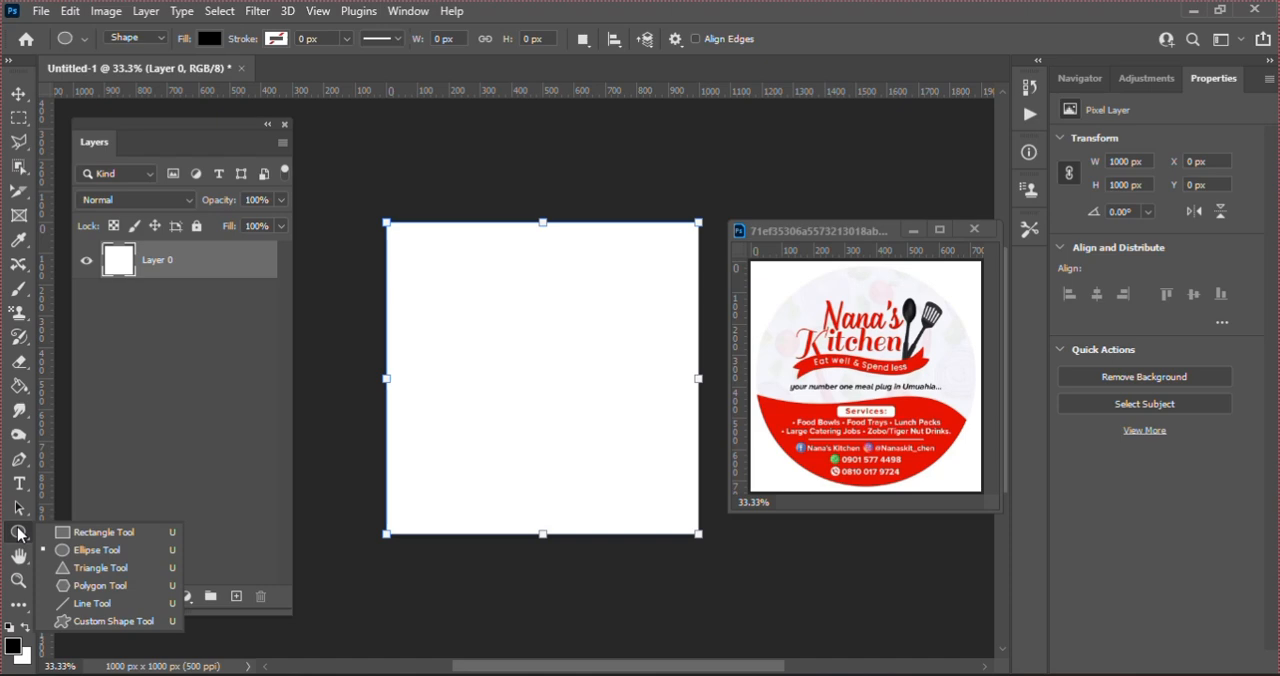
pyautogui.click(97, 552)
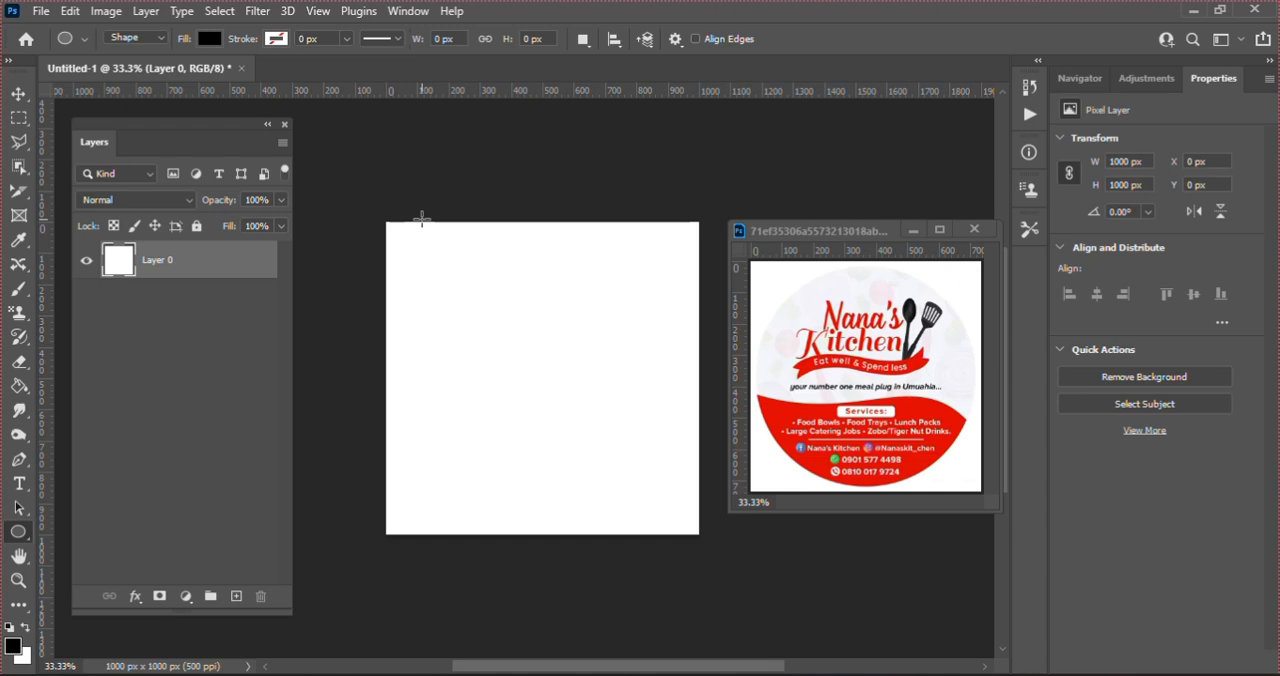
pyautogui.moveTo(422, 218); pyautogui.dragTo(708, 552)
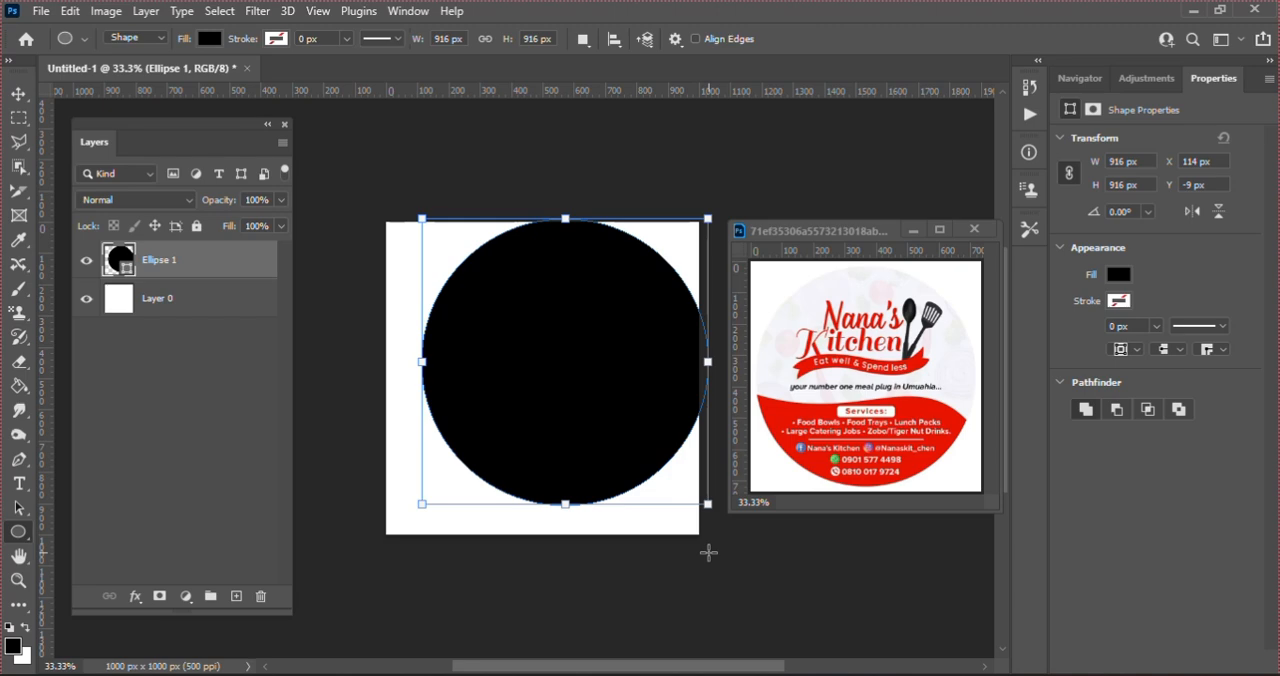
# Step: Center the black circle on the canvas and scale it up from its center to about 994 px
pyautogui.press('v')
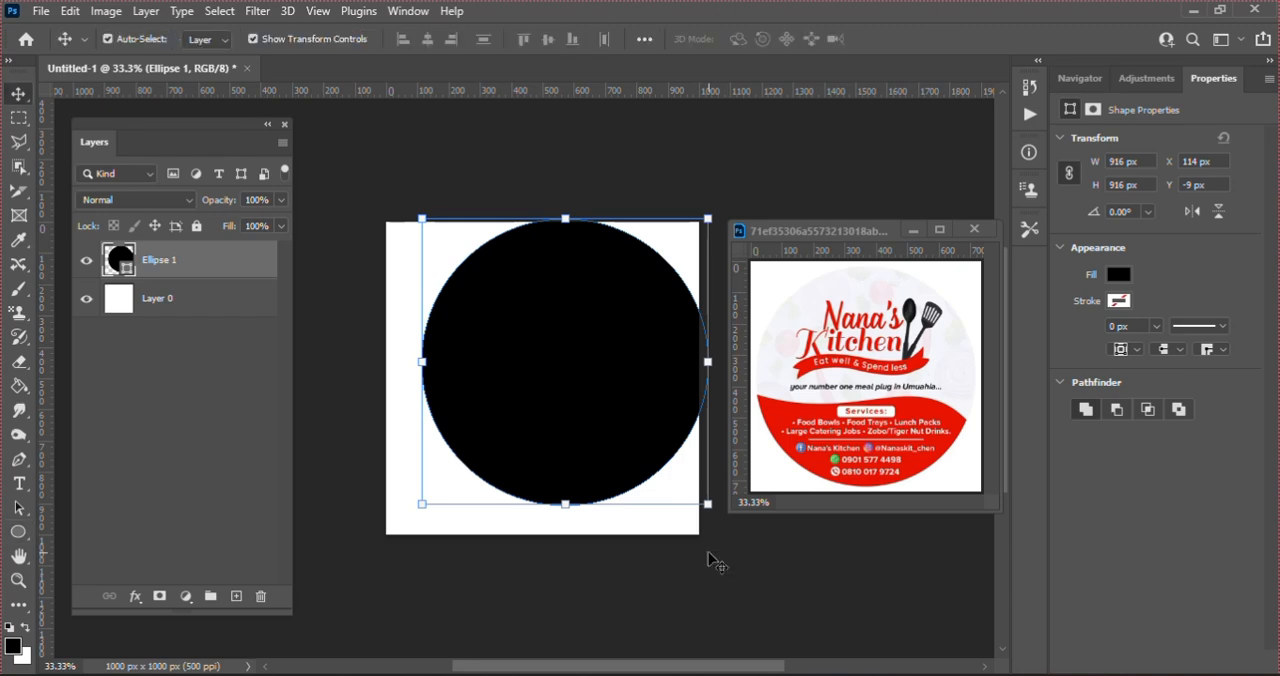
pyautogui.press('ctrl')
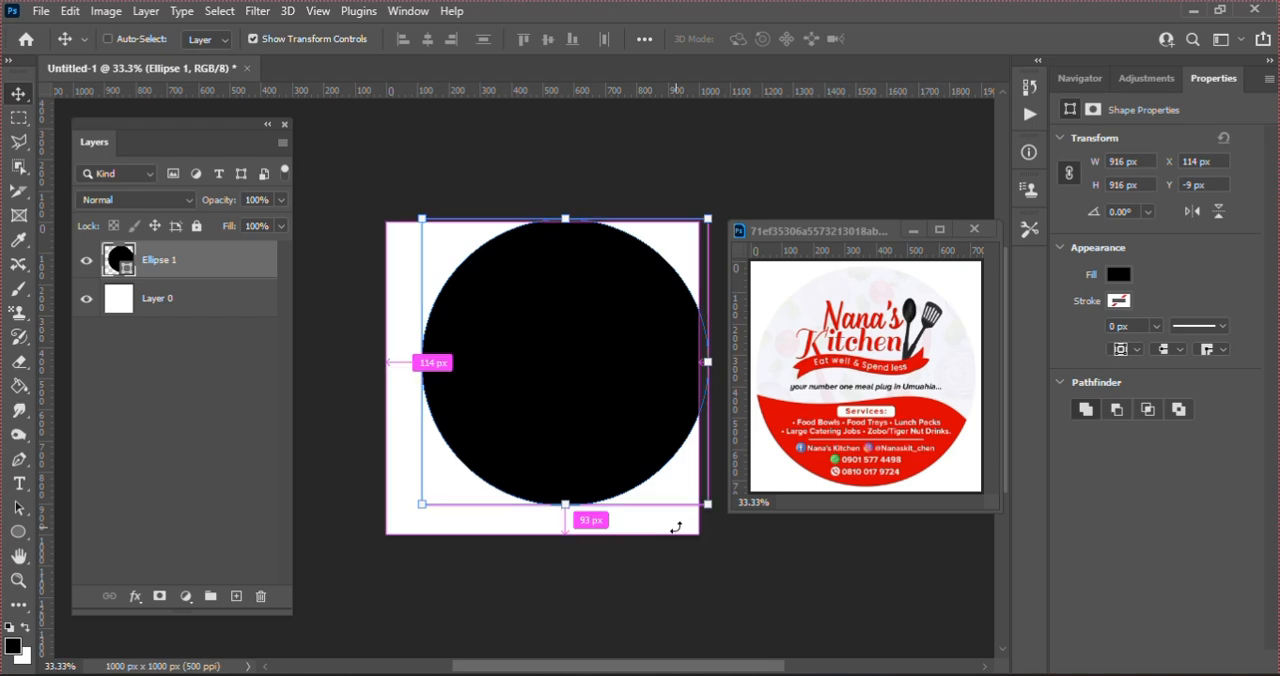
pyautogui.hotkey('ctrl', 't')
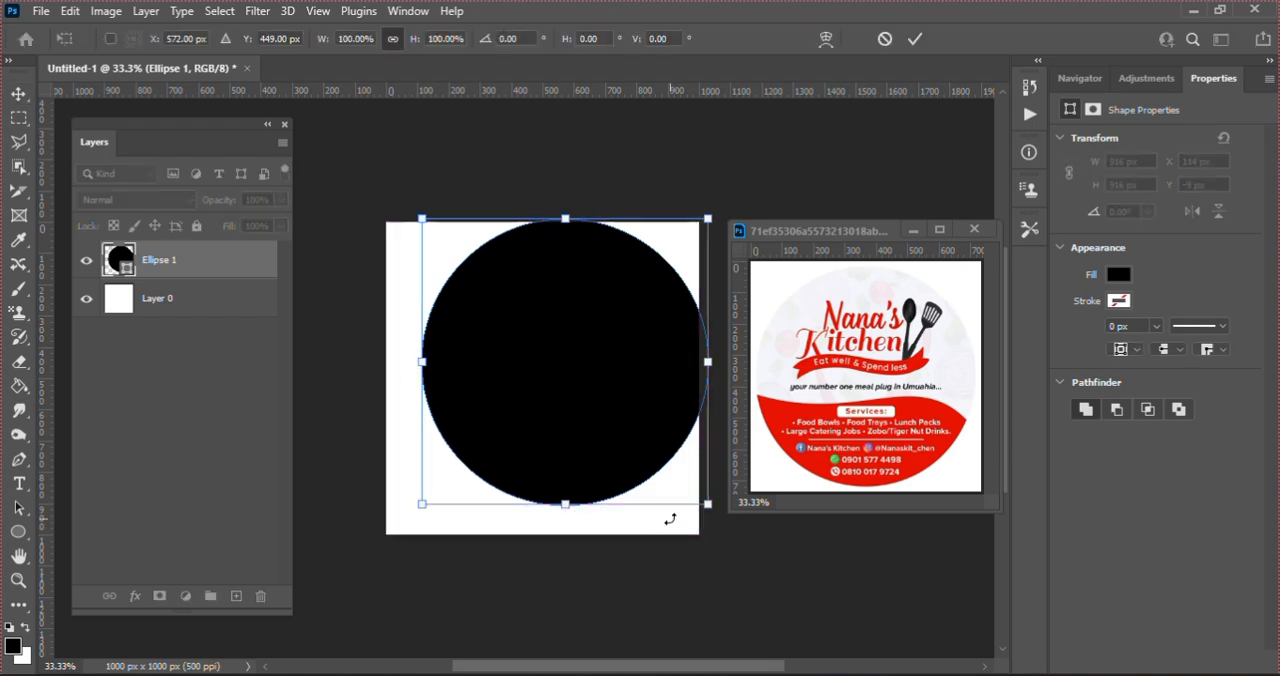
pyautogui.moveTo(627, 377); pyautogui.dragTo(604, 388)
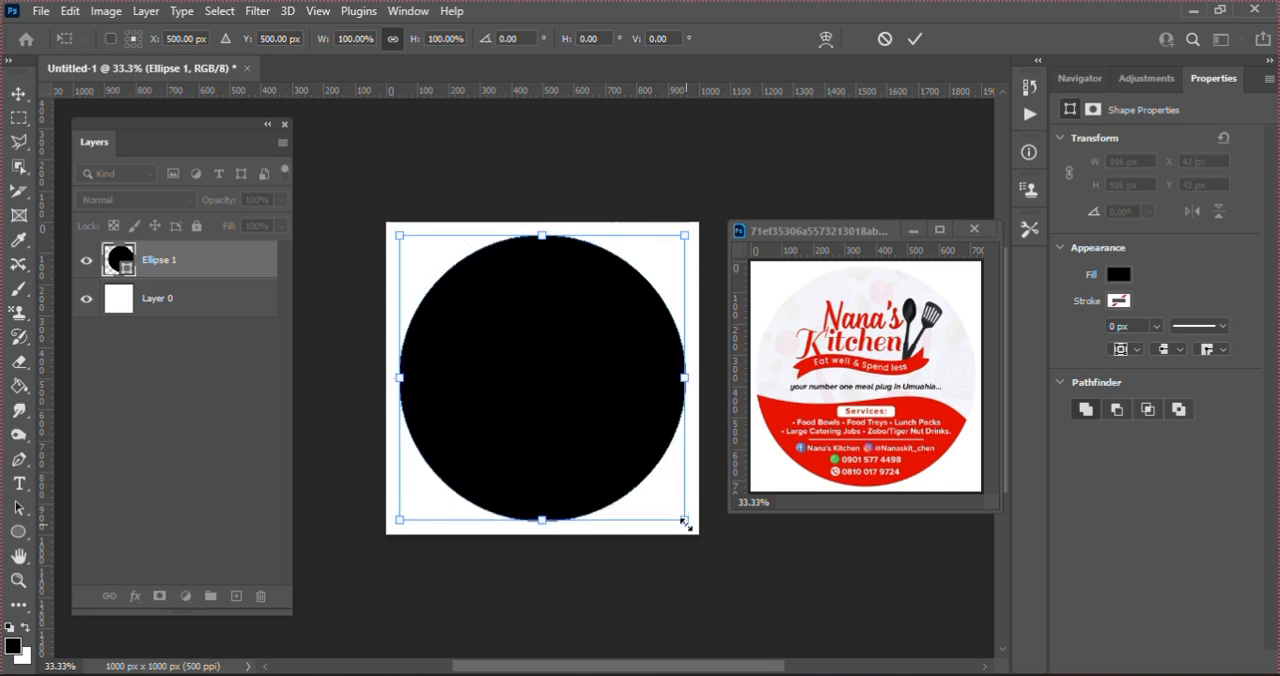
pyautogui.moveTo(685, 523); pyautogui.dragTo(699, 536)
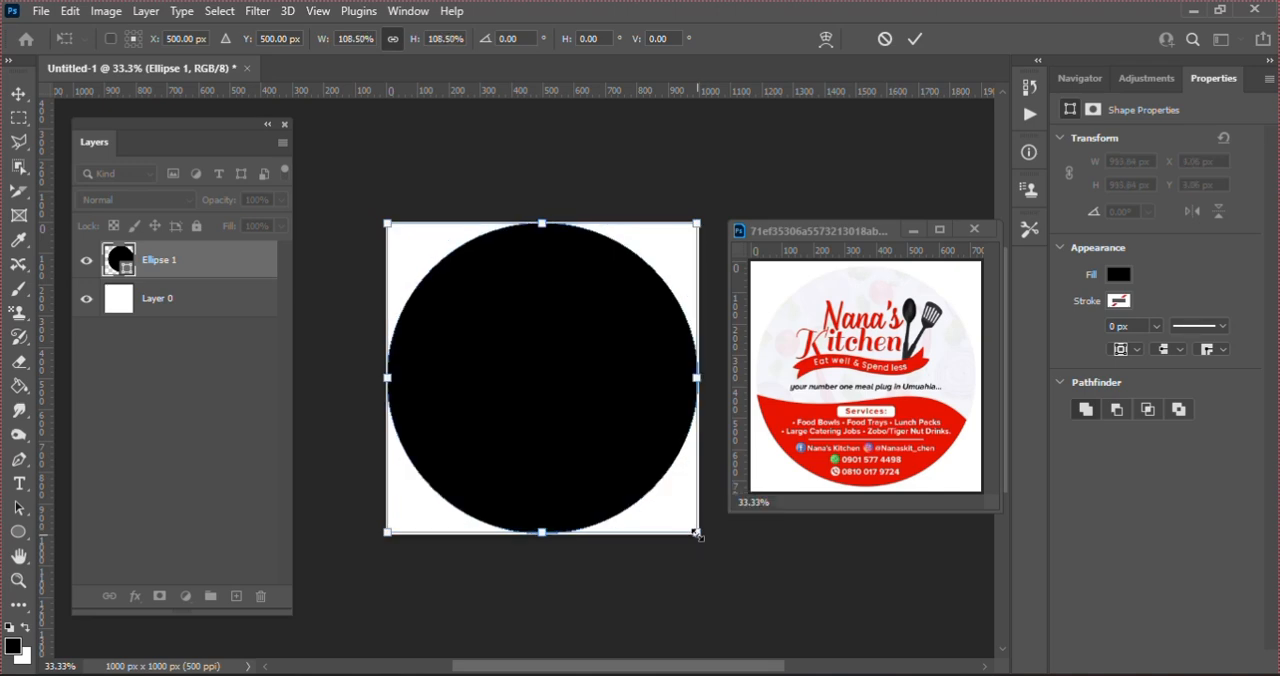
pyautogui.press('Return')
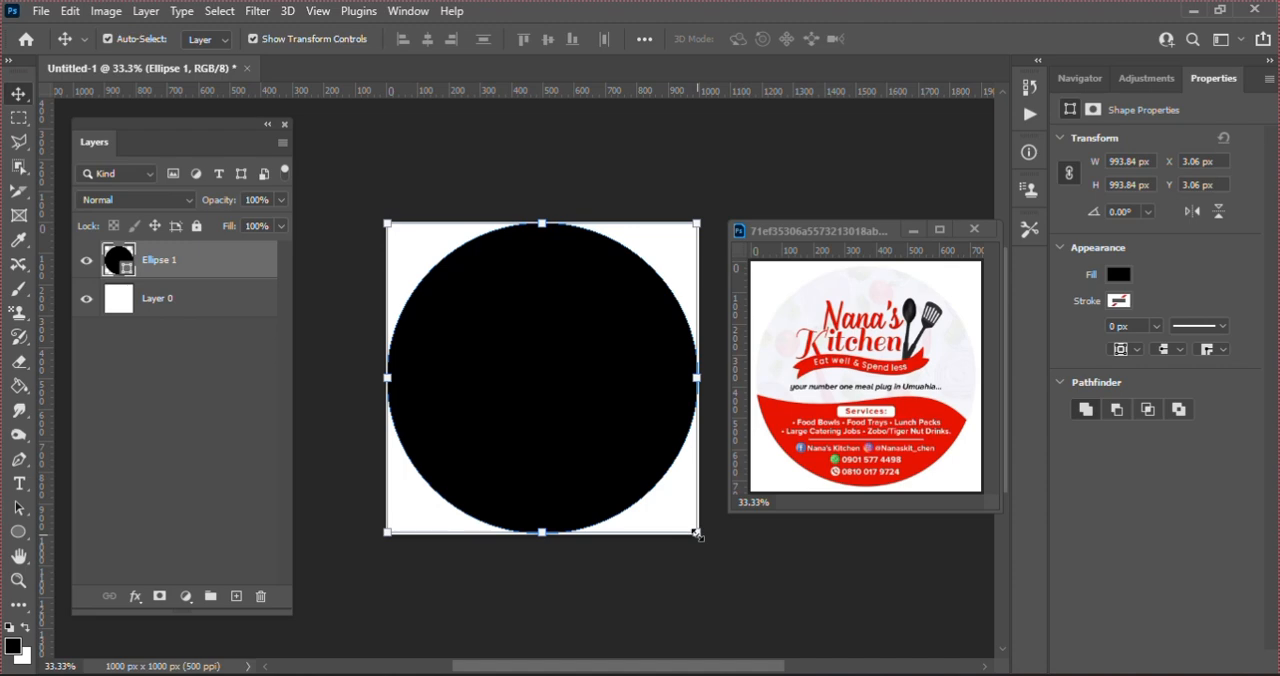
# Step: Hide the white layer beneath the black circle
pyautogui.click(477, 149)
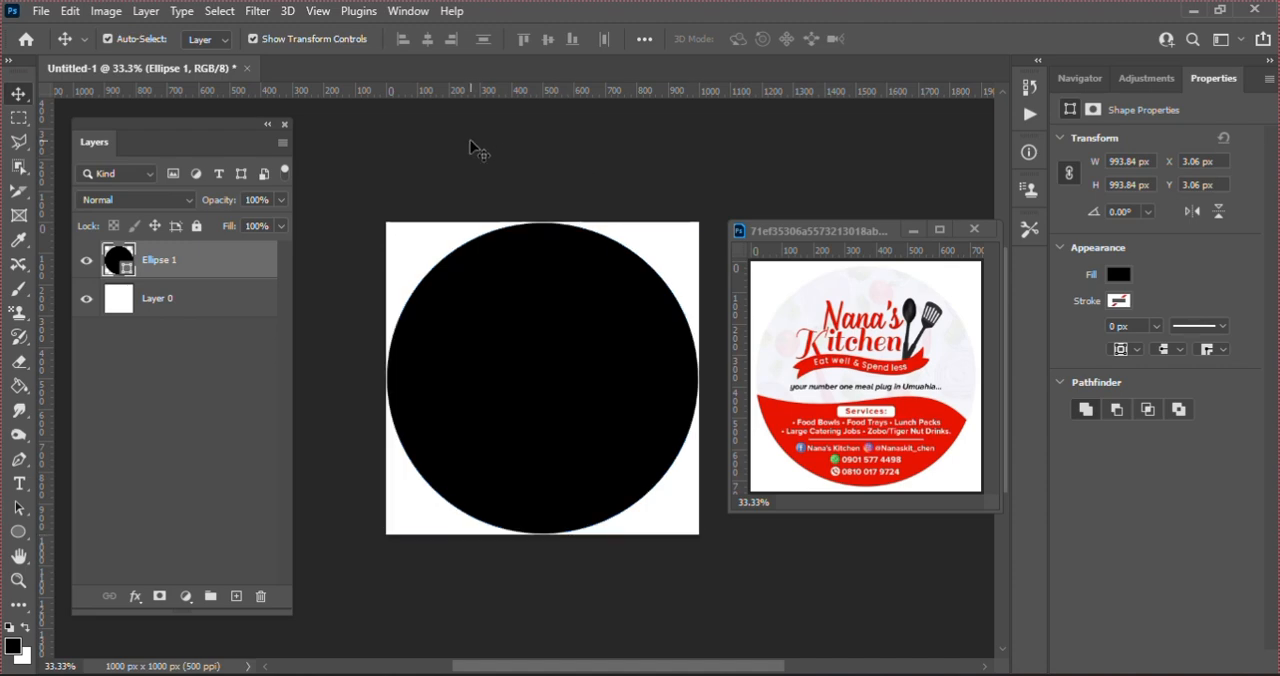
pyautogui.click(530, 349)
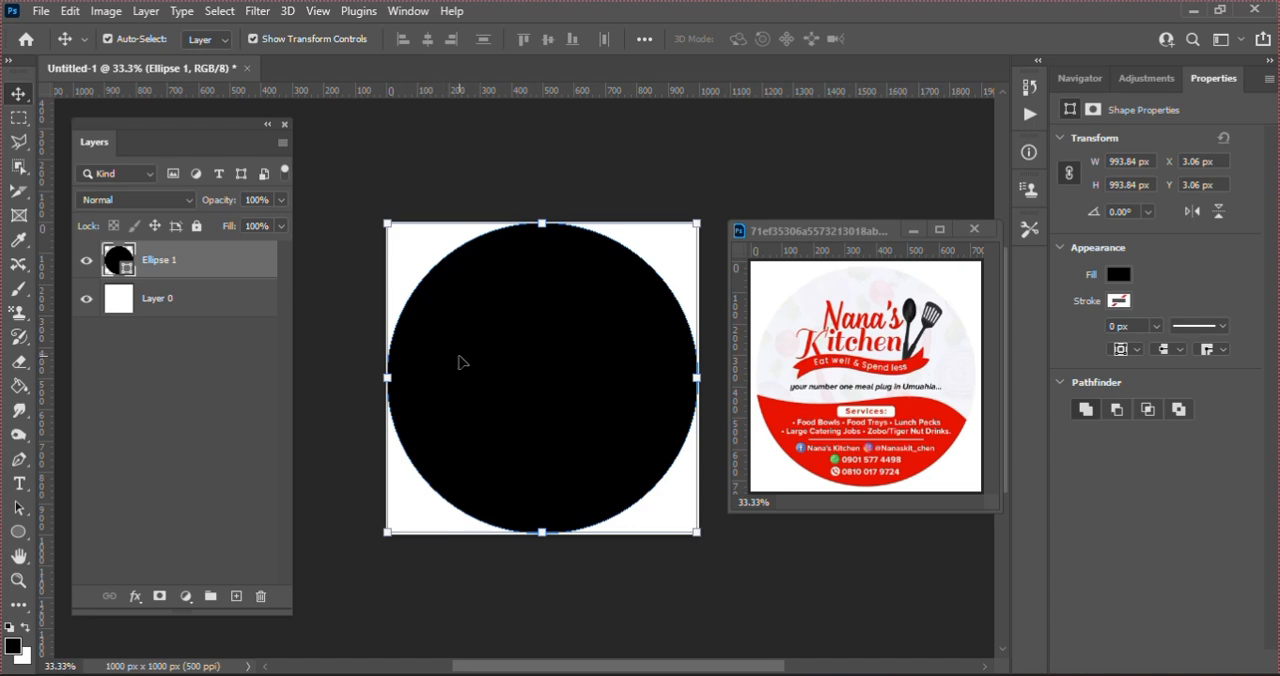
pyautogui.click(86, 302)
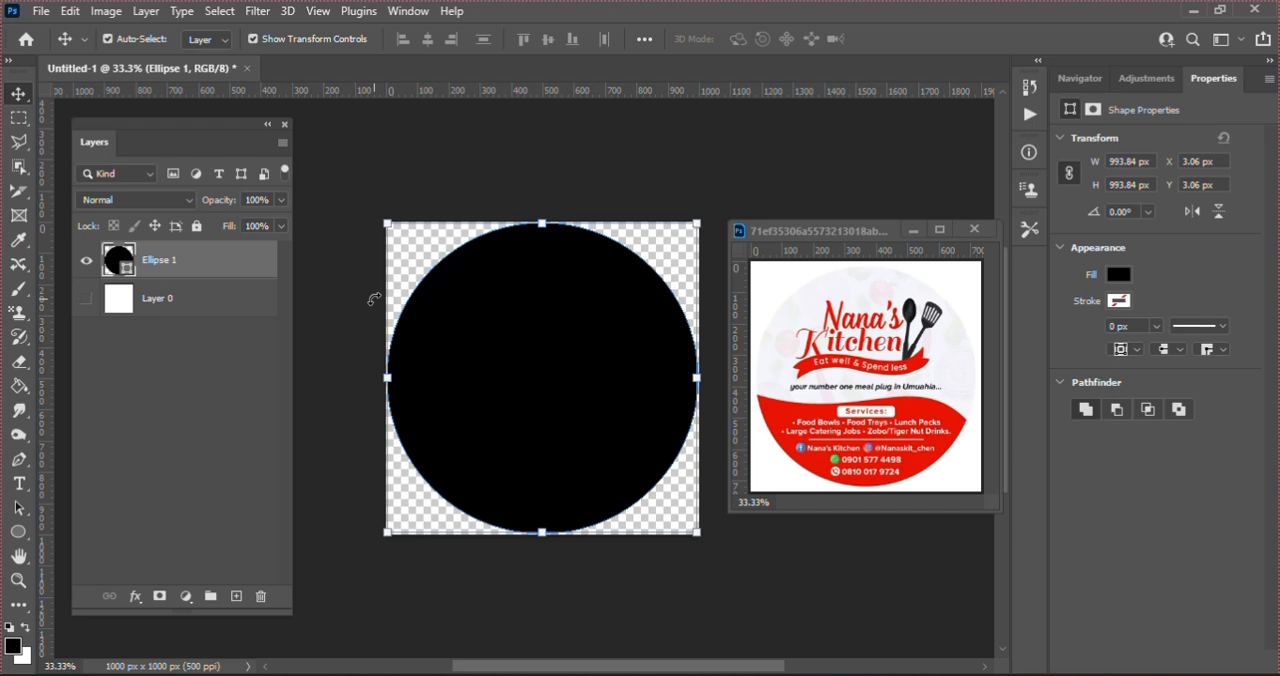
# Step: Draw a wavy Pen tool shape edge across the circle's middle, from its left side through the center to its right side, beneath the circle layer
pyautogui.press('p')
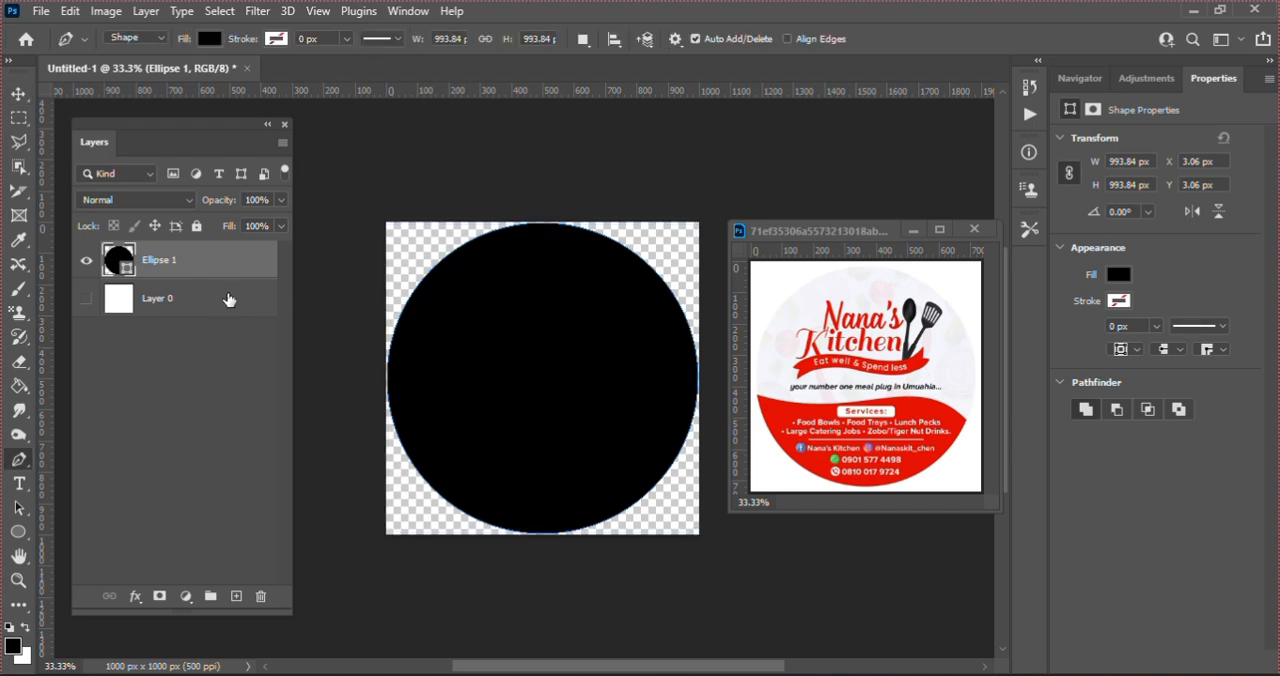
pyautogui.click(228, 293)
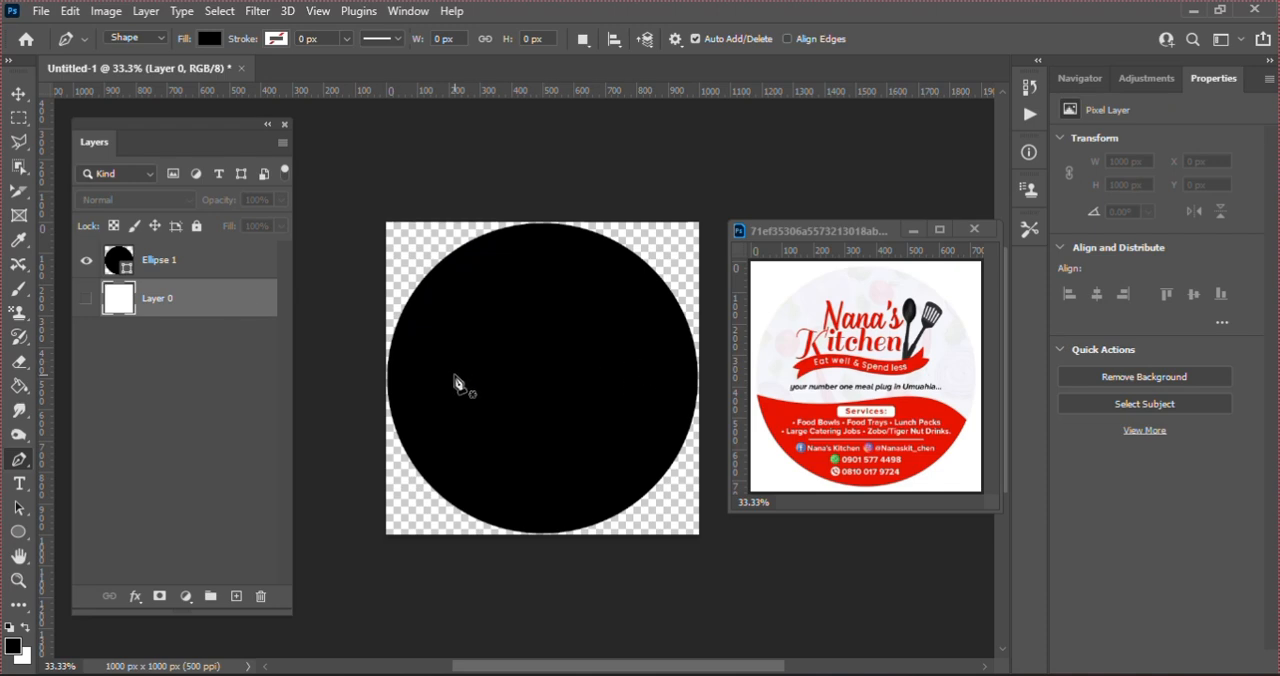
pyautogui.click(387, 381)
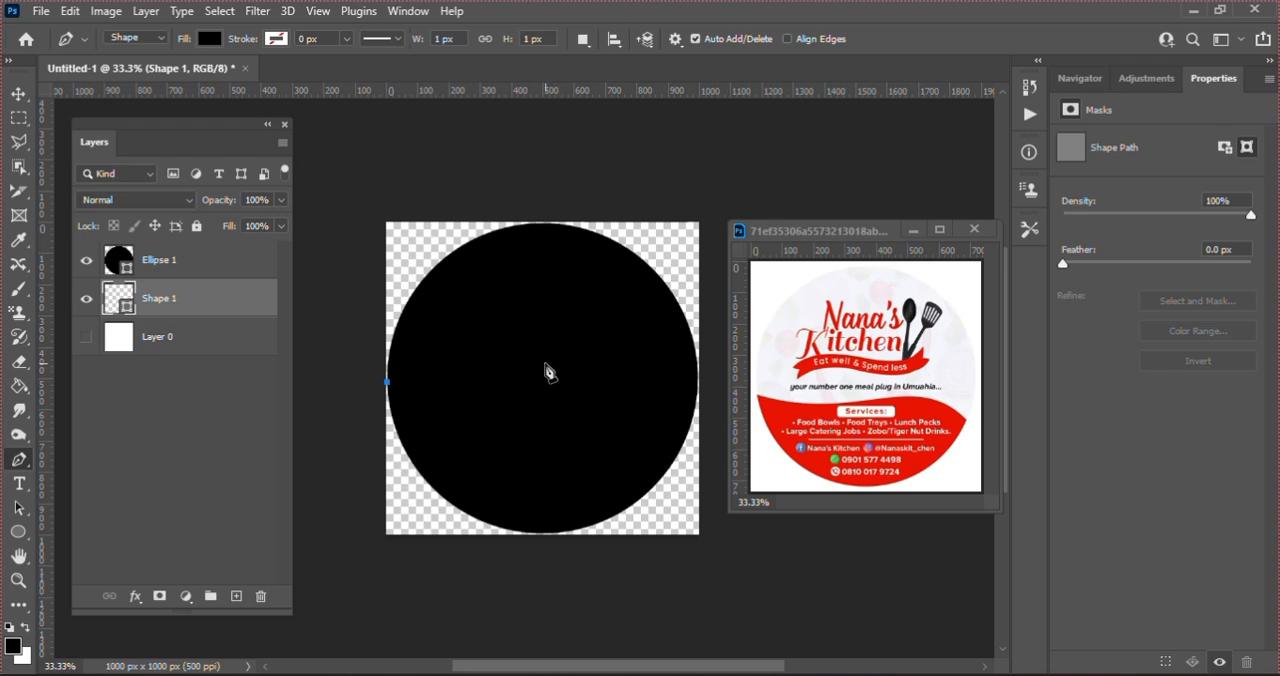
pyautogui.click(549, 361)
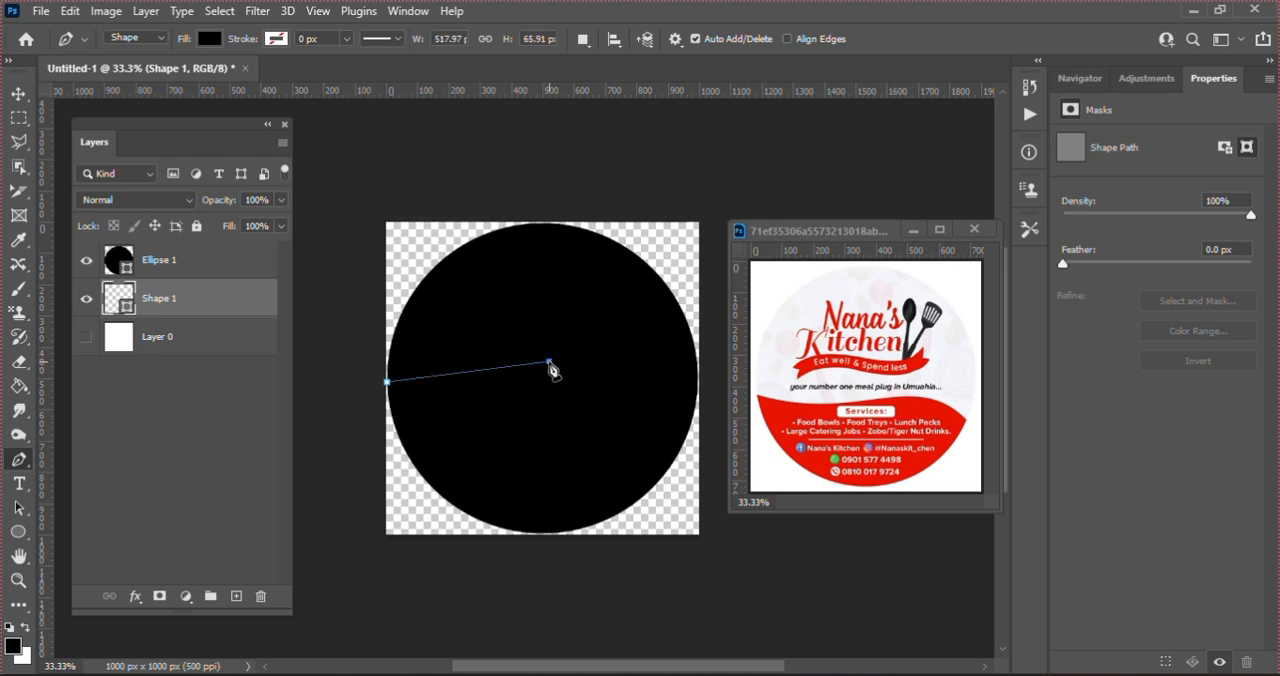
pyautogui.moveTo(551, 364); pyautogui.dragTo(644, 315)
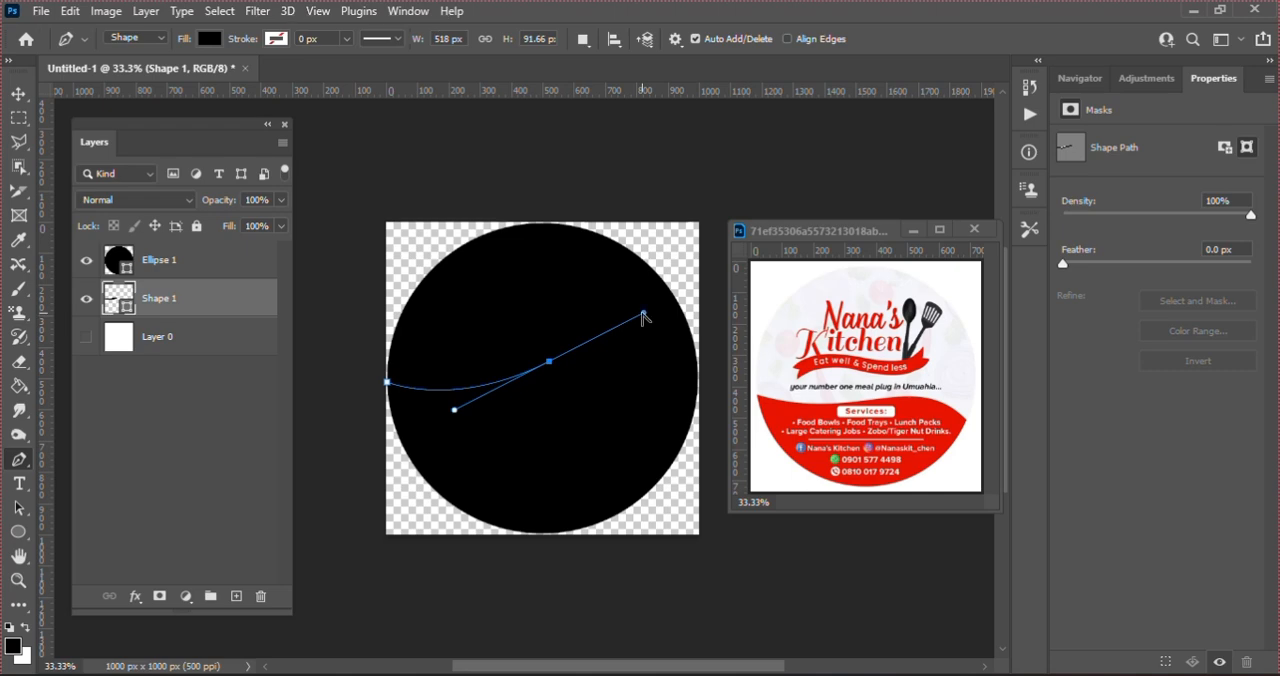
pyautogui.moveTo(643, 316); pyautogui.dragTo(547, 368)
pyautogui.click(701, 381)
pyautogui.moveTo(704, 390); pyautogui.dragTo(762, 438)
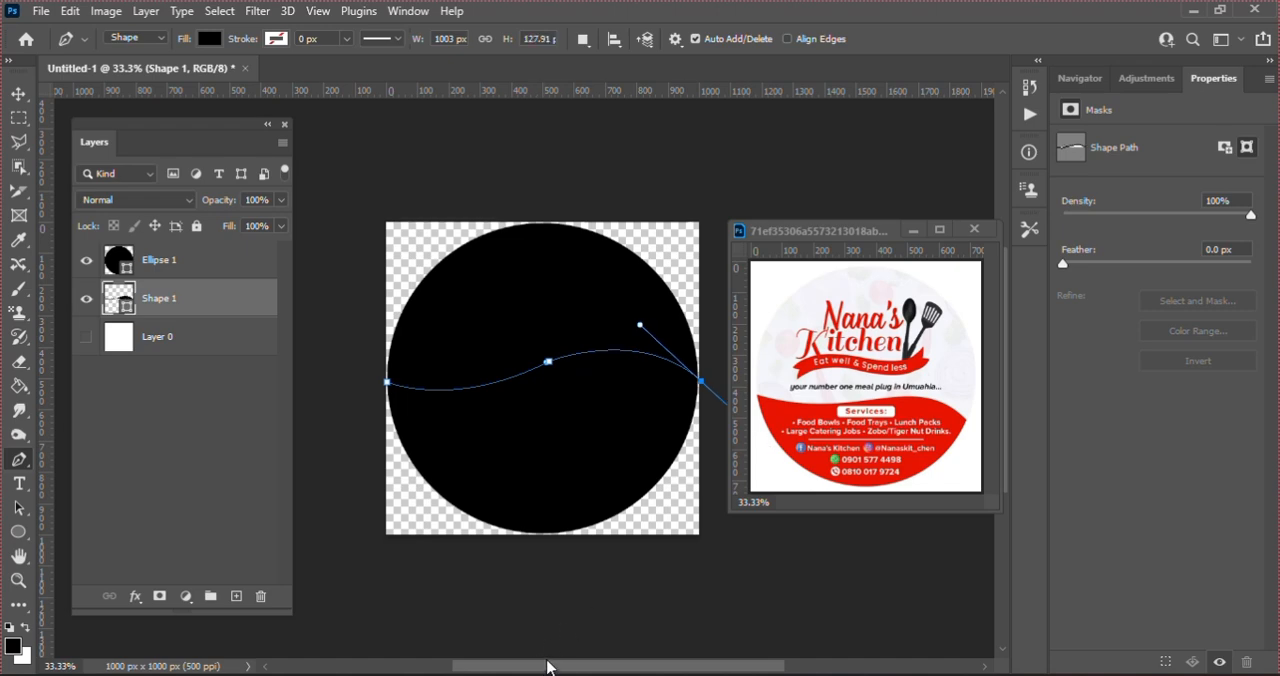
# Step: Retract the wave's end handle and close the shape with straight segments running outside the canvas around the circle's lower half
pyautogui.moveTo(549, 665); pyautogui.dragTo(572, 668)
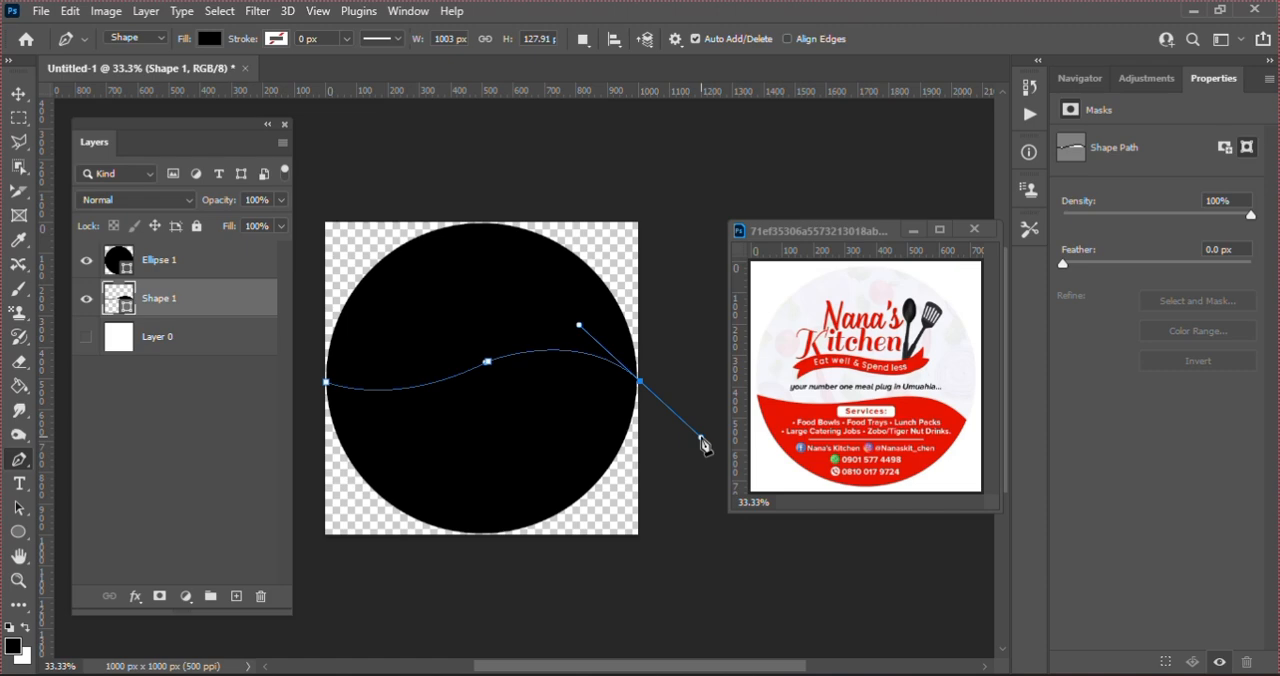
pyautogui.moveTo(704, 446); pyautogui.dragTo(641, 385)
pyautogui.click(664, 562)
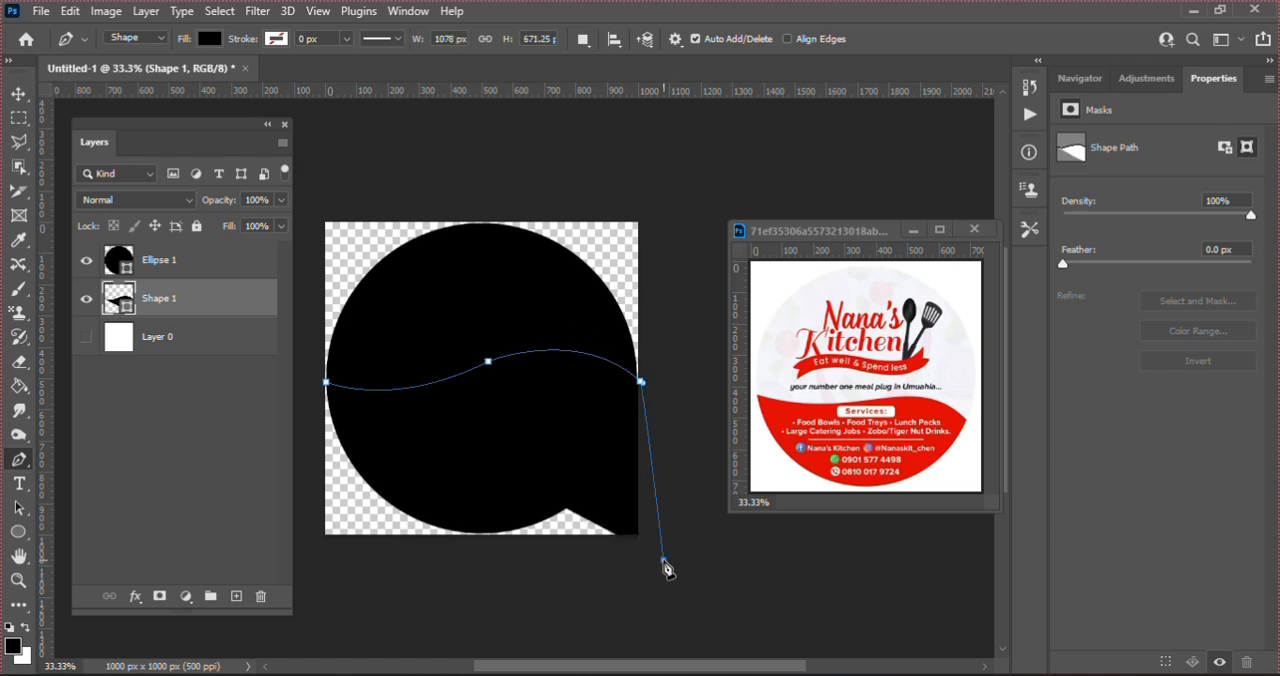
pyautogui.click(363, 571)
pyautogui.click(312, 431)
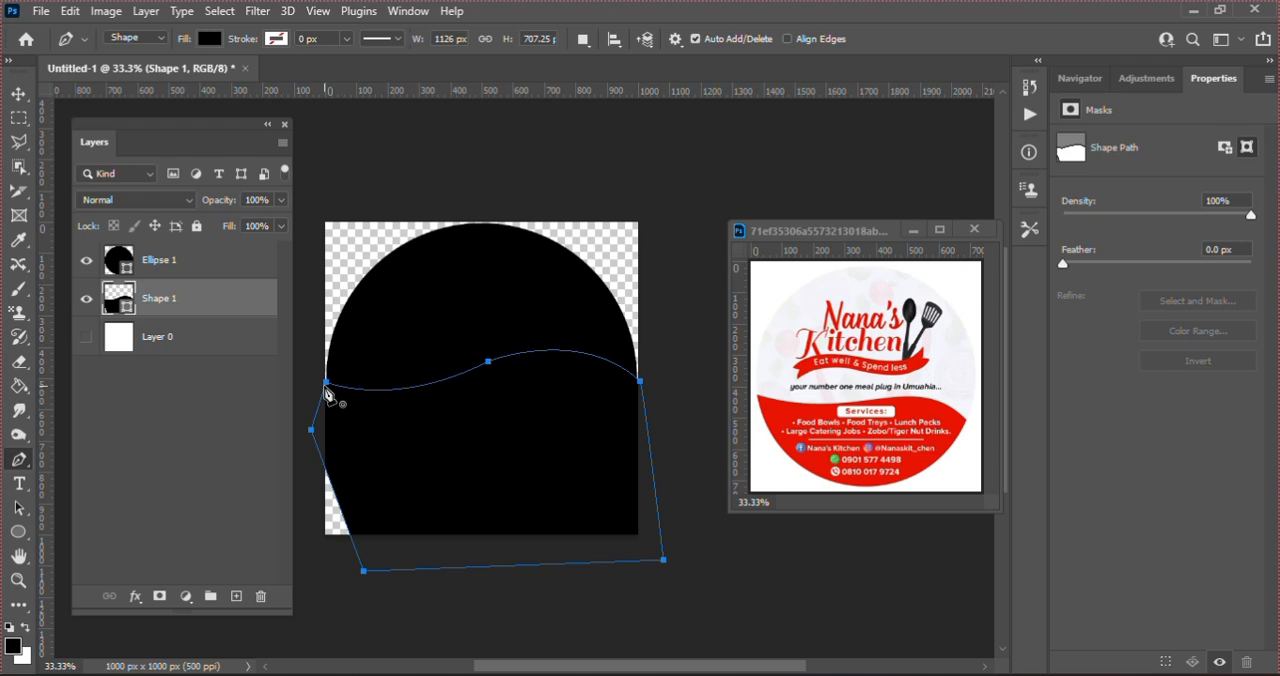
pyautogui.click(326, 388)
pyautogui.click(352, 388)
# Step: Move the wave shape's layer above the circle and set its fill color to red #be0303
pyautogui.moveTo(157, 310); pyautogui.dragTo(150, 248)
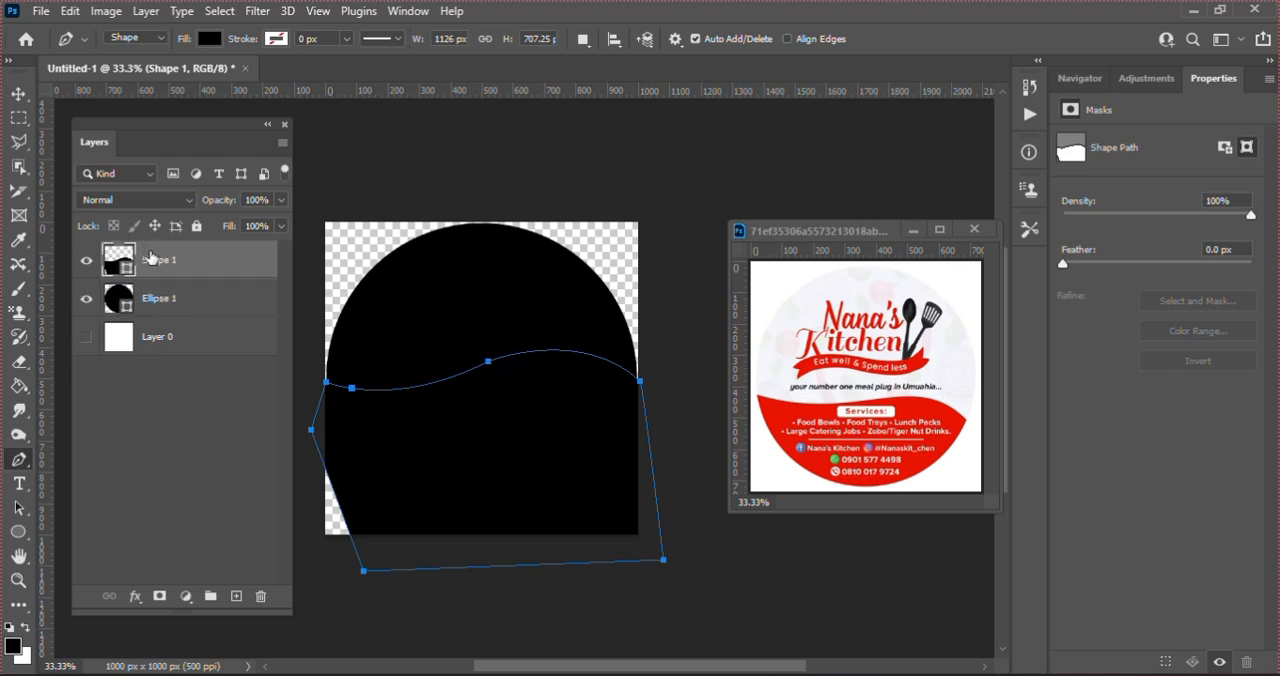
pyautogui.click(212, 41)
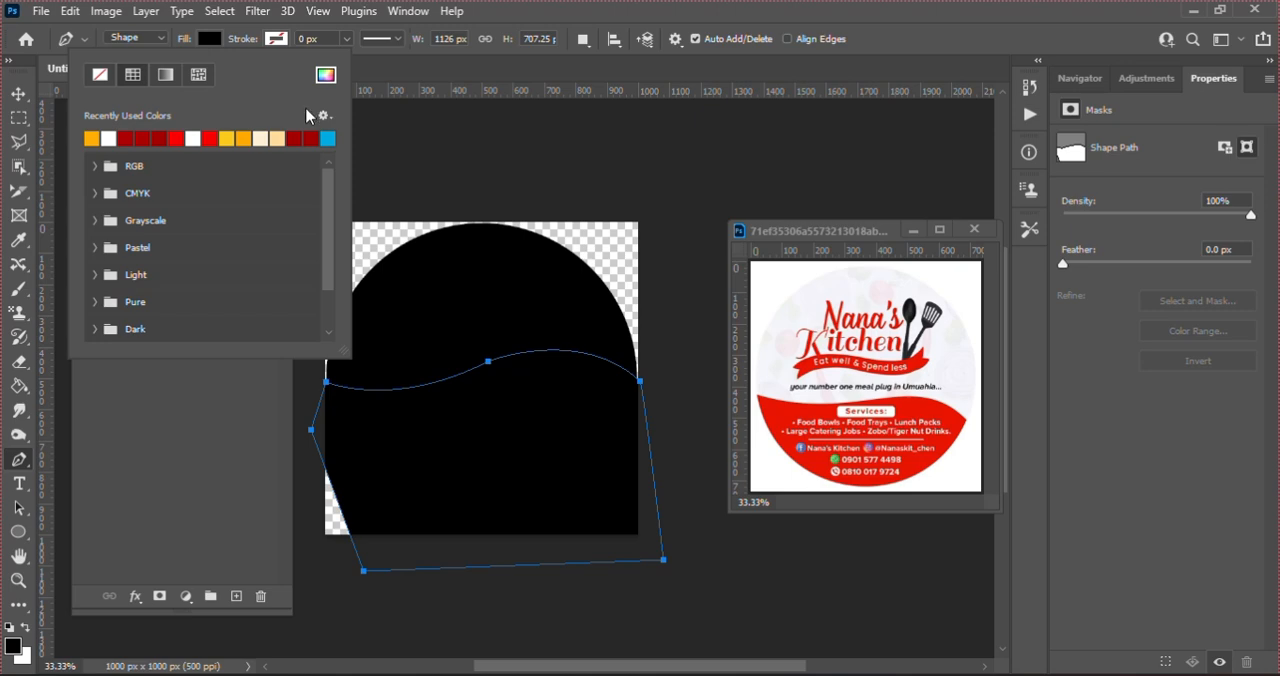
pyautogui.click(146, 137)
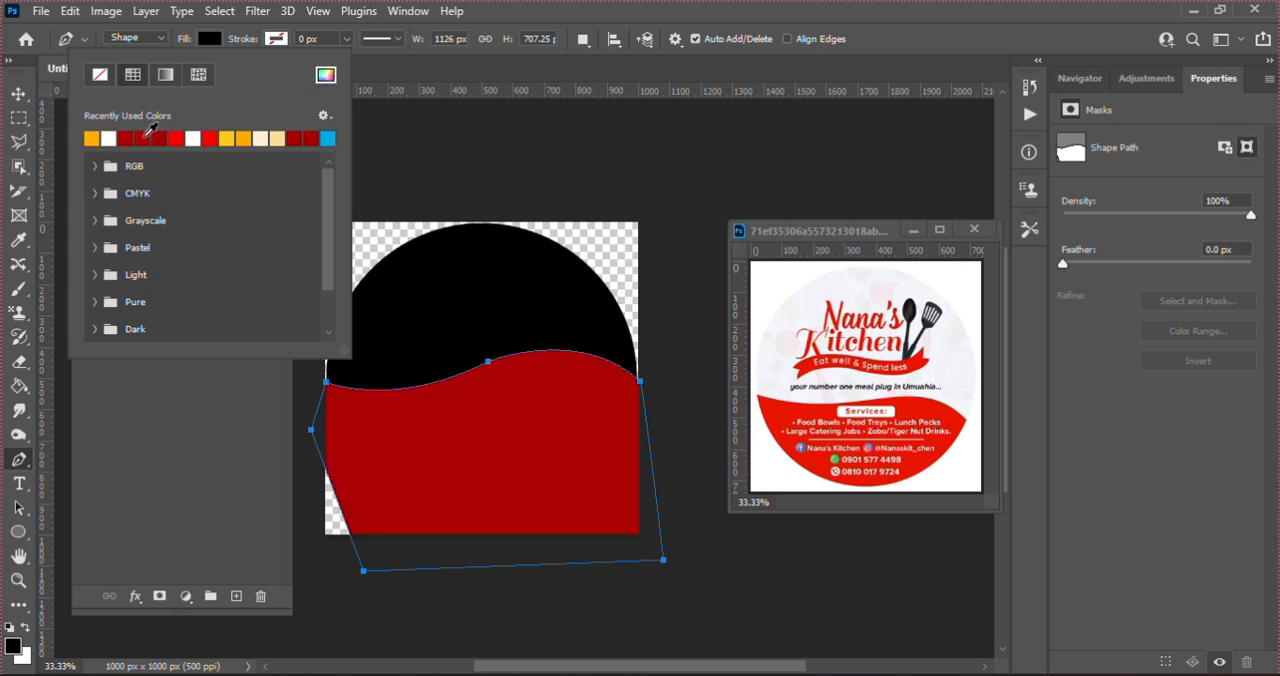
pyautogui.click(325, 76)
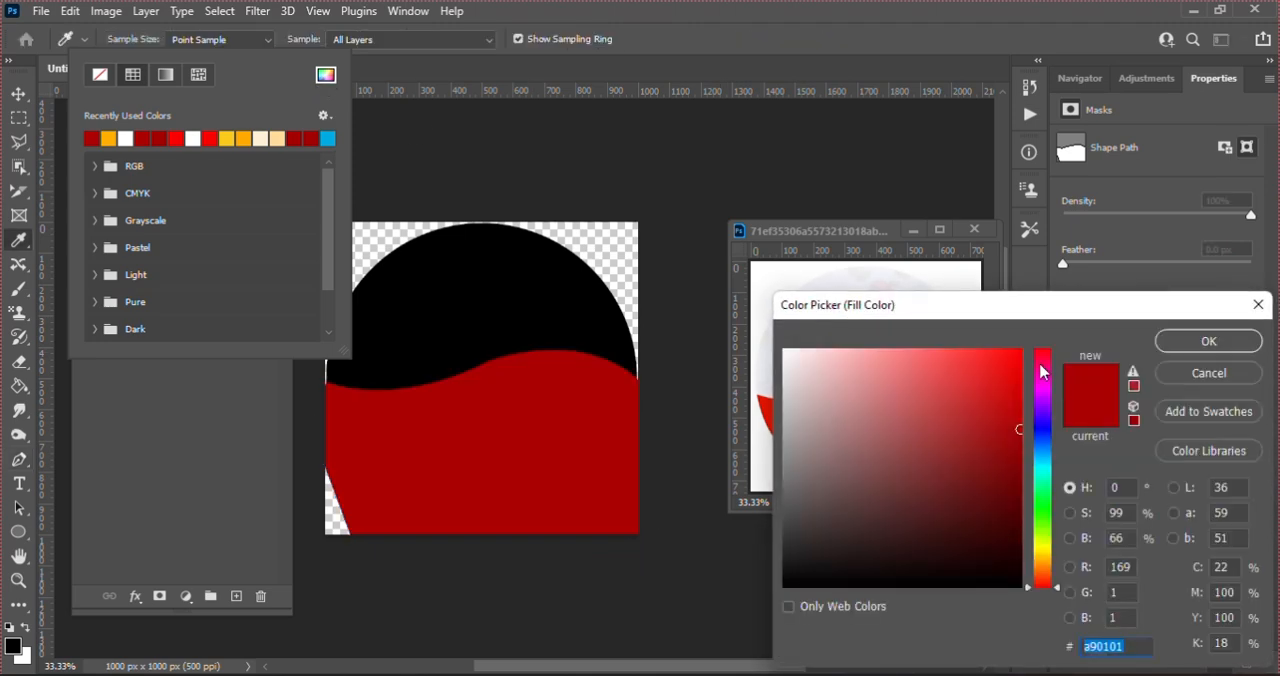
pyautogui.click(1018, 409)
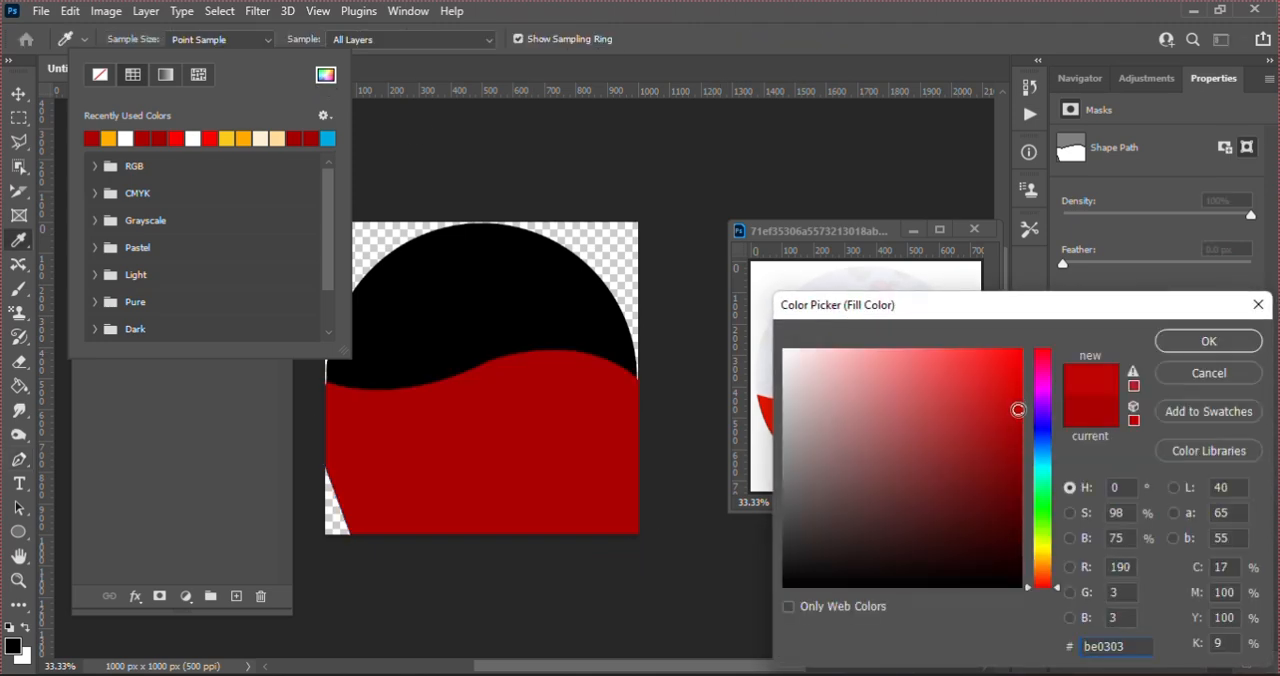
pyautogui.press('Return')
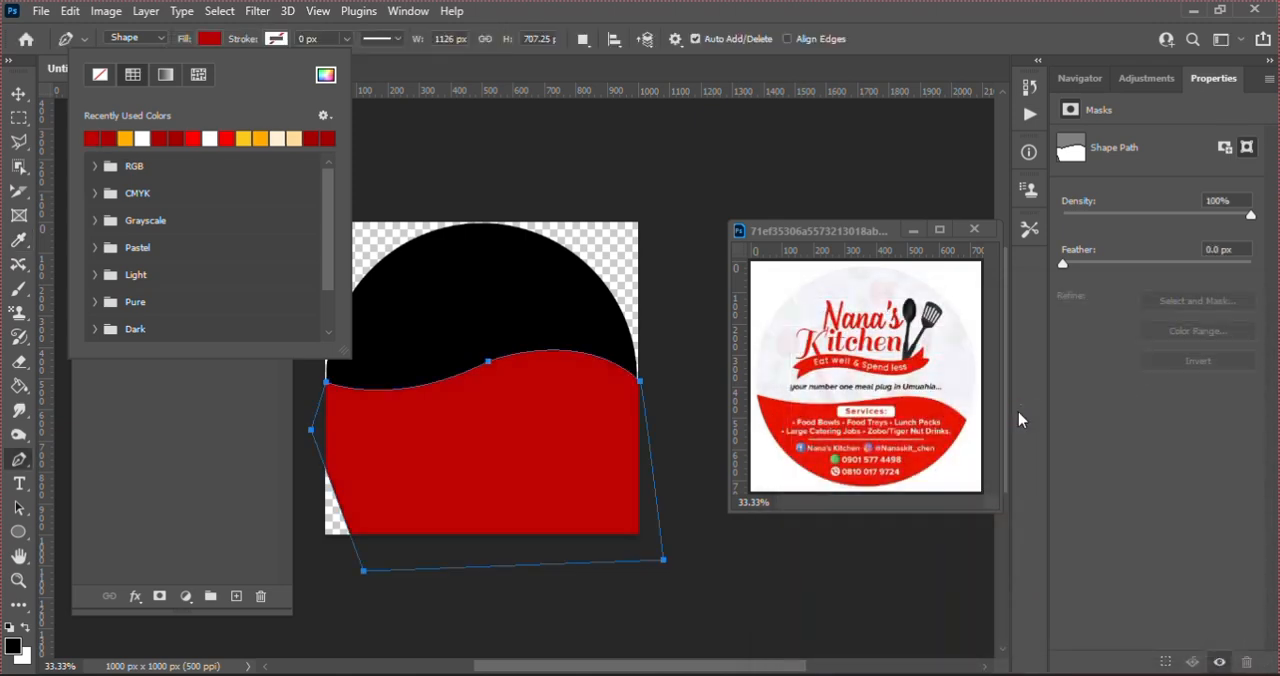
pyautogui.press('Return')
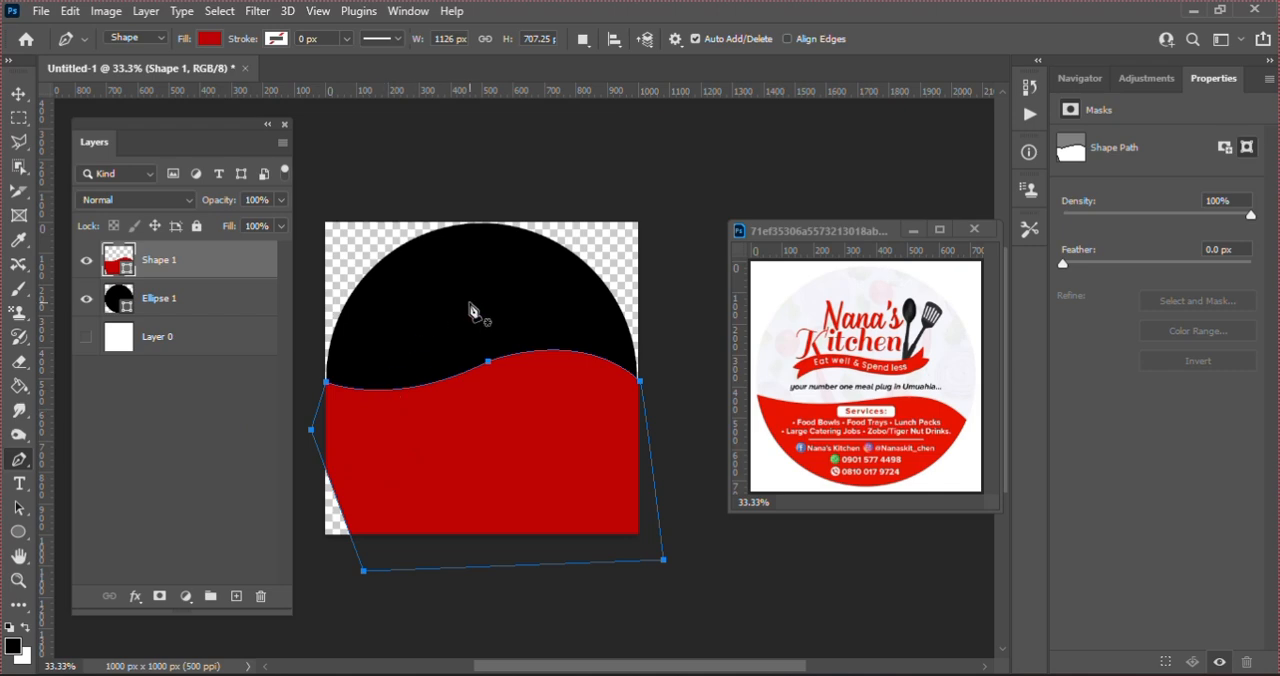
# Step: Clip the red wave shape to the black circle with a clipping mask
pyautogui.rightClick(176, 266)
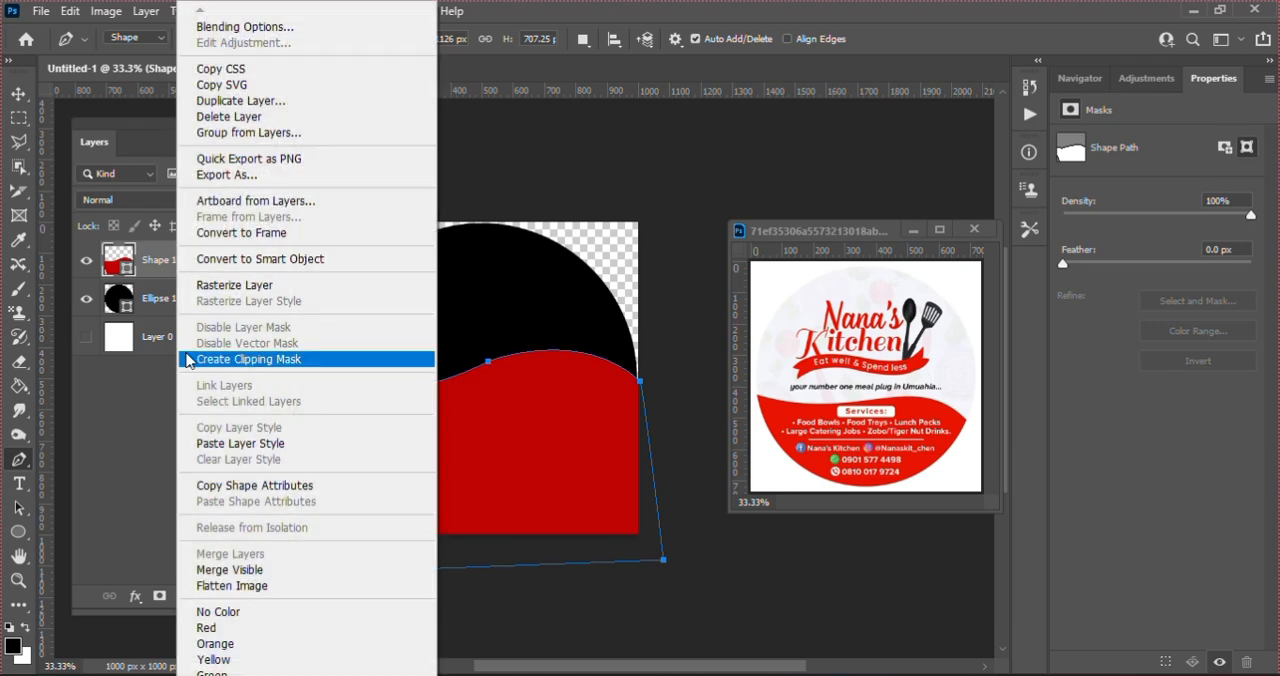
pyautogui.click(288, 362)
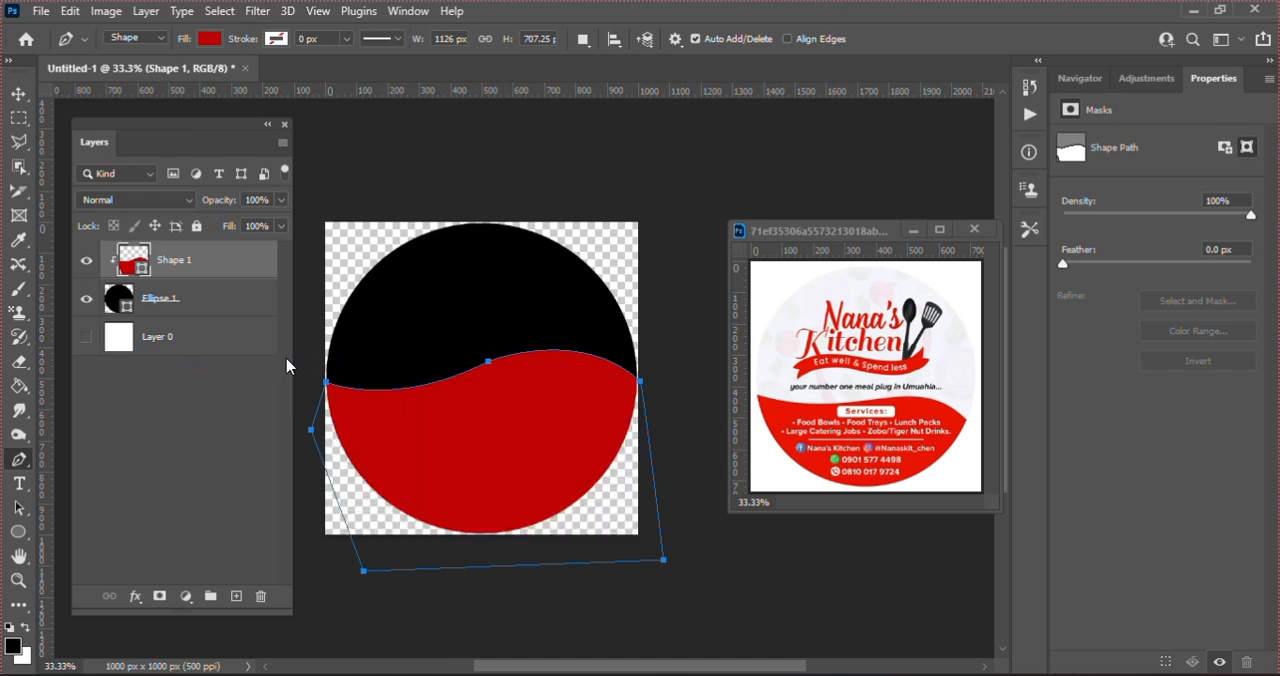
pyautogui.press('v')
pyautogui.click(370, 176)
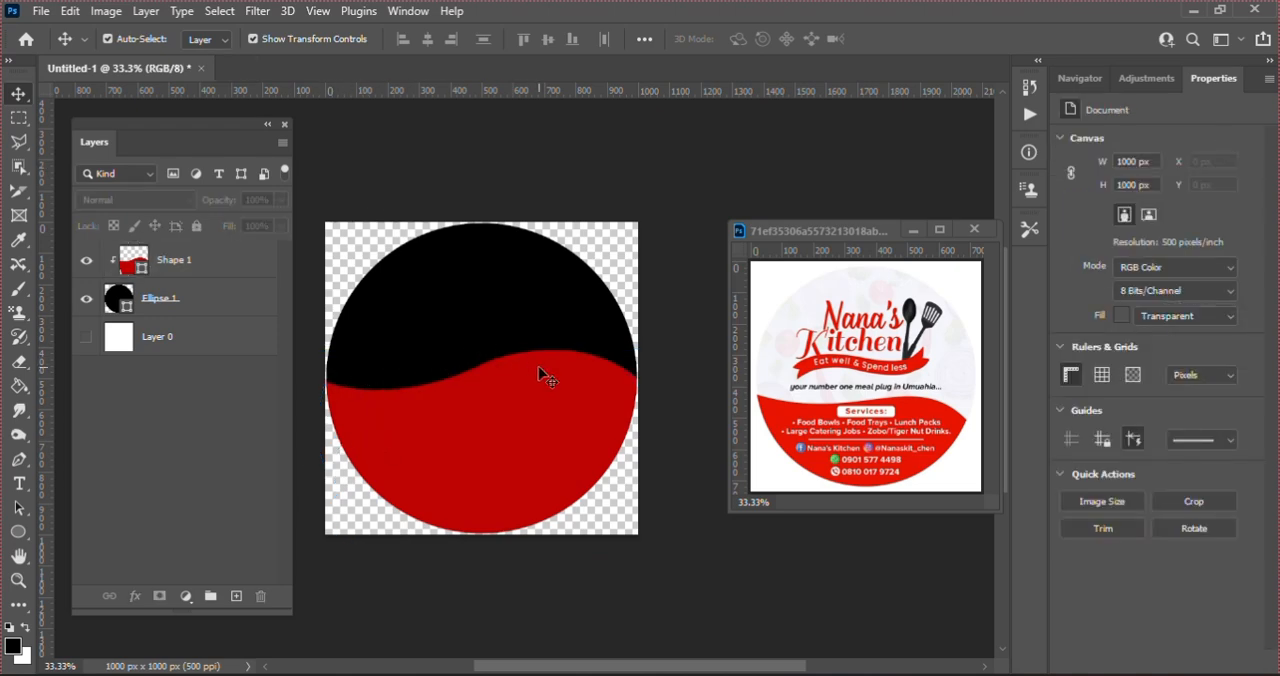
pyautogui.click(527, 437)
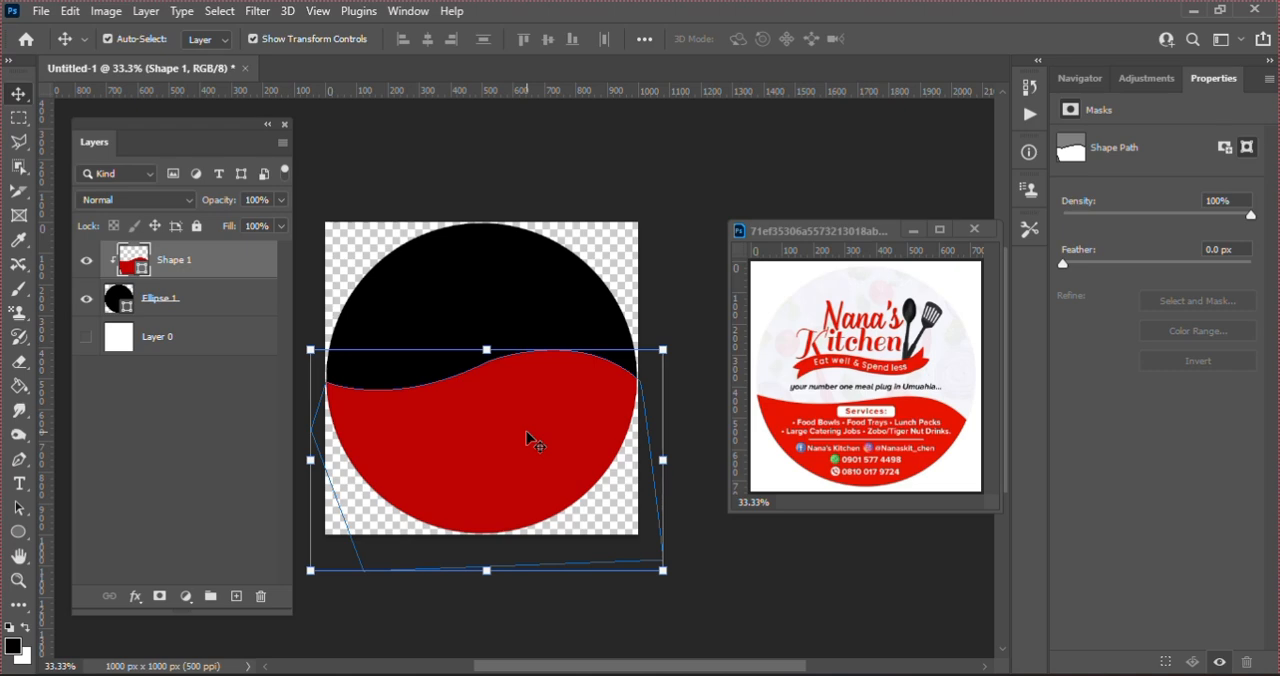
# Step: Undo the red wave shape and place the Nana's Kitchen reference image from Downloads over the circle at full canvas size
pyautogui.hotkey('ctrl', 'z')
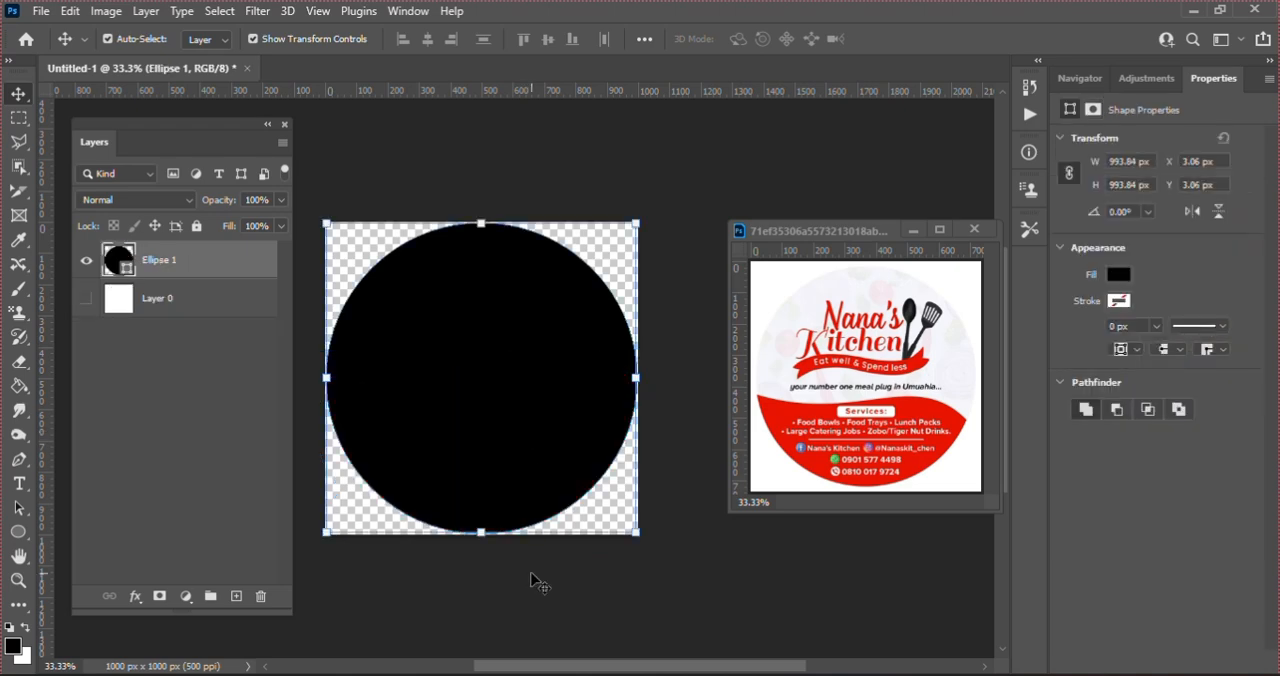
pyautogui.click(586, 674)
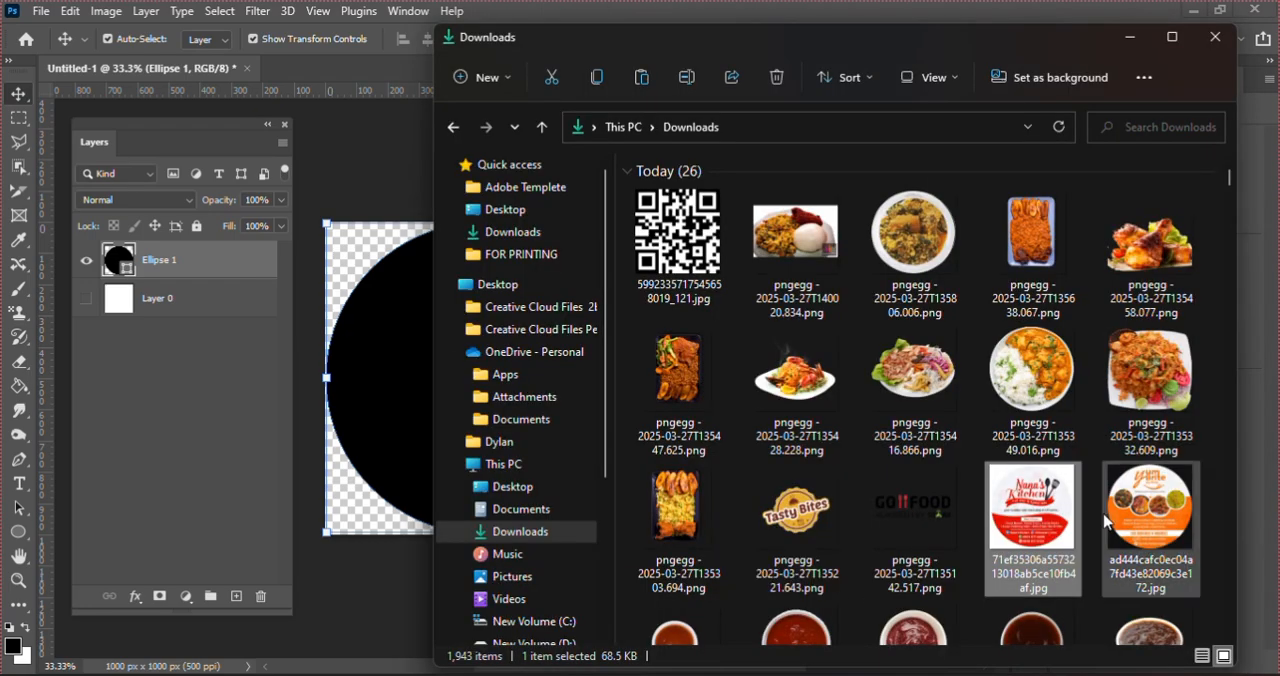
pyautogui.moveTo(1048, 510); pyautogui.dragTo(395, 384)
pyautogui.hotkey('ctrl', 't')
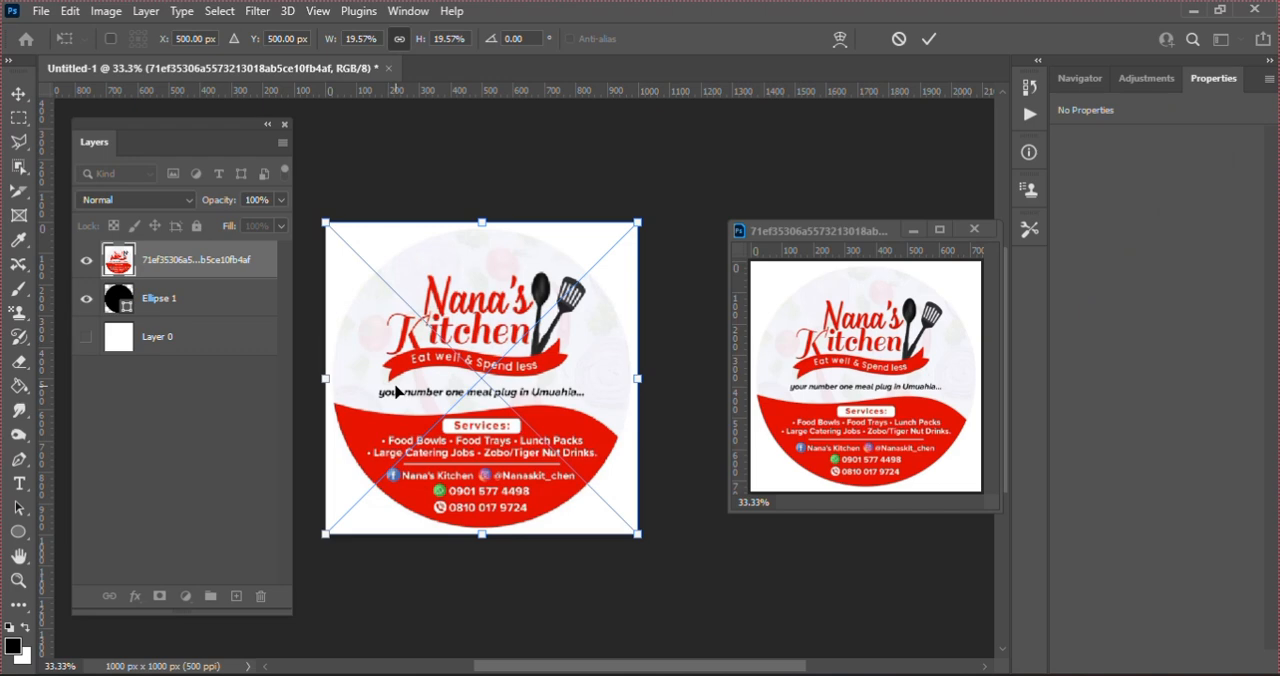
pyautogui.press('Return')
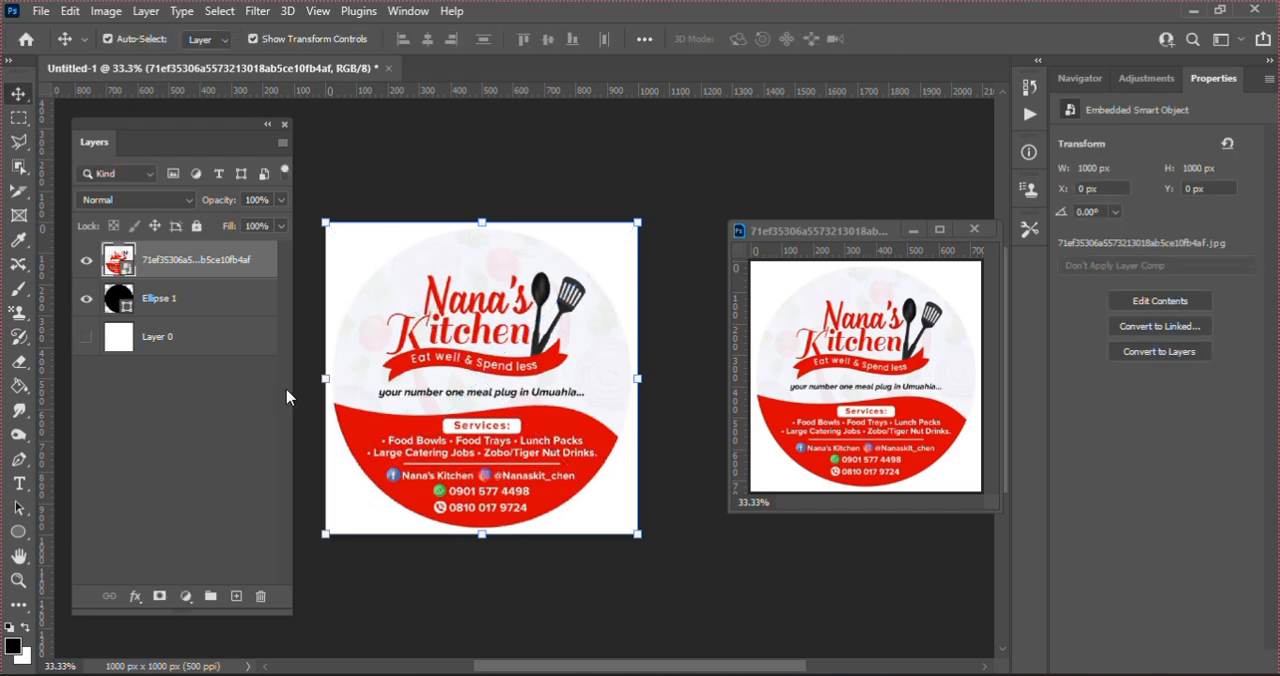
# Step: Trace the reference's wavy red edge with the Pen tool from its left end through the middle to its right end, retracting the end handle
pyautogui.press('p')
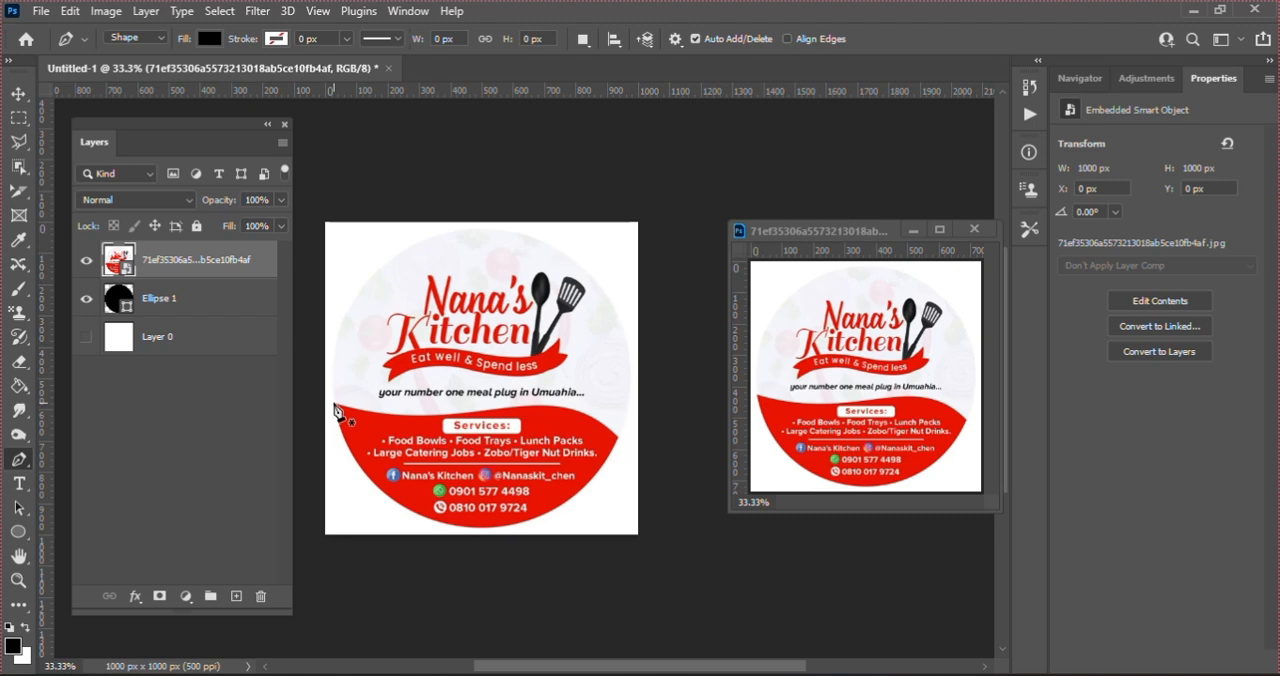
pyautogui.click(334, 405)
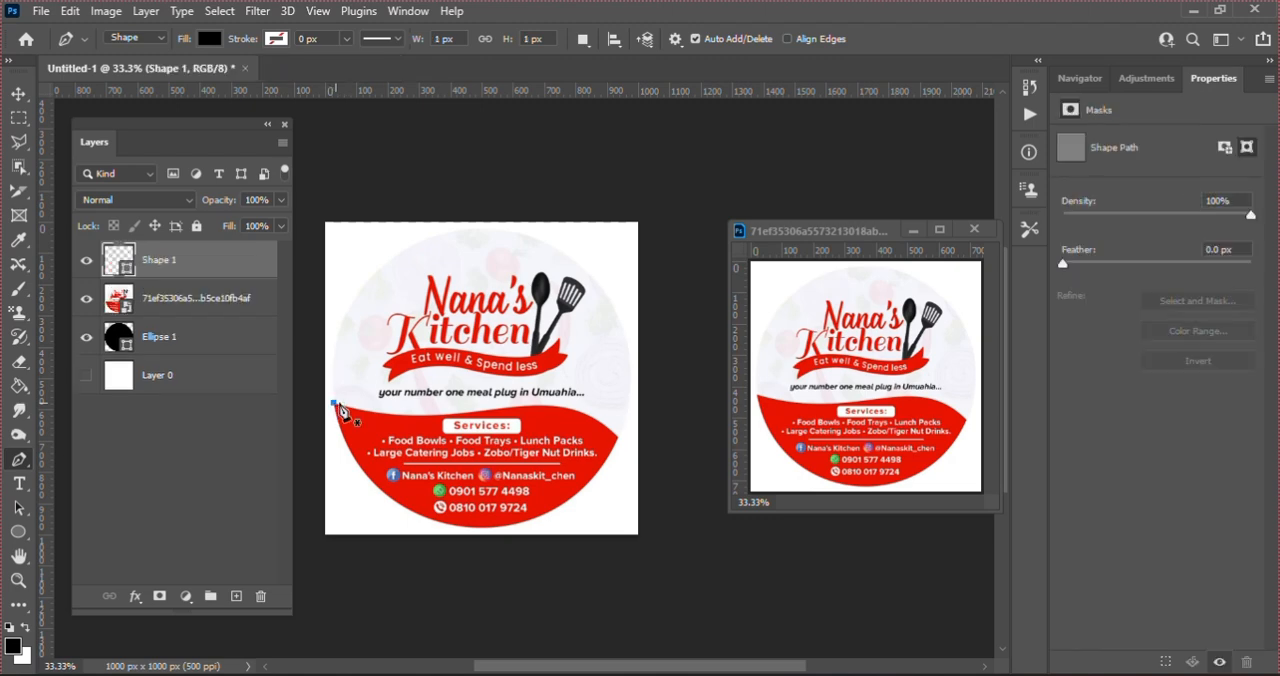
pyautogui.click(491, 411)
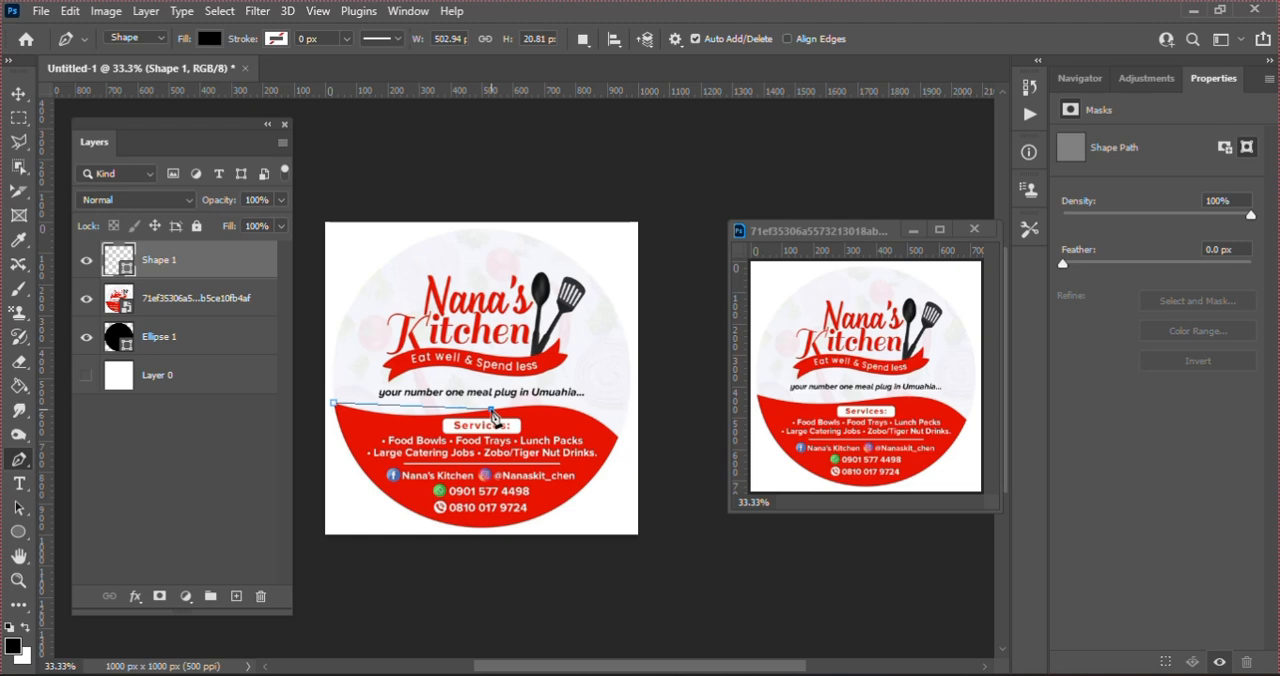
pyautogui.moveTo(491, 411); pyautogui.dragTo(589, 401)
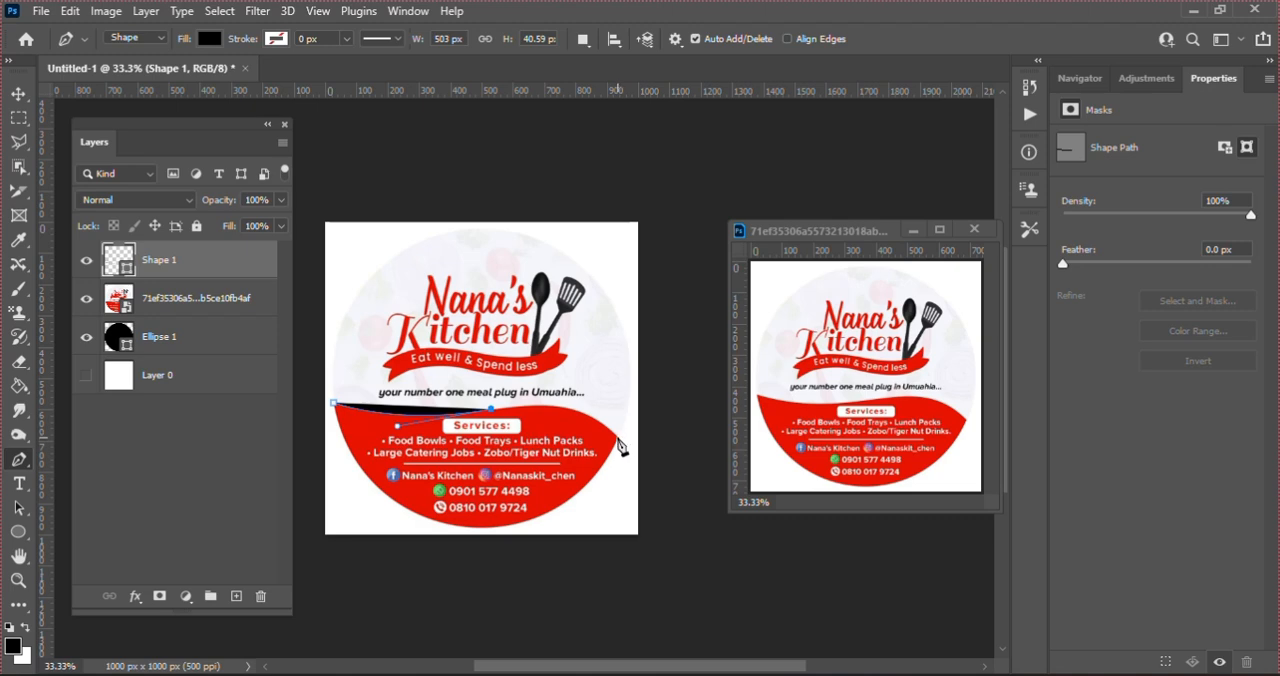
pyautogui.moveTo(618, 439); pyautogui.dragTo(651, 486)
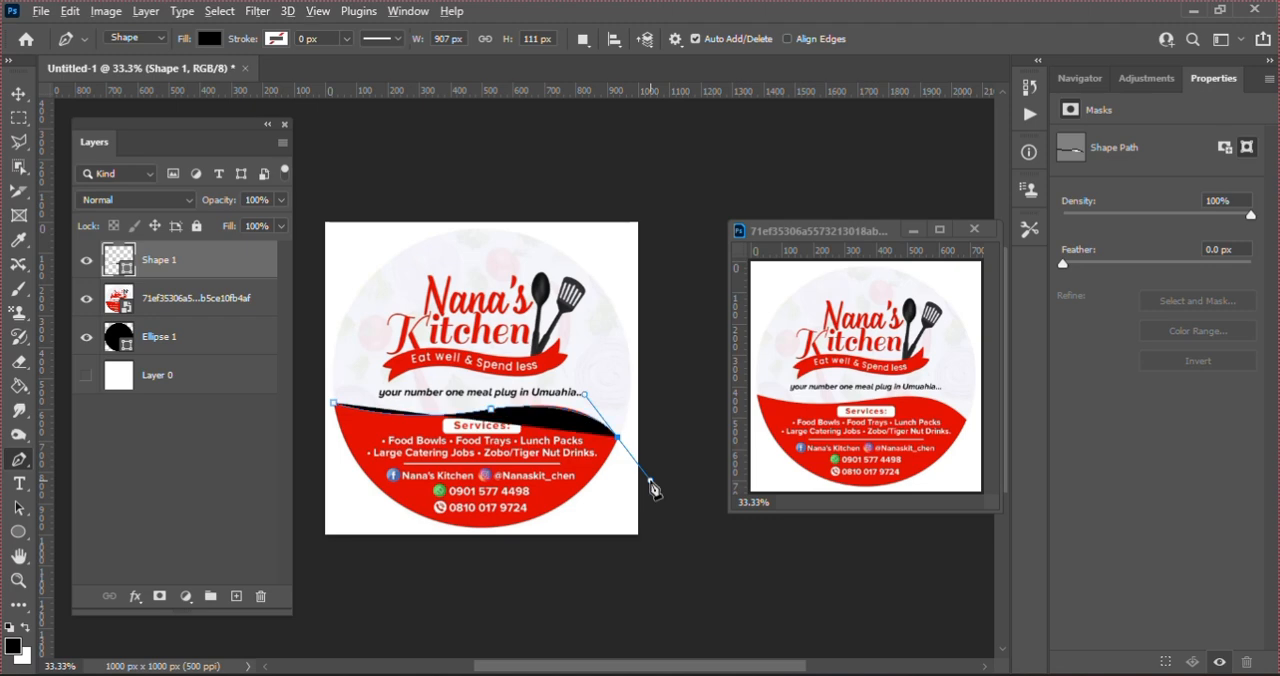
pyautogui.keyDown('alt'); pyautogui.click(618, 440); pyautogui.keyUp('alt')
# Step: Close the traced wave shape with straight segments running outside the canvas around its lower half
pyautogui.click(644, 560)
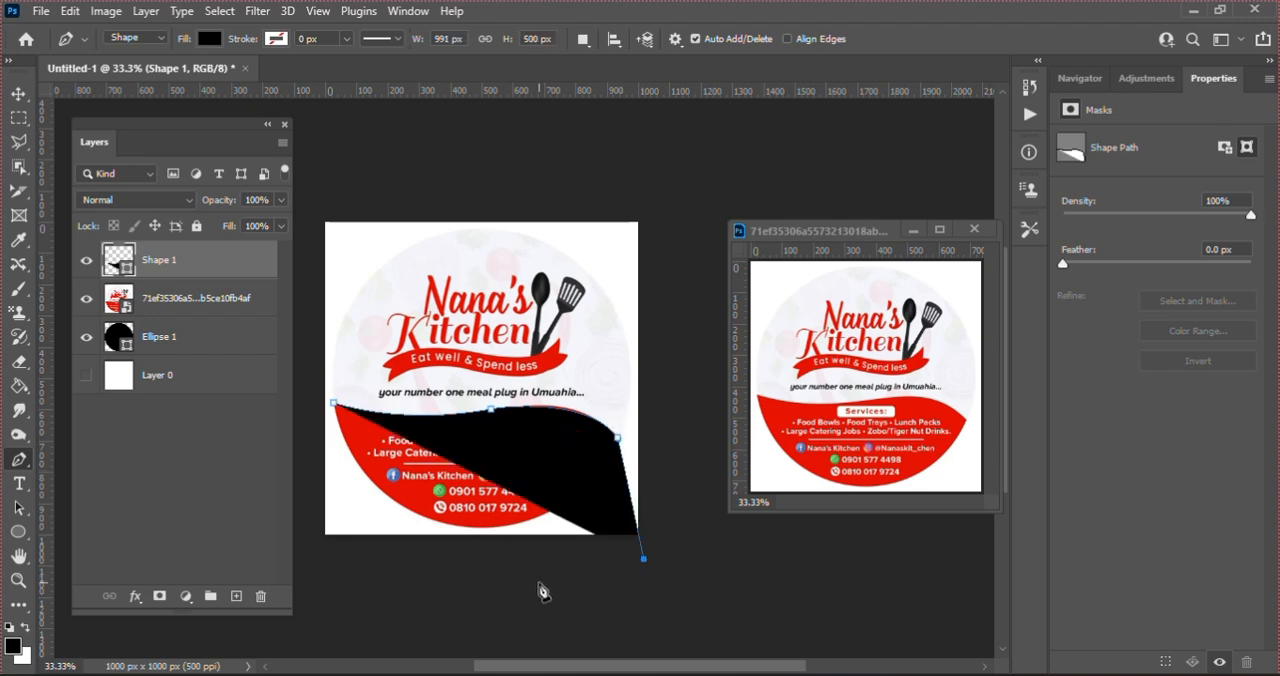
pyautogui.click(431, 585)
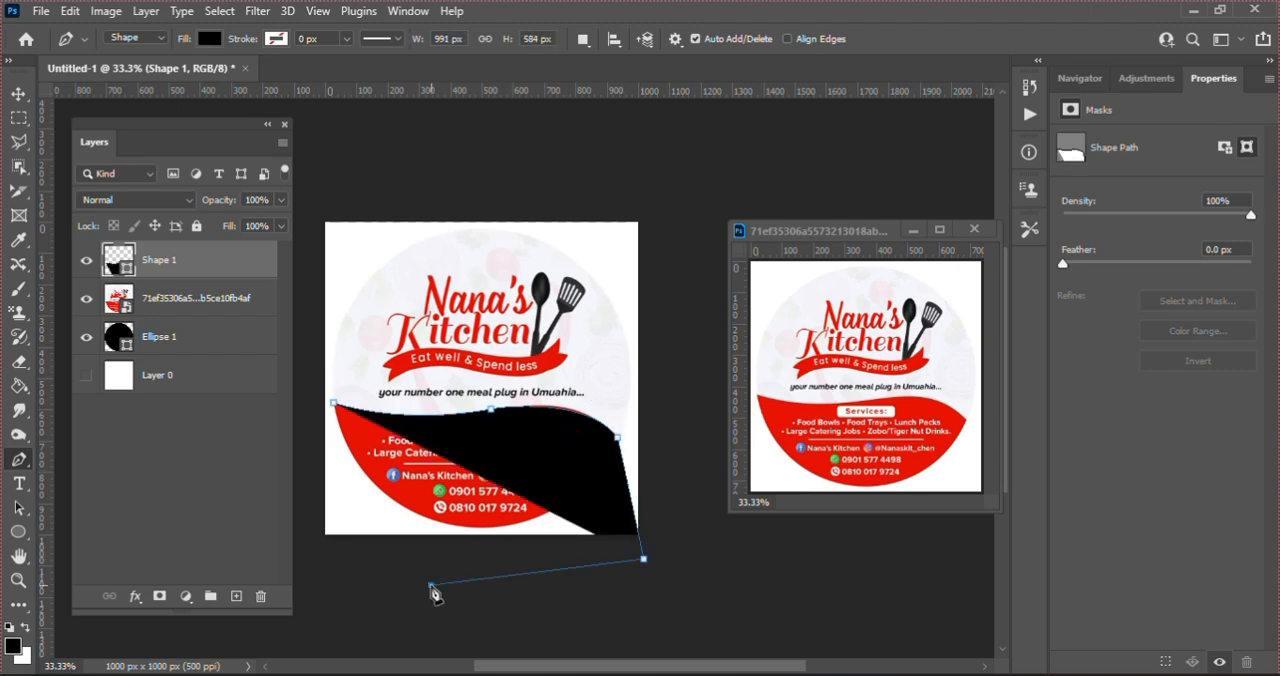
pyautogui.click(306, 558)
pyautogui.click(313, 427)
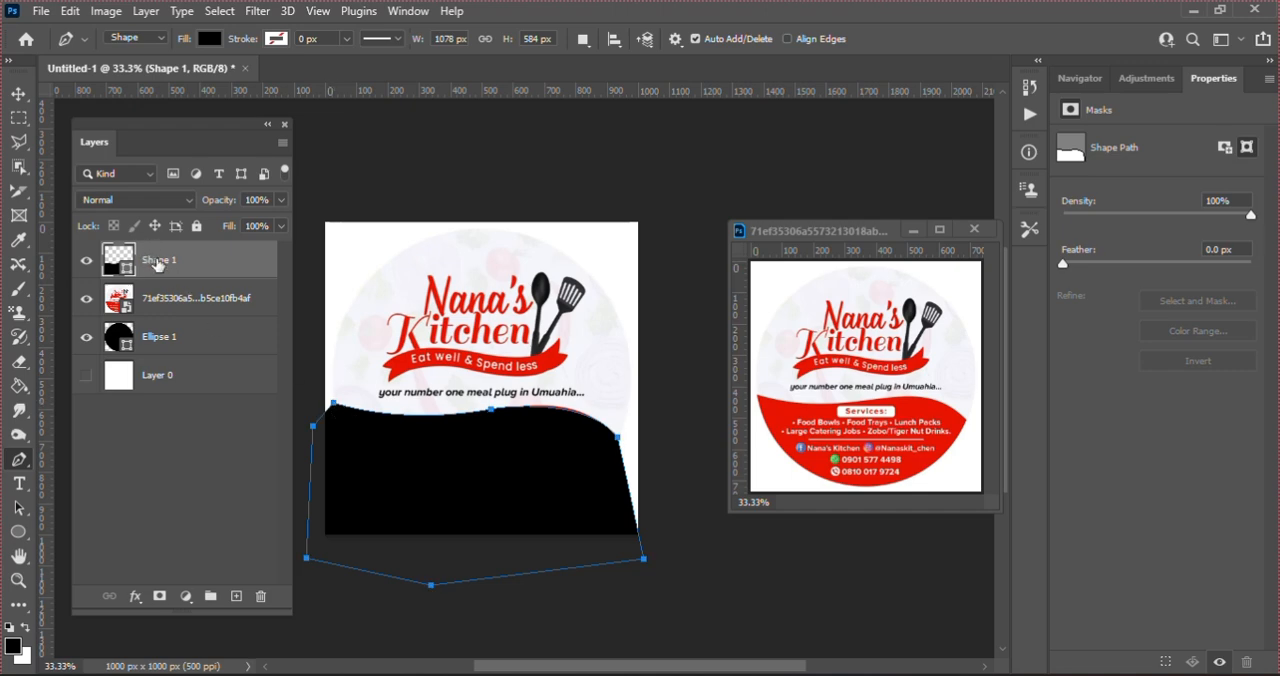
# Step: Move the traced wave layer beneath the placed reference image and delete the reference image layer
pyautogui.moveTo(156, 263); pyautogui.dragTo(160, 316)
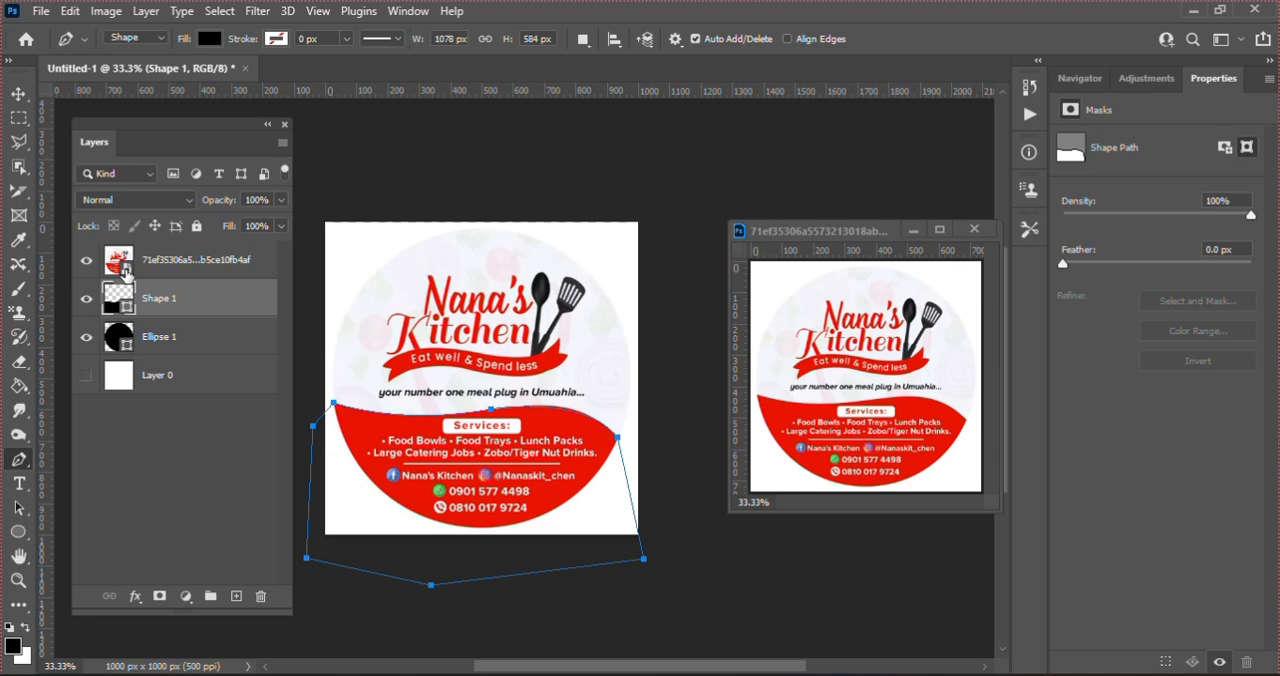
pyautogui.click(174, 265)
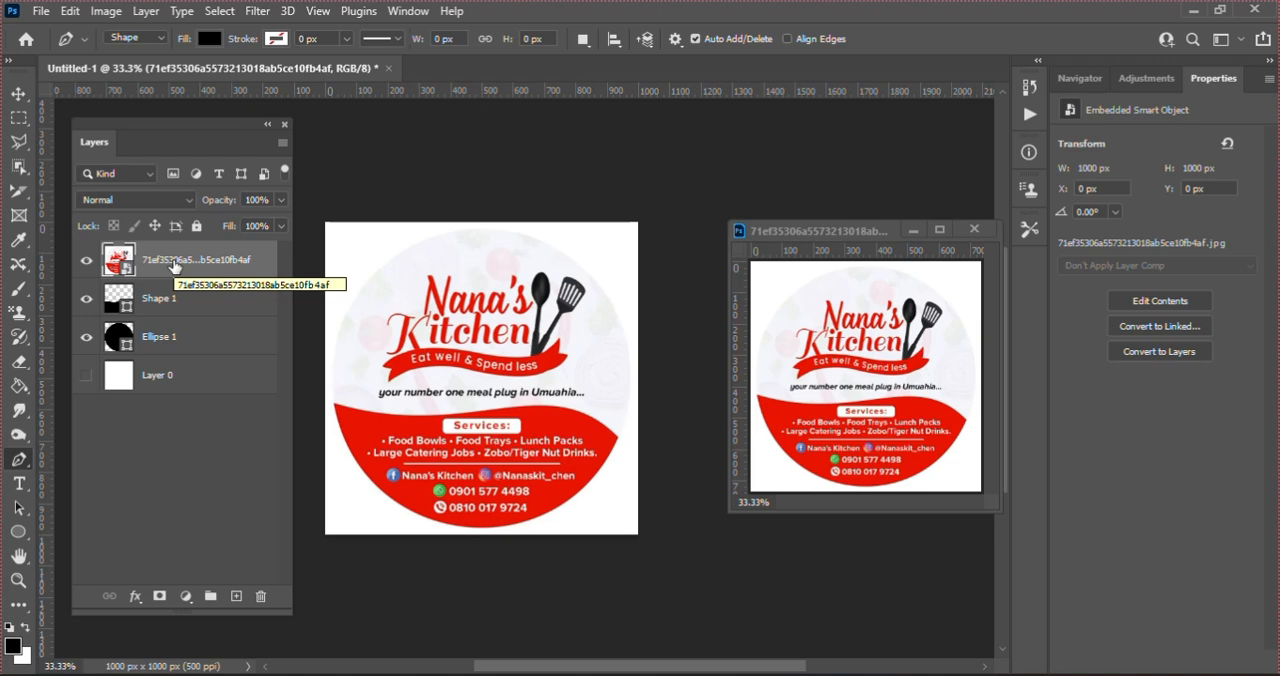
pyautogui.press('Delete')
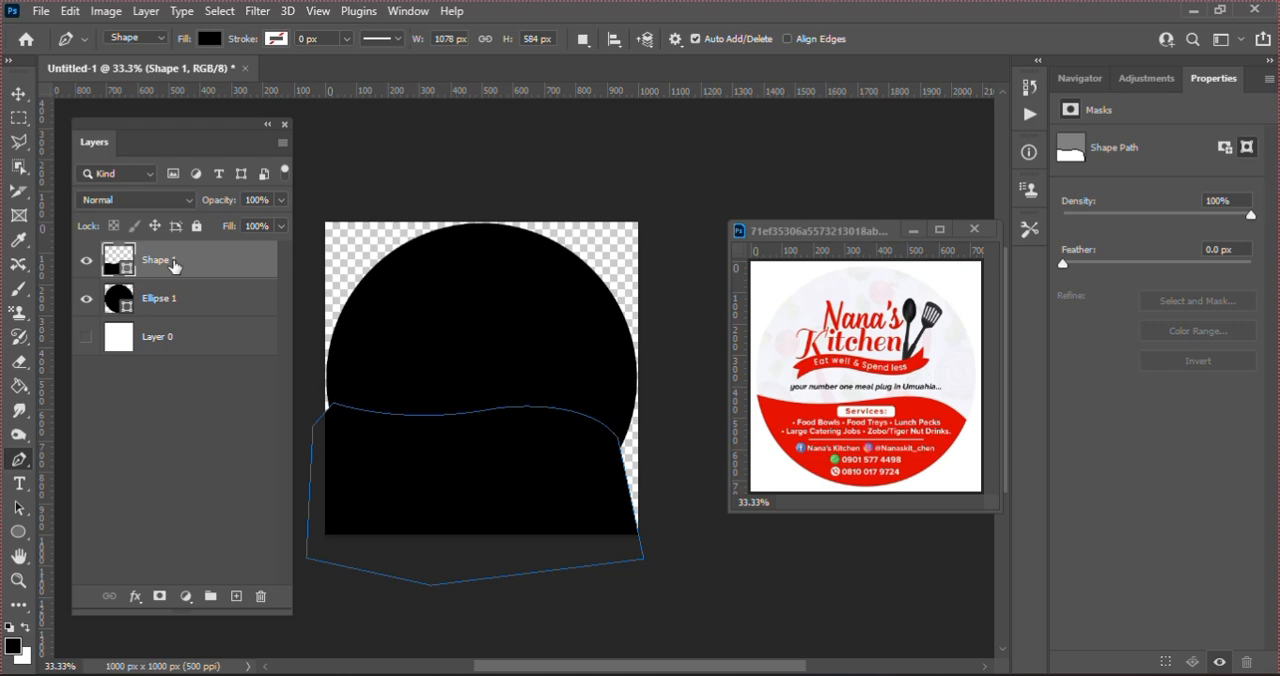
# Step: Clip the traced wave shape to the black circle and fill it with the most recently used red
pyautogui.rightClick(174, 265)
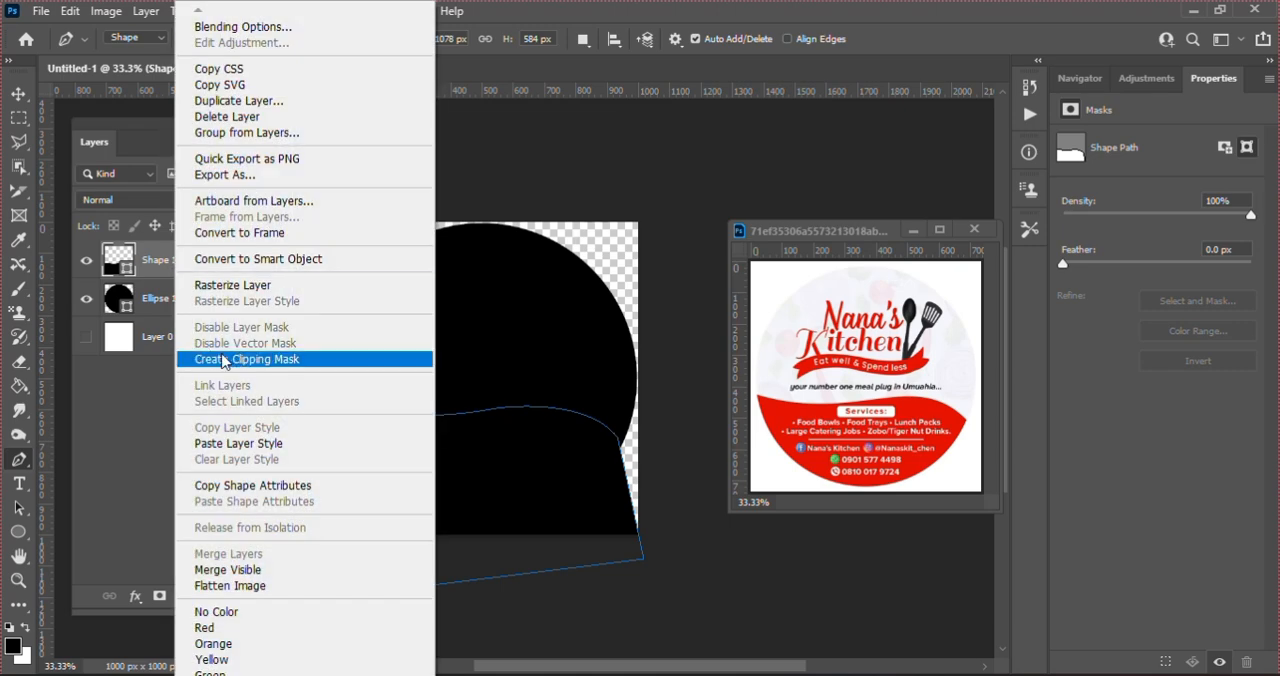
pyautogui.click(231, 365)
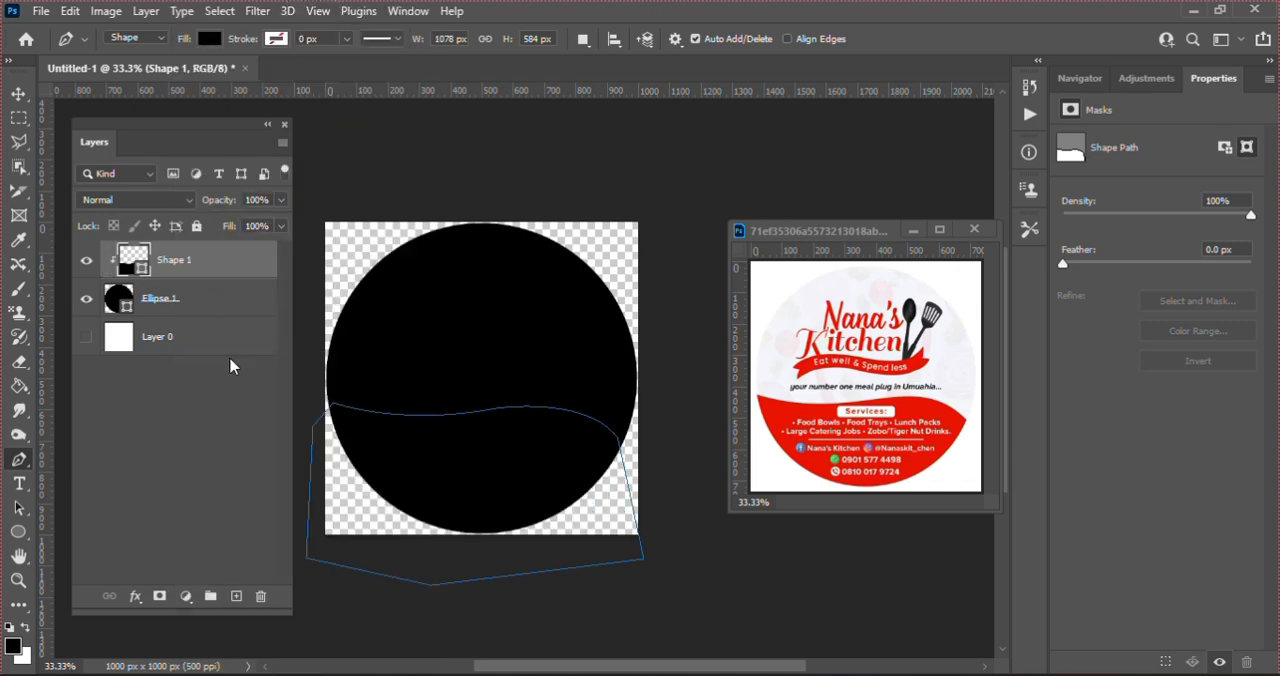
pyautogui.click(210, 40)
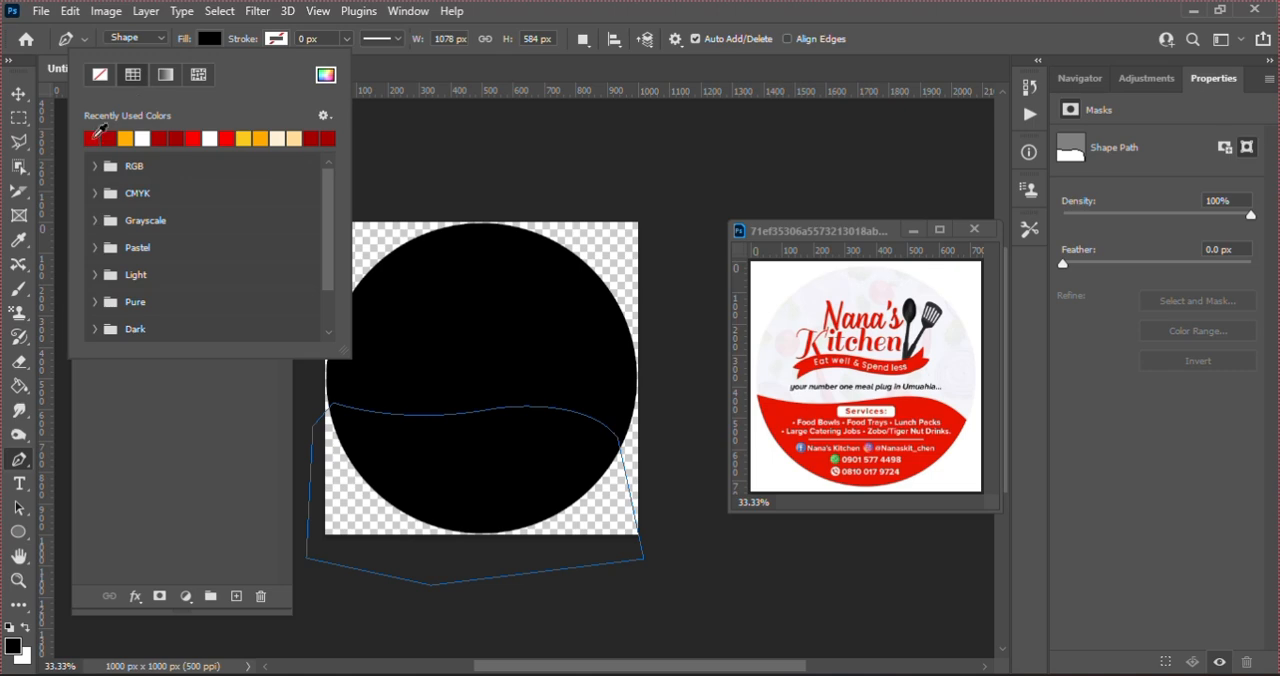
pyautogui.click(100, 137)
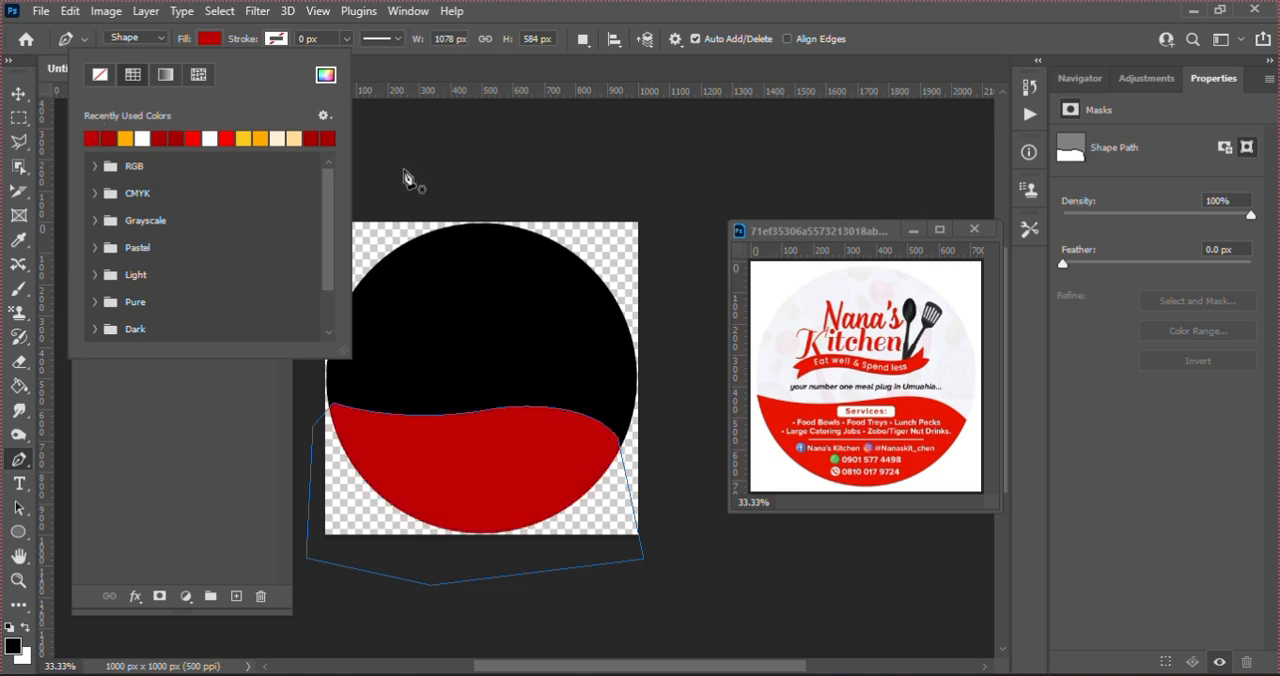
pyautogui.press('v')
pyautogui.click(470, 177)
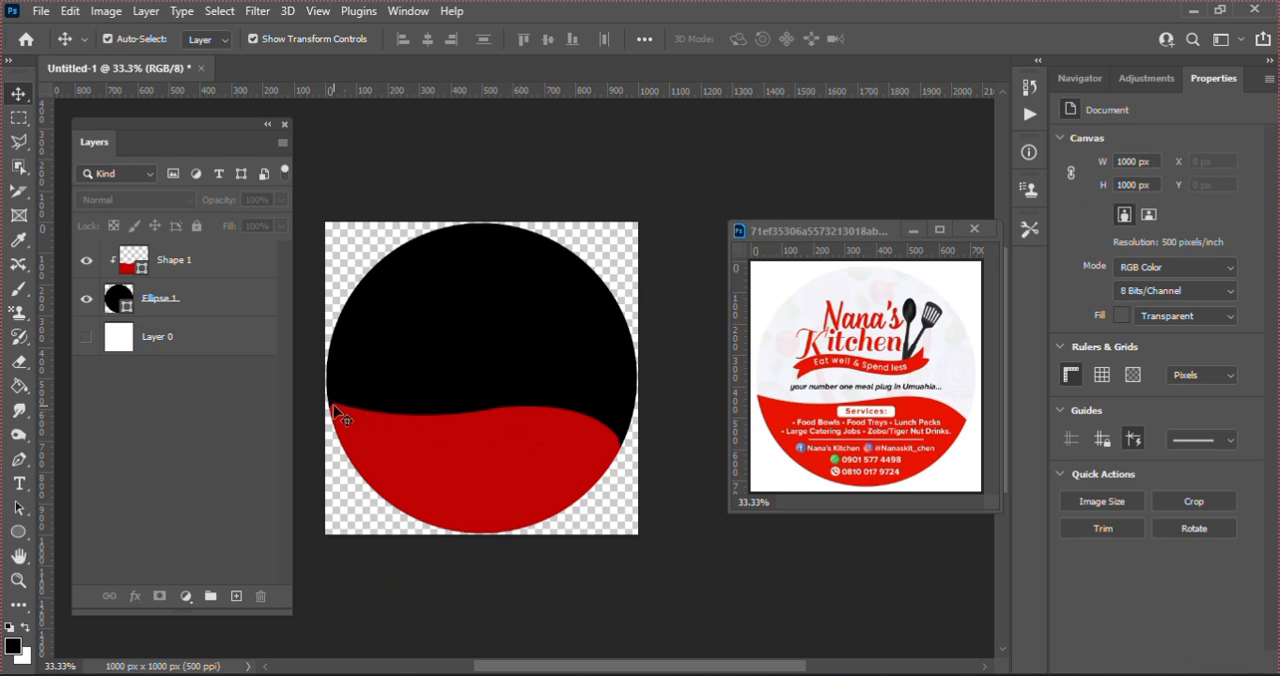
# Step: Scale the red wave shape to about 113% around its center and raise its edge to just below the circle's middle
pyautogui.click(487, 471)
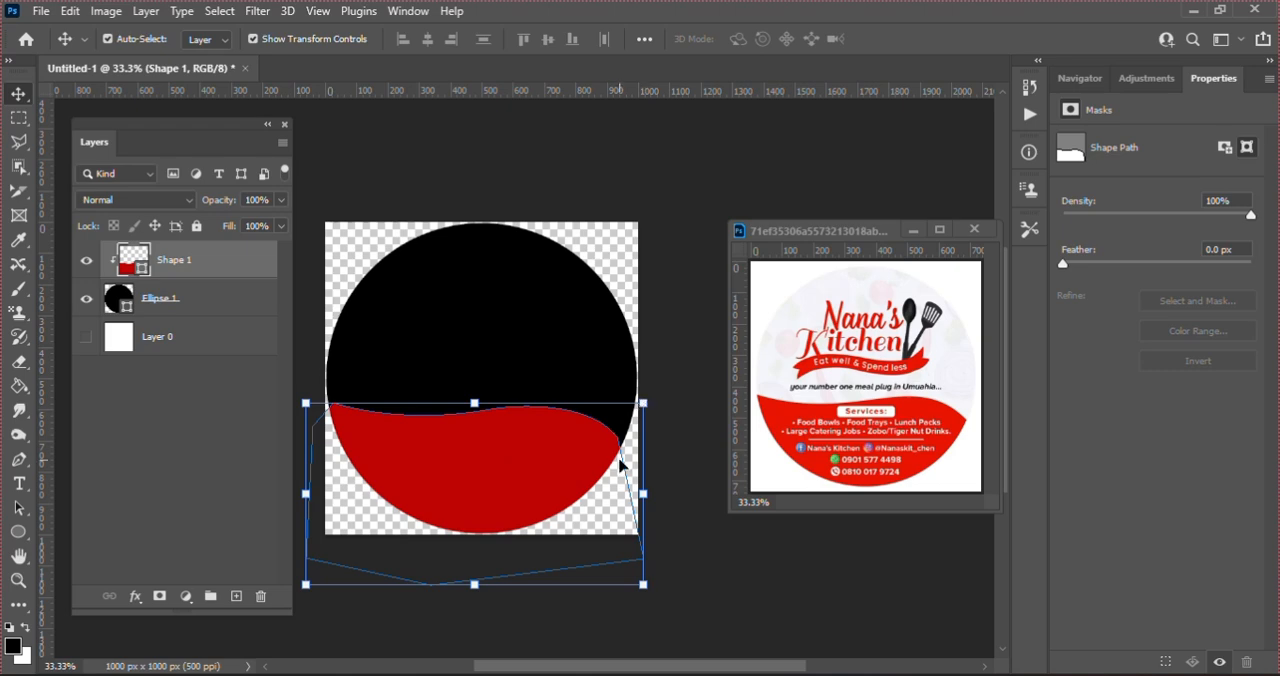
pyautogui.press('ctrl')
pyautogui.hotkey('ctrl', 't')
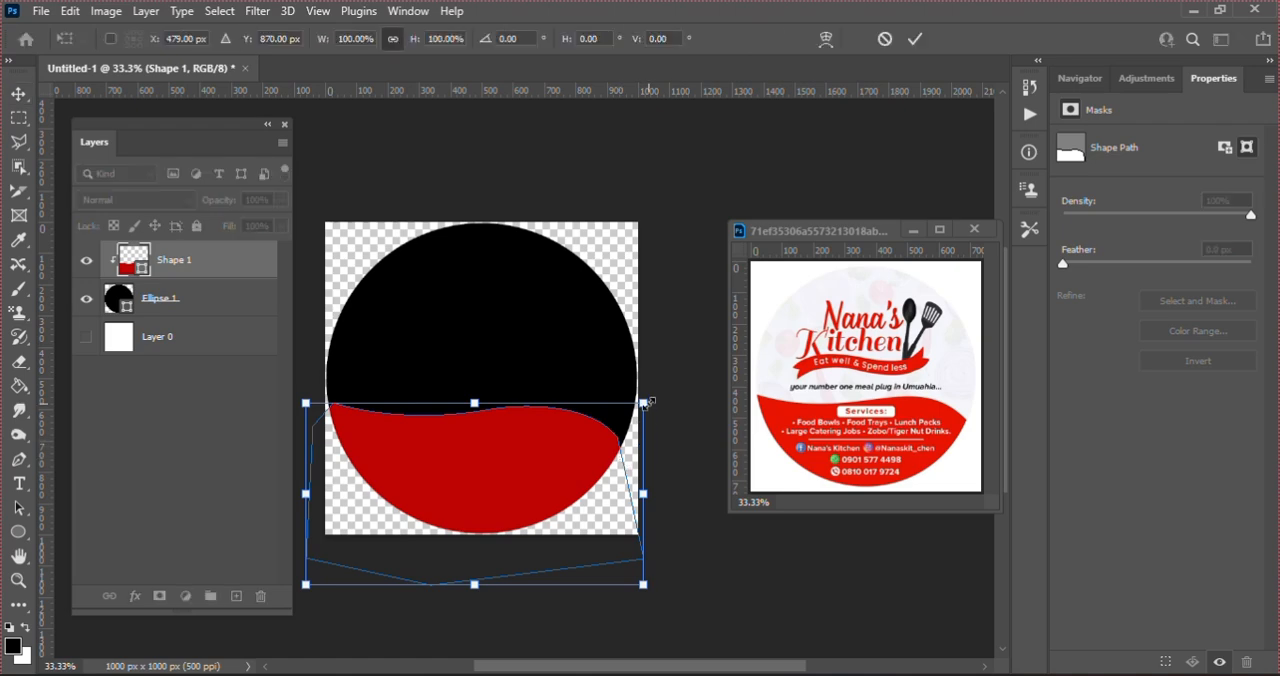
pyautogui.moveTo(645, 402); pyautogui.dragTo(673, 399)
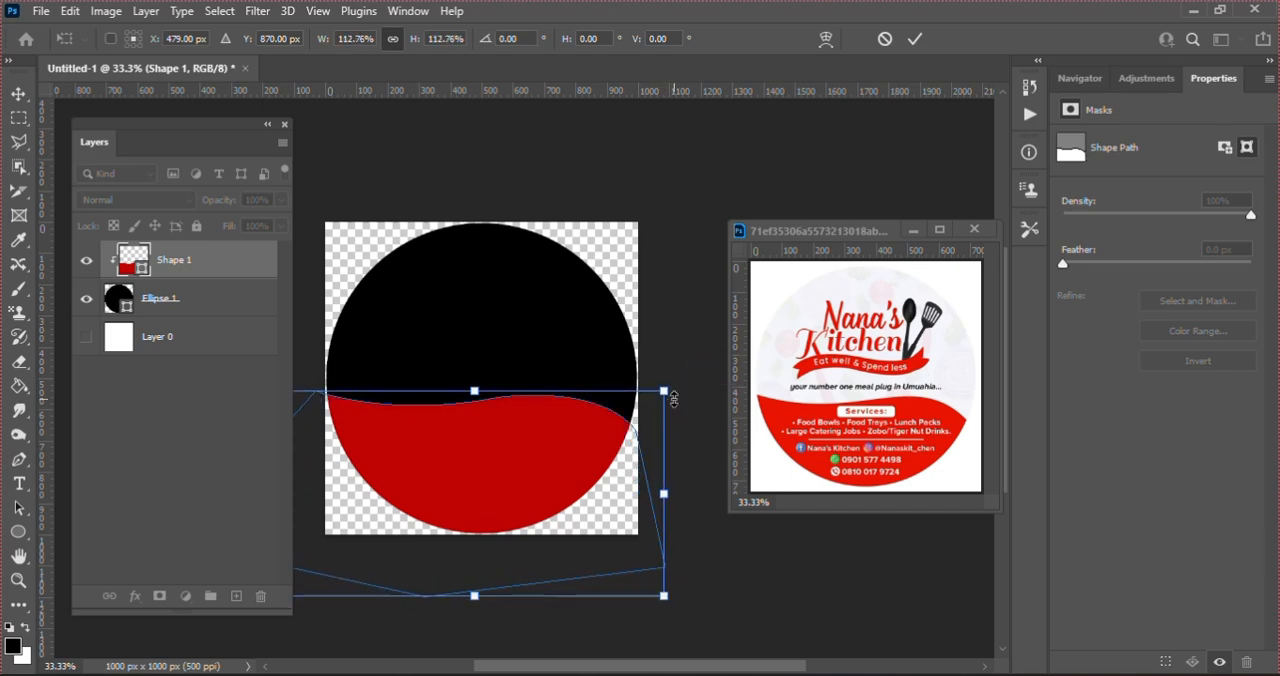
pyautogui.press('Return')
pyautogui.click(668, 293)
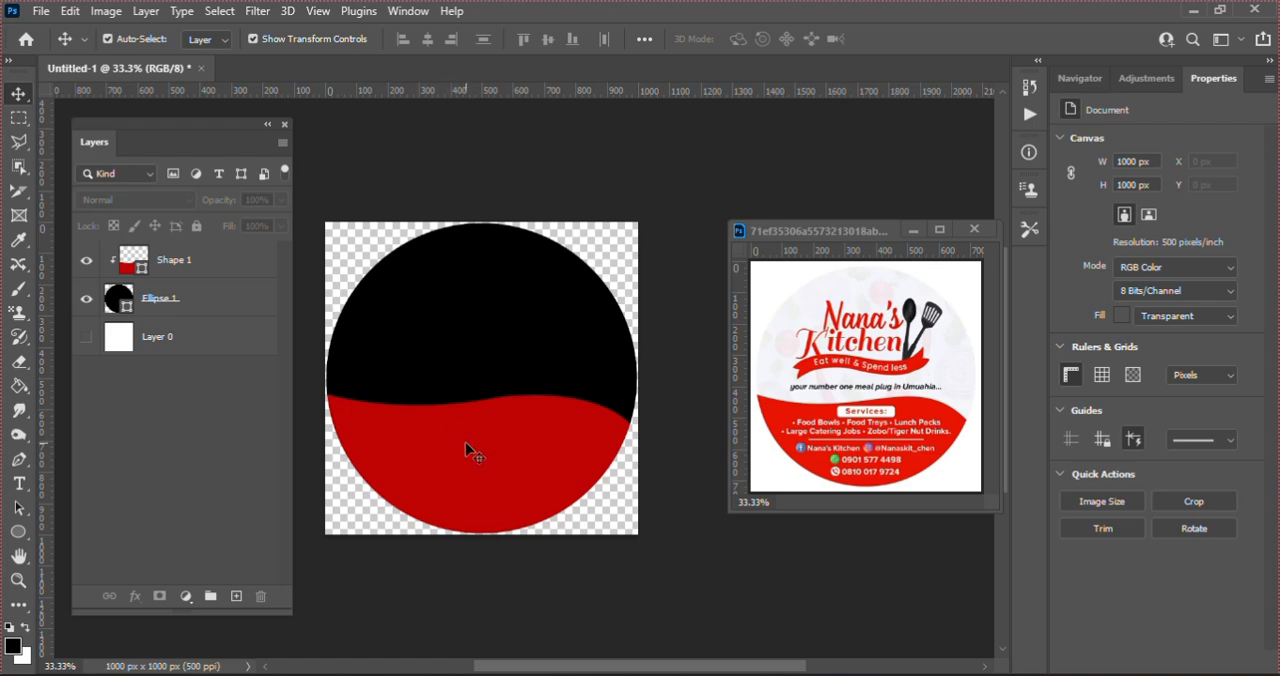
pyautogui.moveTo(488, 468); pyautogui.dragTo(491, 448)
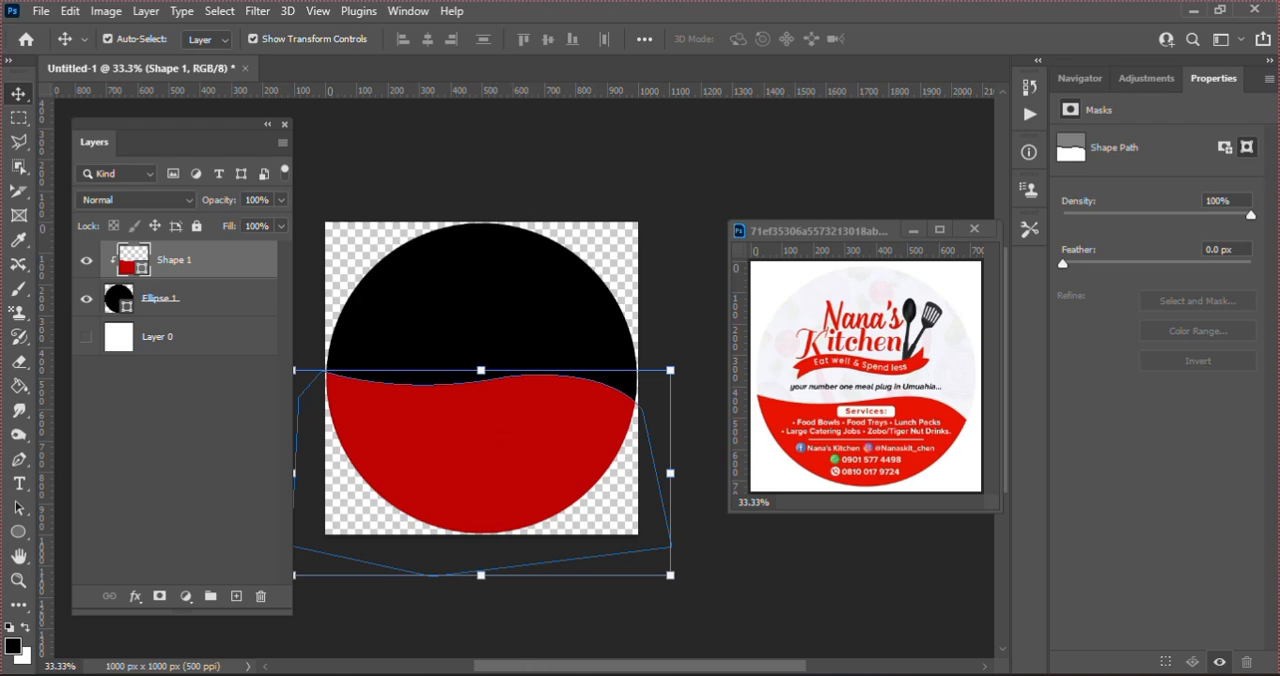
# Step: Place the GO FOOD logo image pngegg - 2025-03-27T135142.517.png from Downloads onto the sticker
pyautogui.hotkey('alt', 'Tab')
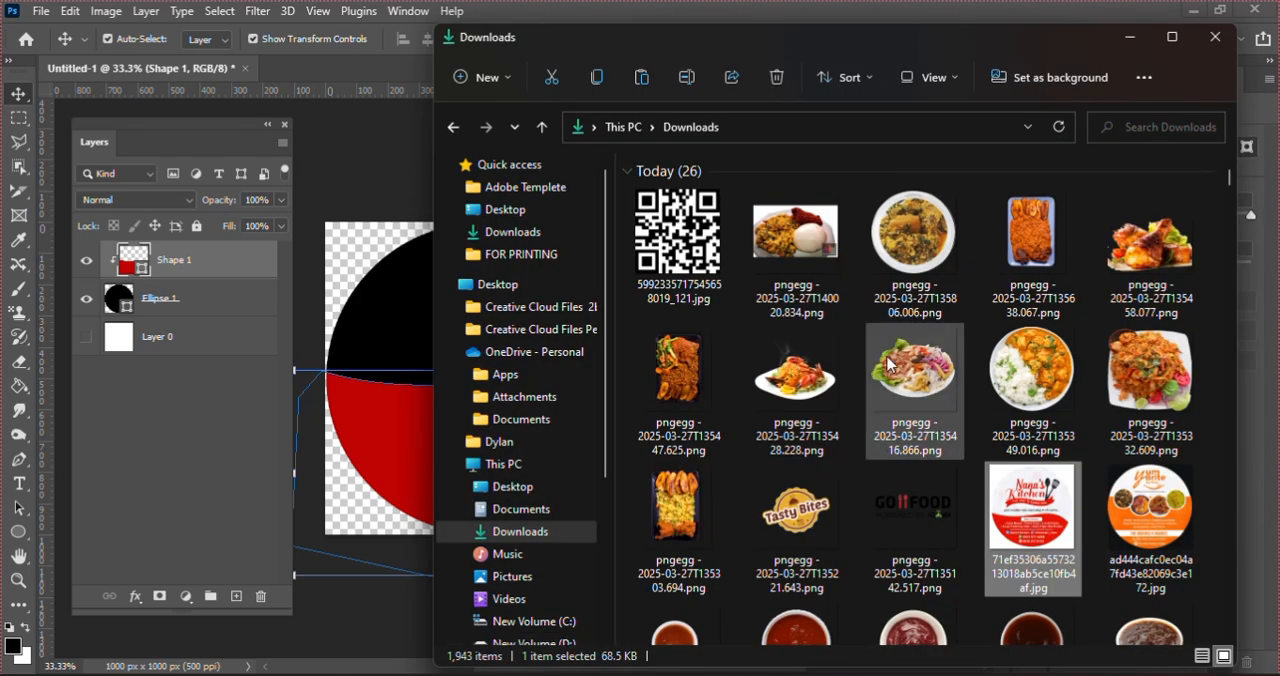
pyautogui.click(918, 506)
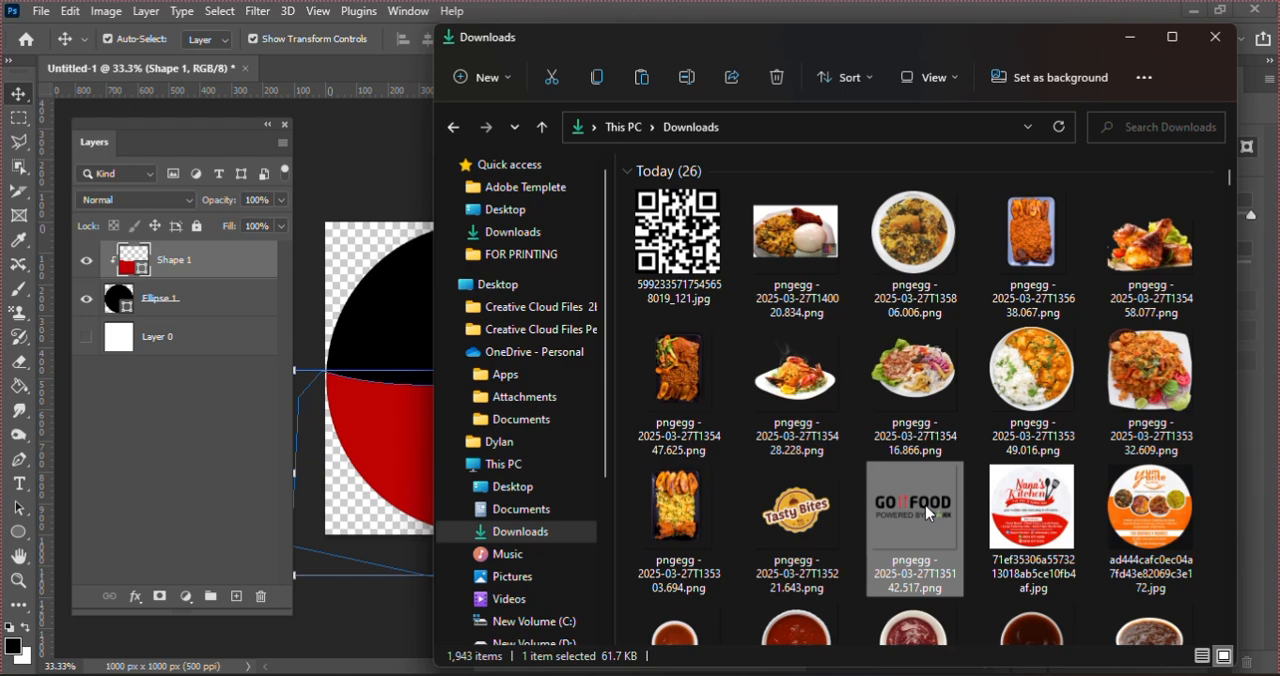
pyautogui.moveTo(911, 509); pyautogui.dragTo(424, 381)
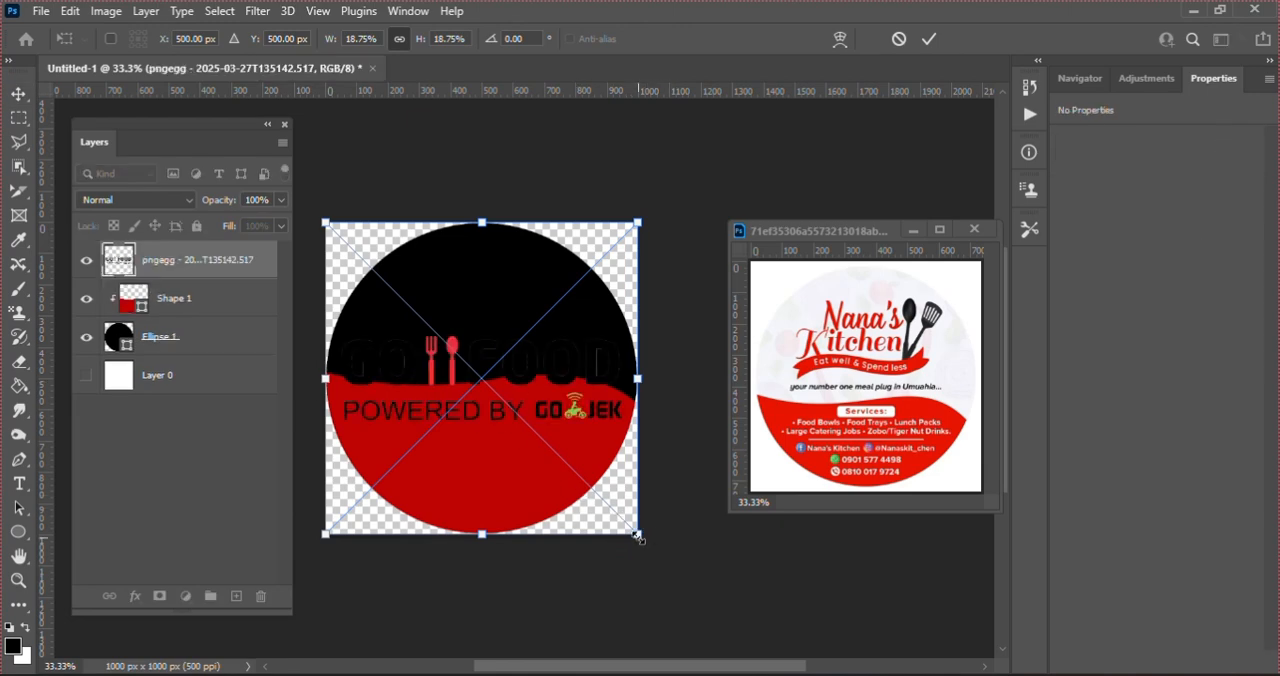
# Step: Scale the GO FOOD logo to about 14.62% and center it horizontally in the circle's upper half, with its center at about Y 316 px
pyautogui.moveTo(636, 534); pyautogui.dragTo(593, 489)
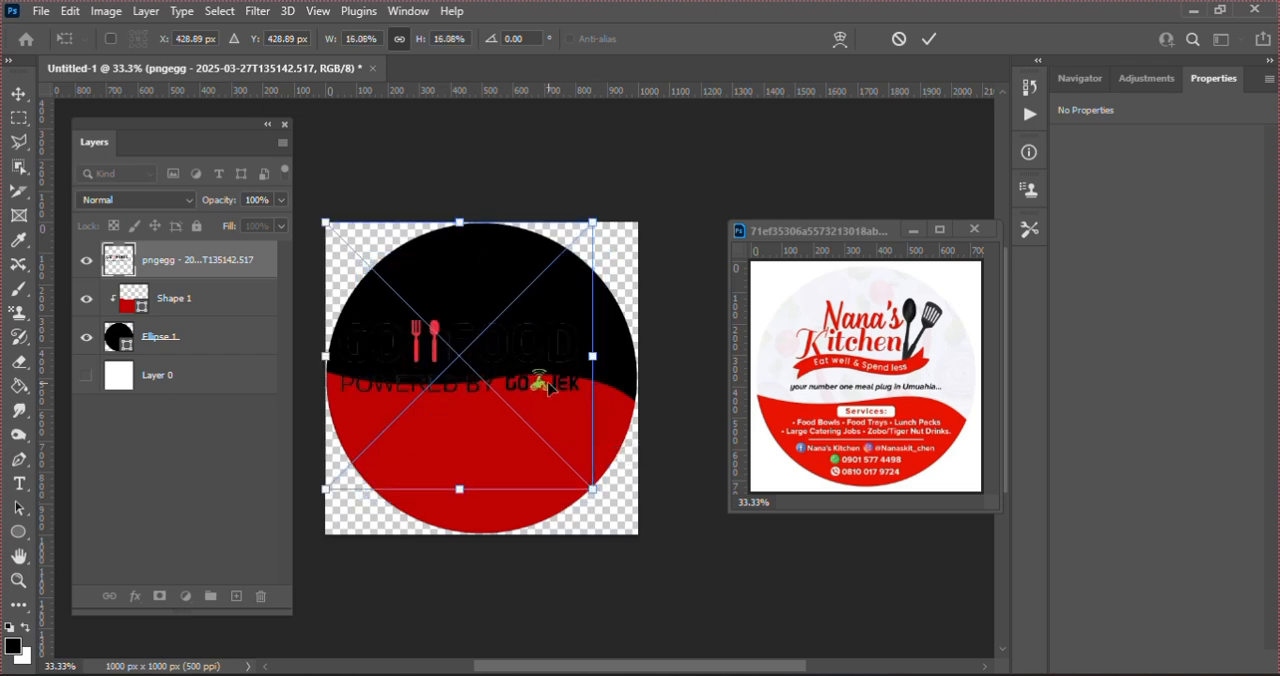
pyautogui.moveTo(548, 366); pyautogui.dragTo(562, 346)
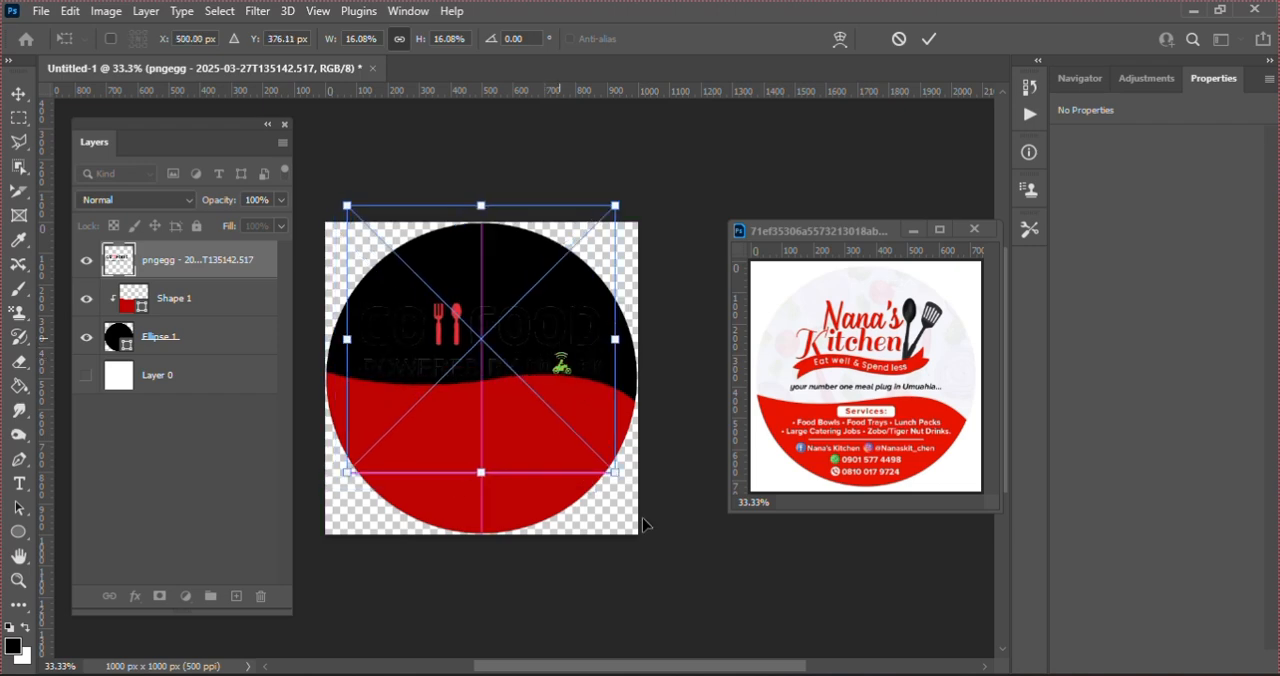
pyautogui.moveTo(614, 472); pyautogui.dragTo(601, 459)
pyautogui.press('Up')
pyautogui.press('Up')
pyautogui.press('Up')
pyautogui.press('Up')
pyautogui.press('Up')
pyautogui.press('Up')
pyautogui.press('Up')
pyautogui.press('Up')
pyautogui.press('Up')
pyautogui.press('Up')
pyautogui.press('Up')
pyautogui.press('Up')
pyautogui.press('Up')
pyautogui.press('Up')
pyautogui.press('Up')
pyautogui.press('Up')
pyautogui.press('Up')
pyautogui.press('Up')
pyautogui.press('Up')
pyautogui.press('Up')
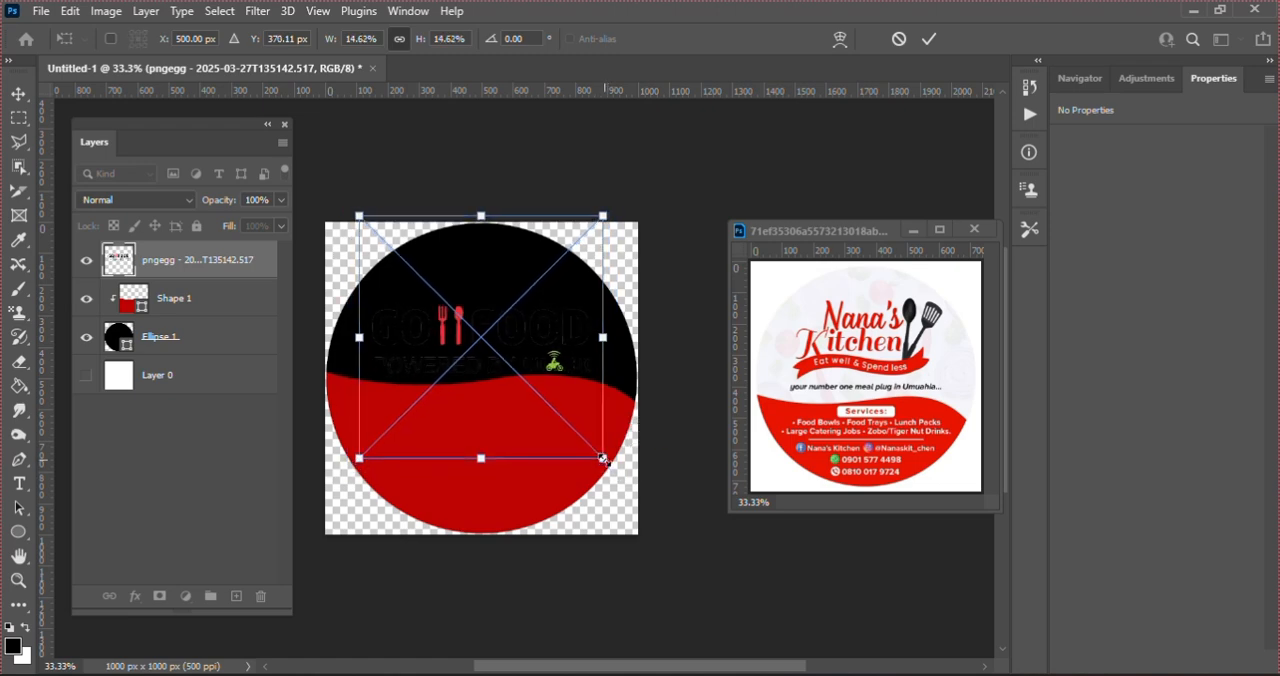
pyautogui.press('Up')
pyautogui.press('Up')
pyautogui.press('Up')
pyautogui.press('Up')
pyautogui.press('Up')
pyautogui.press('Up')
pyautogui.press('Up')
pyautogui.press('Up')
pyautogui.press('Up')
pyautogui.press('Up')
pyautogui.press('Up')
pyautogui.press('Up')
pyautogui.press('Up')
pyautogui.press('Up')
pyautogui.press('Up')
pyautogui.press('Up')
pyautogui.press('Up')
pyautogui.press('Up')
pyautogui.press('Up')
pyautogui.press('Up')
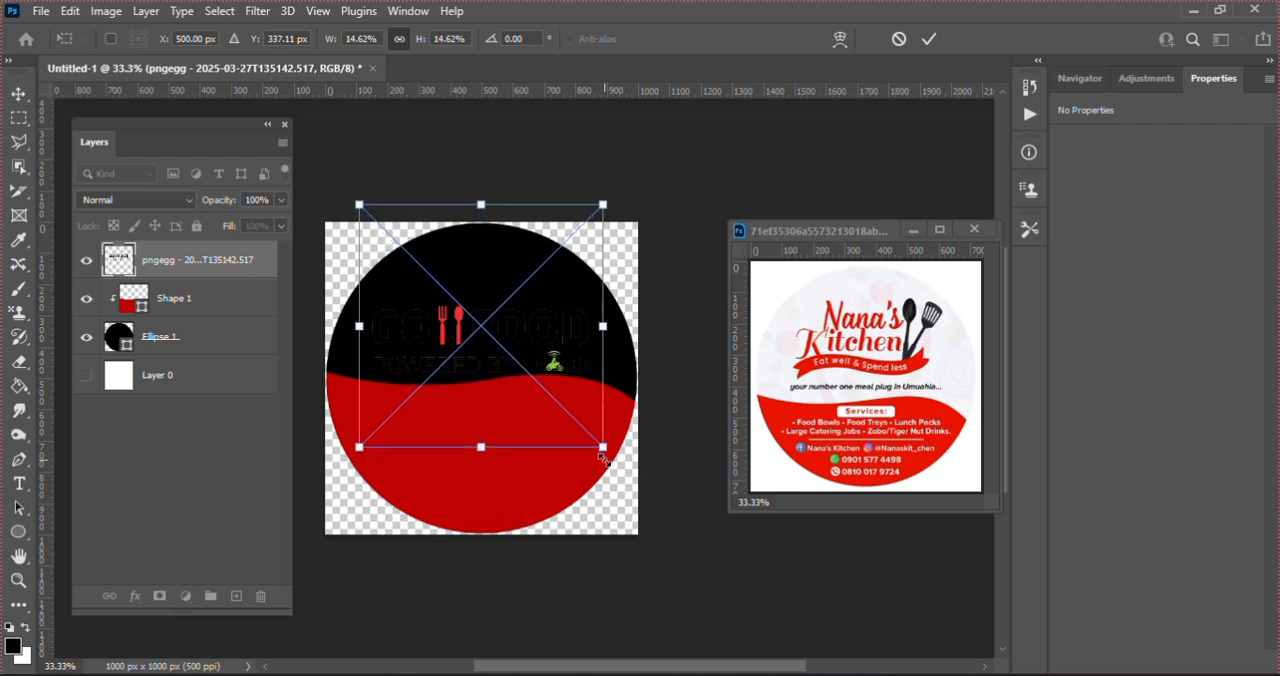
pyautogui.press('Up')
pyautogui.press('Up')
pyautogui.press('Up')
pyautogui.press('Up')
pyautogui.press('Up')
pyautogui.press('Up')
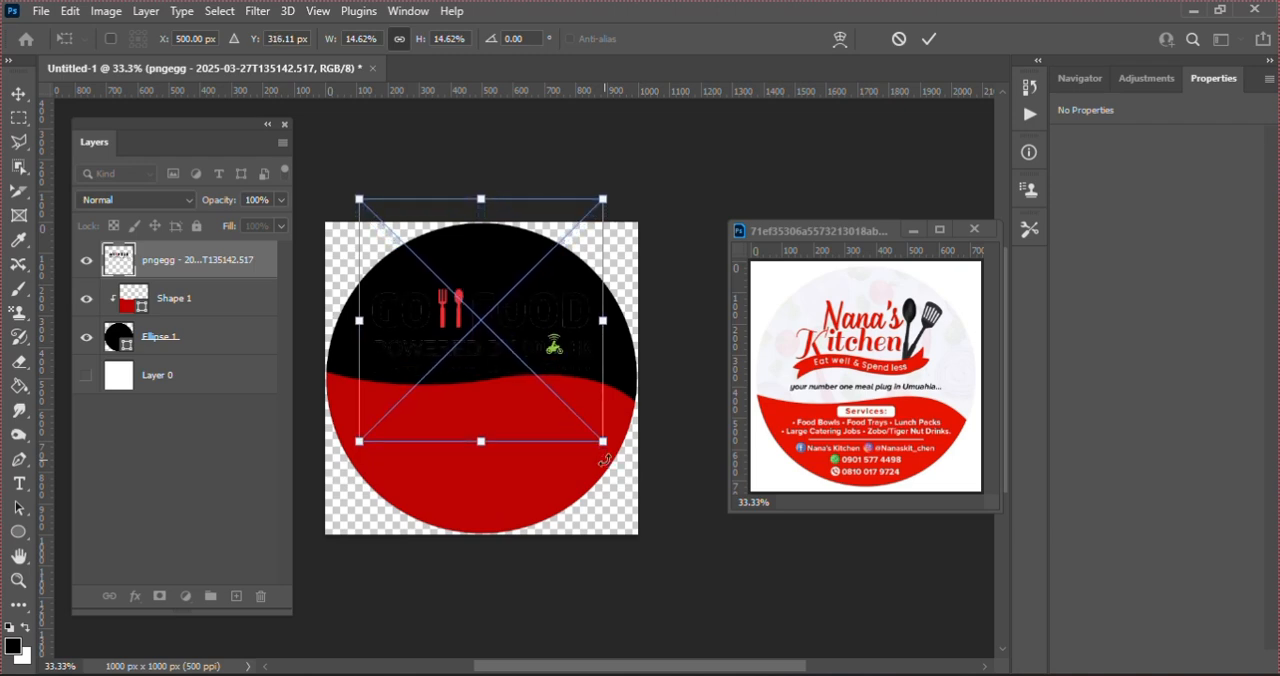
pyautogui.press('Return')
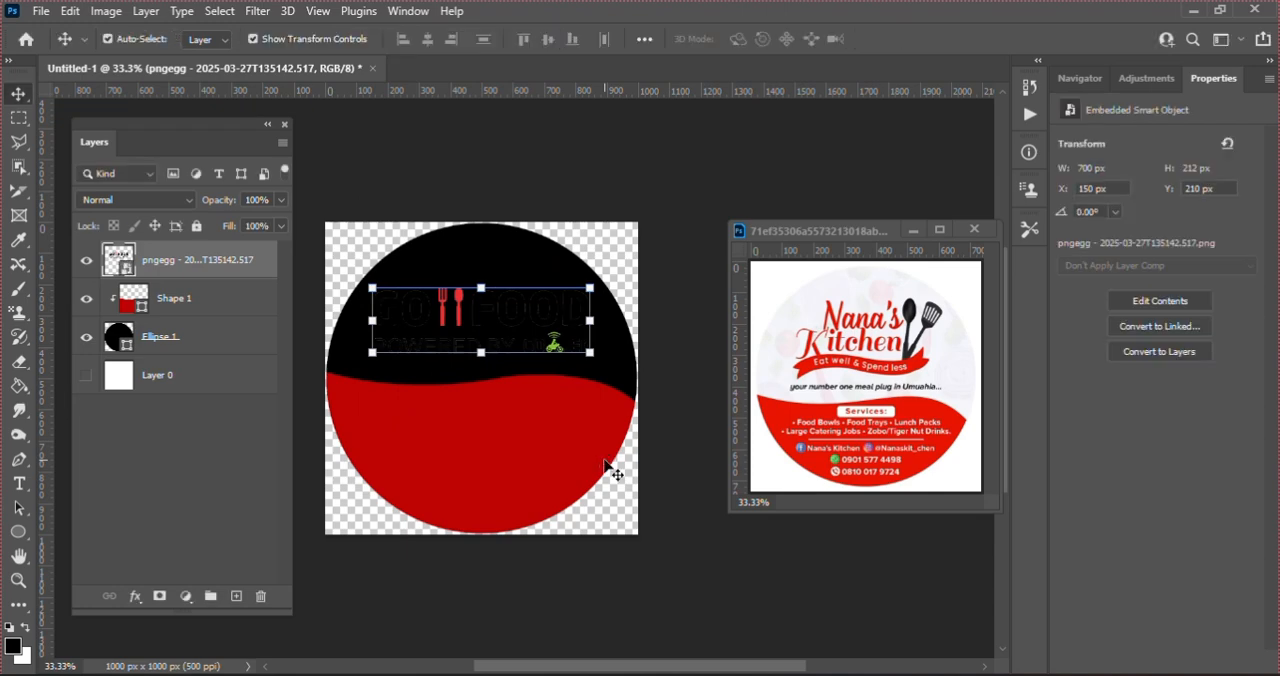
# Step: Fill the black base circle with white from the recently used colors and deselect it
pyautogui.click(179, 338)
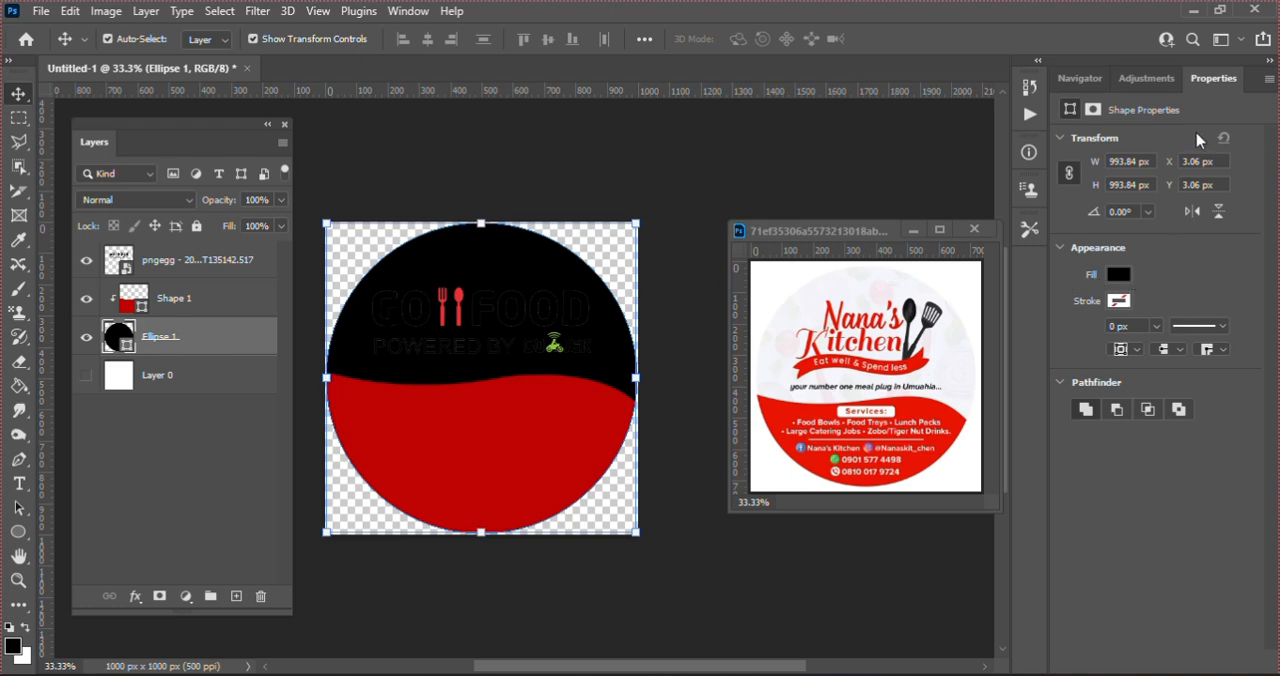
pyautogui.click(1118, 275)
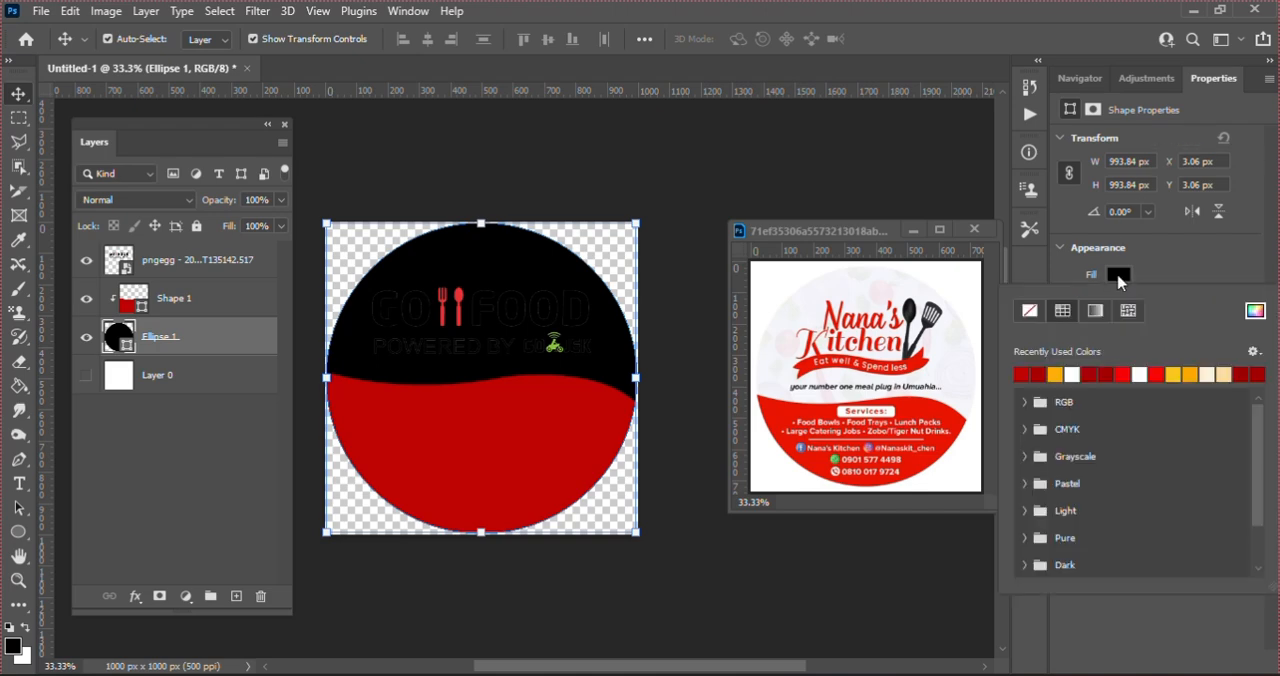
pyautogui.click(1071, 374)
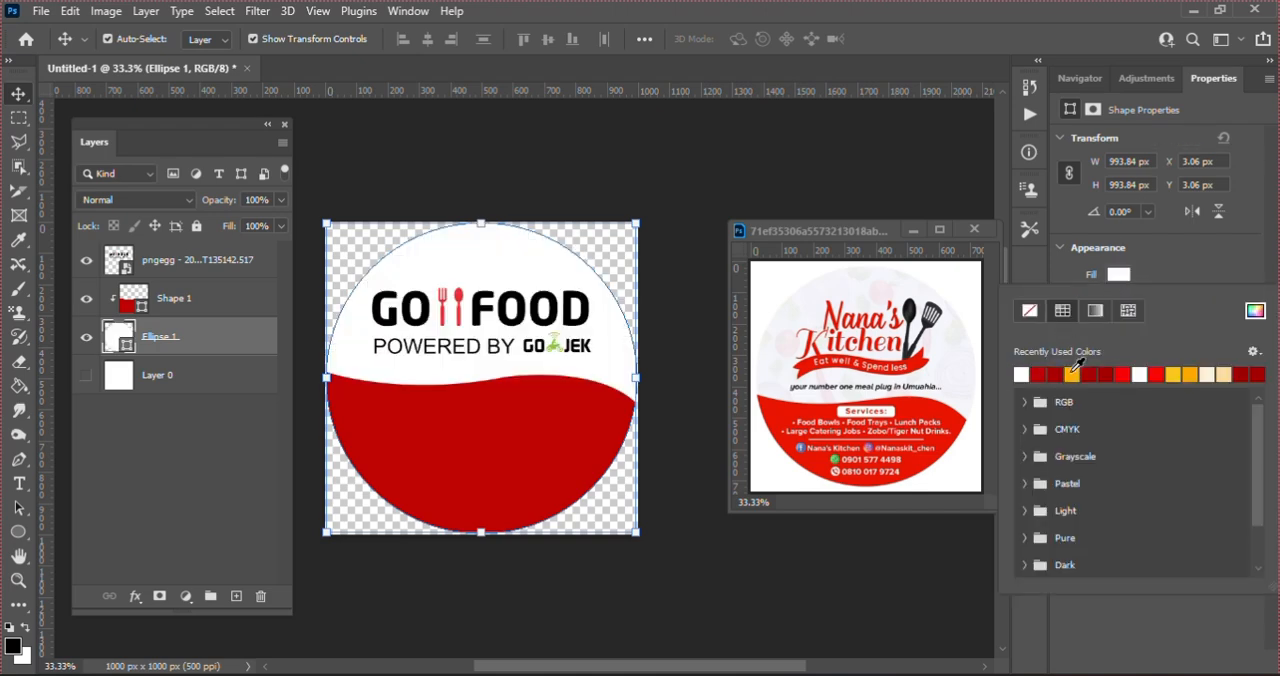
pyautogui.click(571, 146)
pyautogui.click(566, 142)
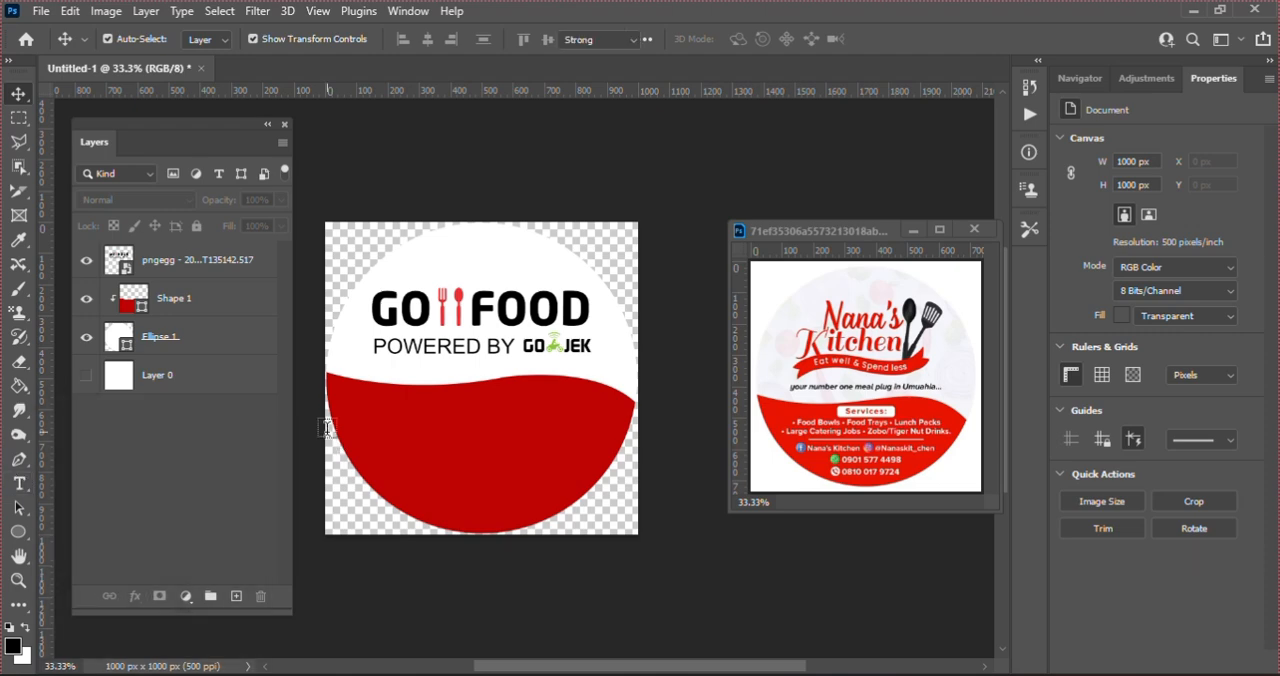
# Step: Add the white Montserrat SemiBold text "Services:" near the top of the red wave section
pyautogui.click(460, 403)
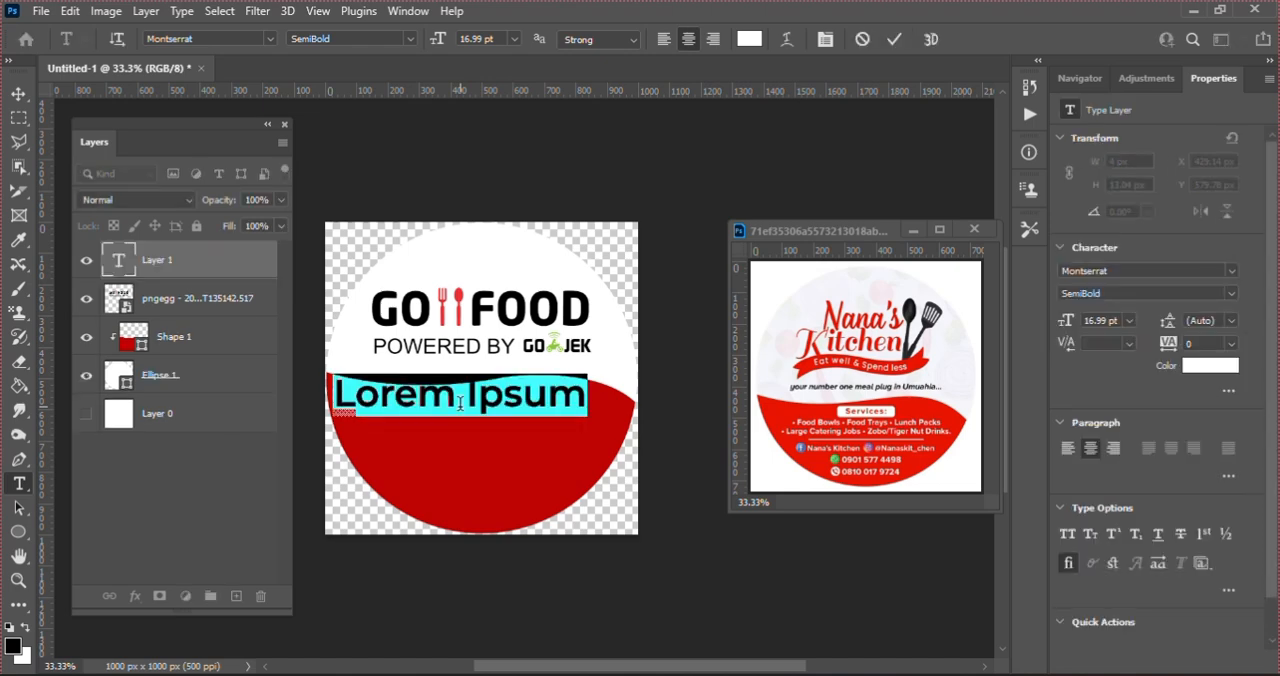
pyautogui.write('Se')
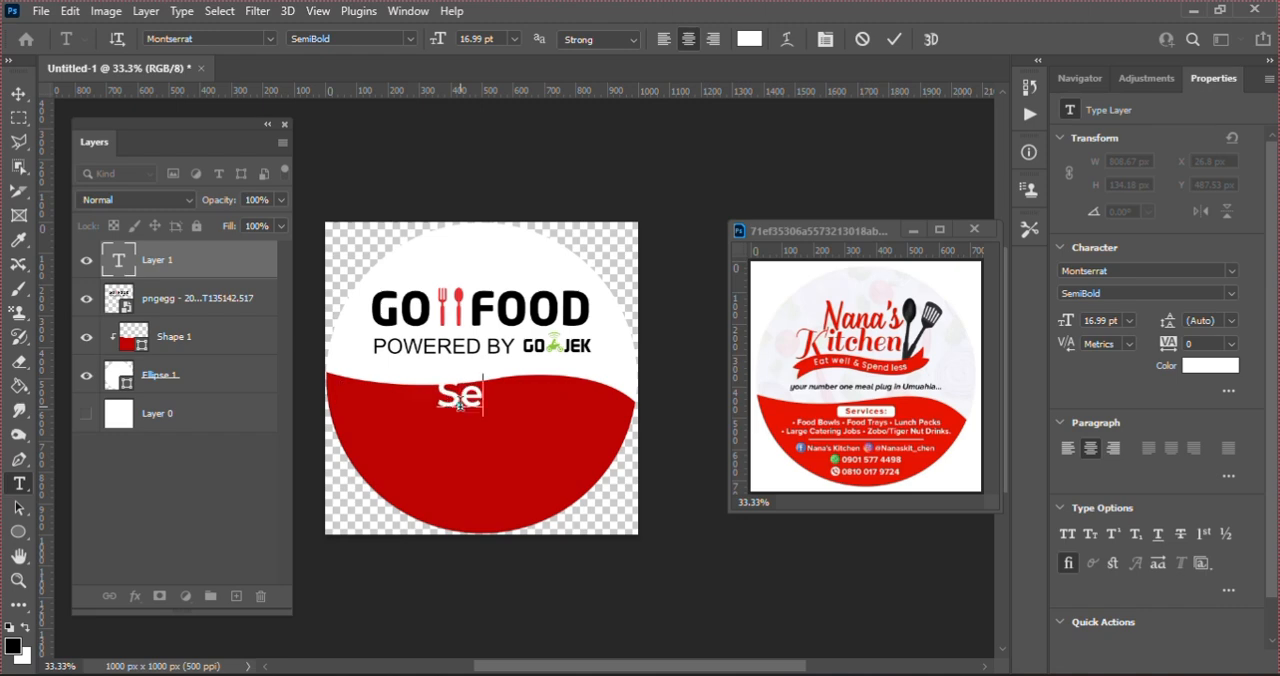
pyautogui.write('rvices')
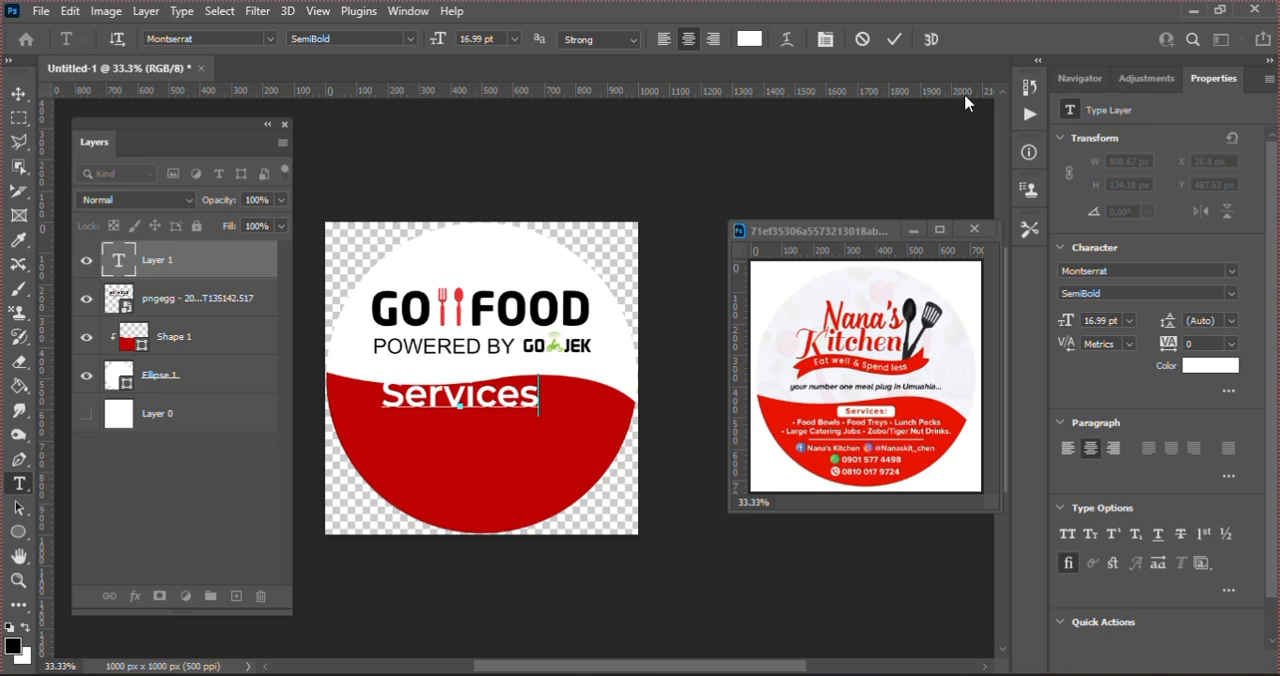
pyautogui.write(':')
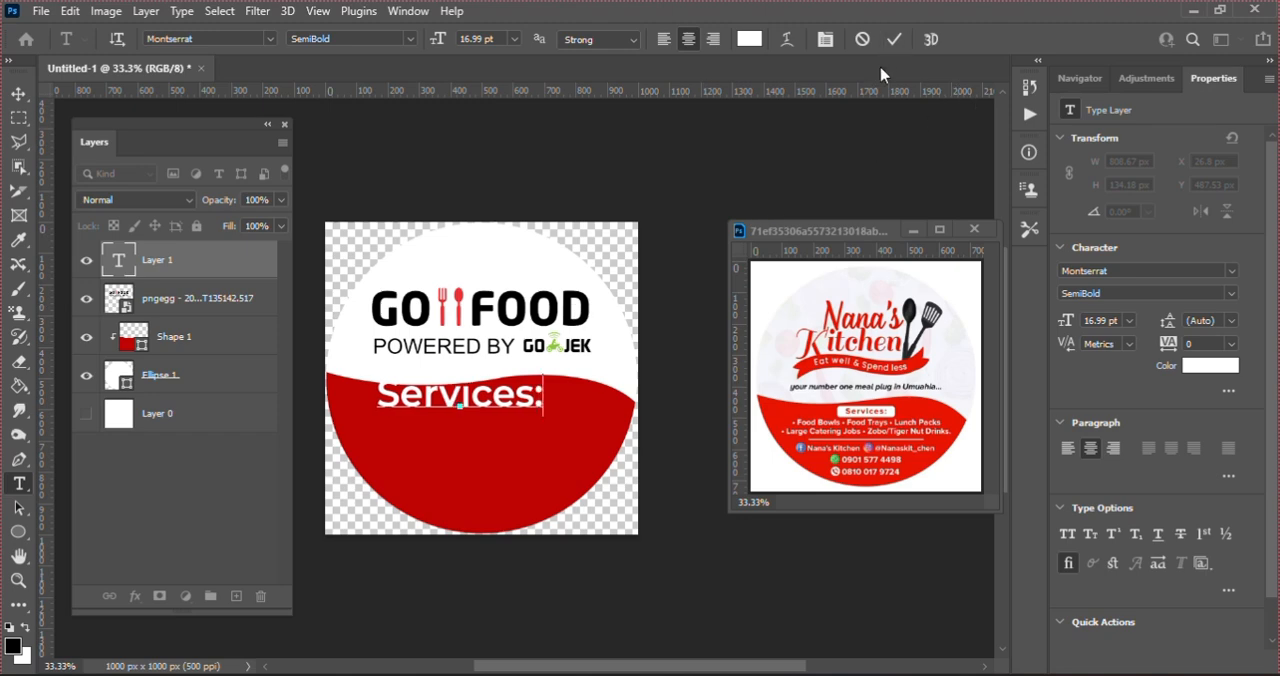
pyautogui.click(894, 39)
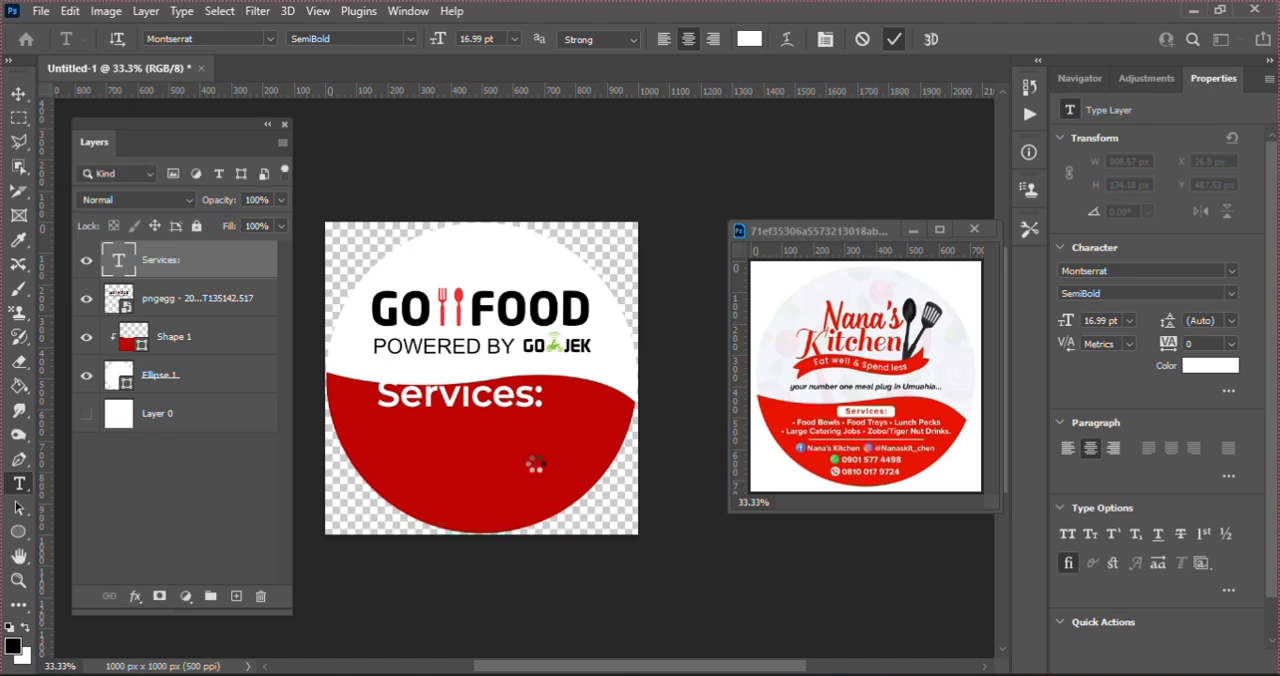
# Step: Scale the "Services:" text down proportionally to about 196 px wide, with a font size of 6.26 pt
pyautogui.press('v')
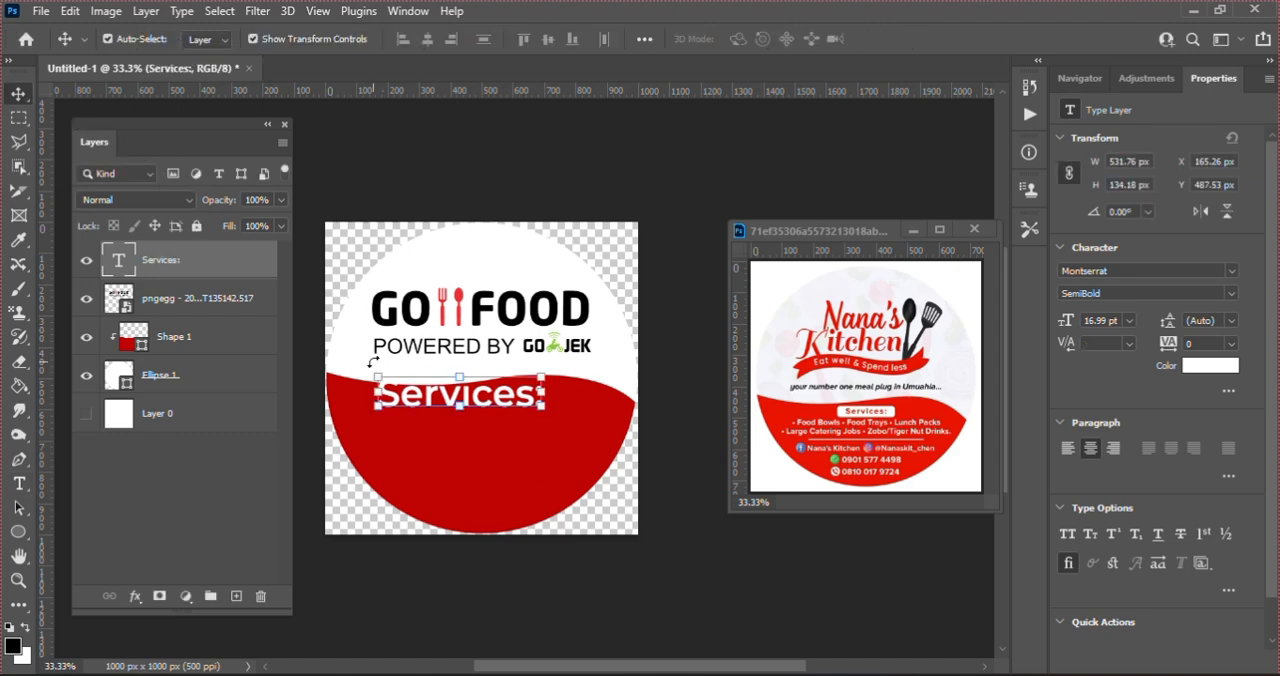
pyautogui.hotkey('ctrl', 't')
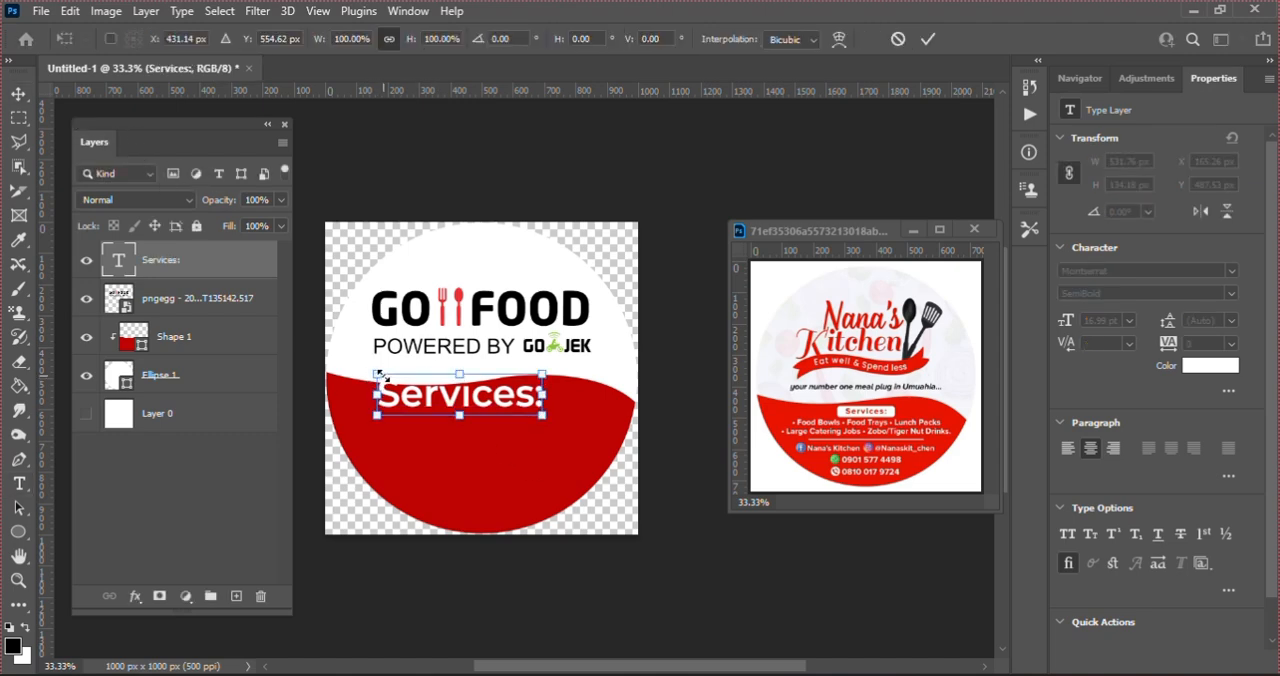
pyautogui.moveTo(378, 376); pyautogui.dragTo(452, 392)
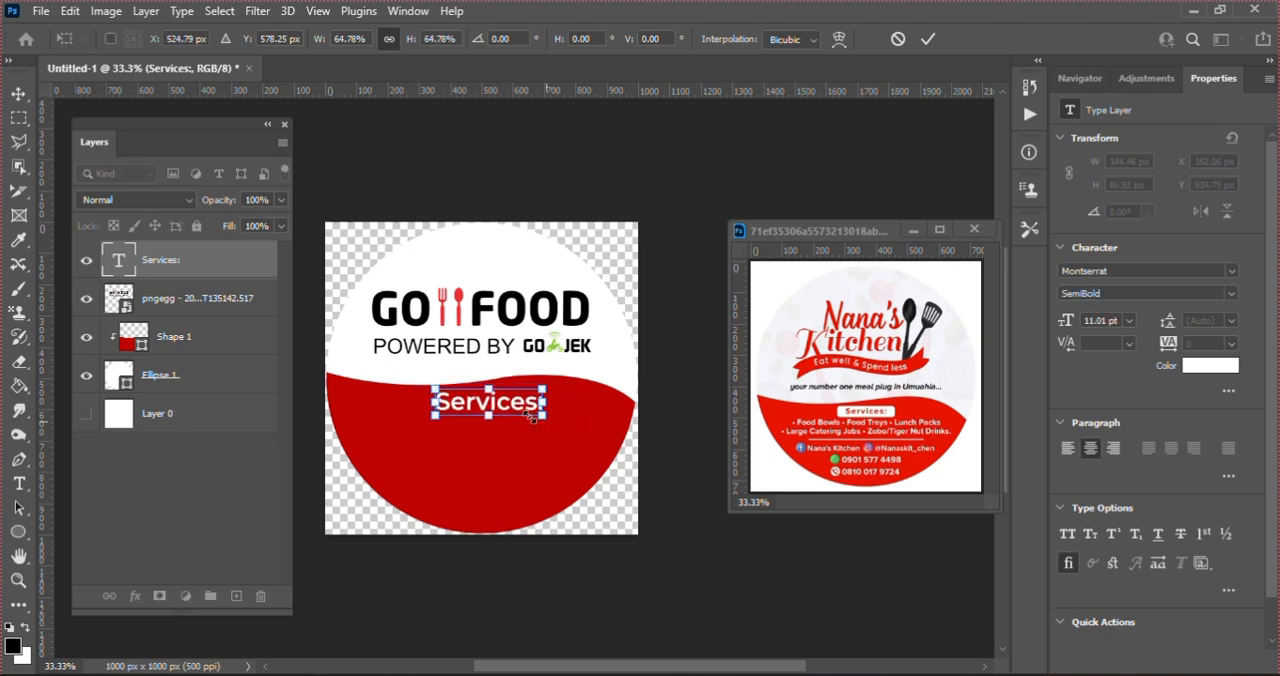
pyautogui.moveTo(530, 416); pyautogui.dragTo(507, 405)
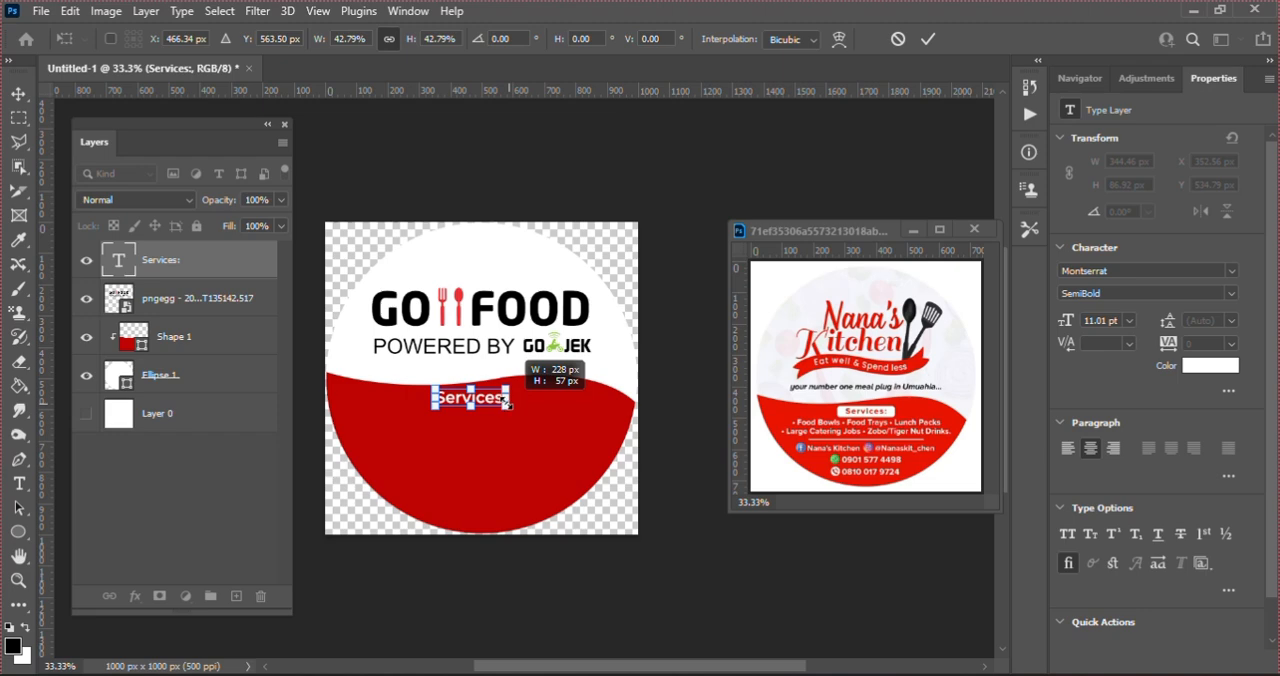
pyautogui.moveTo(506, 402); pyautogui.dragTo(500, 401)
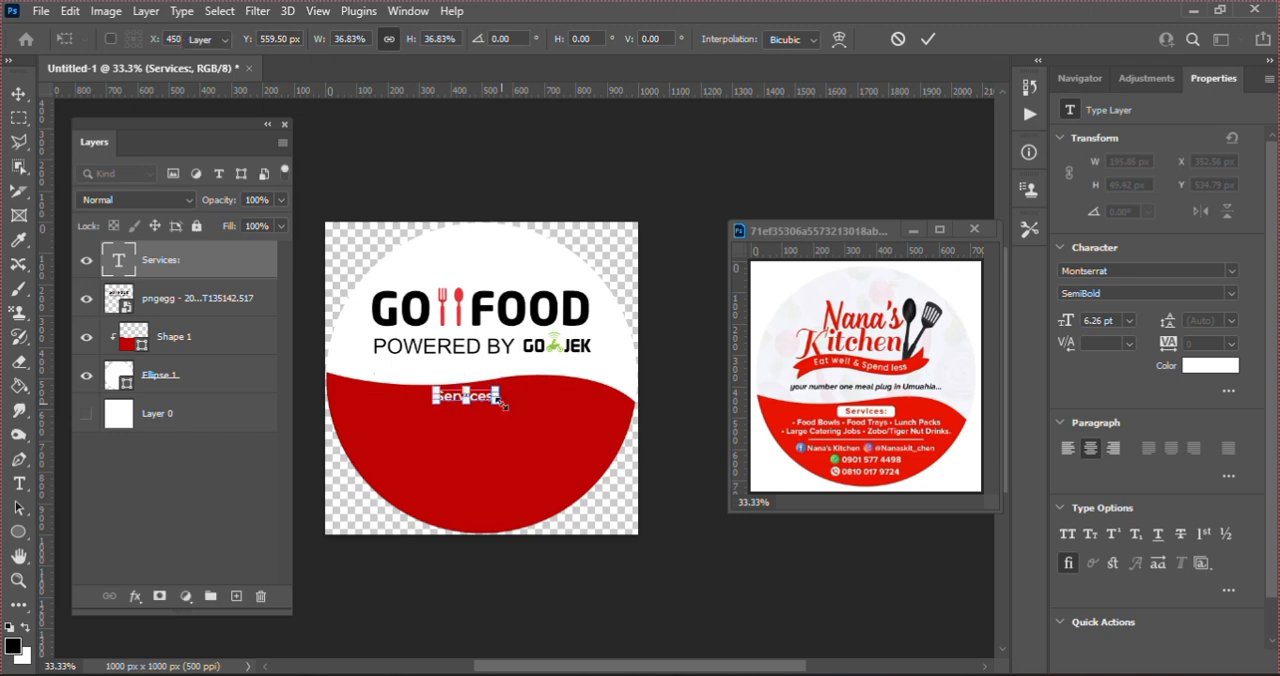
pyautogui.press('Return')
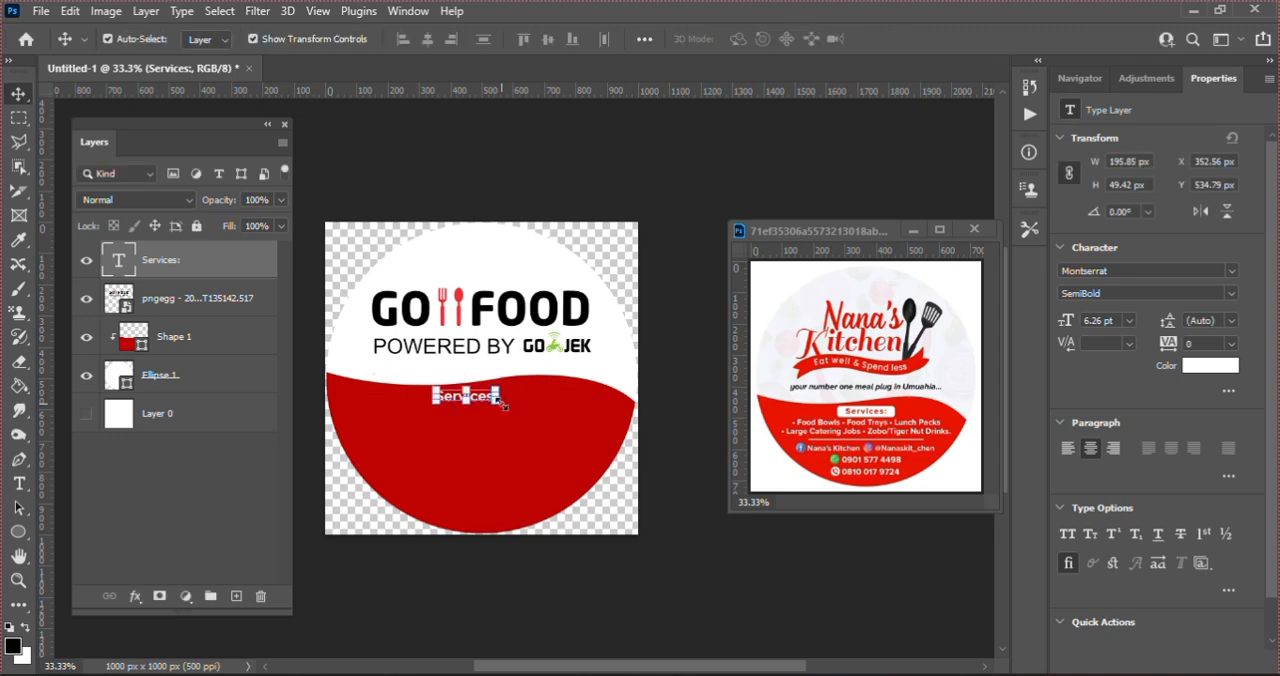
# Step: Select the white circle and place a vertical guide through its center
pyautogui.click(565, 504)
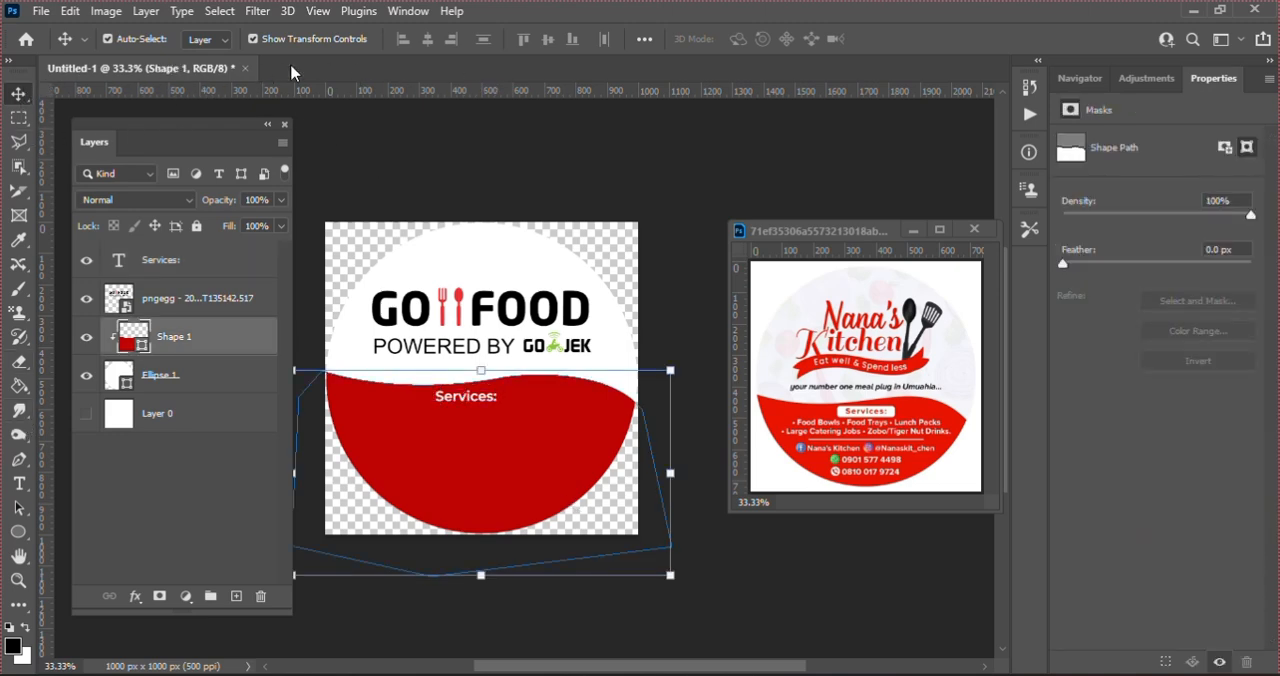
pyautogui.click(325, 13)
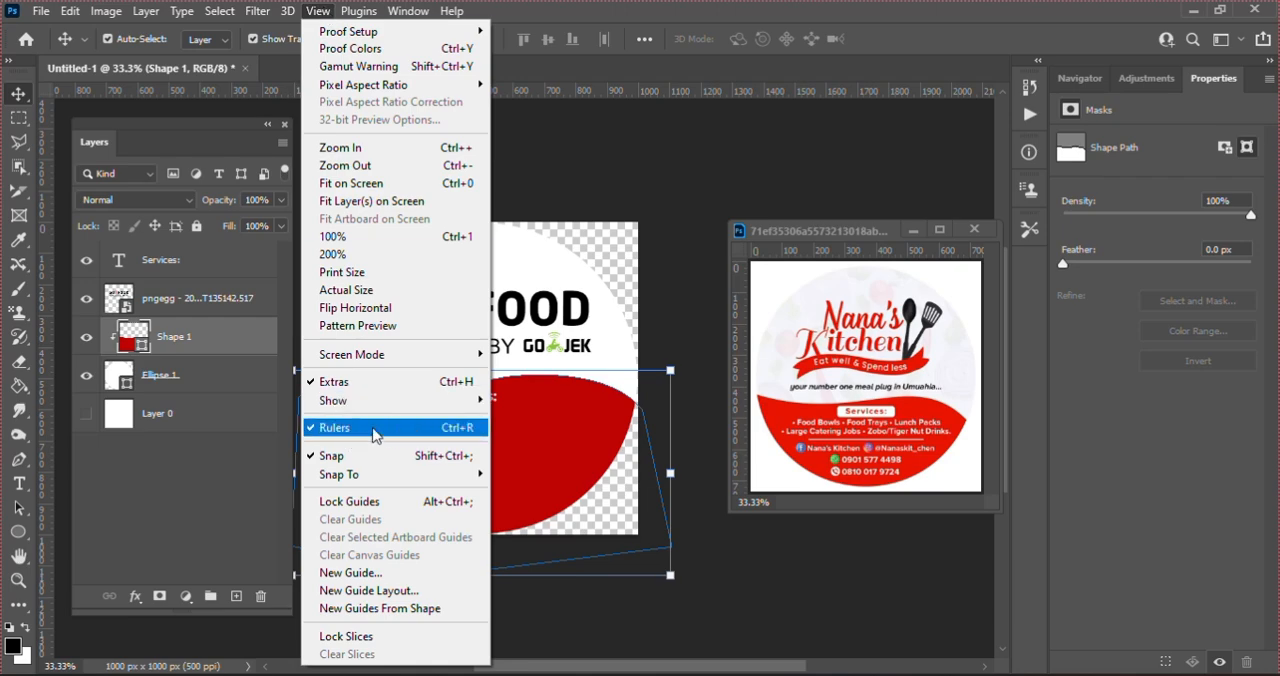
pyautogui.click(644, 187)
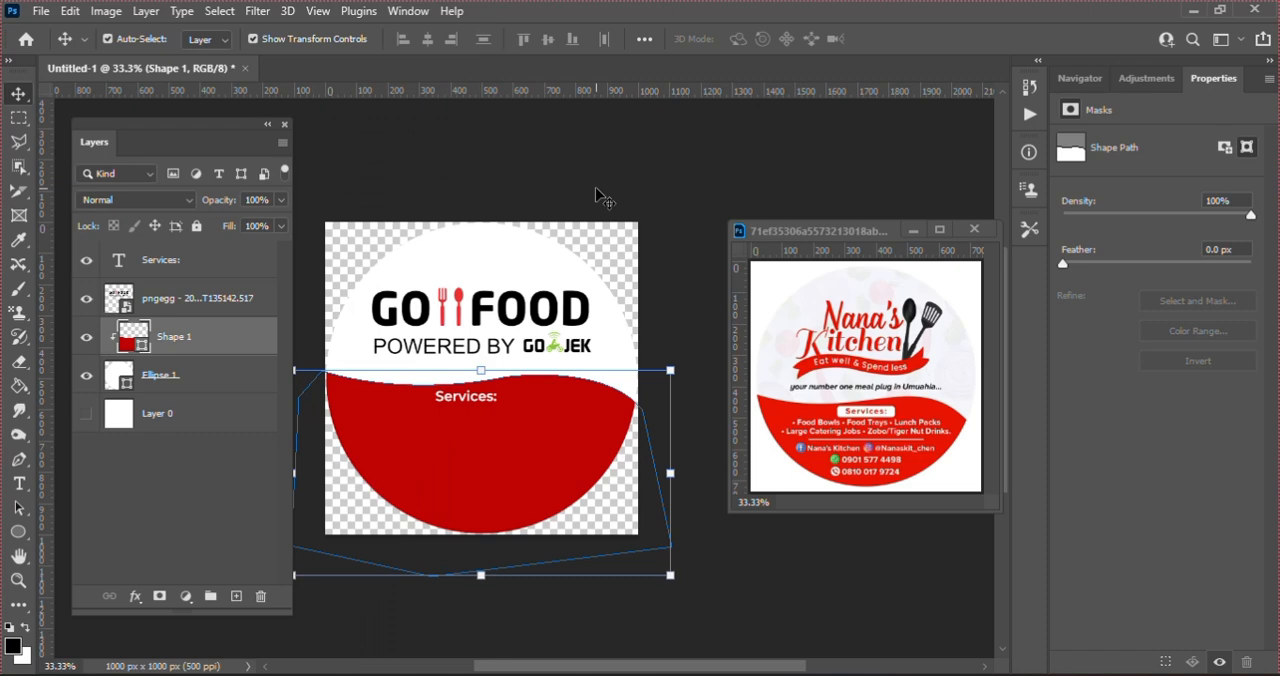
pyautogui.click(485, 254)
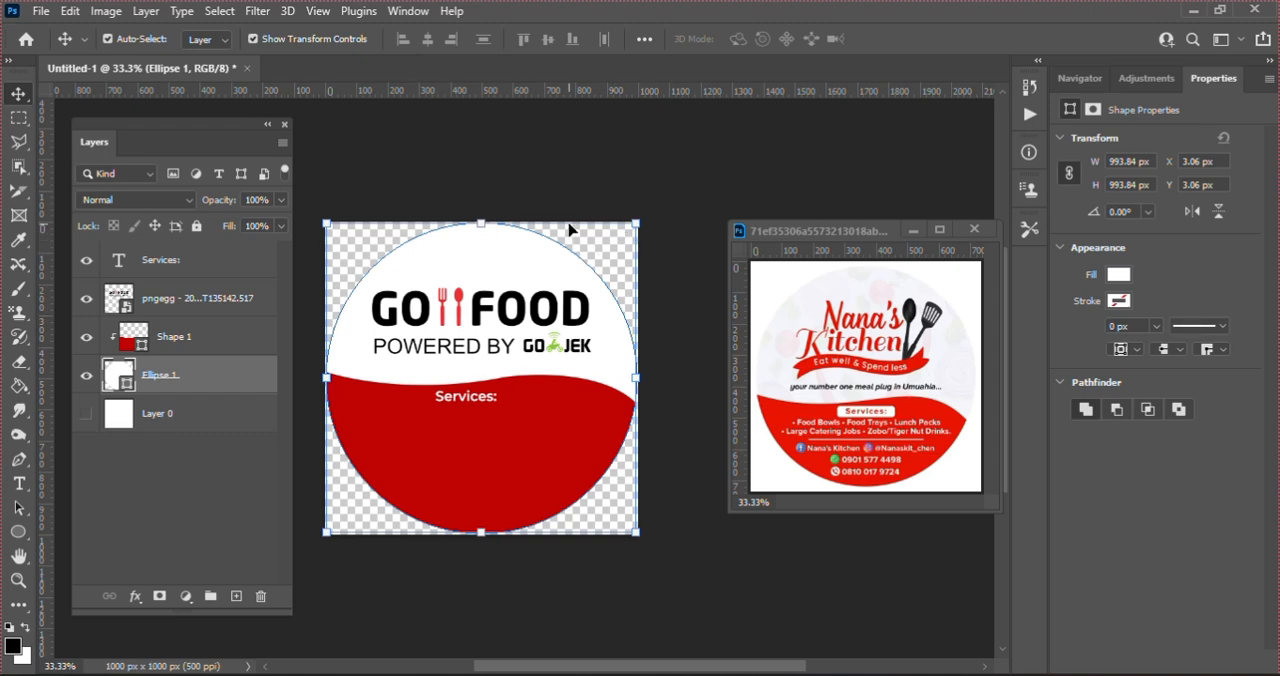
pyautogui.moveTo(45, 293); pyautogui.dragTo(483, 288)
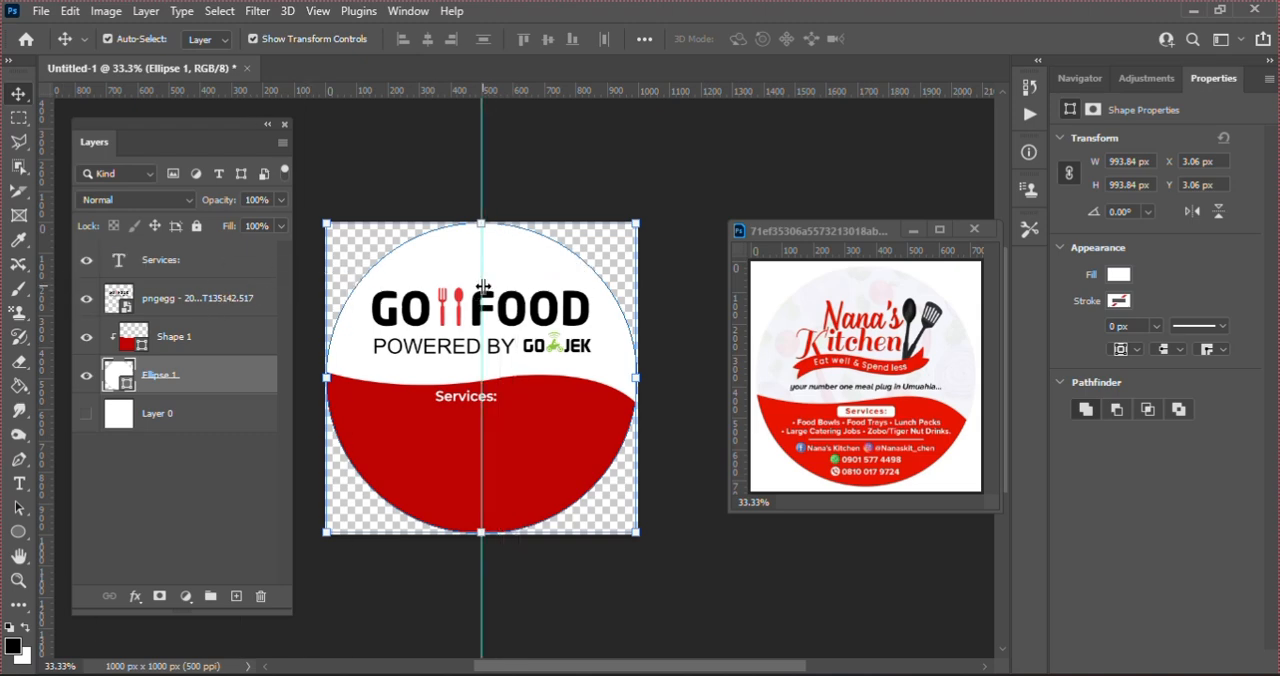
# Step: Move the "Services:" text horizontally until it is centered on the vertical guide, at about X 402.56 px
pyautogui.click(462, 402)
pyautogui.press('Right')
pyautogui.press('Right')
pyautogui.press('Right')
pyautogui.press('Right')
pyautogui.press('Right')
pyautogui.press('Right')
pyautogui.press('Right')
pyautogui.press('Right')
pyautogui.press('Right')
pyautogui.press('Right')
pyautogui.press('Right')
pyautogui.press('Right')
pyautogui.press('Right')
pyautogui.press('Right')
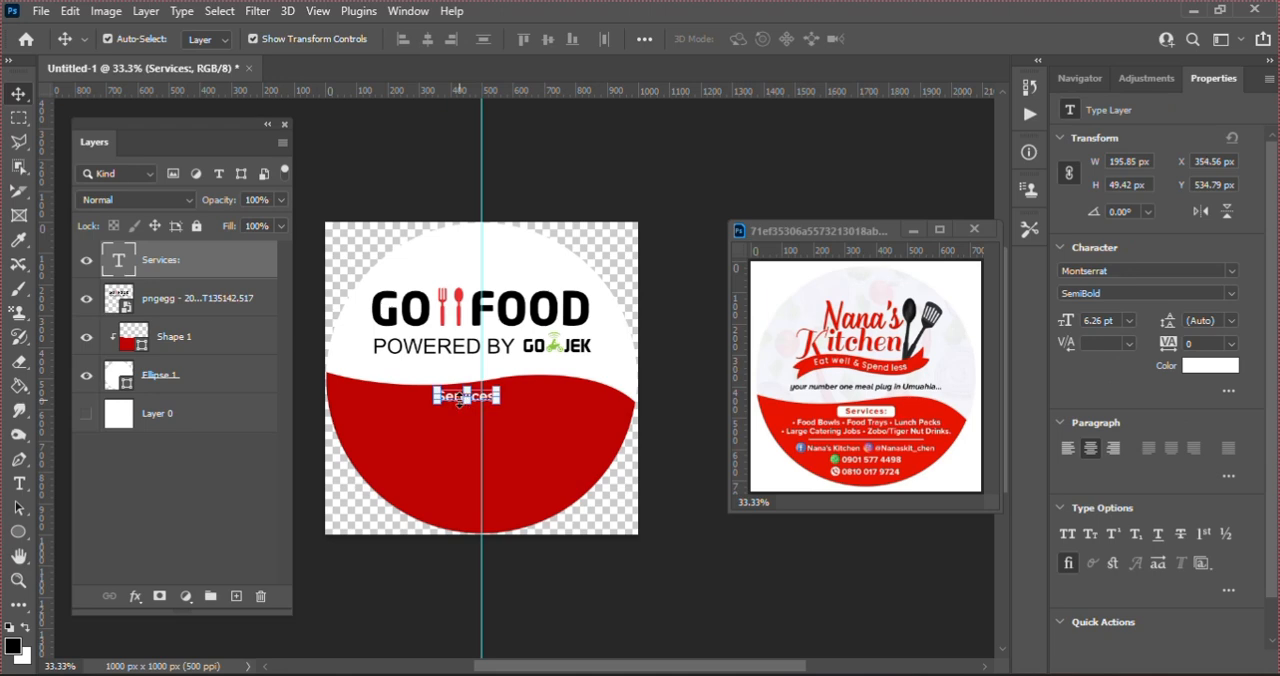
pyautogui.press('Right')
pyautogui.press('Right')
pyautogui.press('Right')
pyautogui.press('Right')
pyautogui.press('Right')
pyautogui.press('Right')
pyautogui.press('Right')
pyautogui.press('Right')
pyautogui.press('Right')
pyautogui.press('Right')
pyautogui.press('Right')
pyautogui.press('Right')
pyautogui.press('Right')
pyautogui.press('Right')
pyautogui.press('Right')
pyautogui.press('Right')
pyautogui.press('Right')
pyautogui.press('Right')
pyautogui.press('Right')
pyautogui.press('Right')
pyautogui.press('Right')
pyautogui.press('Right')
pyautogui.press('Right')
pyautogui.press('Right')
pyautogui.press('Right')
pyautogui.press('Right')
pyautogui.press('Right')
pyautogui.press('Right')
pyautogui.press('Right')
pyautogui.press('Right')
pyautogui.press('Right')
pyautogui.press('Right')
pyautogui.press('Right')
pyautogui.press('Right')
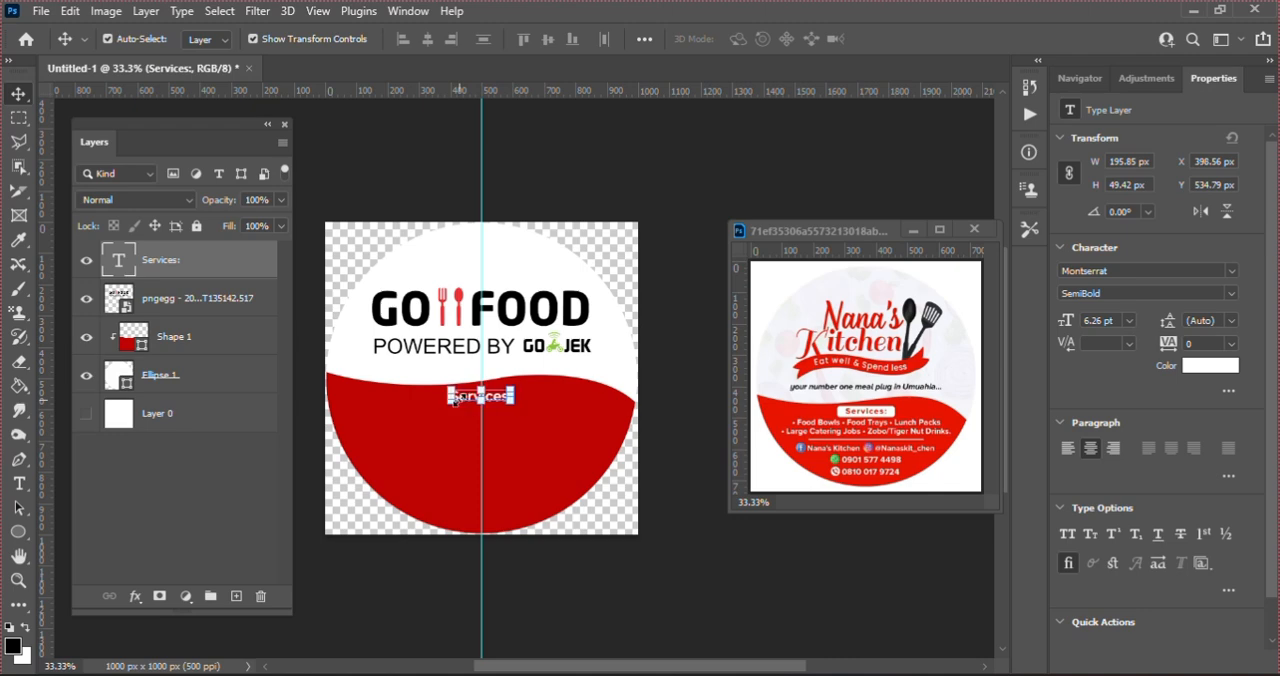
# Step: Duplicate the "Services:" text layer, place the copy about 72 px below the original, and deselect it
pyautogui.hotkey('ctrl', 'j')
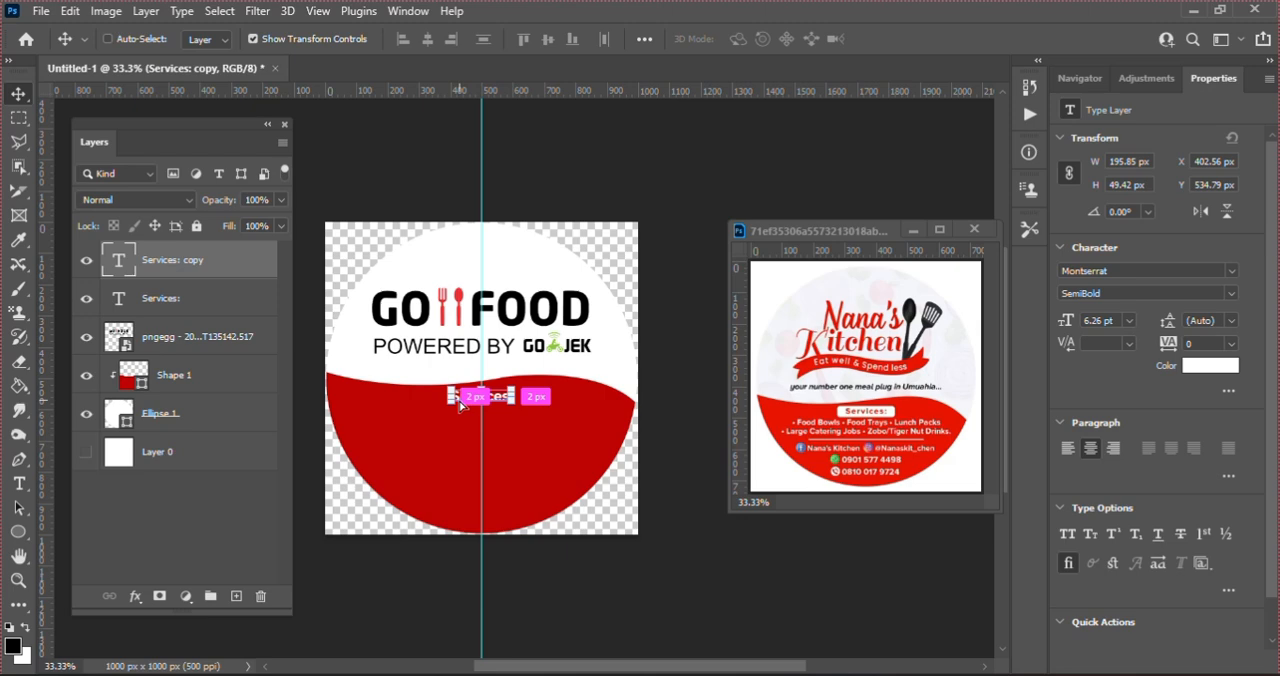
pyautogui.hotkey('ctrl', 't')
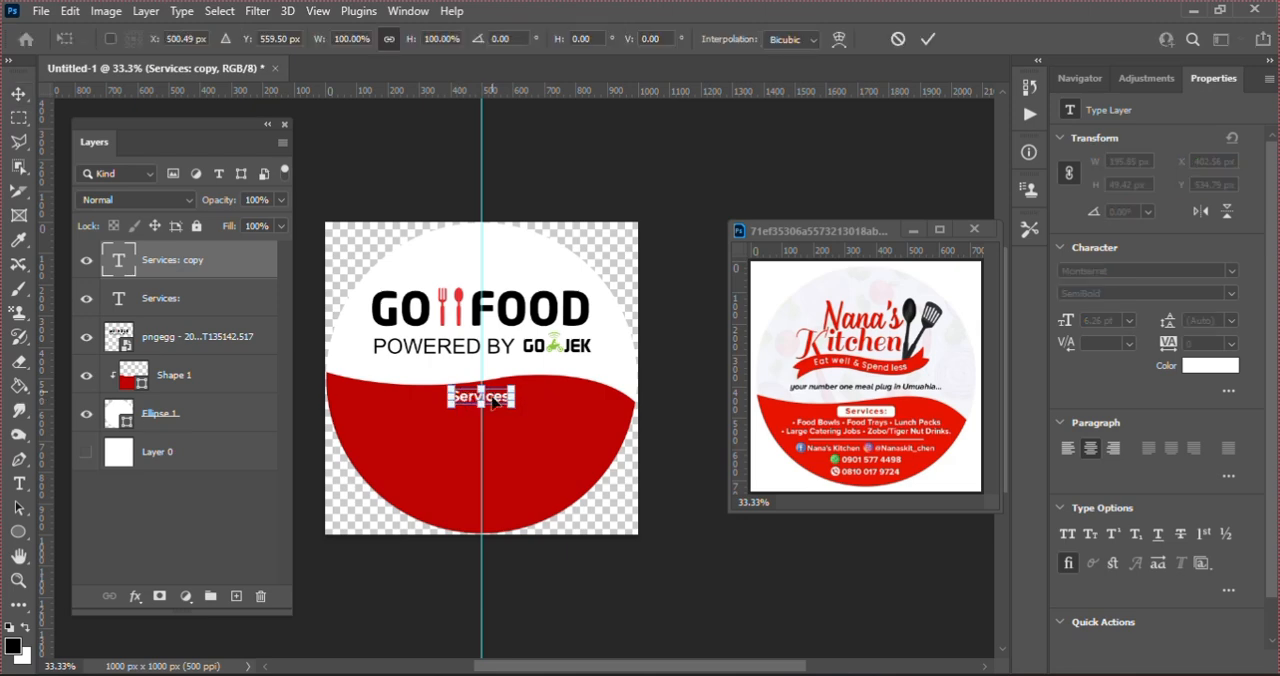
pyautogui.moveTo(493, 418); pyautogui.dragTo(494, 419)
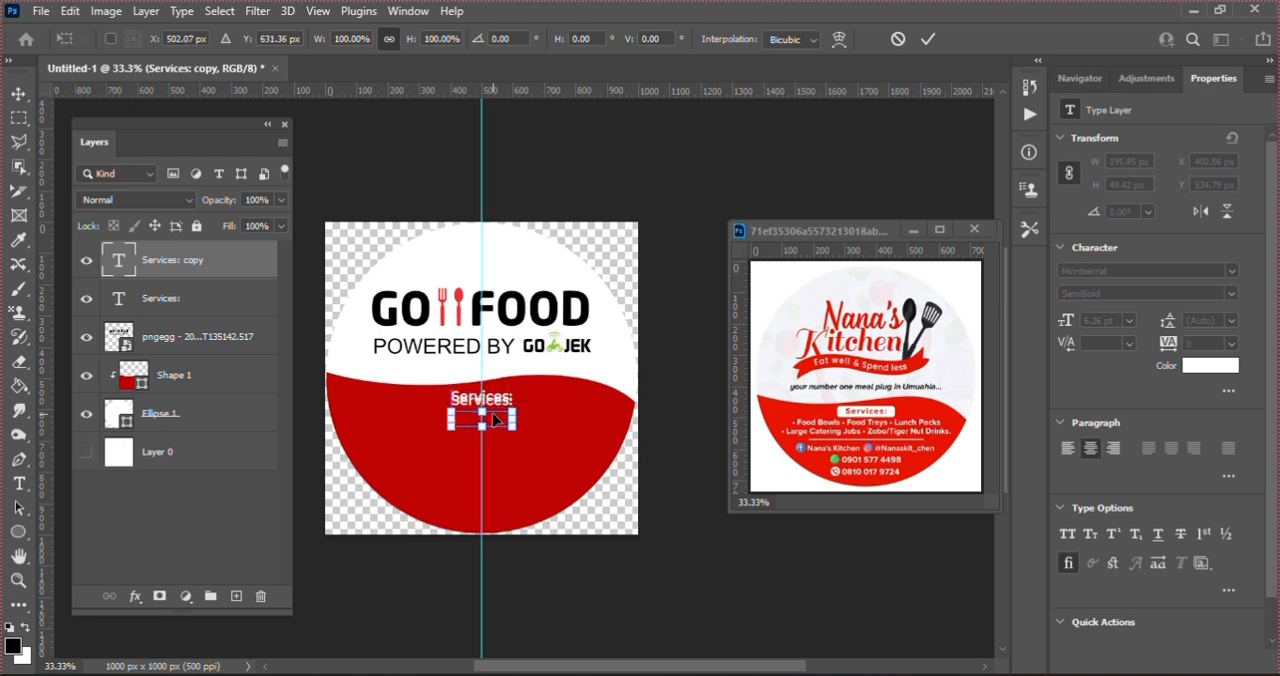
pyautogui.press('Return')
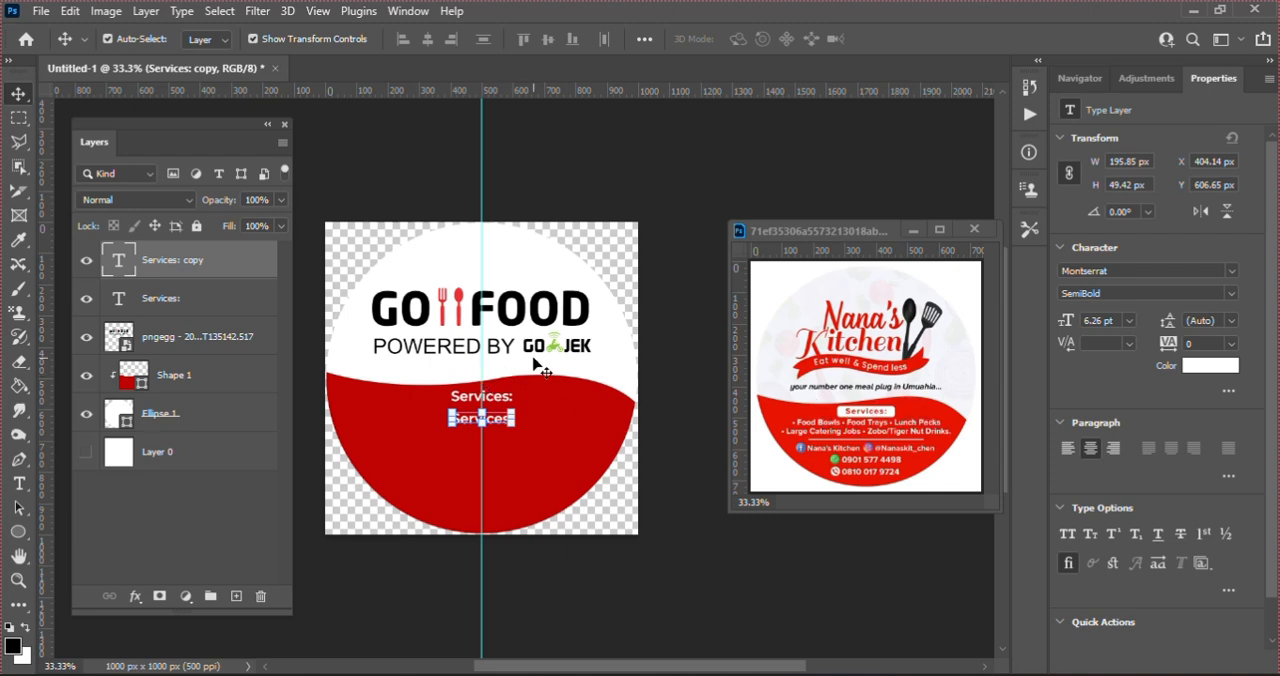
pyautogui.click(688, 362)
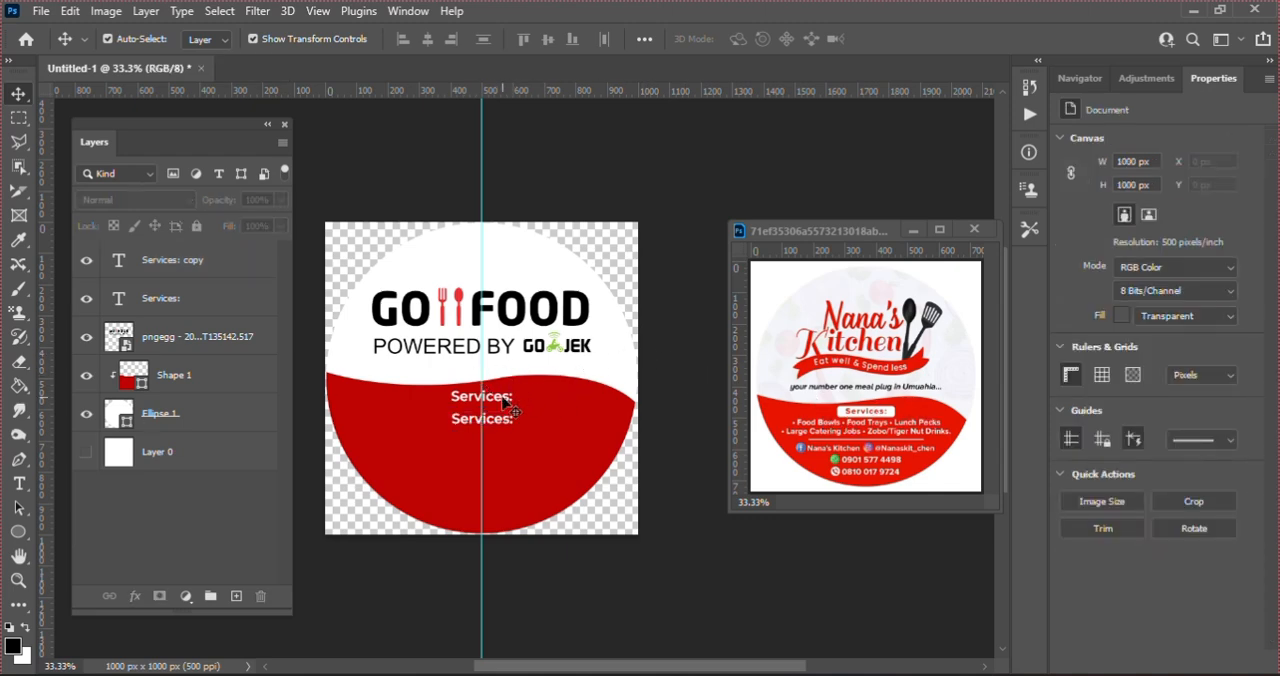
# Step: Draw a rectangle about 225 × 61 px over the upper "Services:" text and place its layer beneath that text
pyautogui.click(507, 402)
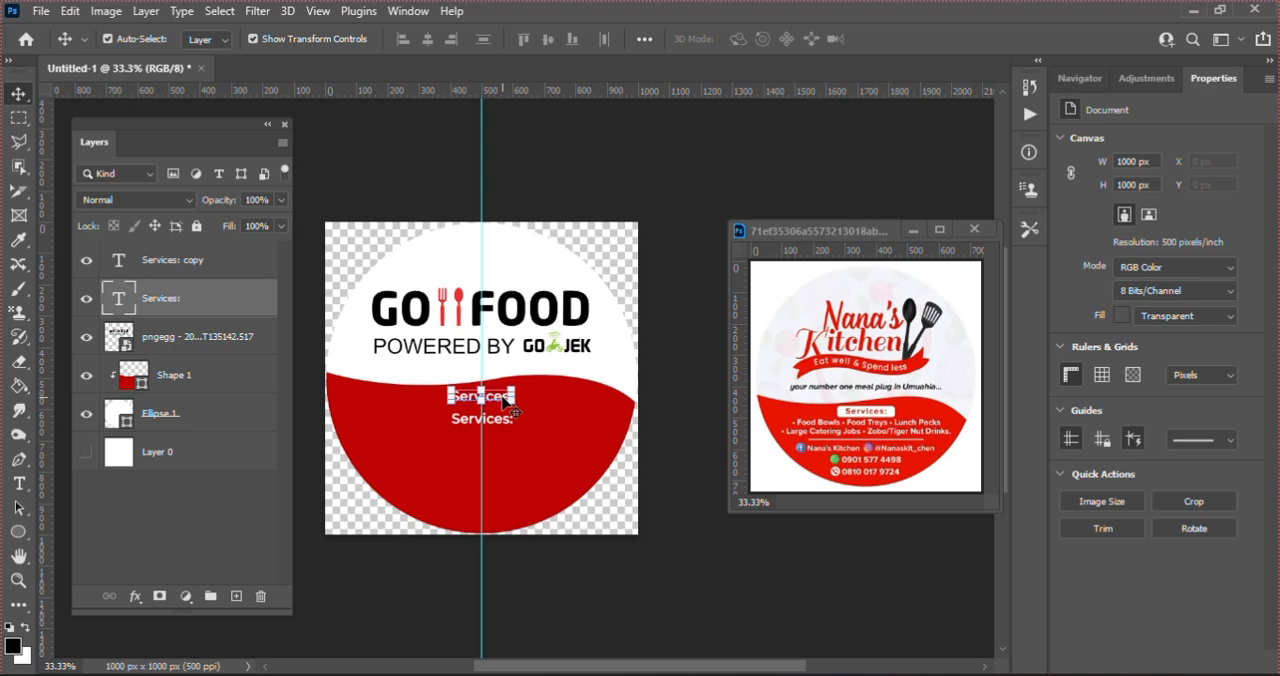
pyautogui.click(18, 531)
pyautogui.click(56, 534)
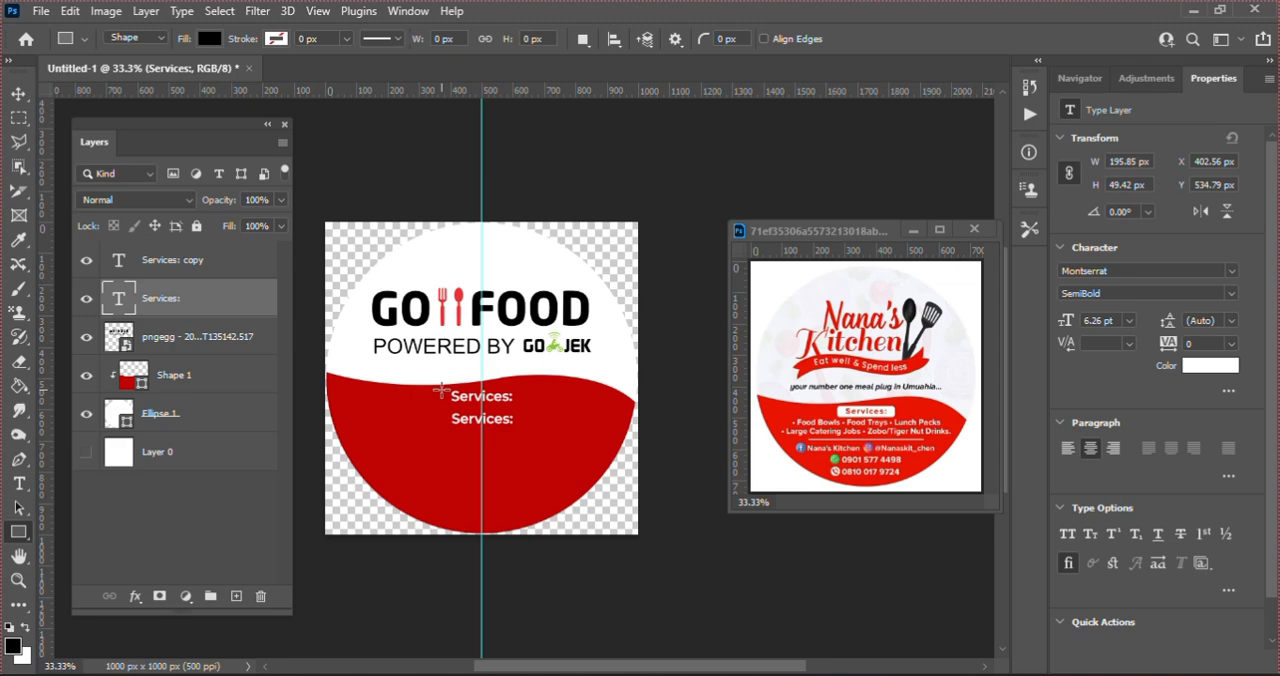
pyautogui.moveTo(447, 386); pyautogui.dragTo(514, 401)
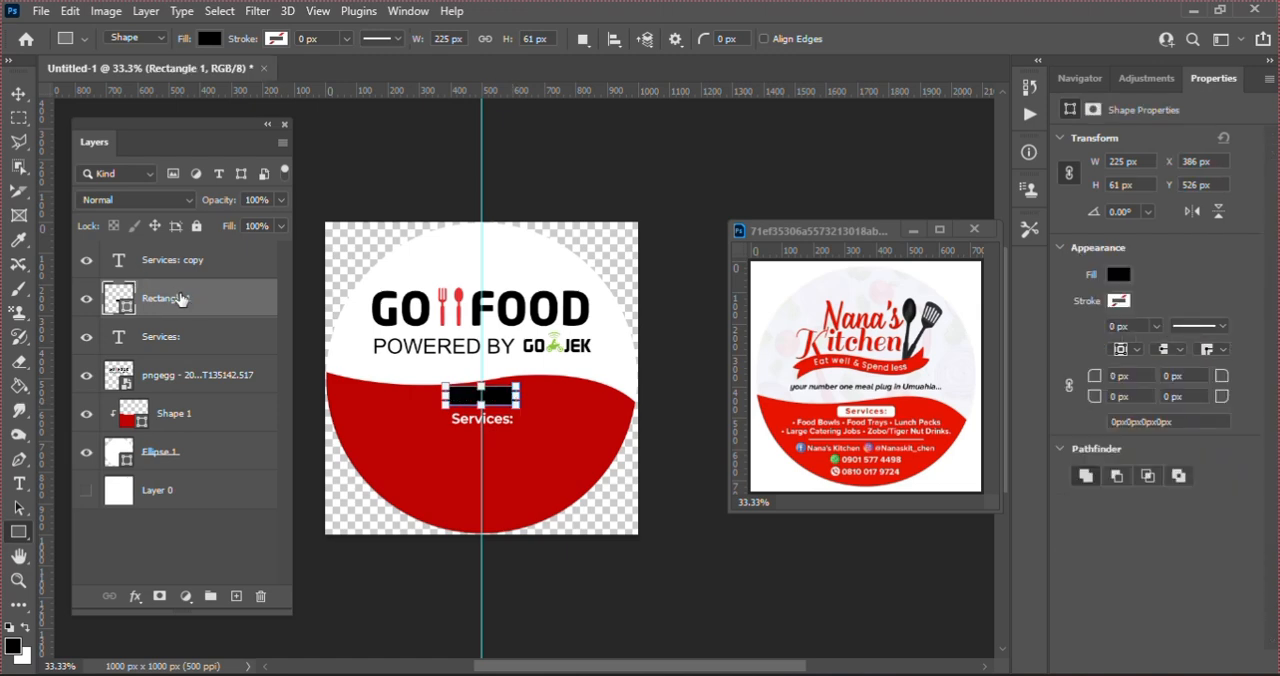
pyautogui.moveTo(180, 298); pyautogui.dragTo(186, 344)
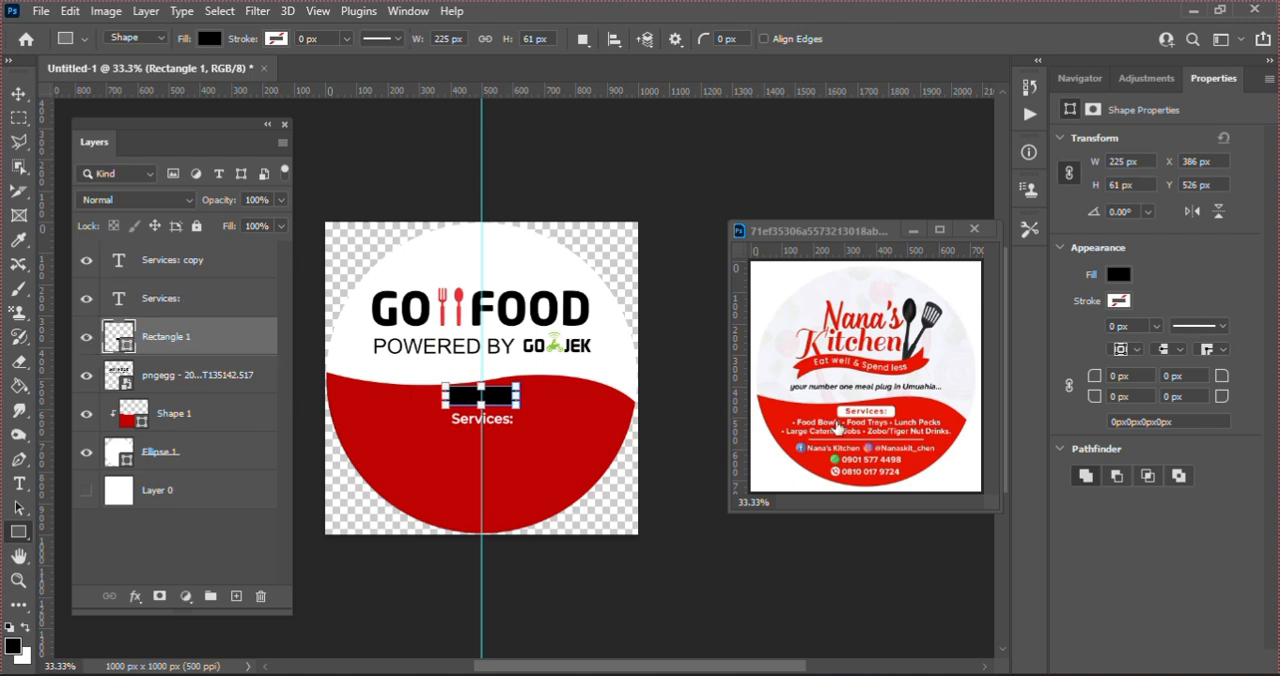
# Step: Fill the rectangle behind the upper "Services:" text with white
pyautogui.click(1119, 275)
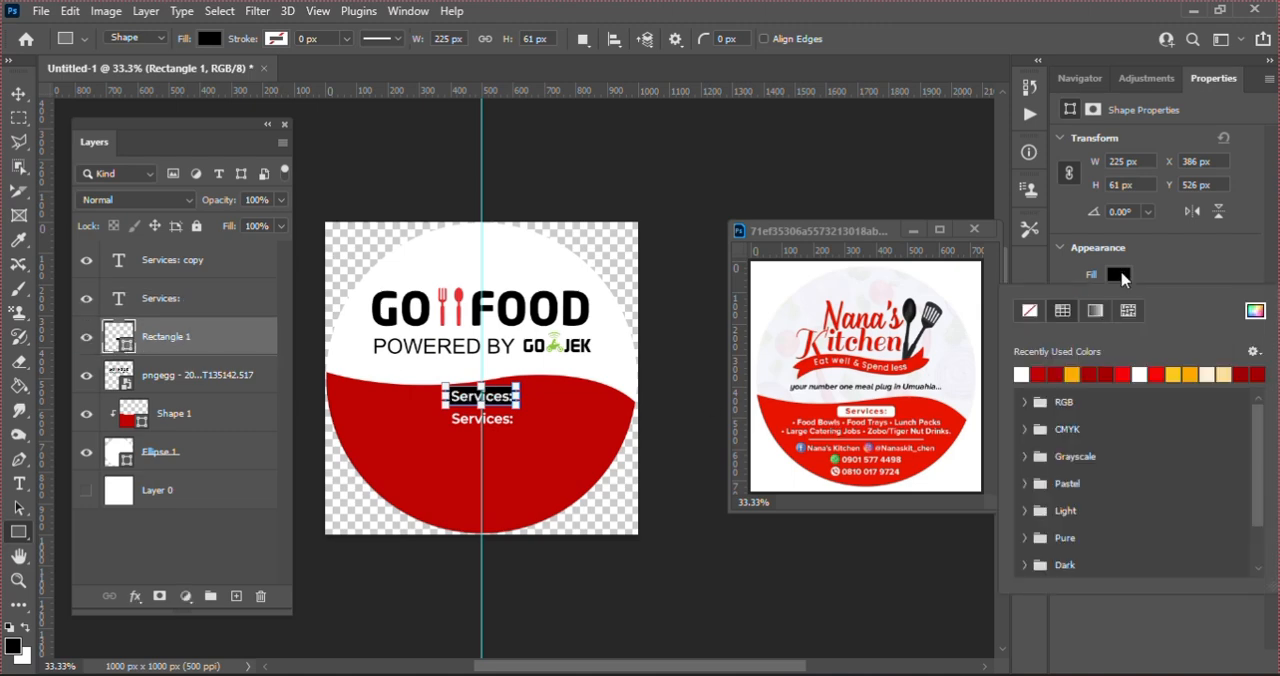
pyautogui.click(1021, 375)
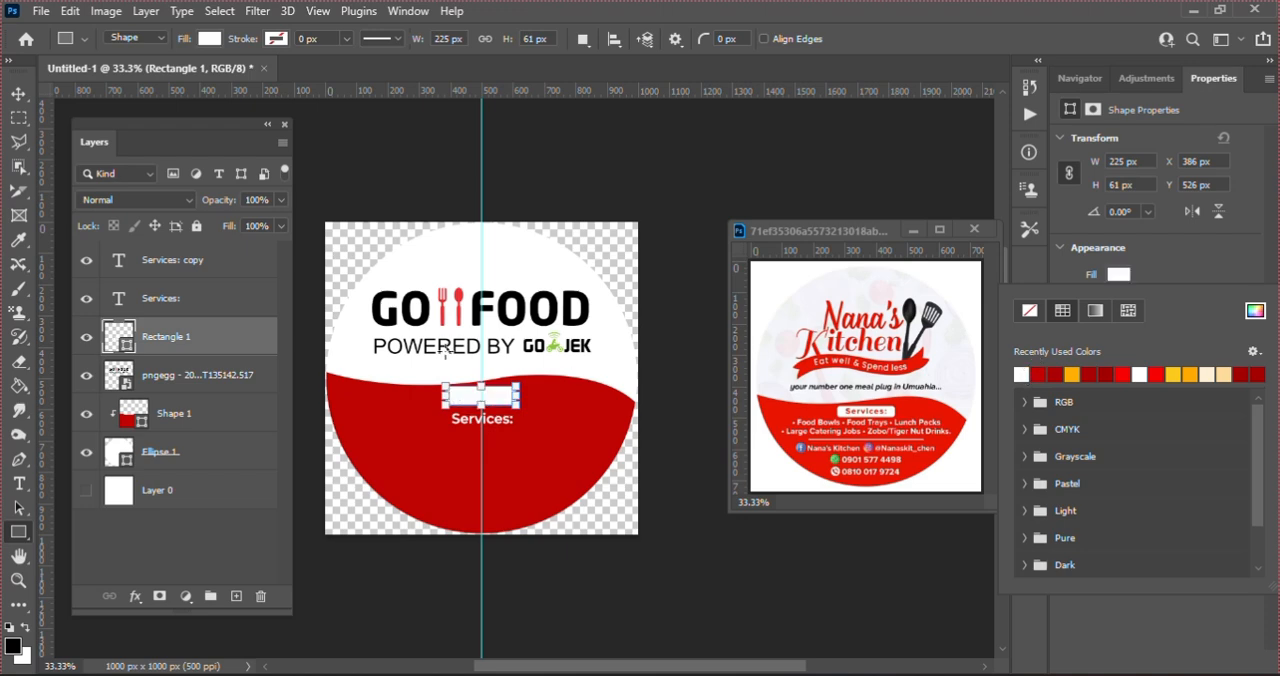
pyautogui.click(447, 352)
pyautogui.press('v')
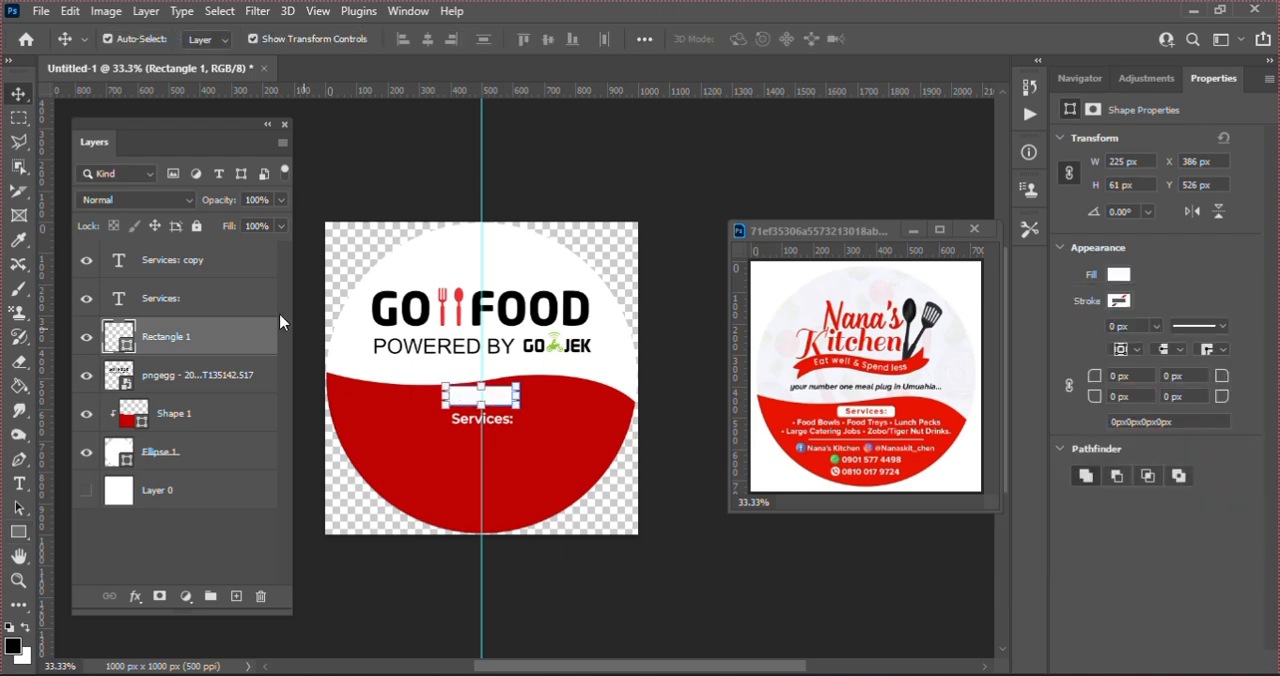
# Step: Recolor the upper "Services:" text to red be0303, sampled from the wavy section, and deselect everything
pyautogui.click(250, 300)
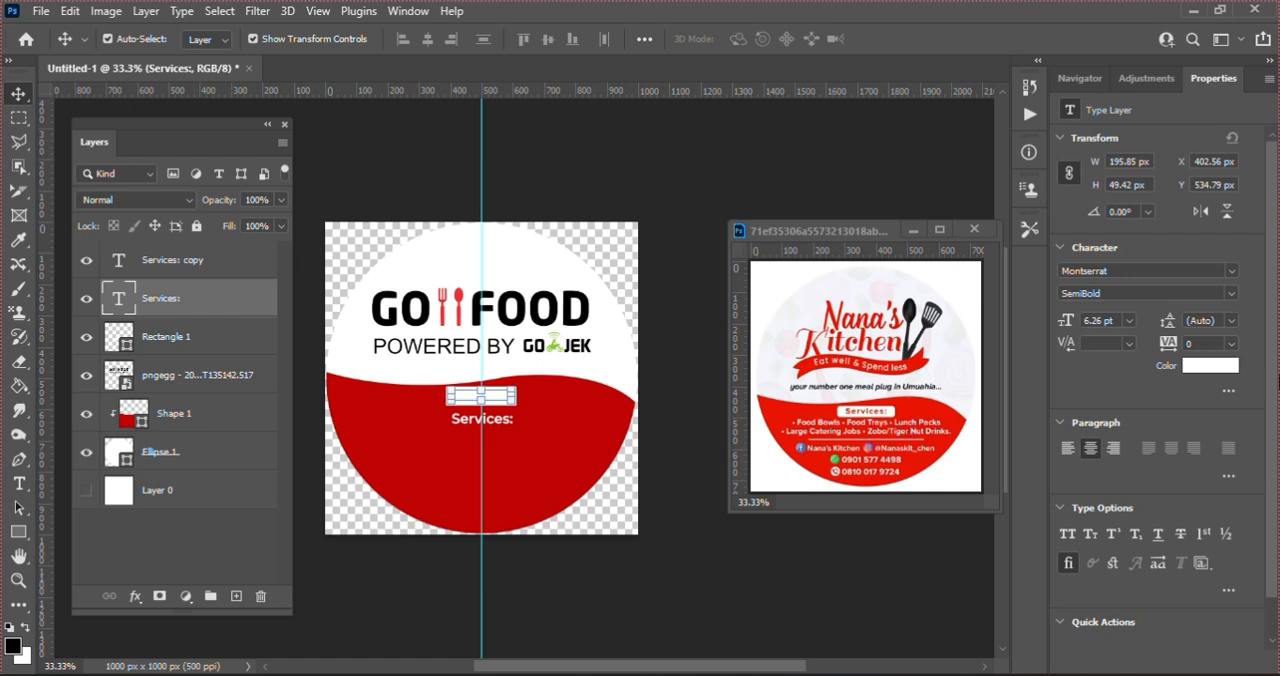
pyautogui.click(1200, 366)
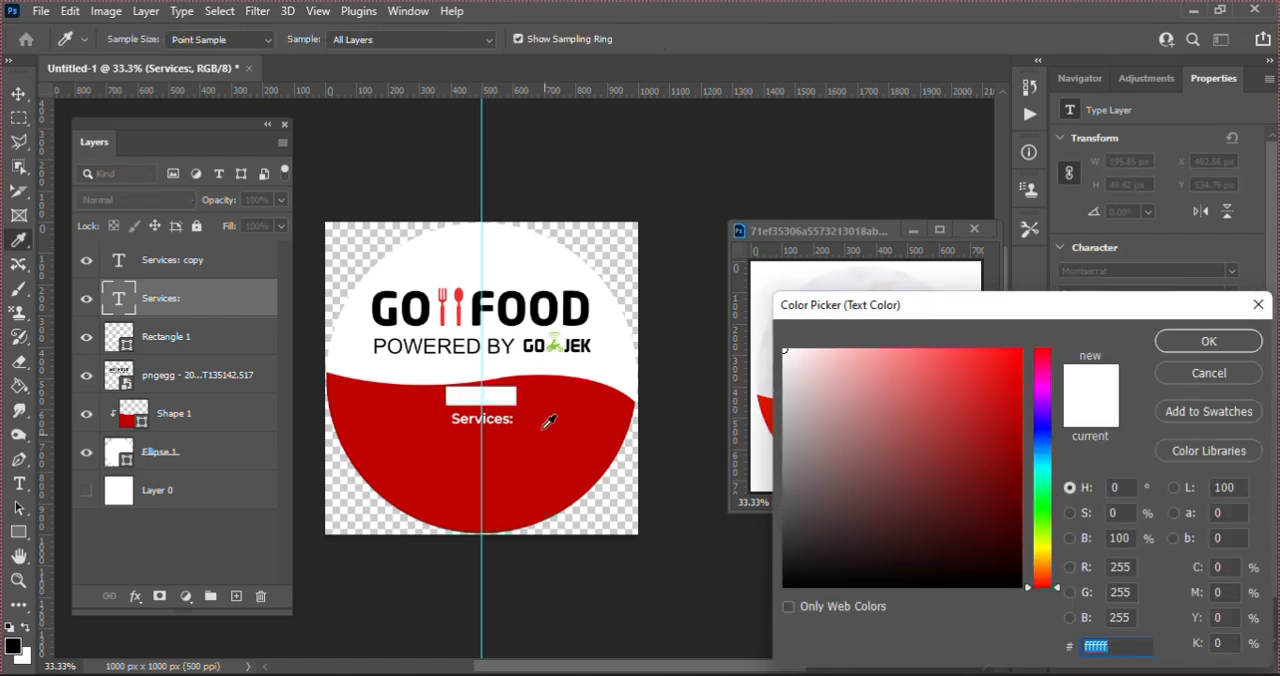
pyautogui.click(545, 427)
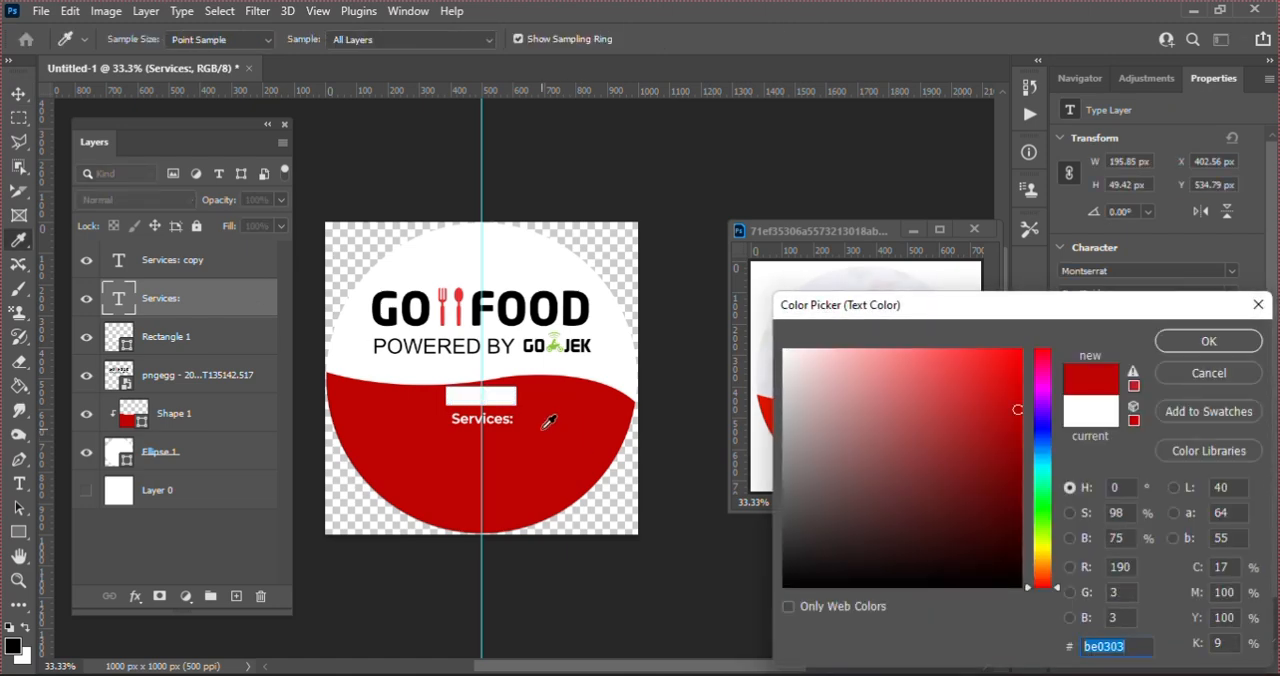
pyautogui.press('Return')
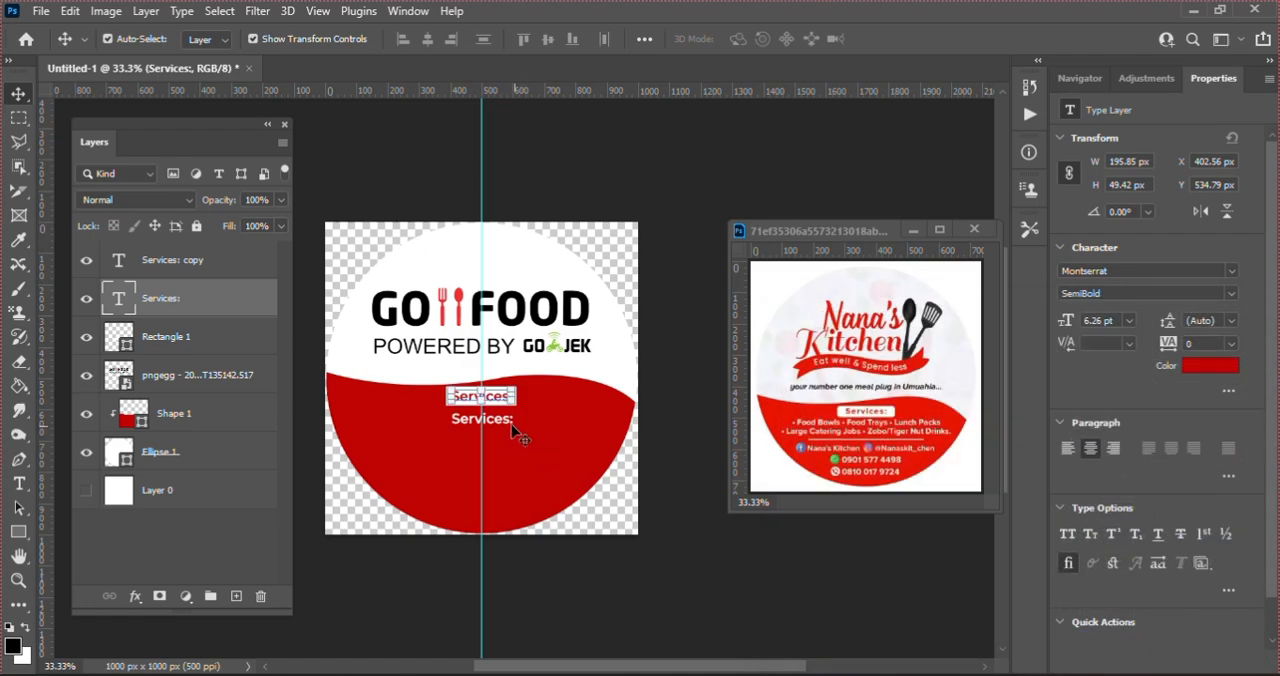
pyautogui.click(508, 420)
pyautogui.press('Escape')
pyautogui.click(629, 603)
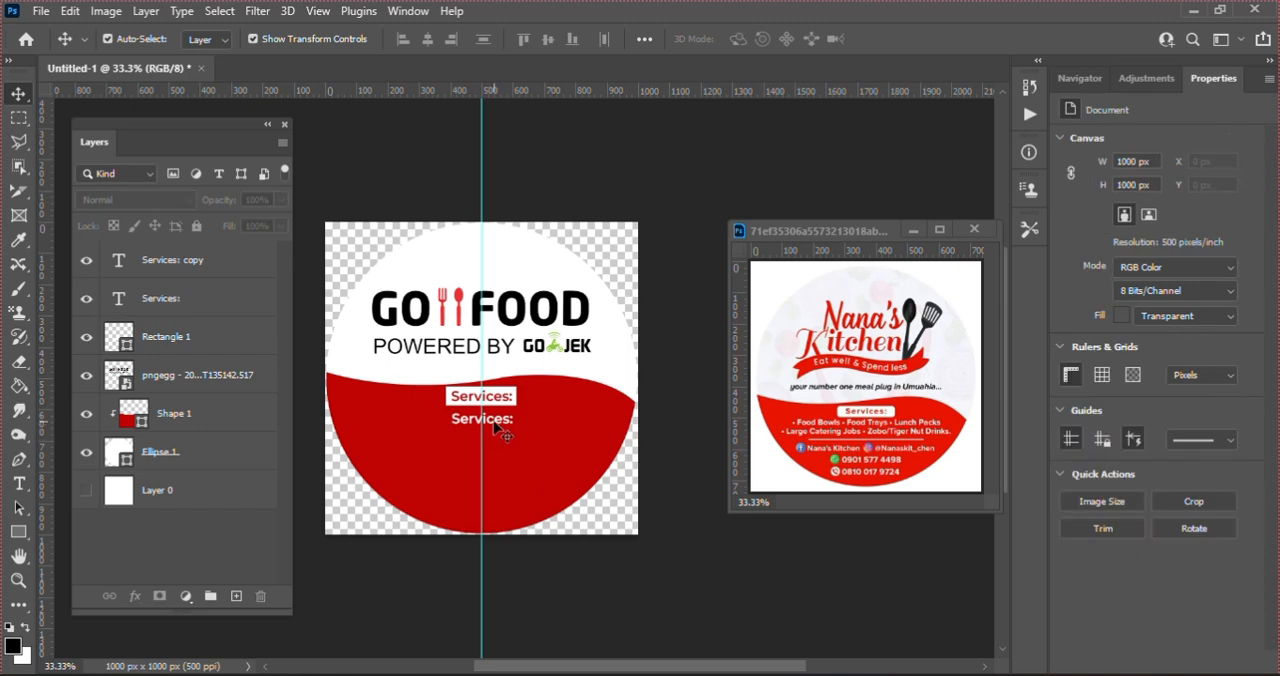
# Step: Replace the wording of the lower "Services:" copy with "Food Bowls Food Trays Lunch Packs"
pyautogui.click(495, 425)
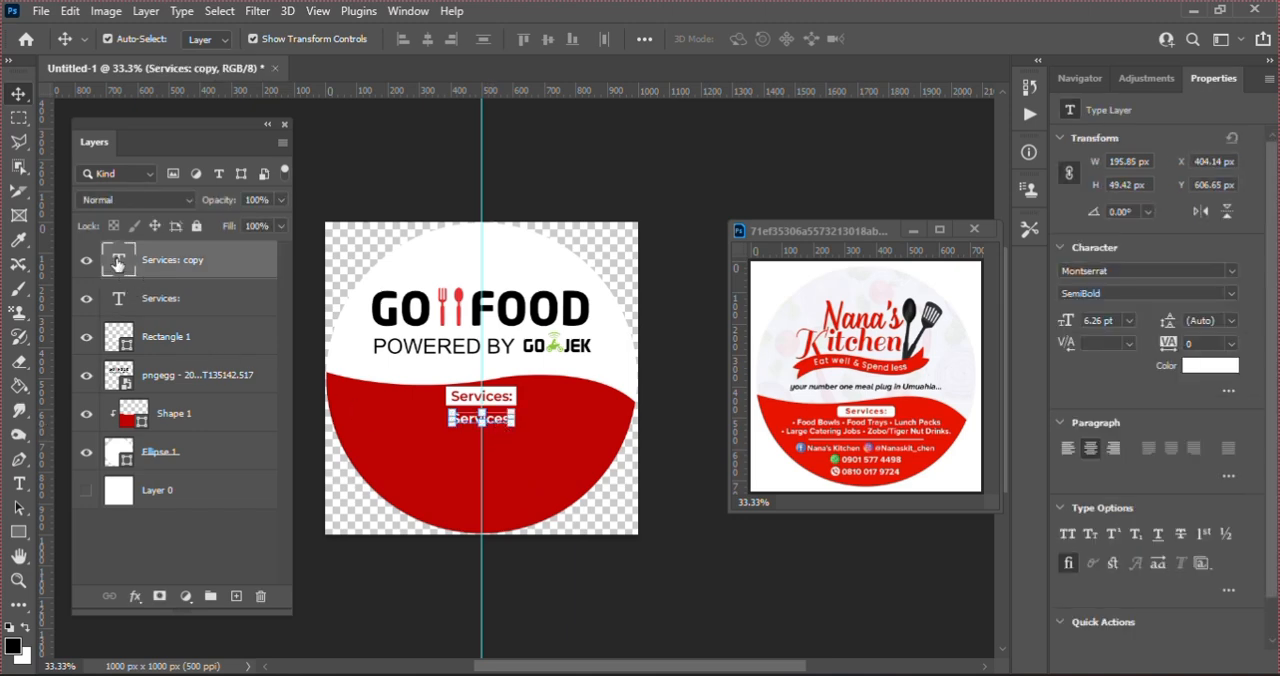
pyautogui.doubleClick(118, 262)
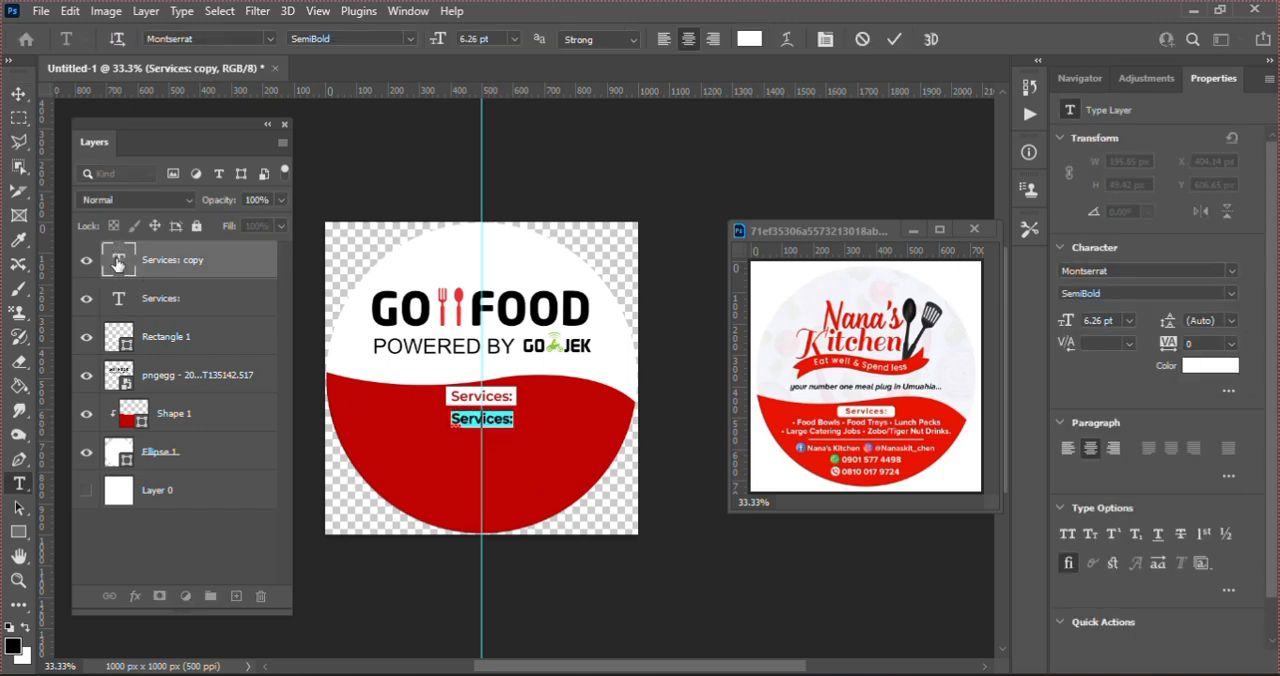
pyautogui.press('BackSpace')
pyautogui.write('Foo')
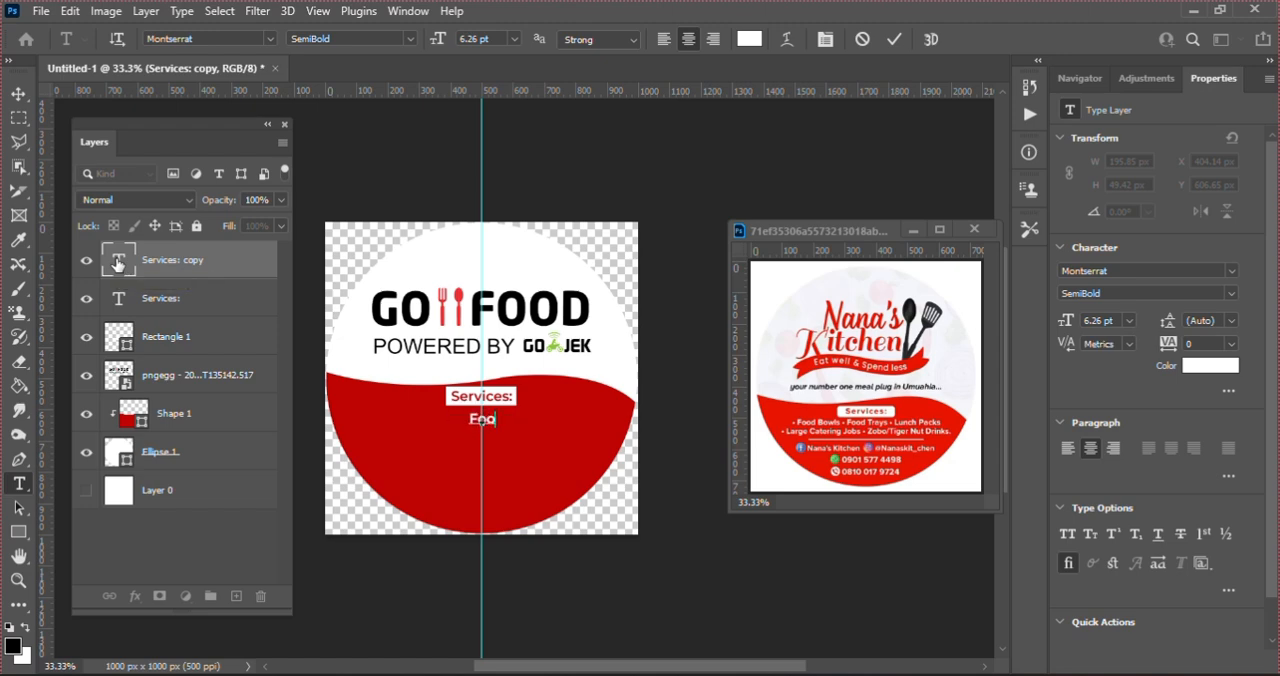
pyautogui.write('d Bowls')
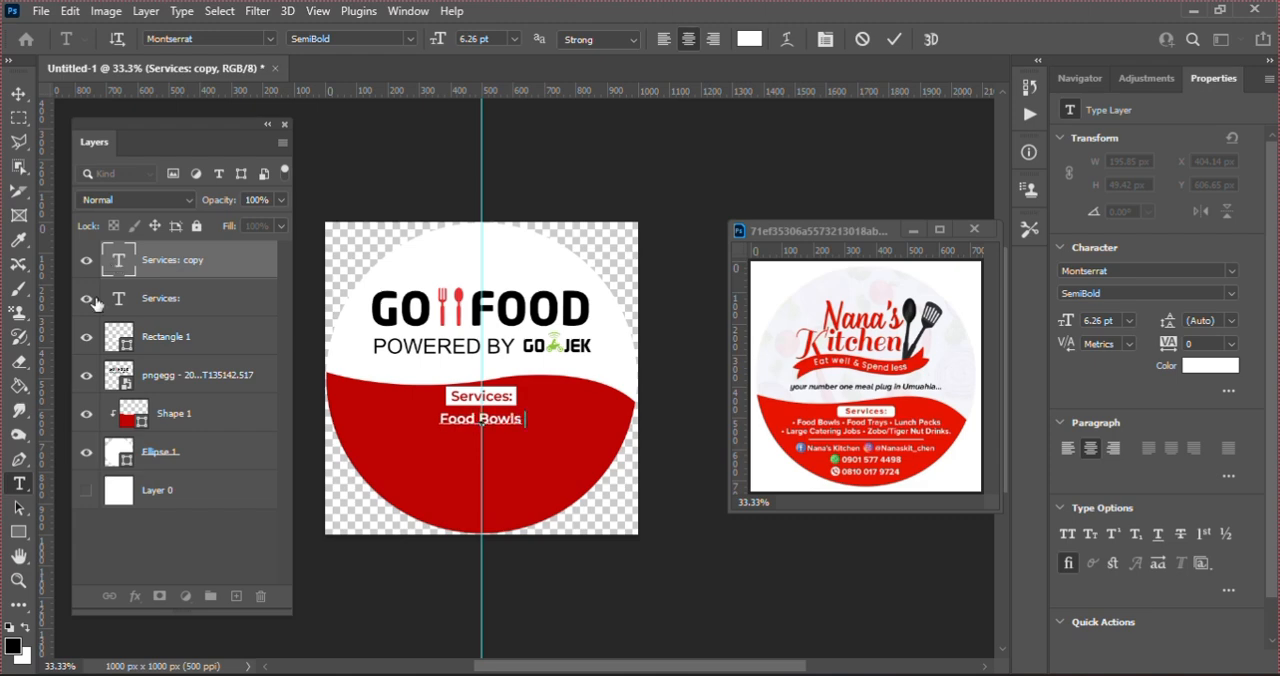
pyautogui.write(' Food')
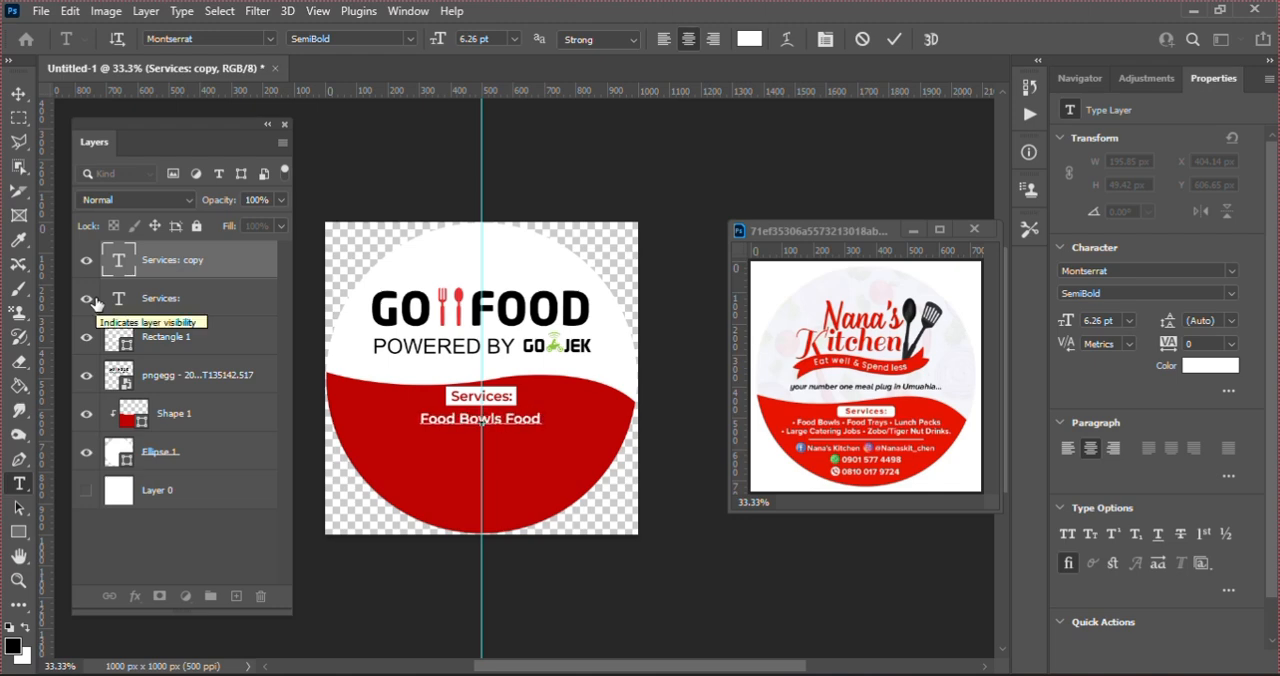
pyautogui.write(' T')
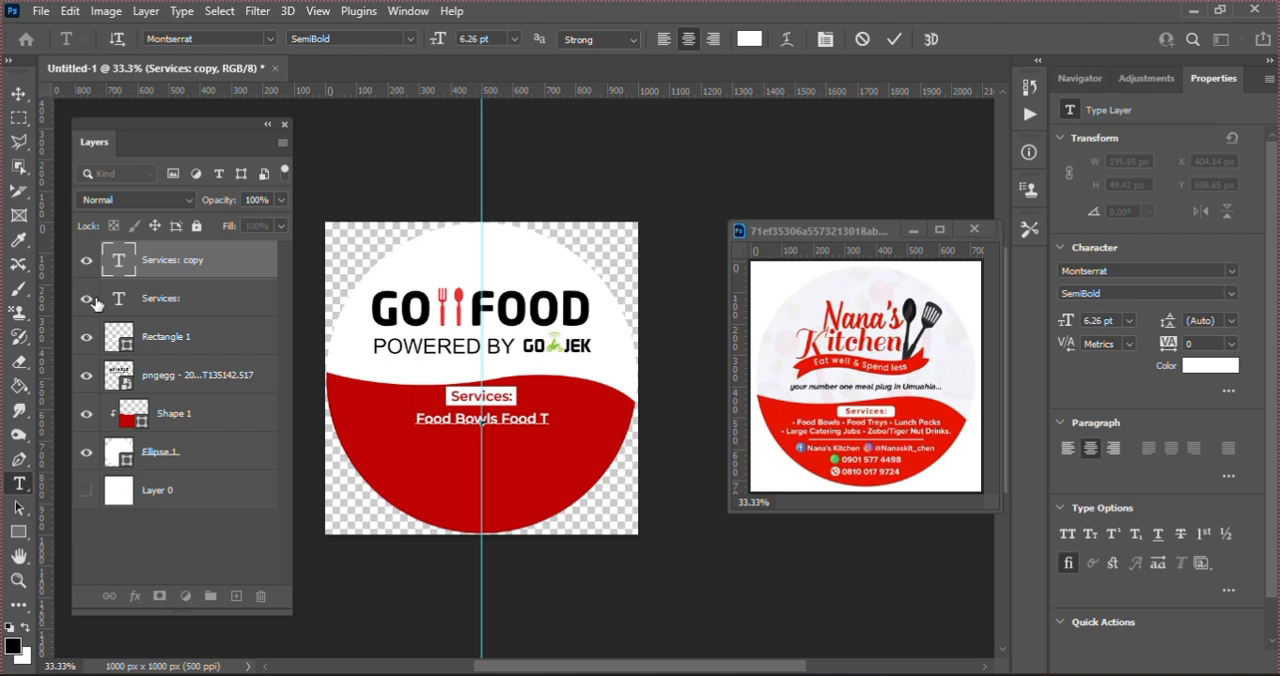
pyautogui.write('r')
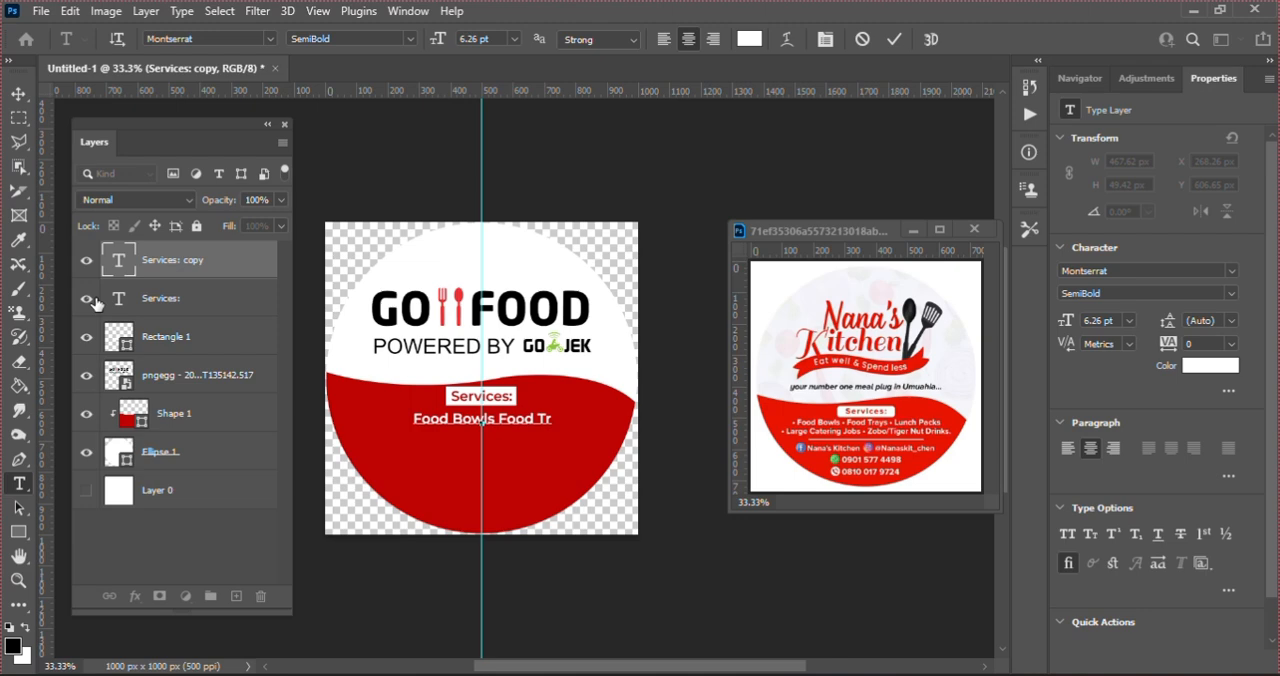
pyautogui.write('ays Lunch Packs')
pyautogui.write('La')
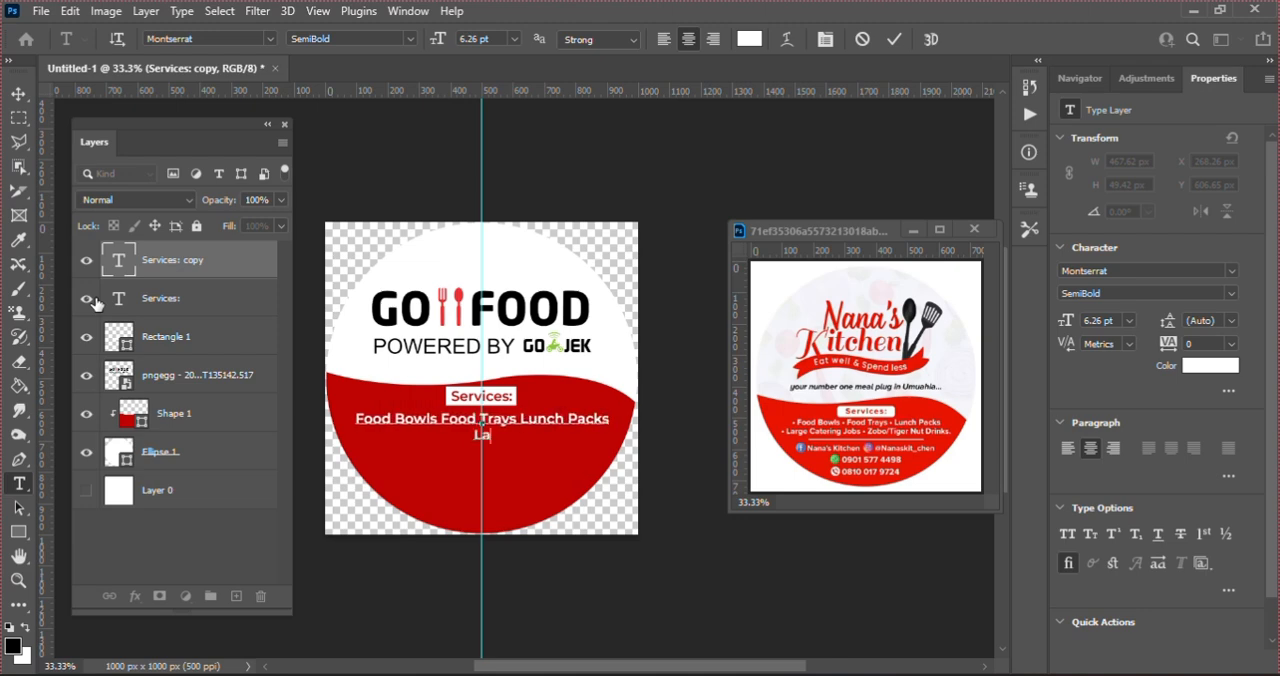
pyautogui.write('rge Catering jobs')
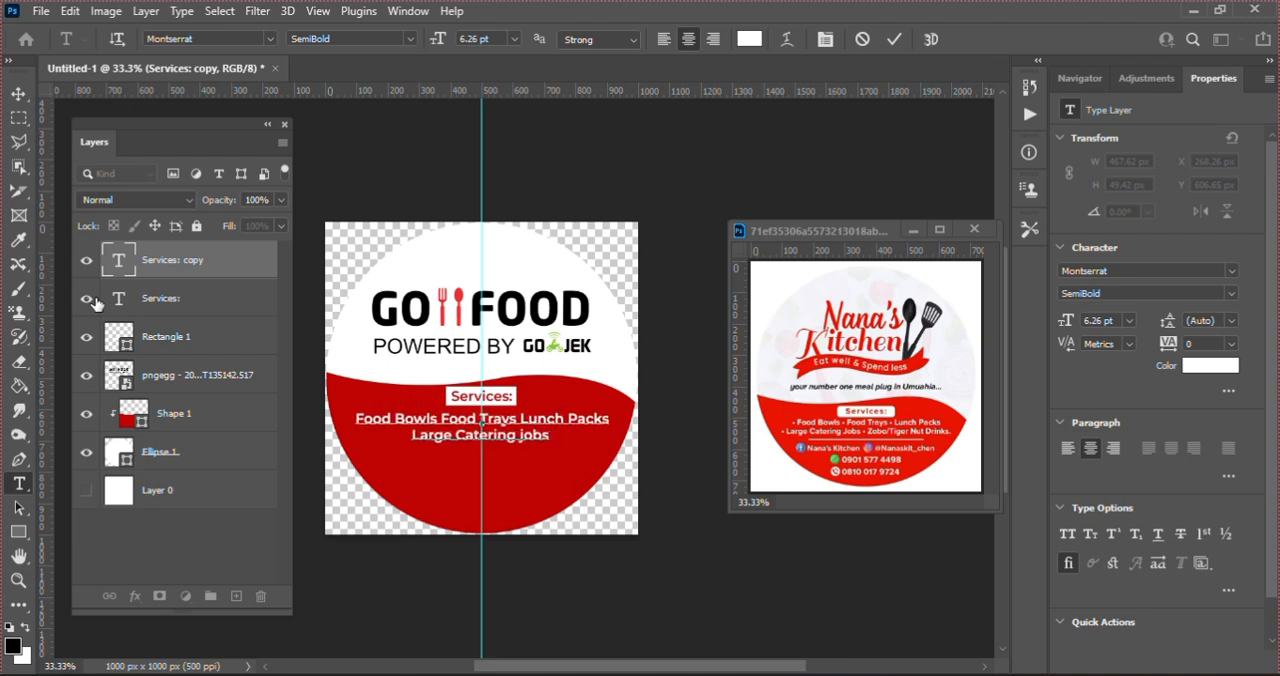
pyautogui.write('Tiger Nut Drink')
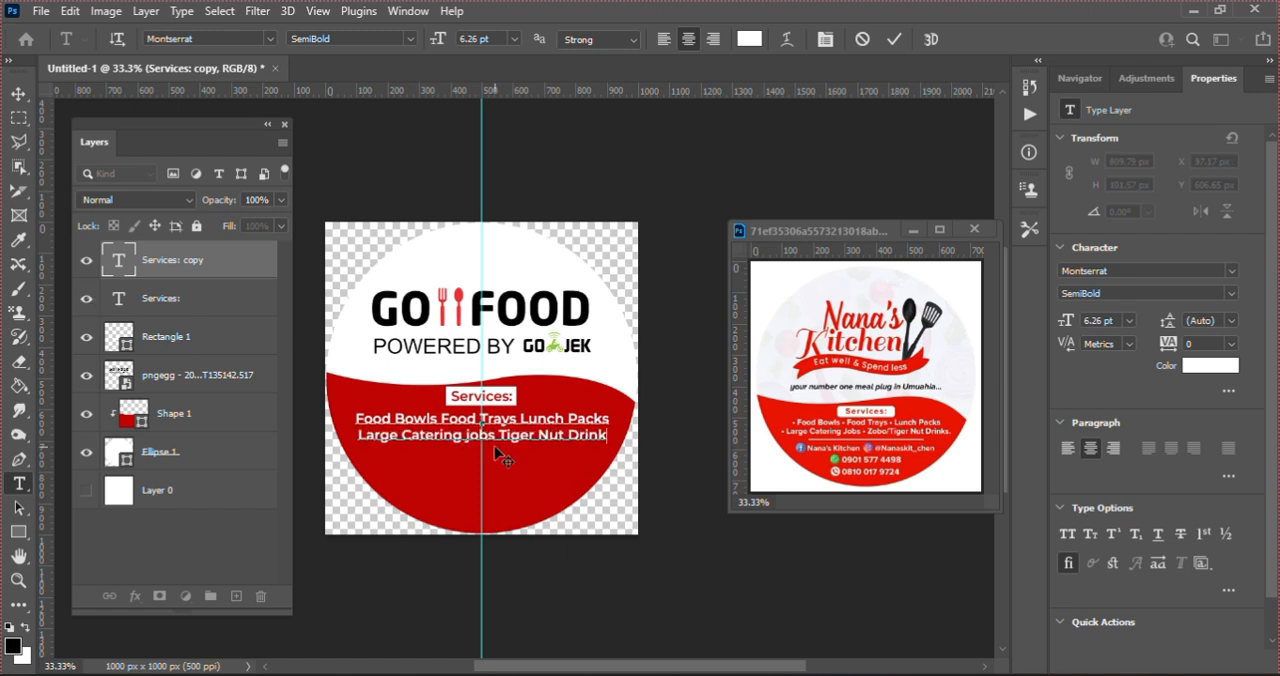
# Step: Add a second line reading "Large Catering Jobs Tiger Nut Drink" to the services list and commit the text
pyautogui.click(894, 39)
pyautogui.press('v')
# Step: Set the services list to the Medium font style at a size of 5.5 pt
pyautogui.click(1231, 293)
pyautogui.click(1120, 432)
pyautogui.doubleClick(1101, 320)
pyautogui.write('5.5')
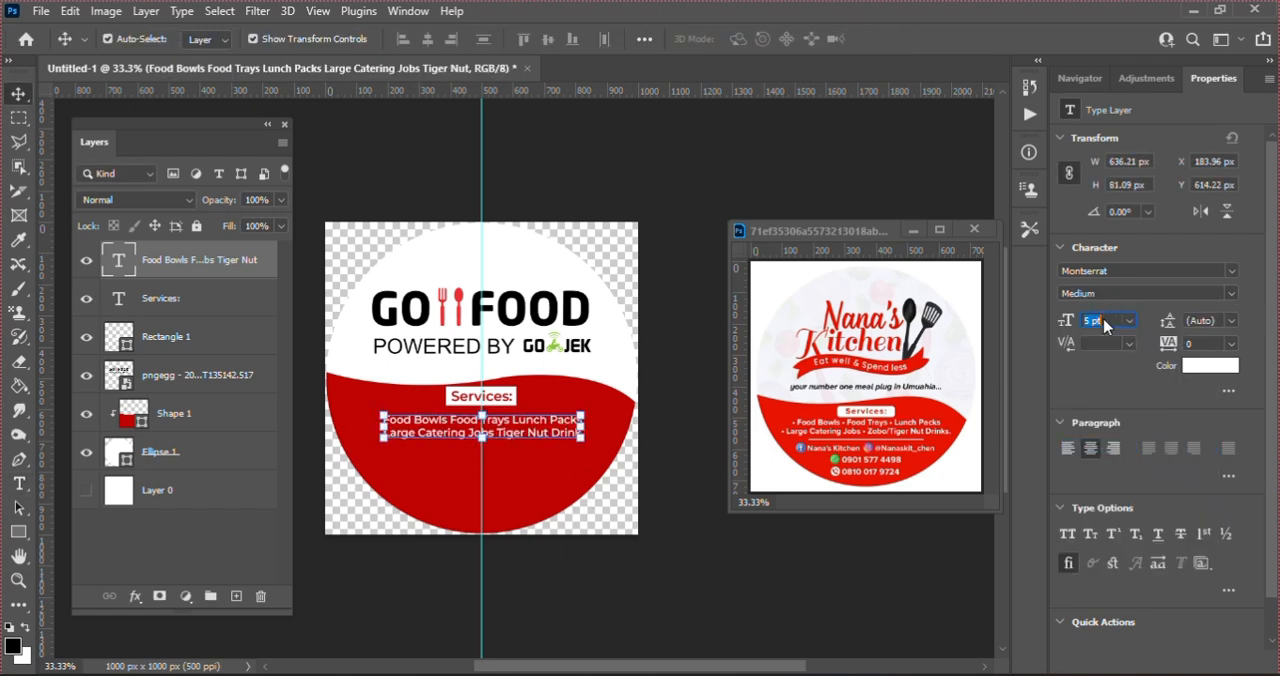
pyautogui.press('Return')
# Step: Widen the gaps between the individual services on both lines of the list and commit the text
pyautogui.press('t')
pyautogui.click(446, 420)
pyautogui.click(515, 420)
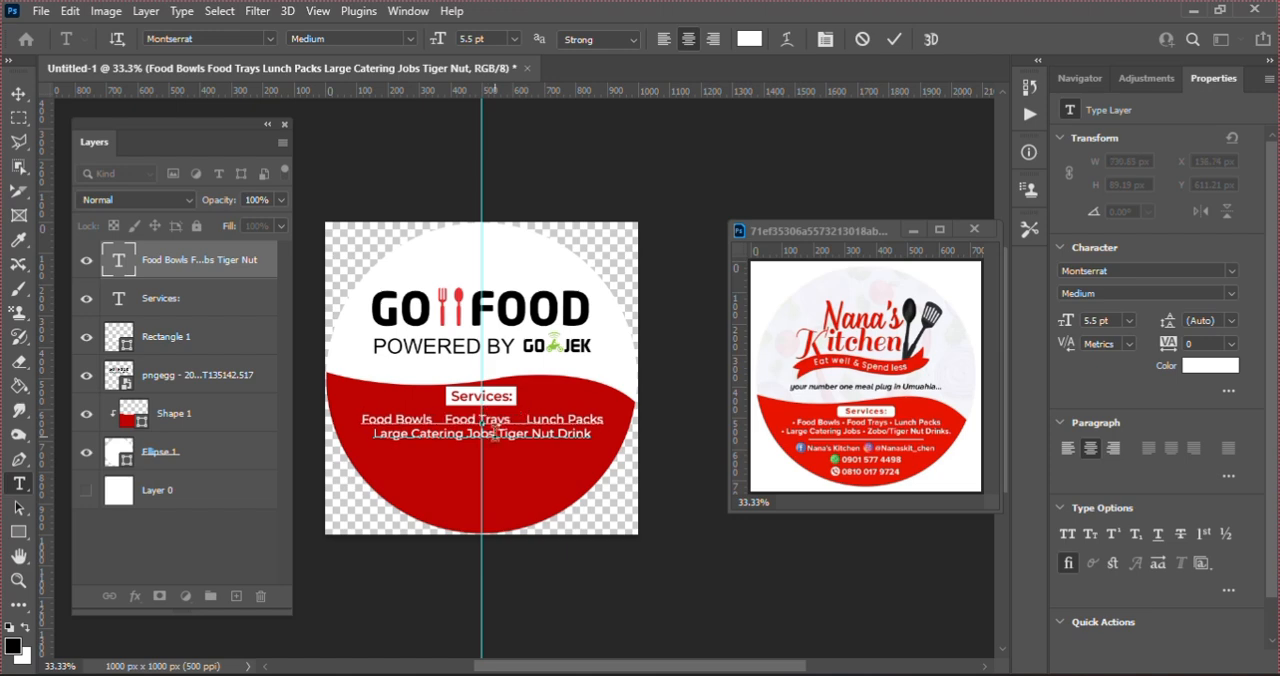
pyautogui.click(495, 432)
pyautogui.click(894, 39)
pyautogui.press('v')
pyautogui.moveTo(541, 434); pyautogui.dragTo(541, 481)
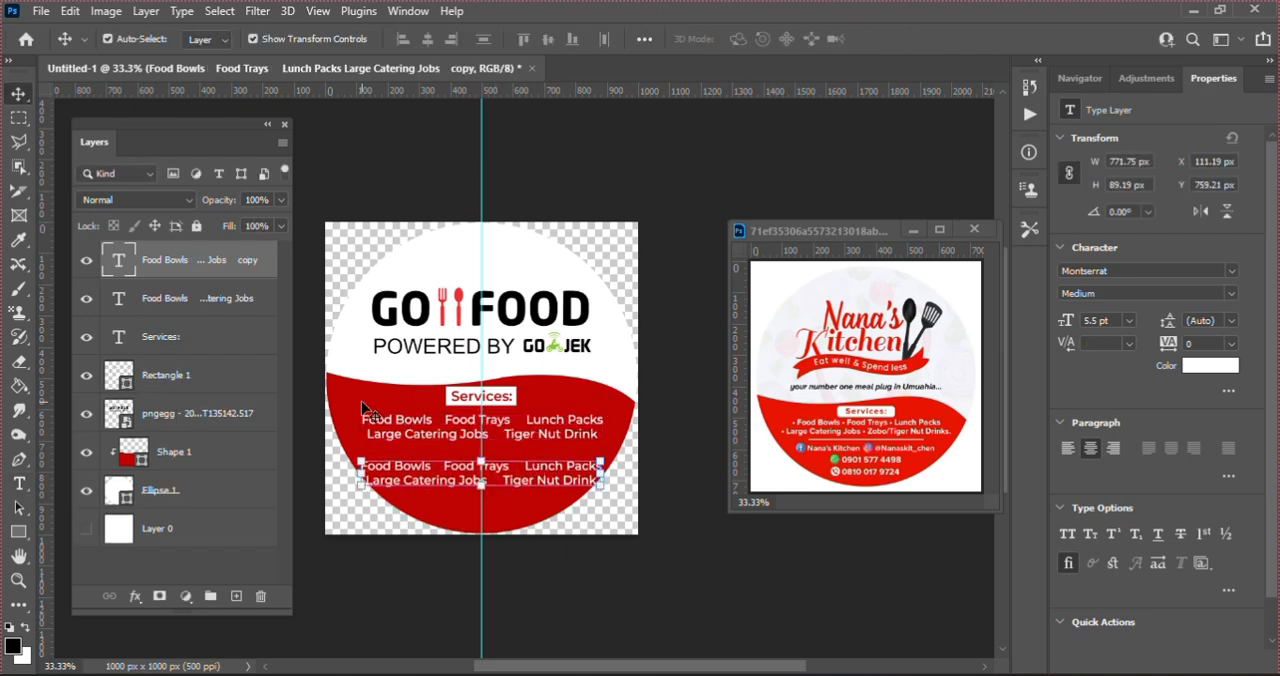
pyautogui.hotkey('ctrl', 'z')
pyautogui.click(408, 178)
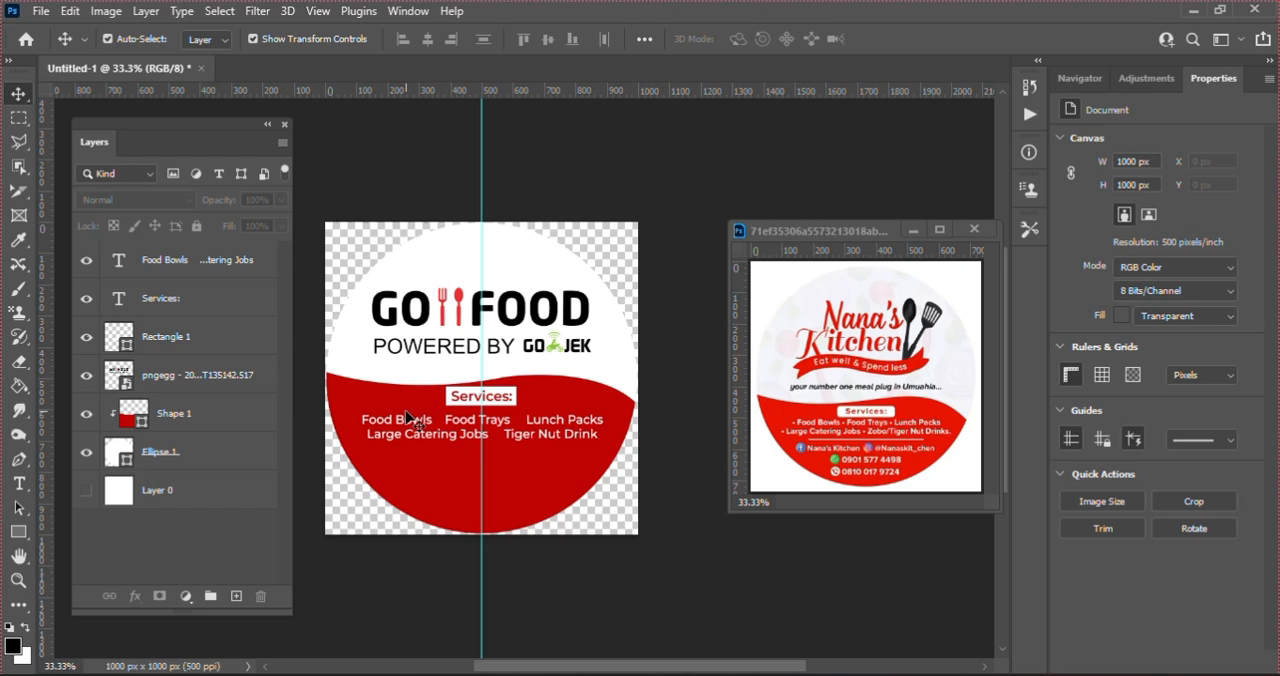
# Step: Draw a bullet circle about 18 px across in front of "Food Bowls" and fill it with white
pyautogui.click(18, 535)
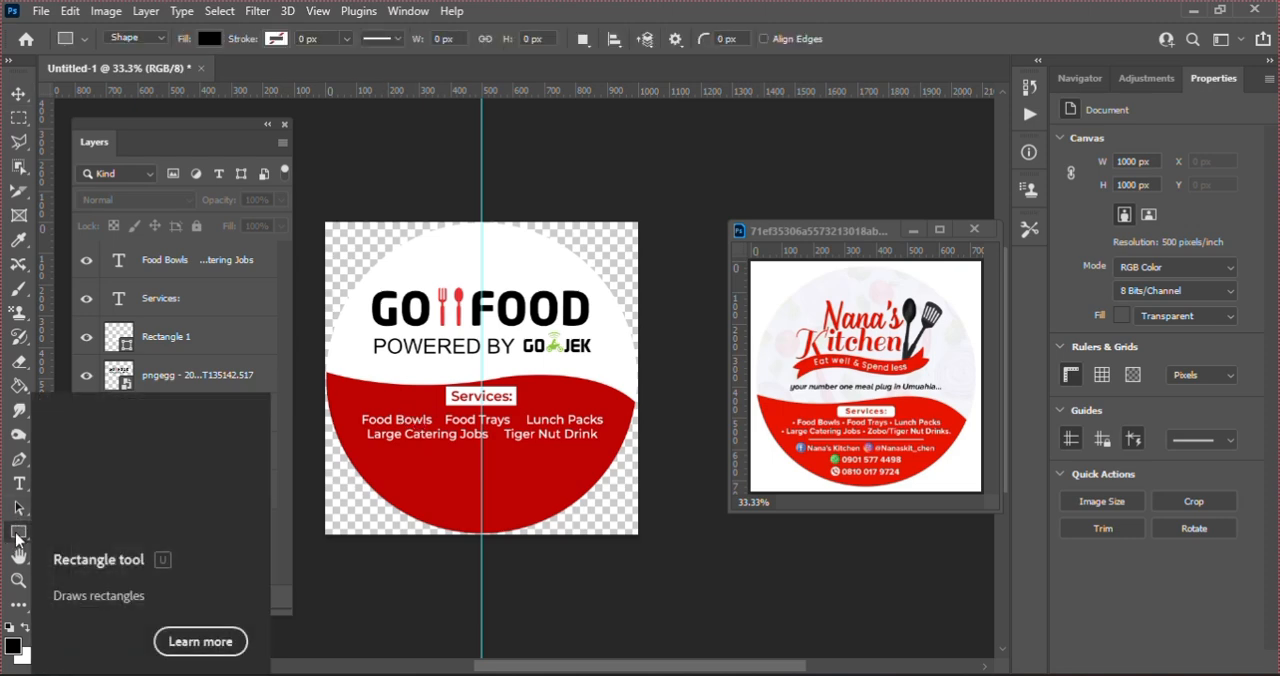
pyautogui.rightClick(17, 540)
pyautogui.click(70, 553)
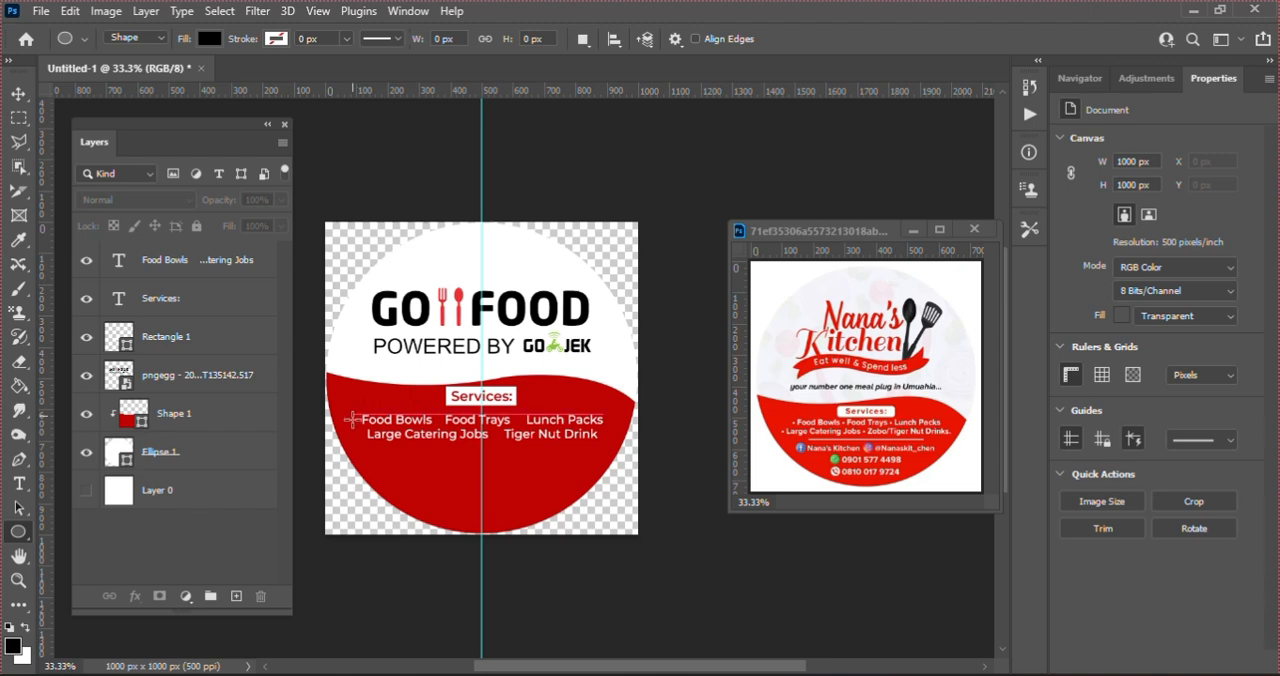
pyautogui.moveTo(352, 415); pyautogui.dragTo(356, 421)
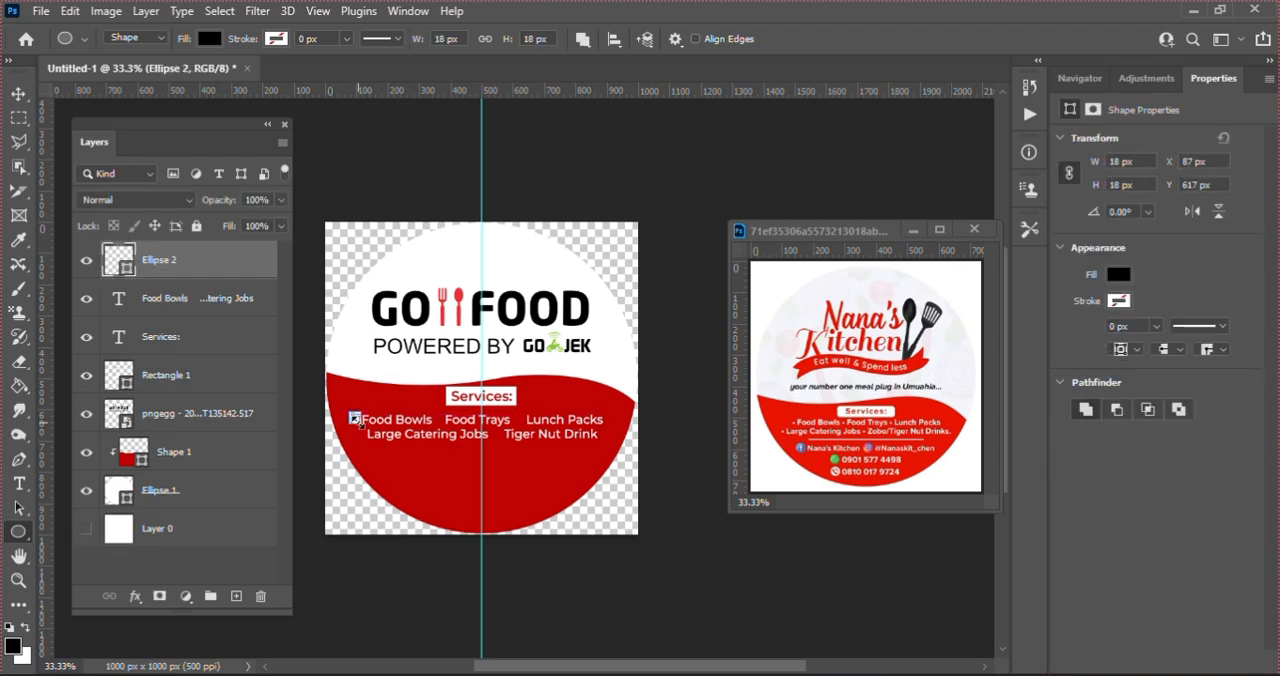
pyautogui.click(1118, 274)
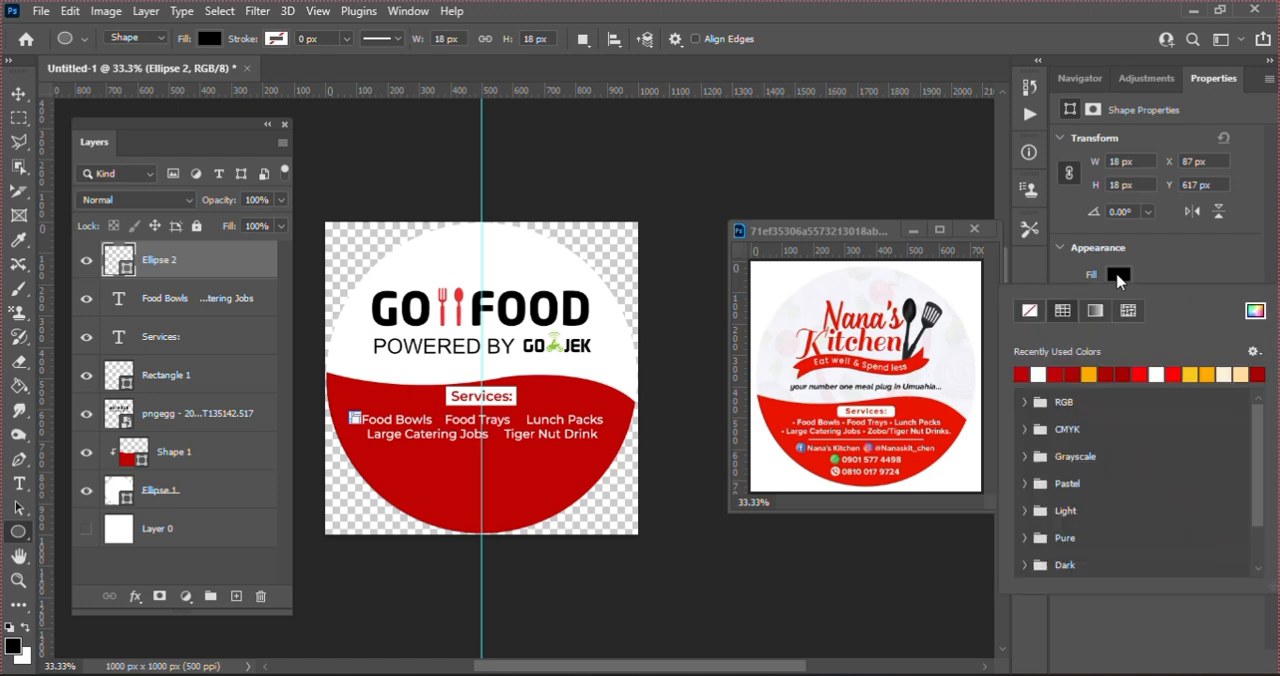
pyautogui.click(1039, 375)
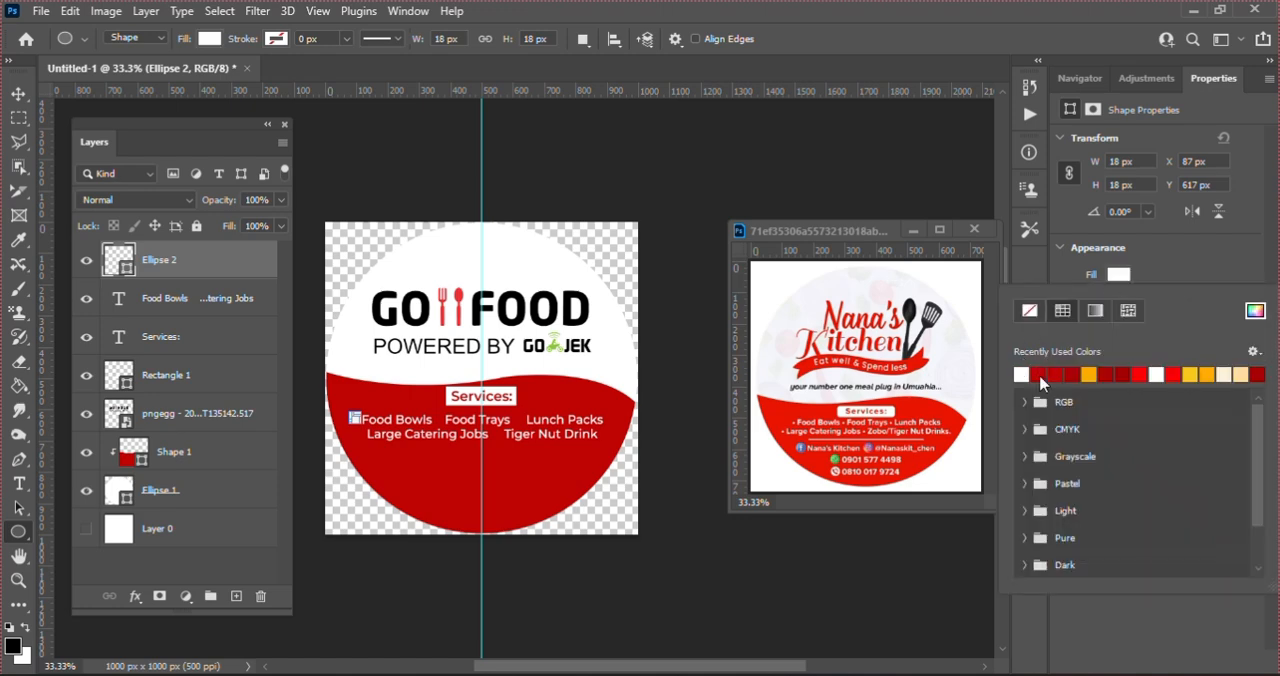
pyautogui.press('Escape')
pyautogui.press('v')
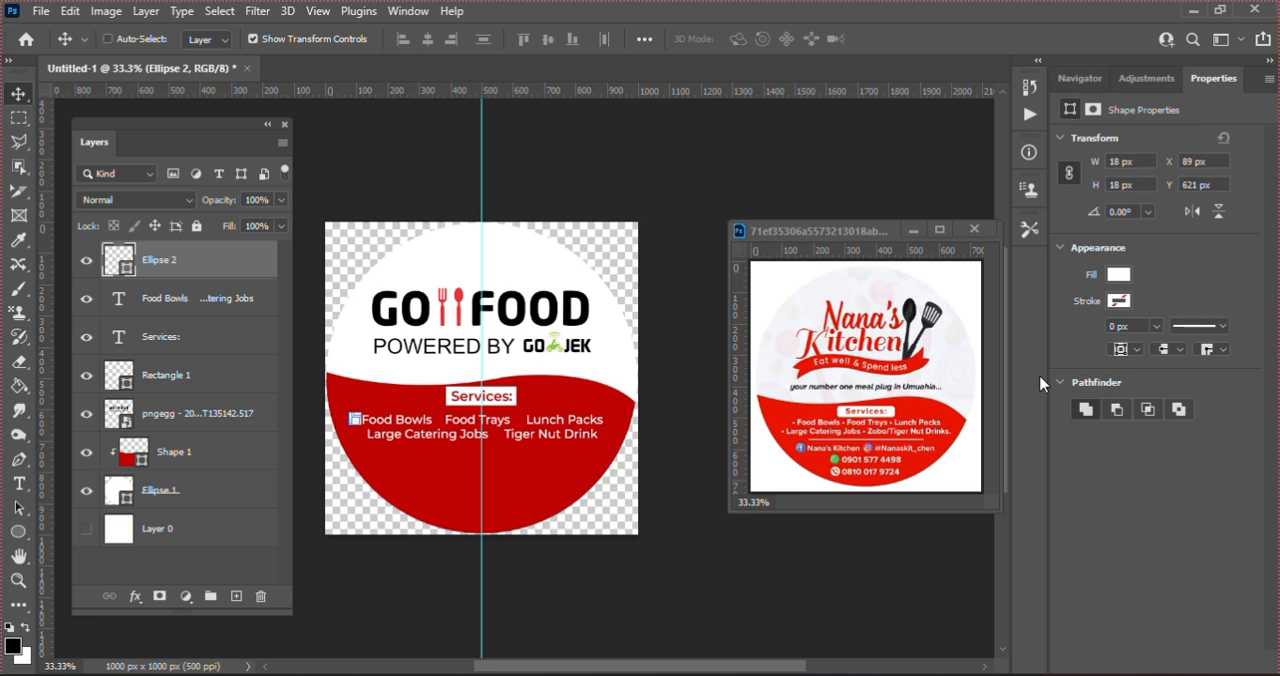
# Step: Duplicate the white bullet circle and place the copy on the same line in front of "Food Trays"
pyautogui.hotkey('ctrl', 'j')
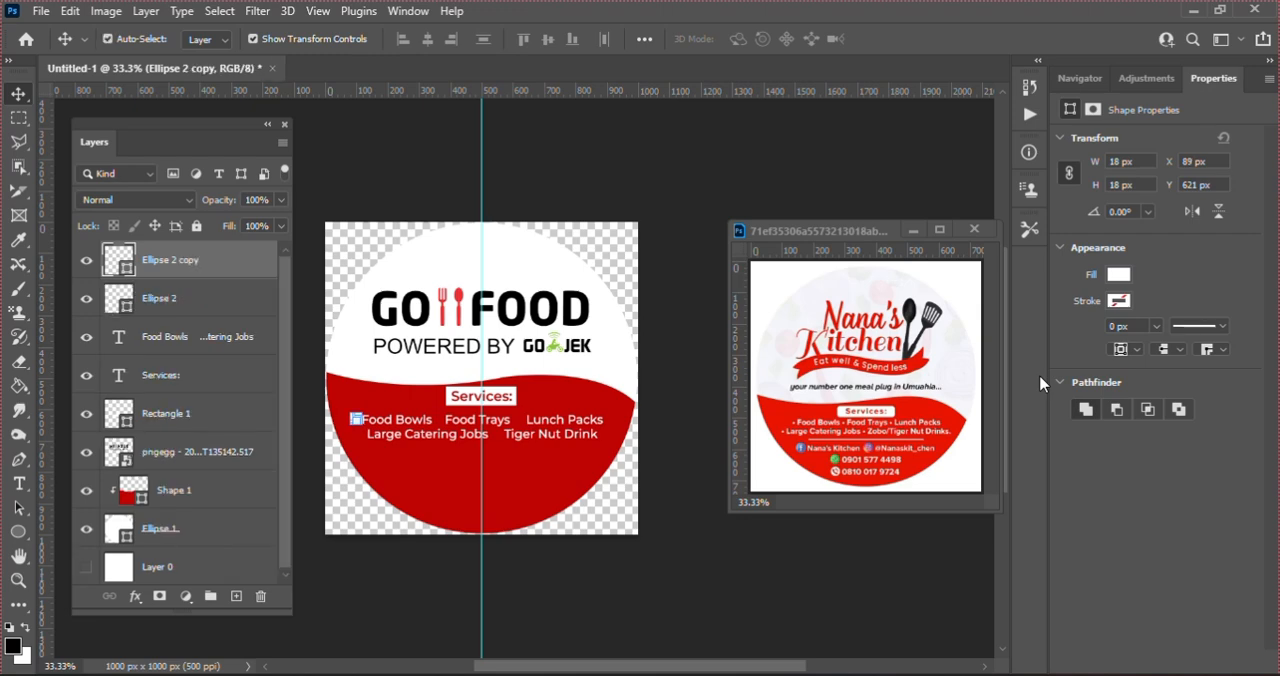
pyautogui.press('Right')
pyautogui.press('Right')
pyautogui.press('Right')
pyautogui.press('Right')
pyautogui.press('Right')
pyautogui.press('Right')
pyautogui.press('Right')
pyautogui.press('Right')
pyautogui.press('Right')
pyautogui.press('Right')
pyautogui.press('Right')
pyautogui.press('Right')
pyautogui.press('Right')
pyautogui.press('Right')
pyautogui.hotkey('ctrl', 't')
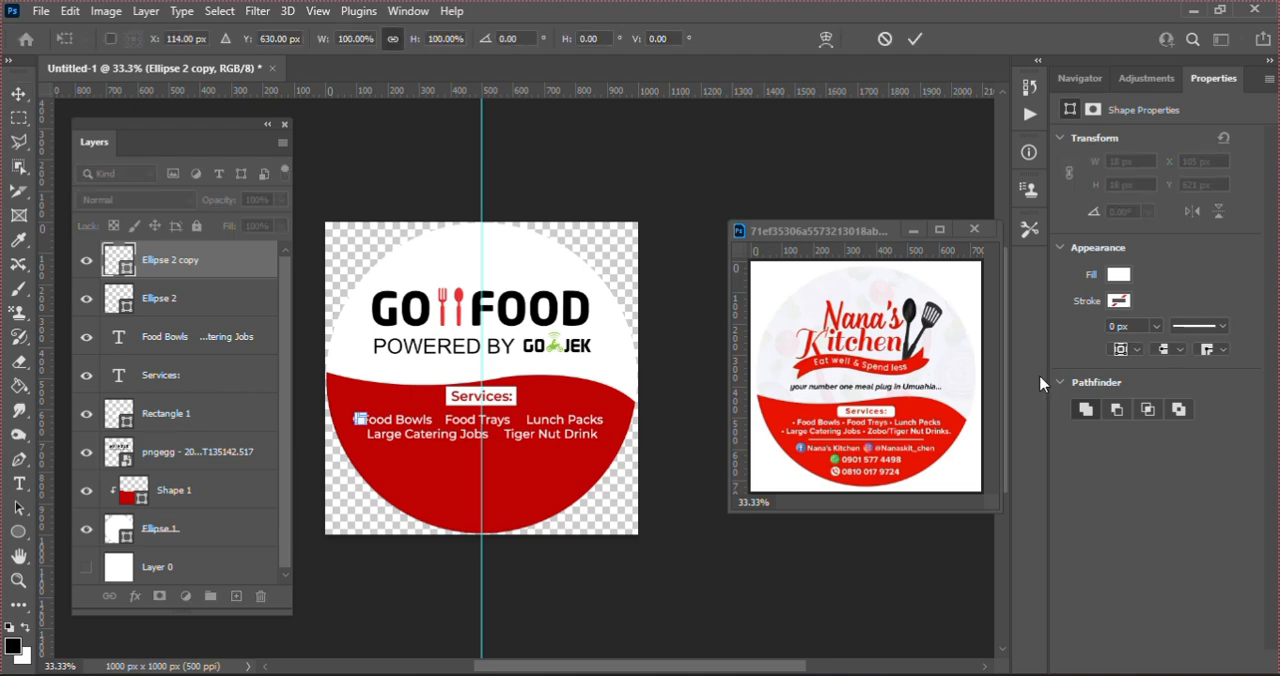
pyautogui.hotkey('ctrl', '+')
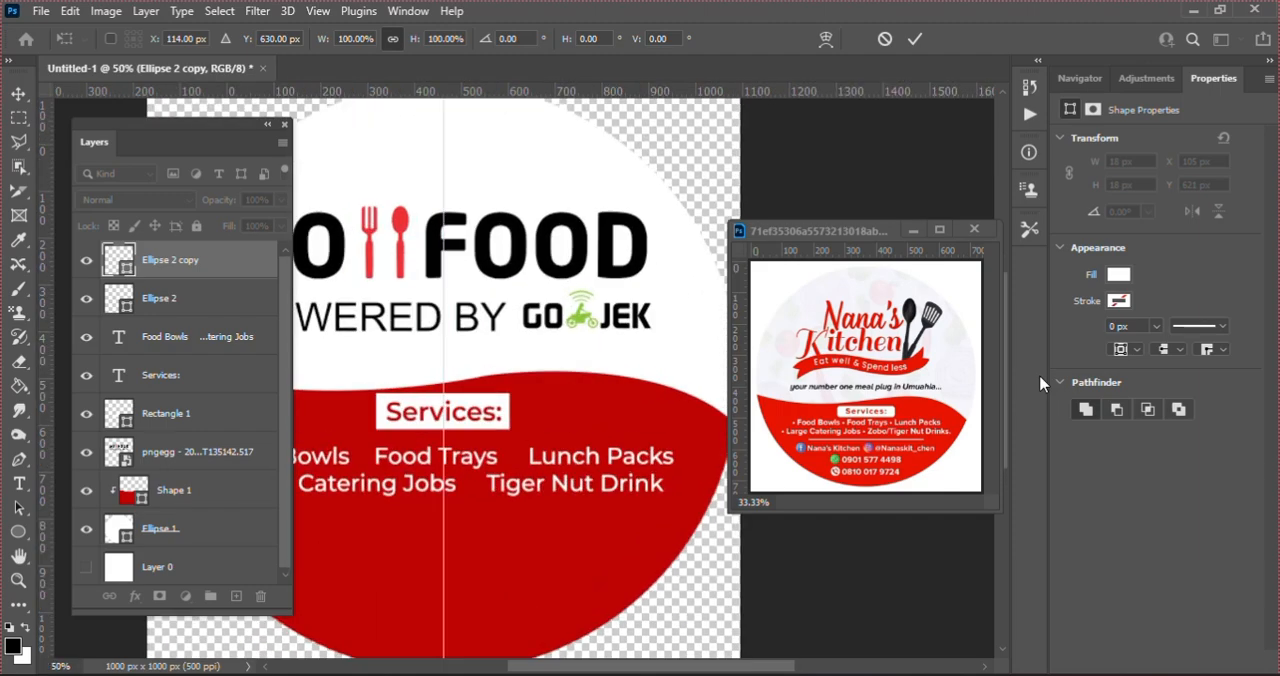
pyautogui.hotkey('ctrl', '+')
pyautogui.hotkey('ctrl', '+')
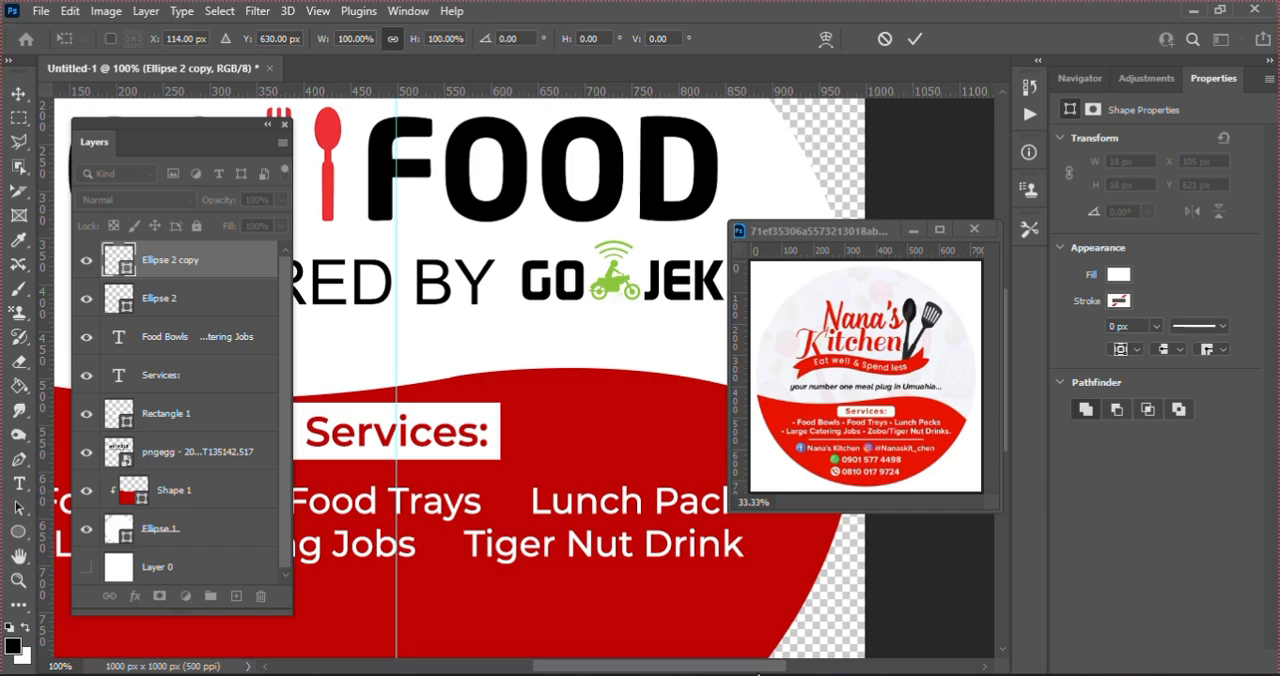
pyautogui.moveTo(758, 668); pyautogui.dragTo(656, 665)
pyautogui.press('Right')
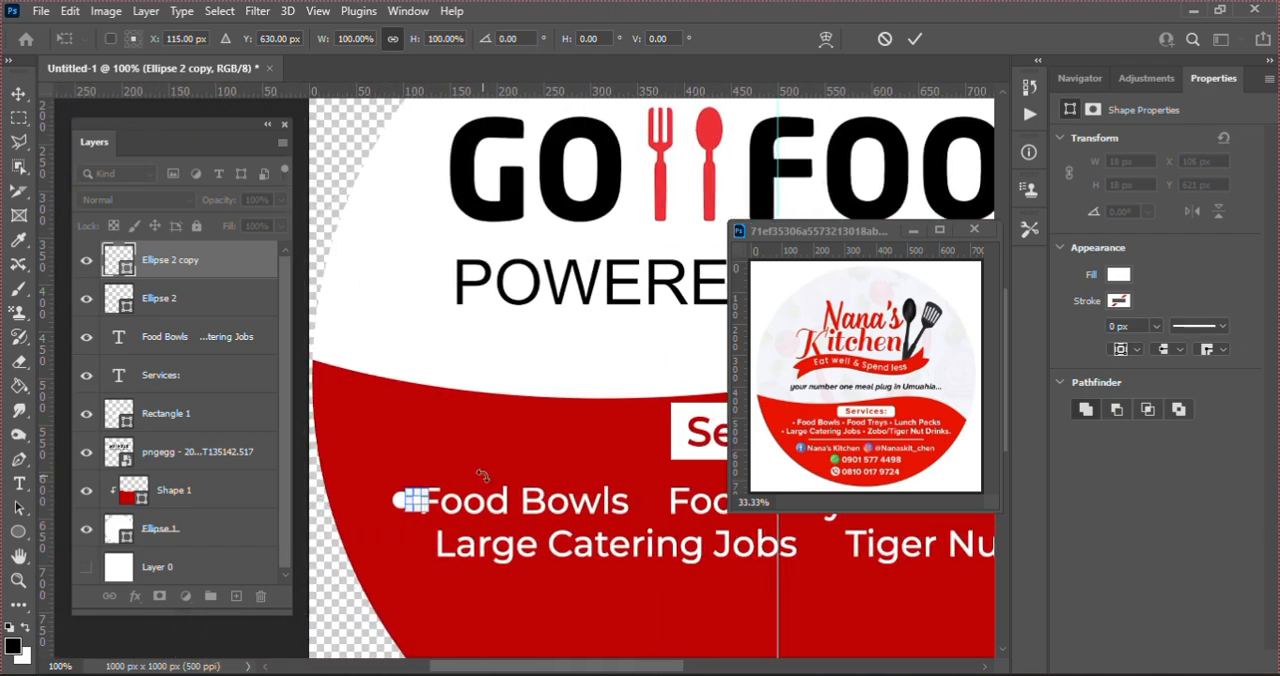
pyautogui.press('Right')
pyautogui.press('Right')
pyautogui.press('Right')
pyautogui.press('Right')
pyautogui.press('Right')
pyautogui.press('Right')
pyautogui.press('Right')
pyautogui.press('Right')
pyautogui.press('Right')
pyautogui.press('Right')
pyautogui.press('Right')
pyautogui.press('Right')
pyautogui.press('Right')
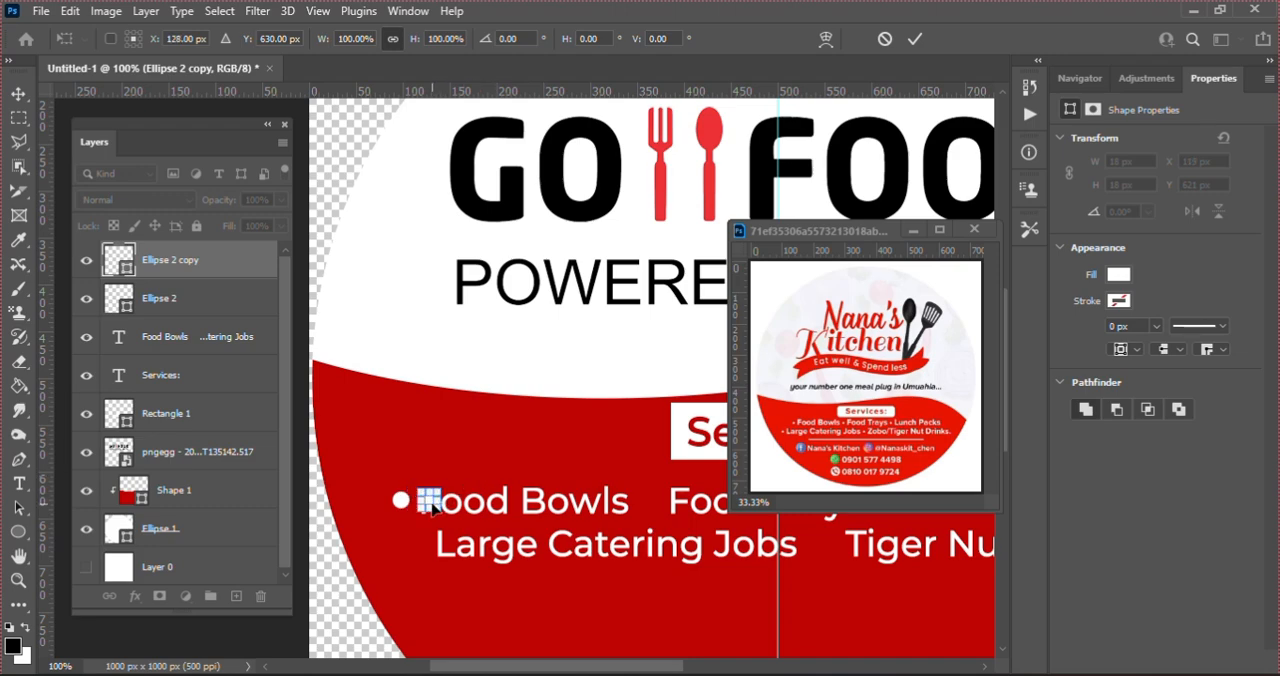
pyautogui.moveTo(430, 506); pyautogui.dragTo(640, 506)
pyautogui.moveTo(645, 507); pyautogui.dragTo(657, 507)
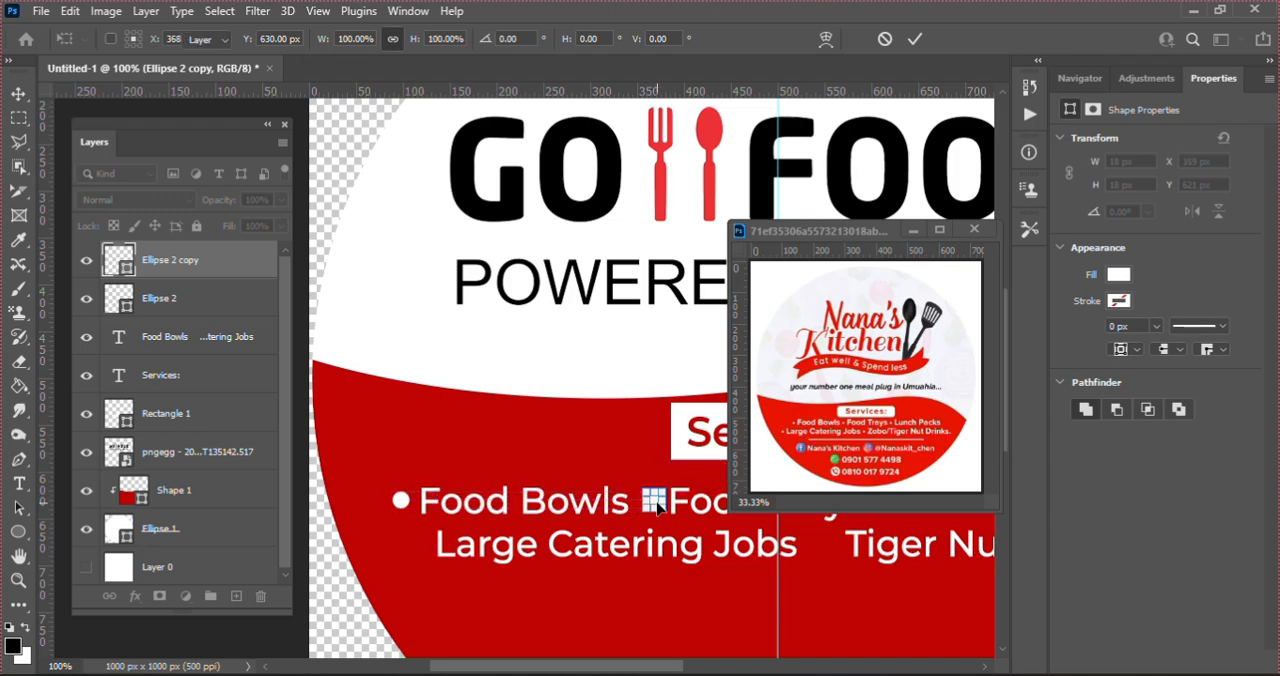
pyautogui.press('Return')
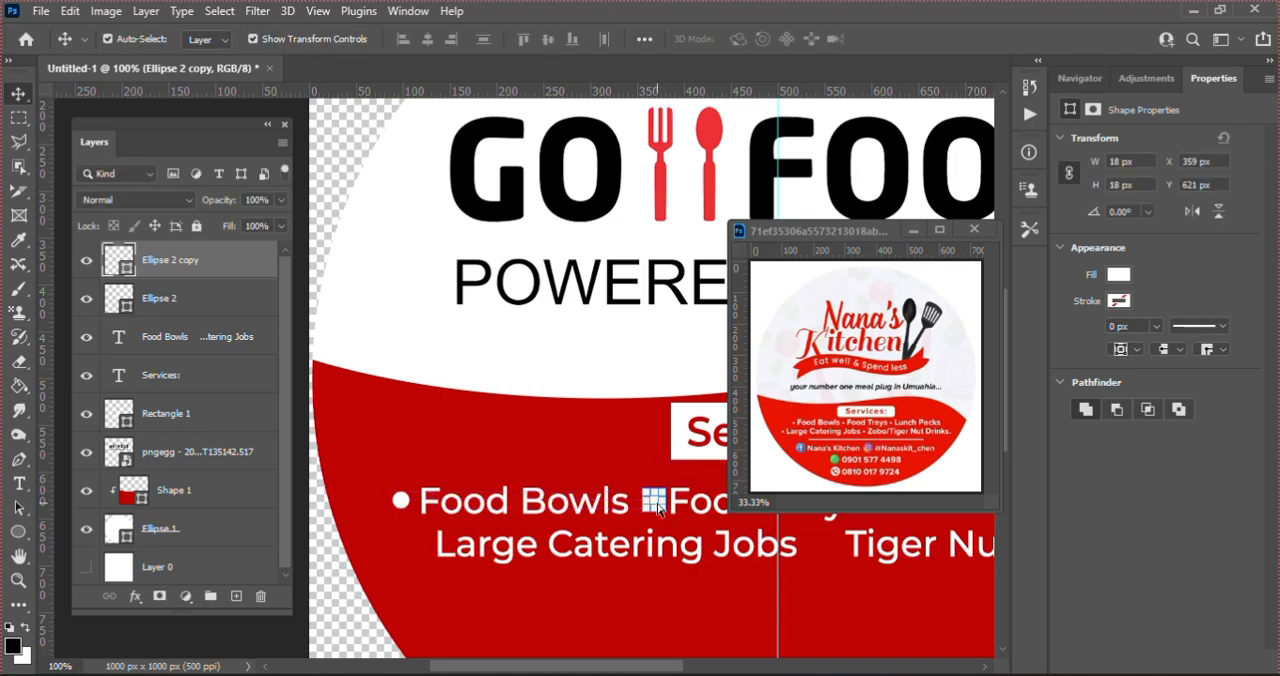
# Step: Duplicate the "Food Trays" bullet and place the copy on the second line in front of "Tiger Nut Drink"
pyautogui.keyDown('alt'); pyautogui.moveTo(657, 507); pyautogui.dragTo(660, 510); pyautogui.keyUp('alt')
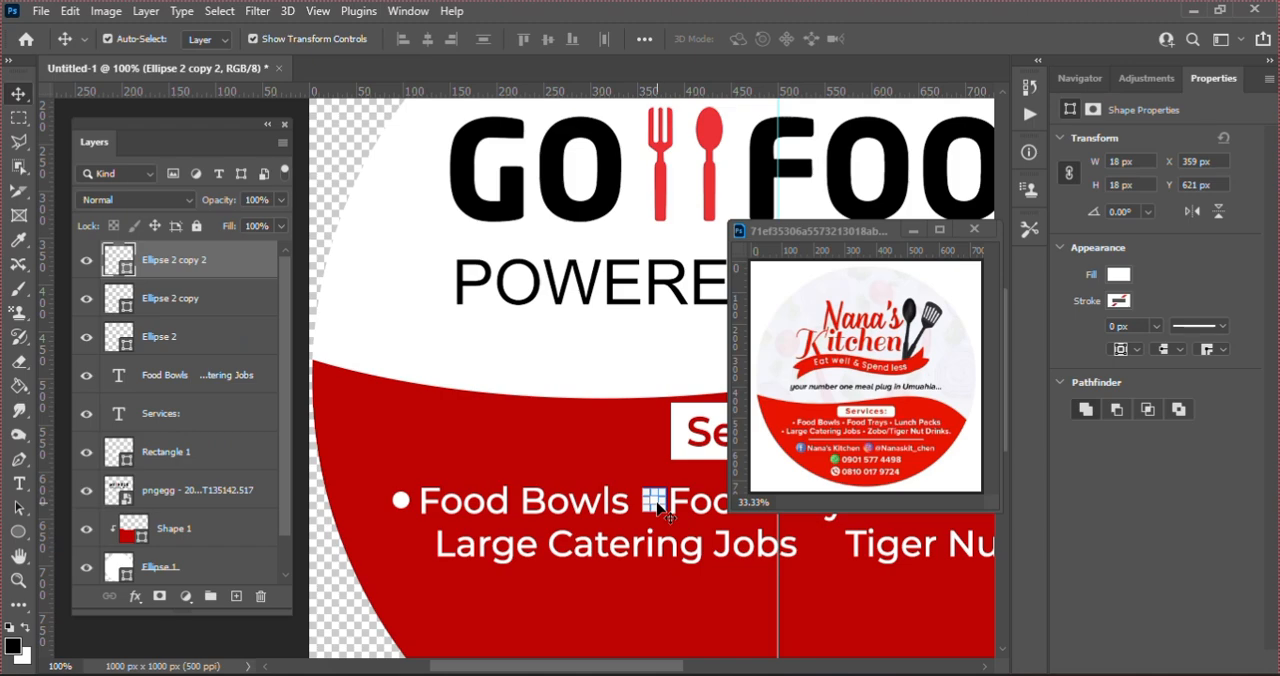
pyautogui.hotkey('ctrl', 't')
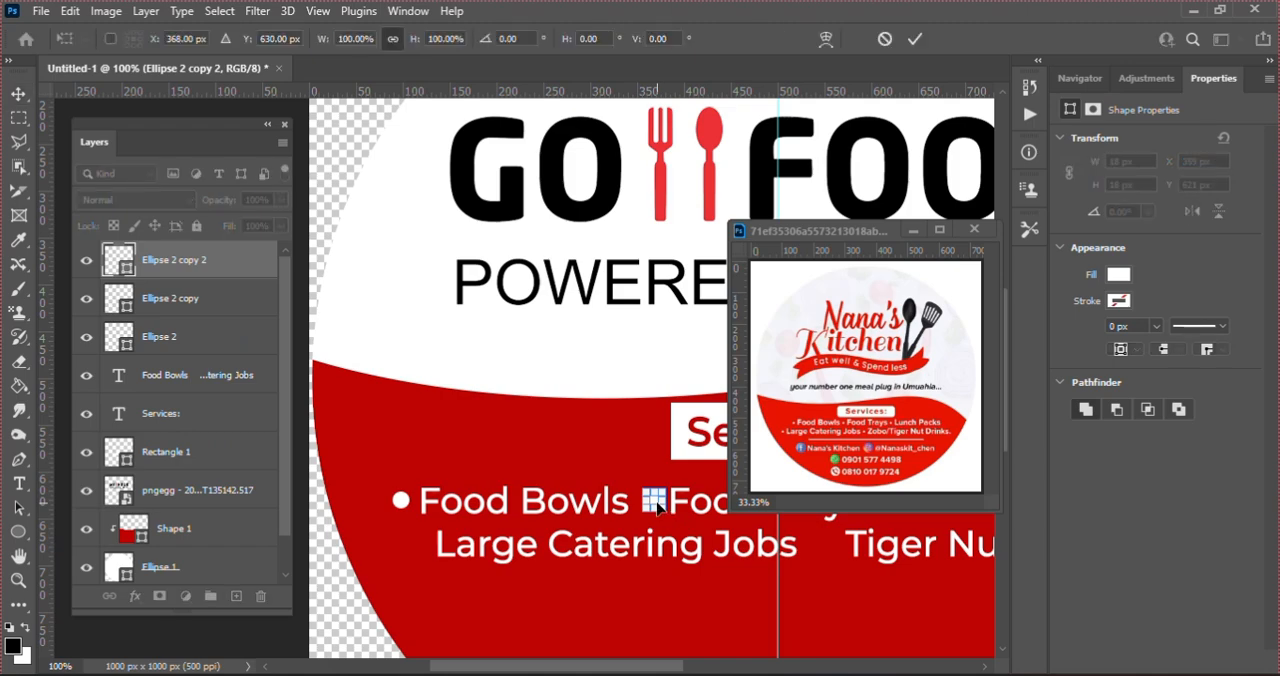
pyautogui.moveTo(657, 507); pyautogui.dragTo(834, 551)
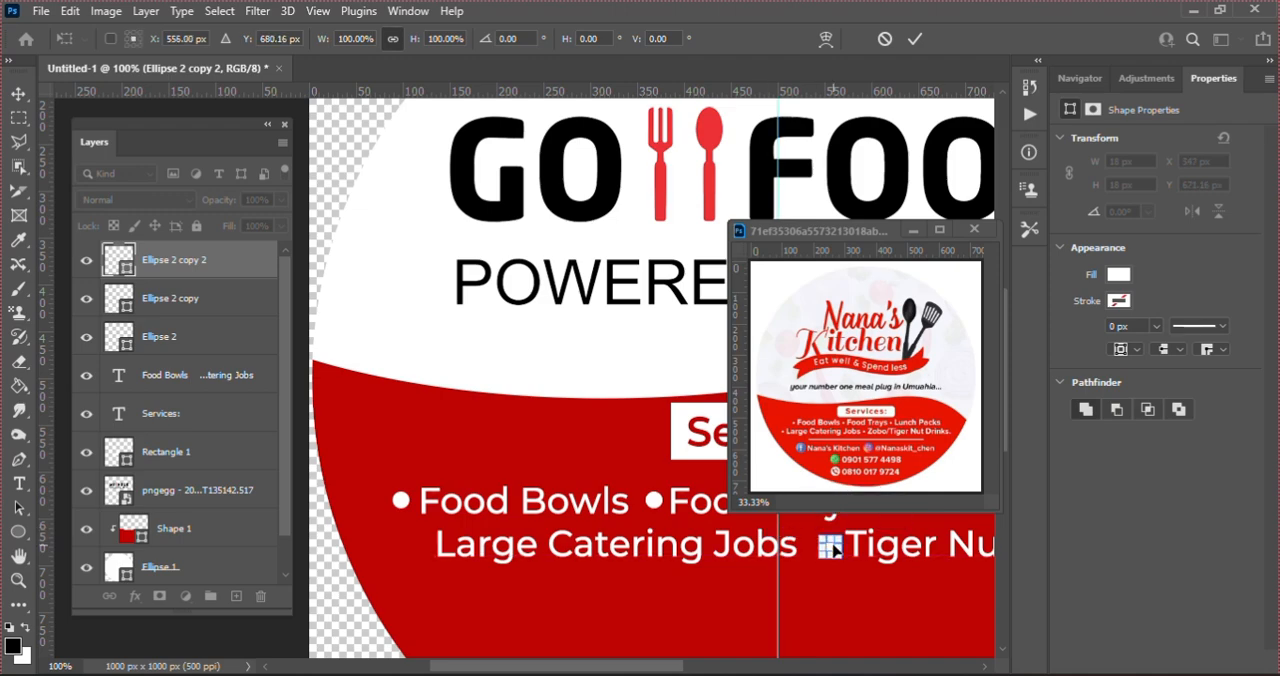
pyautogui.press('Return')
# Step: Duplicate the "Tiger Nut Drink" bullet and place the copy level with it in front of "Large Catering Jobs"
pyautogui.hotkey('ctrl', 'j')
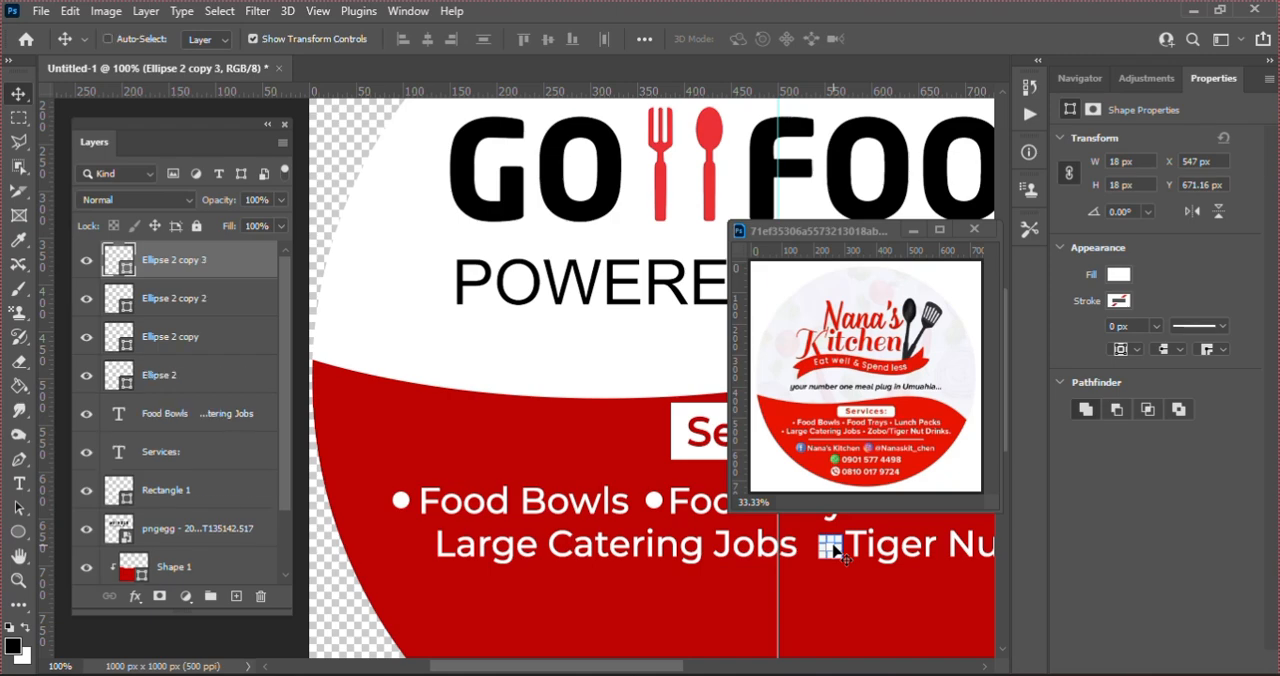
pyautogui.hotkey('ctrl', 't')
pyautogui.moveTo(833, 548); pyautogui.dragTo(418, 547)
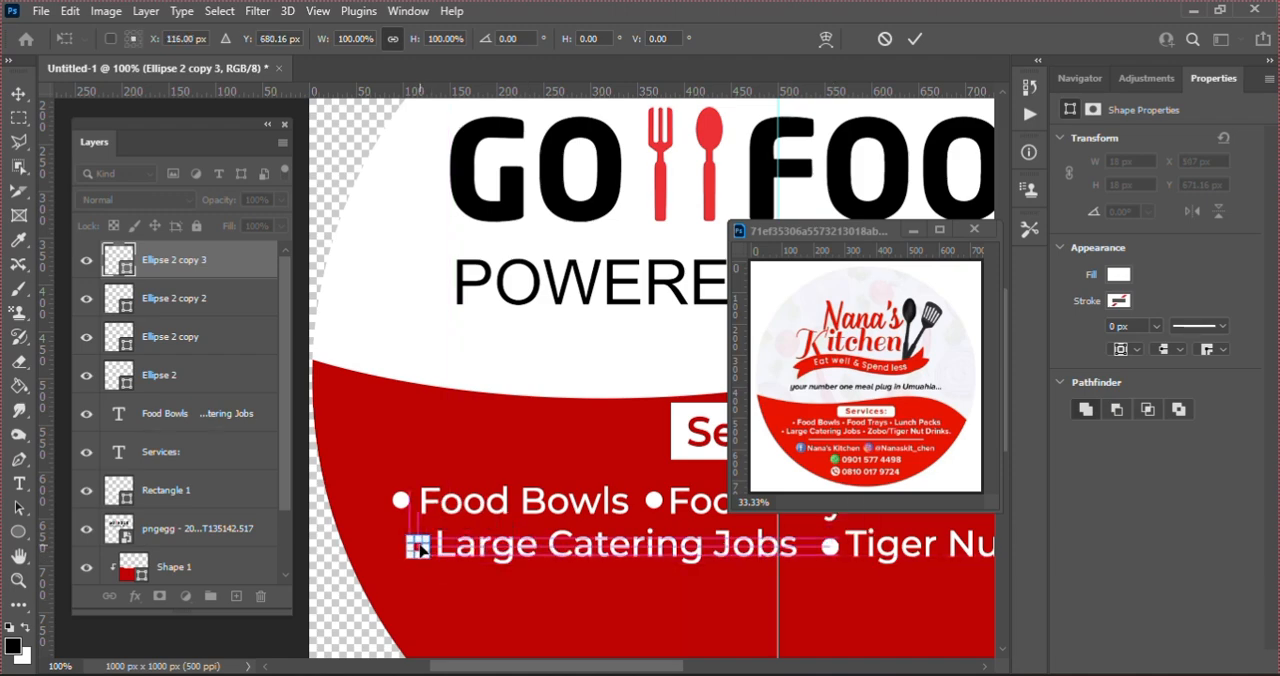
pyautogui.press('Return')
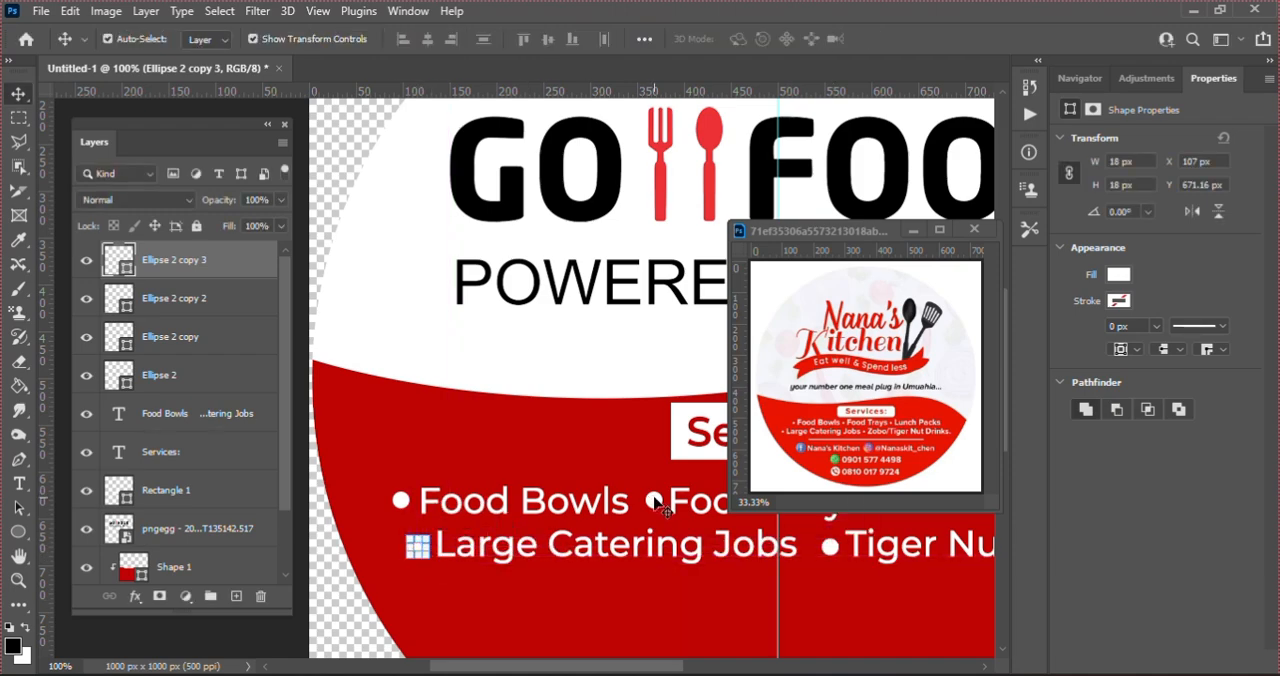
# Step: Duplicate the "Food Trays" bullet, place the copy in front of "Lunch Packs" and deselect it
pyautogui.click(652, 500)
pyautogui.moveTo(635, 670); pyautogui.dragTo(728, 662)
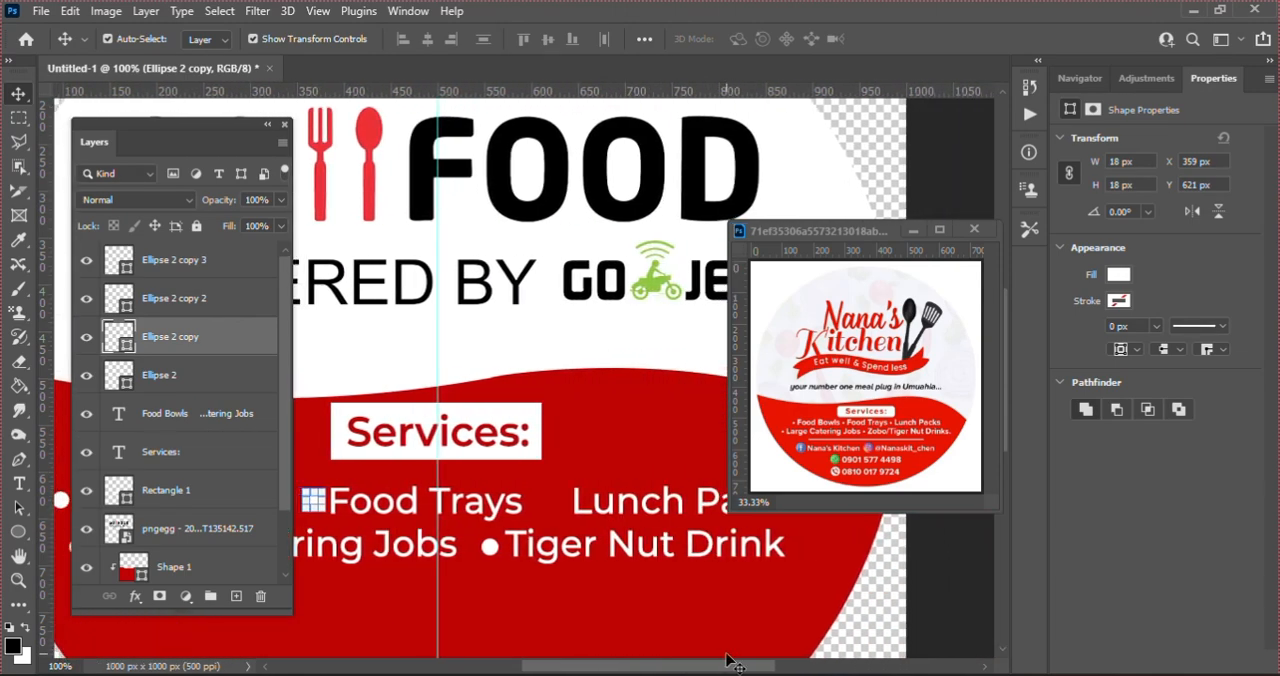
pyautogui.keyDown('alt'); pyautogui.click(590, 500); pyautogui.keyUp('alt')
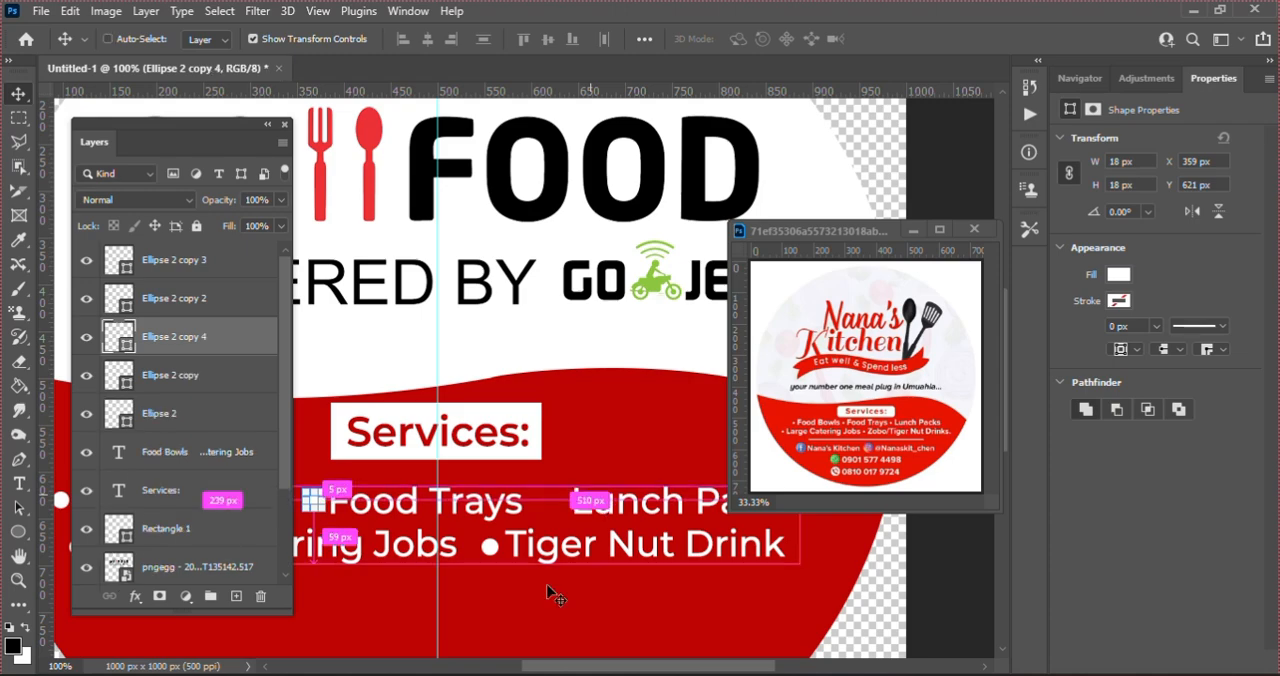
pyautogui.hotkey('ctrl', 't')
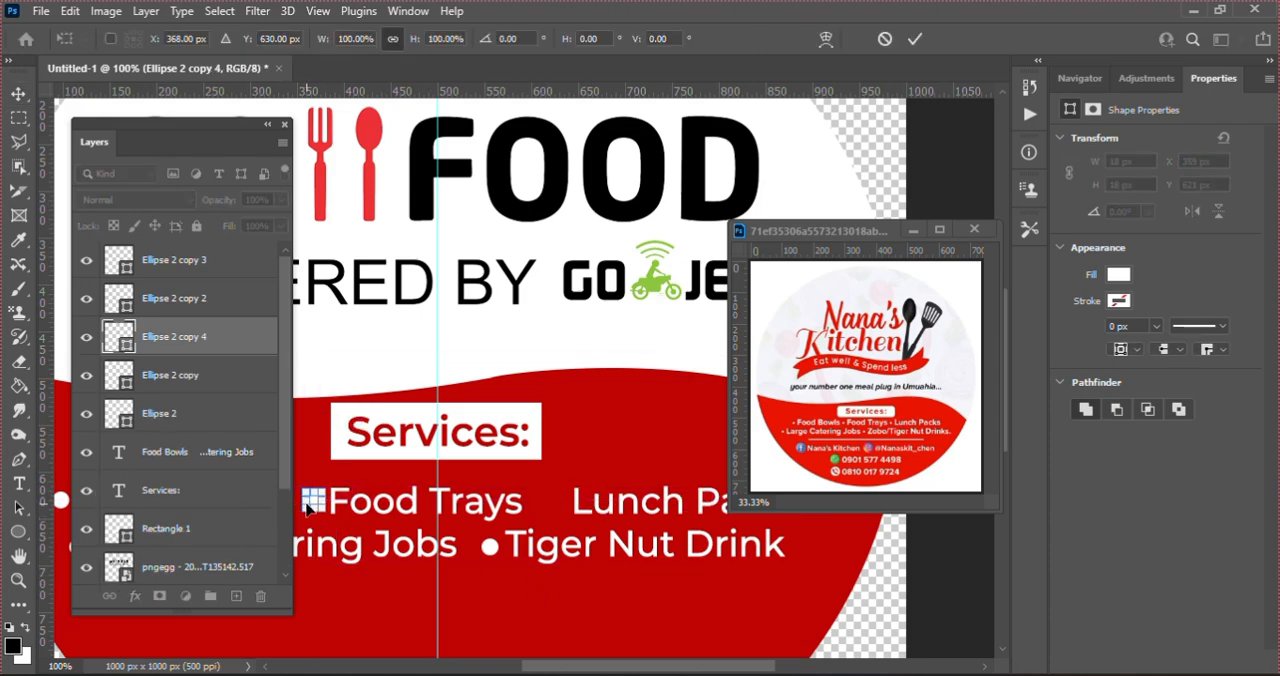
pyautogui.moveTo(316, 508); pyautogui.dragTo(558, 507)
pyautogui.press('Right')
pyautogui.press('Right')
pyautogui.press('Right')
pyautogui.press('Right')
pyautogui.press('Right')
pyautogui.press('Right')
pyautogui.press('Right')
pyautogui.press('Right')
pyautogui.press('Right')
pyautogui.press('Right')
pyautogui.press('Right')
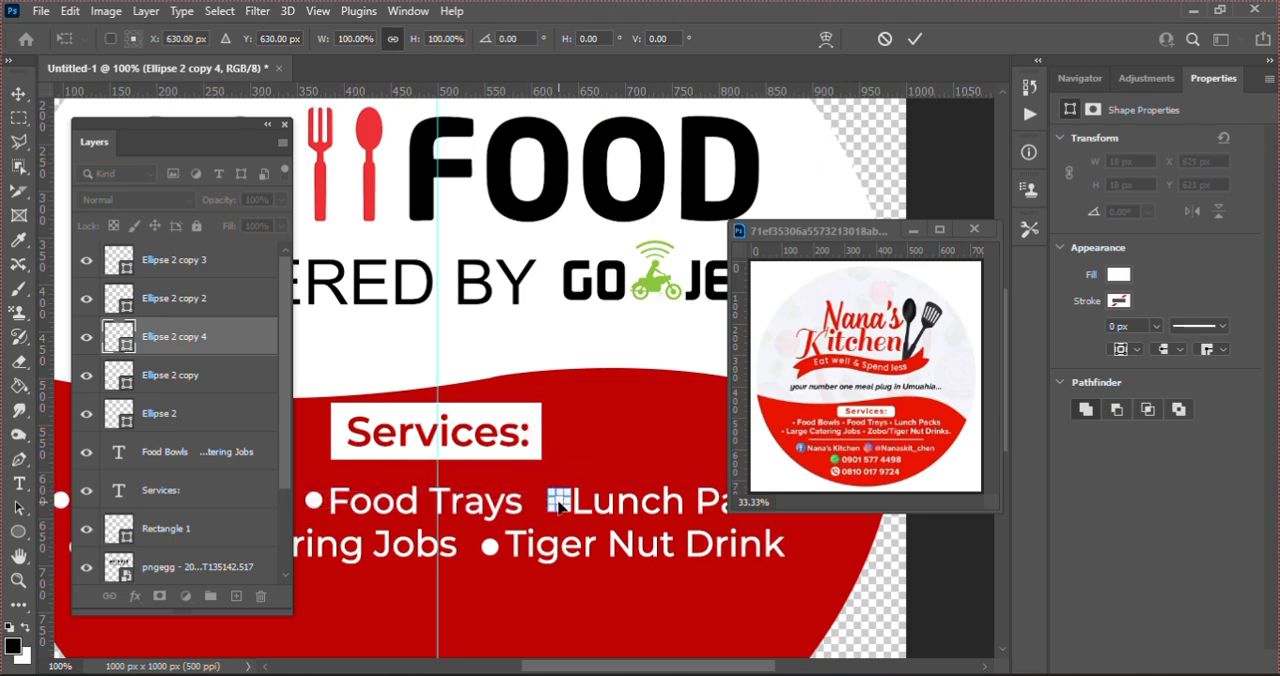
pyautogui.press('Down')
pyautogui.press('Return')
pyautogui.hotkey('ctrl', '0')
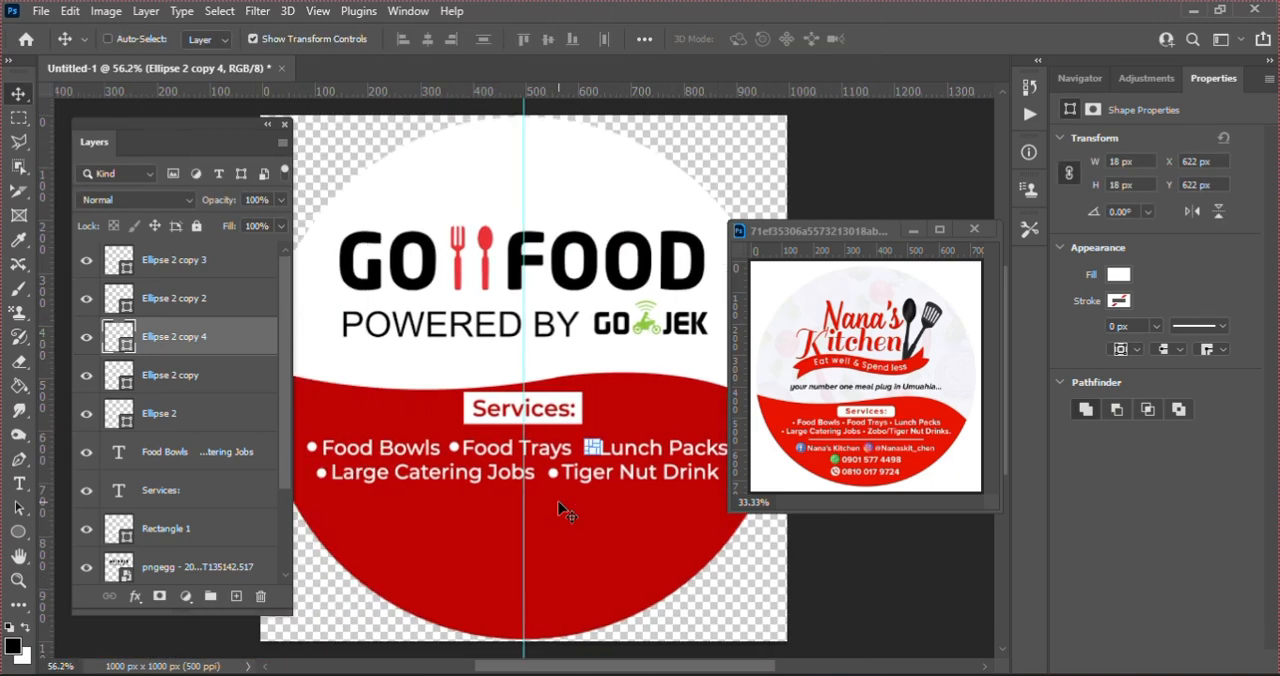
pyautogui.press('ctrl')
pyautogui.hotkey('ctrl', '-')
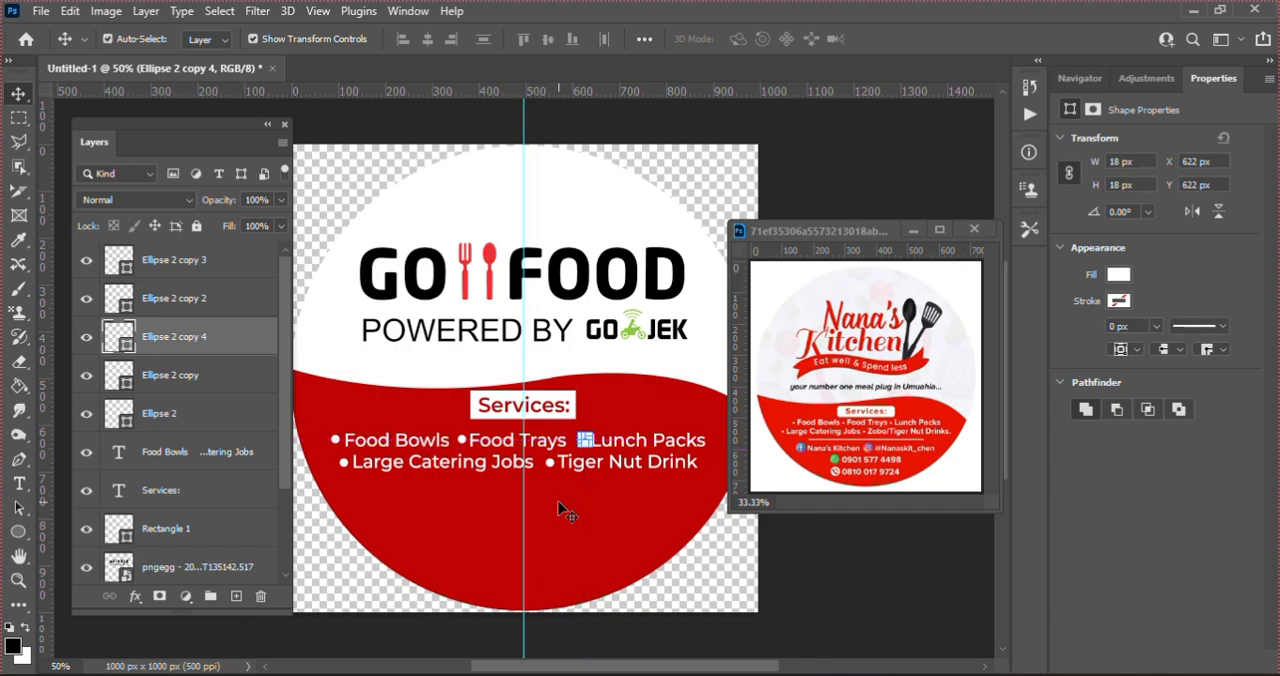
pyautogui.click(724, 573)
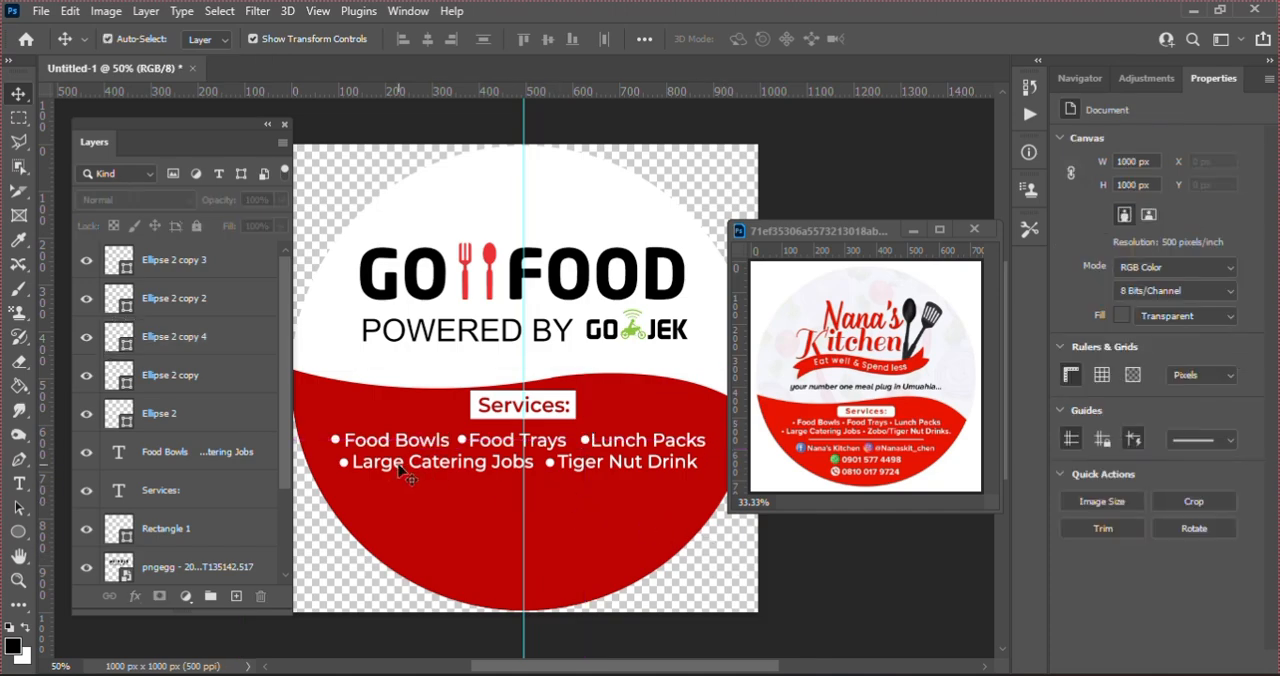
# Step: Draw a horizontal line about 552 px long and 1 px thick beneath the services list with the Line tool
pyautogui.click(18, 532)
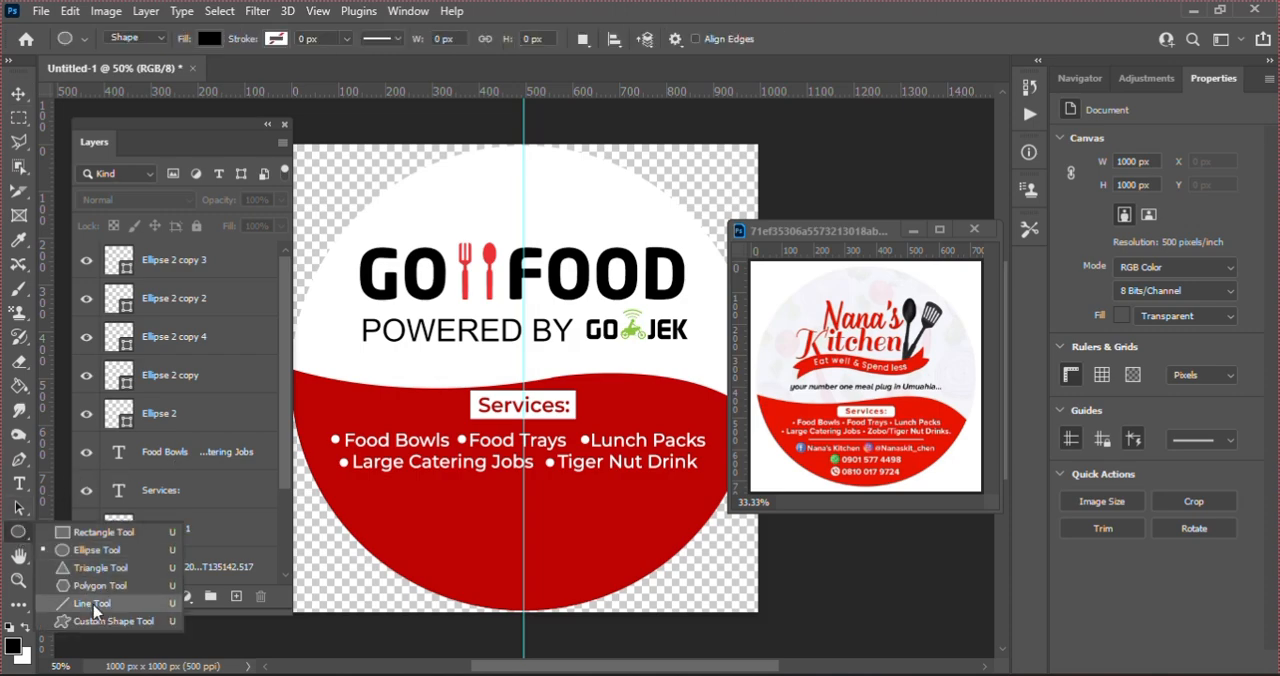
pyautogui.click(92, 604)
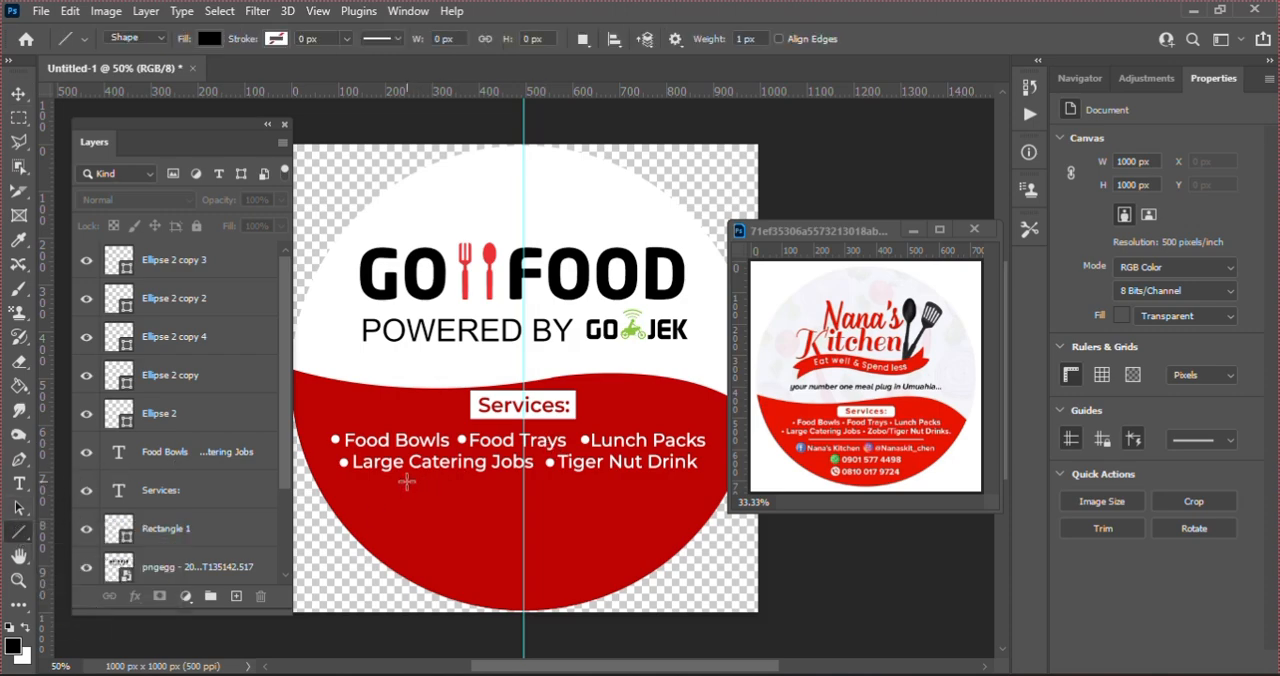
pyautogui.moveTo(404, 481); pyautogui.dragTo(648, 470)
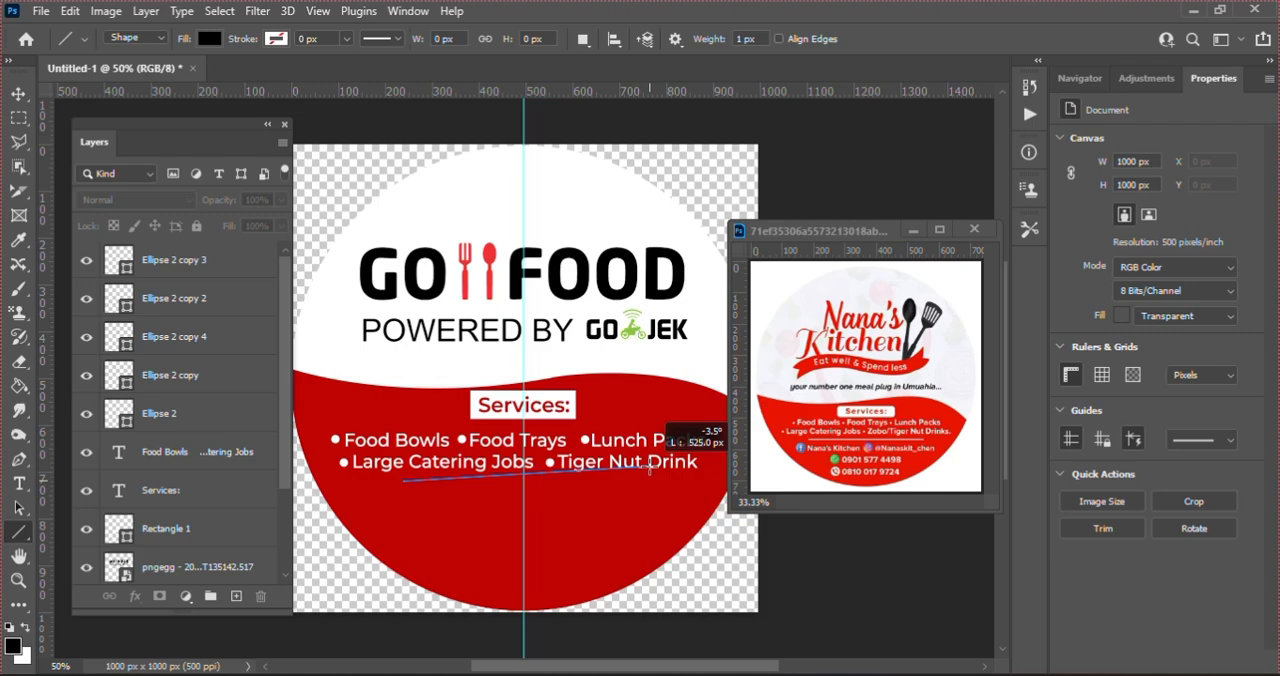
pyautogui.moveTo(650, 470); pyautogui.dragTo(661, 484)
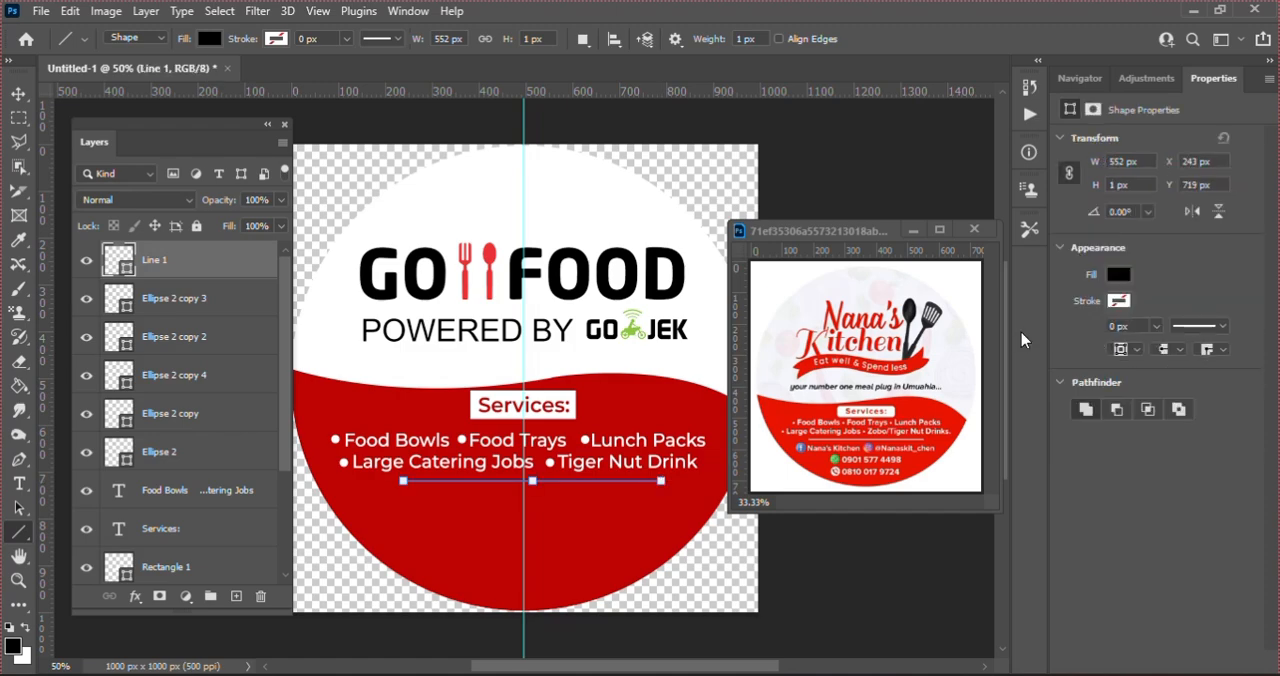
# Step: Give the divider line a white fill and a white 2 px stroke
pyautogui.click(1118, 275)
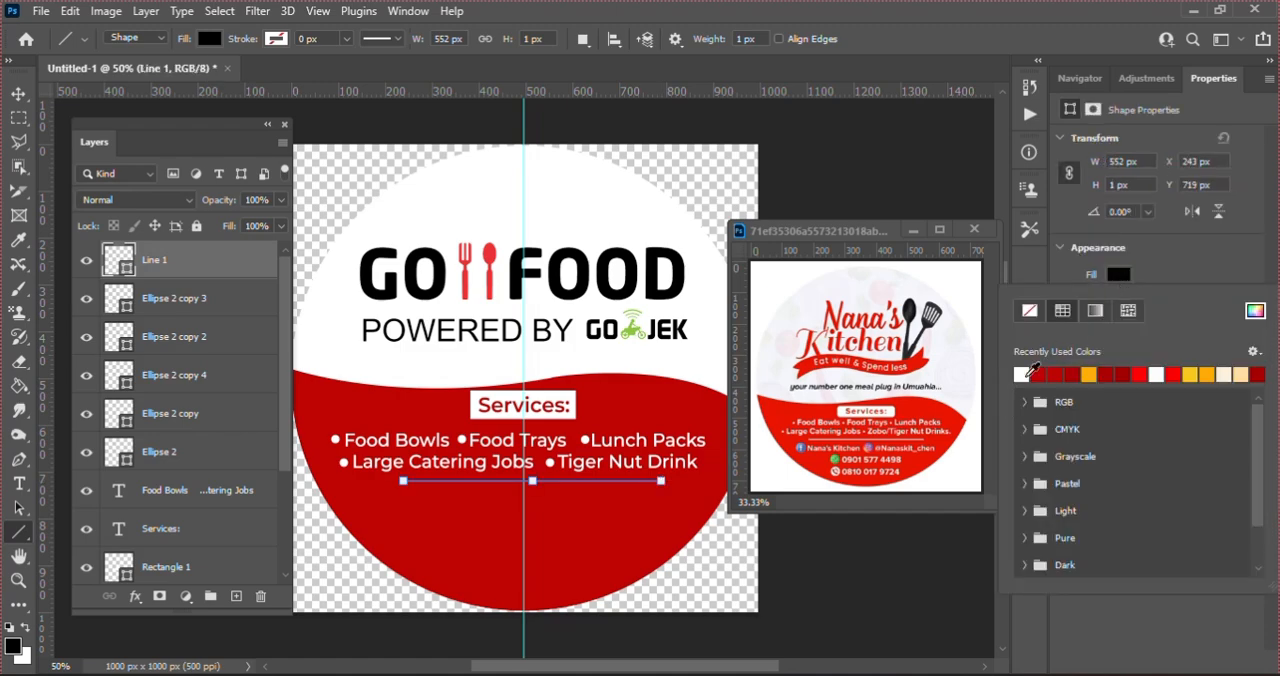
pyautogui.click(1022, 374)
pyautogui.click(1185, 252)
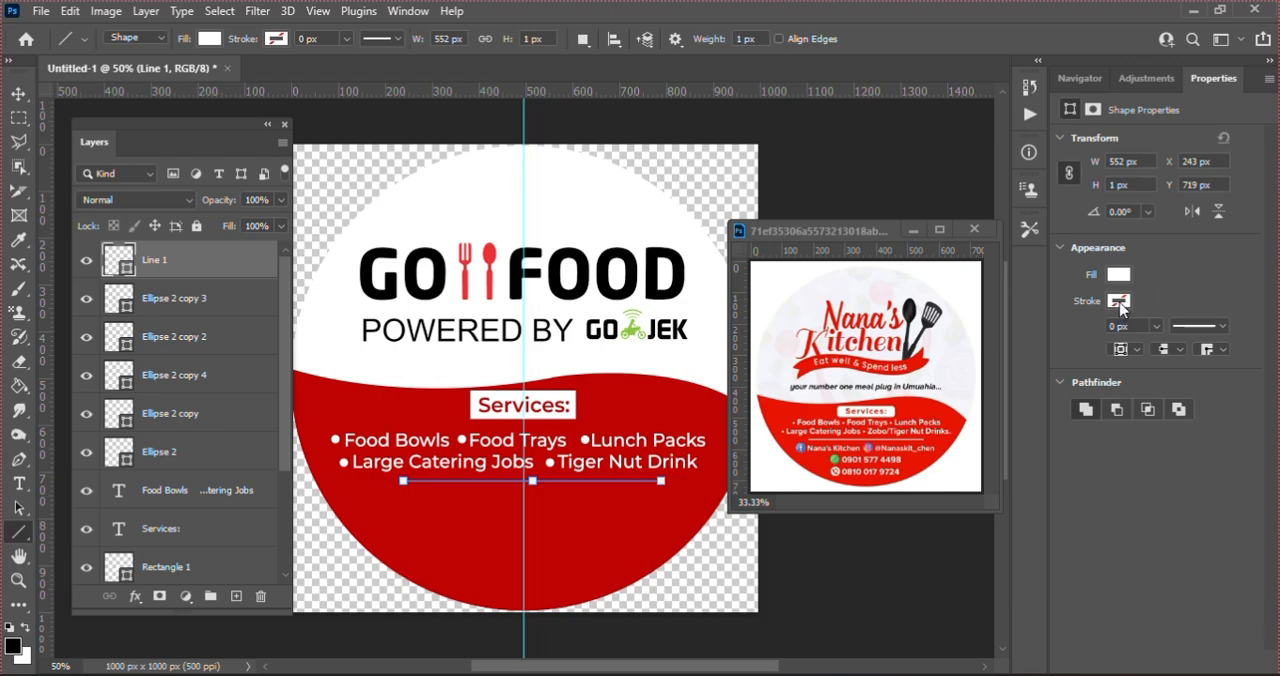
pyautogui.click(1119, 301)
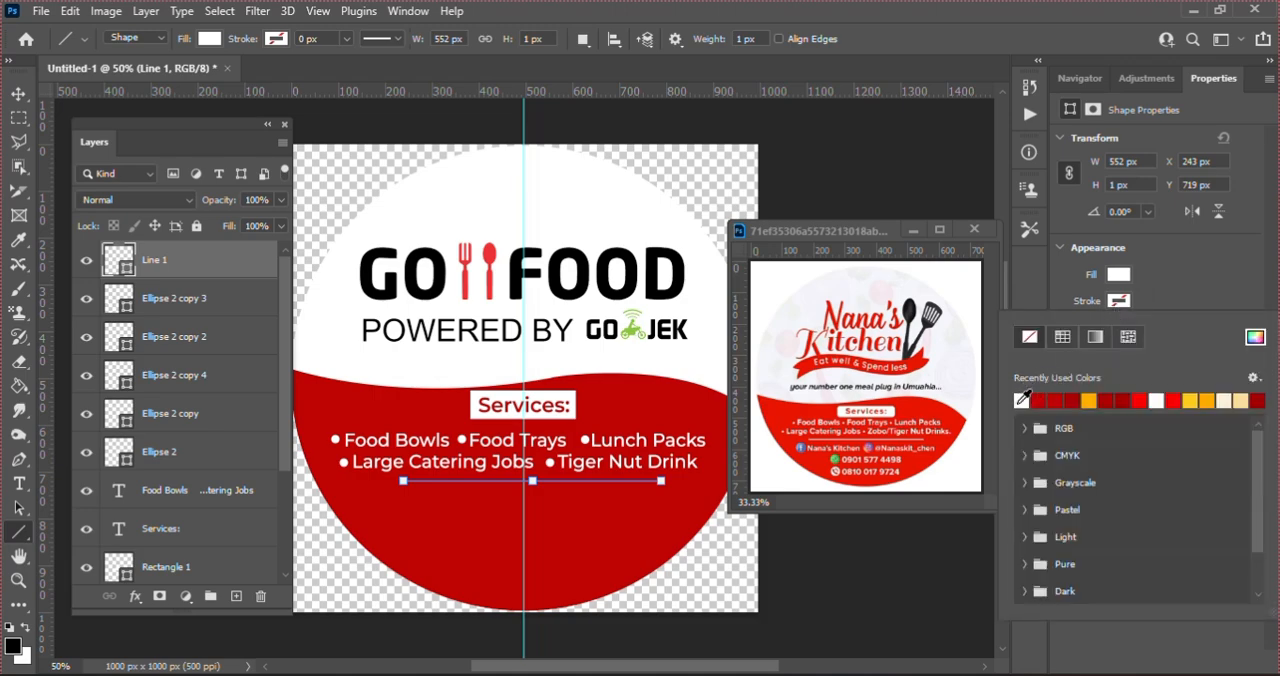
pyautogui.click(1062, 337)
pyautogui.click(1147, 316)
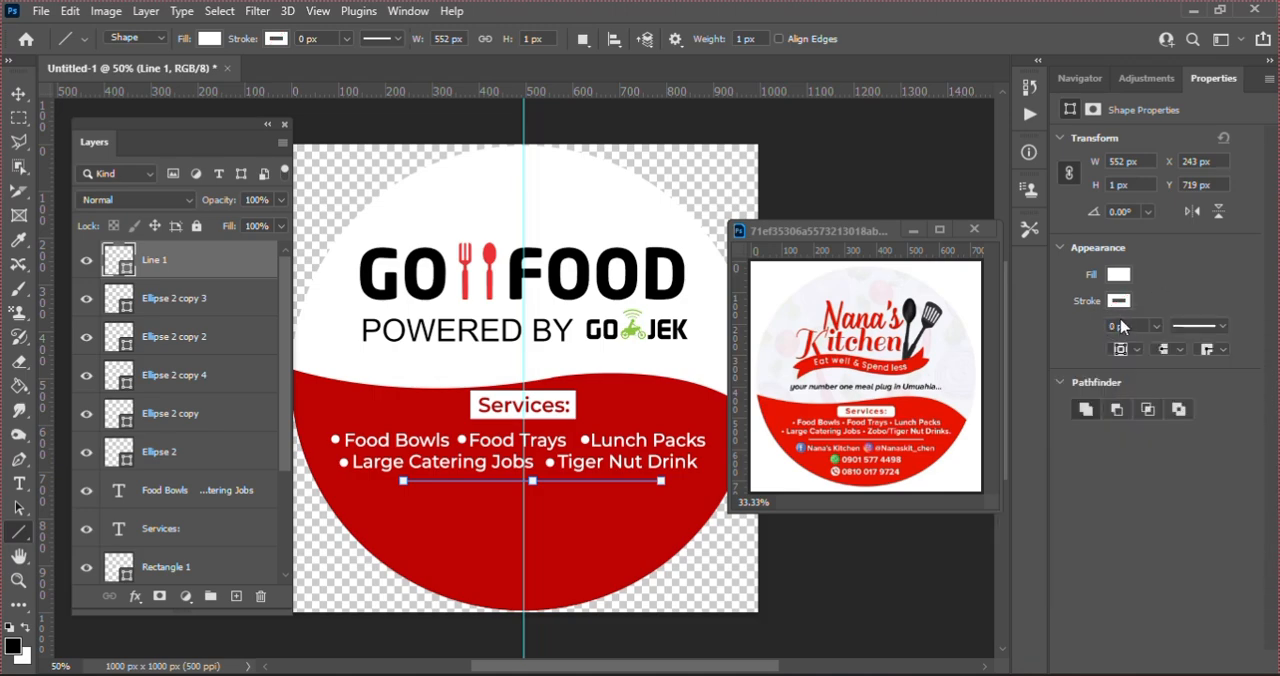
pyautogui.click(1116, 326)
pyautogui.write('2')
pyautogui.press('Return')
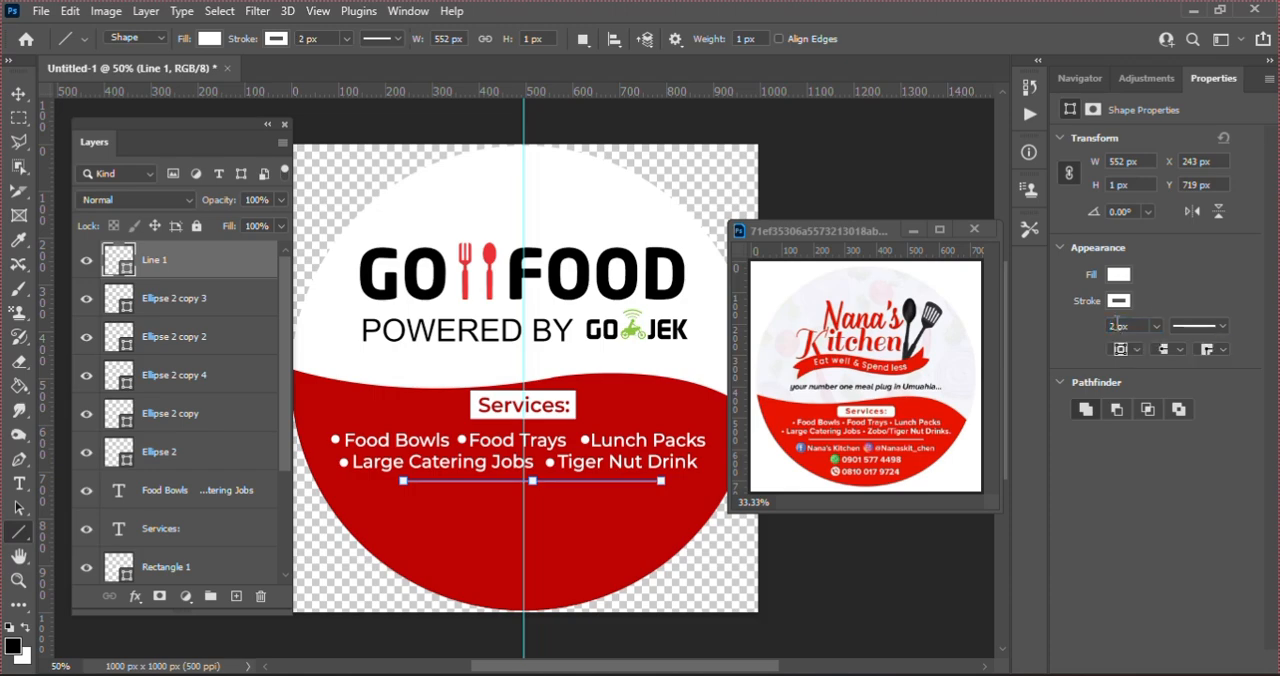
# Step: Nudge the divider line sideways until it is centred on the vertical guide, and deselect it
pyautogui.press('v')
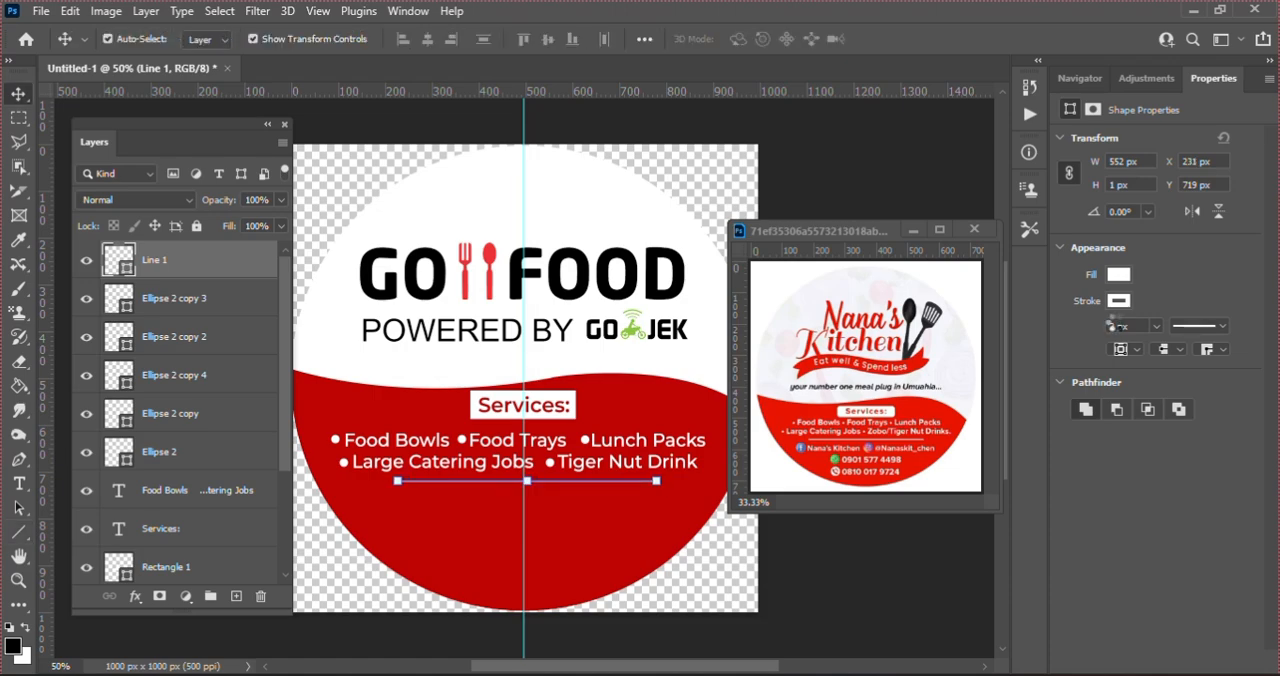
pyautogui.press('Left')
pyautogui.press('Left')
pyautogui.press('Left')
pyautogui.press('Left')
pyautogui.press('Left')
pyautogui.press('Left')
pyautogui.press('Left')
pyautogui.press('Left')
pyautogui.press('Left')
pyautogui.press('Left')
pyautogui.press('Left')
pyautogui.press('Left')
pyautogui.click(858, 562)
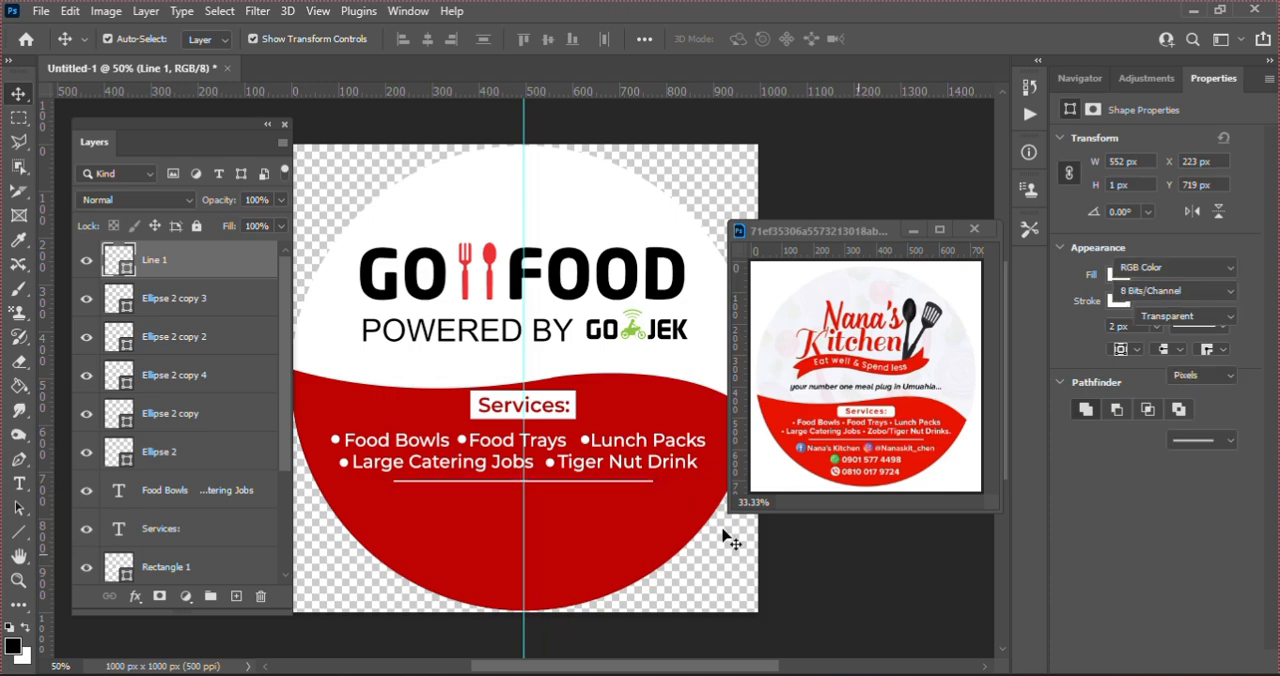
# Step: Duplicate the two-line services text and place the copy below the divider line
pyautogui.click(596, 466)
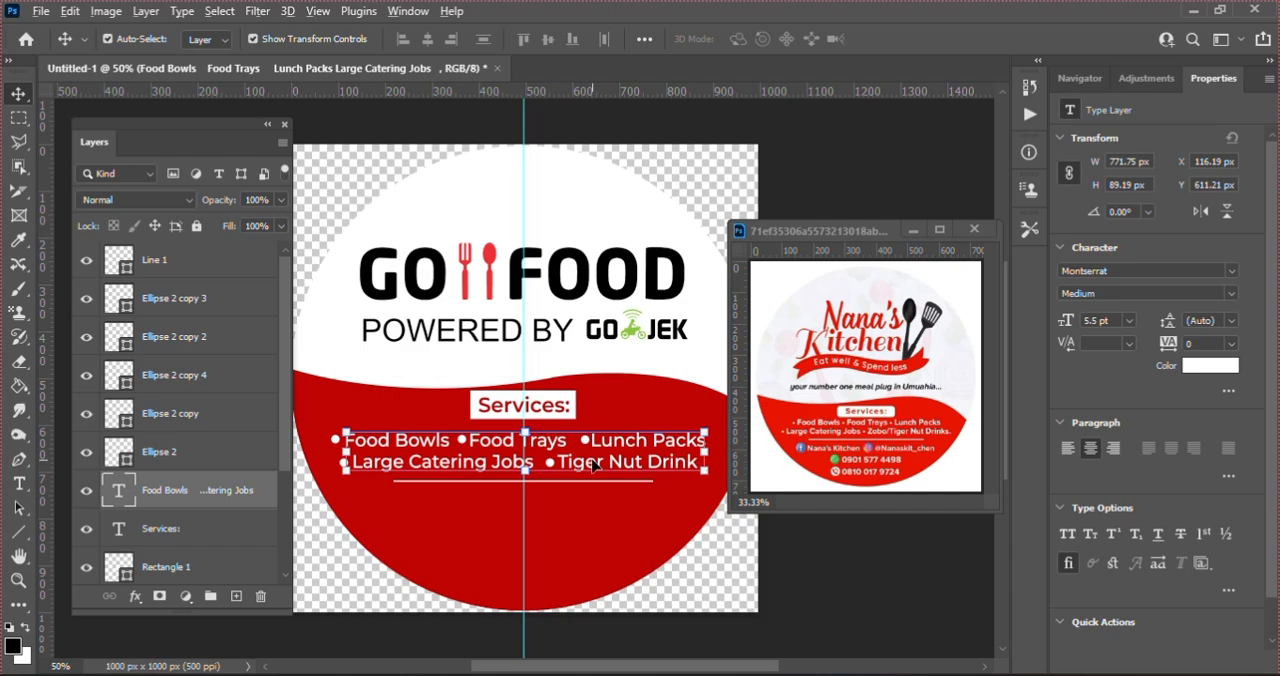
pyautogui.press('Right')
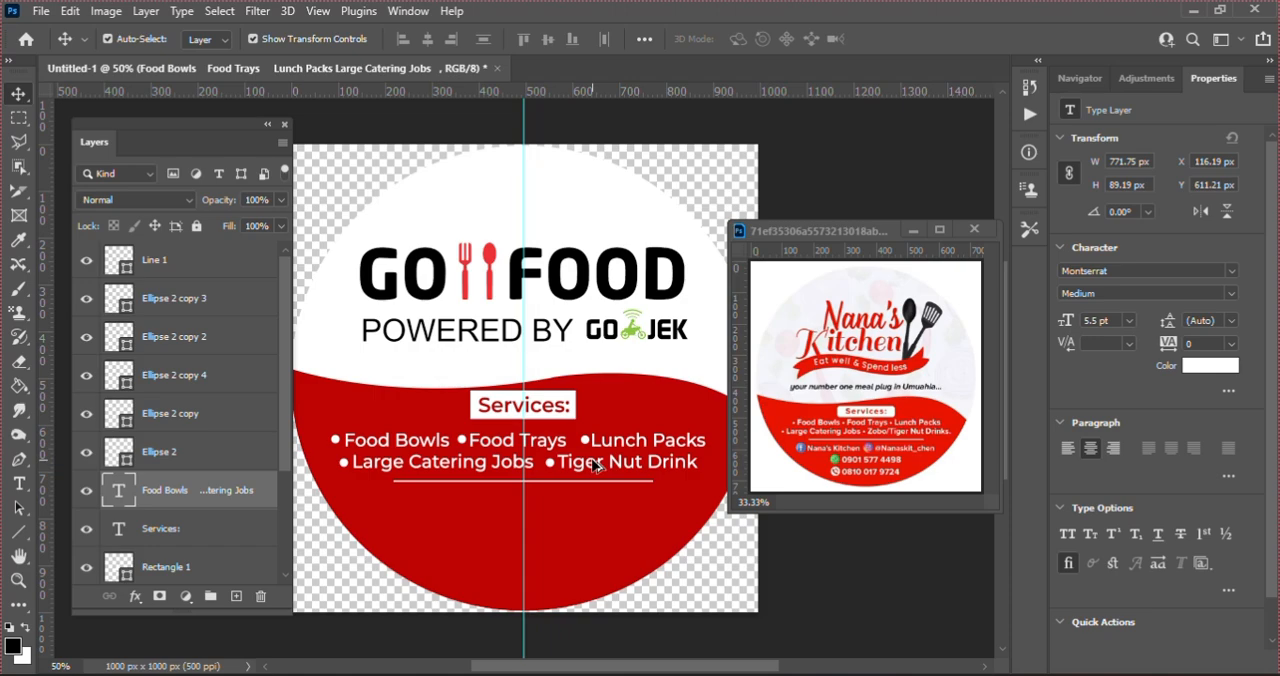
pyautogui.moveTo(594, 465); pyautogui.dragTo(591, 536)
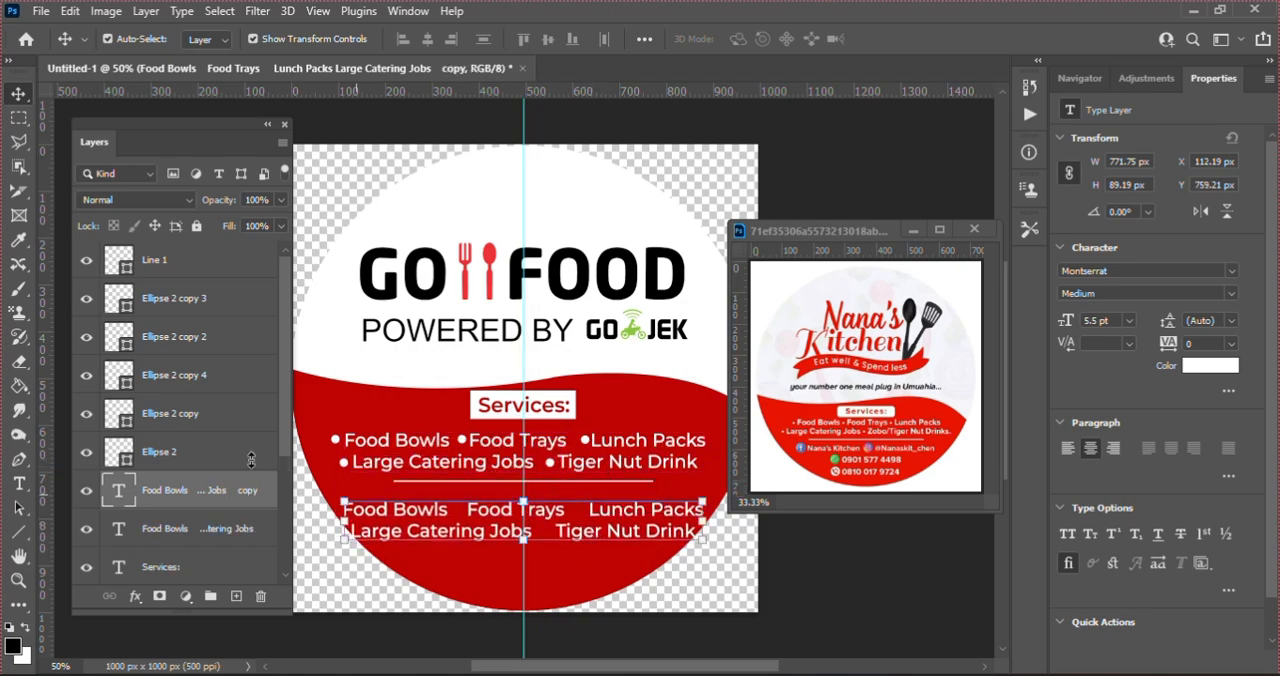
# Step: Replace the copied services text below the divider line with "Gofood" and commit the edit
pyautogui.doubleClick(117, 488)
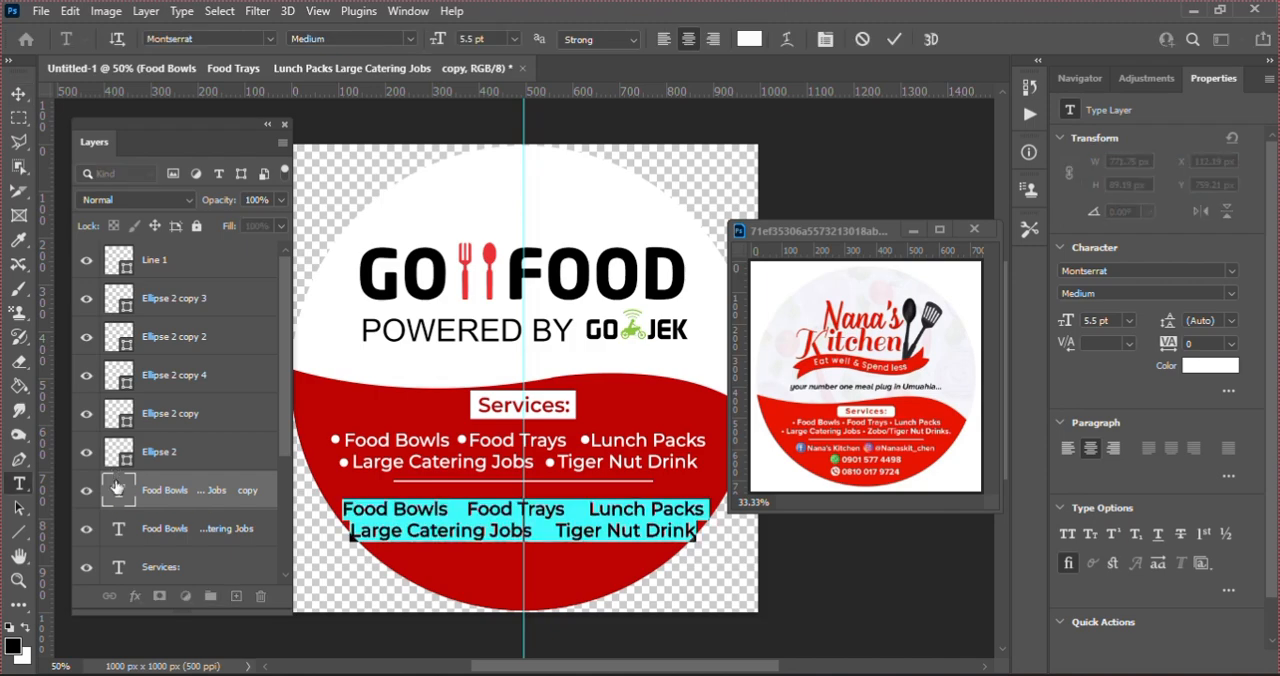
pyautogui.press('BackSpace')
pyautogui.write('Go')
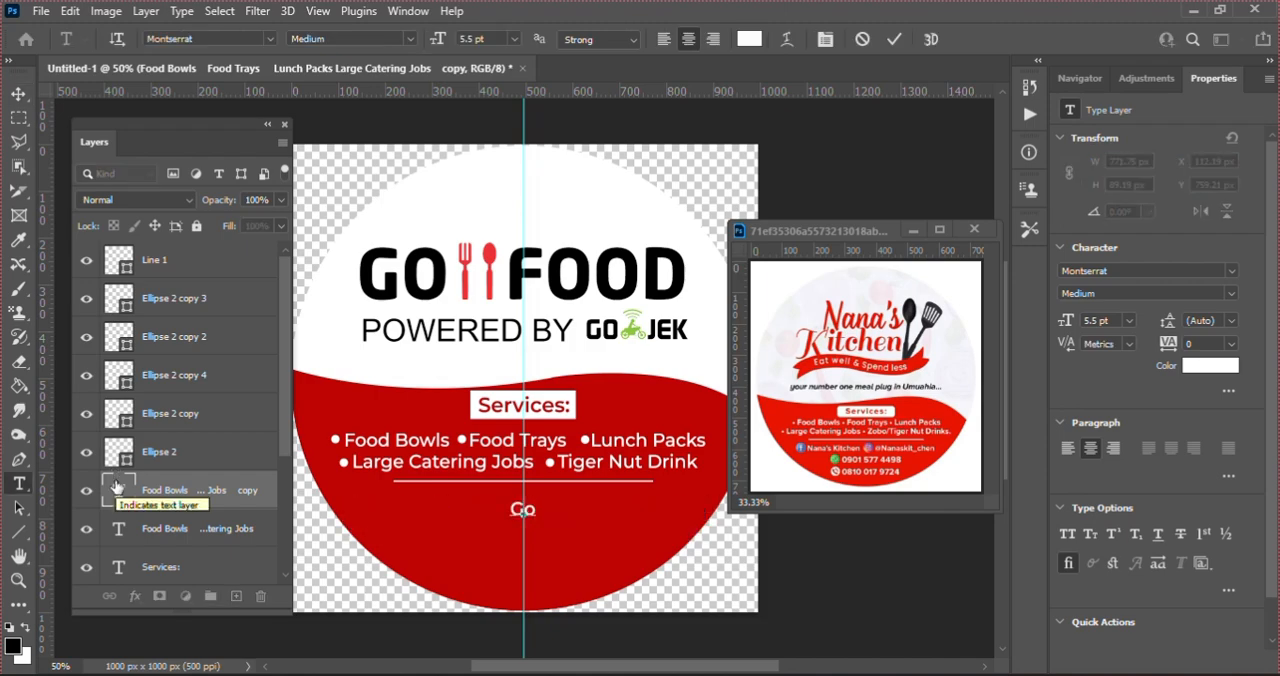
pyautogui.write('foo')
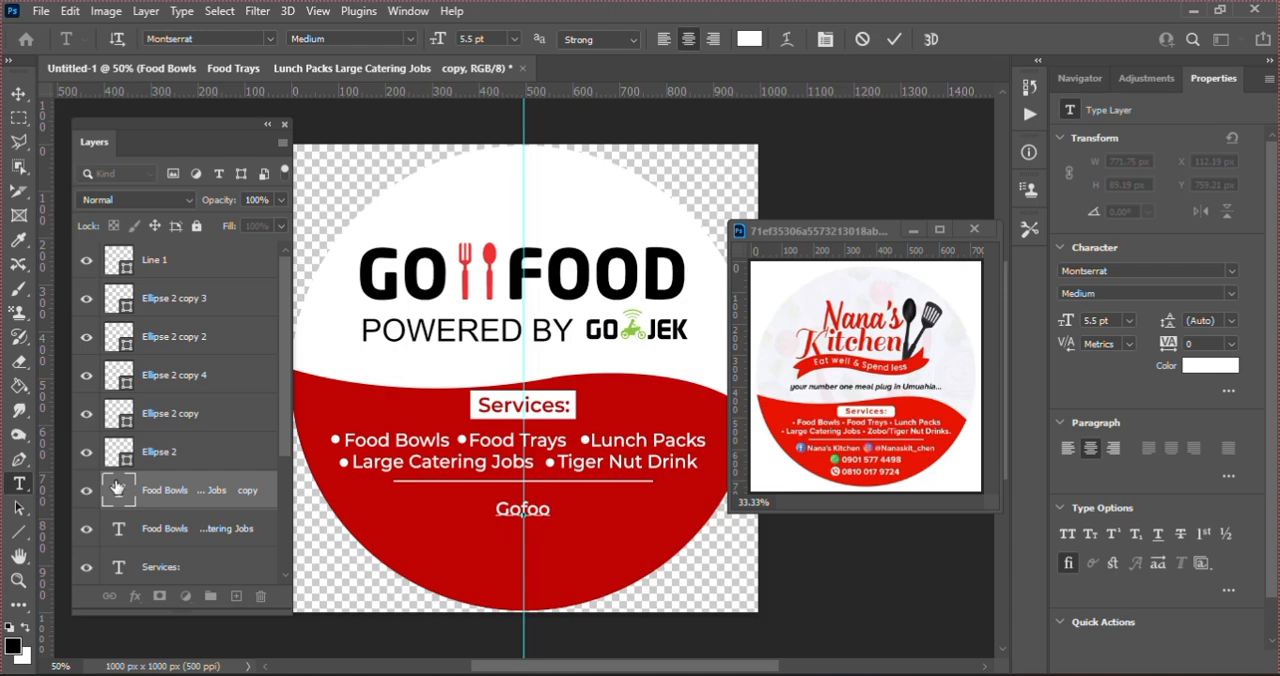
pyautogui.write('d')
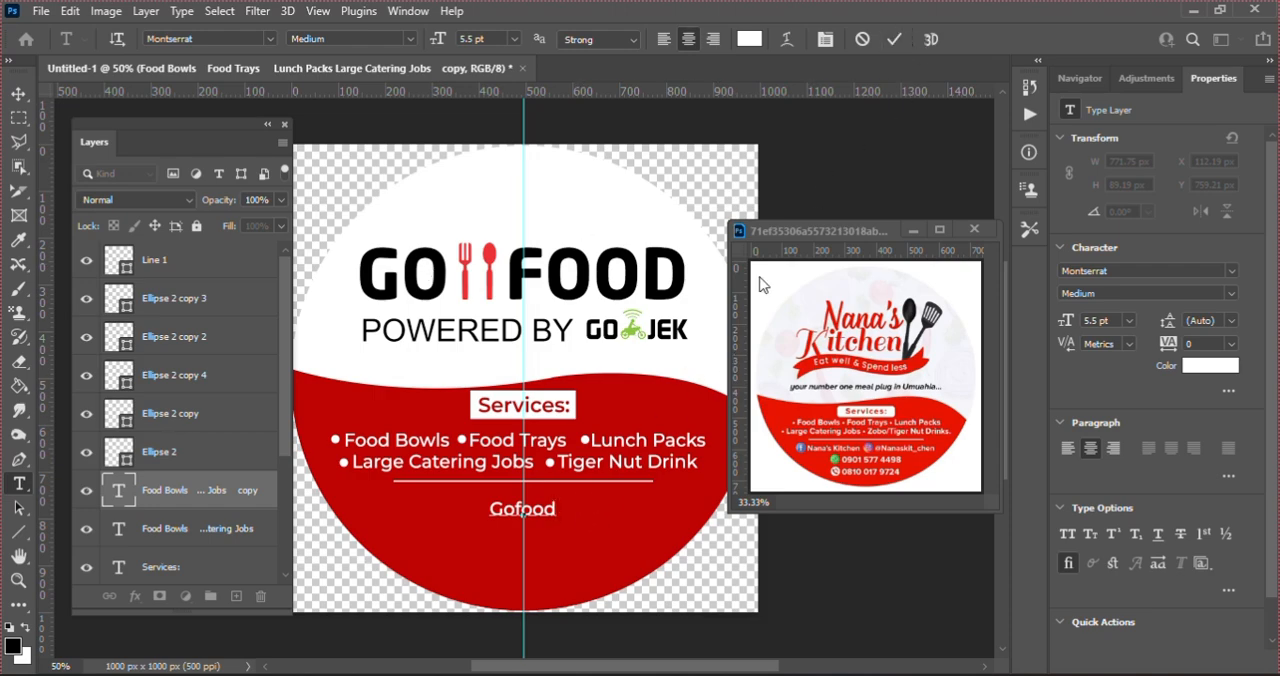
pyautogui.click(894, 39)
pyautogui.press('v')
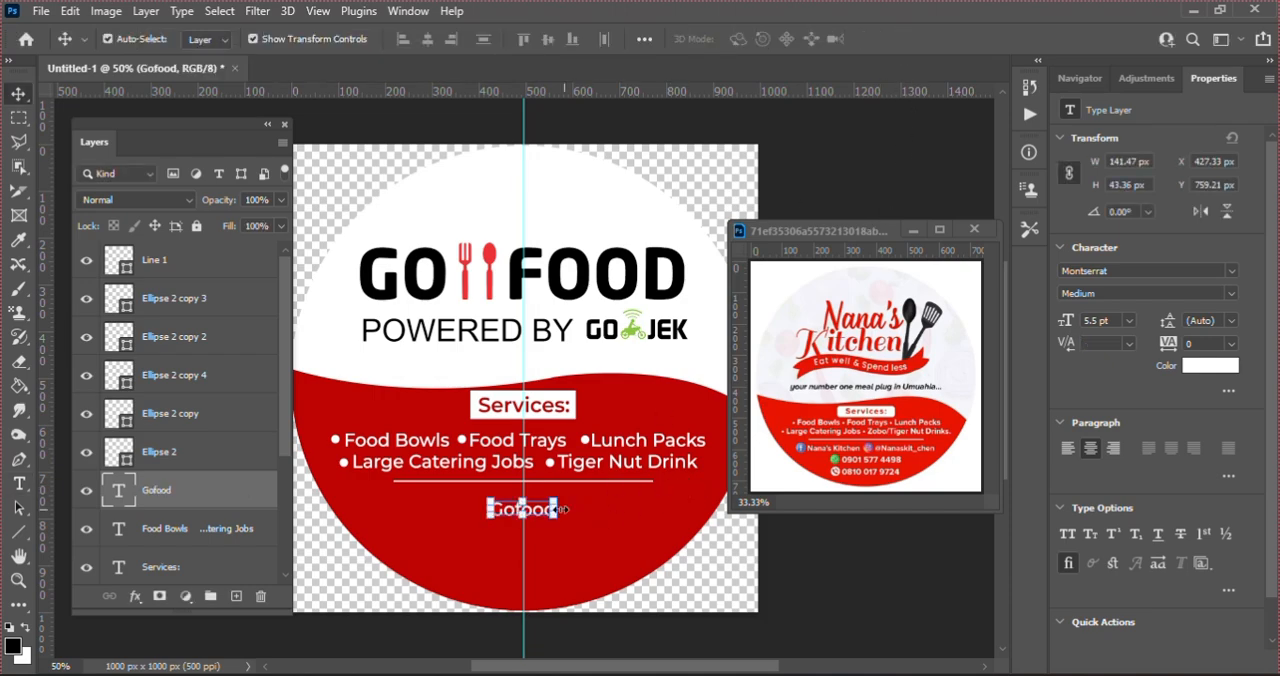
# Step: Duplicate the Gofood text just below itself and replace the copy's wording with the business's contact phone number
pyautogui.moveTo(537, 511); pyautogui.dragTo(538, 544)
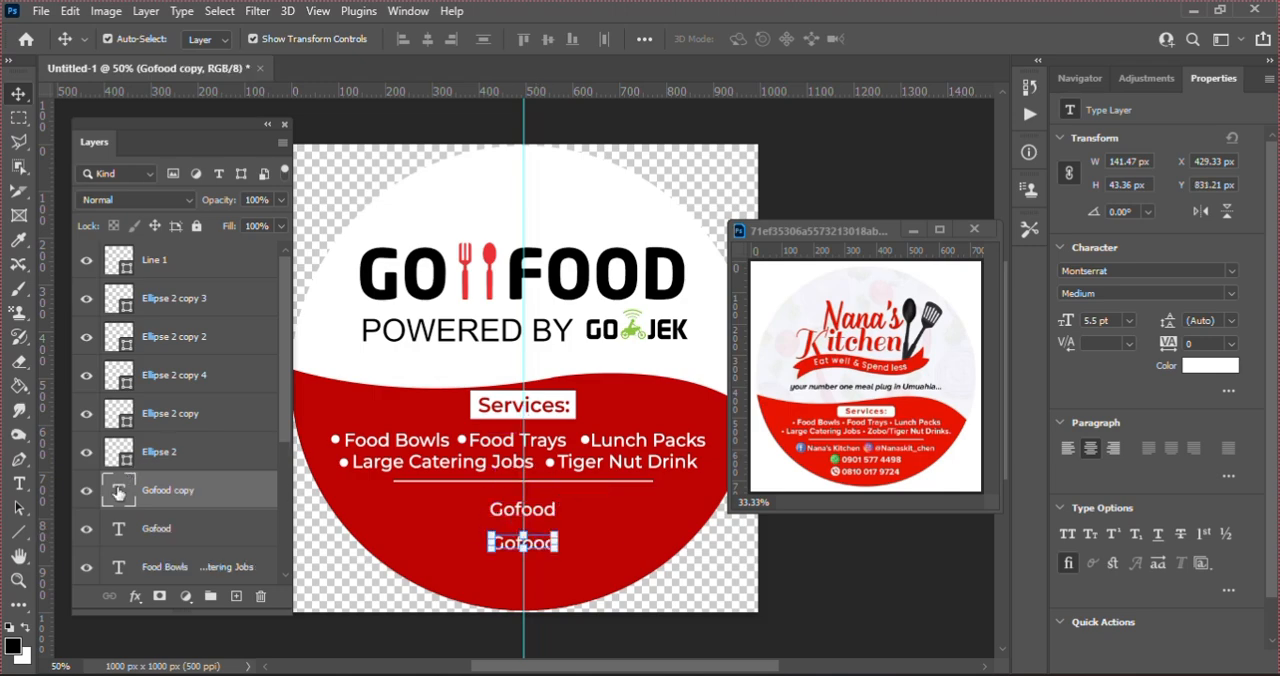
pyautogui.doubleClick(118, 490)
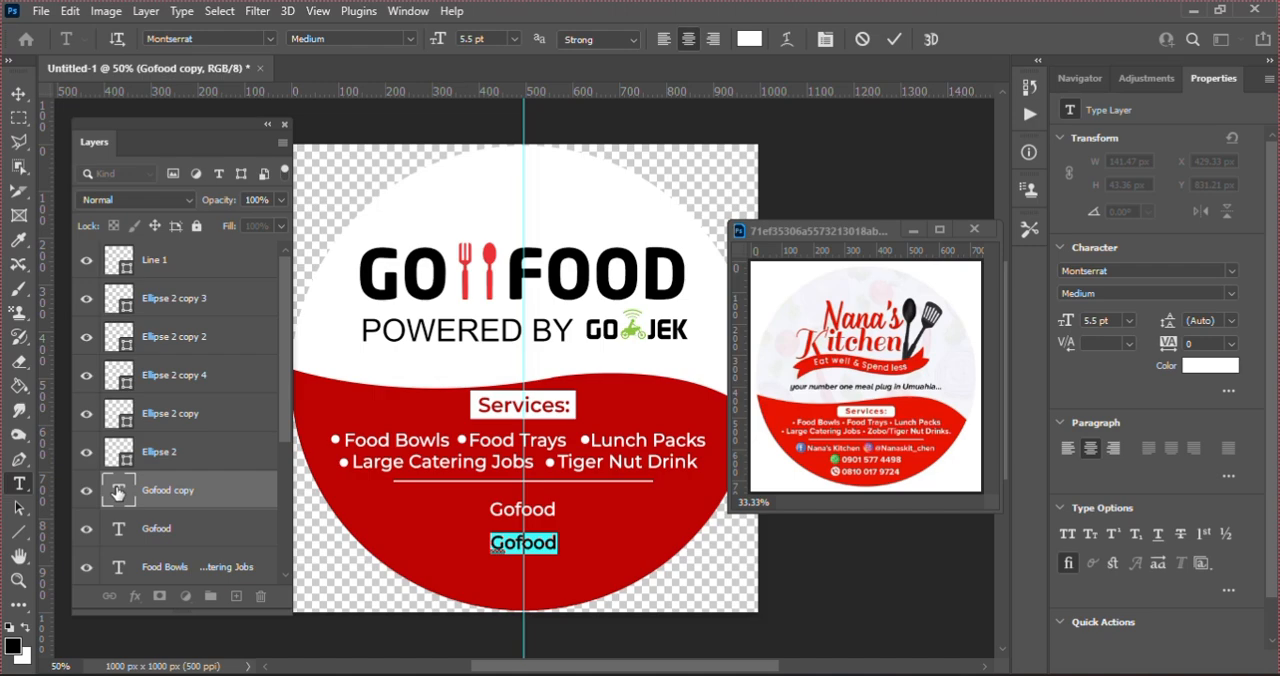
pyautogui.press('BackSpace')
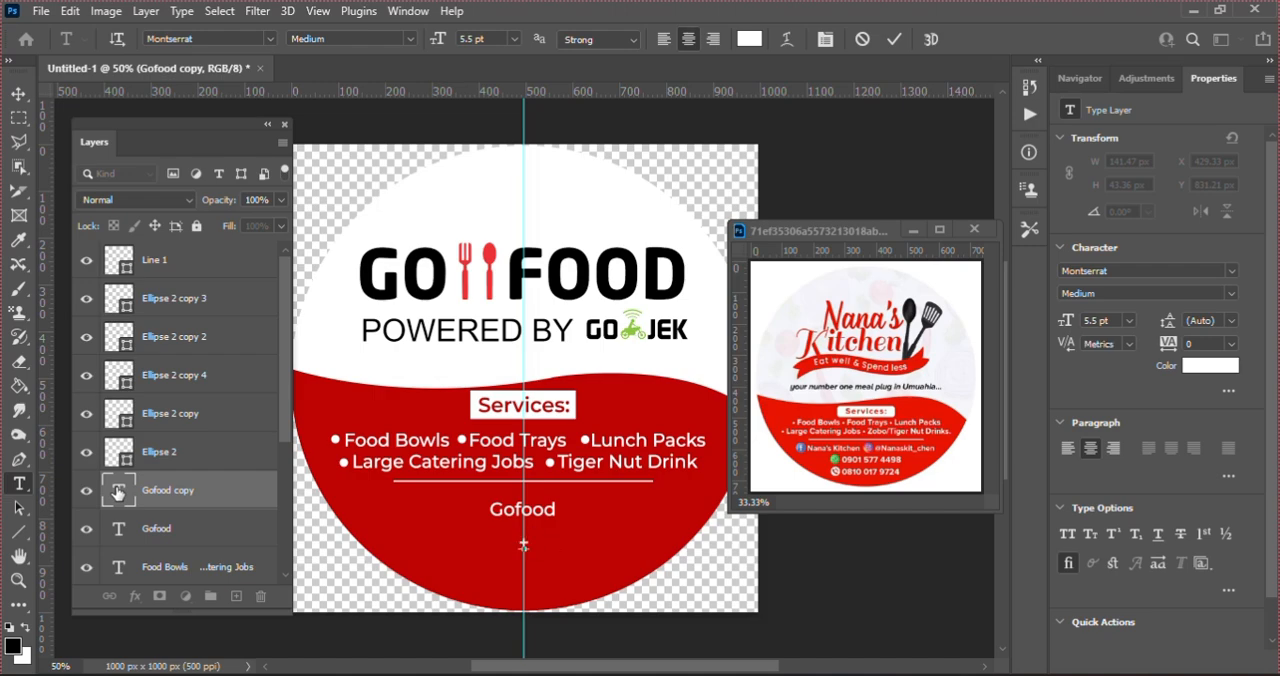
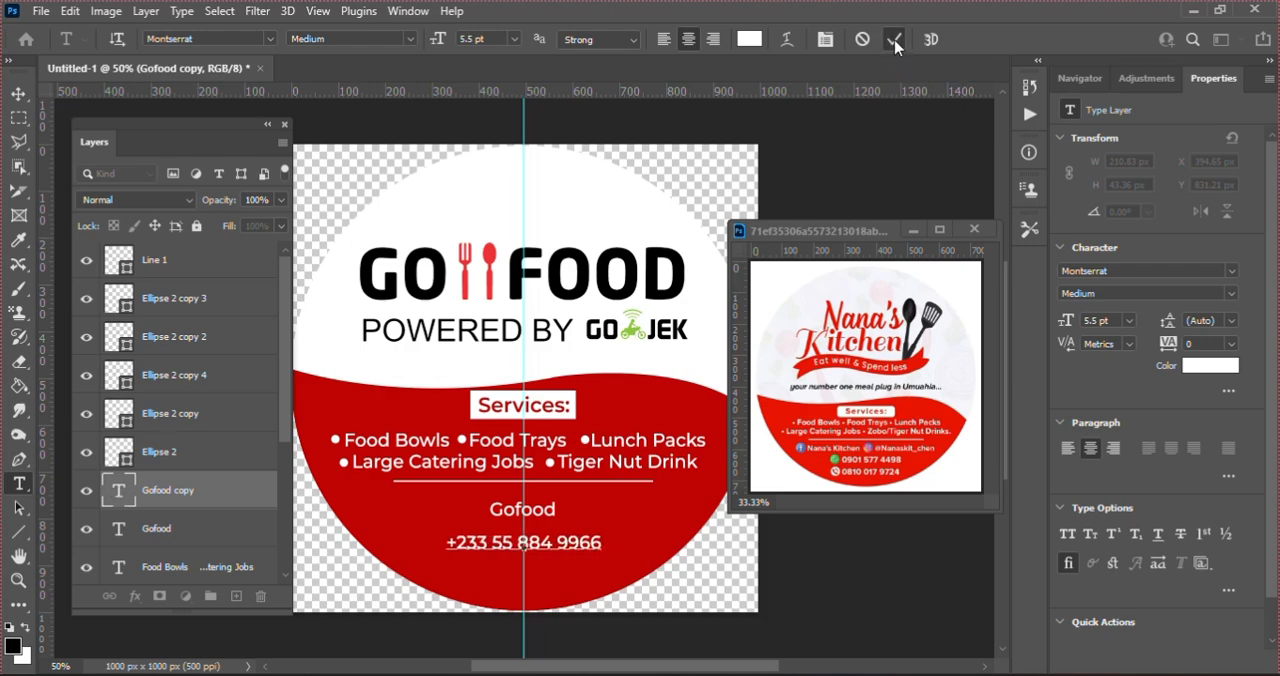
pyautogui.hotkey('ctrl', 'a')
pyautogui.hotkey('ctrl', 'Return')
pyautogui.press('v')
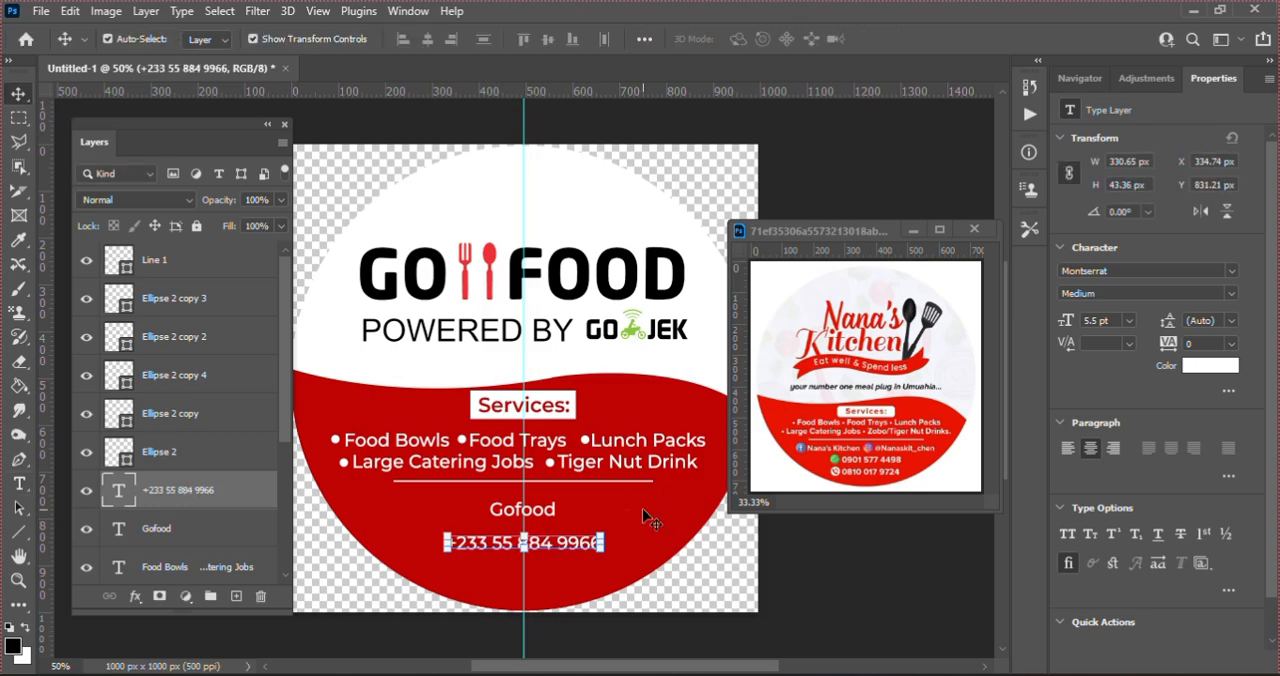
# Step: Select the Gofood text layer and switch to the Social Media Vectors folder in File Explorer
pyautogui.click(522, 512)
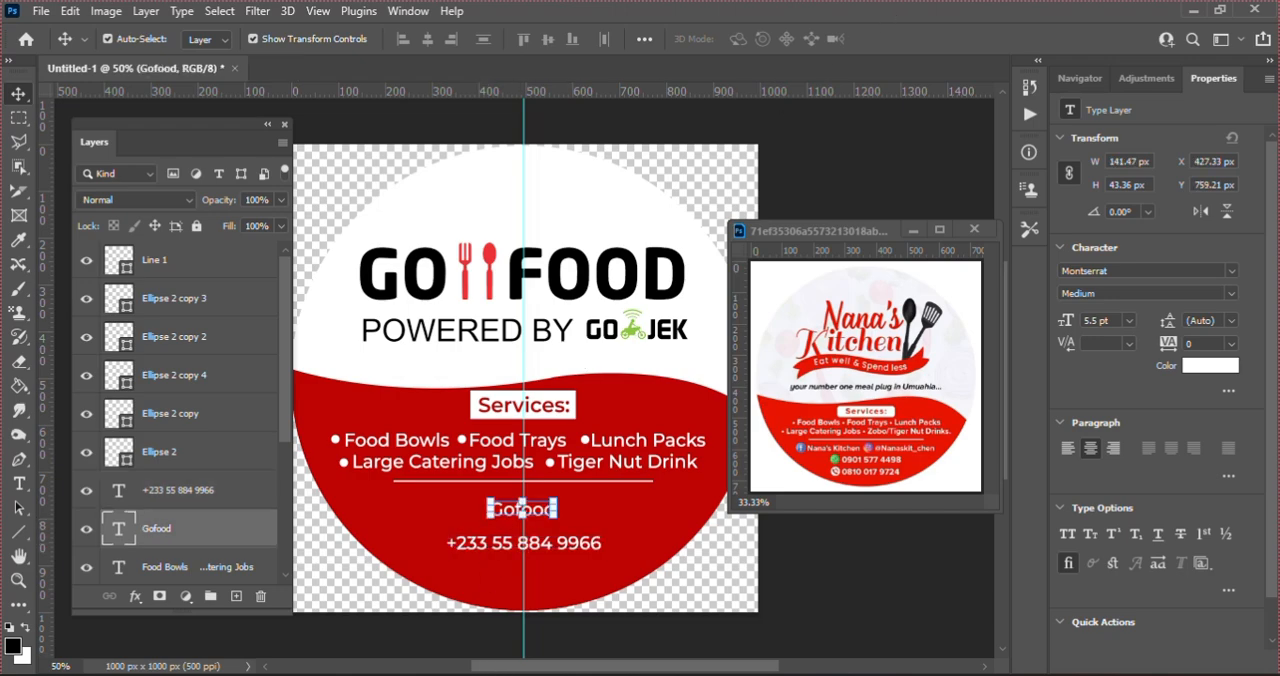
pyautogui.click(516, 675)
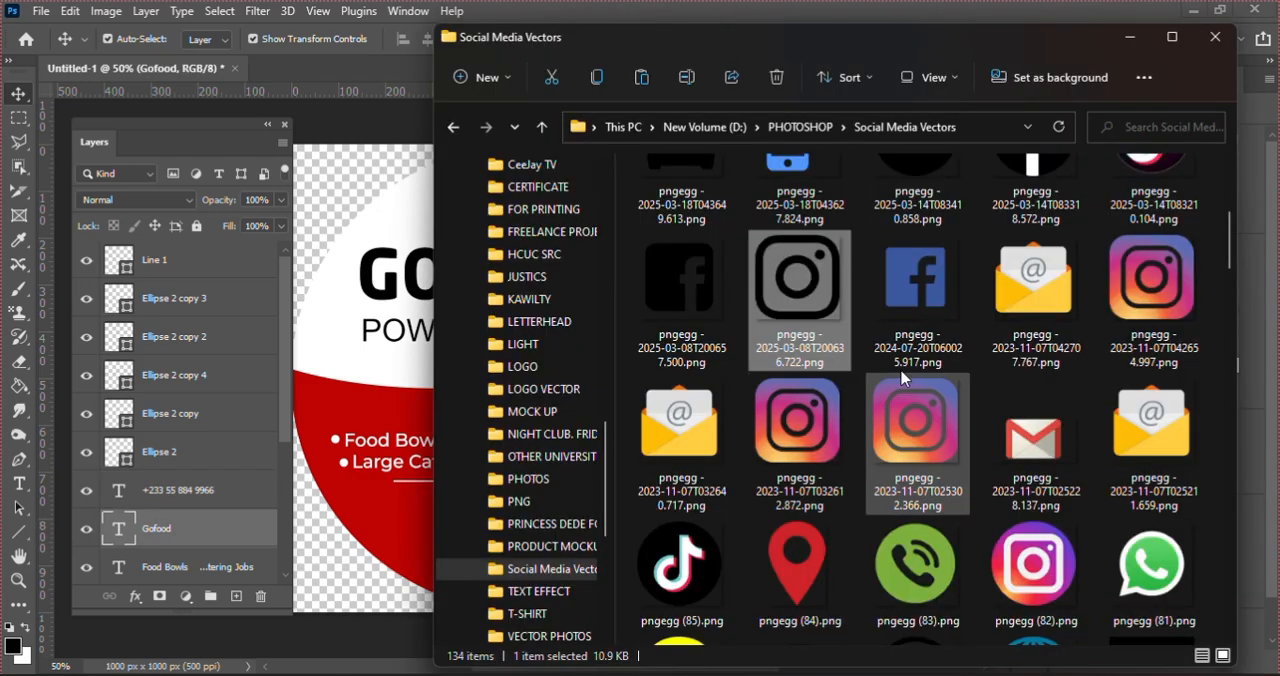
pyautogui.click(792, 443)
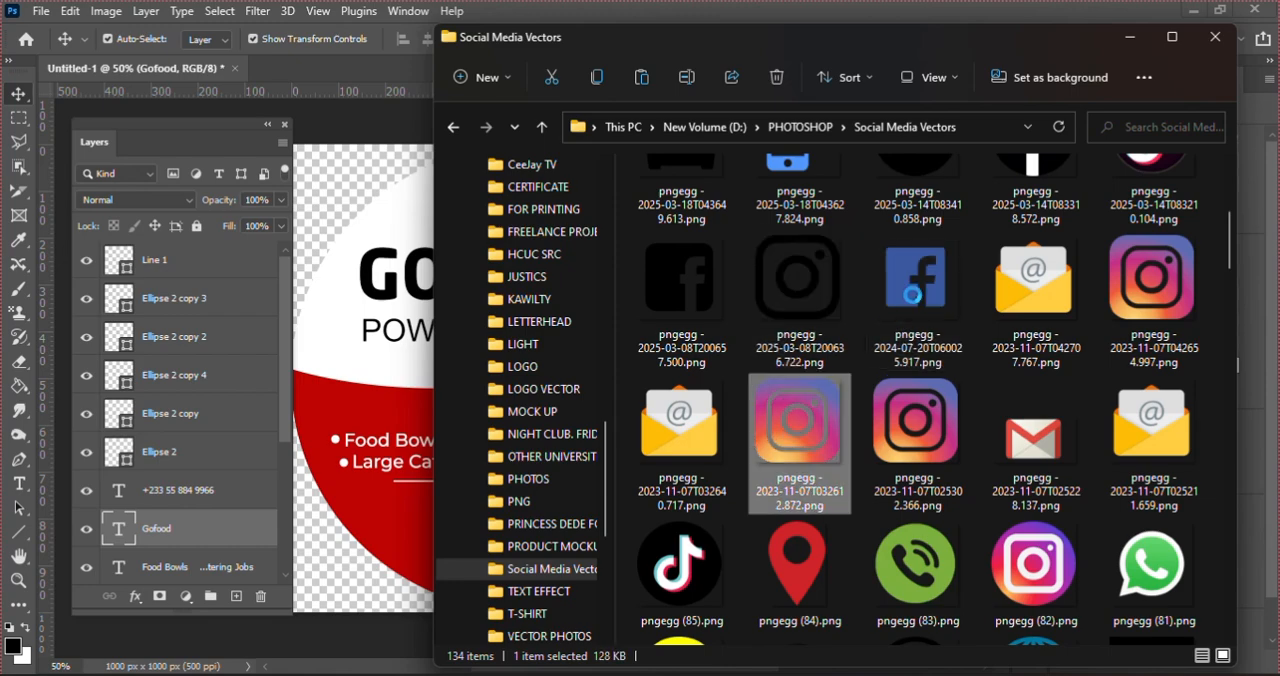
pyautogui.keyDown('ctrl'); pyautogui.click(926, 267); pyautogui.keyUp('ctrl')
pyautogui.moveTo(926, 267); pyautogui.dragTo(846, 282)
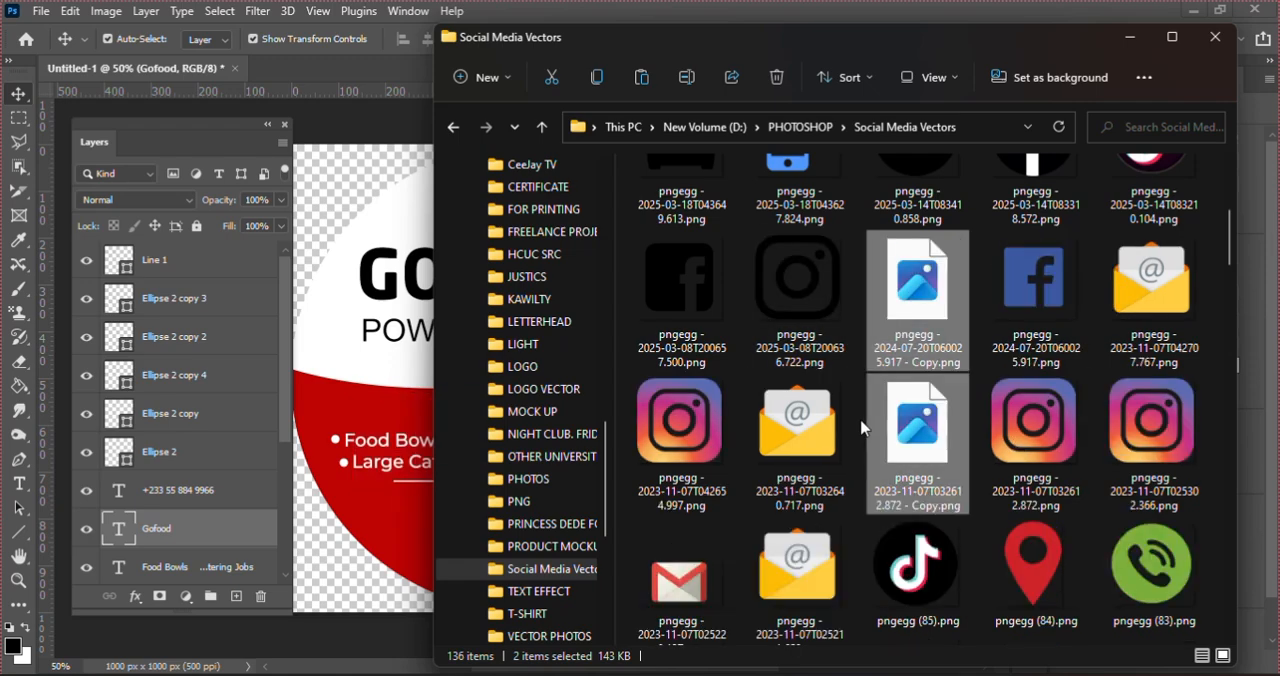
pyautogui.press('Delete')
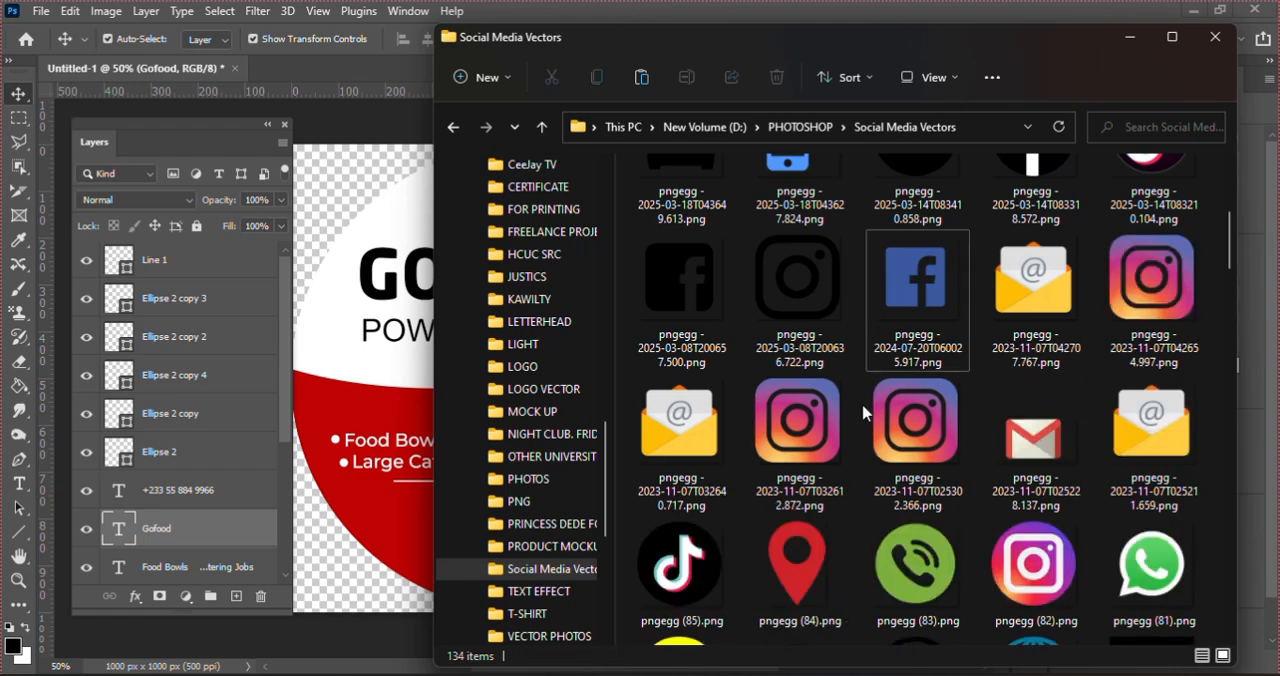
# Step: Place the coloured Instagram, blue Facebook and green phone (pngegg (83).png) icons together into the sticker document
pyautogui.click(812, 422)
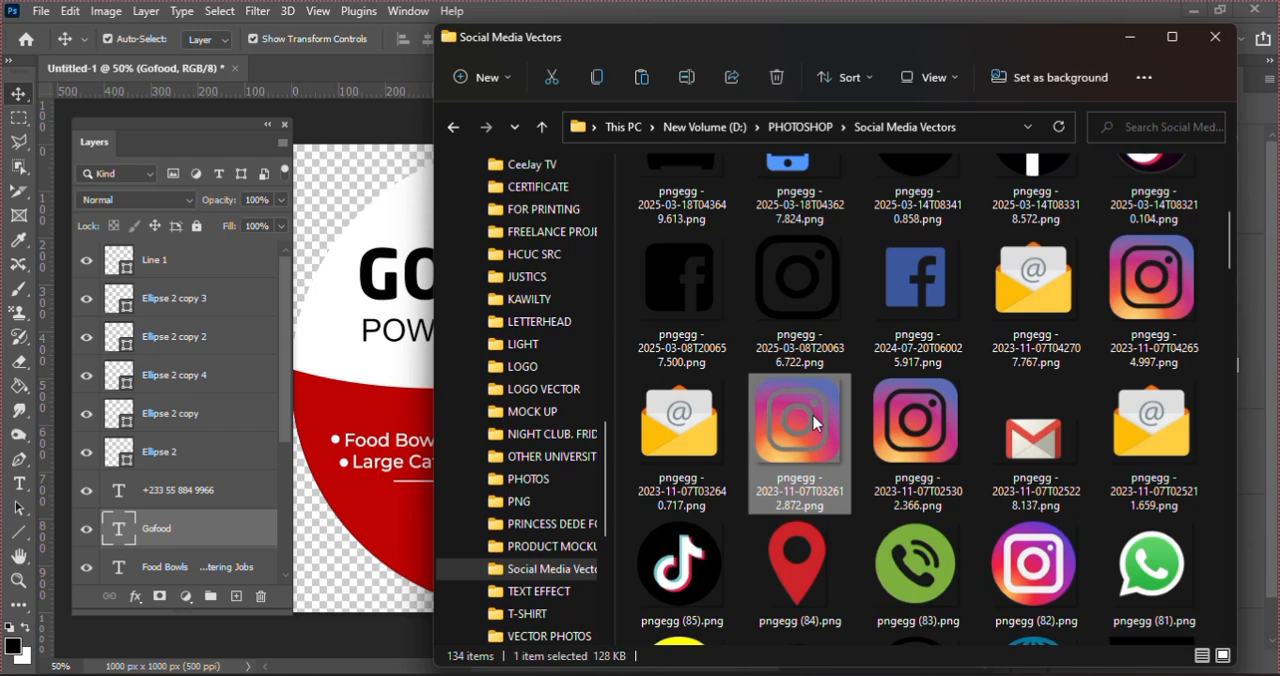
pyautogui.keyDown('ctrl'); pyautogui.click(905, 312); pyautogui.keyUp('ctrl')
pyautogui.keyDown('ctrl'); pyautogui.click(905, 570); pyautogui.keyUp('ctrl')
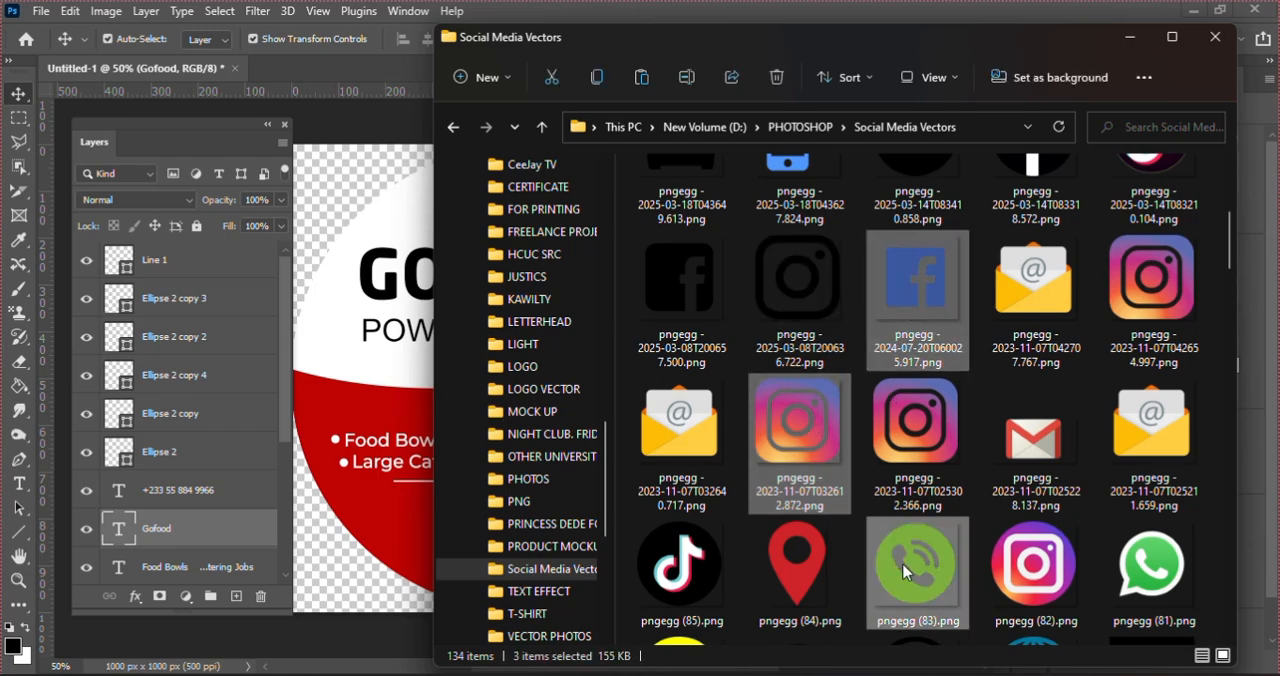
pyautogui.moveTo(905, 570); pyautogui.dragTo(395, 502)
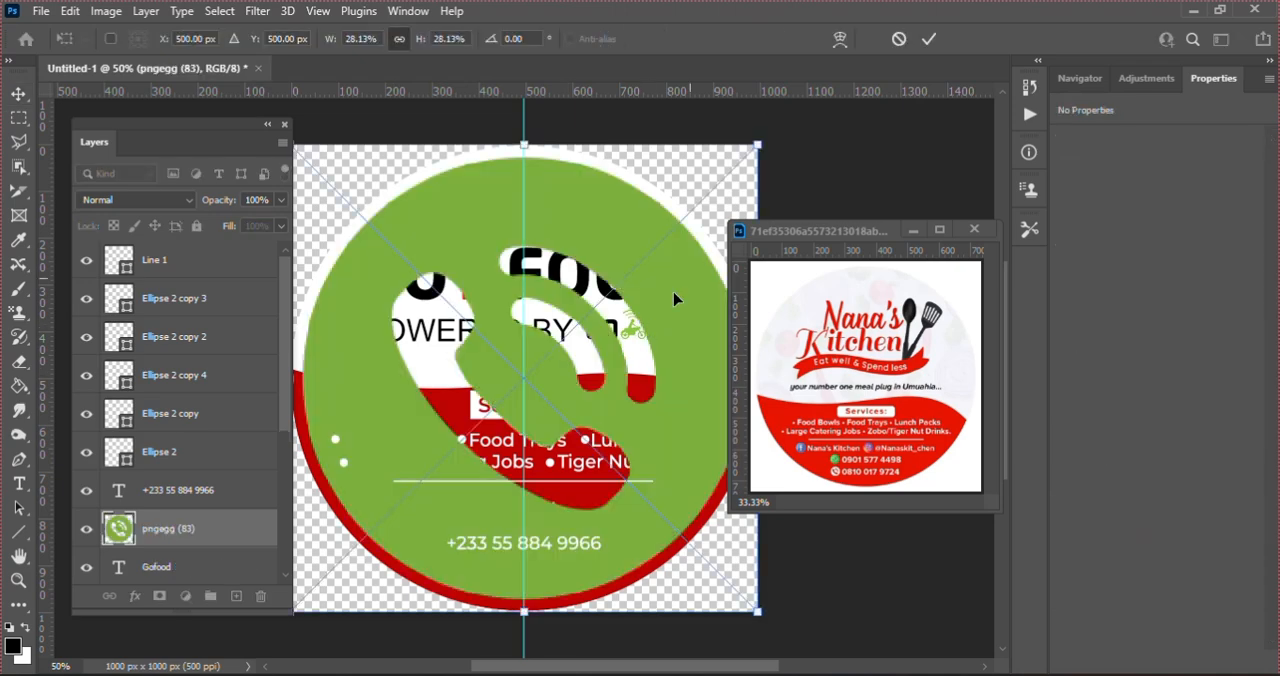
# Step: Scale the green phone icon down to about 0.76% and position it directly before the phone number
pyautogui.moveTo(757, 145); pyautogui.dragTo(415, 486)
pyautogui.moveTo(400, 530); pyautogui.dragTo(470, 513)
pyautogui.moveTo(485, 473); pyautogui.dragTo(416, 537)
pyautogui.press('Right')
pyautogui.press('Right')
pyautogui.press('Right')
pyautogui.press('Right')
pyautogui.press('Right')
pyautogui.press('Right')
pyautogui.press('Right')
pyautogui.press('Right')
pyautogui.press('Right')
pyautogui.press('Right')
pyautogui.press('Right')
pyautogui.press('Right')
pyautogui.press('Right')
pyautogui.press('Right')
pyautogui.press('Right')
pyautogui.press('Right')
pyautogui.press('Right')
pyautogui.press('Right')
pyautogui.press('Right')
pyautogui.press('Right')
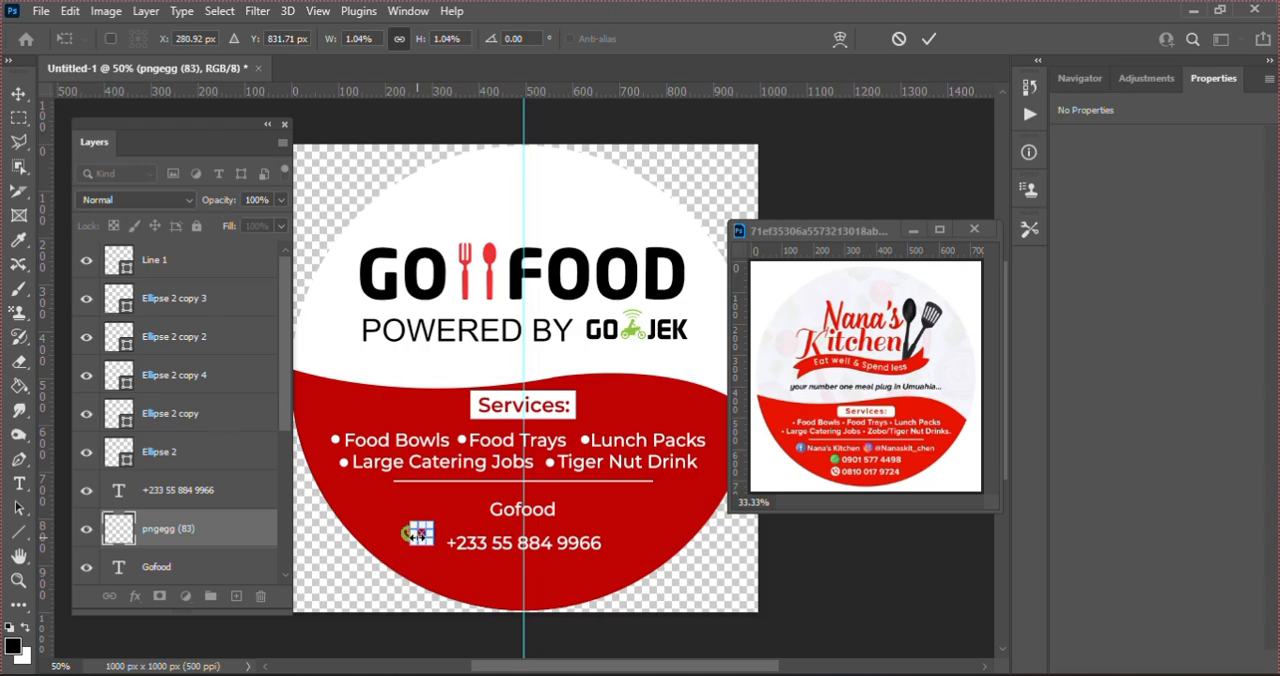
pyautogui.press('Right')
pyautogui.press('Right')
pyautogui.press('Right')
pyautogui.press('Right')
pyautogui.press('Down')
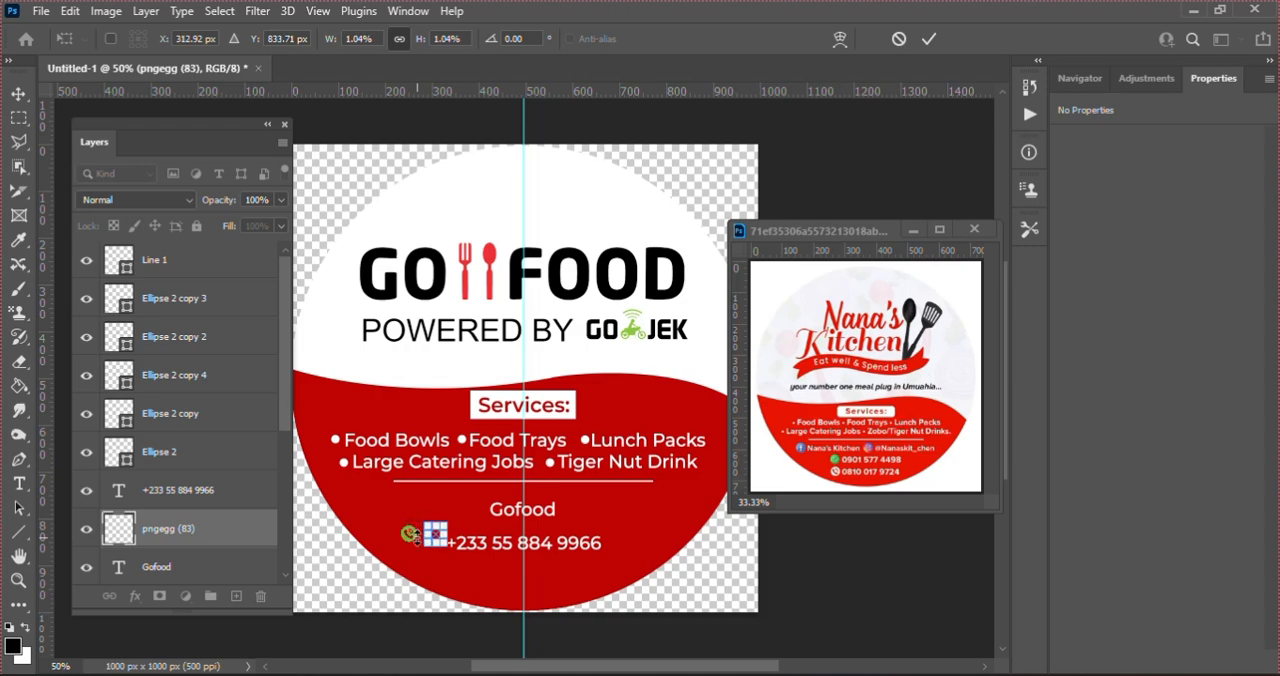
pyautogui.press('Down')
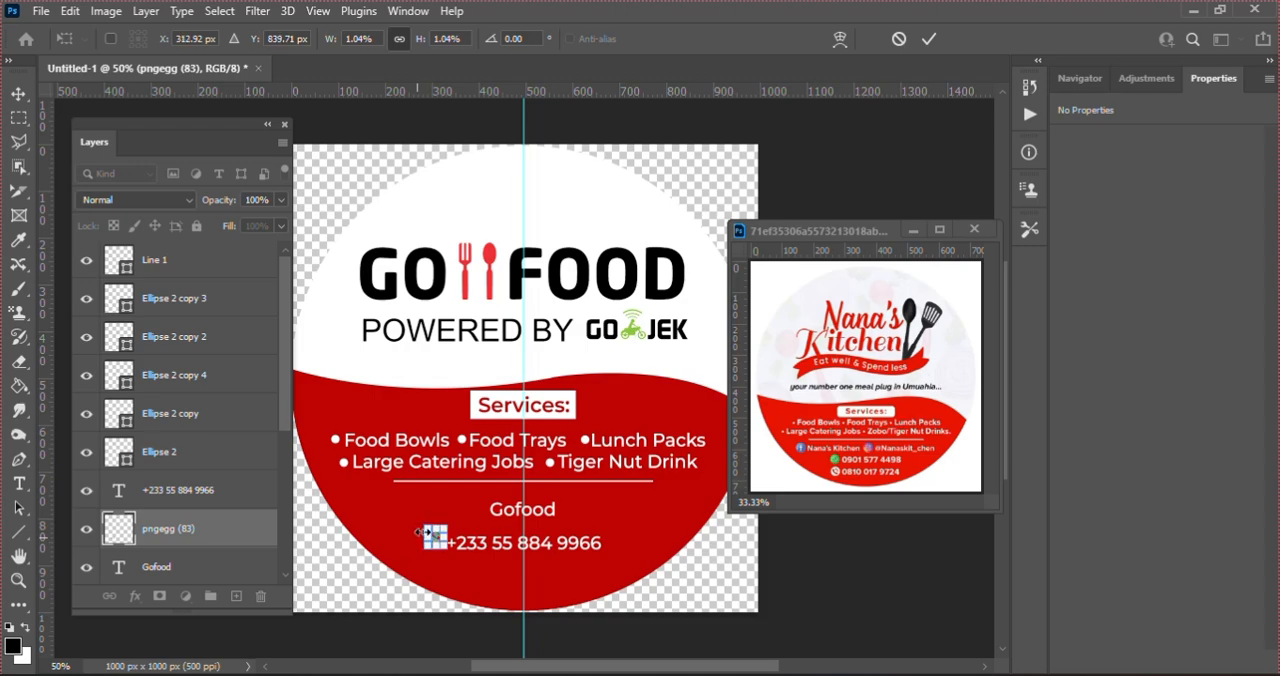
pyautogui.moveTo(419, 523); pyautogui.dragTo(426, 527)
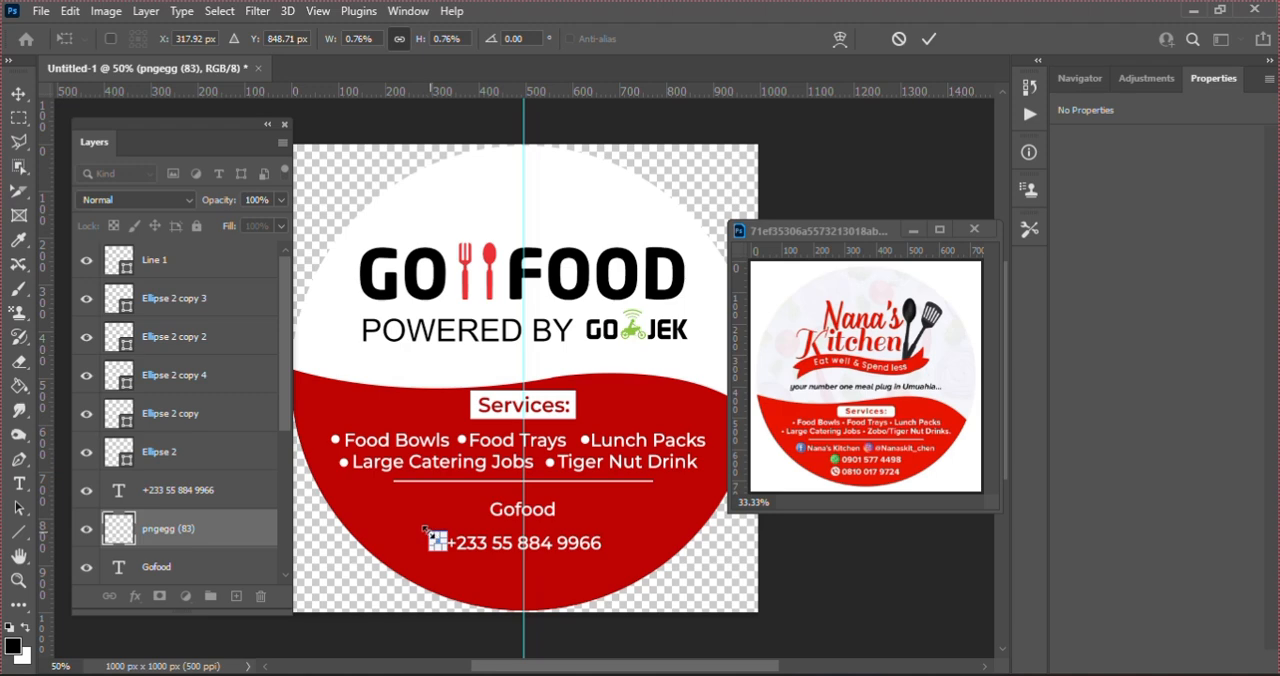
pyautogui.moveTo(425, 526); pyautogui.dragTo(422, 527)
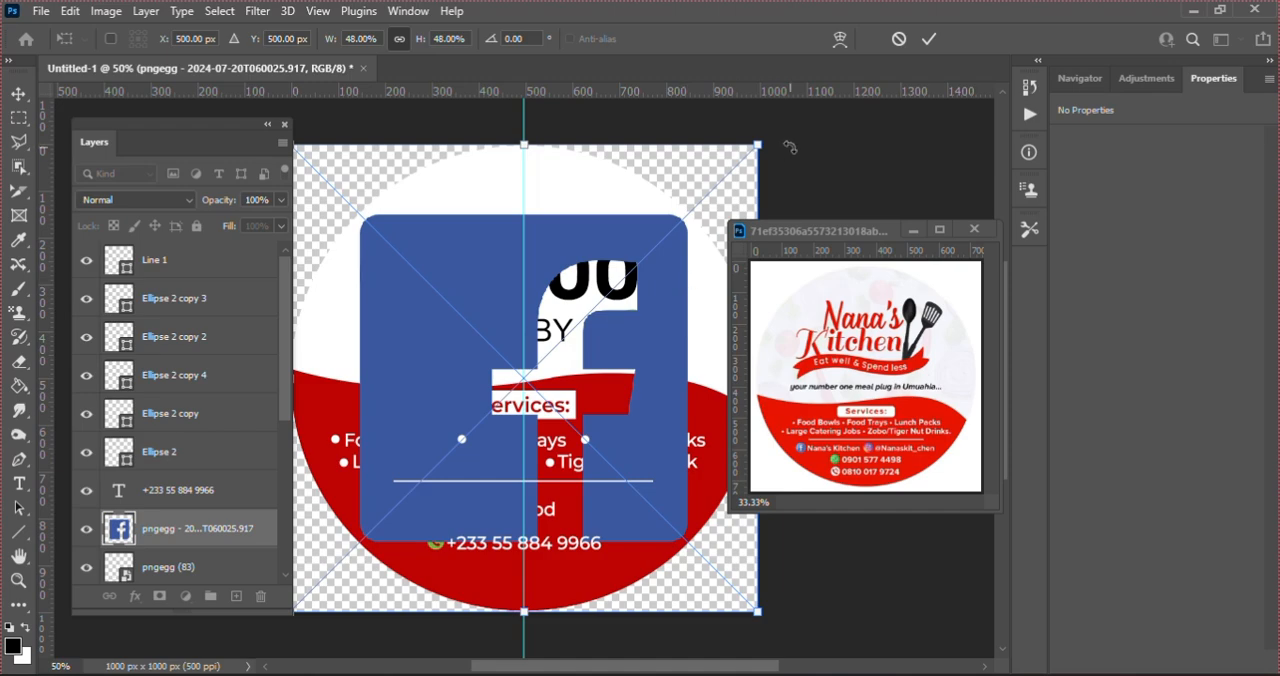
# Step: Scale the Facebook icon down to about 2.45% and place it just before the Gofood text
pyautogui.moveTo(758, 145); pyautogui.dragTo(437, 459)
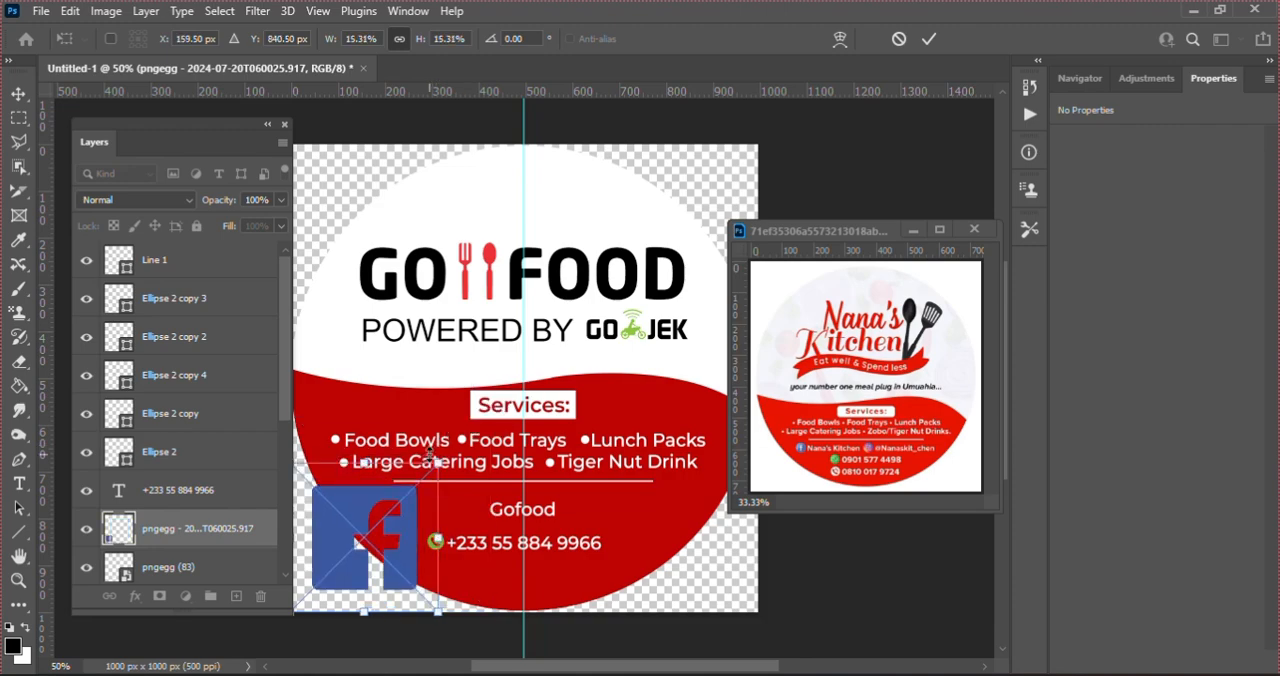
pyautogui.moveTo(404, 535); pyautogui.dragTo(482, 491)
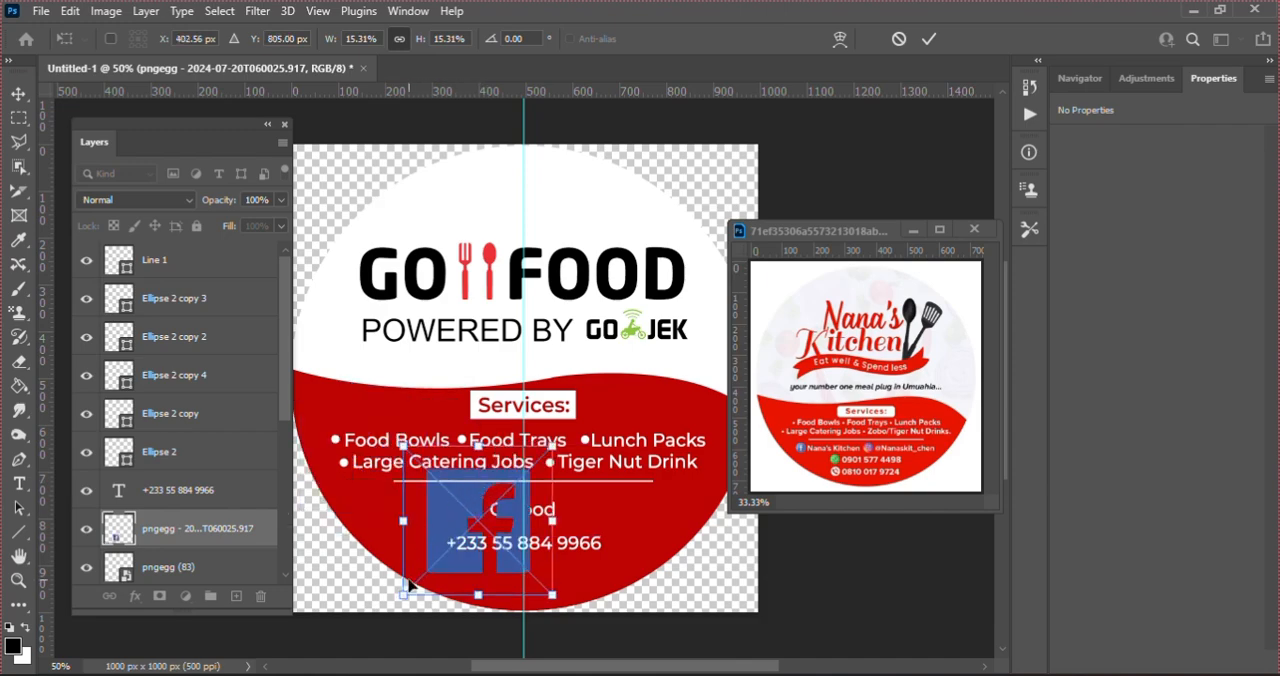
pyautogui.moveTo(405, 595); pyautogui.dragTo(485, 514)
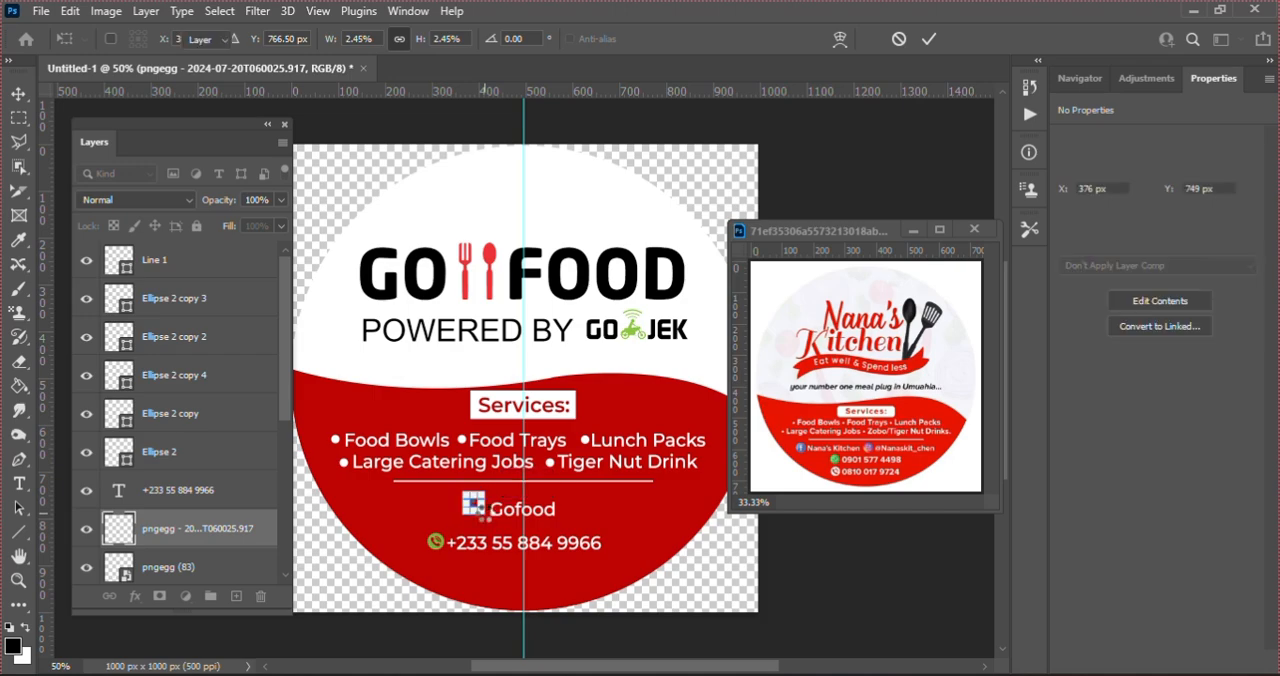
pyautogui.press('Return')
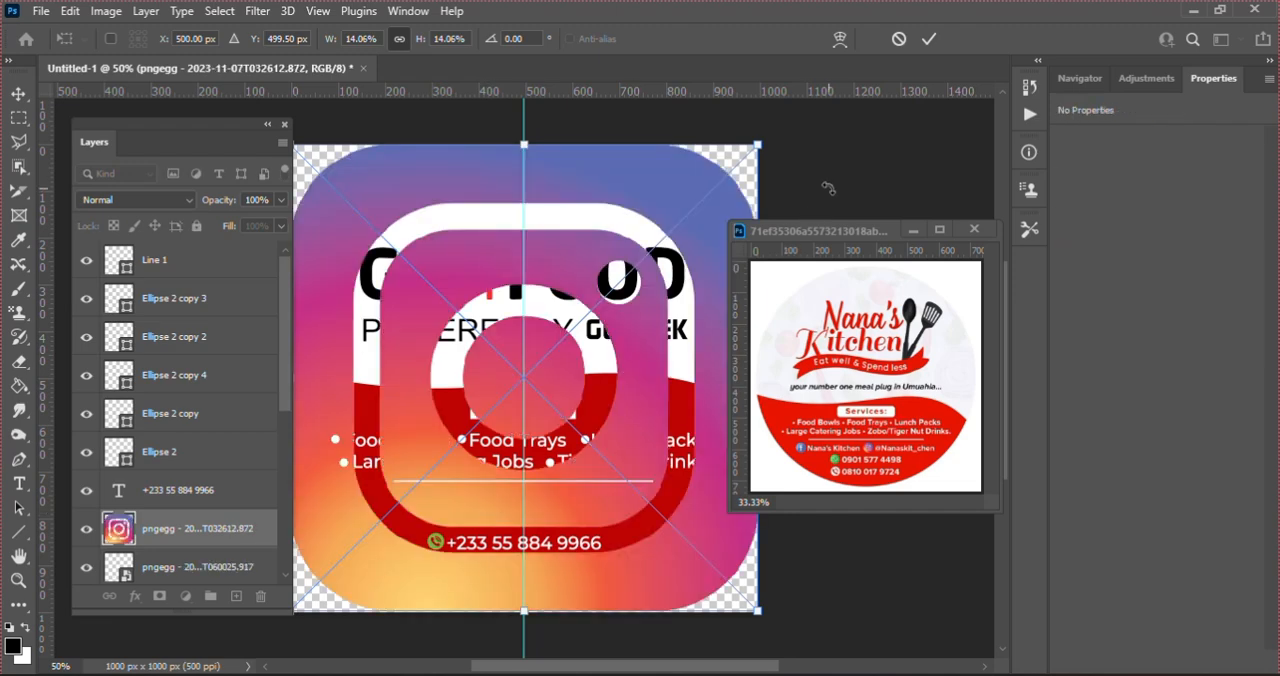
# Step: Shrink the Instagram icon to about 31 x 32 px and position it immediately before the Facebook icon
pyautogui.moveTo(757, 145); pyautogui.dragTo(435, 505)
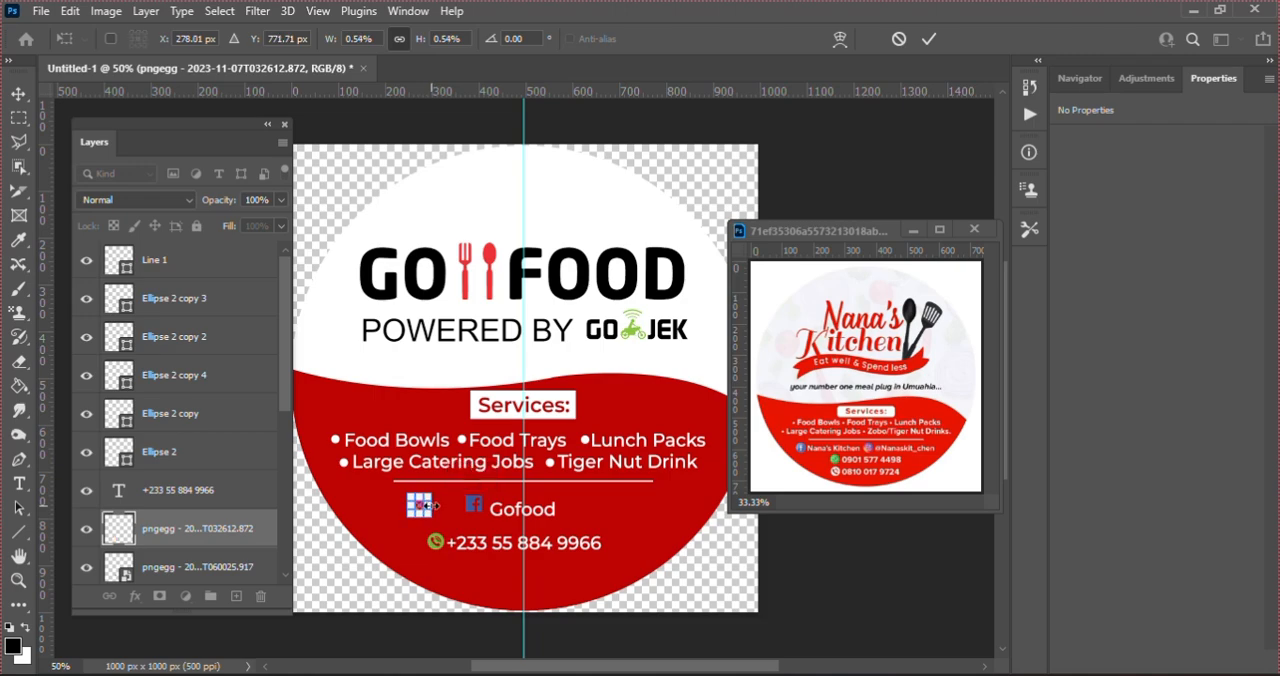
pyautogui.hotkey('shift', 'Right')
pyautogui.hotkey('shift', 'Right')
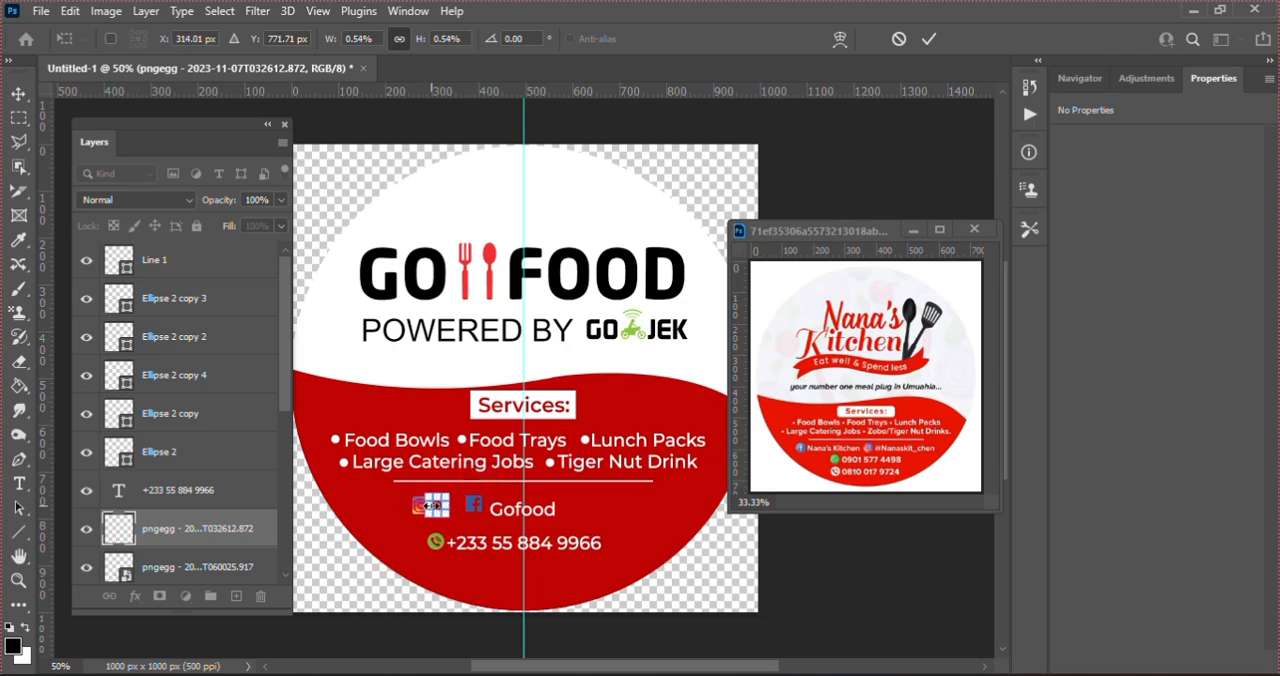
pyautogui.press('Right')
pyautogui.press('Right')
pyautogui.press('Right')
pyautogui.press('Right')
pyautogui.press('Right')
pyautogui.press('Right')
pyautogui.press('Right')
pyautogui.press('Right')
pyautogui.press('Right')
pyautogui.press('Right')
pyautogui.press('Right')
pyautogui.press('Right')
pyautogui.press('Right')
pyautogui.press('Right')
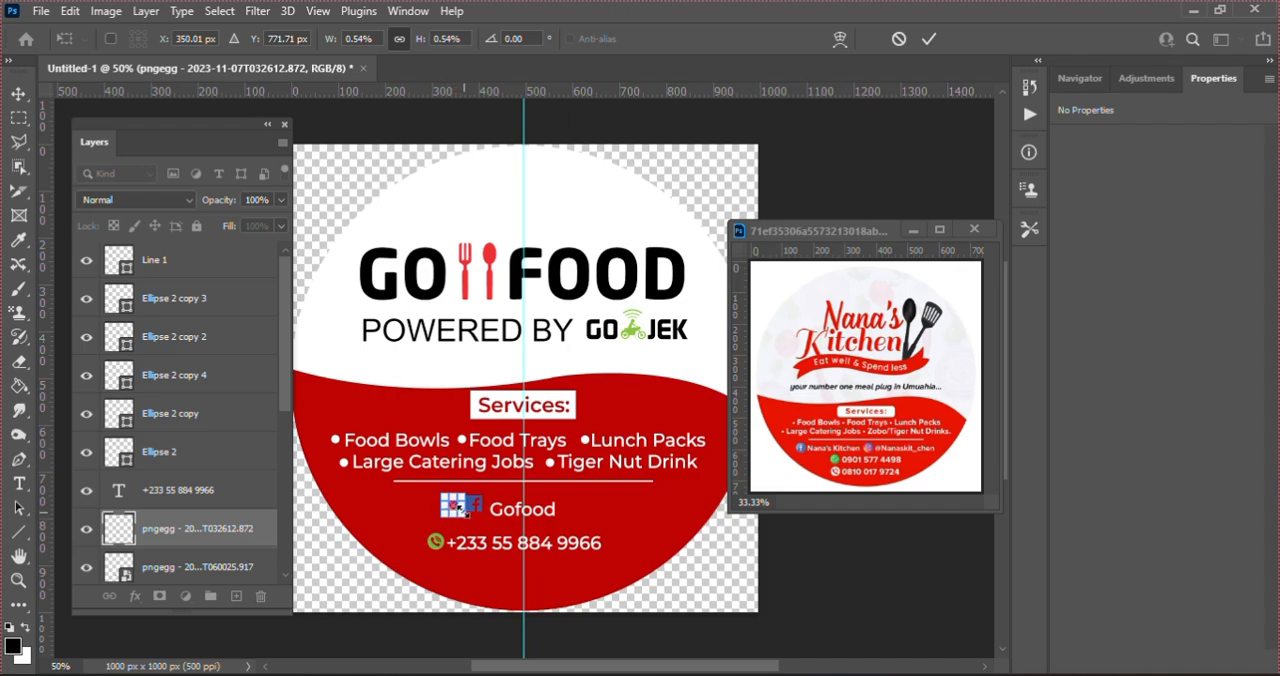
pyautogui.moveTo(462, 508); pyautogui.dragTo(463, 509)
pyautogui.press('Return')
pyautogui.press('Right')
pyautogui.press('Right')
pyautogui.press('Right')
pyautogui.press('Right')
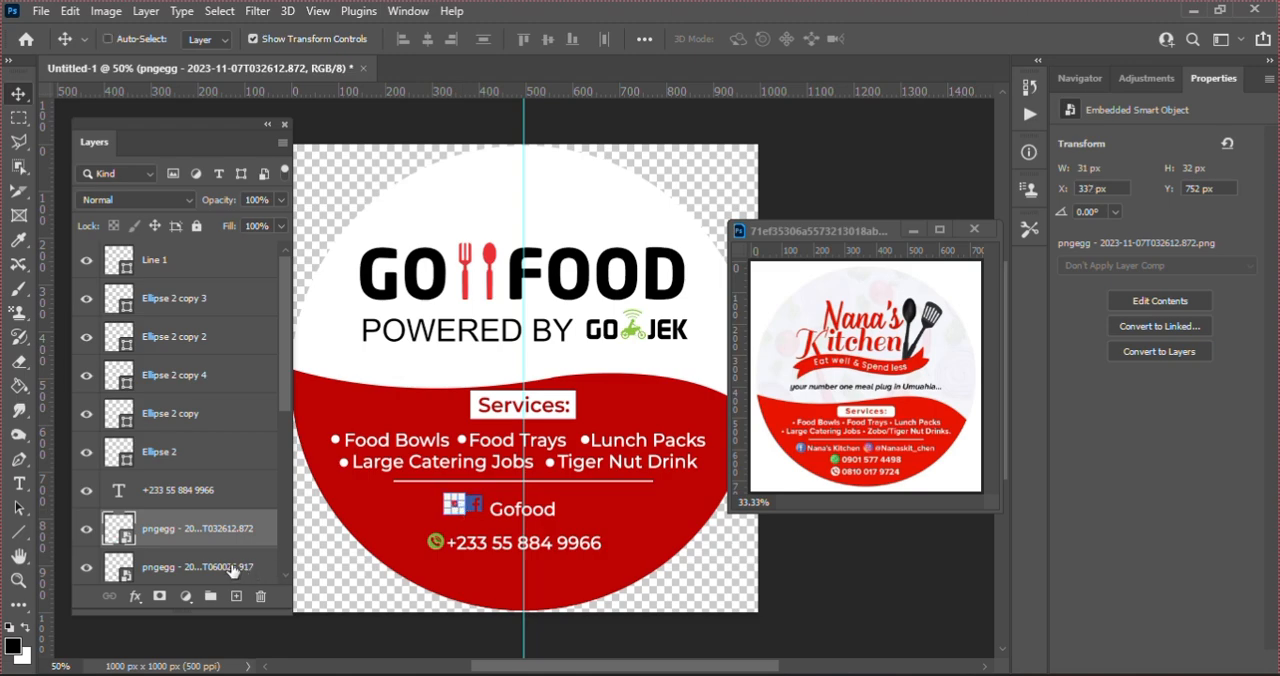
# Step: Nudge the Instagram and Facebook icons together slightly to the right, closer to the Gofood text
pyautogui.hotkey('ctrl', 'alt', 'a')
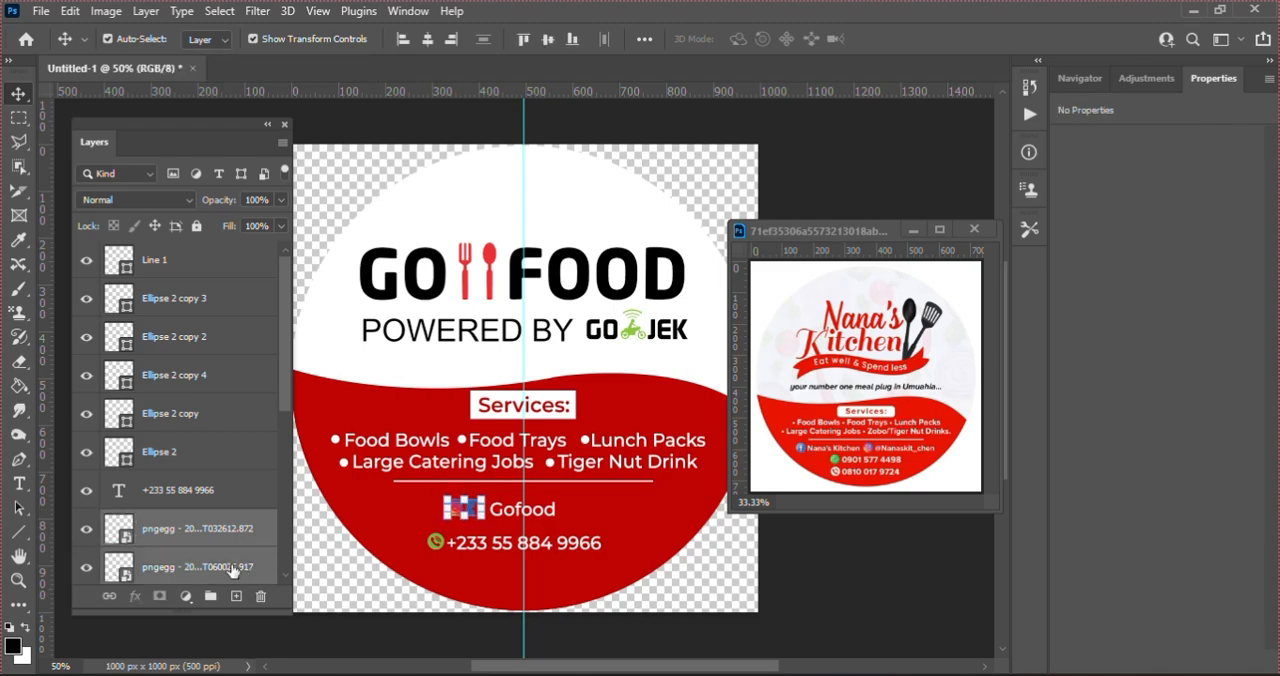
pyautogui.press('Right')
pyautogui.press('Right')
pyautogui.press('Right')
pyautogui.press('Right')
pyautogui.press('Right')
pyautogui.press('Right')
pyautogui.press('Right')
pyautogui.press('Right')
pyautogui.press('Right')
pyautogui.press('Right')
pyautogui.press('Right')
pyautogui.press('Right')
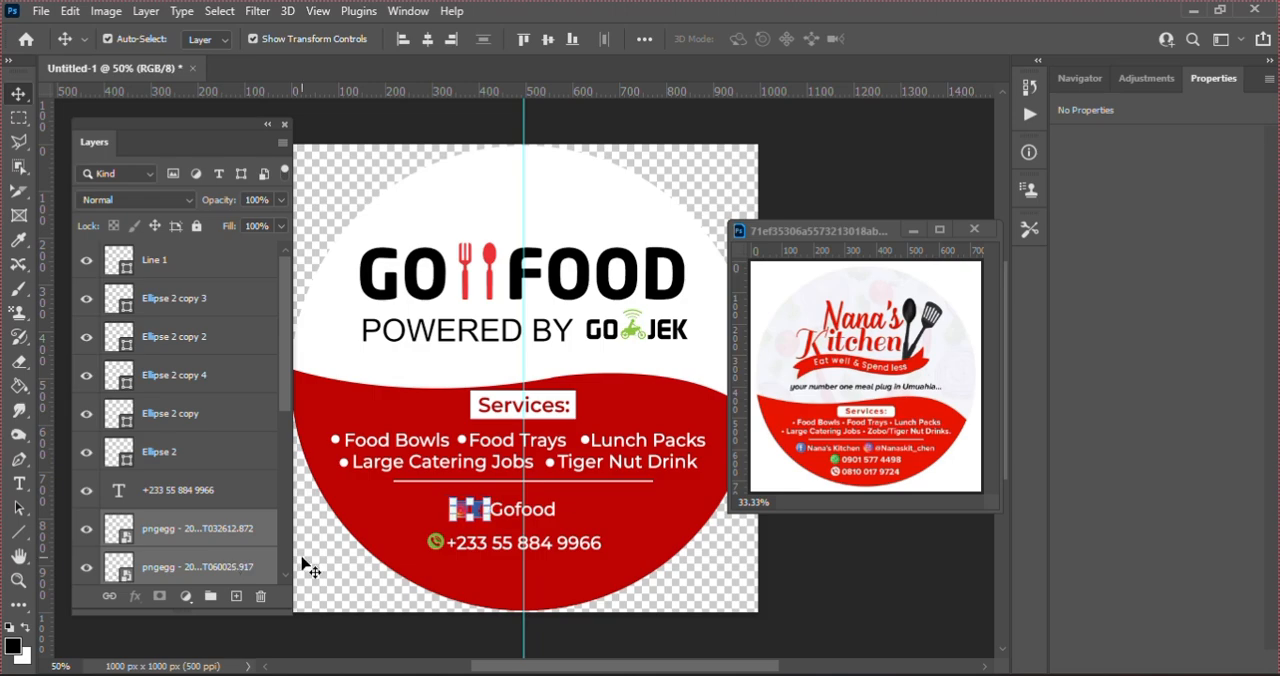
pyautogui.click(820, 565)
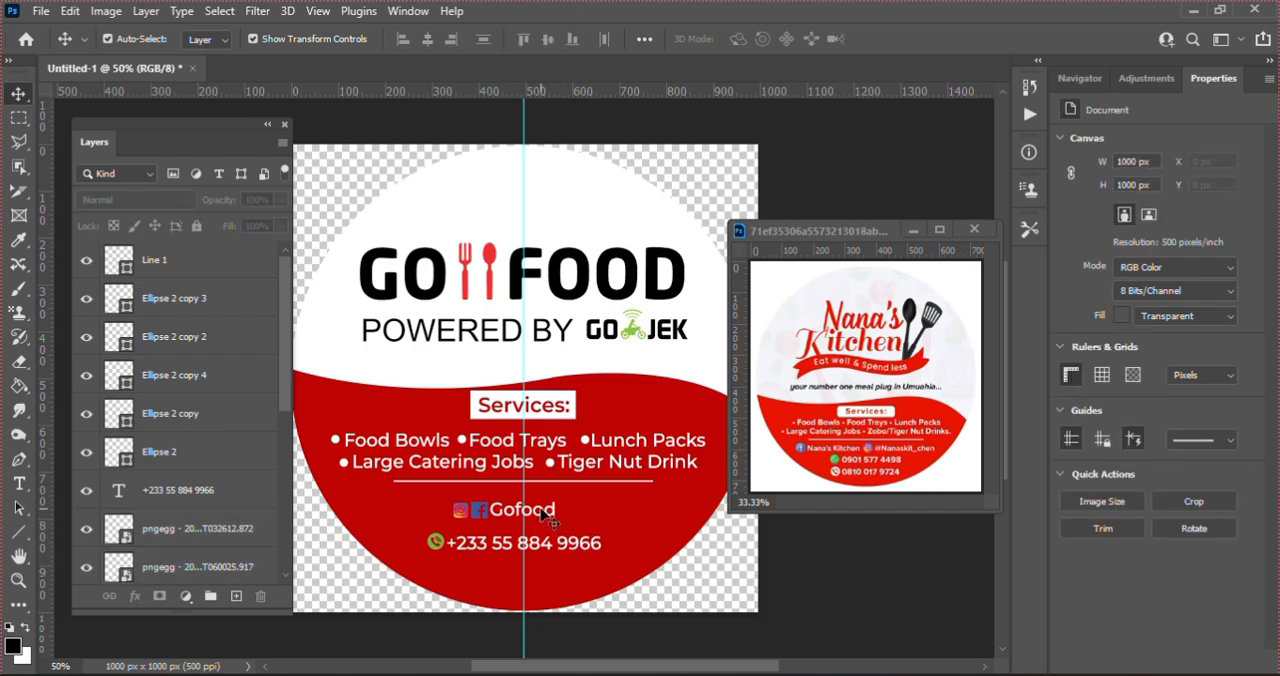
# Step: Nudge the green phone icon slightly down to line it up with the phone number
pyautogui.moveTo(545, 515); pyautogui.dragTo(440, 541)
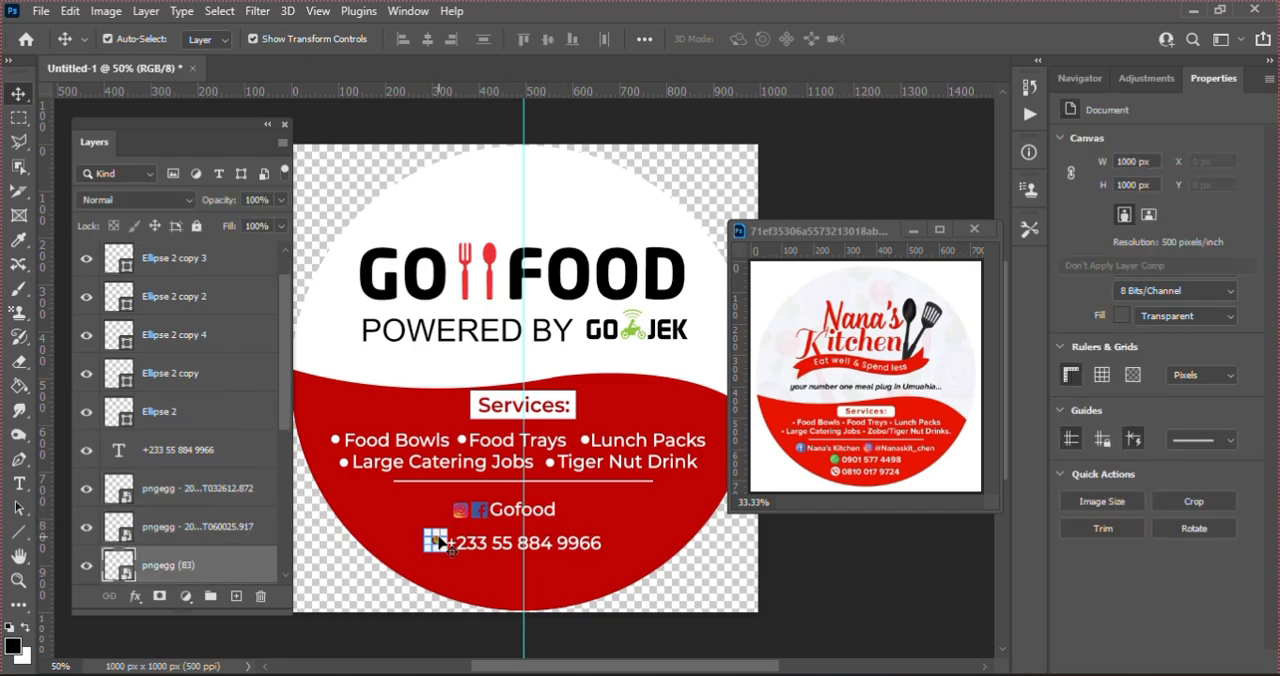
pyautogui.press('Down')
pyautogui.press('Down')
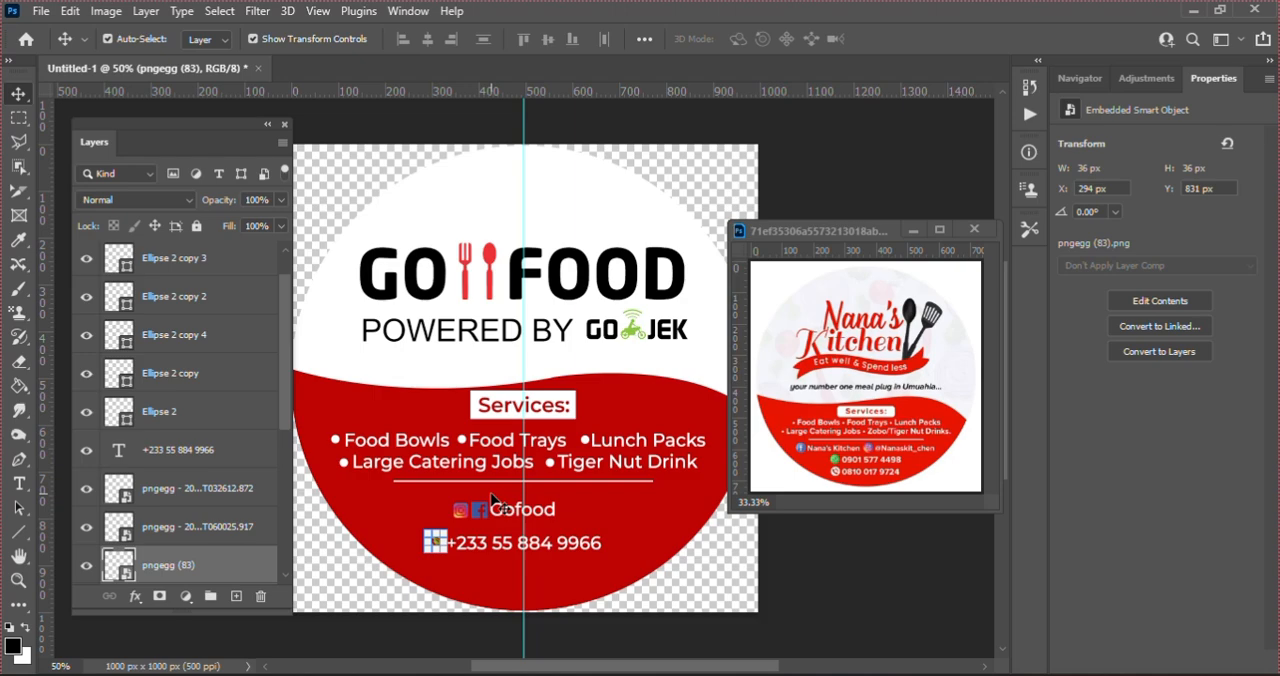
# Step: Place the roast chicken image pngegg - 2025-03-27T135458.077.png from Downloads into the sticker directly above the white circle layer
pyautogui.click(575, 219)
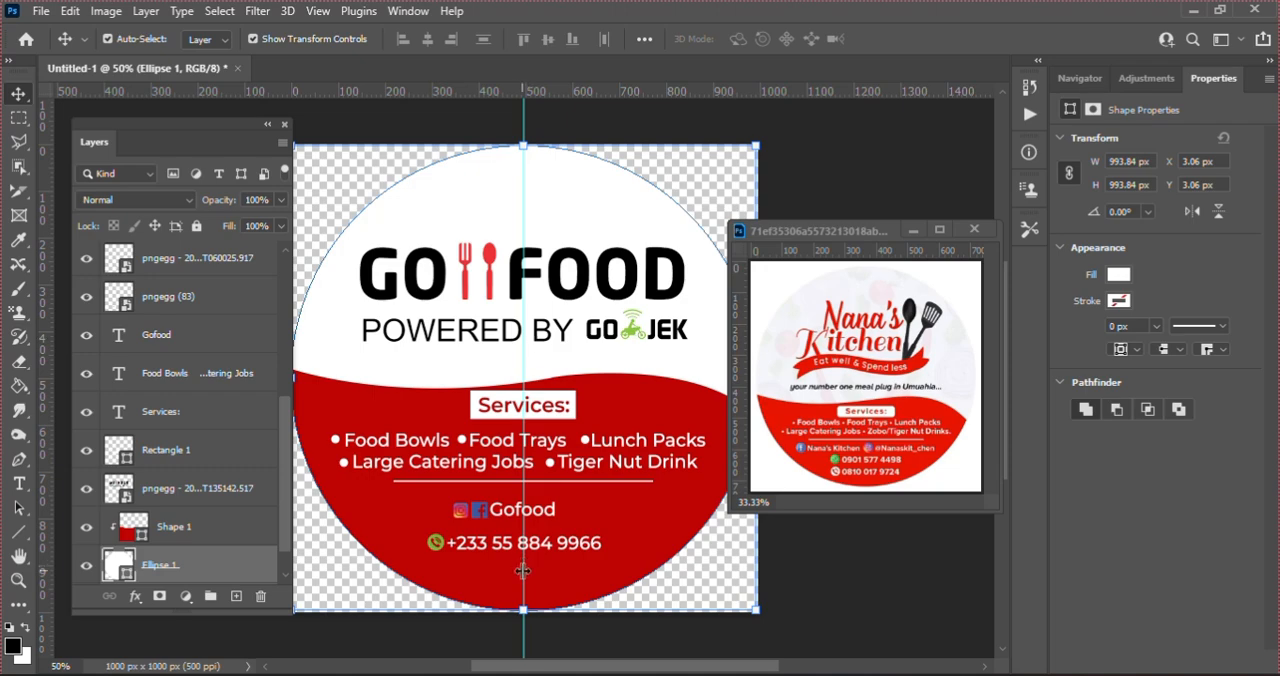
pyautogui.hotkey('alt', 'Tab')
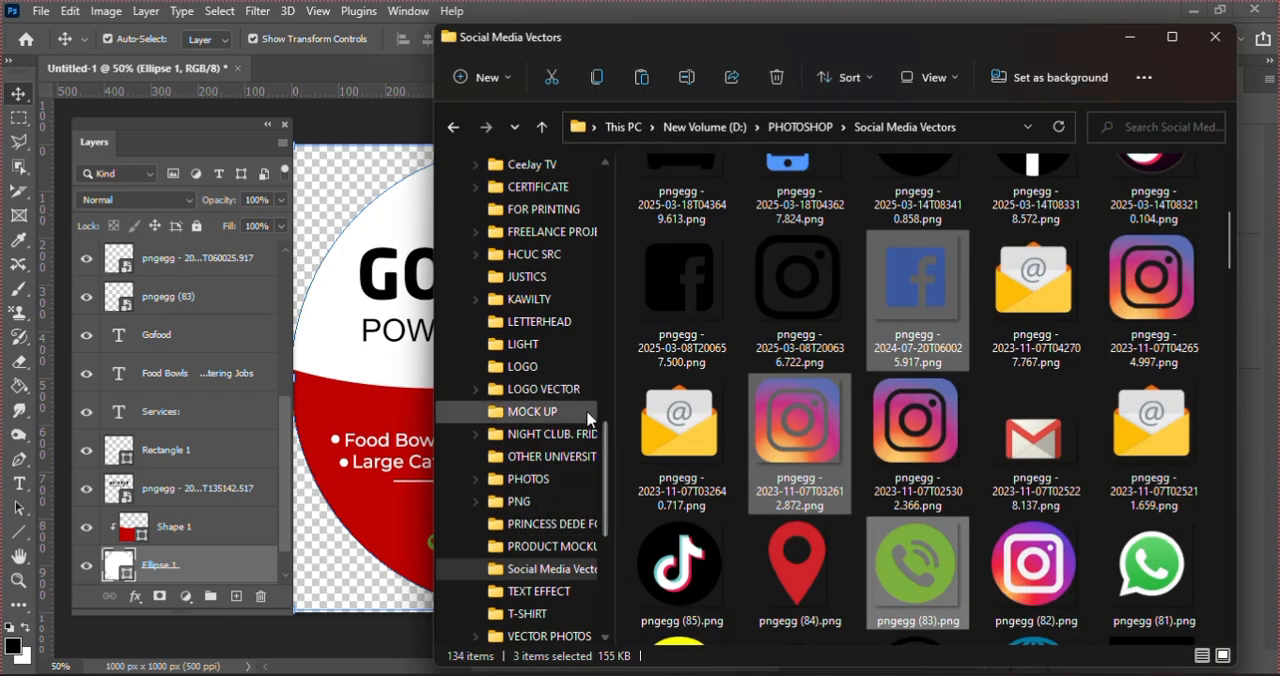
pyautogui.moveTo(606, 471); pyautogui.dragTo(571, 248)
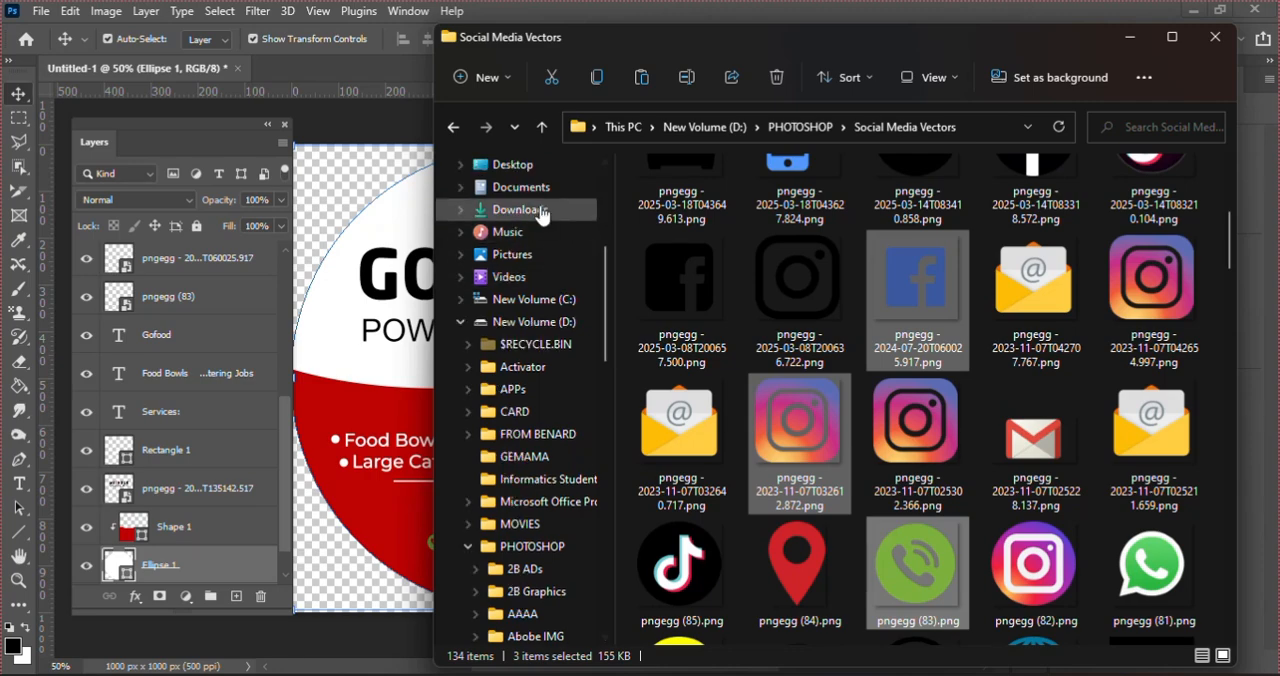
pyautogui.click(543, 209)
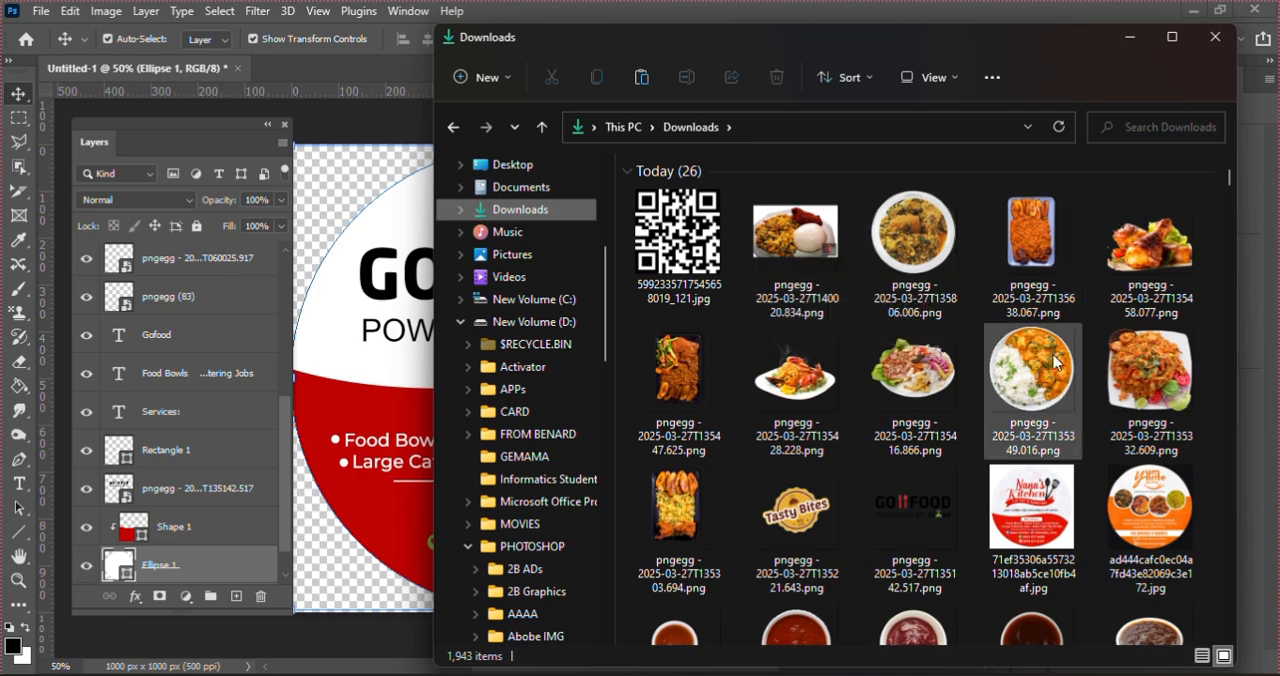
pyautogui.click(1158, 258)
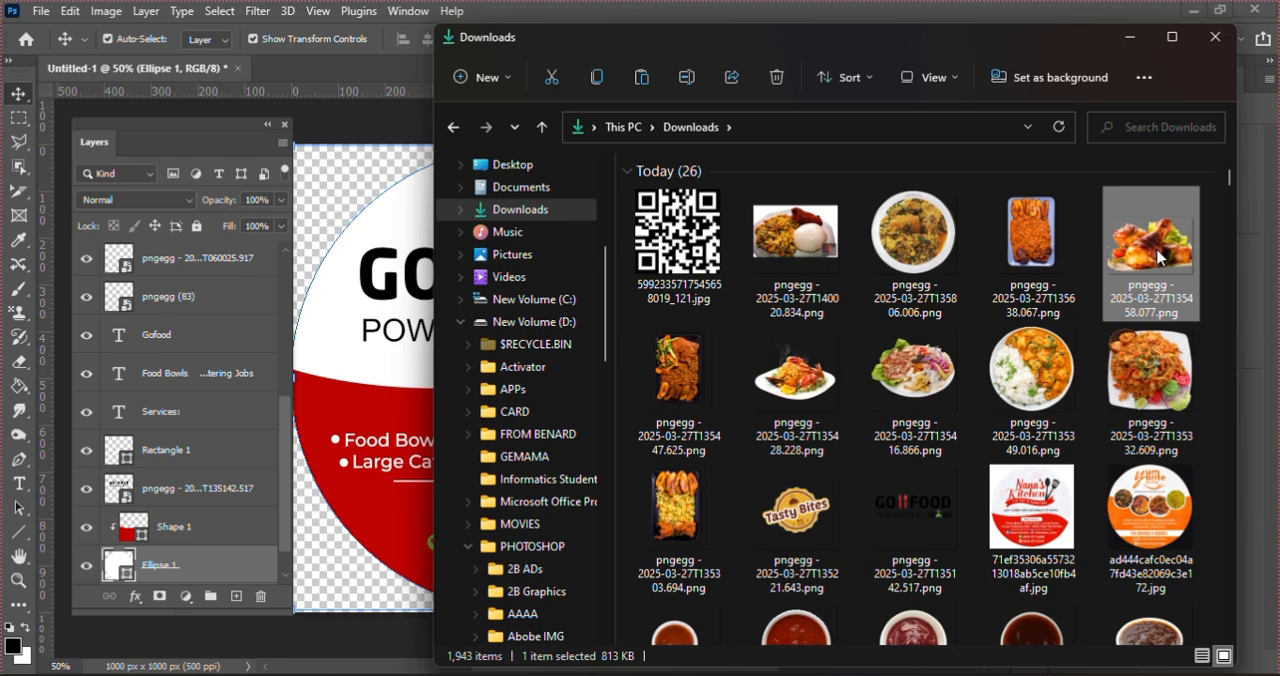
pyautogui.moveTo(1158, 258); pyautogui.dragTo(360, 300)
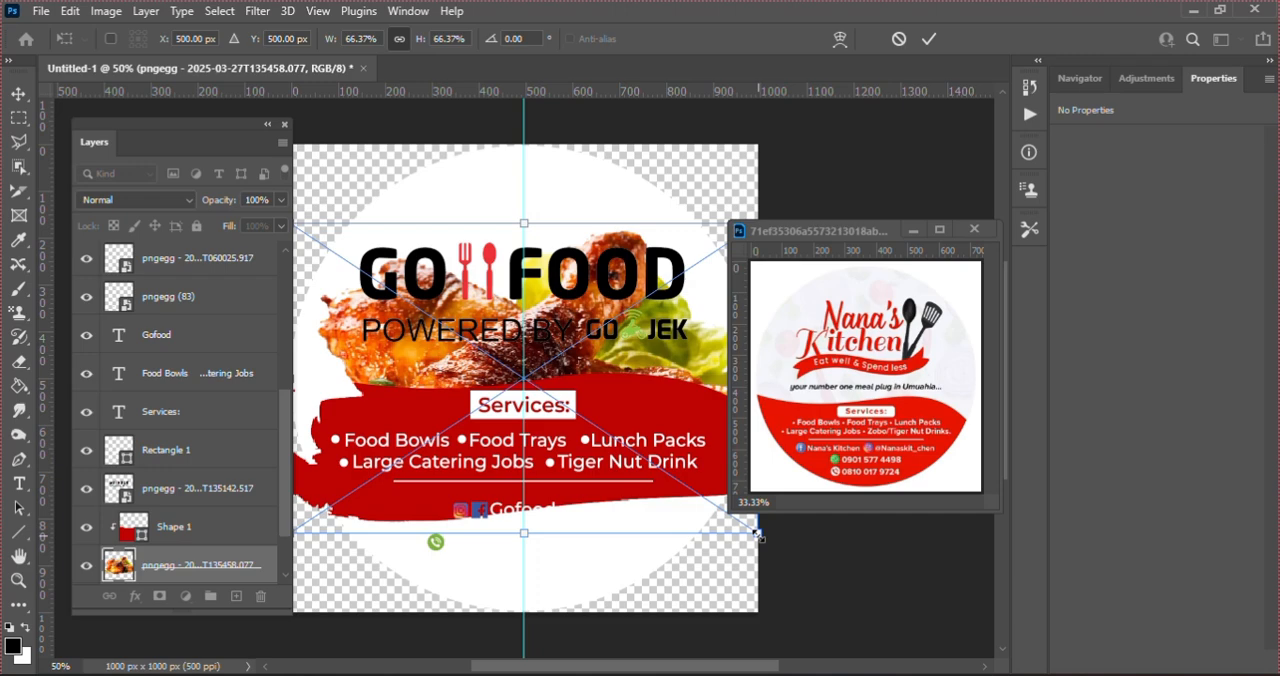
# Step: Scale the chicken image down to about 49.35% and position it over the white upper part of the circle
pyautogui.moveTo(757, 533); pyautogui.dragTo(679, 482)
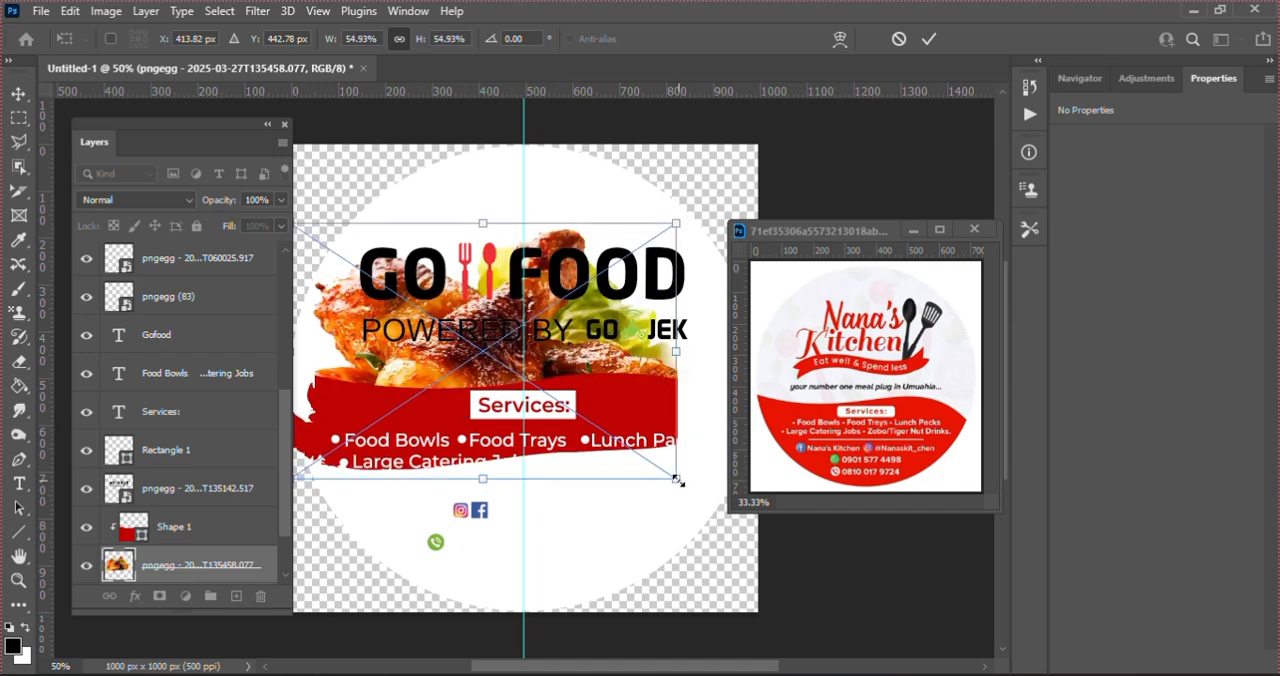
pyautogui.moveTo(604, 325); pyautogui.dragTo(609, 290)
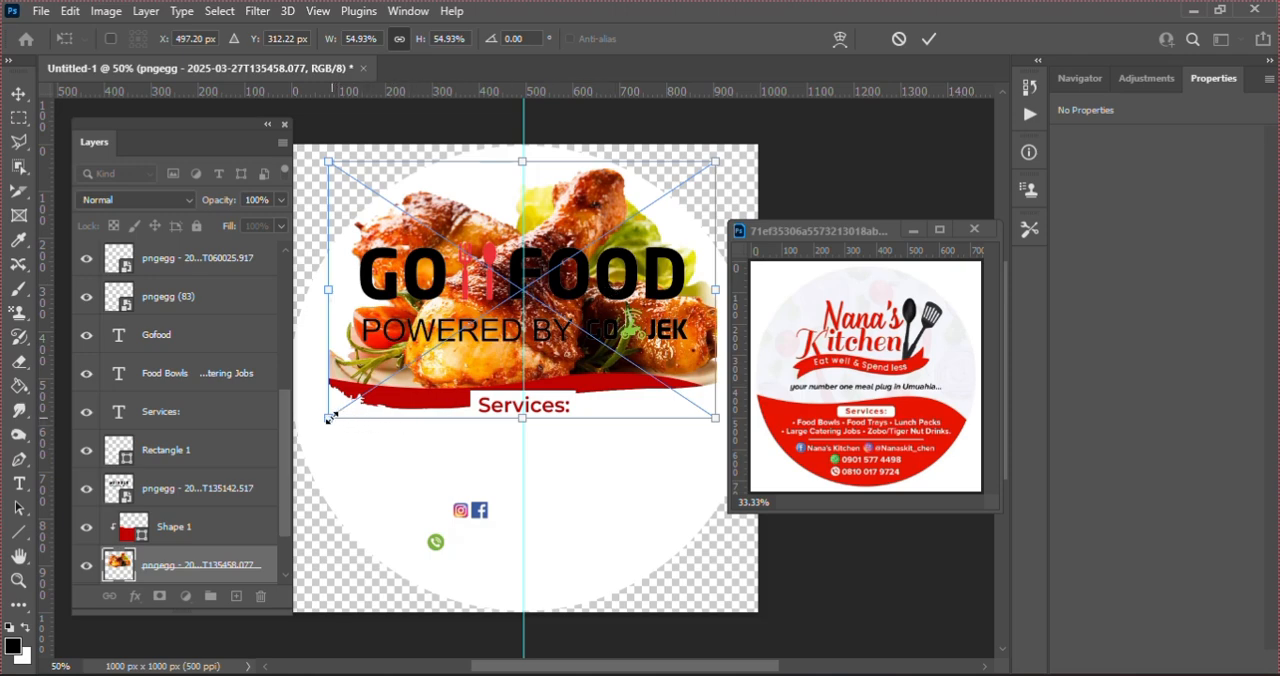
pyautogui.moveTo(340, 402); pyautogui.dragTo(358, 372)
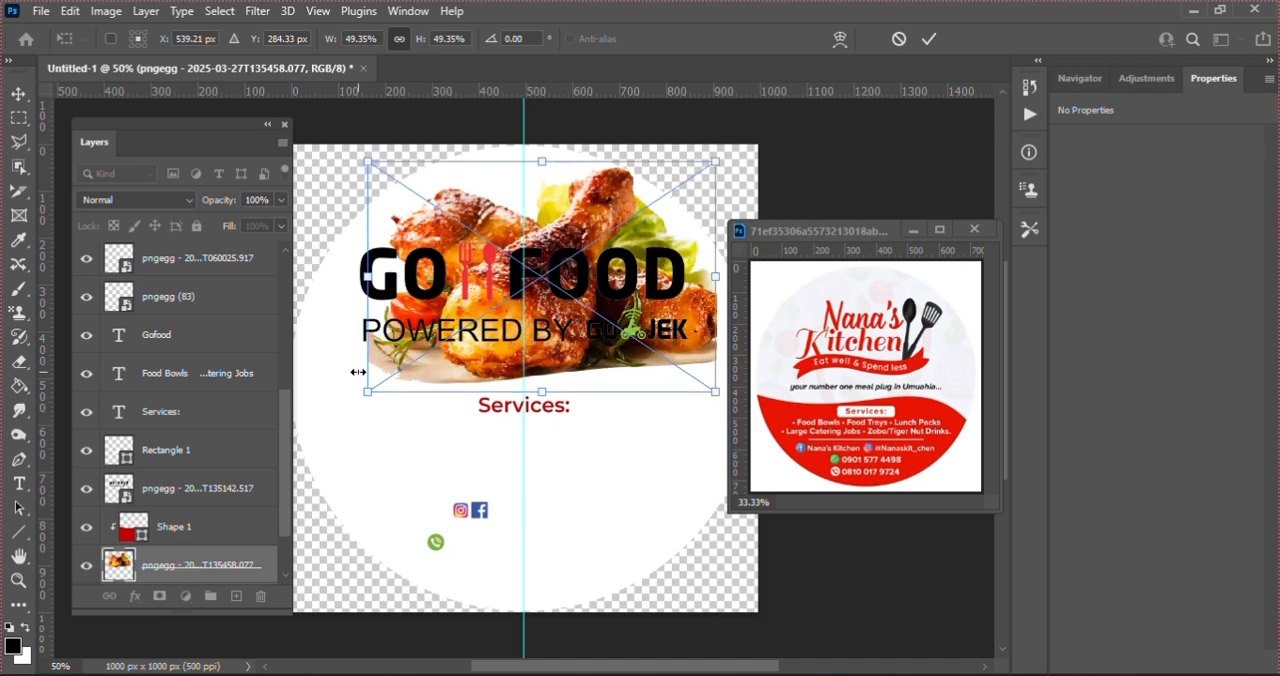
# Step: Shift the chicken image left to about X 499 px, centring it on the vertical guide, and commit the placement
pyautogui.press('Left')
pyautogui.press('Left')
pyautogui.press('Left')
pyautogui.press('Left')
pyautogui.press('Left')
pyautogui.press('Left')
pyautogui.press('Left')
pyautogui.press('Left')
pyautogui.press('Left')
pyautogui.press('Left')
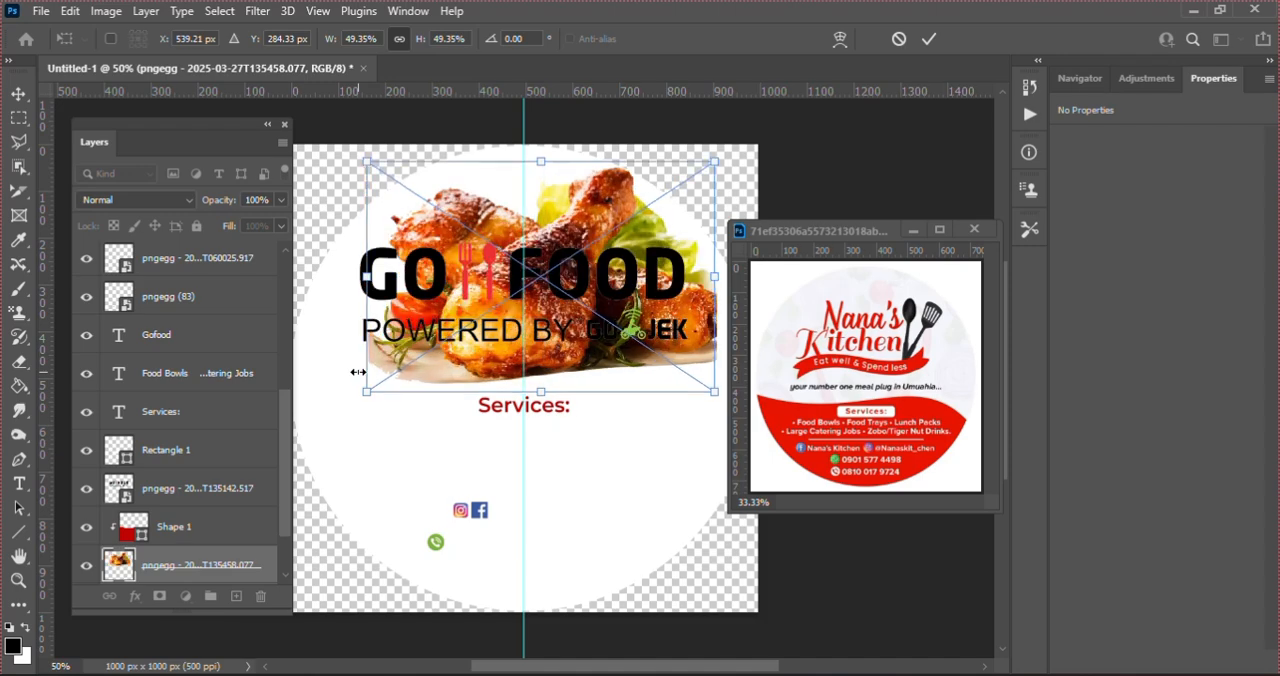
pyautogui.press('Left')
pyautogui.press('Left')
pyautogui.press('Left')
pyautogui.press('Left')
pyautogui.press('Left')
pyautogui.press('Left')
pyautogui.press('Left')
pyautogui.press('Left')
pyautogui.press('Left')
pyautogui.press('Left')
pyautogui.press('Left')
pyautogui.press('Left')
pyautogui.press('Left')
pyautogui.press('Left')
pyautogui.press('Left')
pyautogui.press('Left')
pyautogui.press('Left')
pyautogui.press('Left')
pyautogui.press('Left')
pyautogui.press('Left')
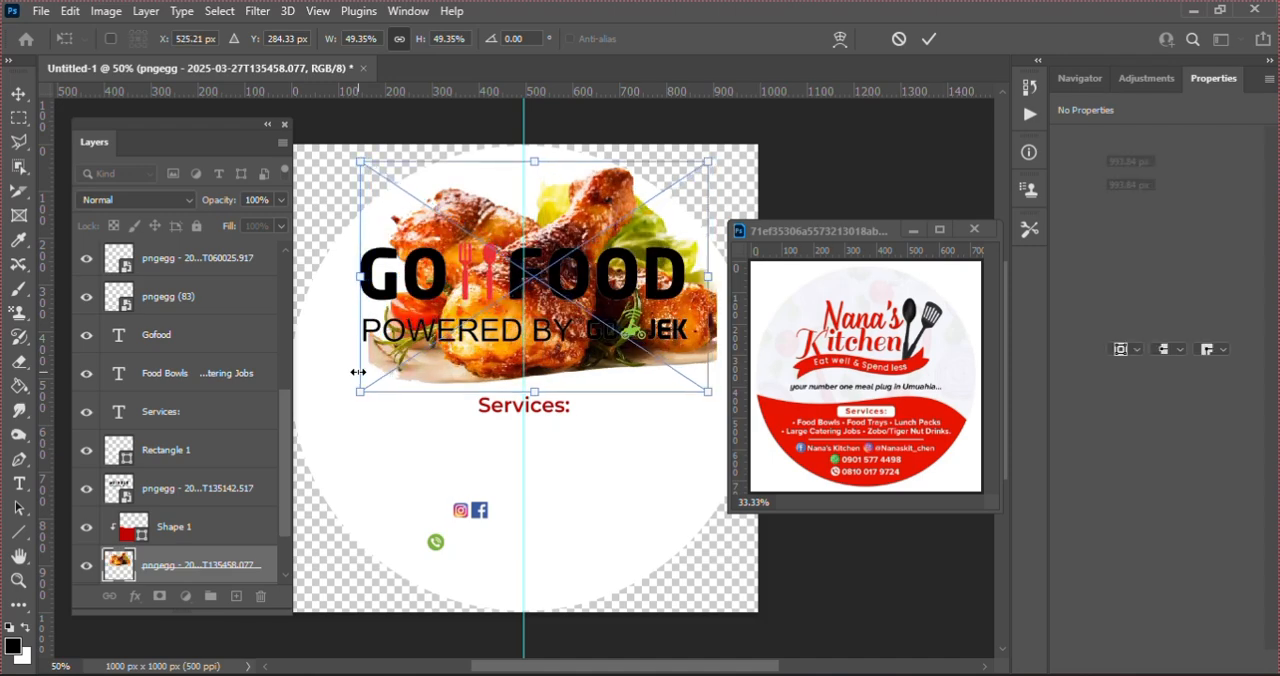
pyautogui.press('Left')
pyautogui.press('Left')
pyautogui.press('Left')
pyautogui.press('Left')
pyautogui.press('Left')
pyautogui.press('Left')
pyautogui.press('Left')
pyautogui.press('Left')
pyautogui.press('Left')
pyautogui.press('Left')
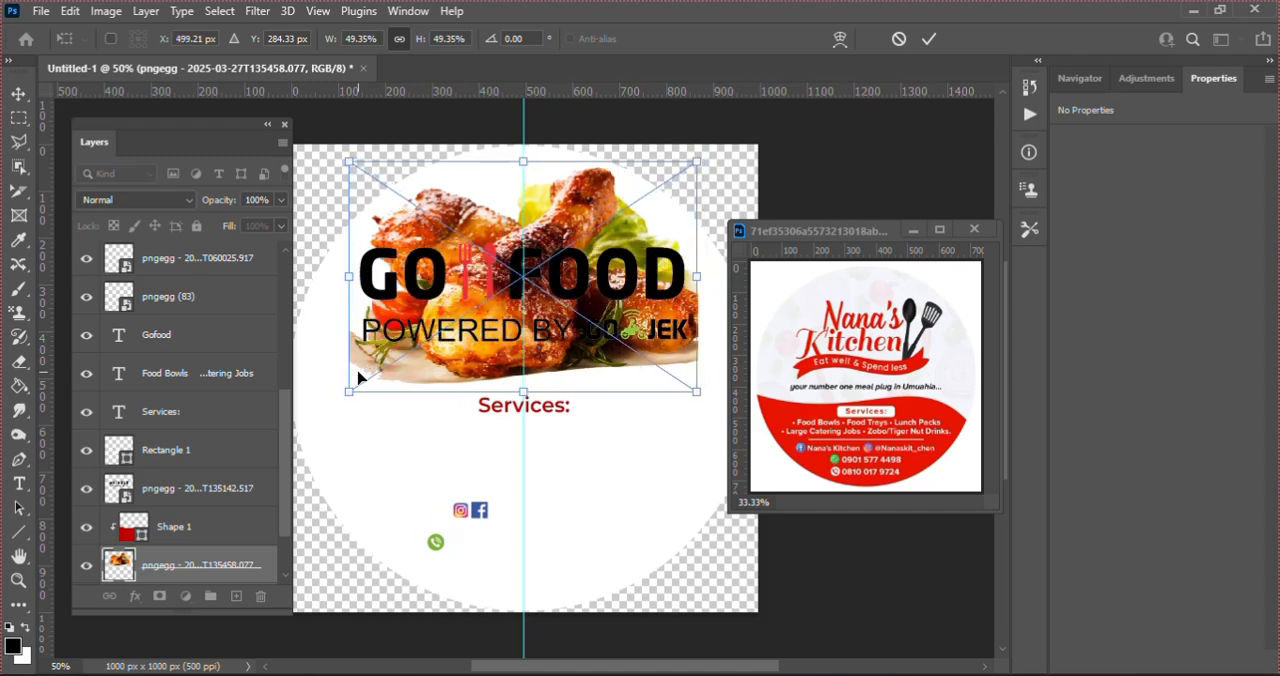
pyautogui.press('Return')
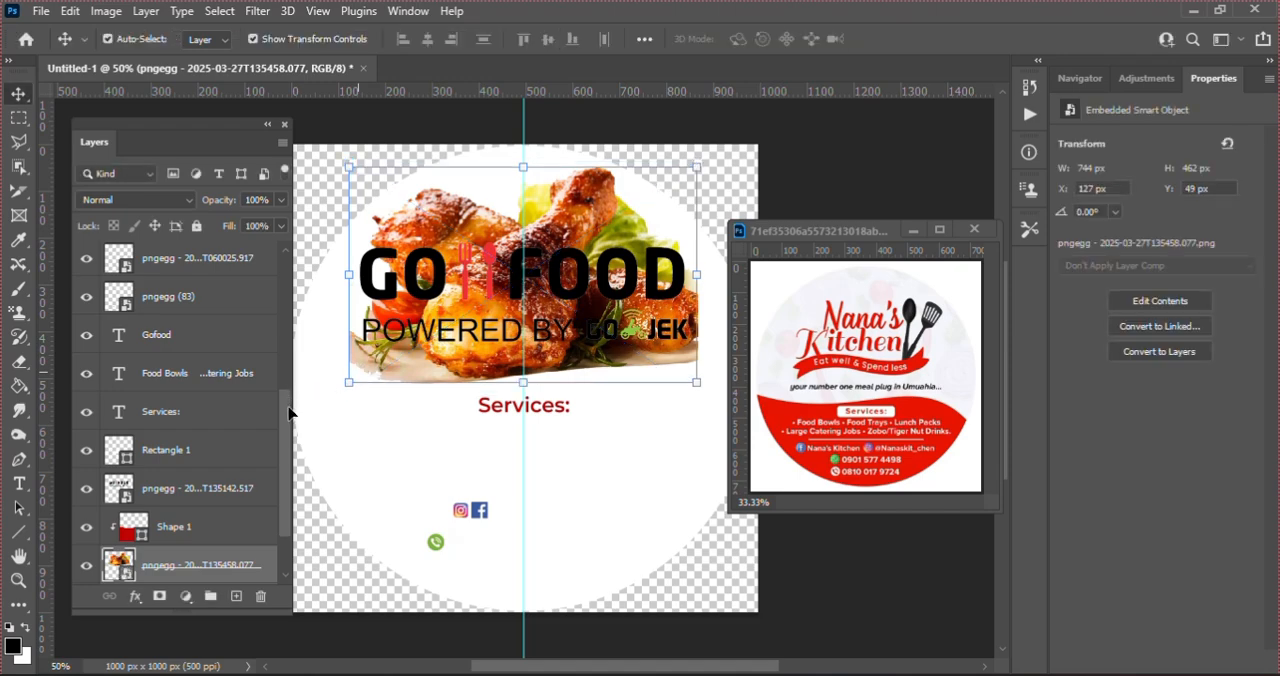
# Step: Move the chicken image layer above the red Shape 1 layer in the stacking order
pyautogui.scroll(-2, 289, 430)
pyautogui.moveTo(289, 441); pyautogui.dragTo(285, 467)
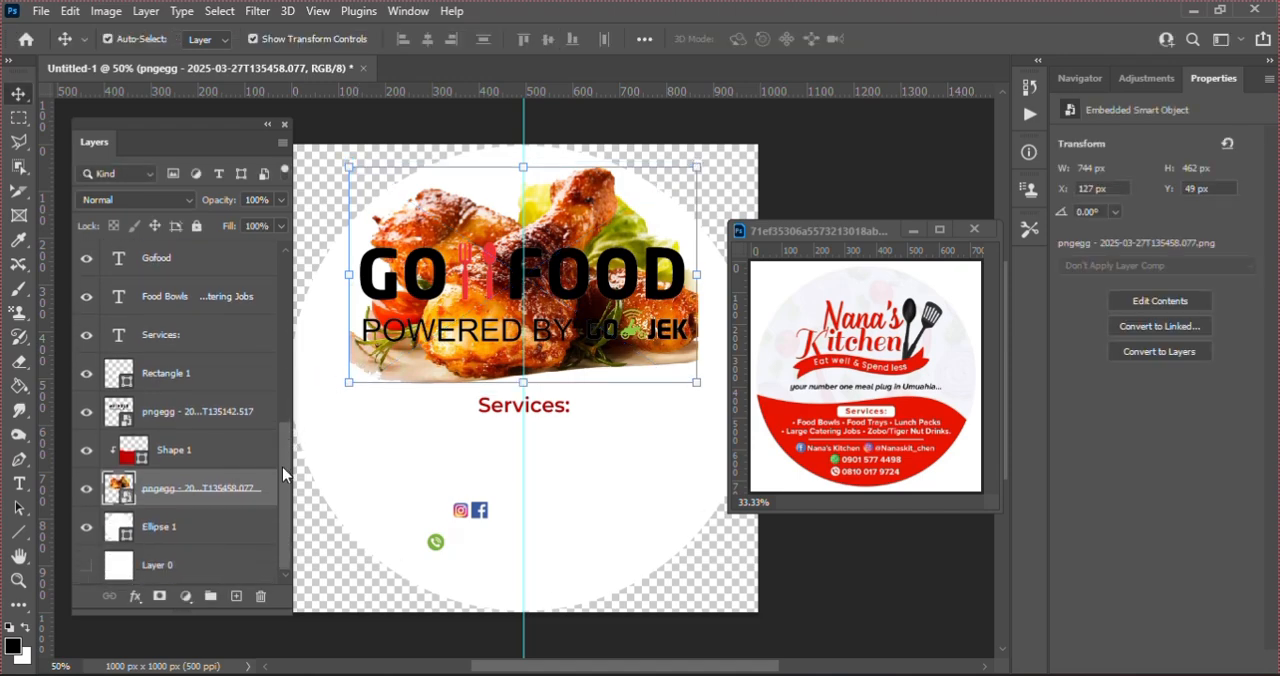
pyautogui.click(186, 452)
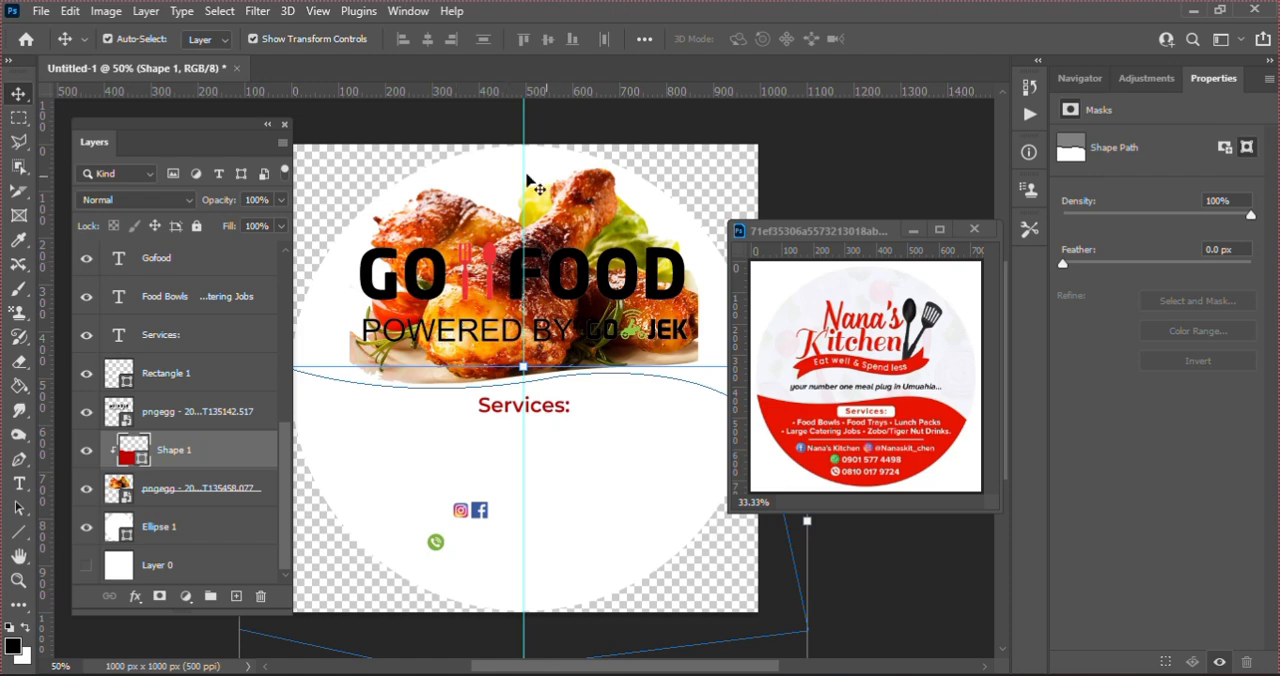
pyautogui.click(175, 497)
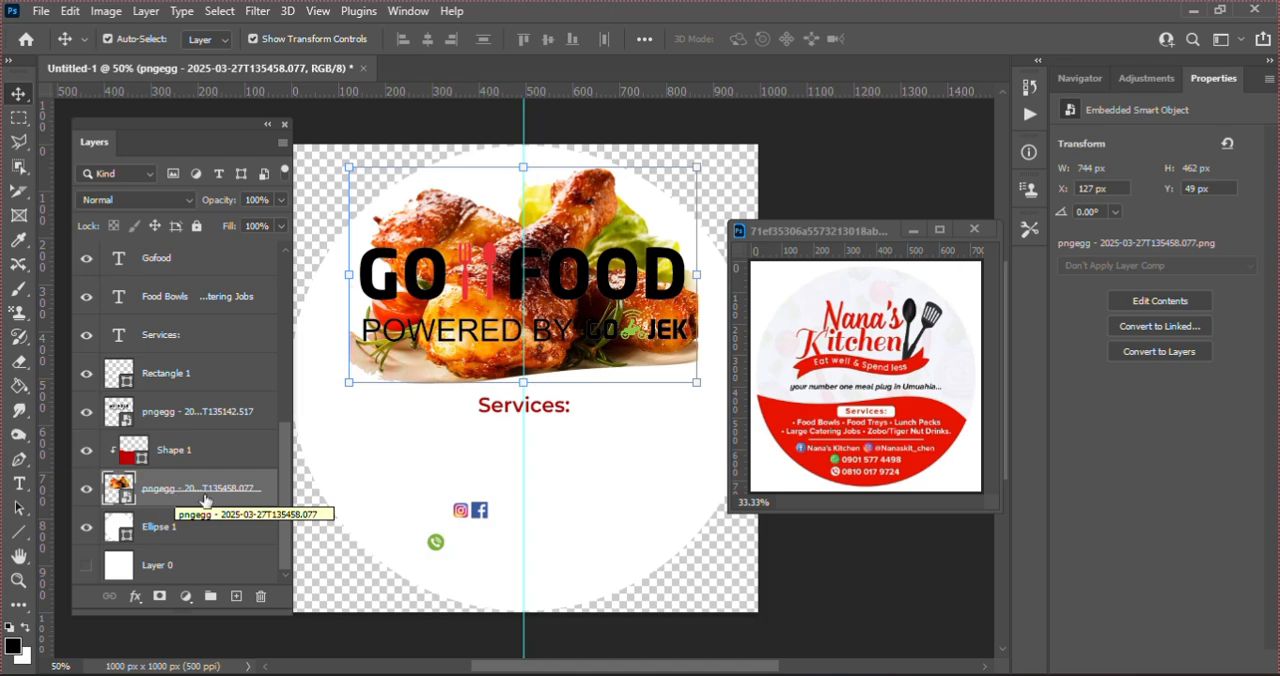
pyautogui.moveTo(168, 494); pyautogui.dragTo(167, 432)
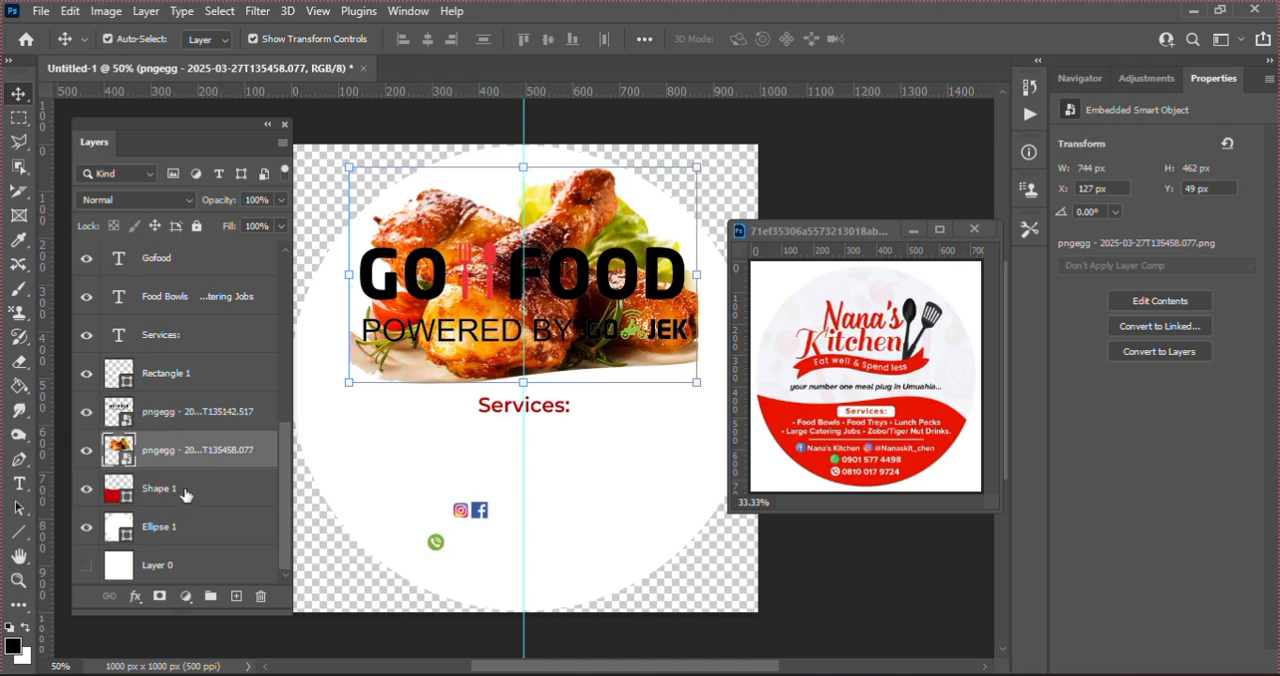
# Step: Clip the red Shape 1 layer to the white Ellipse 1 circle with a clipping mask
pyautogui.click(160, 487)
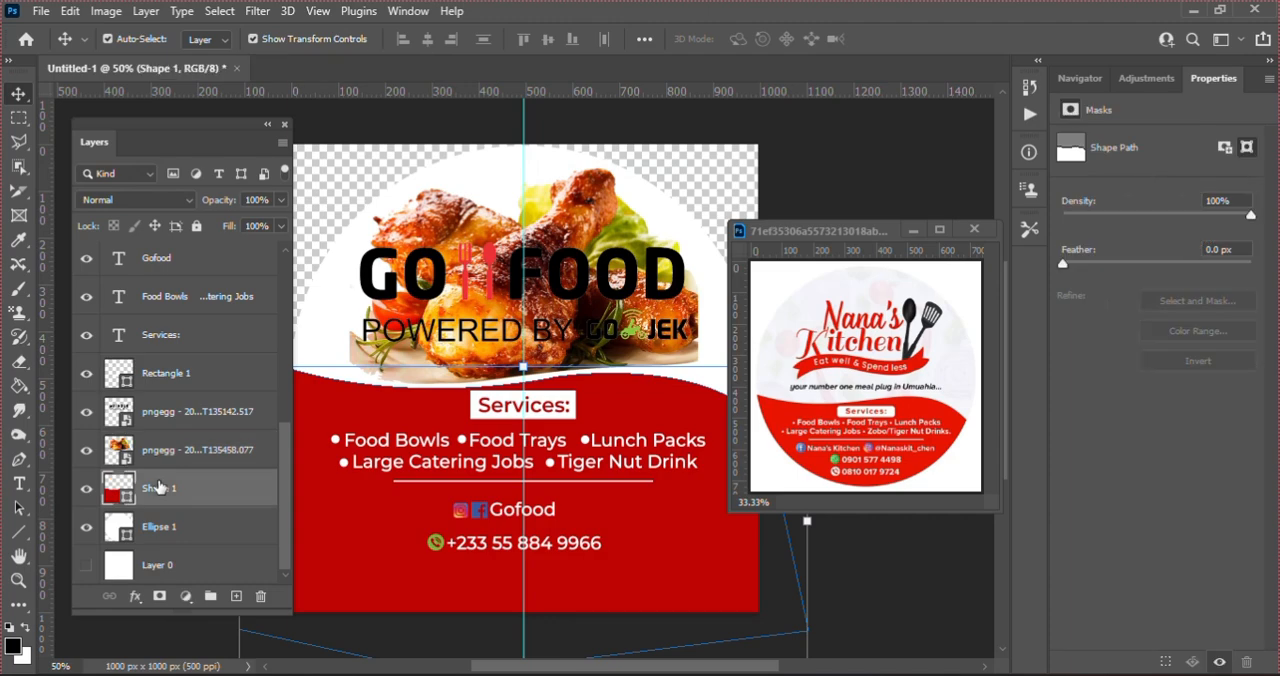
pyautogui.rightClick(158, 486)
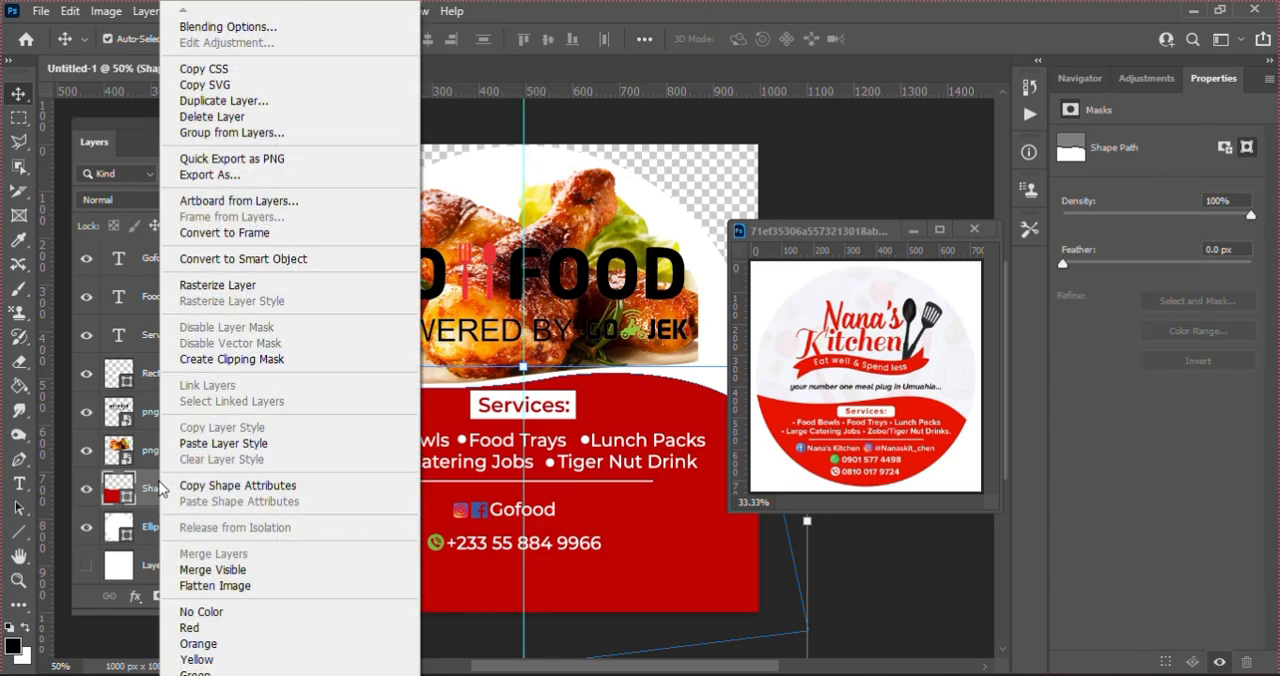
pyautogui.click(247, 363)
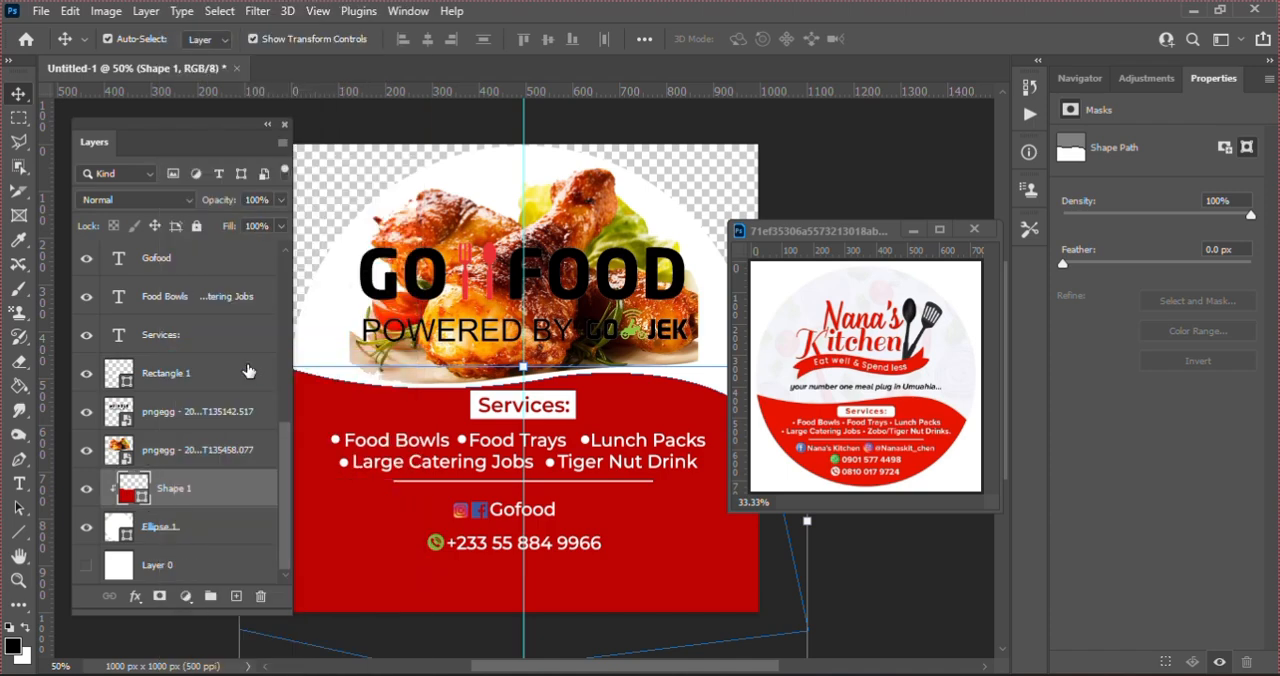
# Step: Fade the chicken image behind the GO FOOD logo by reducing its layer fill to 8%
pyautogui.click(451, 221)
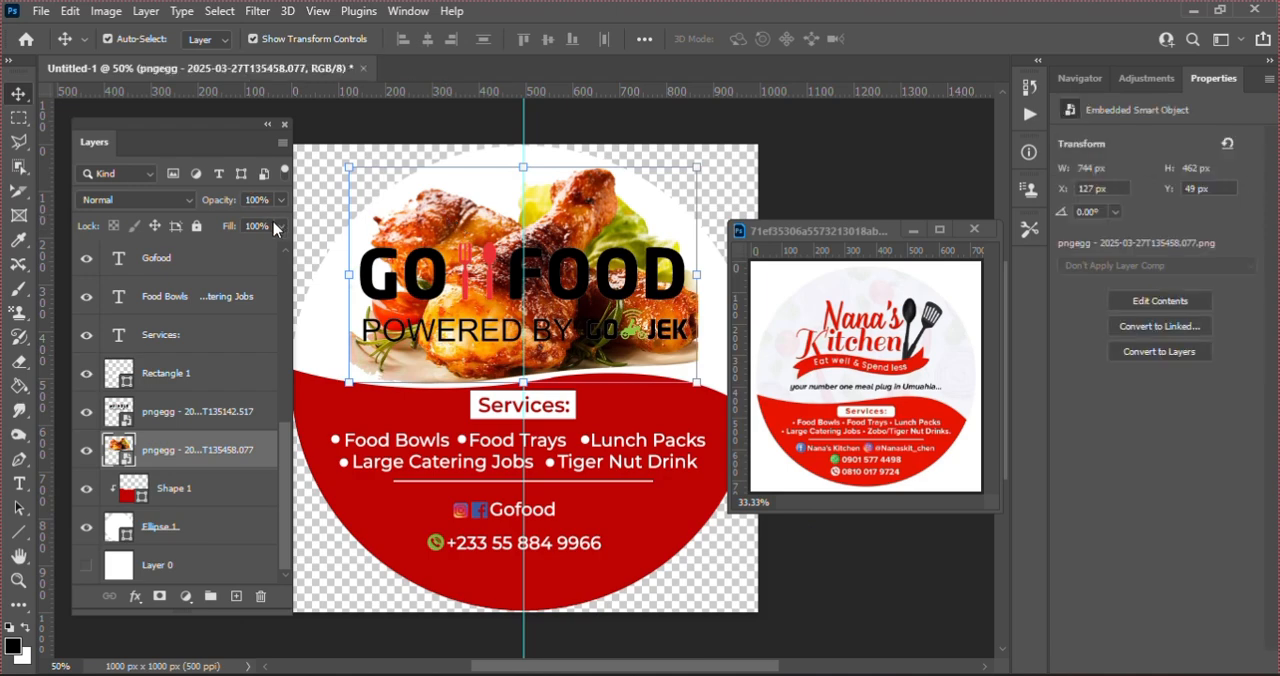
pyautogui.moveTo(284, 226); pyautogui.dragTo(201, 253)
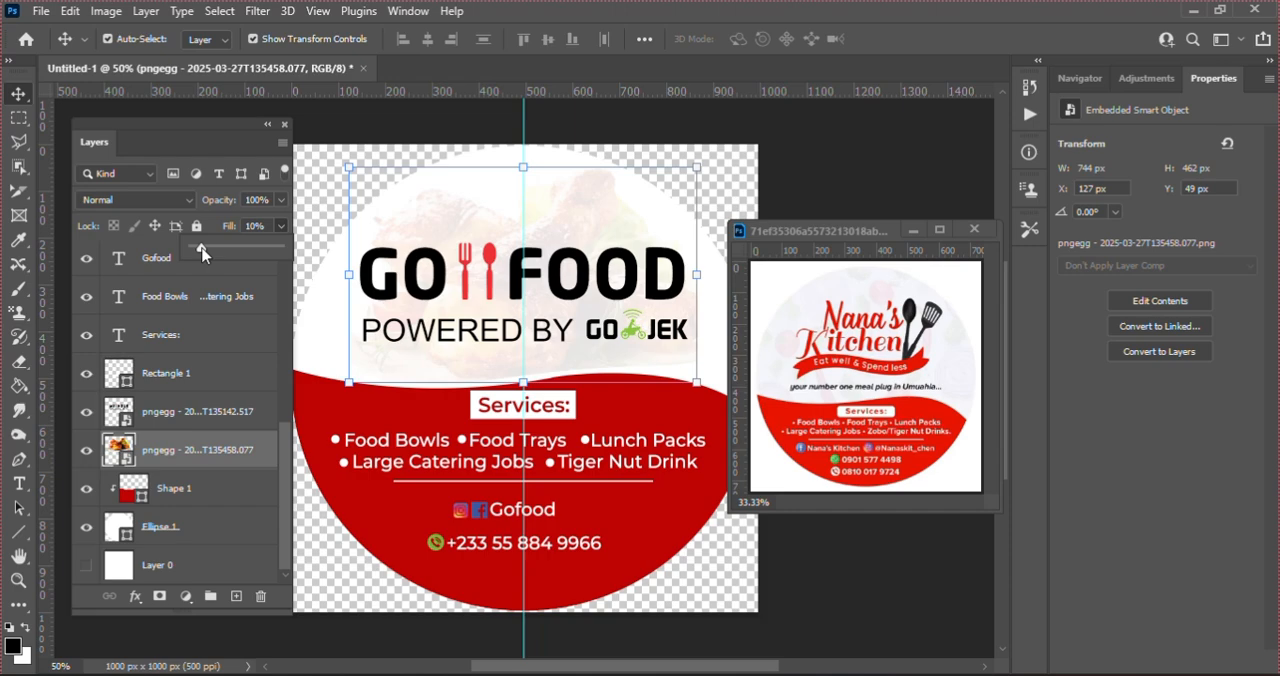
pyautogui.click(254, 226)
pyautogui.write('5')
pyautogui.press('Return')
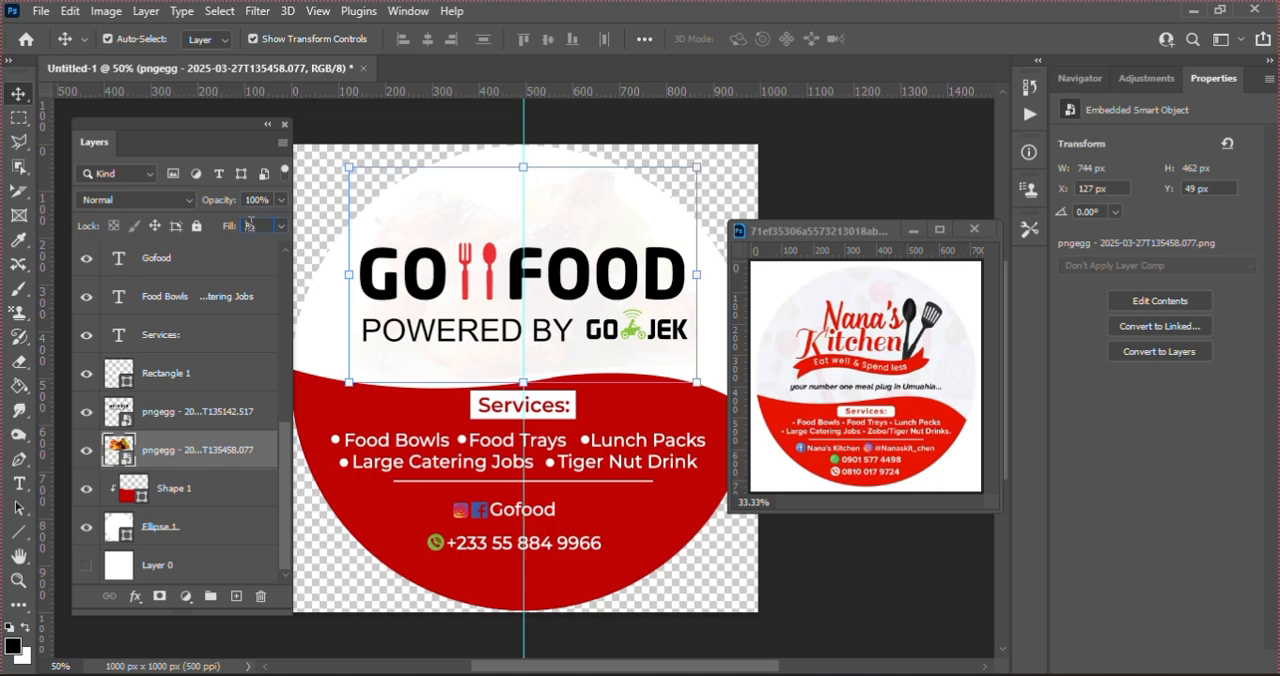
pyautogui.write('8')
pyautogui.press('Return')
pyautogui.click(858, 198)
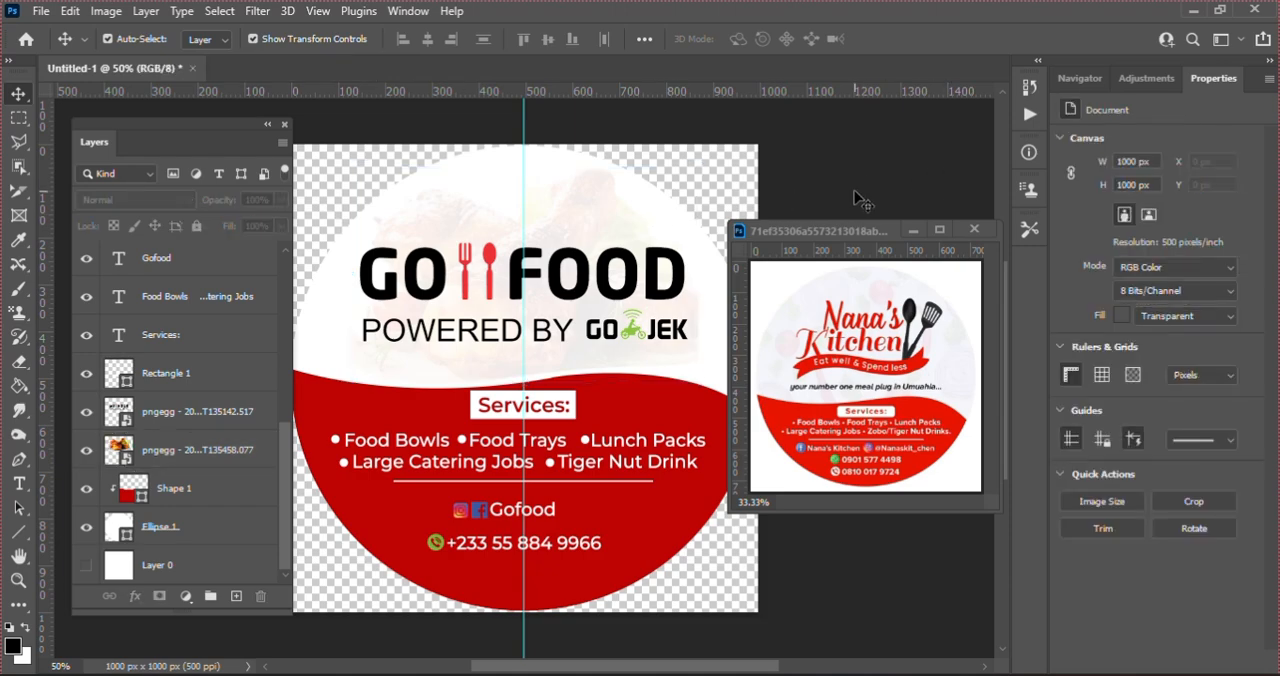
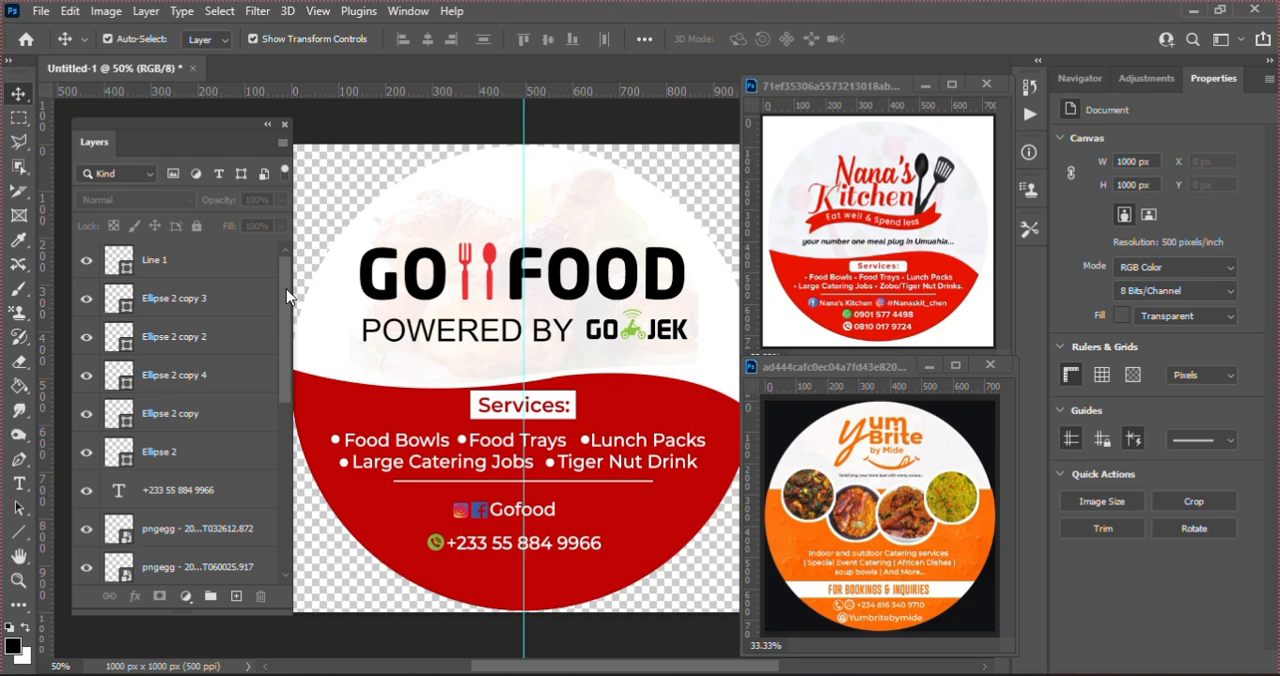
# Step: Duplicate the white Ellipse 1 circle layer beneath the red Shape 1
pyautogui.click(233, 262)
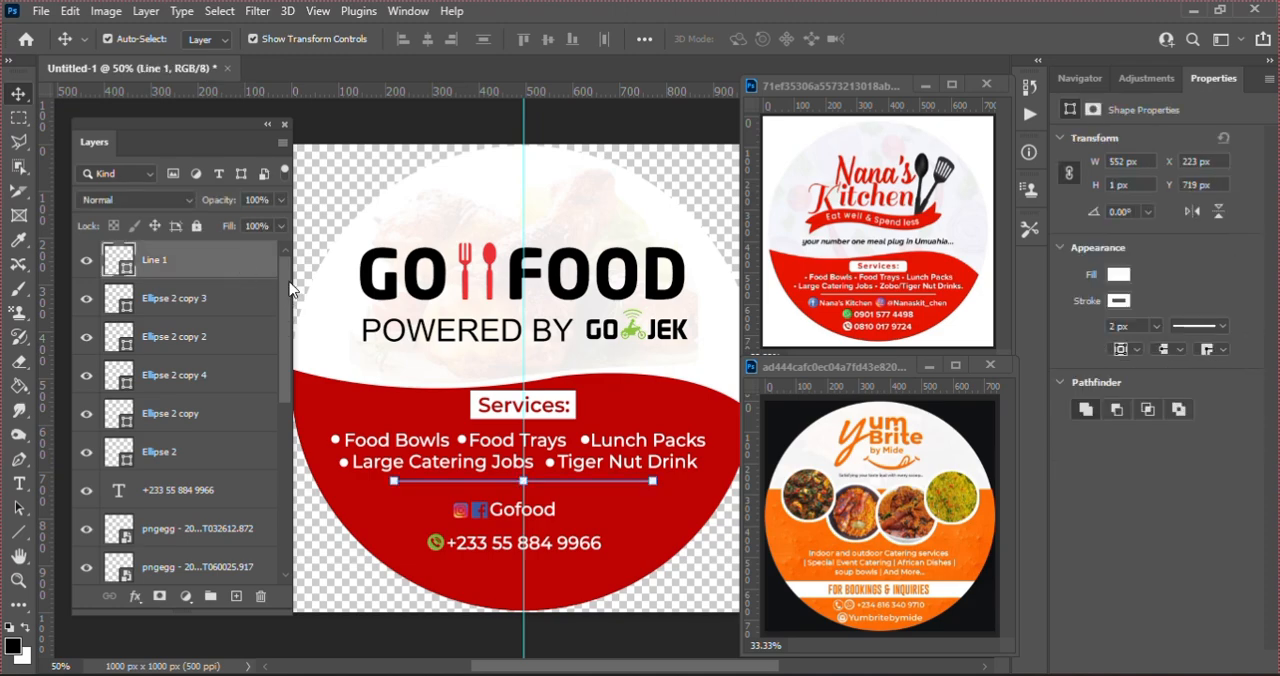
pyautogui.moveTo(287, 290); pyautogui.dragTo(292, 508)
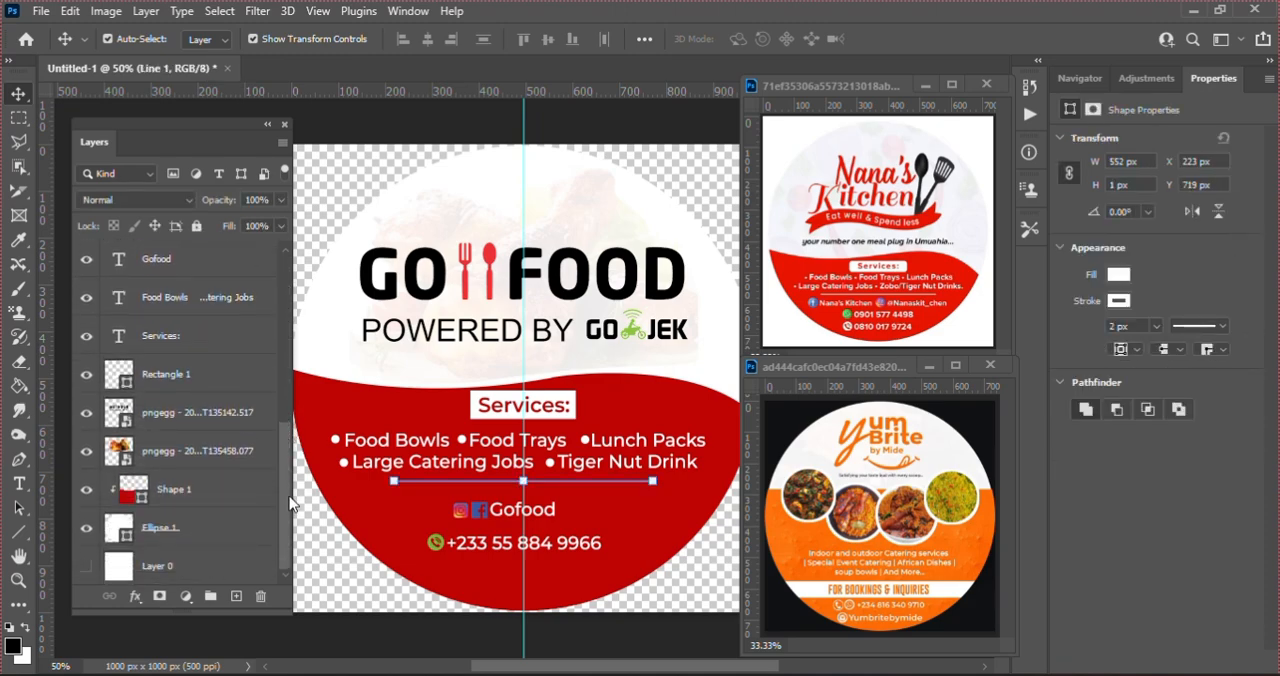
pyautogui.click(207, 535)
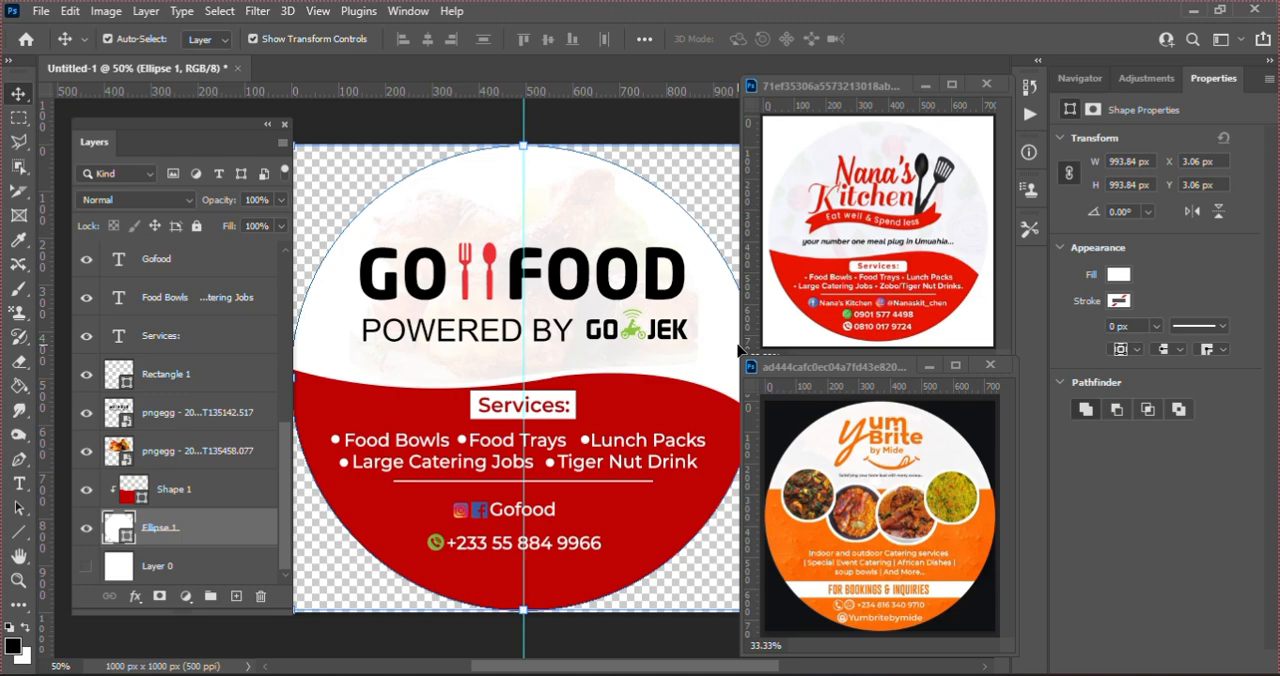
pyautogui.hotkey('ctrl', 'j')
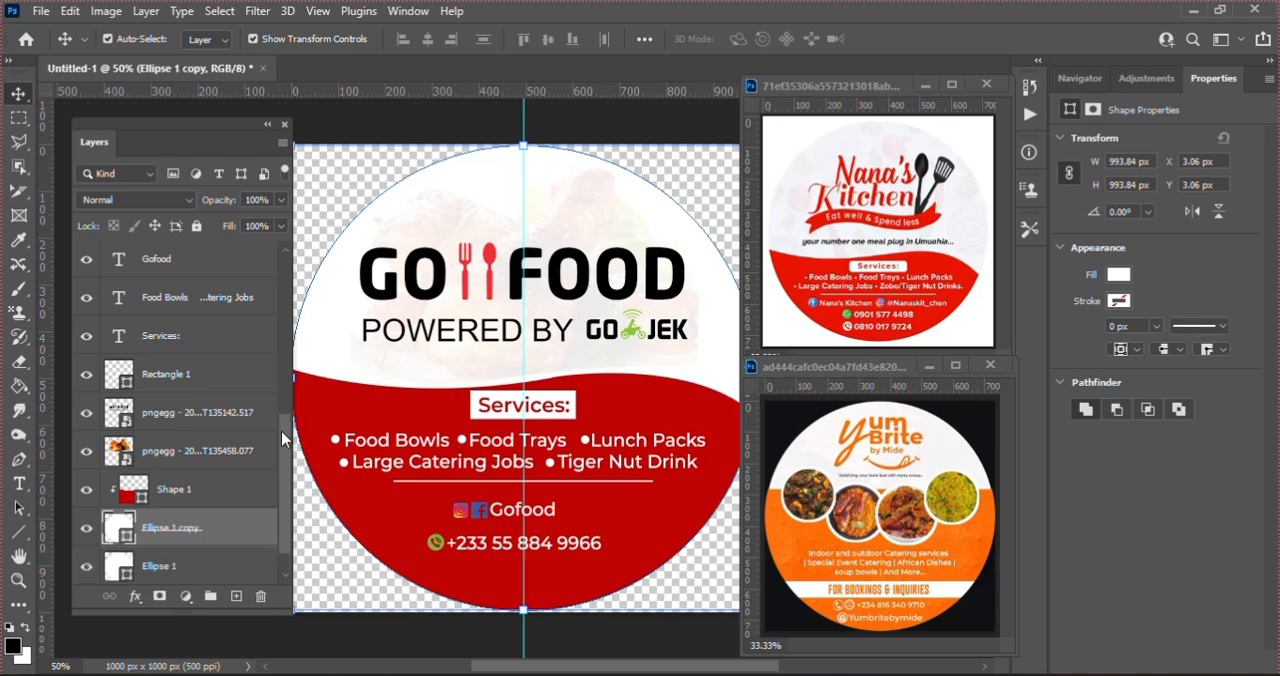
# Step: Group all layers from Line 1 down to Ellipse 1 copy and rename the group LABEL 1
pyautogui.moveTo(281, 438); pyautogui.dragTo(281, 241)
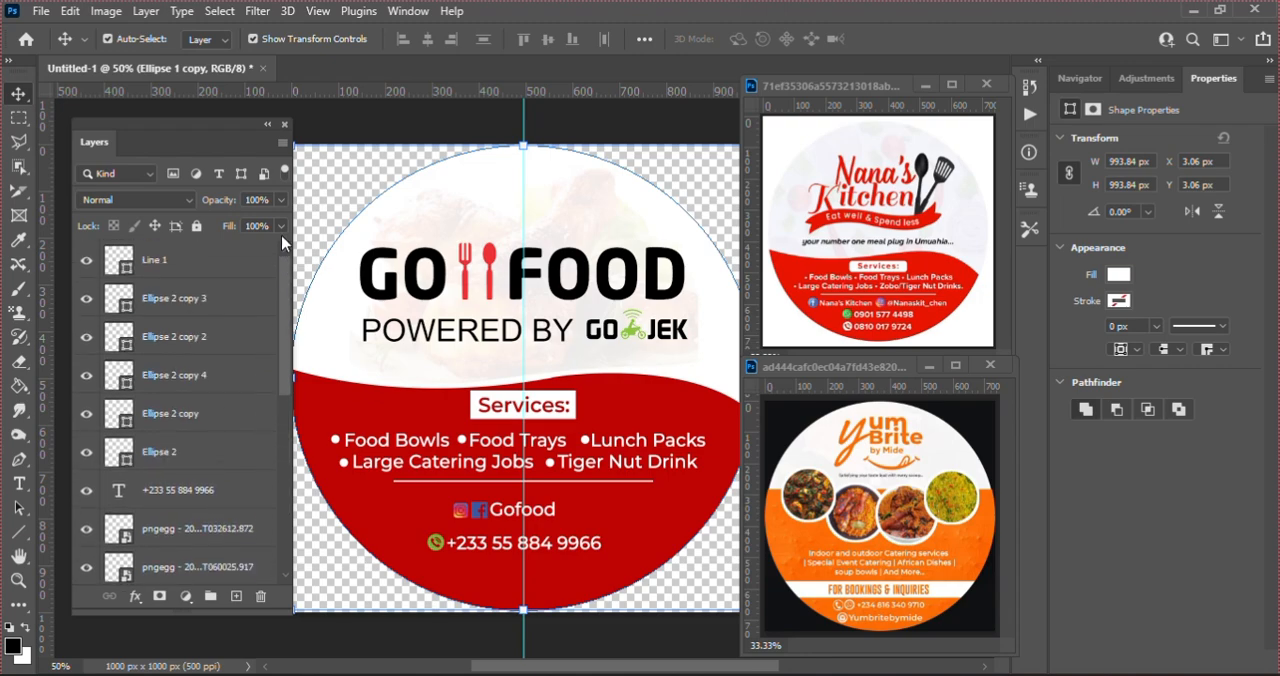
pyautogui.click(213, 275)
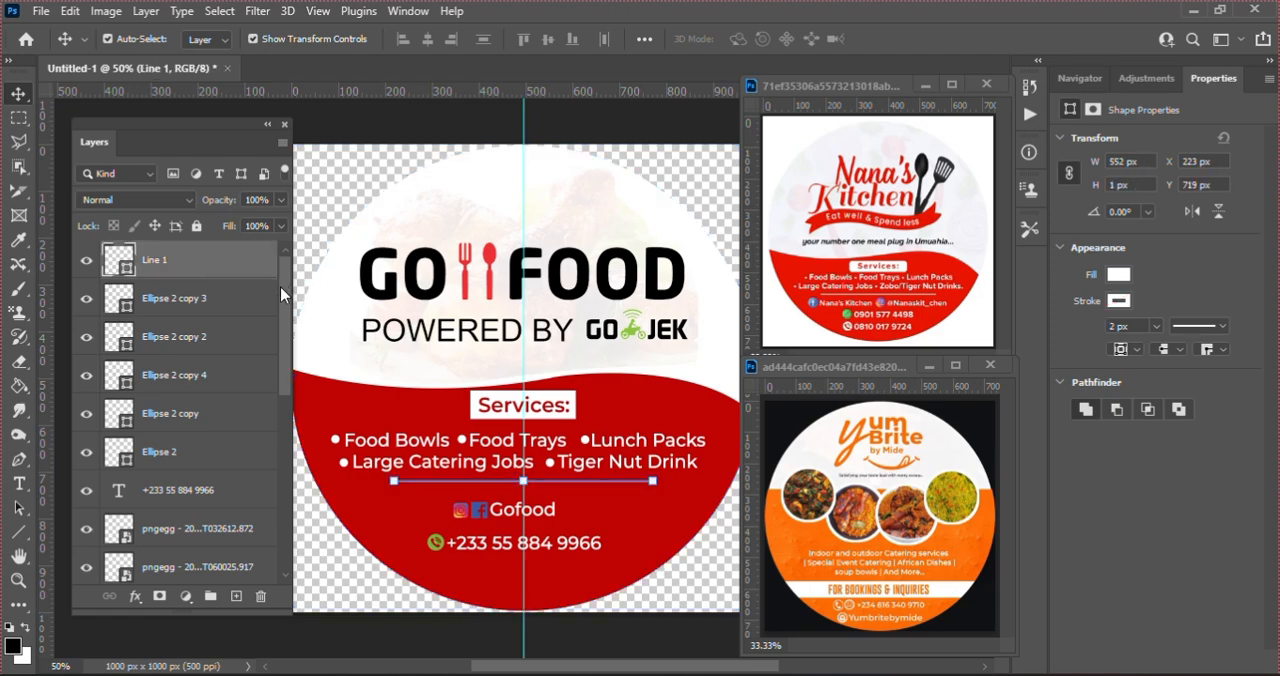
pyautogui.moveTo(280, 286); pyautogui.dragTo(294, 512)
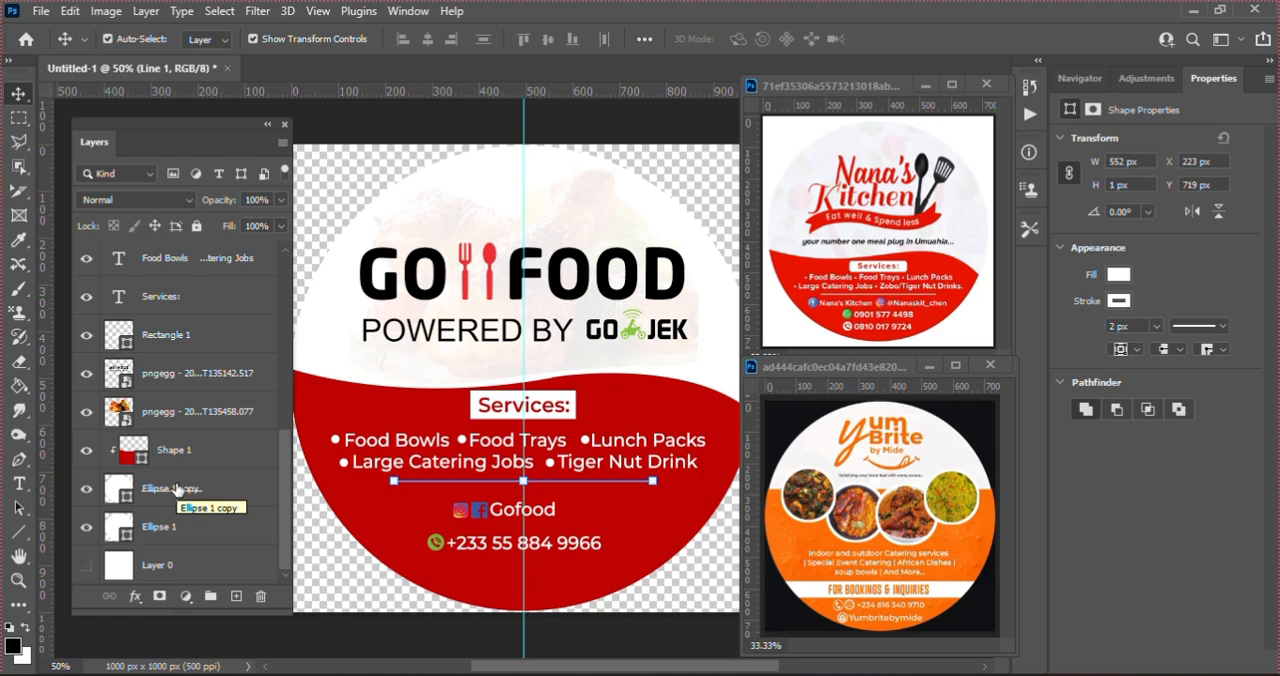
pyautogui.press('ctrl')
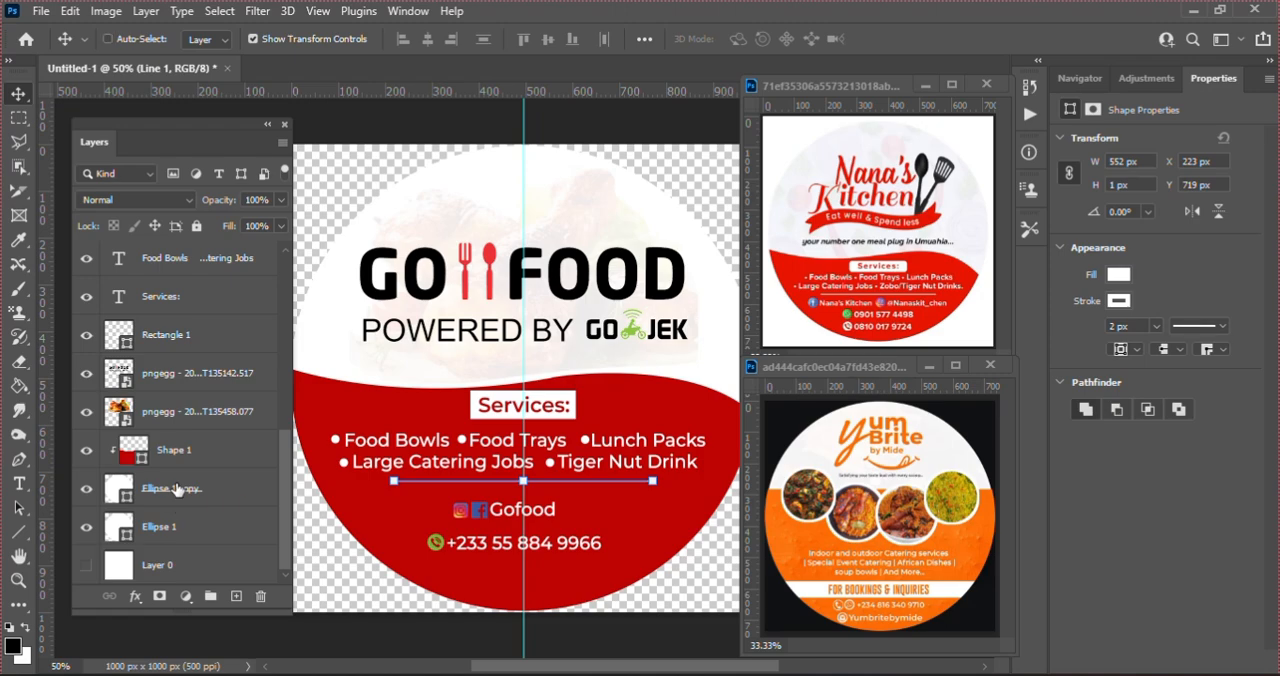
pyautogui.keyDown('shift'); pyautogui.click(175, 488); pyautogui.keyUp('shift')
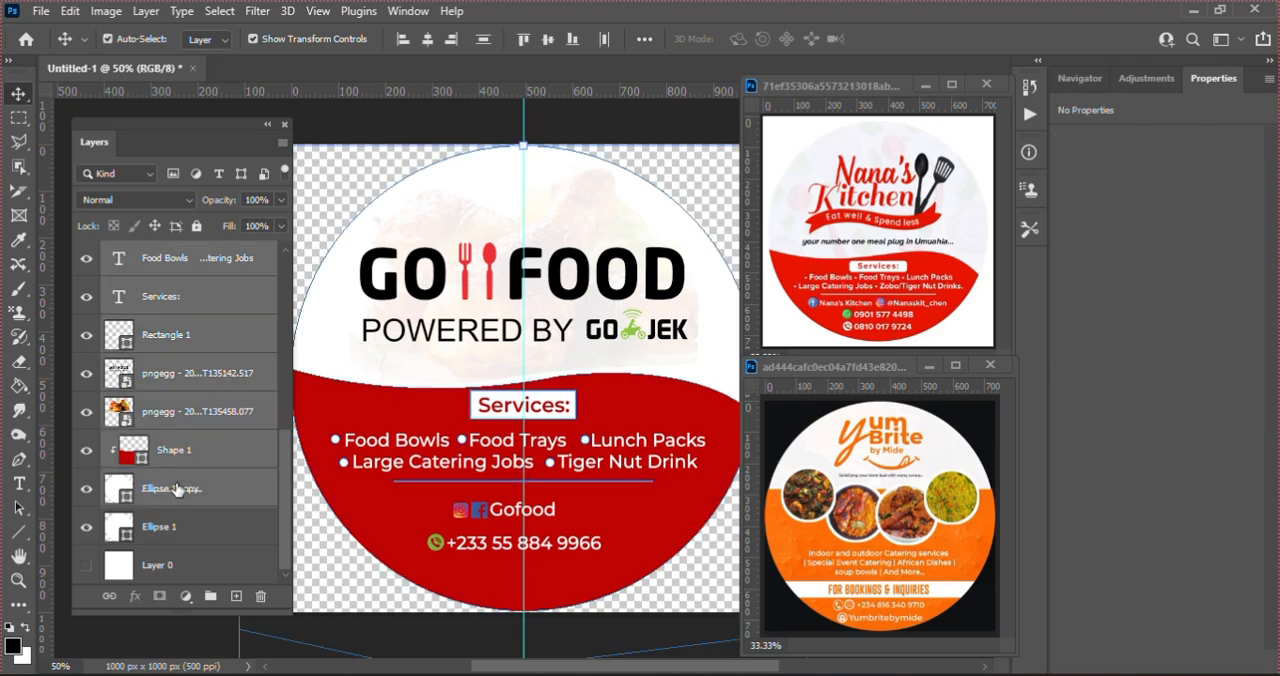
pyautogui.click(210, 597)
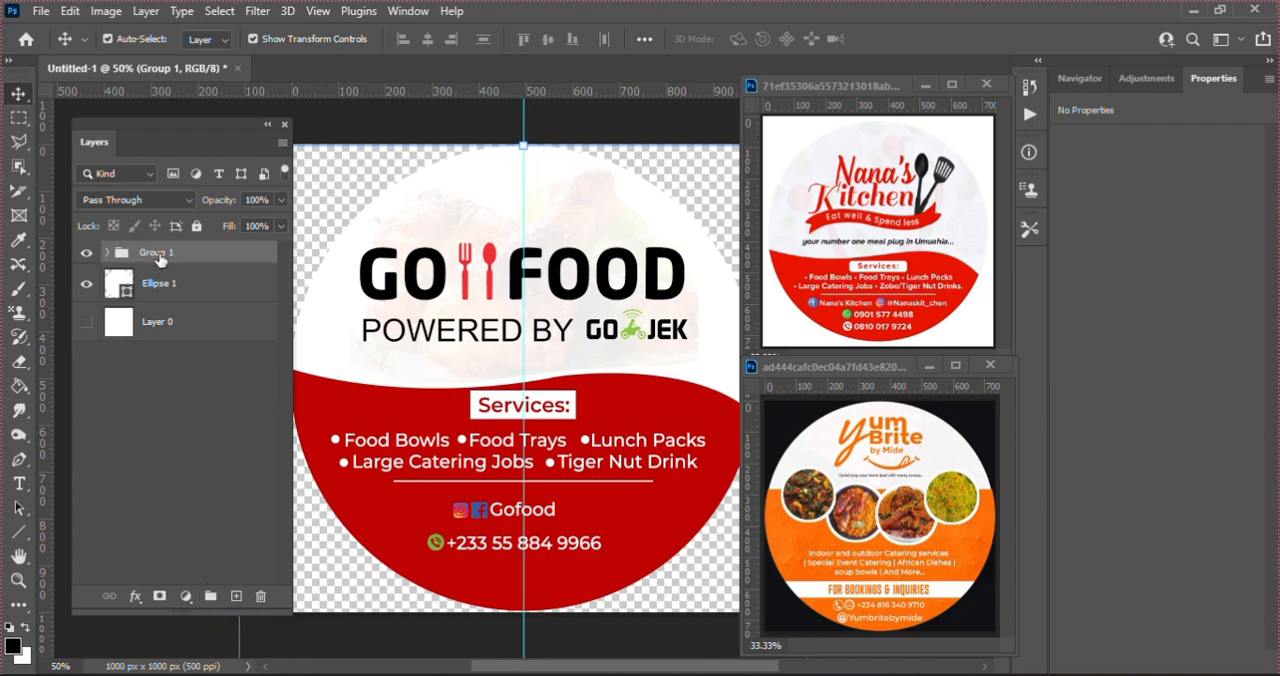
pyautogui.doubleClick(158, 254)
pyautogui.write('LABEL 1')
pyautogui.press('Return')
# Step: Move the LABEL 1 group below the Ellipse 1 layer and hide the group
pyautogui.moveTo(158, 256); pyautogui.dragTo(157, 318)
pyautogui.click(86, 291)
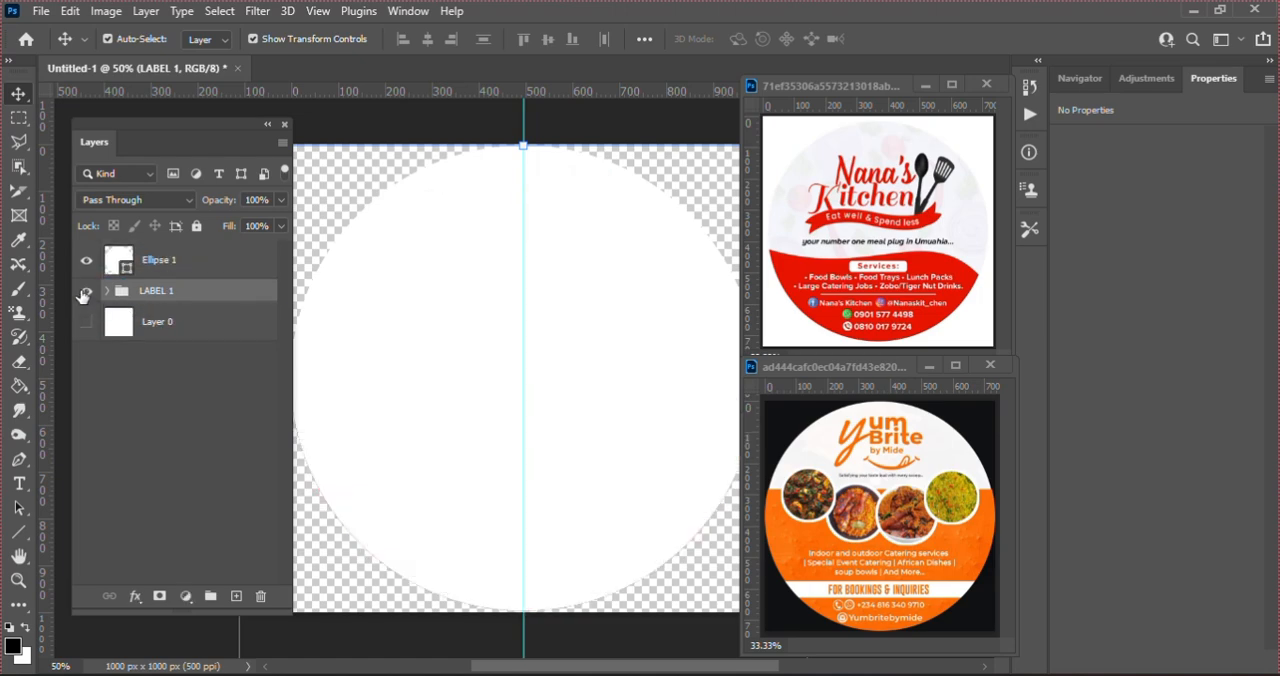
pyautogui.click(86, 291)
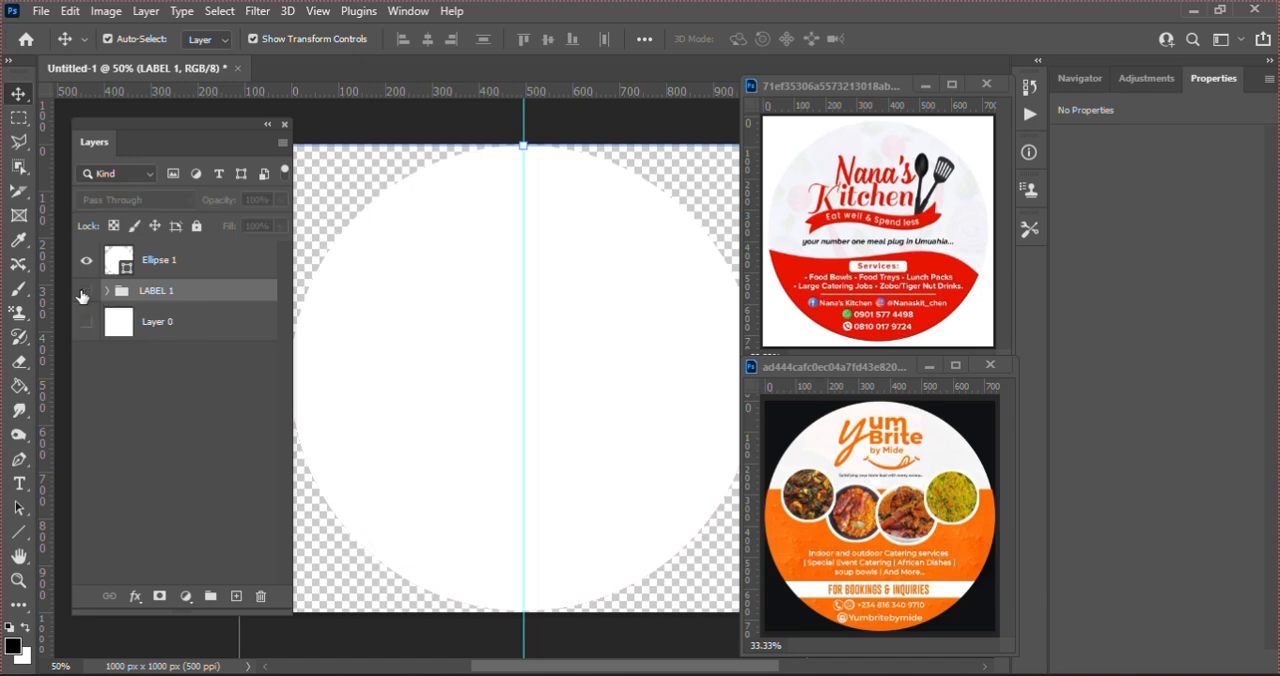
# Step: Draw a rectangle about 1302 × 695 px above Ellipse 1, covering the lower part of the circle beyond both canvas edges
pyautogui.click(172, 270)
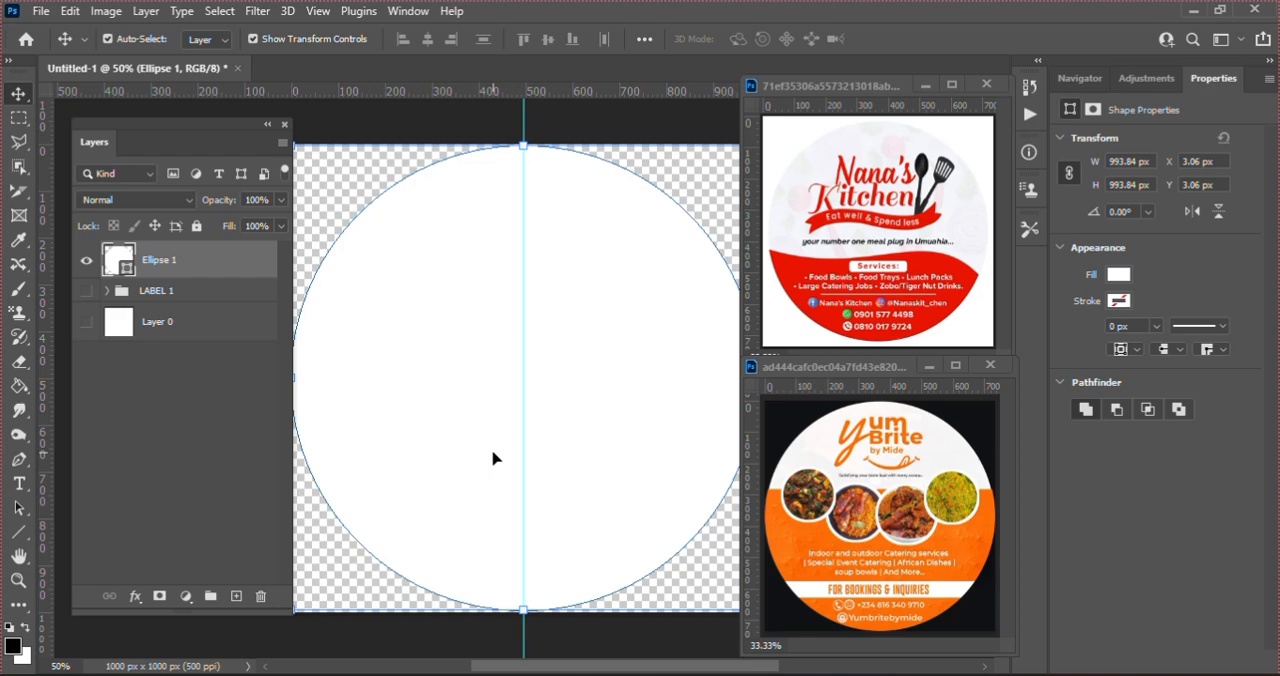
pyautogui.hotkey('ctrl', '-')
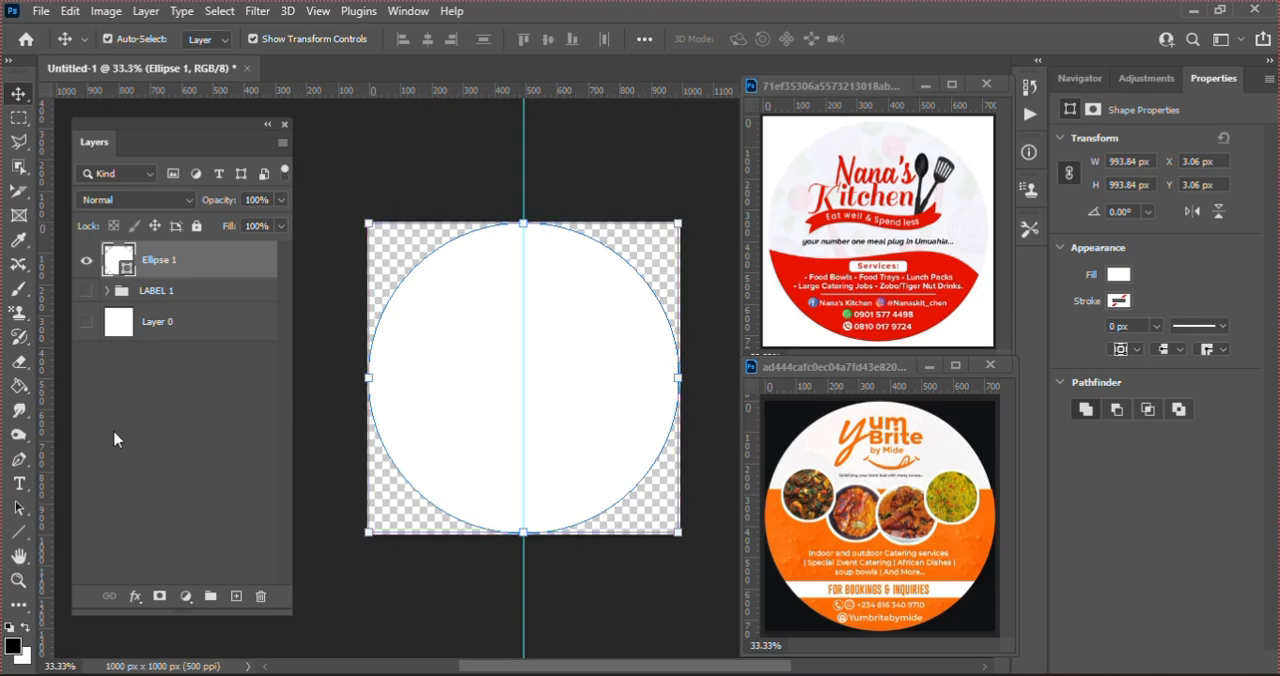
pyautogui.click(18, 536)
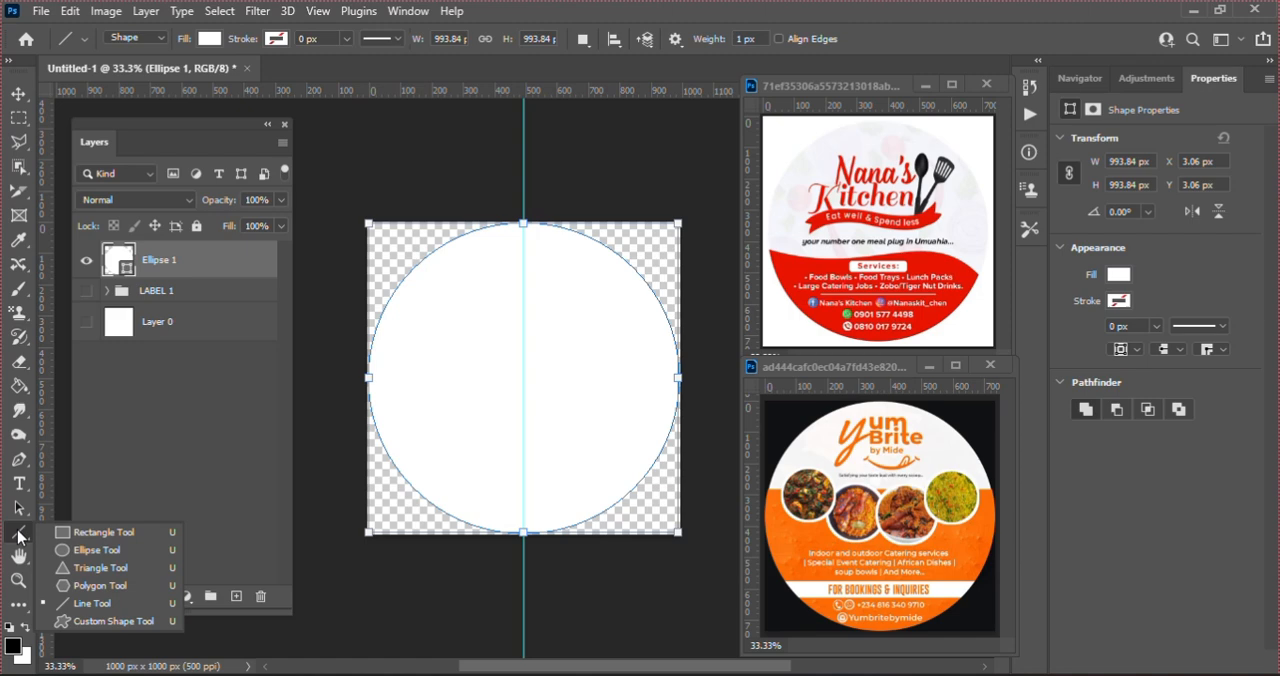
pyautogui.click(83, 536)
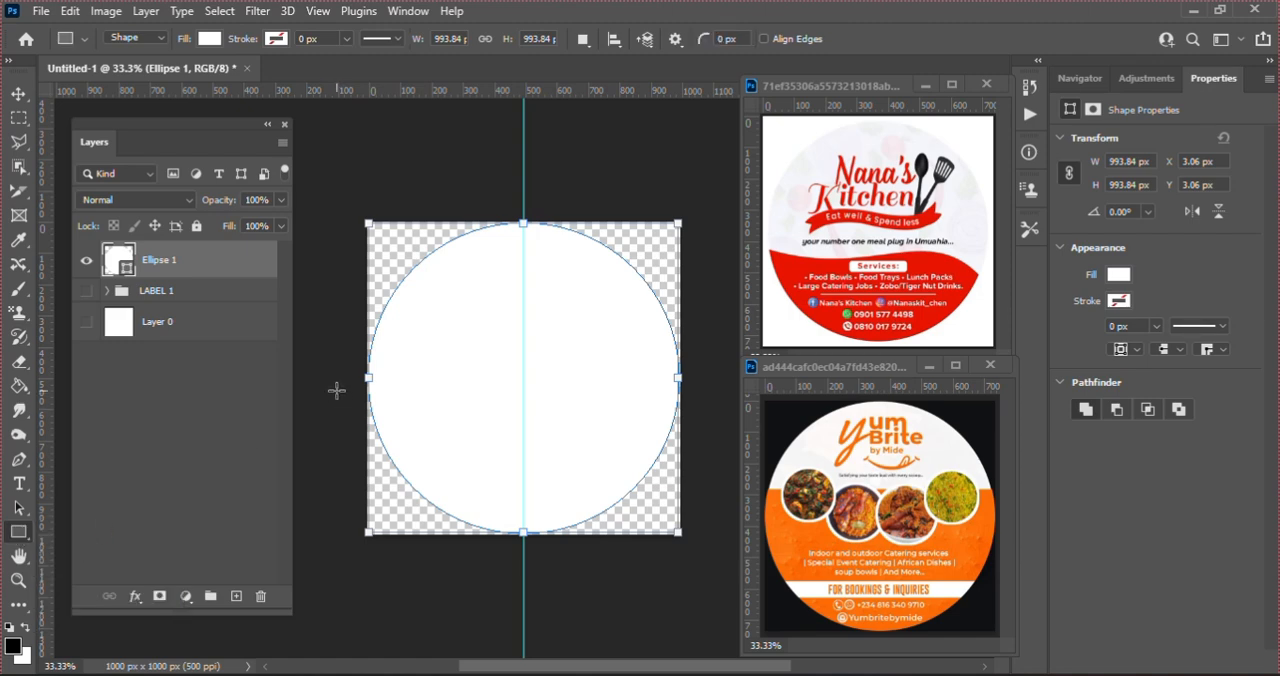
pyautogui.moveTo(313, 349); pyautogui.dragTo(718, 566)
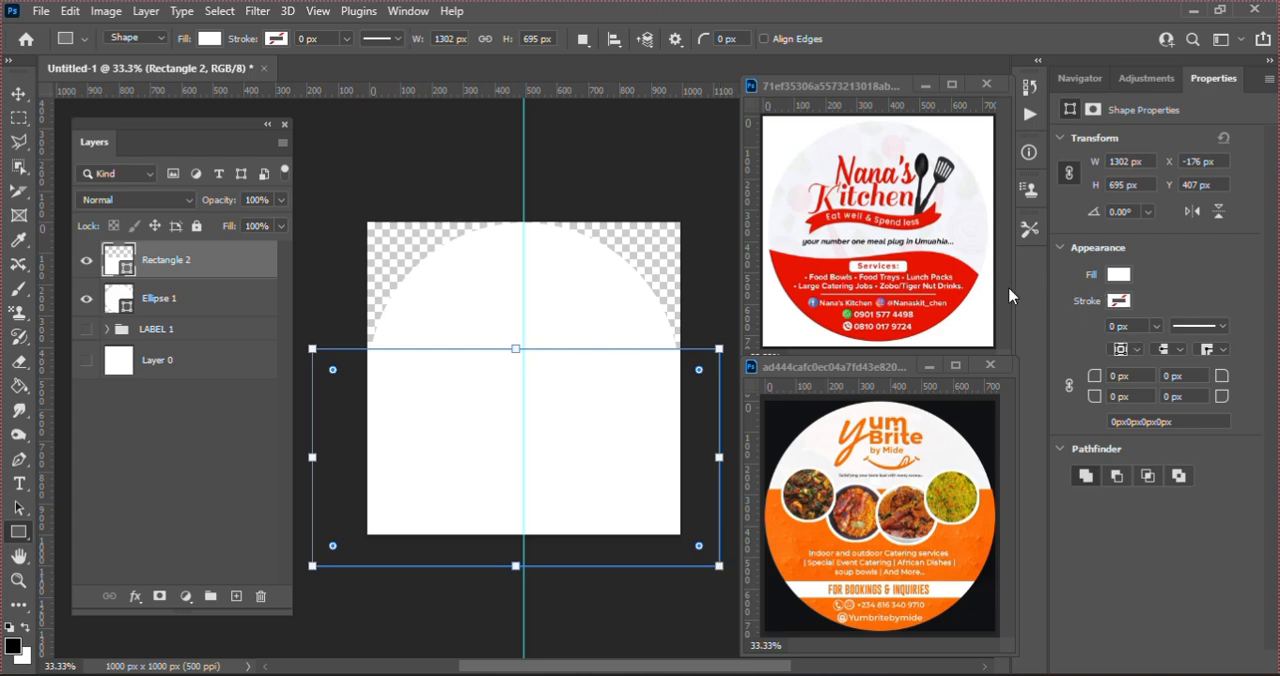
# Step: Fill the rectangle with orange f86d06 sampled from the Yum Brite reference sticker
pyautogui.click(1118, 275)
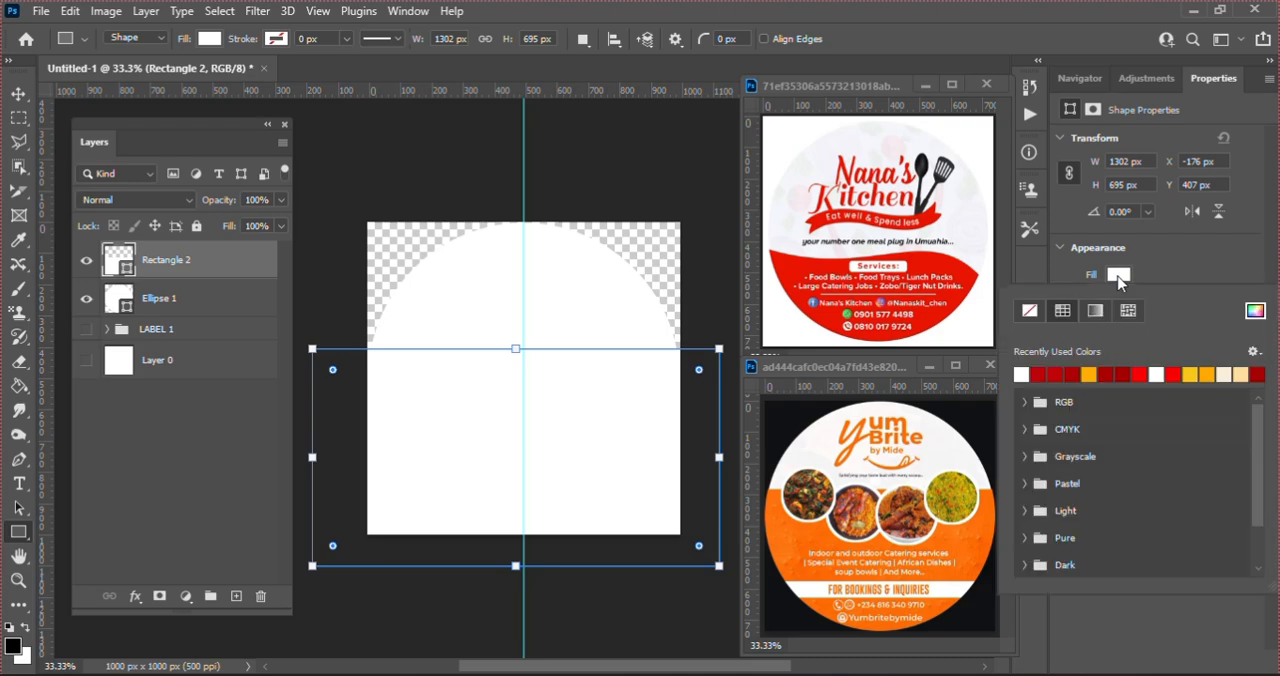
pyautogui.click(1255, 311)
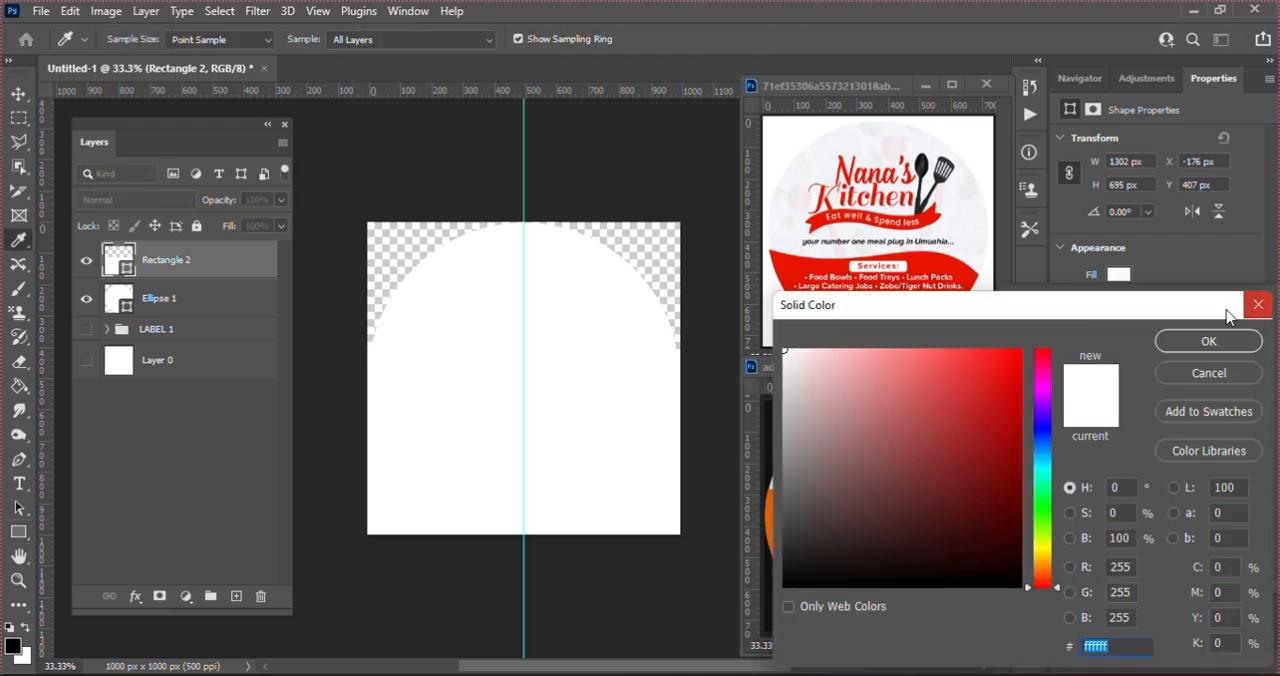
pyautogui.moveTo(1088, 311); pyautogui.dragTo(1157, 78)
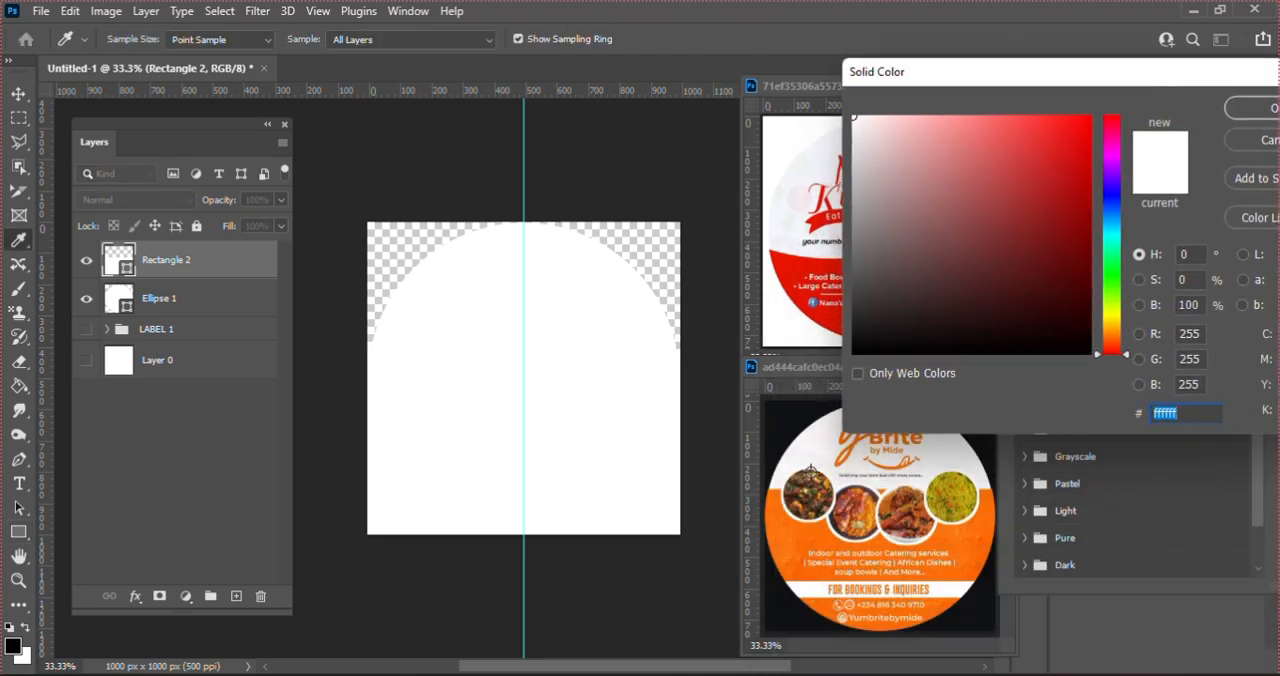
pyautogui.click(813, 530)
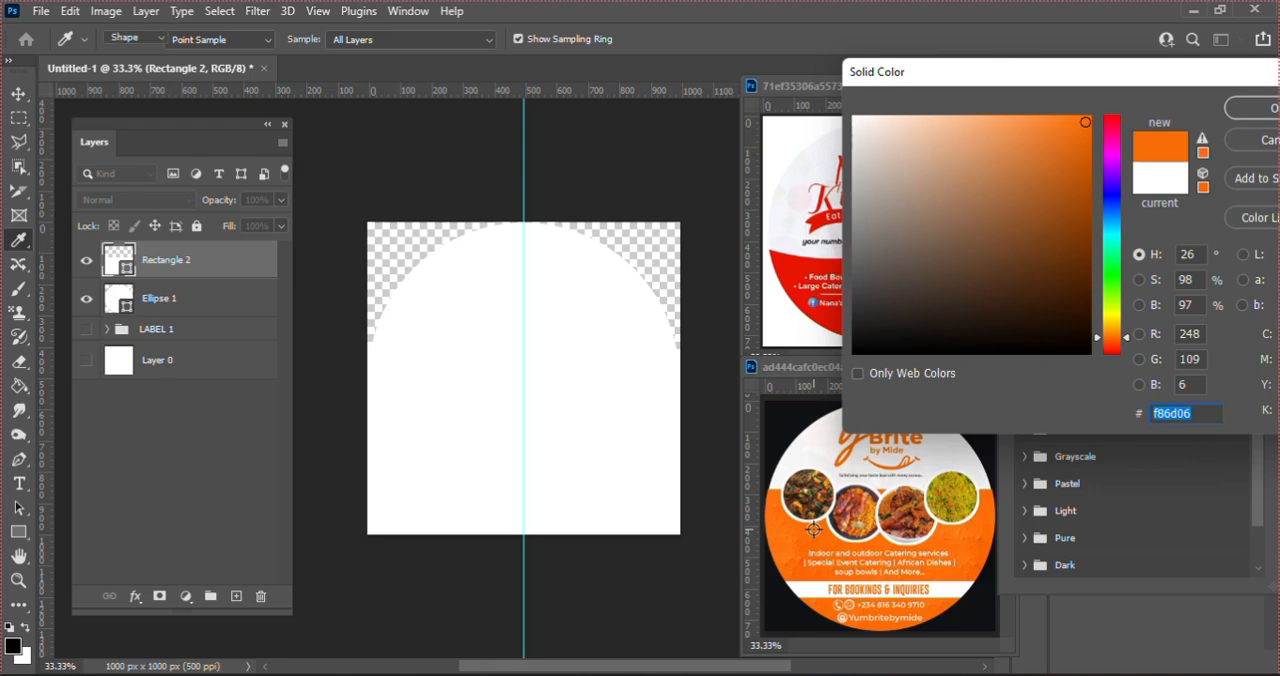
pyautogui.press('Return')
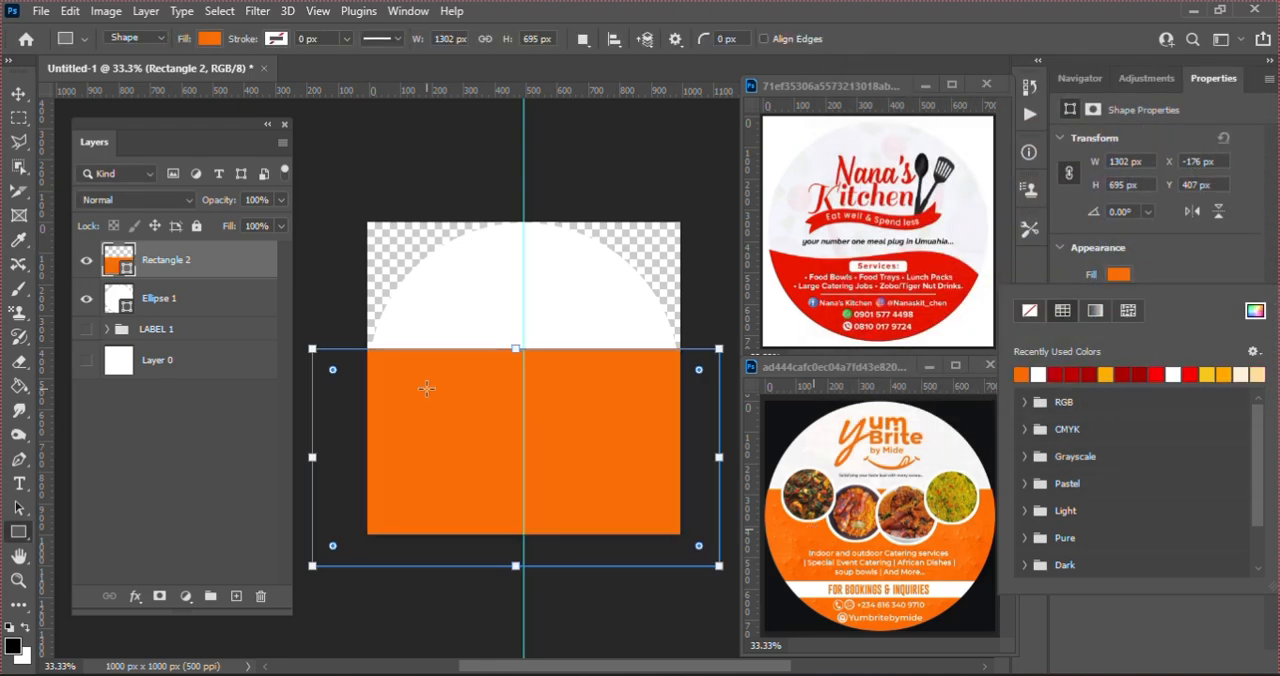
# Step: Clip the orange Rectangle 2 layer to the white Ellipse 1 circle with a clipping mask
pyautogui.rightClick(186, 264)
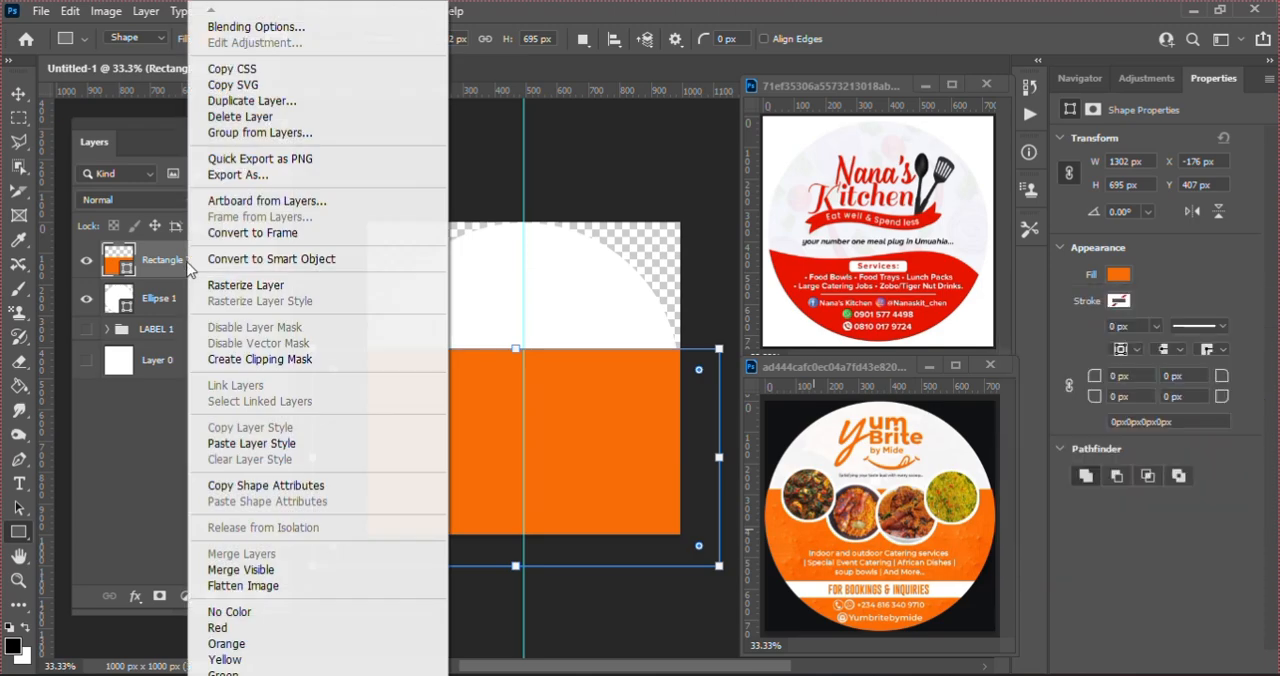
pyautogui.click(259, 363)
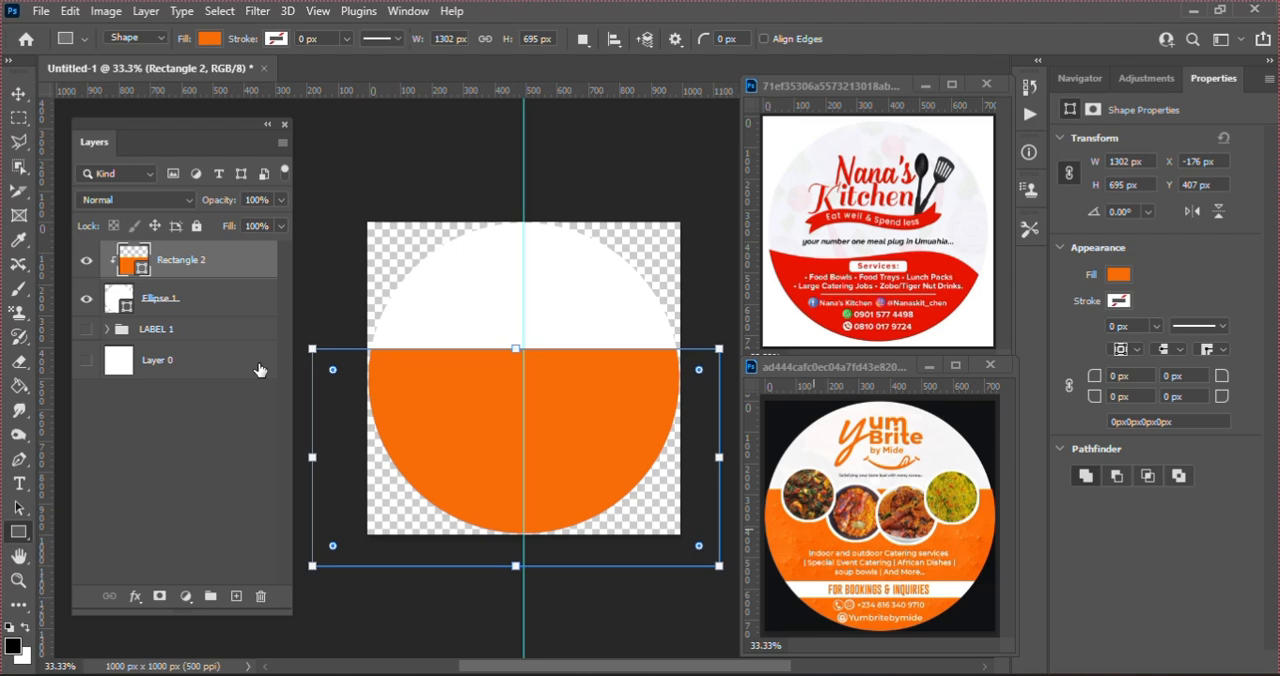
pyautogui.press('Return')
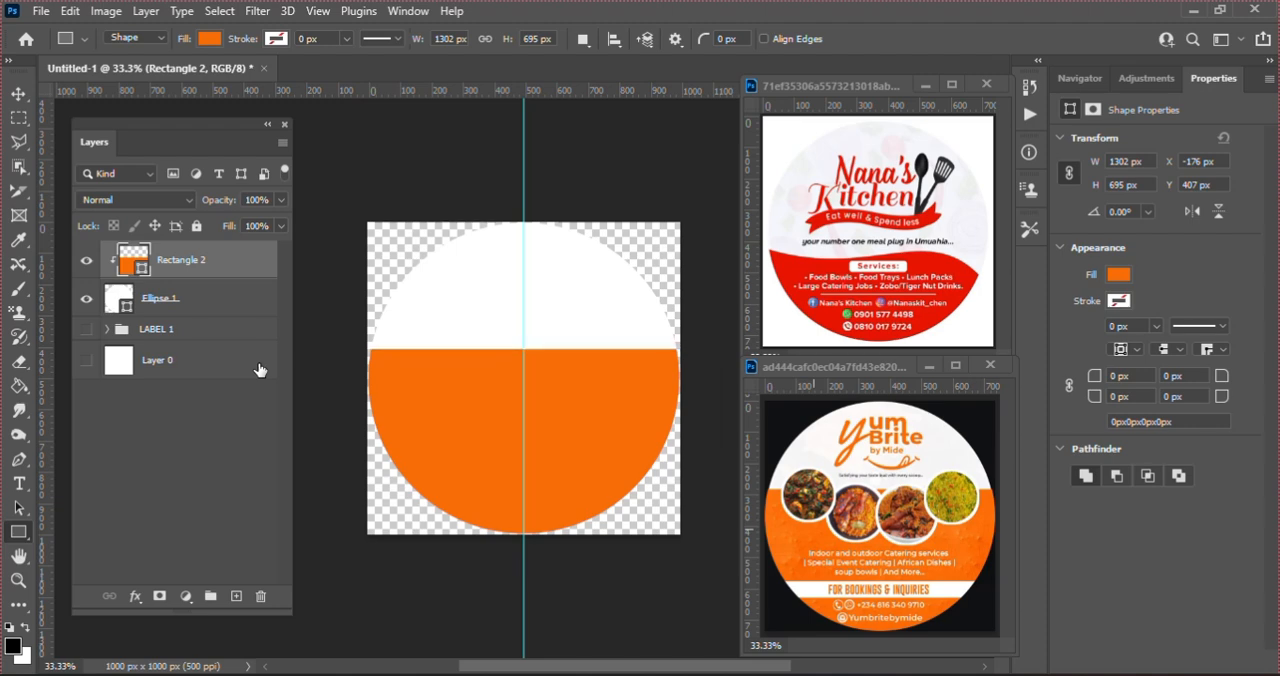
# Step: Nudge the orange rectangle up to Y 359 px so it covers more of the circle
pyautogui.press('v')
pyautogui.press('Up')
pyautogui.press('Up')
pyautogui.press('Up')
pyautogui.press('Up')
pyautogui.press('Up')
pyautogui.press('Up')
pyautogui.press('Up')
pyautogui.press('Up')
pyautogui.press('Up')
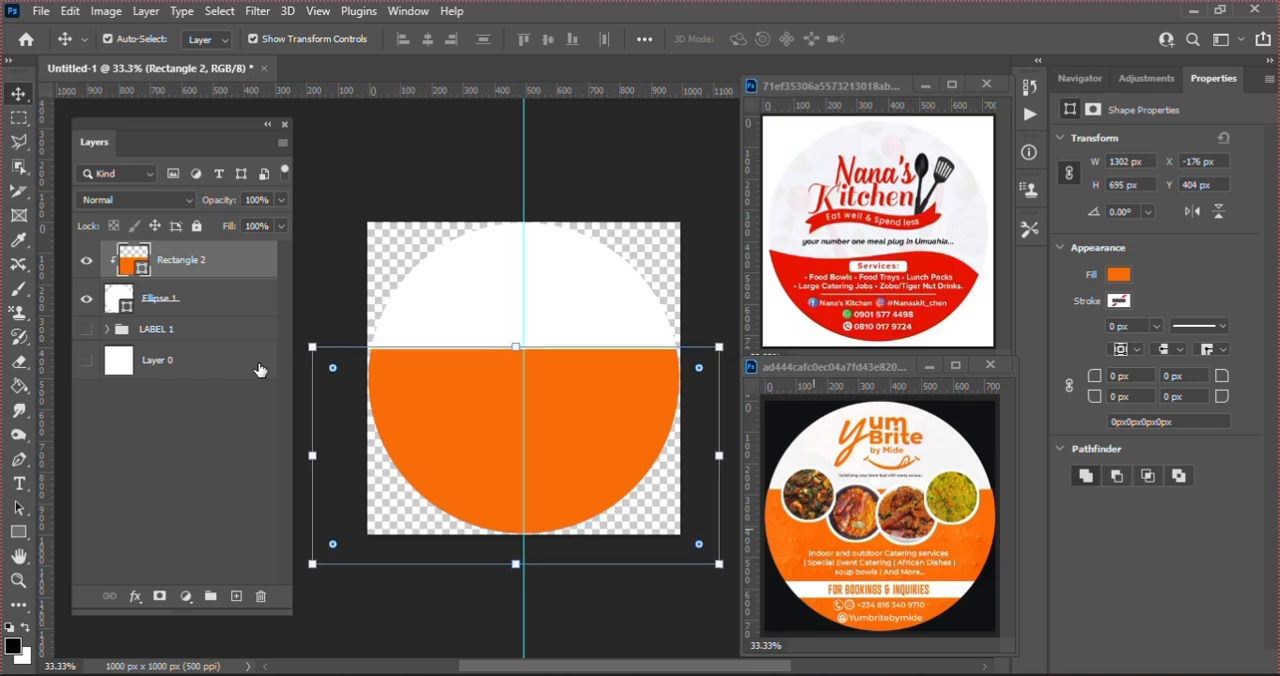
pyautogui.press('Up')
pyautogui.press('Up')
pyautogui.press('Up')
pyautogui.press('Up')
pyautogui.press('Up')
pyautogui.press('Up')
pyautogui.press('Up')
pyautogui.press('Up')
pyautogui.press('Up')
pyautogui.press('Up')
pyautogui.press('Up')
pyautogui.press('Up')
pyautogui.press('Up')
pyautogui.press('Up')
pyautogui.press('Up')
pyautogui.press('Up')
pyautogui.press('Up')
pyautogui.press('Up')
pyautogui.press('Up')
pyautogui.press('Up')
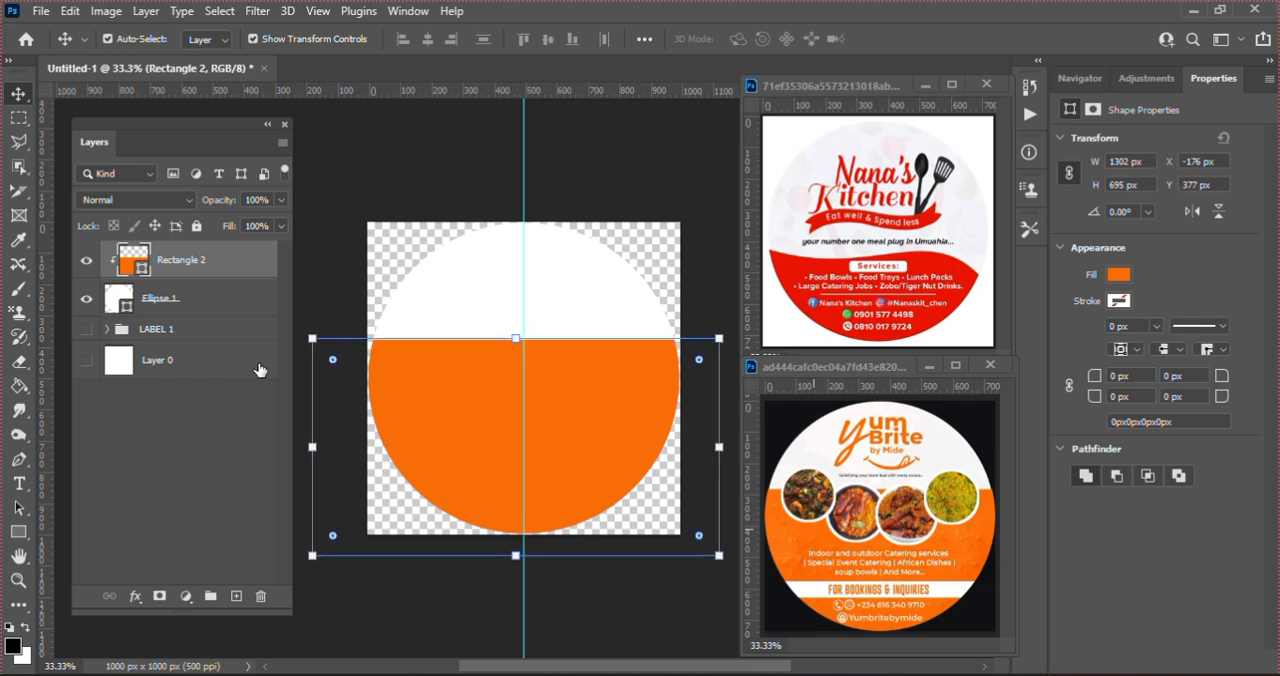
pyautogui.press('Up')
pyautogui.press('Up')
pyautogui.press('Up')
pyautogui.press('Up')
pyautogui.press('Up')
pyautogui.press('Up')
pyautogui.press('Up')
pyautogui.press('Up')
pyautogui.press('Up')
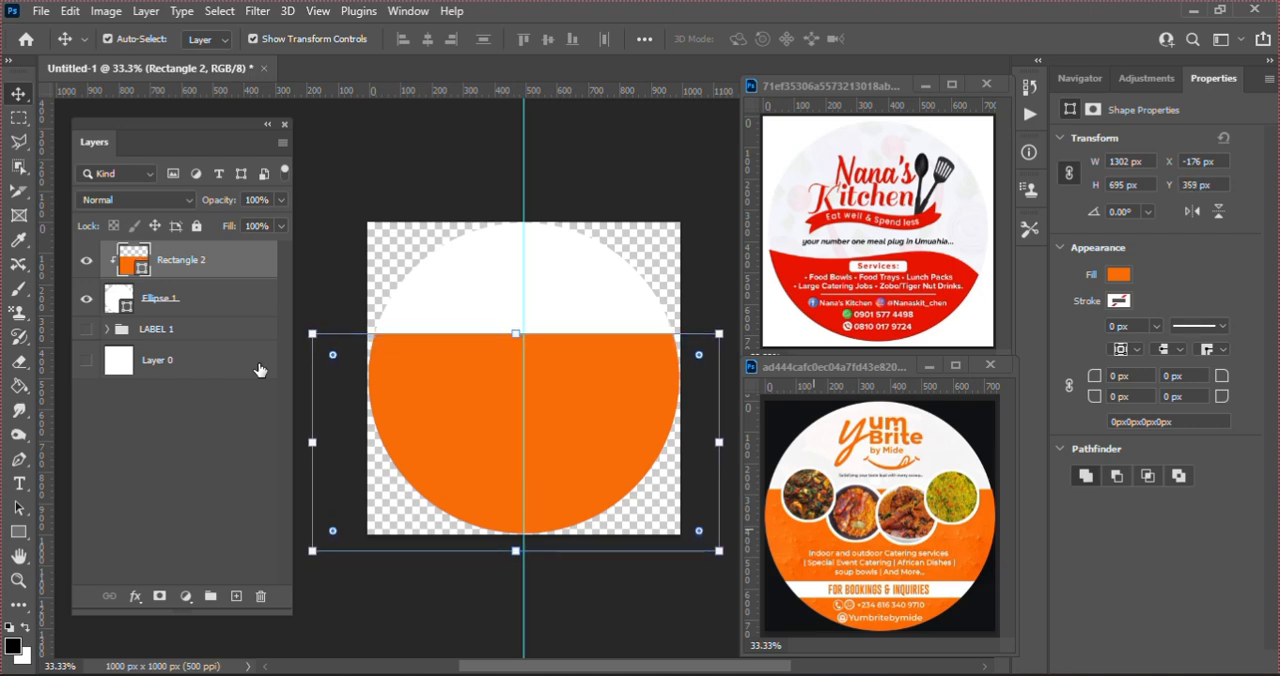
# Step: Switch to the Downloads folder in File Explorer and place the GO FOOD logo PNG into the sticker document
pyautogui.click(540, 673)
pyautogui.click(922, 530)
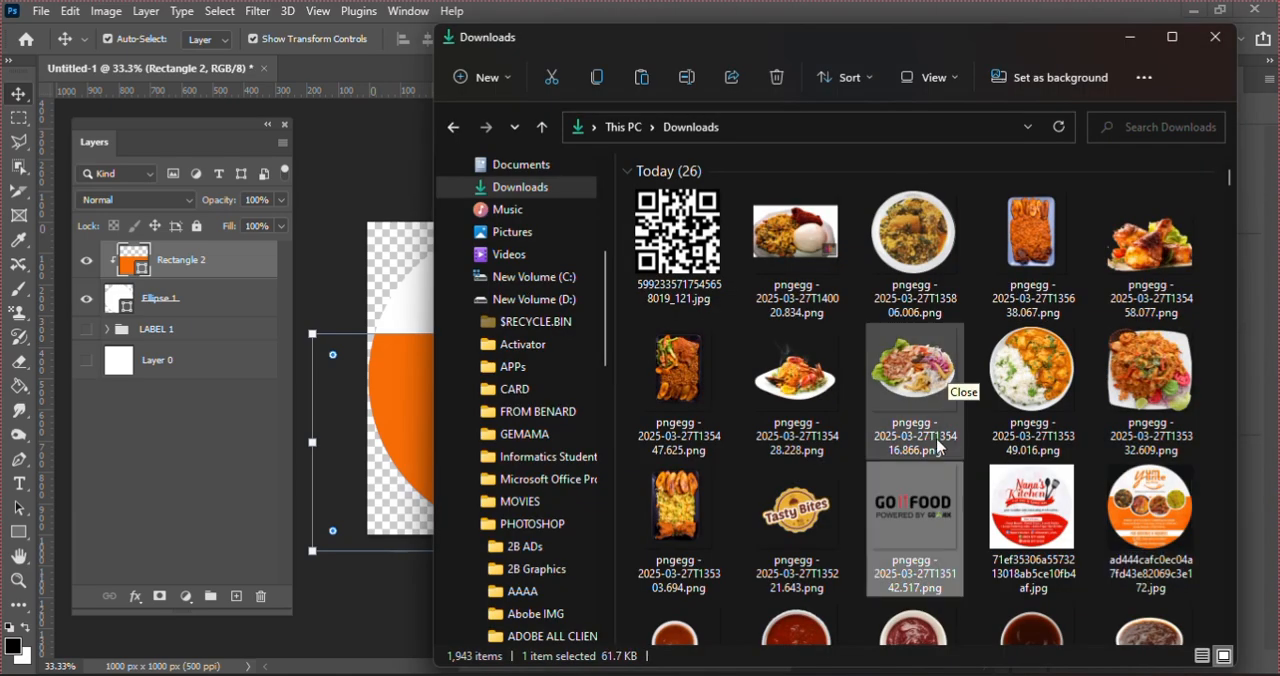
pyautogui.moveTo(930, 505); pyautogui.dragTo(398, 364)
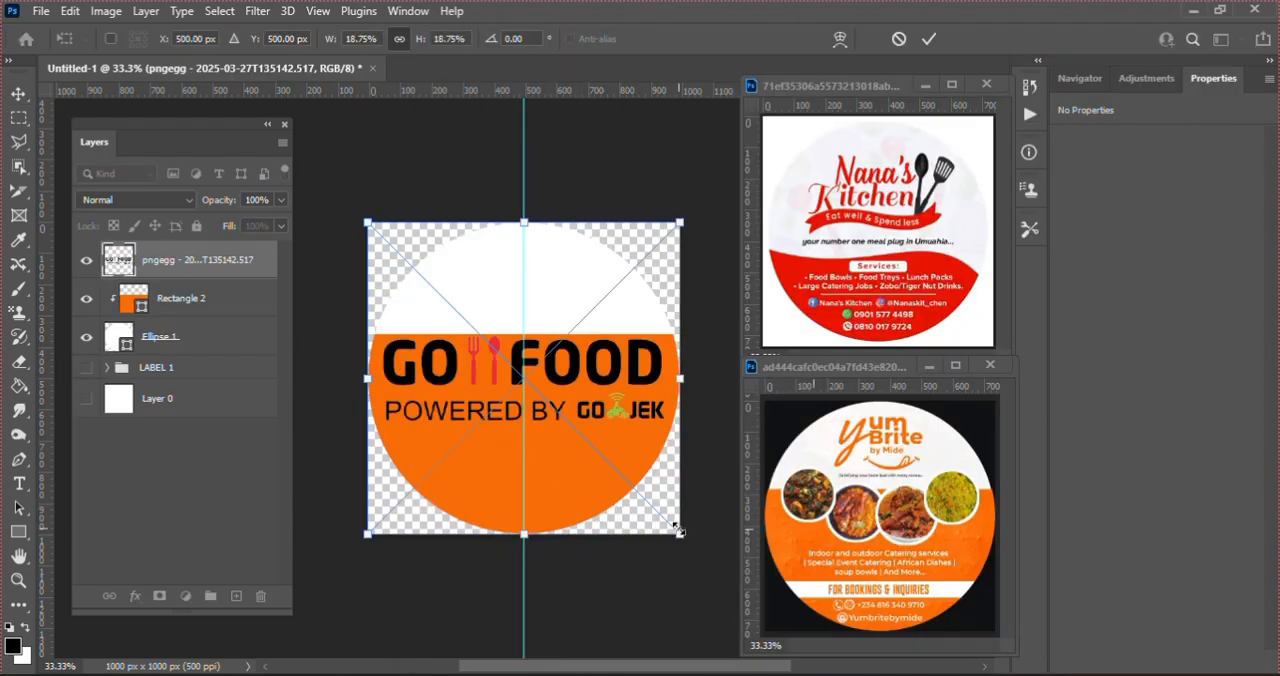
# Step: Scale the GO FOOD logo to about 564 × 171 px, position it in the white area above the orange rectangle, and commit the placement
pyautogui.moveTo(681, 535); pyautogui.dragTo(639, 493)
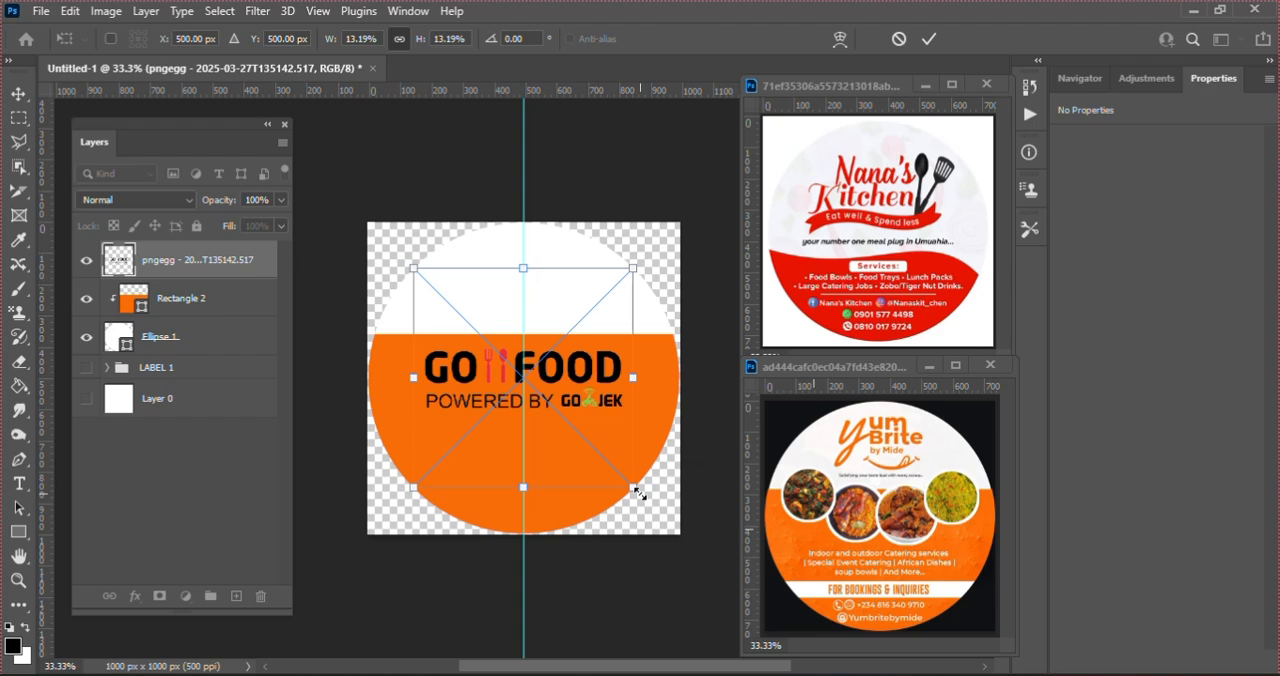
pyautogui.moveTo(590, 368); pyautogui.dragTo(590, 279)
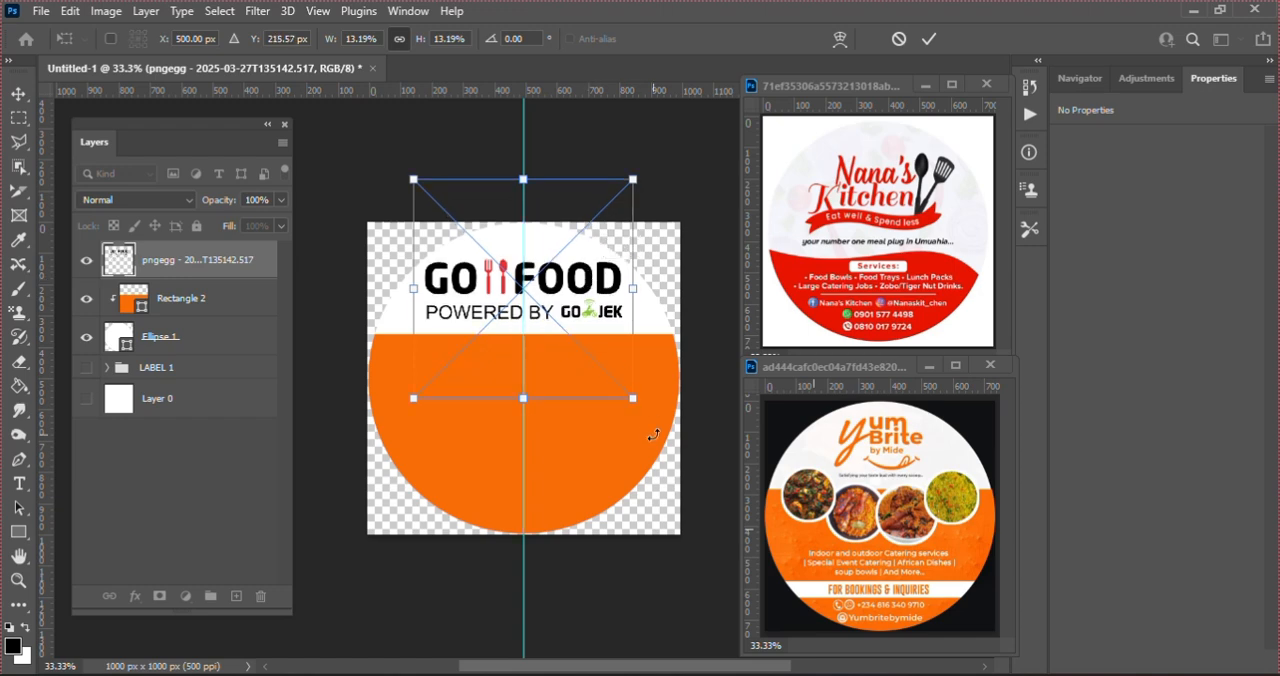
pyautogui.moveTo(629, 397); pyautogui.dragTo(622, 386)
pyautogui.press('Return')
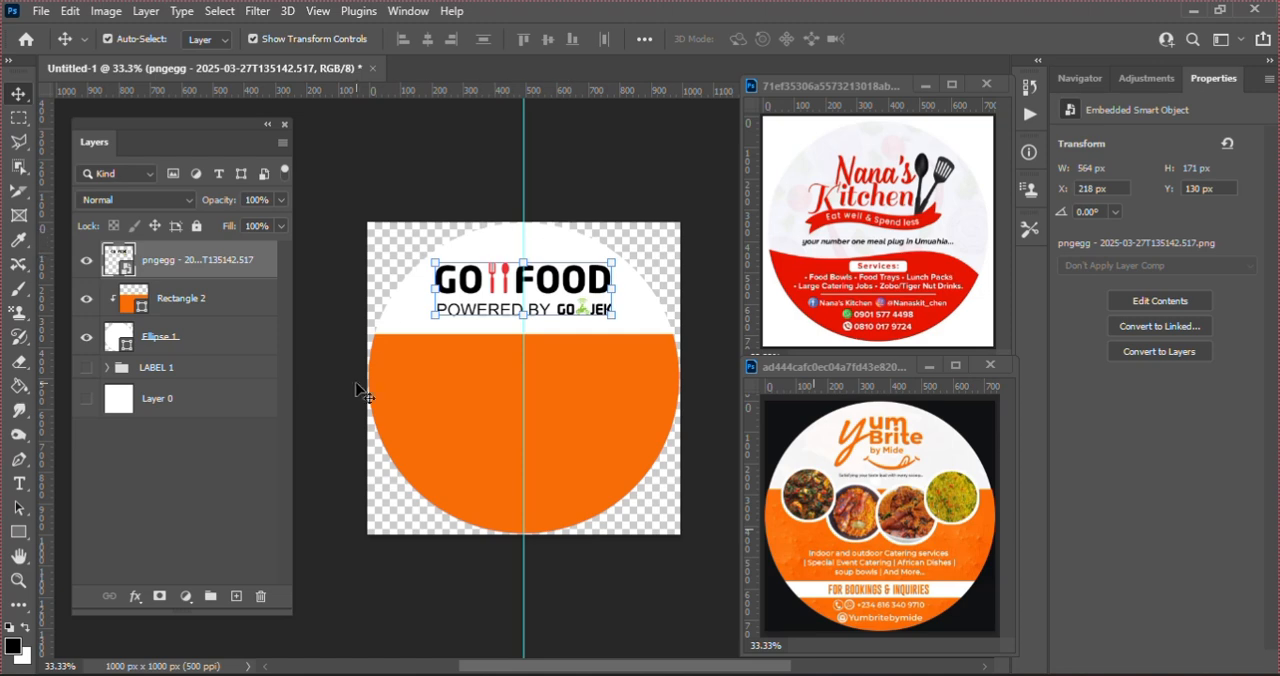
# Step: Duplicate the Ellipse 1 circle and scale the copy about its centre to 98.19%, about 976 px across
pyautogui.click(190, 340)
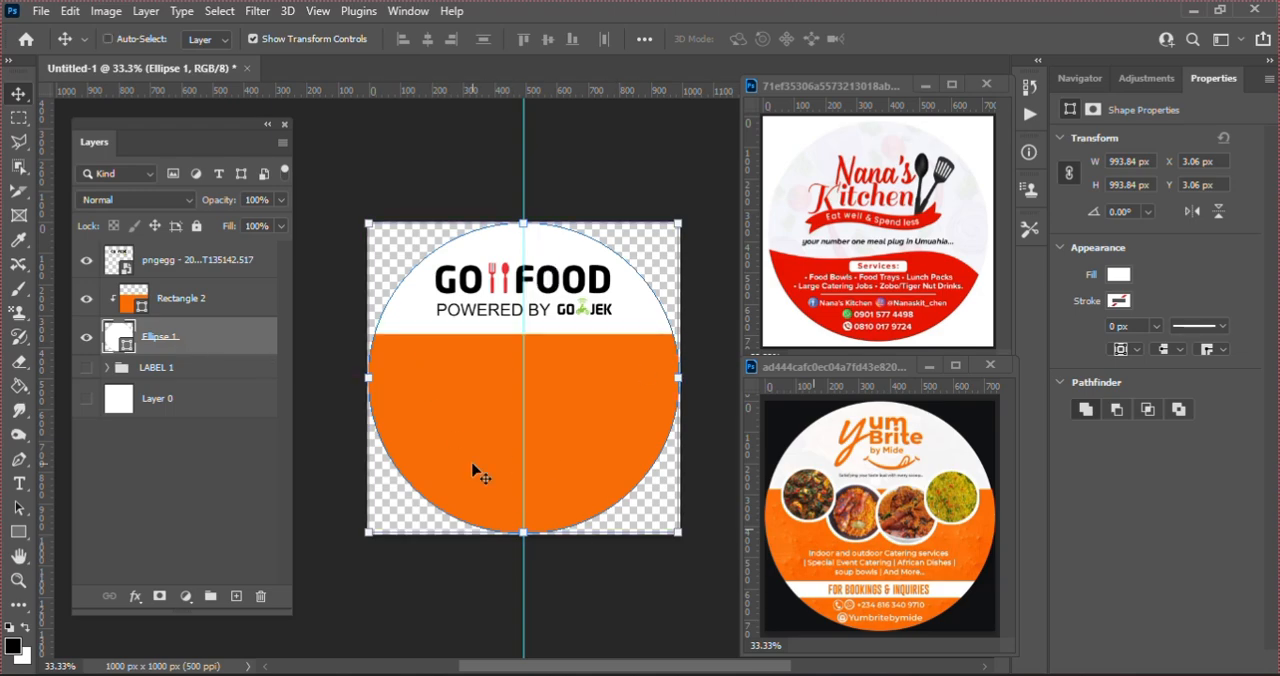
pyautogui.hotkey('ctrl', 'j')
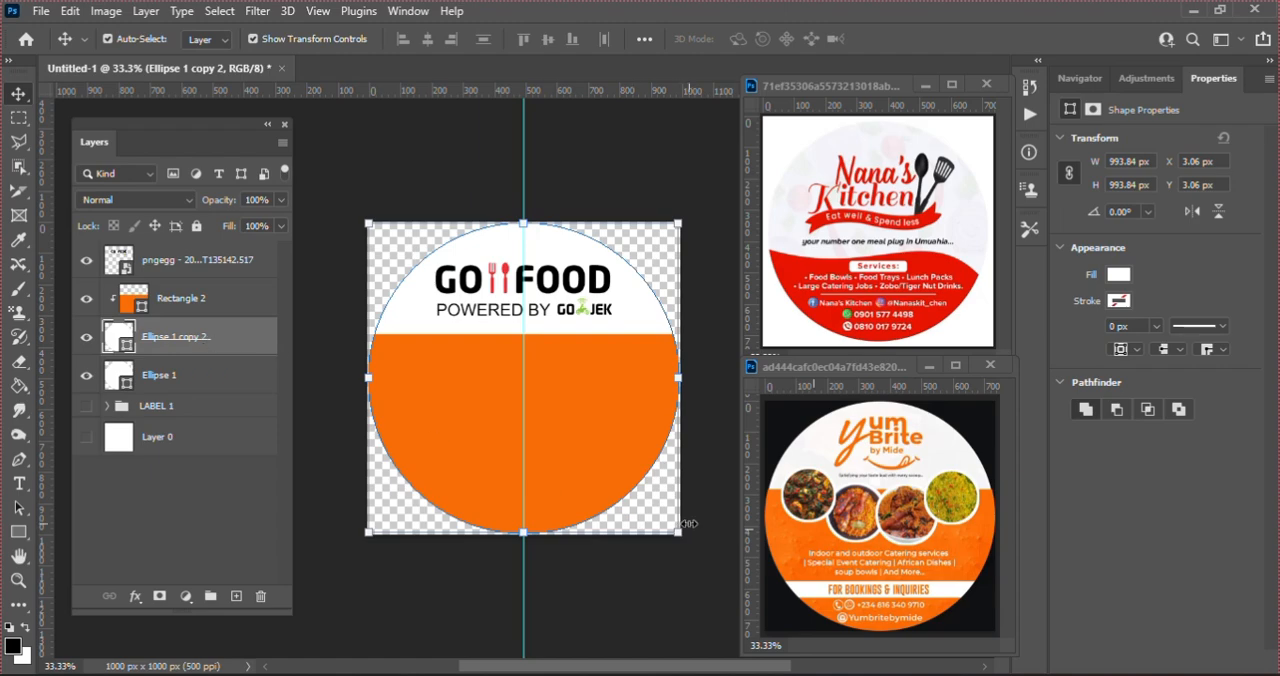
pyautogui.press('ctrl')
pyautogui.hotkey('ctrl', 't')
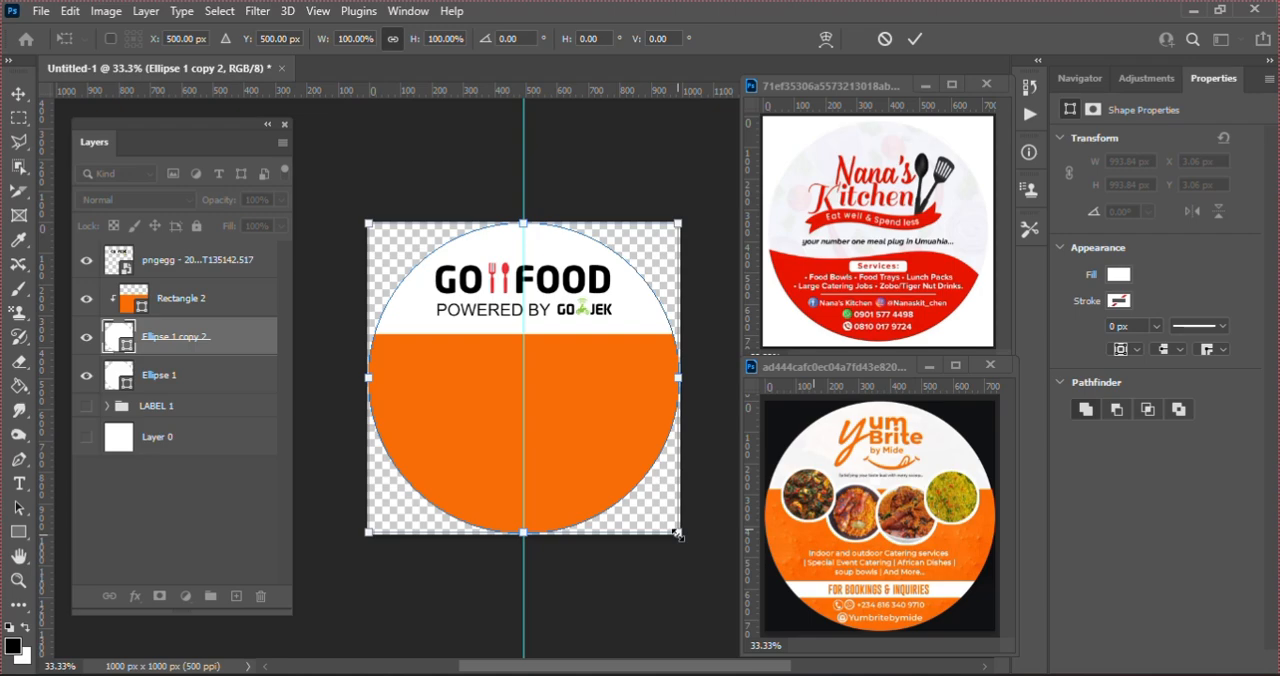
pyautogui.moveTo(678, 535); pyautogui.dragTo(675, 531)
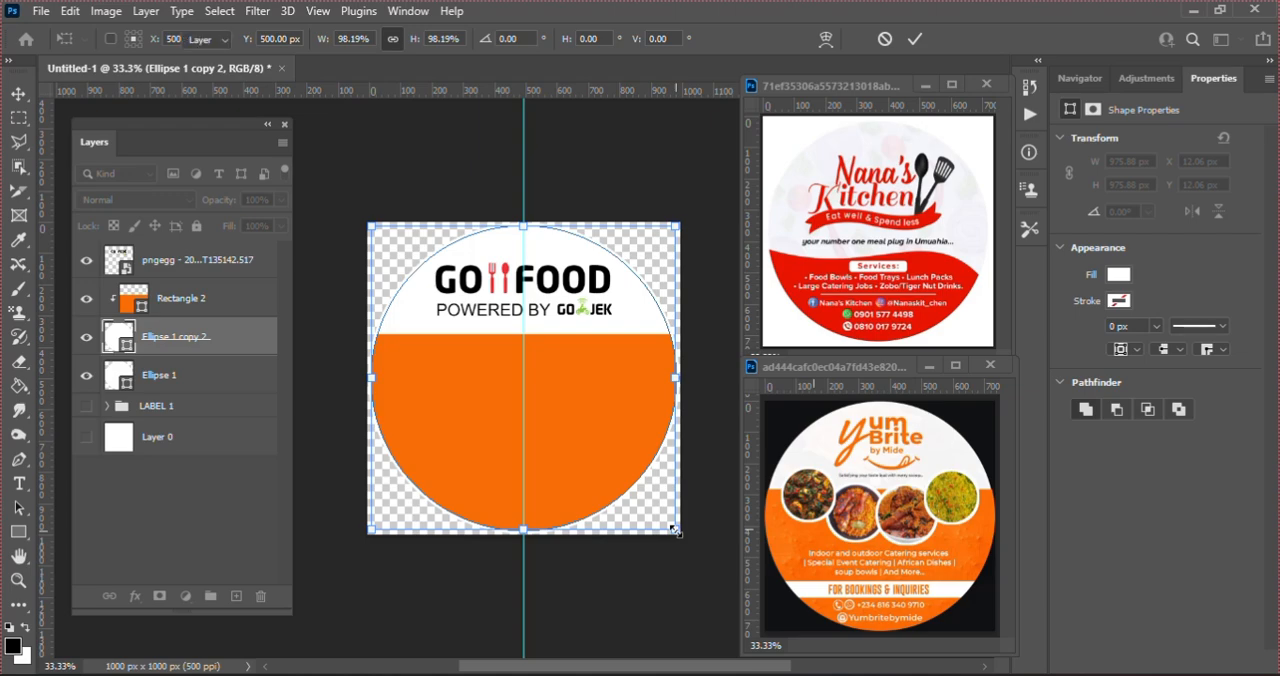
pyautogui.press('Return')
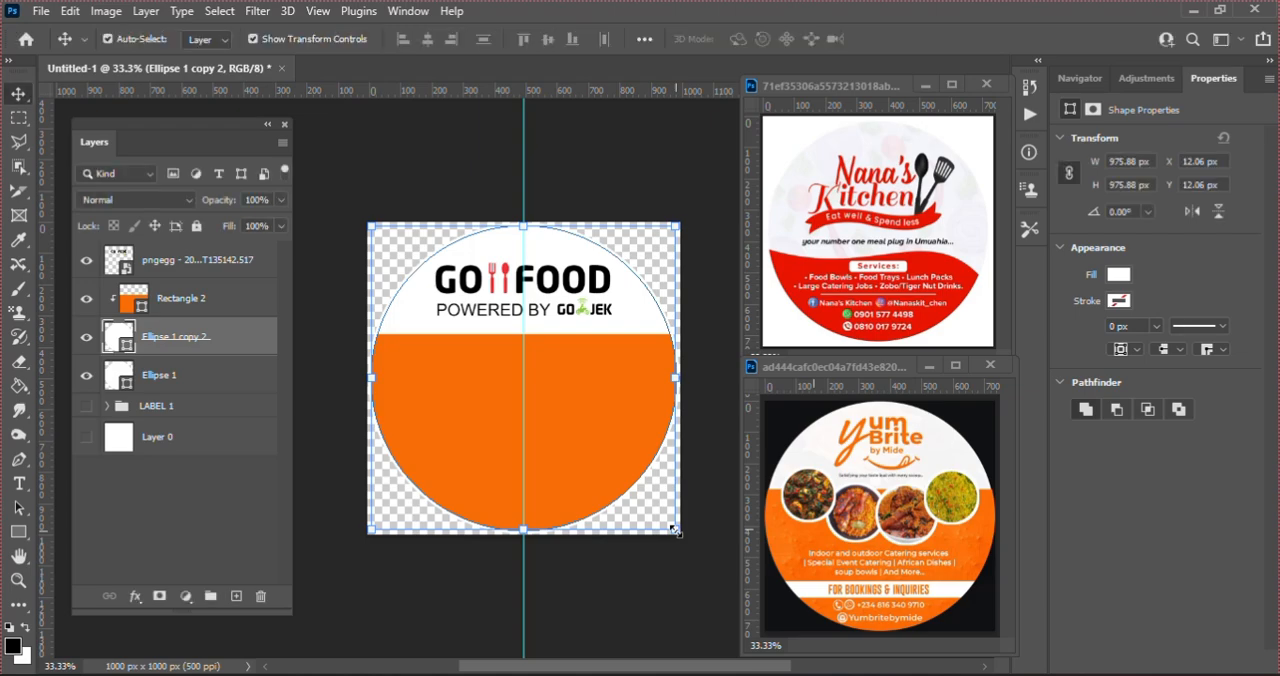
# Step: Fill the original Ellipse 1 circle with red ed3237 sampled from the cutlery in the GO FOOD logo, and deselect it
pyautogui.click(193, 381)
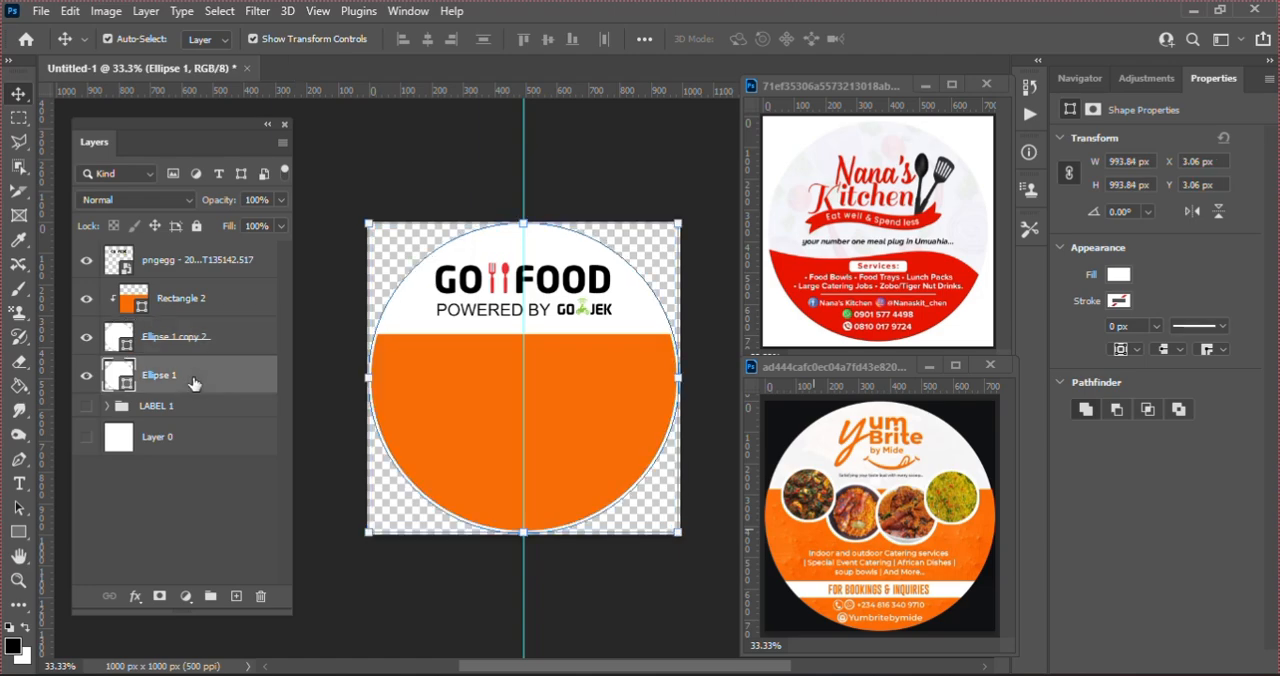
pyautogui.click(1118, 275)
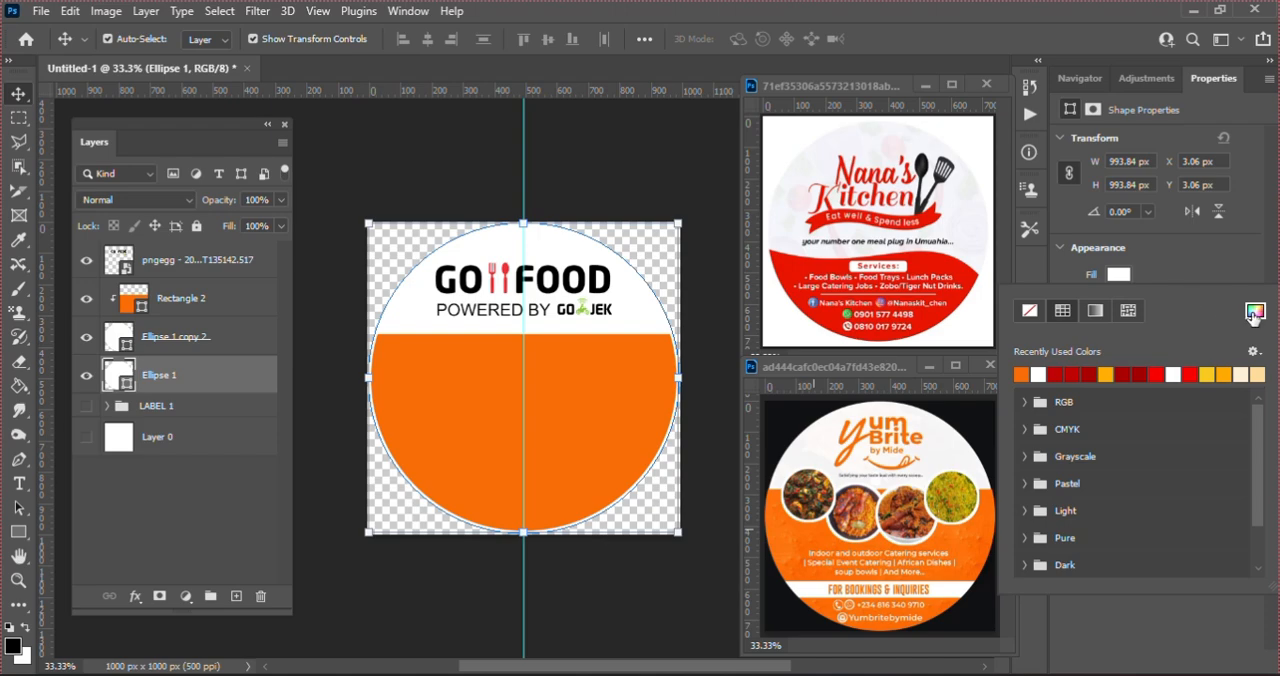
pyautogui.click(1254, 312)
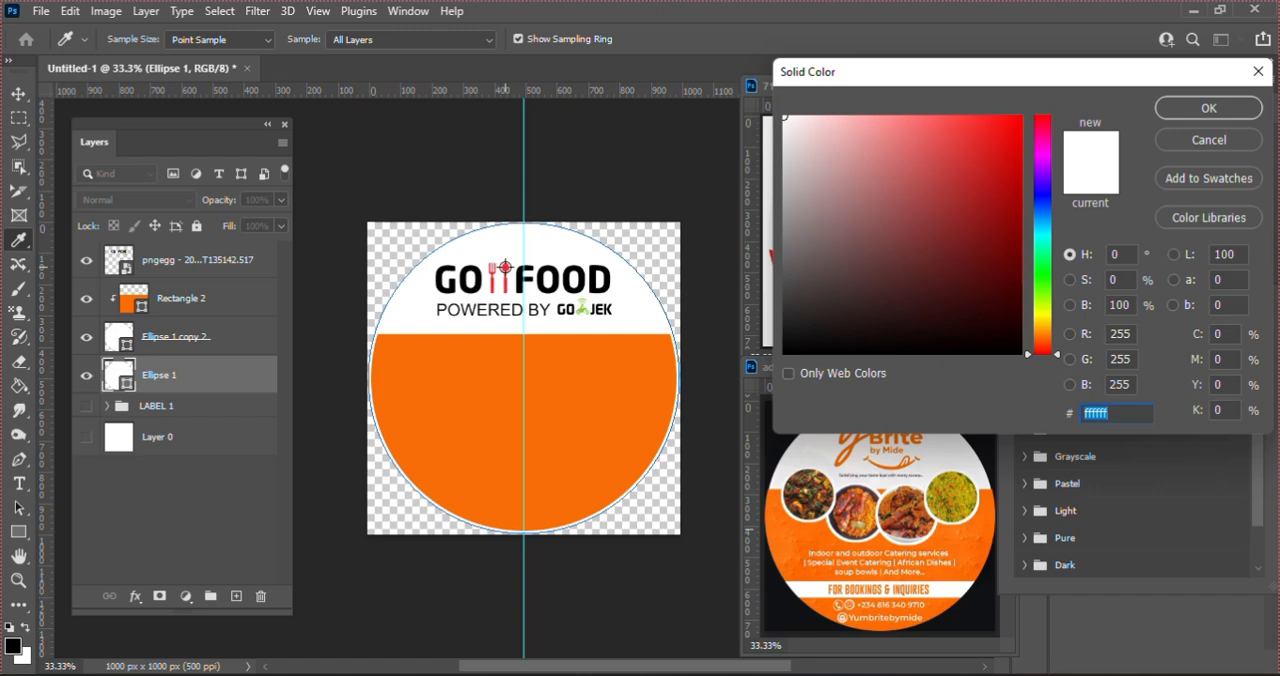
pyautogui.click(505, 268)
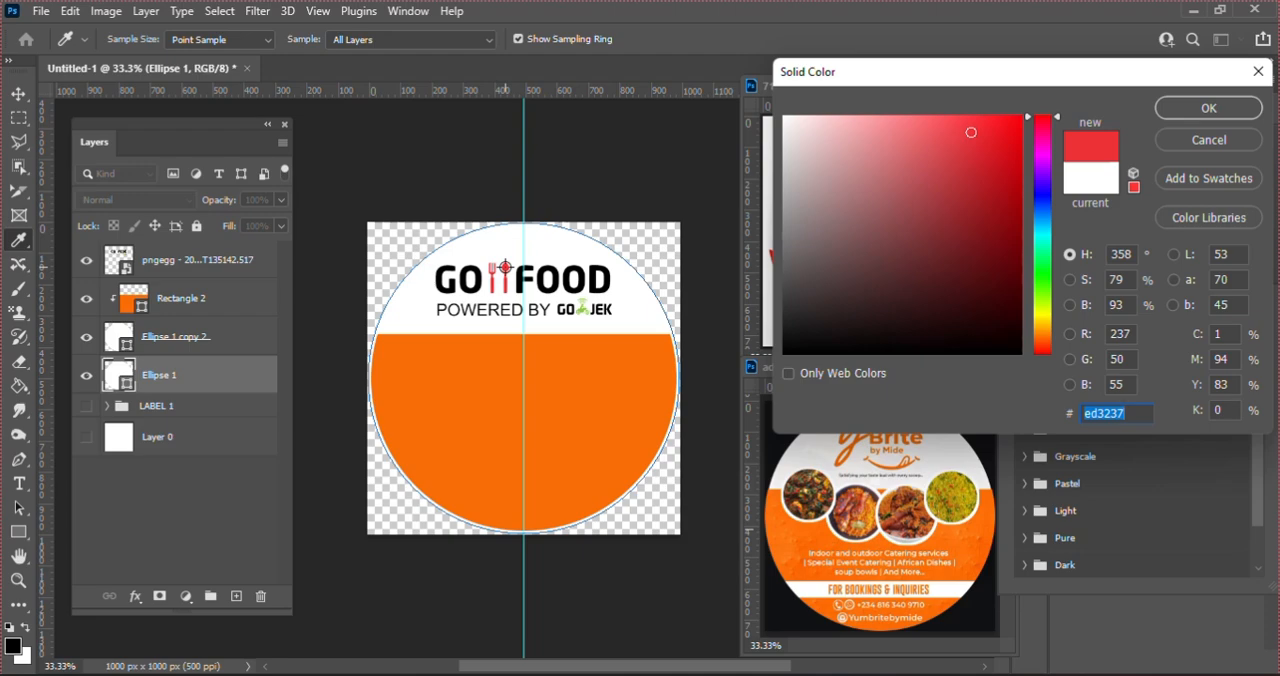
pyautogui.press('Return')
pyautogui.press('Return')
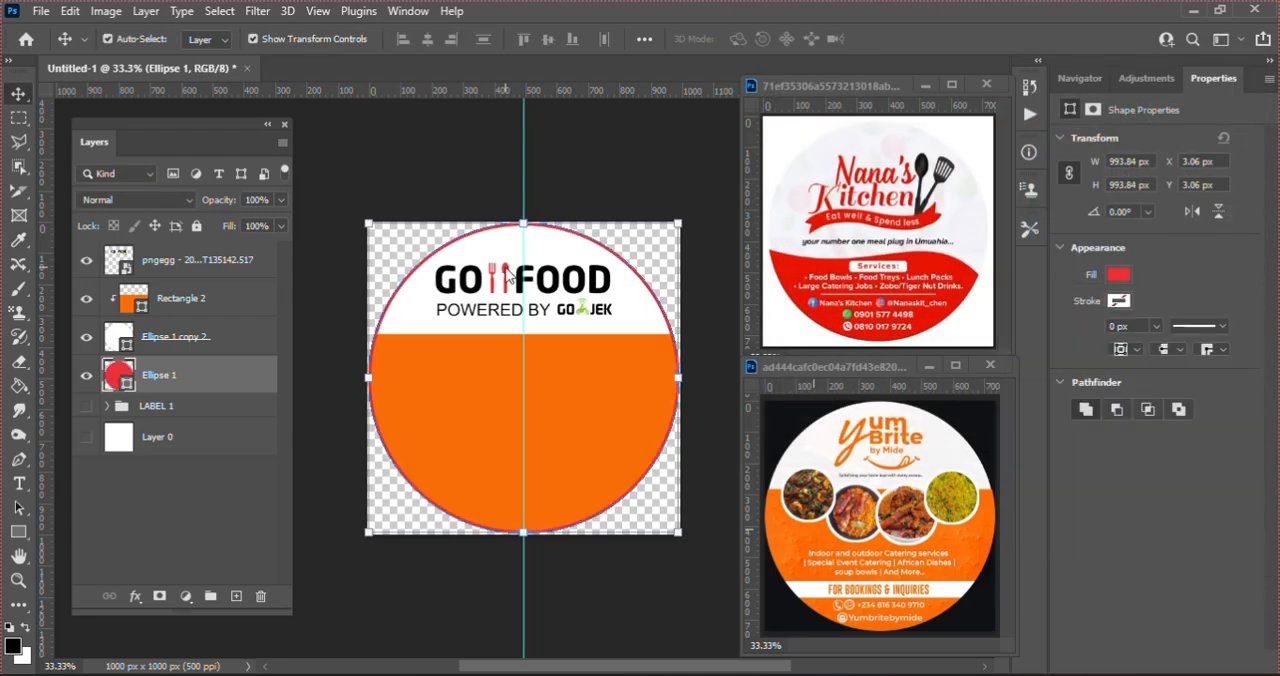
pyautogui.click(584, 150)
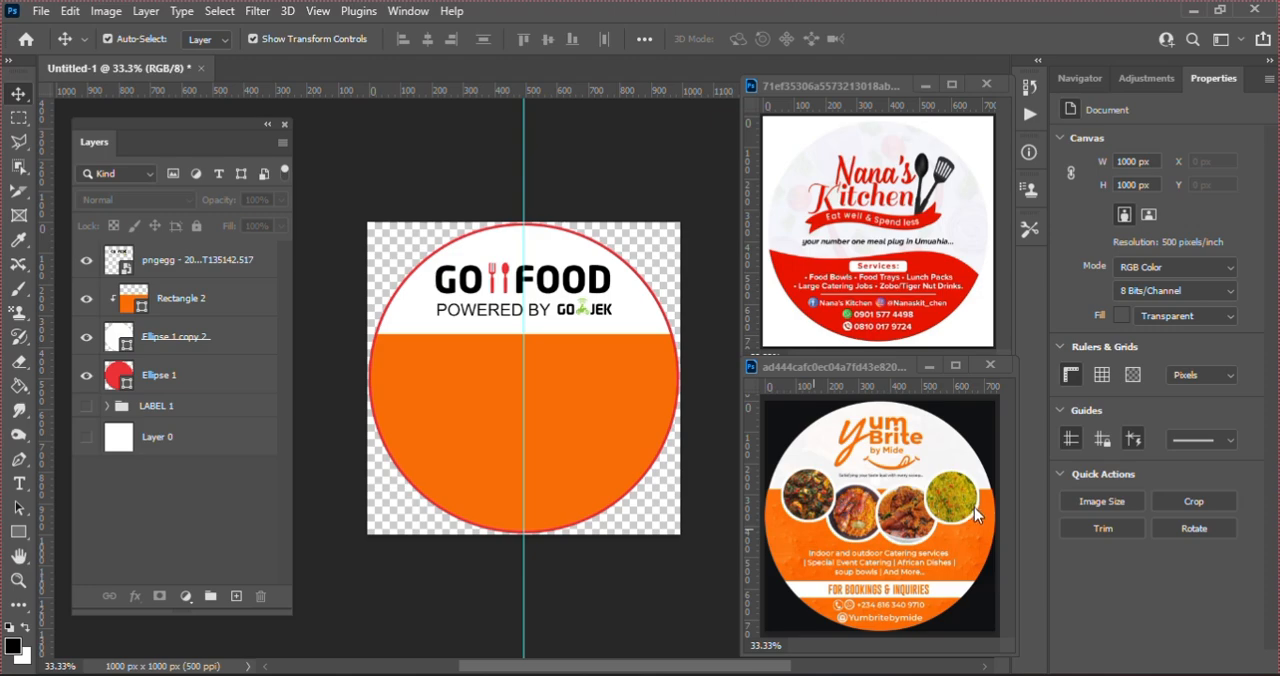
# Step: Draw a black circle about 225 px across with the Ellipse tool in the orange area, at about X 124, Y 374 px
pyautogui.click(18, 535)
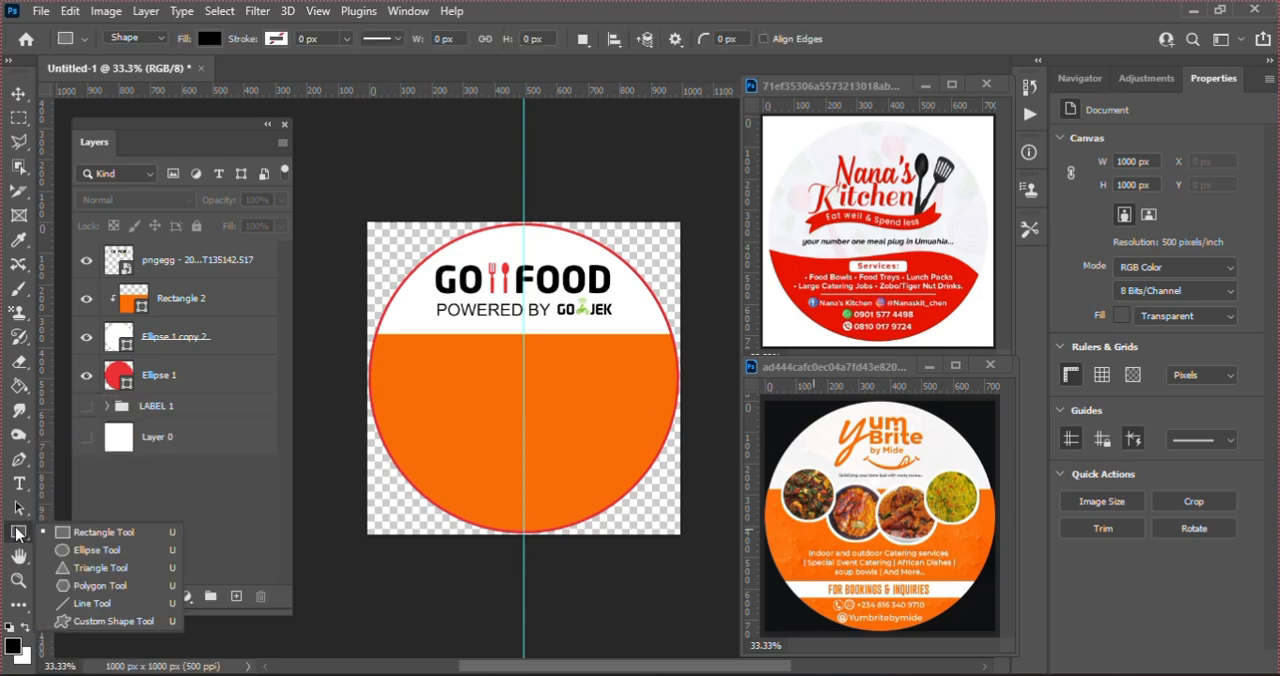
pyautogui.click(78, 549)
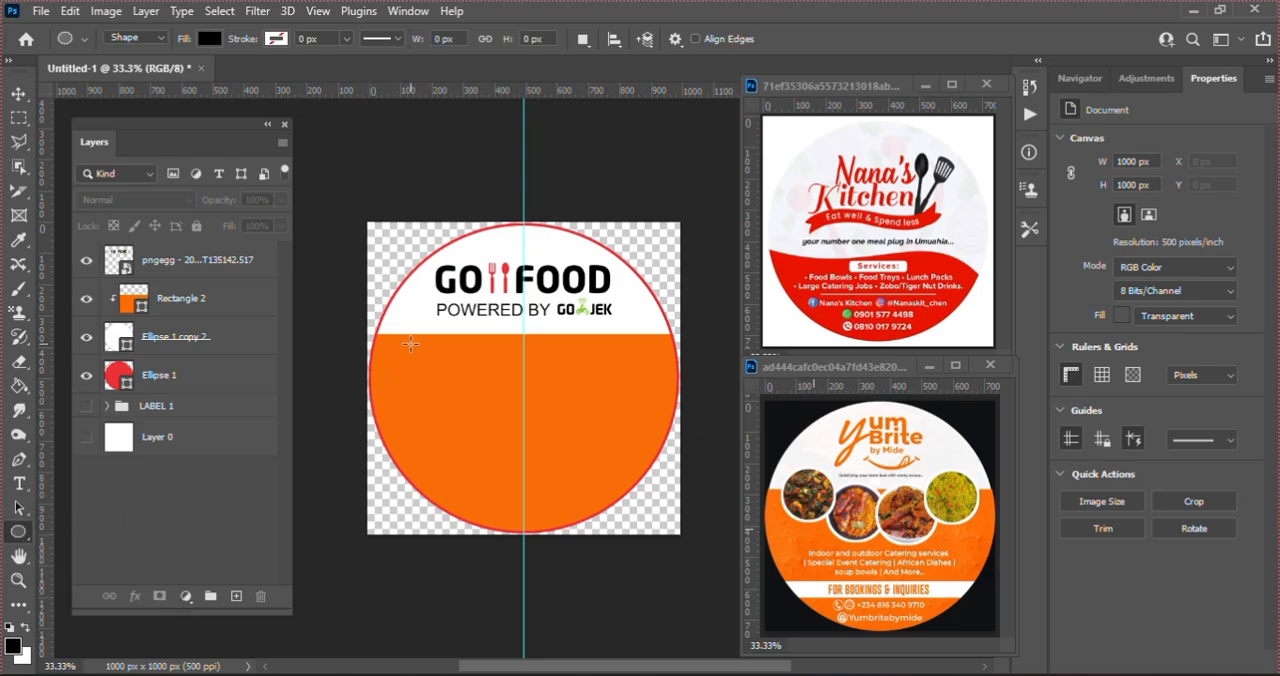
pyautogui.moveTo(405, 340); pyautogui.dragTo(478, 409)
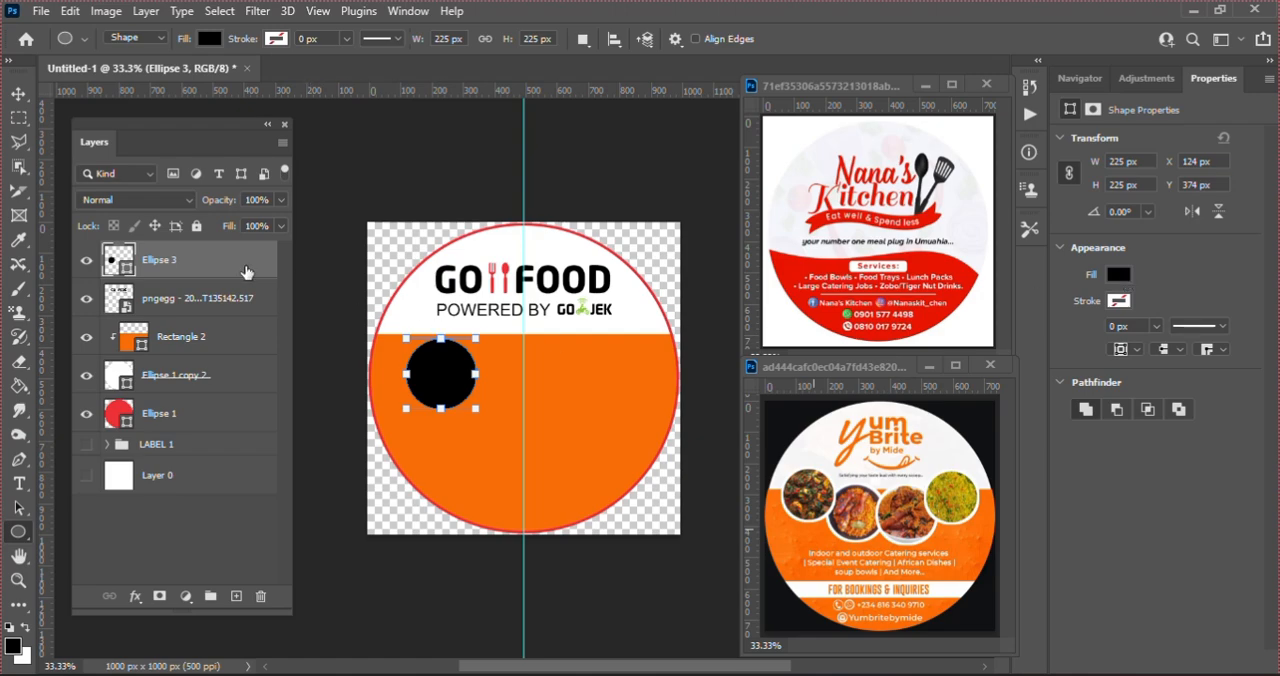
# Step: Duplicate the black circle and enlarge the lower Ellipse 3 about its centre to about 240 px across
pyautogui.hotkey('ctrl', 'j')
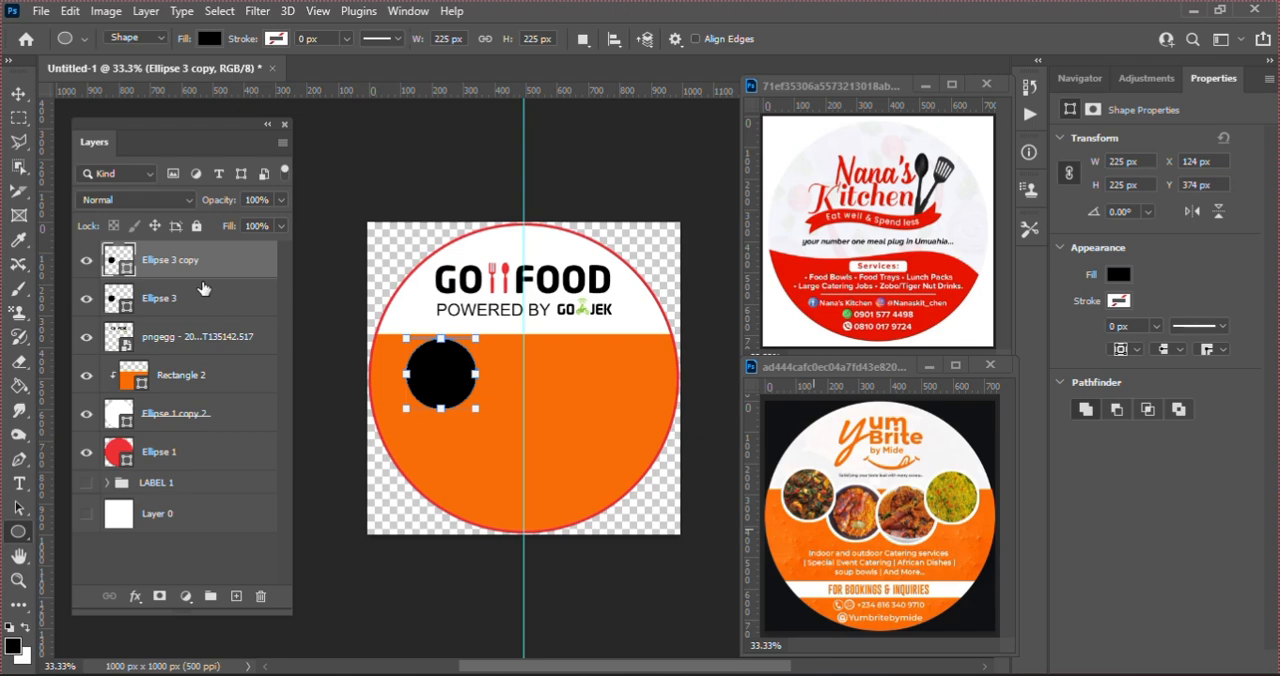
pyautogui.press('v')
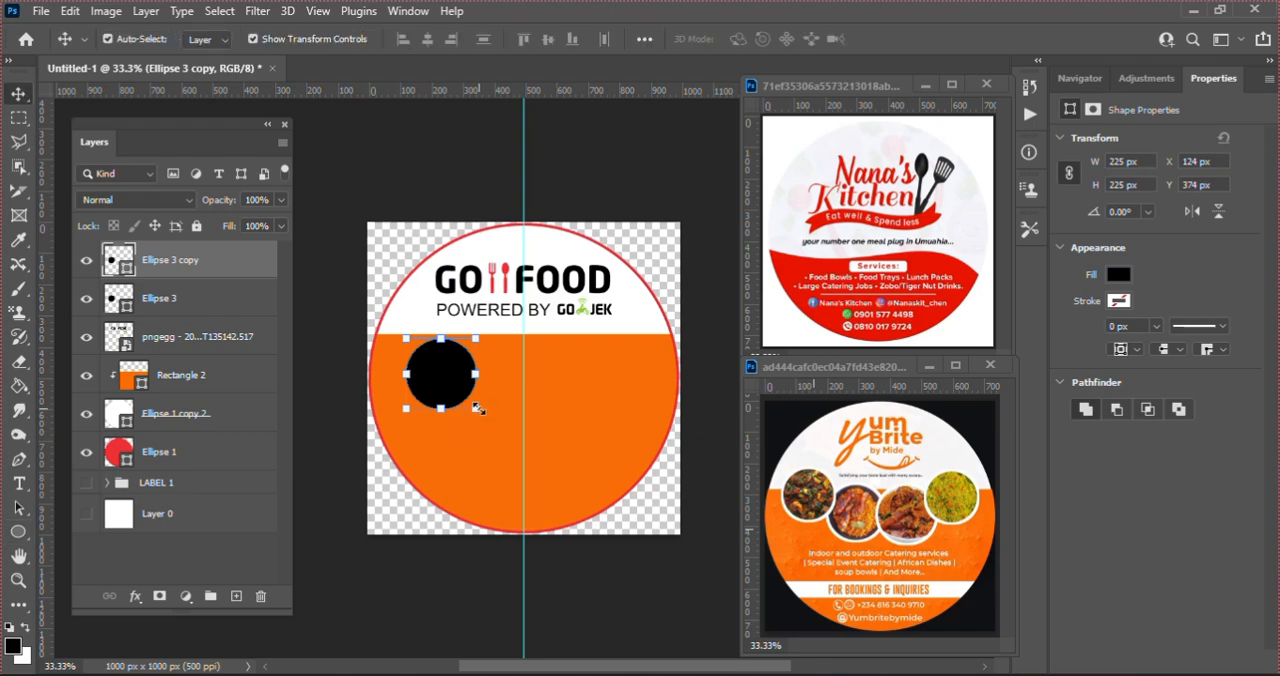
pyautogui.click(192, 300)
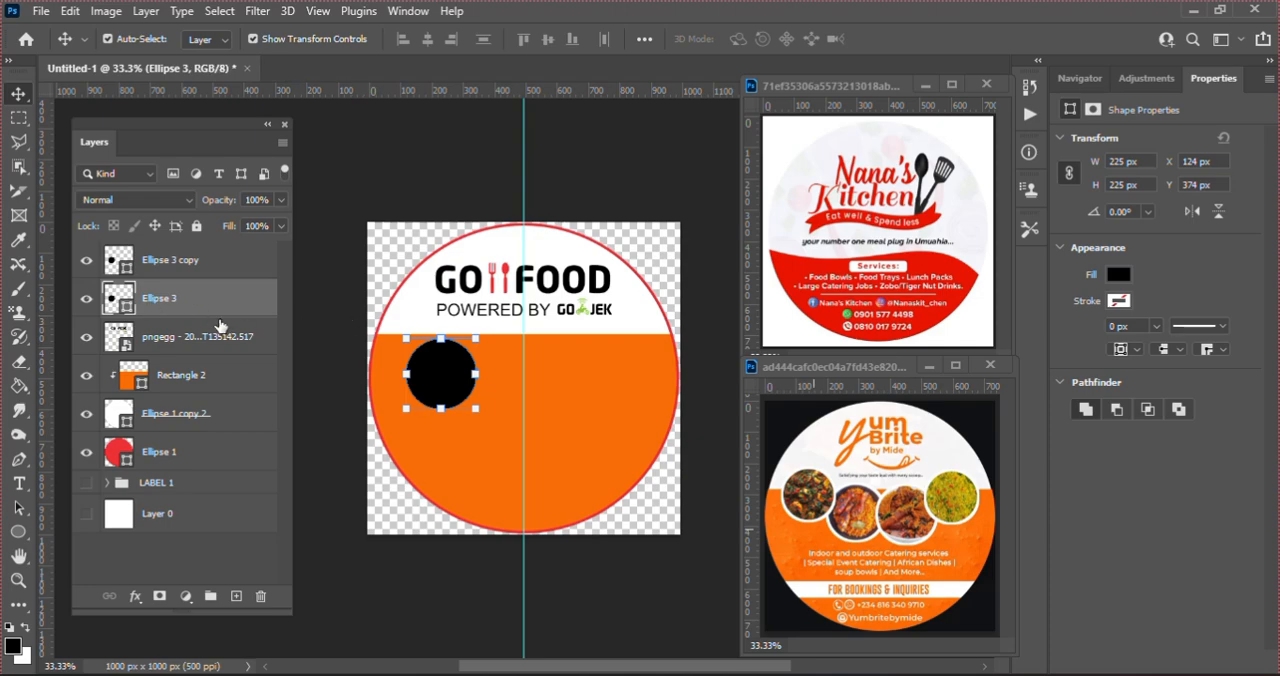
pyautogui.hotkey('ctrl', 't')
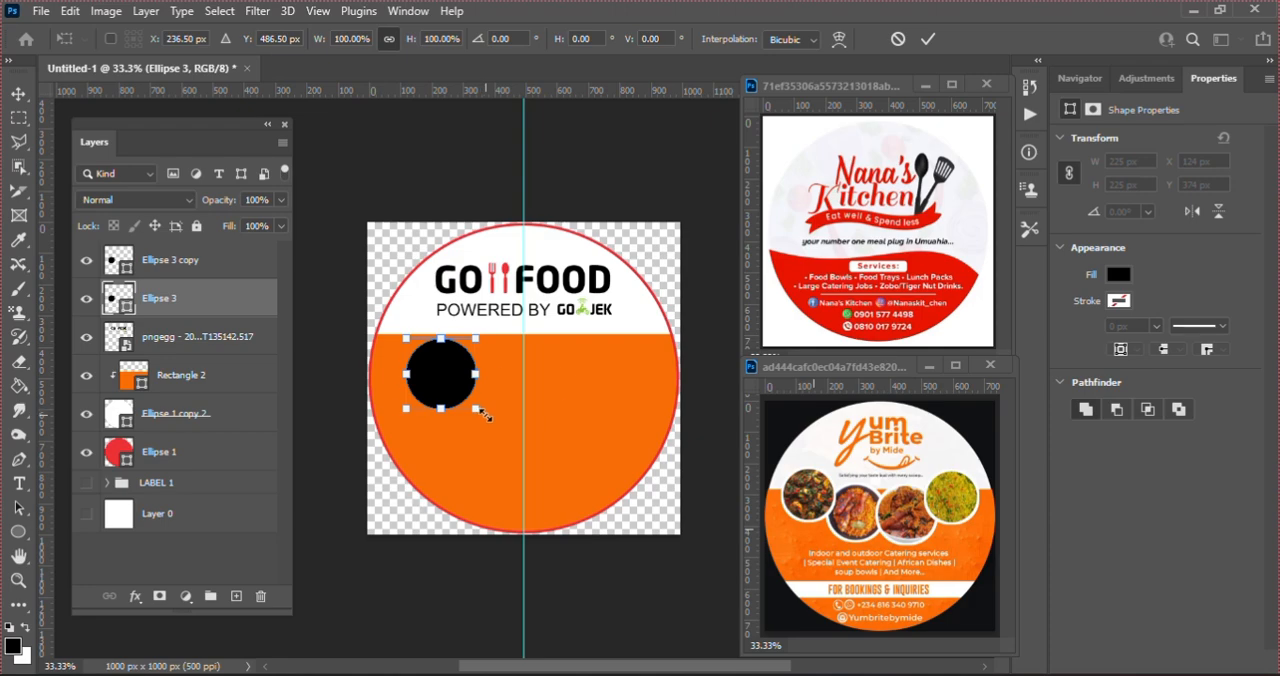
pyautogui.moveTo(481, 413); pyautogui.dragTo(484, 416)
pyautogui.press('Return')
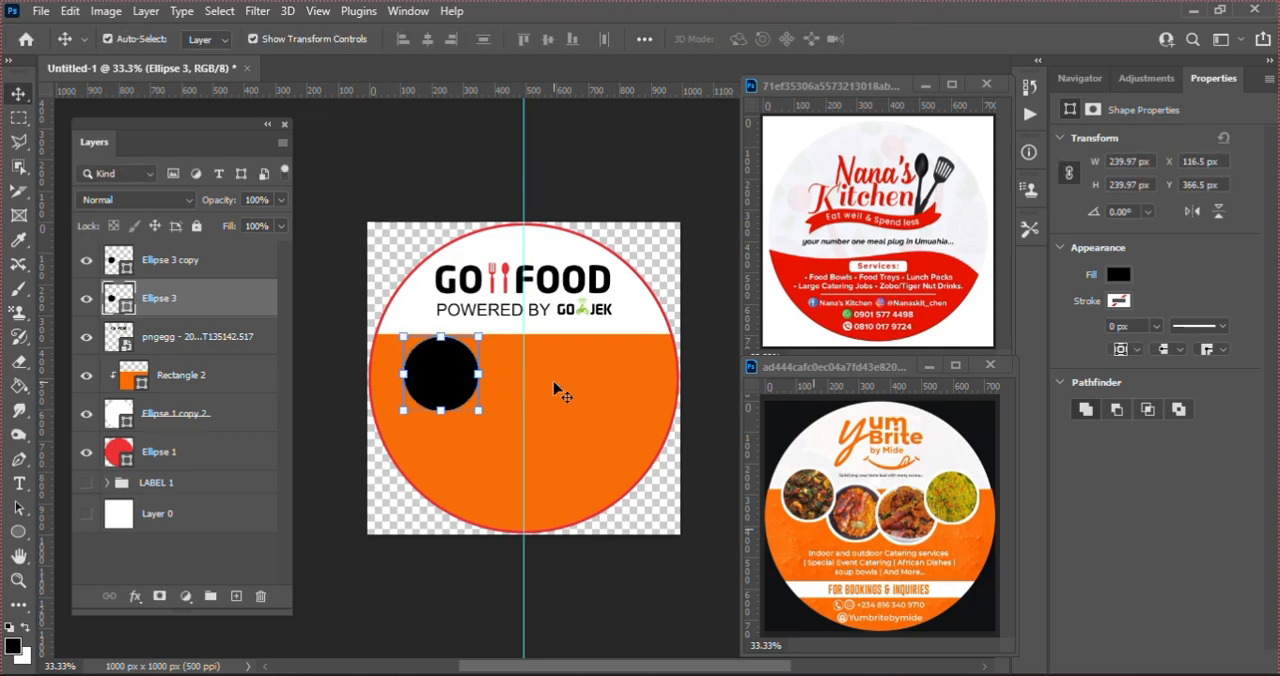
# Step: Change the fill of the enlarged Ellipse 3 circle to white to form a border around the black copy
pyautogui.click(1117, 276)
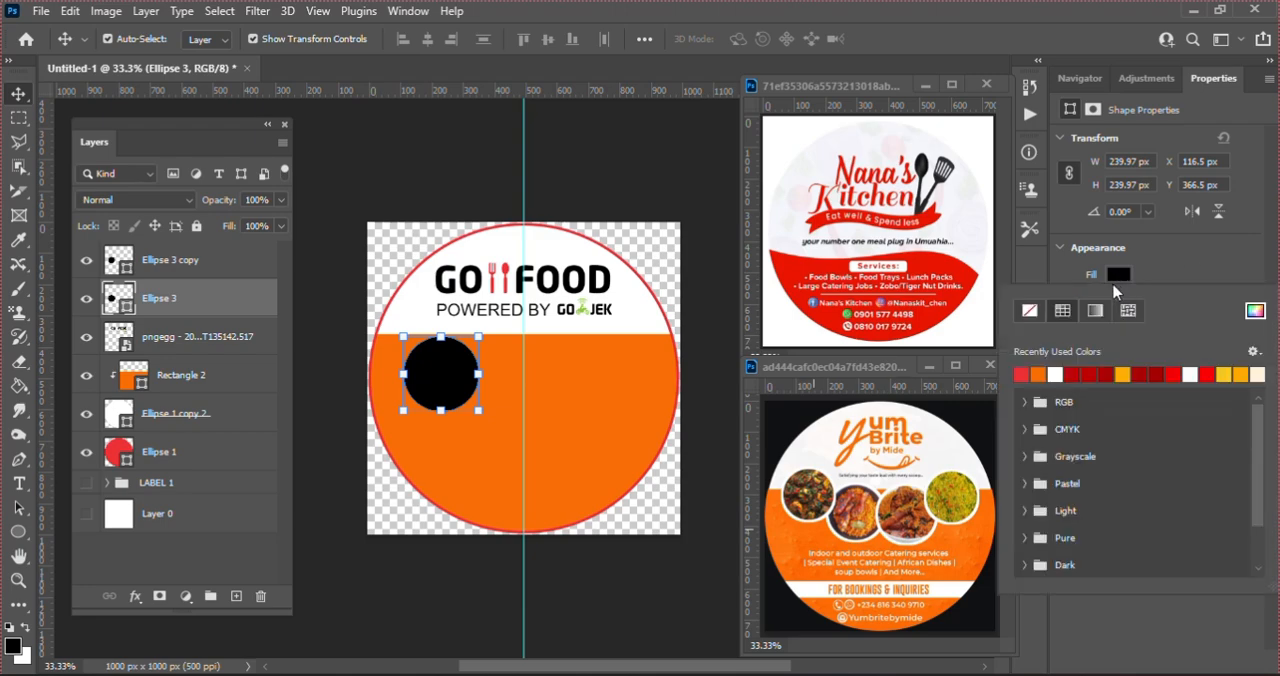
pyautogui.click(1057, 374)
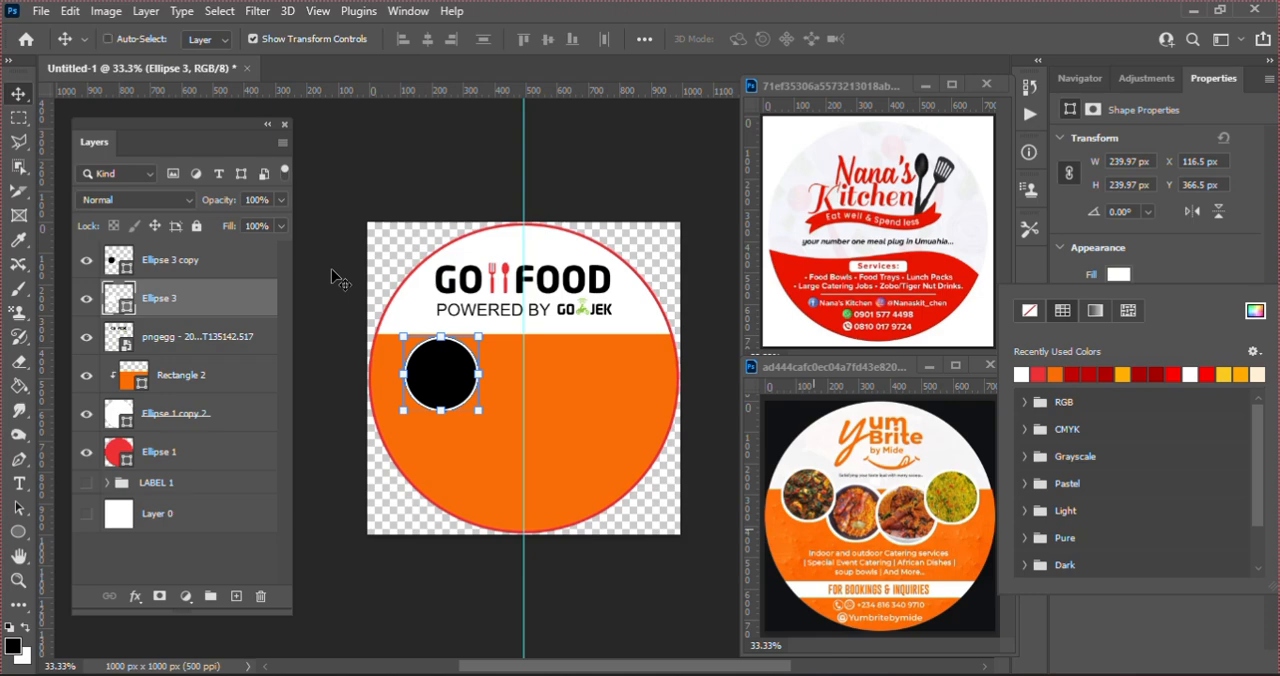
pyautogui.click(195, 267)
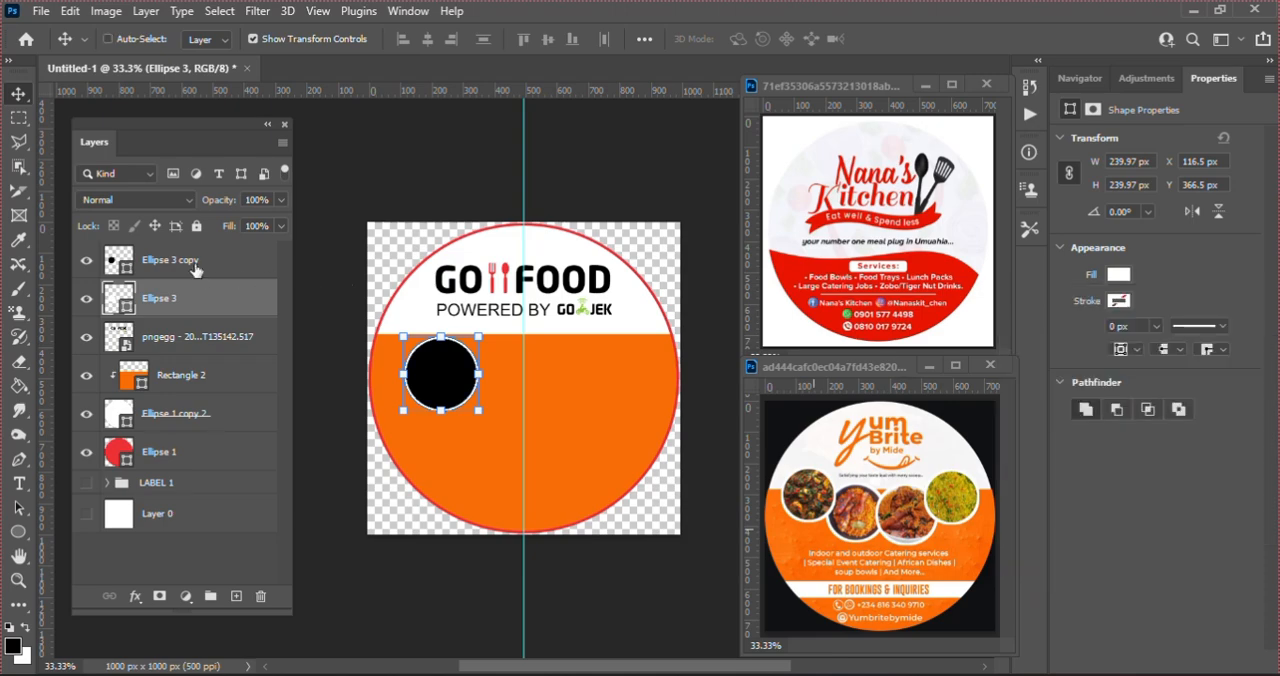
# Step: Group the black and white circles and move the group up and left over the white-orange boundary, centred at about X 180, Y 421 px
pyautogui.keyDown('ctrl'); pyautogui.click(195, 262); pyautogui.keyUp('ctrl')
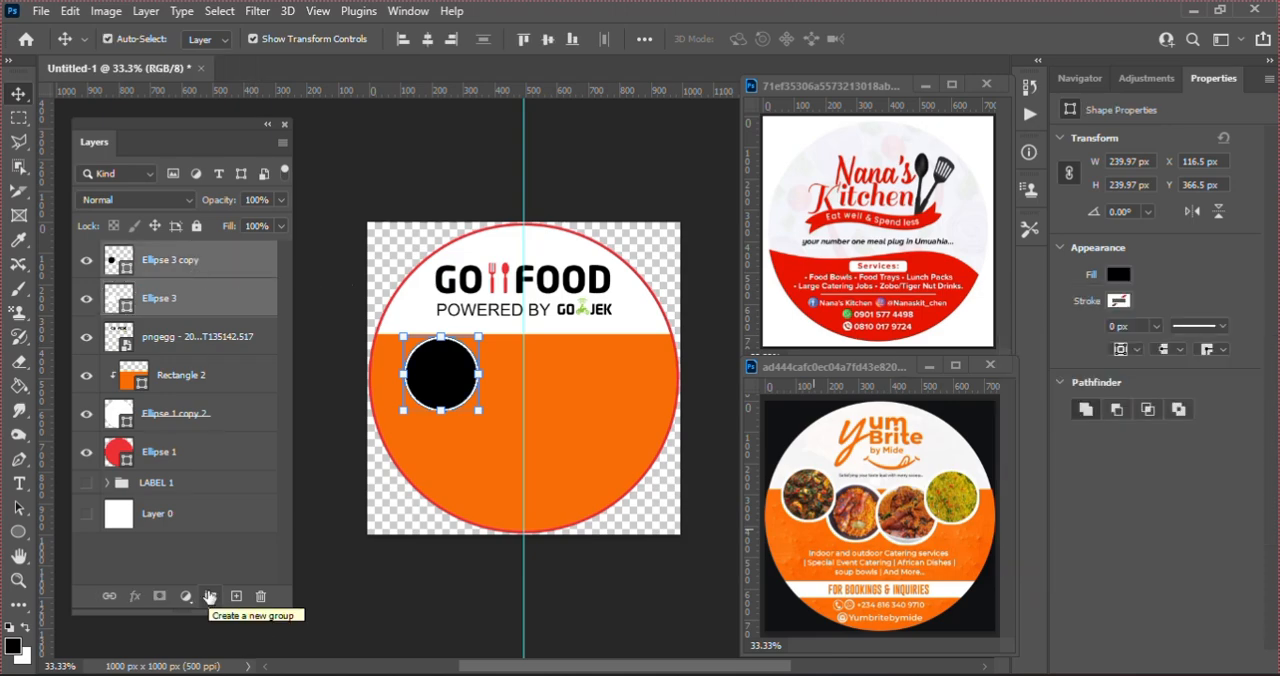
pyautogui.click(210, 596)
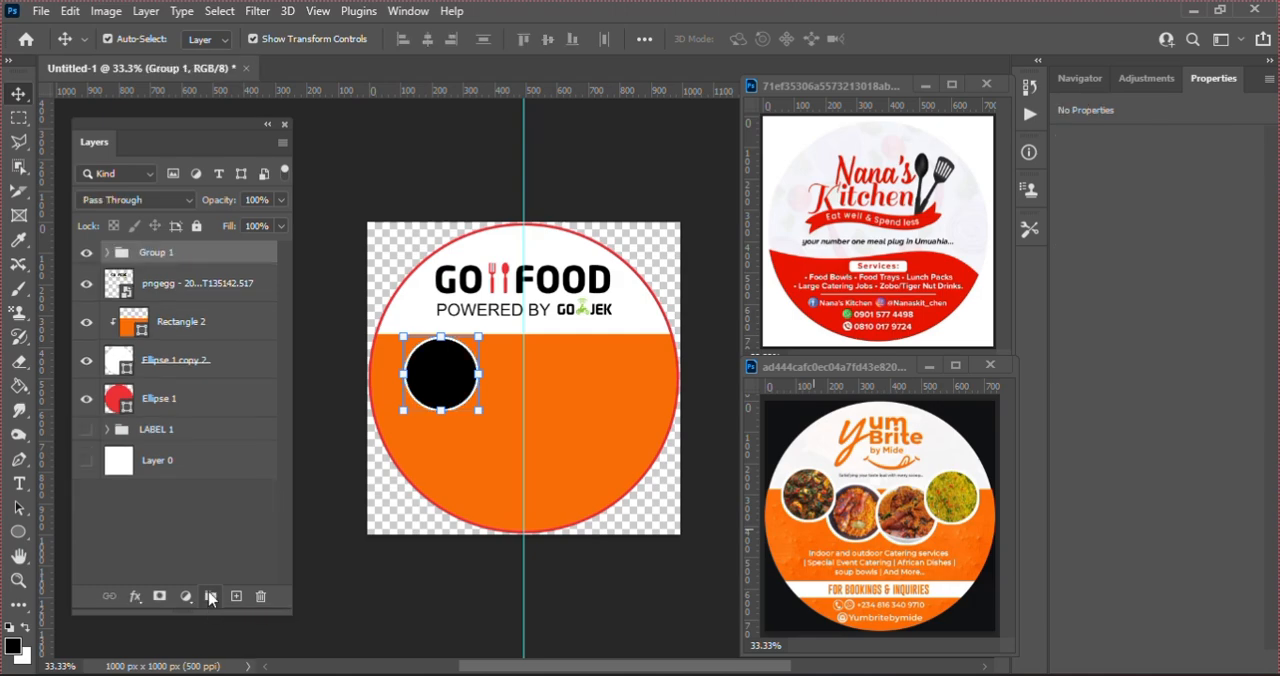
pyautogui.hotkey('ctrl', 't')
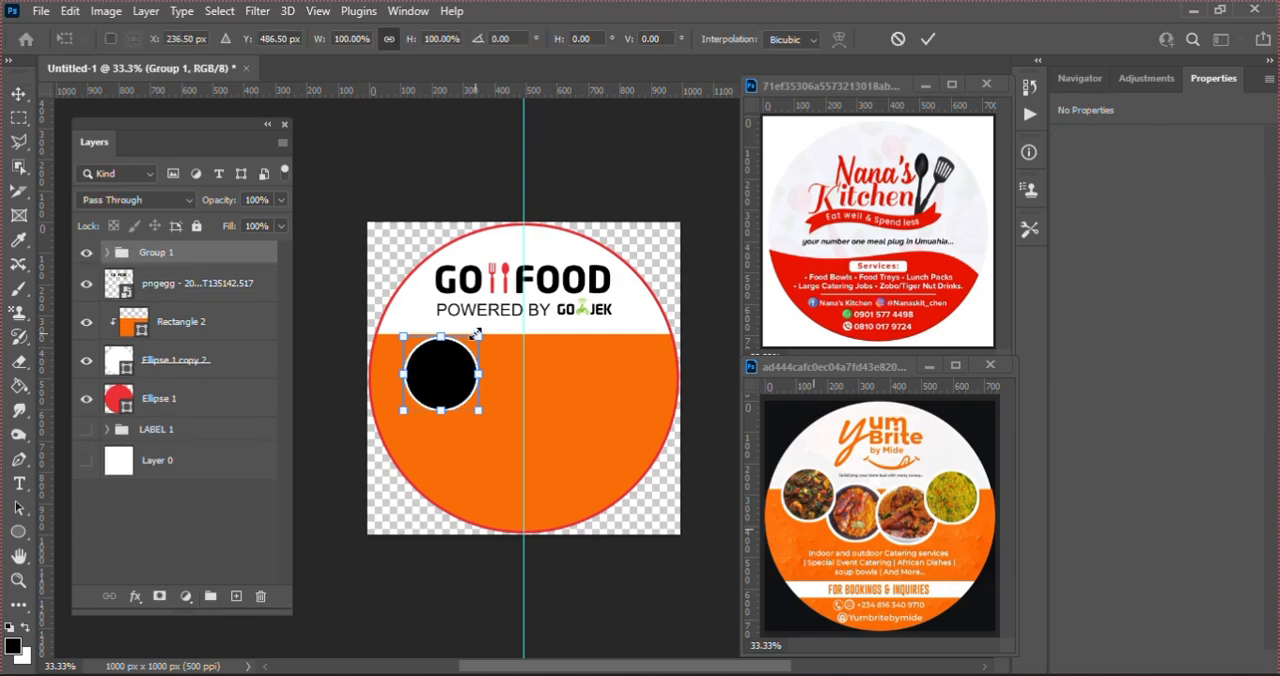
pyautogui.moveTo(454, 387); pyautogui.dragTo(435, 370)
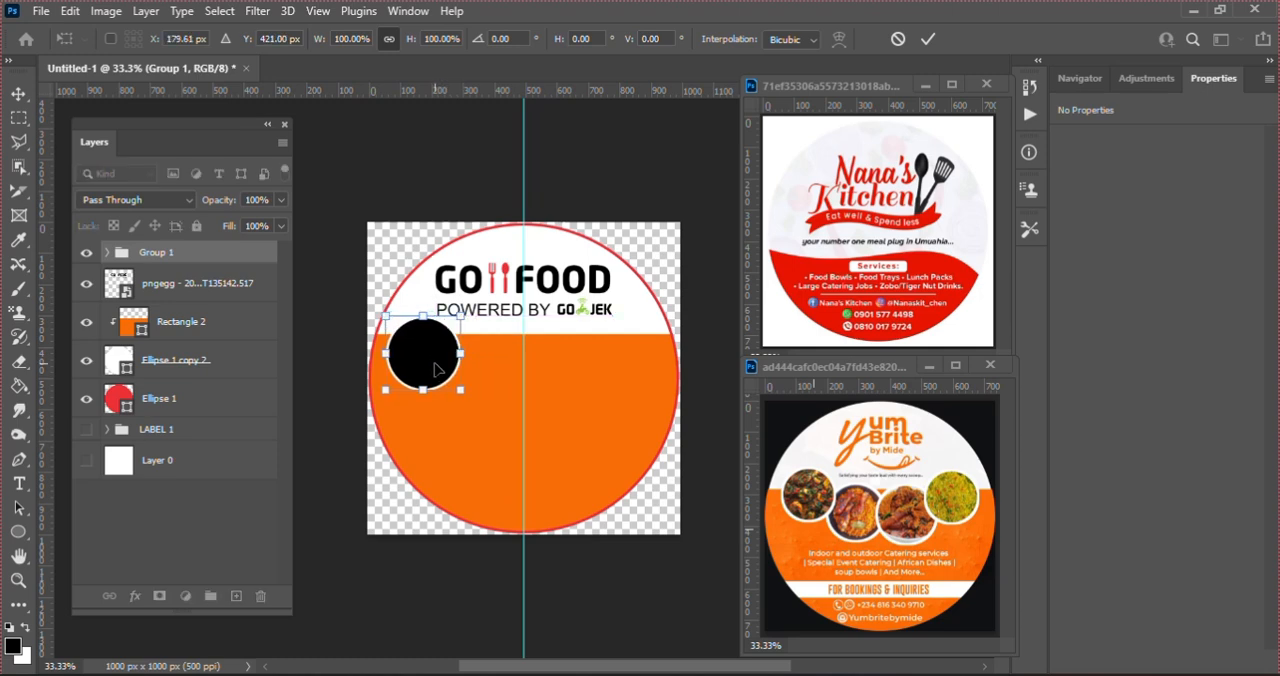
pyautogui.press('Return')
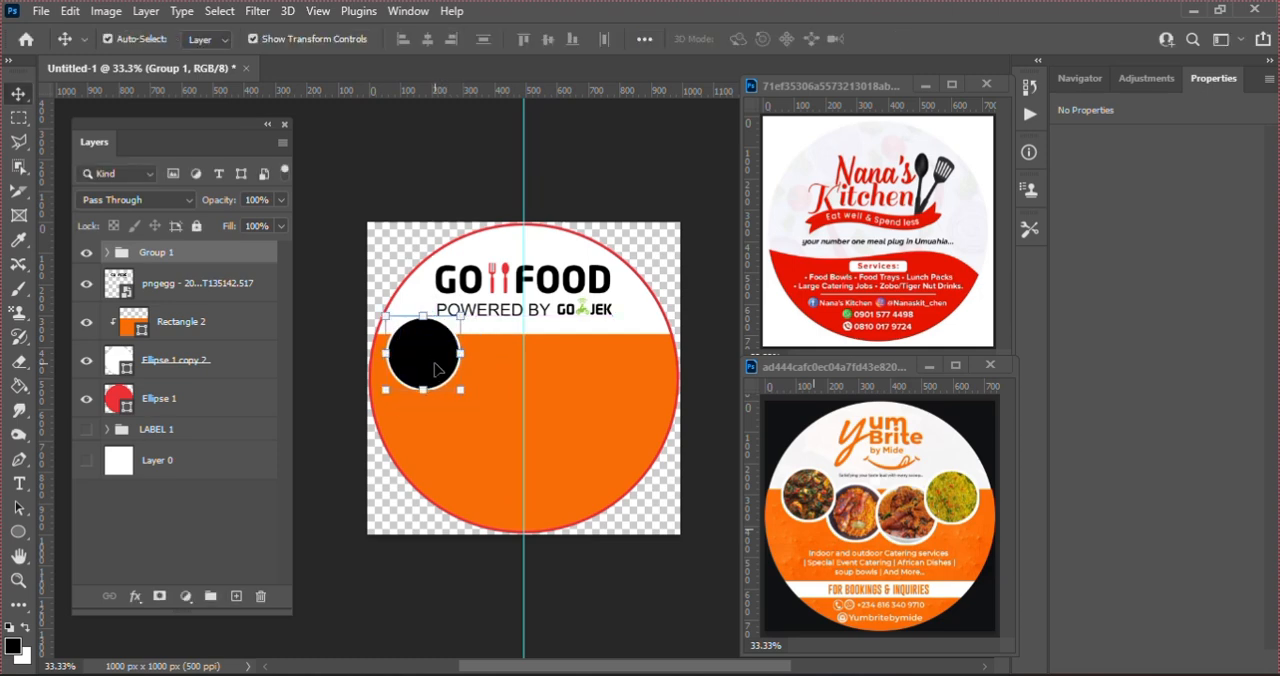
# Step: Duplicate the circle group and place the copy to the right of the first, centred at about X 380, Y 428.5 px
pyautogui.press('ctrl')
pyautogui.hotkey('ctrl', 'j')
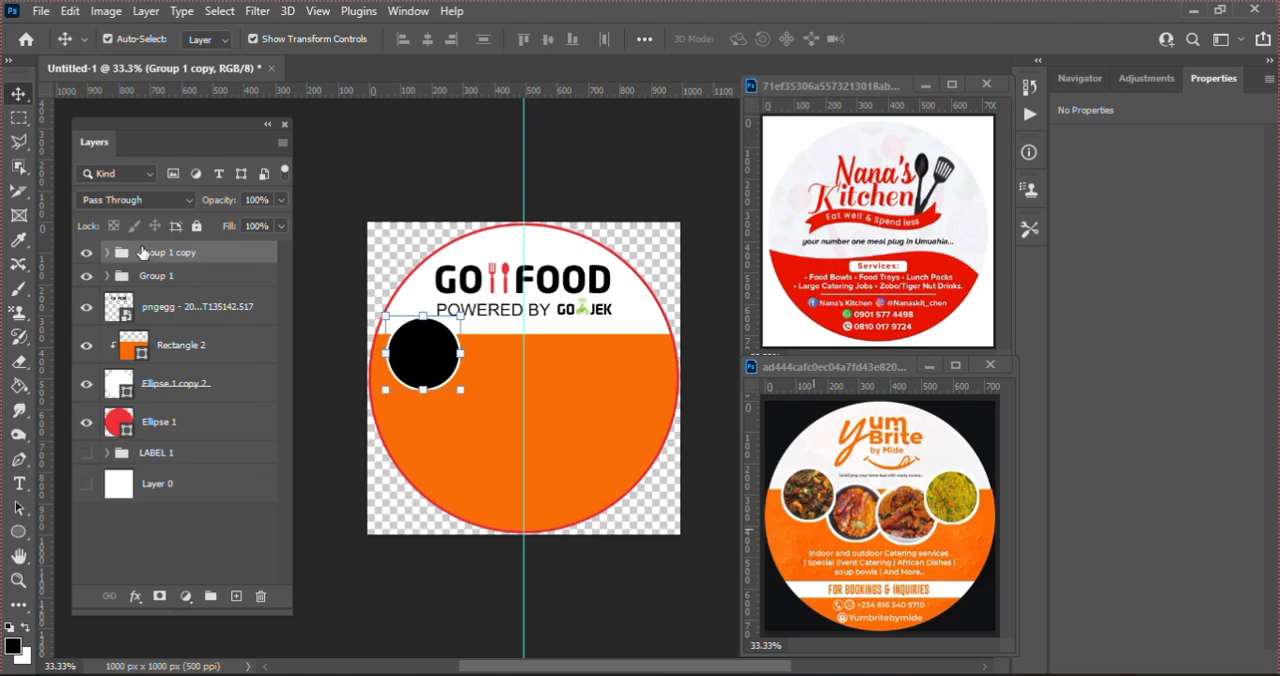
pyautogui.hotkey('ctrl', 't')
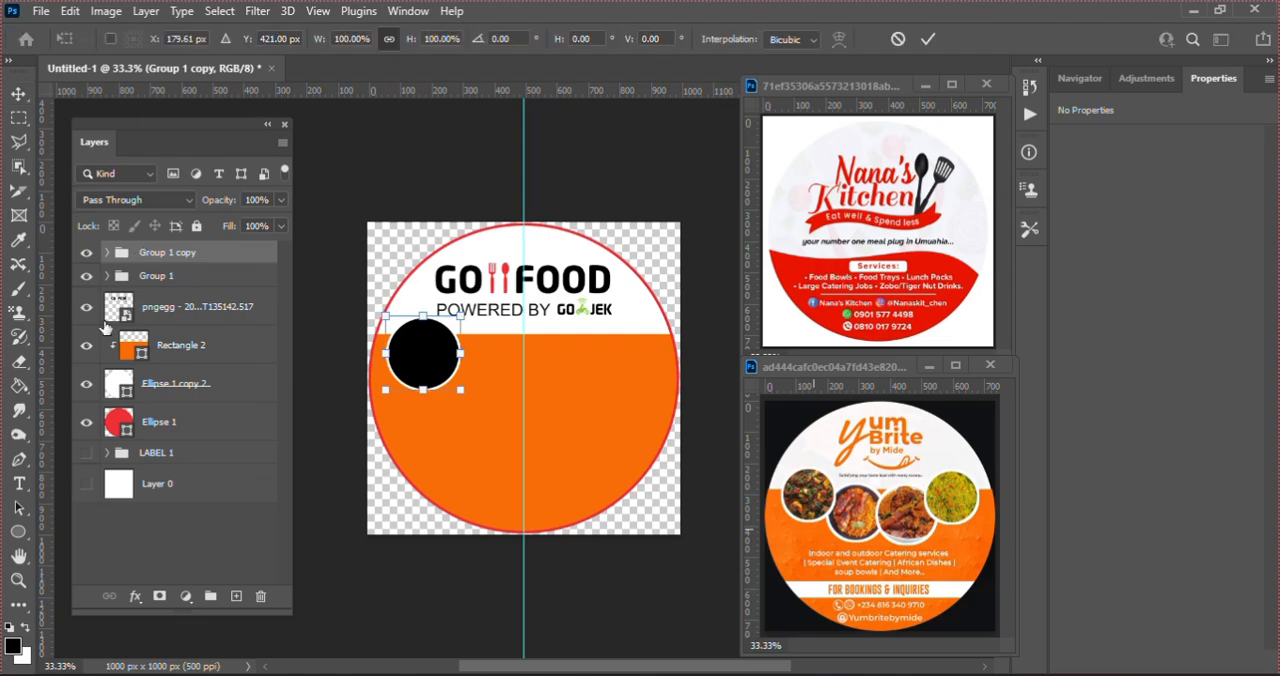
pyautogui.moveTo(421, 362); pyautogui.dragTo(485, 369)
pyautogui.press('Return')
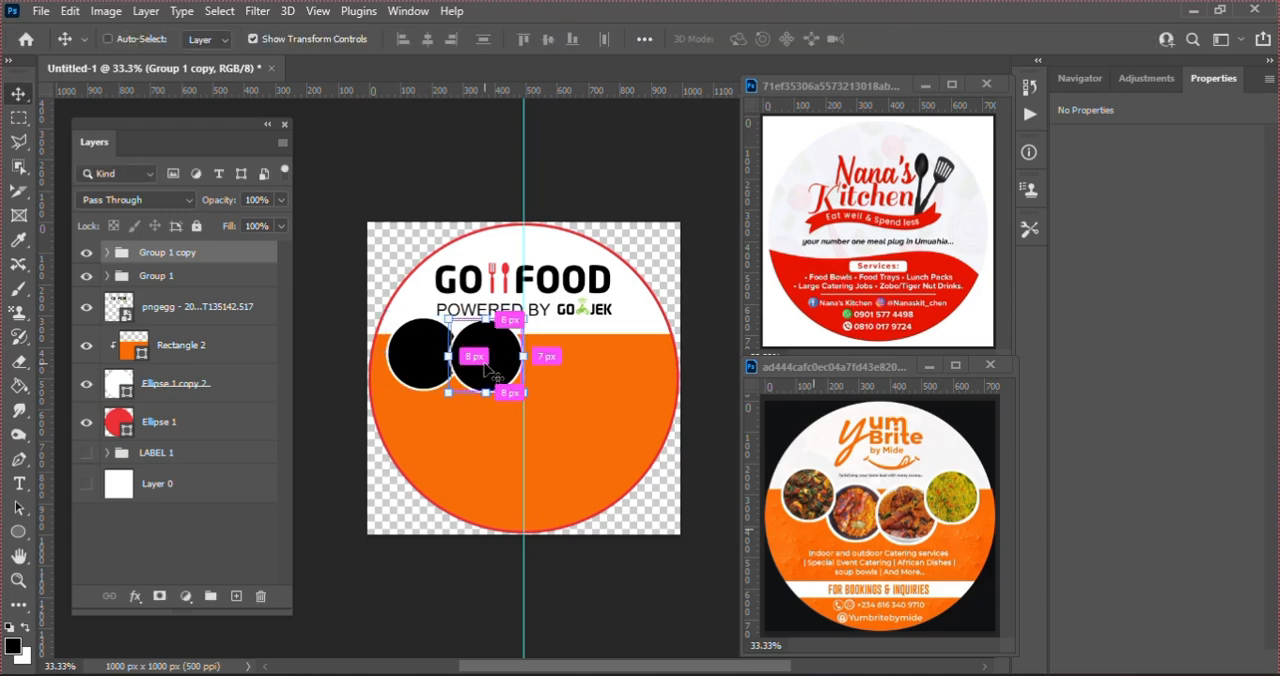
pyautogui.hotkey('ctrl', 't')
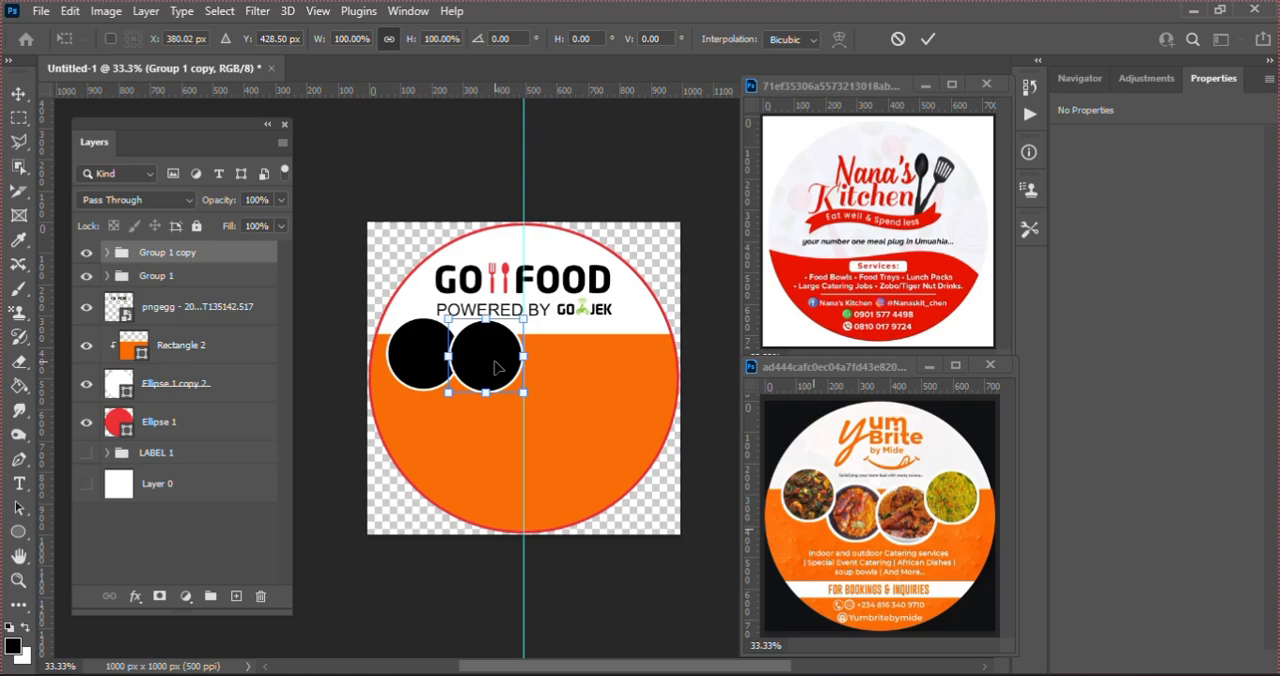
pyautogui.press('Return')
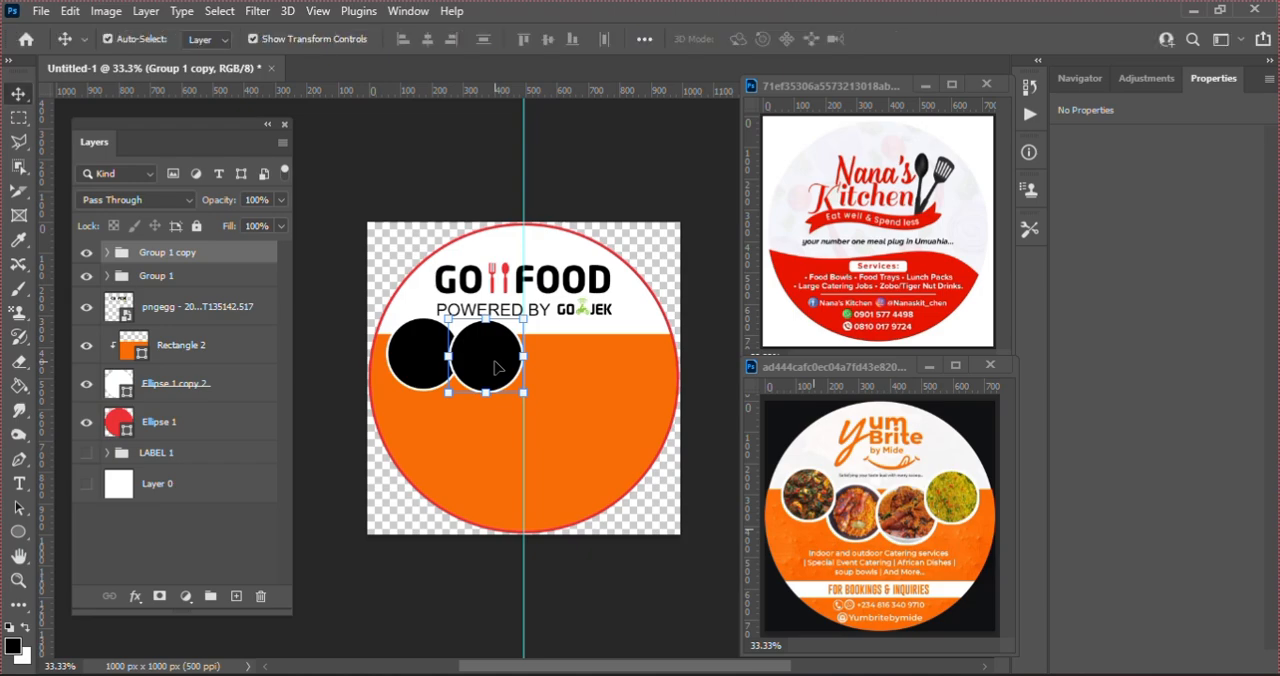
# Step: Duplicate the second circle group and place the copy beside it, just to the right of the vertical centre guide
pyautogui.press('ctrl')
pyautogui.hotkey('ctrl', 'j')
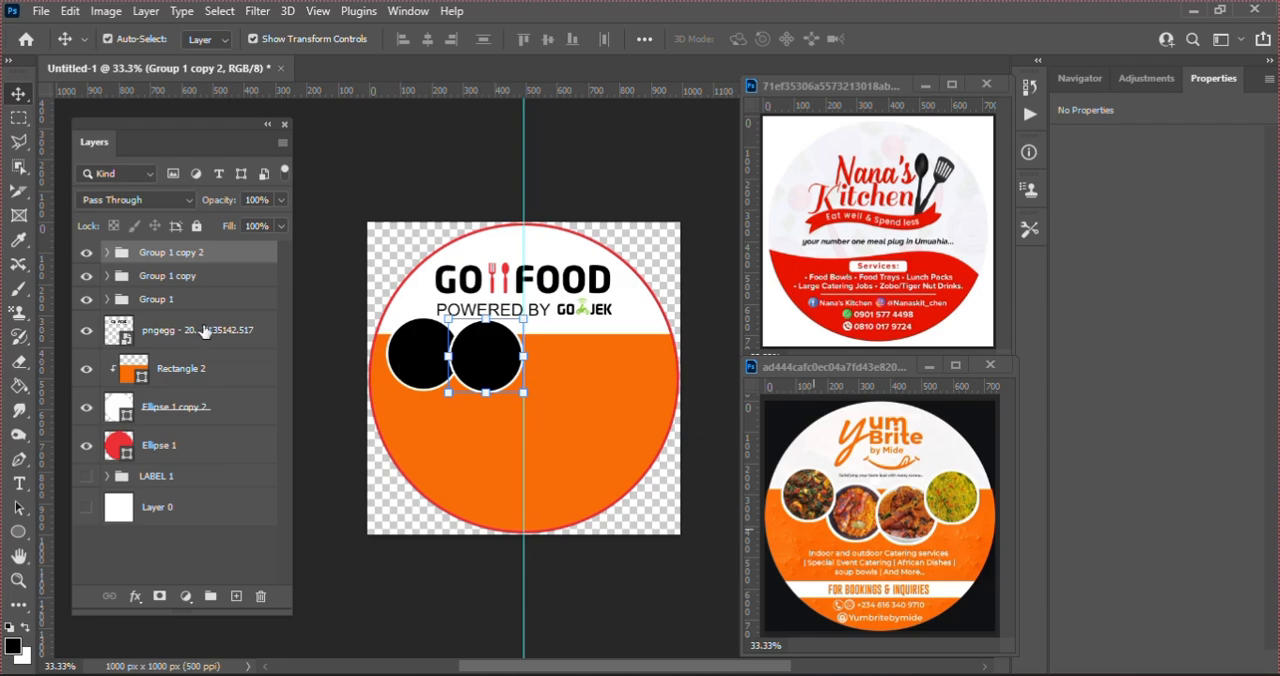
pyautogui.hotkey('ctrl', 't')
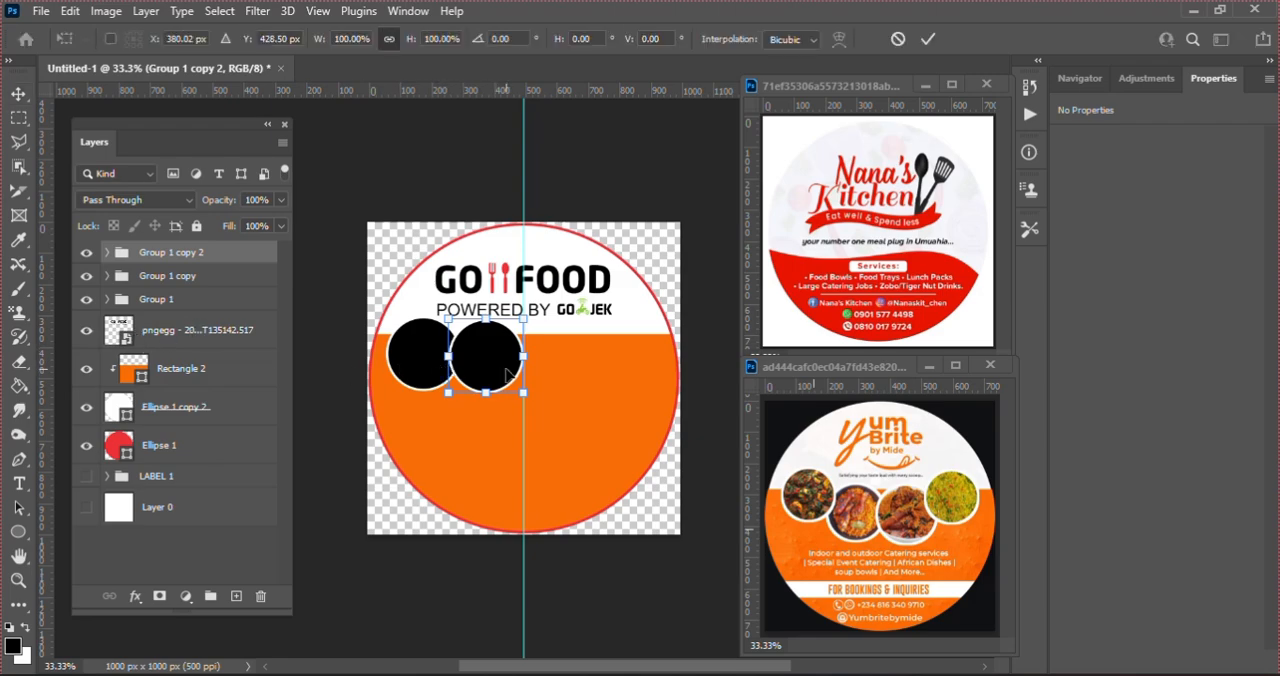
pyautogui.moveTo(507, 373); pyautogui.dragTo(578, 378)
pyautogui.press('Return')
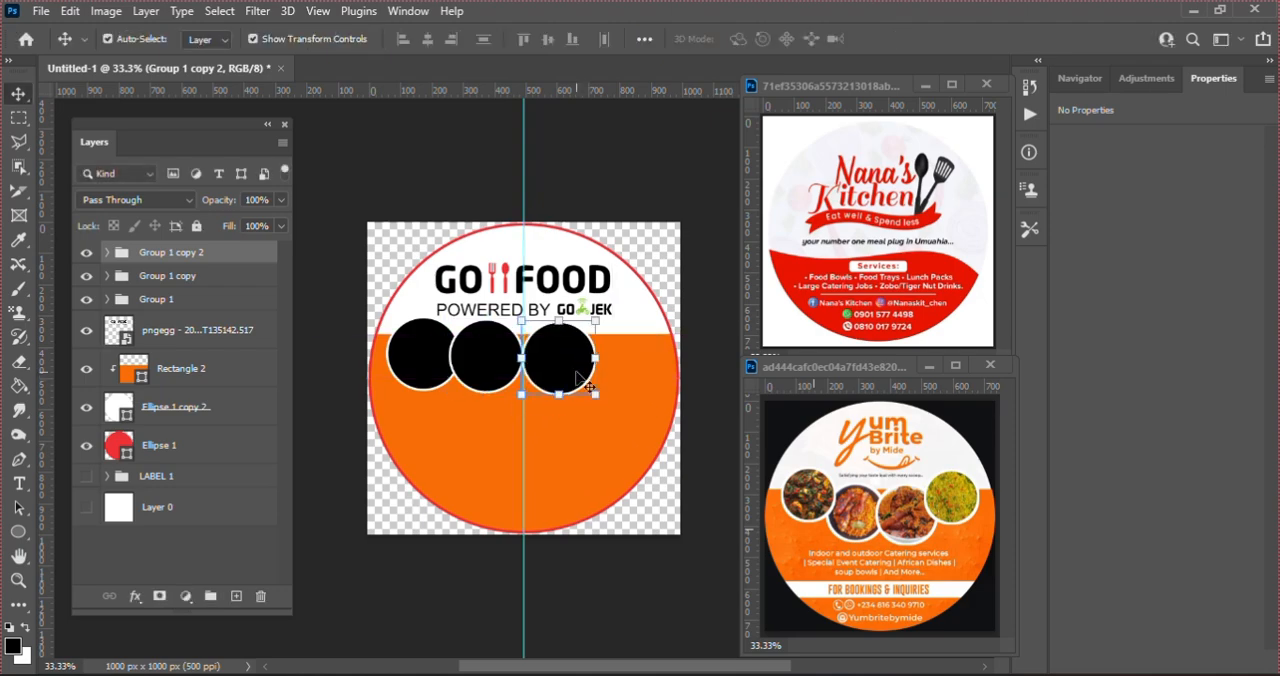
# Step: Duplicate the third circle group and place the copy to its right at about X 845 px, slightly higher than the third circle
pyautogui.hotkey('ctrl', 'j')
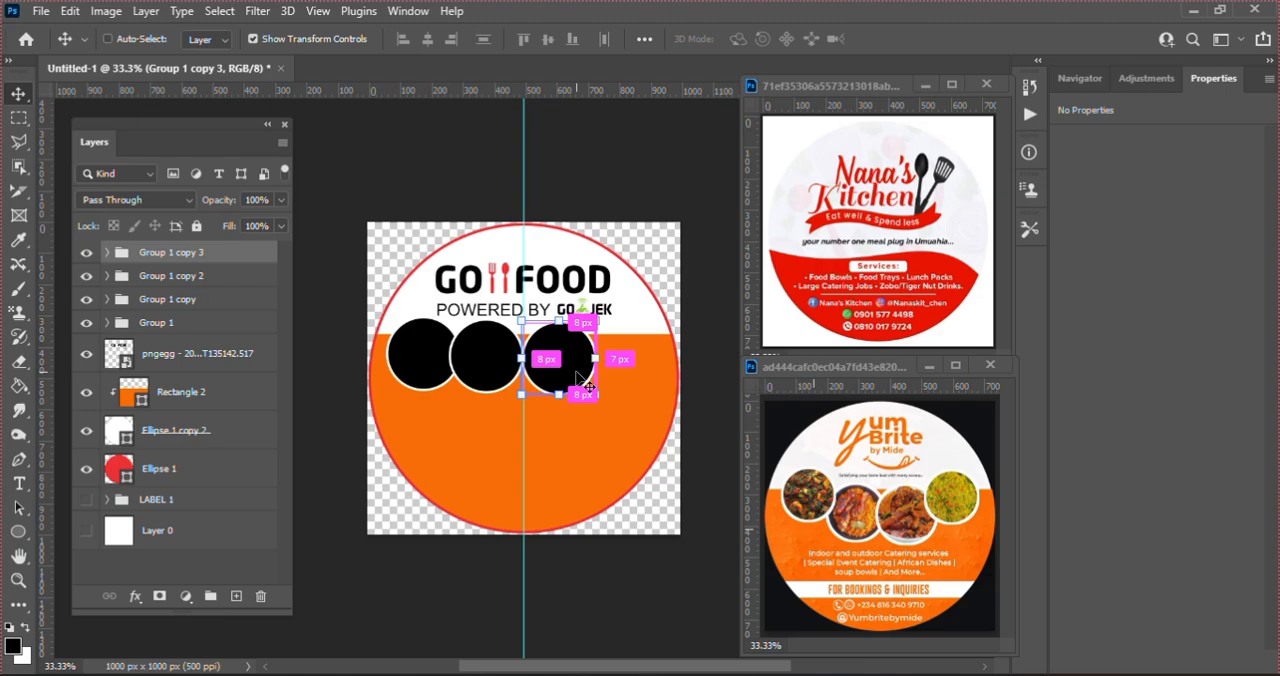
pyautogui.hotkey('ctrl', 't')
pyautogui.moveTo(572, 377); pyautogui.dragTo(638, 376)
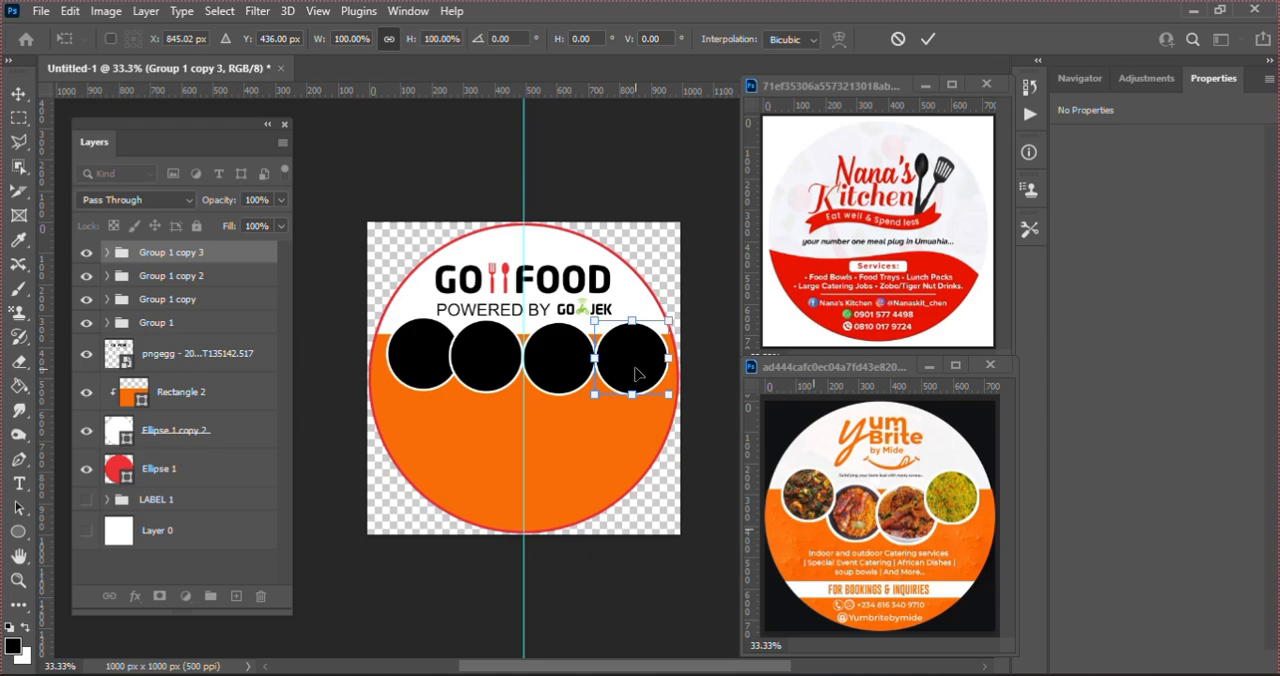
pyautogui.moveTo(634, 373); pyautogui.dragTo(631, 366)
pyautogui.press('Return')
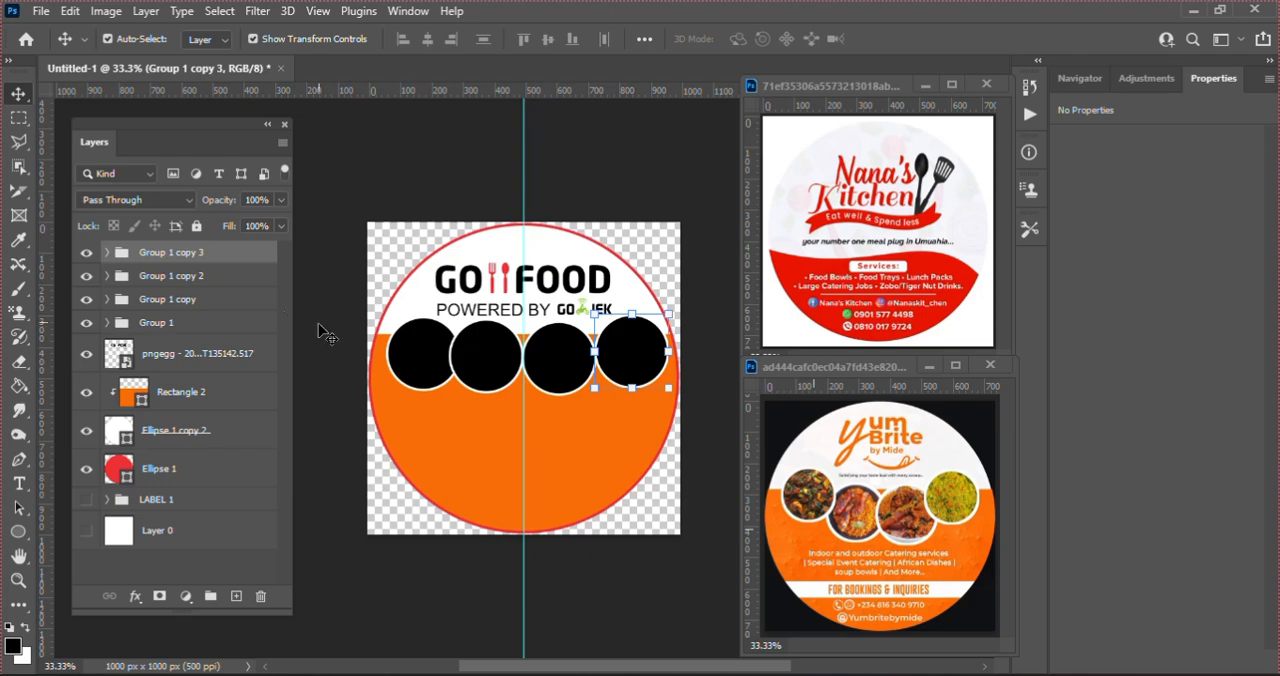
# Step: Nudge the third circle group, Group 1 copy 2, down and to the right until it slightly overlaps the fourth circle
pyautogui.click(216, 284)
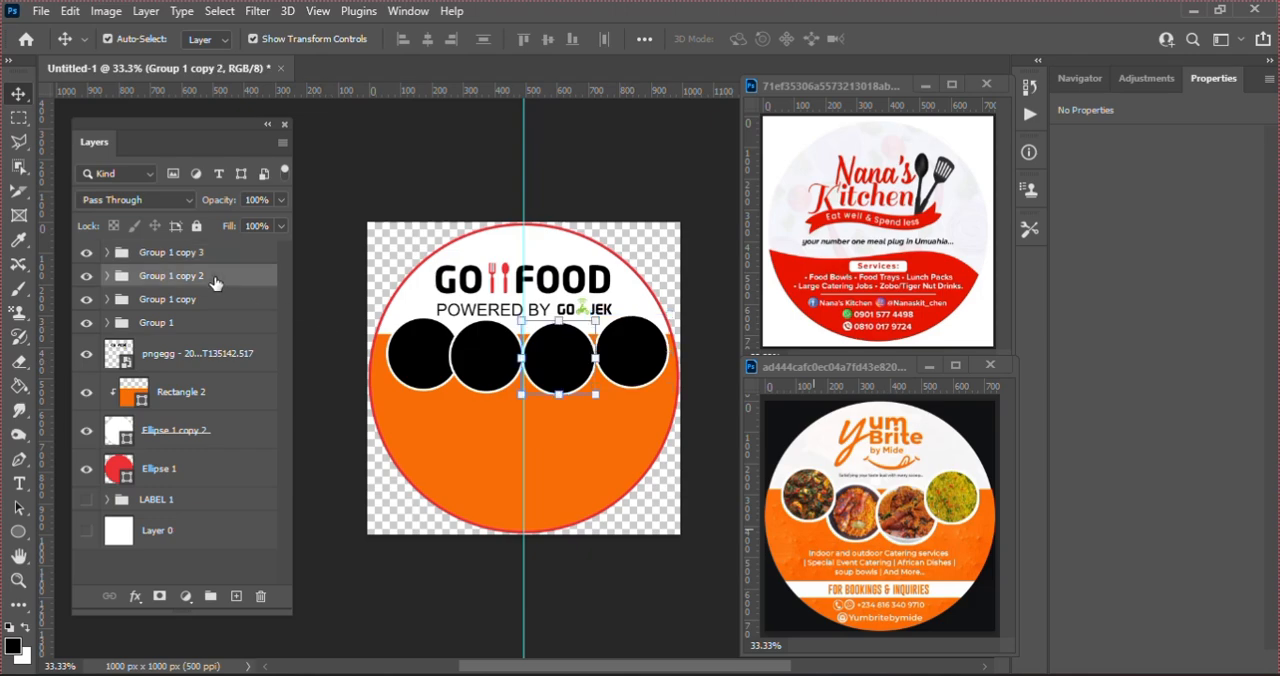
pyautogui.press('Down')
pyautogui.press('Down')
pyautogui.press('Down')
pyautogui.press('Down')
pyautogui.press('Down')
pyautogui.press('Down')
pyautogui.press('Down')
pyautogui.press('Down')
pyautogui.press('Down')
pyautogui.press('Down')
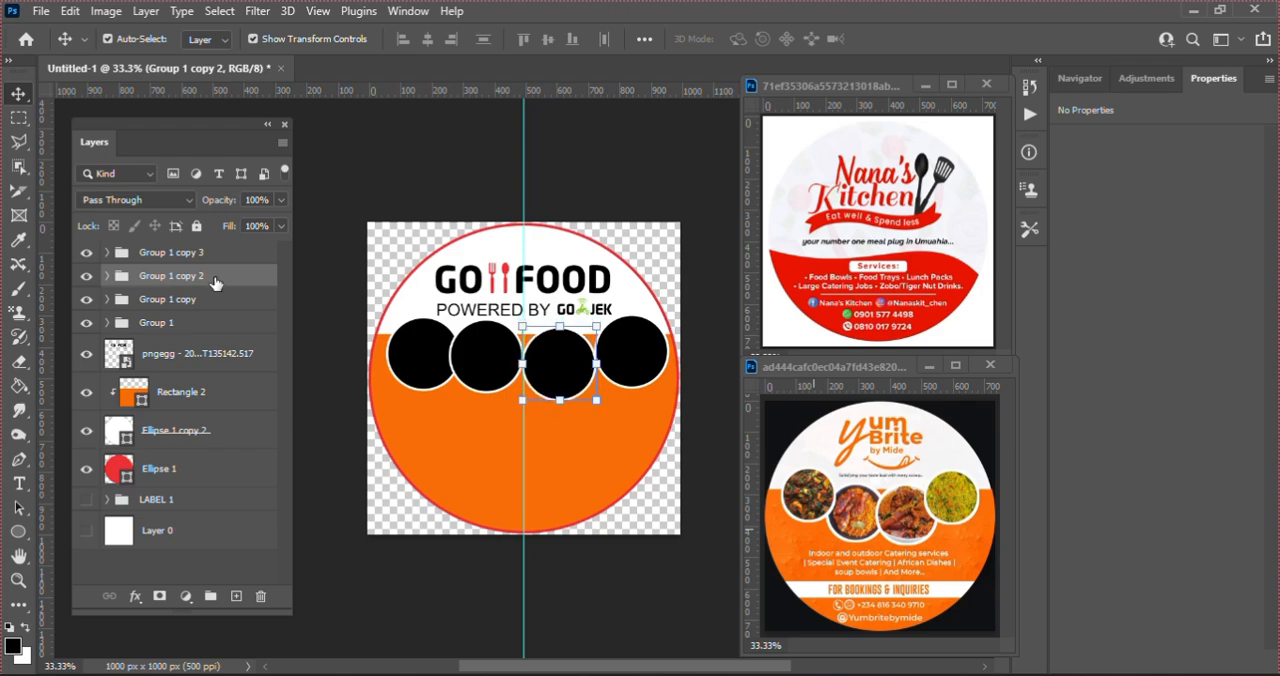
pyautogui.press('Right')
pyautogui.press('Right')
pyautogui.press('Right')
pyautogui.press('Right')
pyautogui.press('Right')
pyautogui.press('Right')
pyautogui.press('Right')
pyautogui.press('Right')
pyautogui.press('Right')
pyautogui.press('Right')
pyautogui.press('Right')
pyautogui.press('Right')
pyautogui.press('Right')
pyautogui.press('Right')
pyautogui.press('Right')
pyautogui.press('Right')
pyautogui.press('Right')
pyautogui.press('Right')
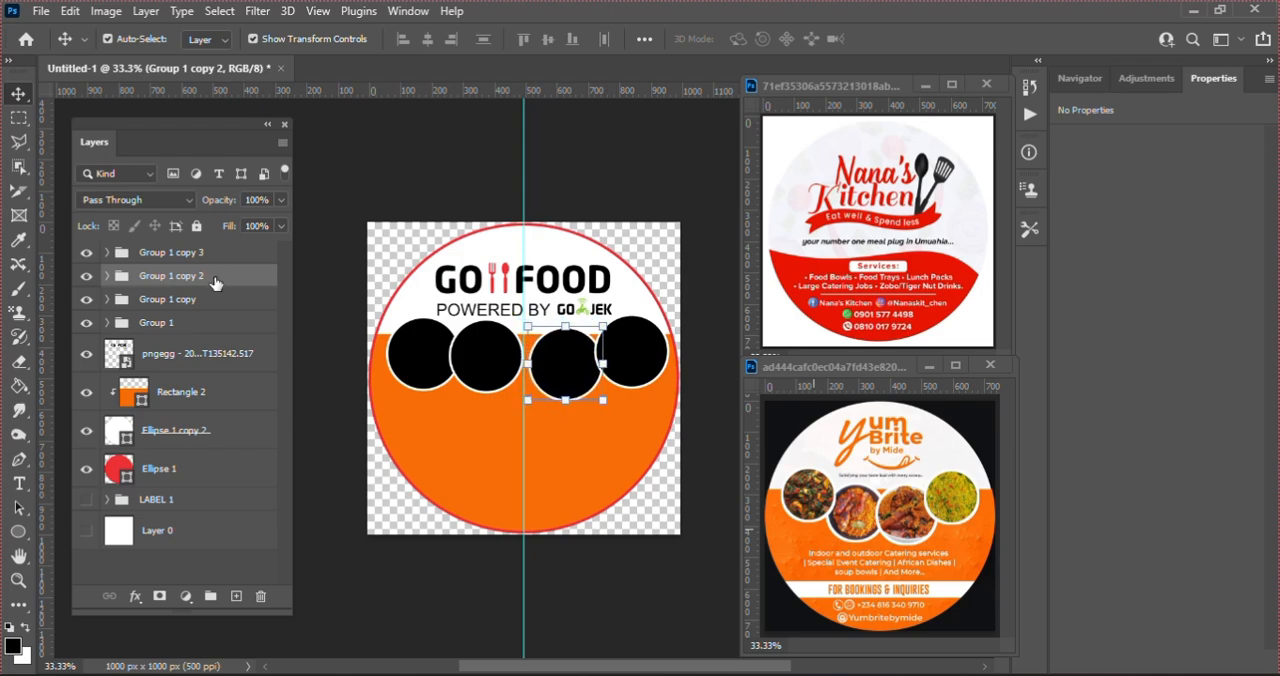
pyautogui.press('Right')
pyautogui.press('Right')
pyautogui.press('Right')
pyautogui.press('Right')
pyautogui.press('Right')
pyautogui.press('Right')
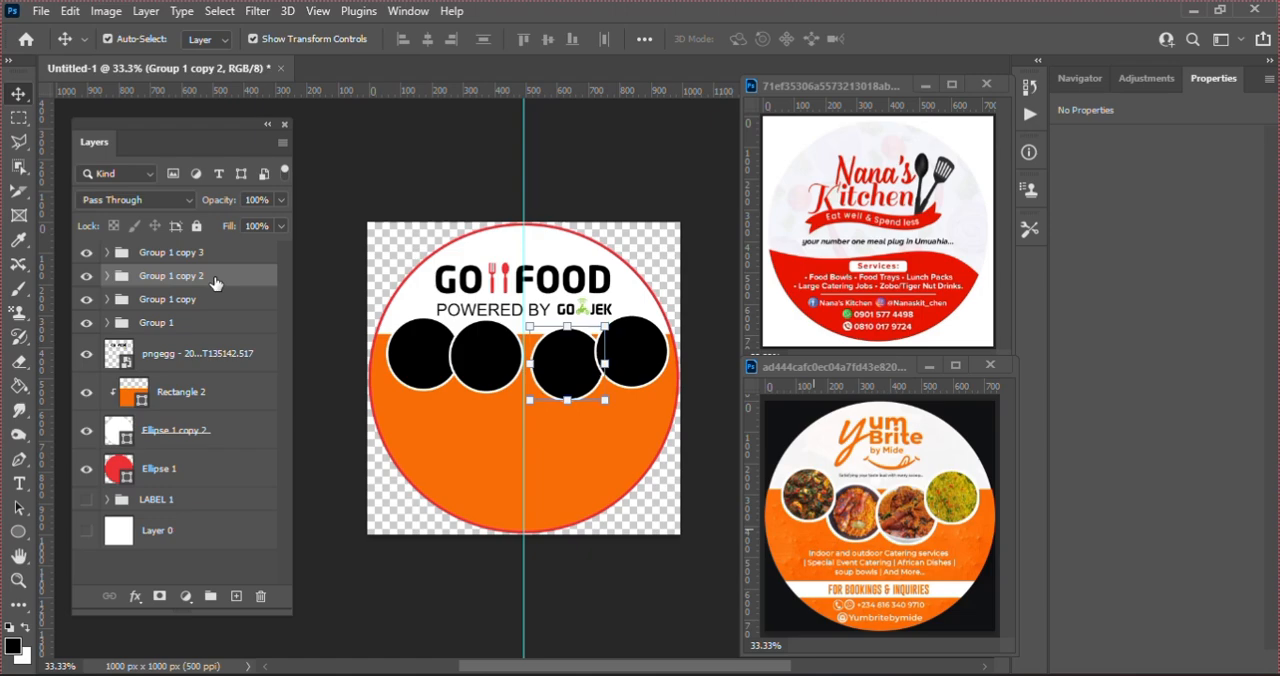
# Step: Nudge the second circle group, Group 1 copy, right until it meets the third circle and down to nearly the same height
pyautogui.click(212, 304)
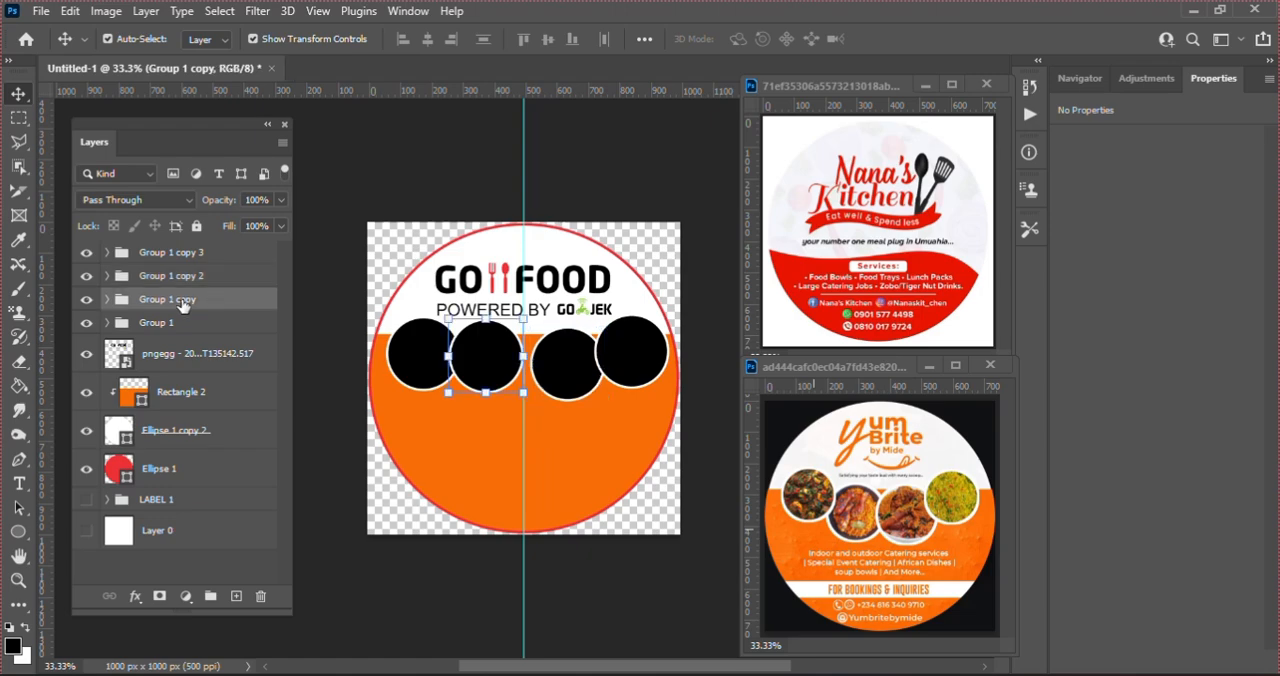
pyautogui.press('Right')
pyautogui.press('Right')
pyautogui.press('Right')
pyautogui.press('Right')
pyautogui.press('Right')
pyautogui.press('Right')
pyautogui.press('Right')
pyautogui.press('Right')
pyautogui.press('Right')
pyautogui.press('Right')
pyautogui.press('Right')
pyautogui.press('Right')
pyautogui.press('Right')
pyautogui.press('Right')
pyautogui.press('Right')
pyautogui.press('Right')
pyautogui.press('Right')
pyautogui.press('Right')
pyautogui.press('Right')
pyautogui.press('Right')
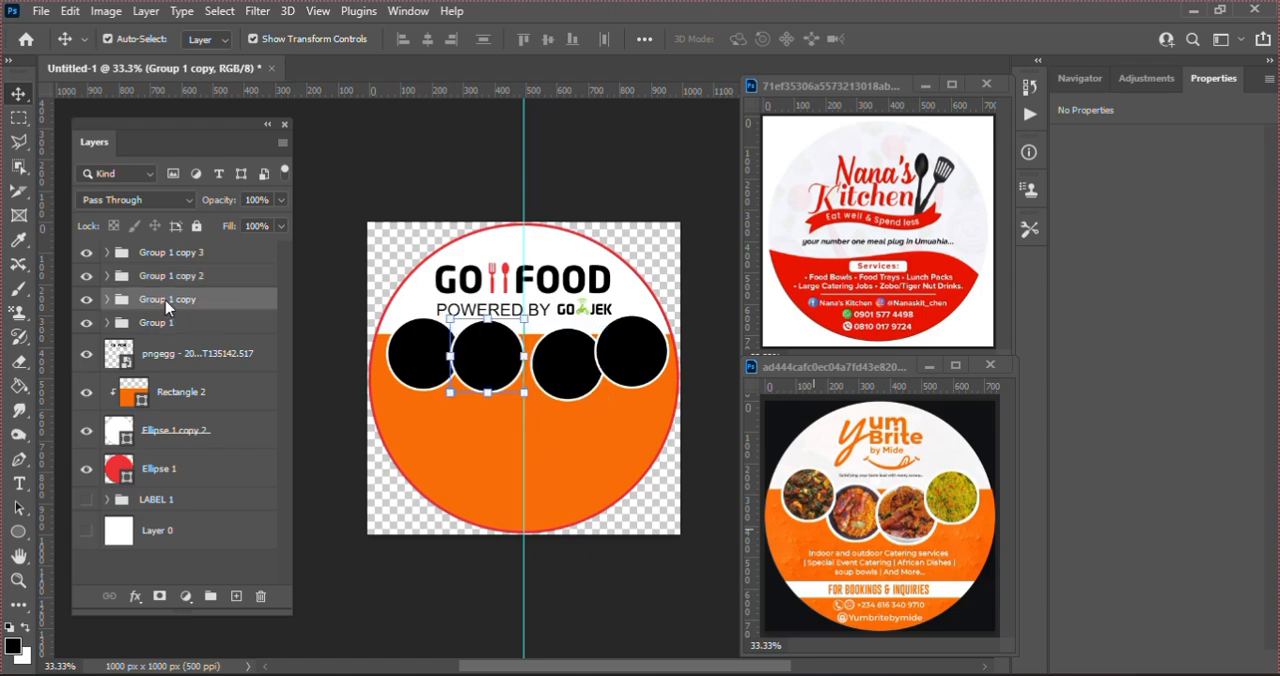
pyautogui.press('Right')
pyautogui.press('Right')
pyautogui.press('Right')
pyautogui.press('Right')
pyautogui.press('Right')
pyautogui.press('Right')
pyautogui.press('Right')
pyautogui.press('Right')
pyautogui.press('Right')
pyautogui.press('Right')
pyautogui.press('Right')
pyautogui.press('Right')
pyautogui.press('Right')
pyautogui.press('Right')
pyautogui.press('Right')
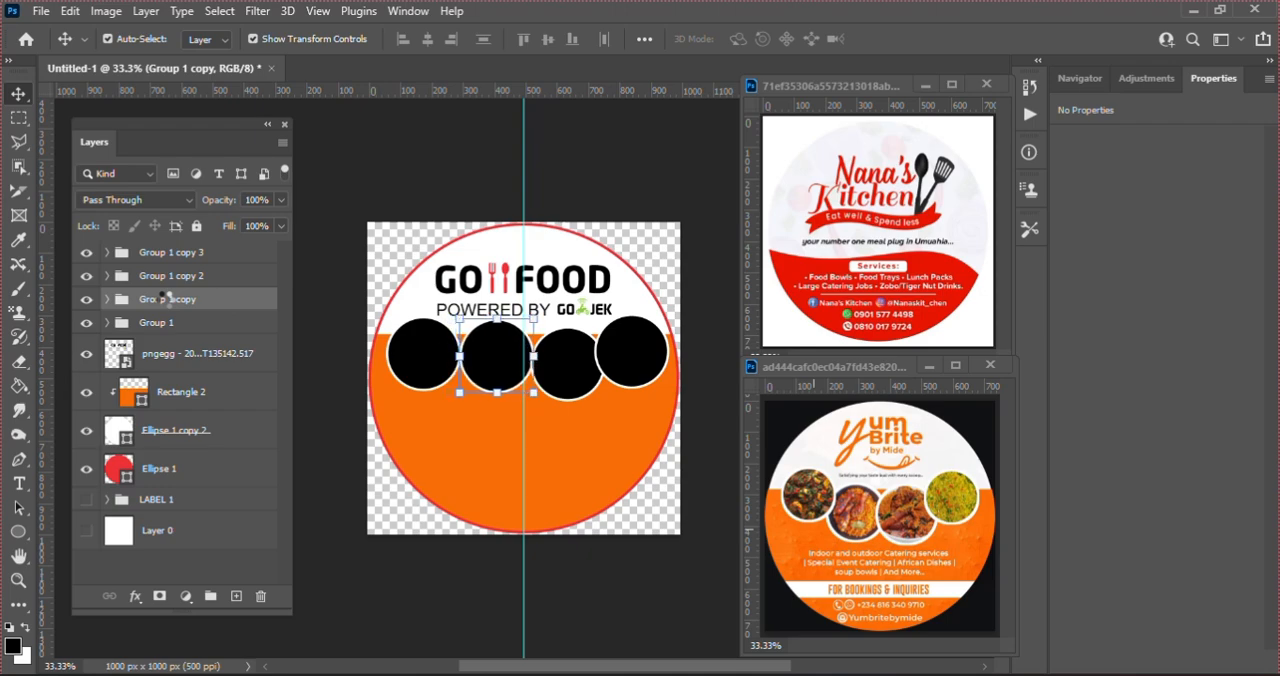
pyautogui.press('Down')
pyautogui.press('Down')
pyautogui.press('Down')
pyautogui.press('Down')
pyautogui.press('Down')
pyautogui.press('Down')
pyautogui.press('Down')
pyautogui.press('Down')
pyautogui.press('Down')
pyautogui.press('Down')
pyautogui.press('Down')
pyautogui.press('Down')
pyautogui.press('Down')
pyautogui.press('Down')
pyautogui.press('Down')
pyautogui.press('Down')
pyautogui.press('Down')
pyautogui.press('Down')
pyautogui.press('Down')
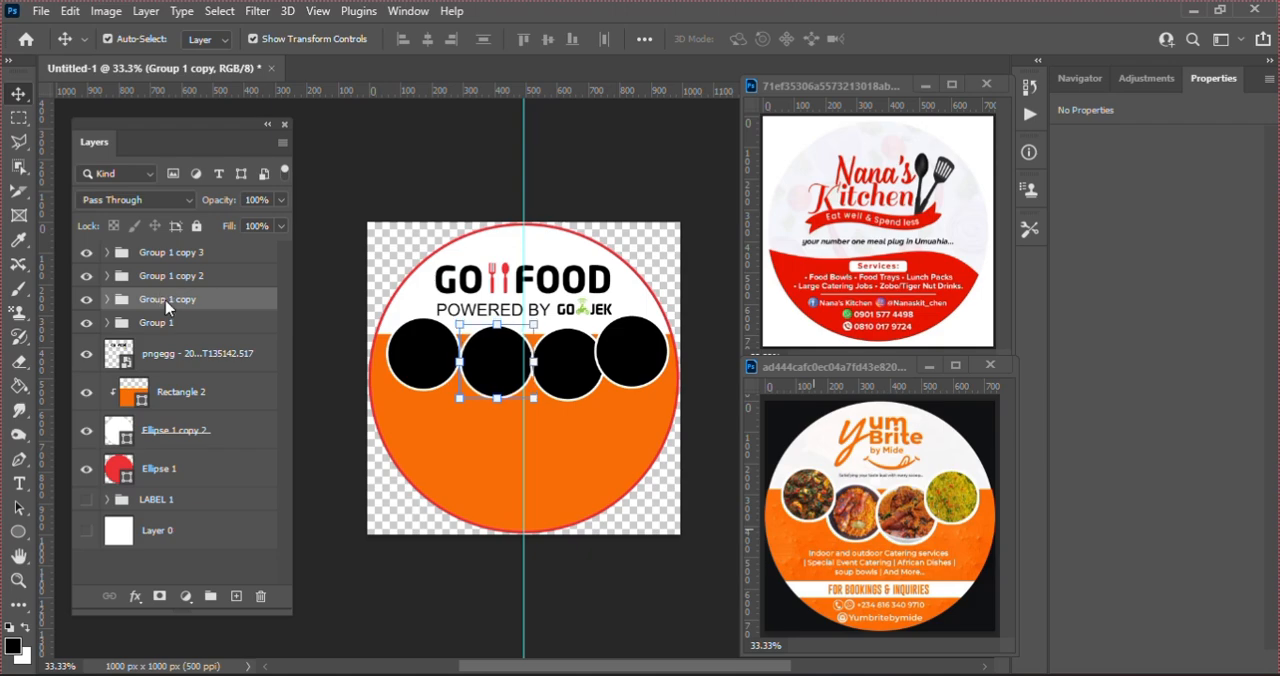
# Step: Nudge the first circle group, Group 1, up and to the right until it slightly overlaps the second circle
pyautogui.click(160, 323)
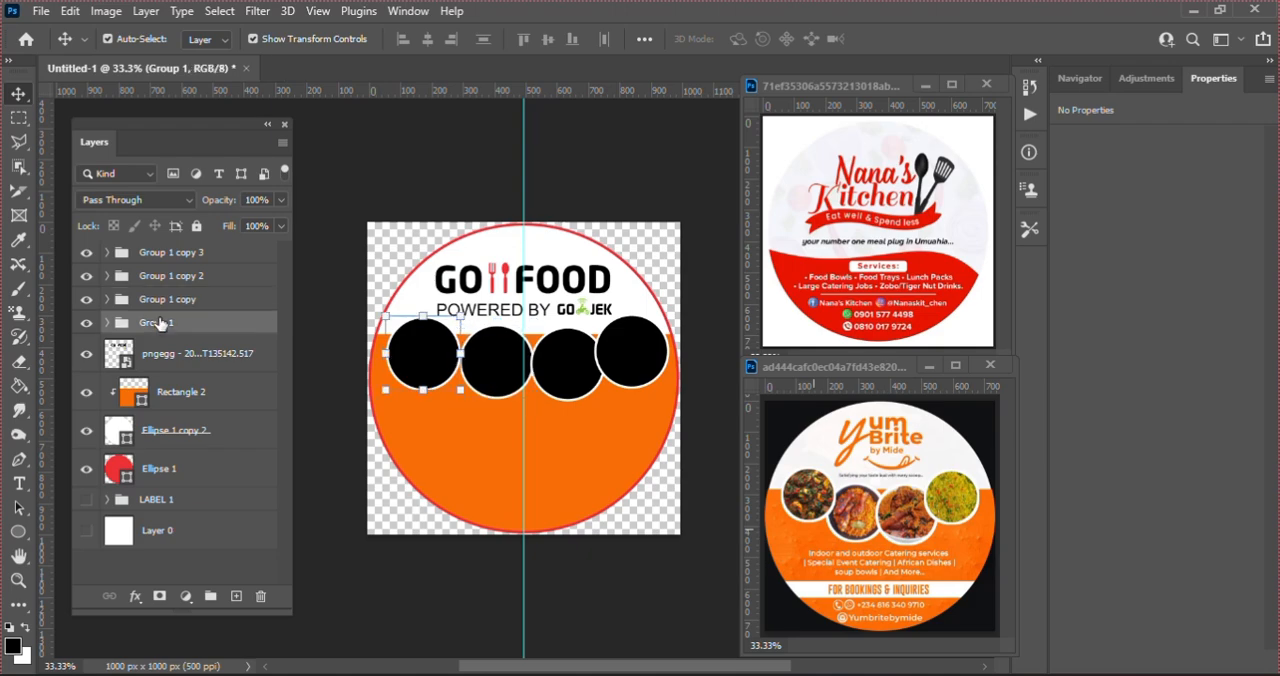
pyautogui.press('Up')
pyautogui.press('Up')
pyautogui.press('Up')
pyautogui.press('Up')
pyautogui.press('Up')
pyautogui.press('Up')
pyautogui.press('Up')
pyautogui.press('Up')
pyautogui.press('Up')
pyautogui.press('Up')
pyautogui.press('Up')
pyautogui.press('Up')
pyautogui.press('Up')
pyautogui.press('Up')
pyautogui.press('Up')
pyautogui.press('Up')
pyautogui.press('Up')
pyautogui.press('Up')
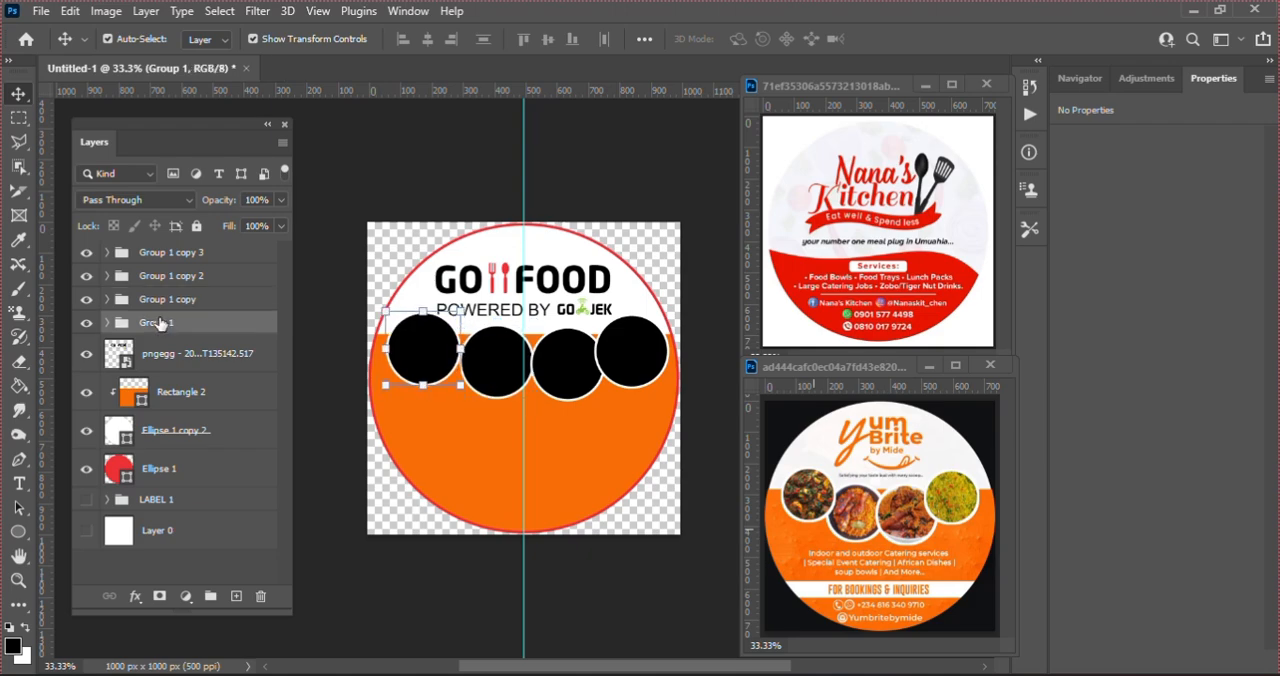
pyautogui.press('Right')
pyautogui.press('Right')
pyautogui.press('Right')
pyautogui.press('Right')
pyautogui.press('Right')
pyautogui.press('Right')
pyautogui.press('Right')
pyautogui.press('Right')
pyautogui.press('Right')
pyautogui.press('Right')
pyautogui.press('Right')
pyautogui.press('Right')
pyautogui.press('Right')
pyautogui.press('Right')
pyautogui.press('Right')
pyautogui.press('Right')
pyautogui.press('Right')
pyautogui.press('Right')
pyautogui.press('Right')
pyautogui.press('Right')
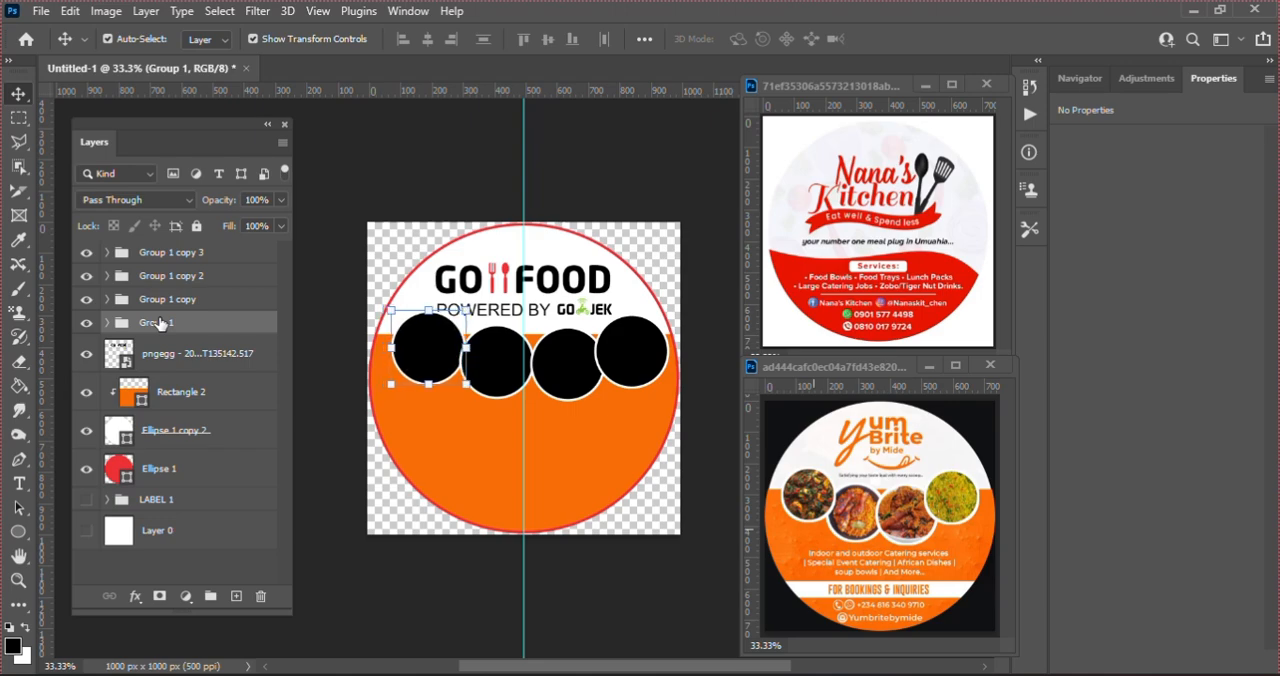
pyautogui.press('Right')
pyautogui.press('Right')
pyautogui.press('Right')
pyautogui.press('Right')
pyautogui.press('Right')
pyautogui.press('Right')
pyautogui.press('Right')
pyautogui.press('Right')
pyautogui.press('Right')
pyautogui.press('Right')
pyautogui.press('Right')
pyautogui.press('Right')
pyautogui.press('Right')
pyautogui.press('Right')
pyautogui.press('Right')
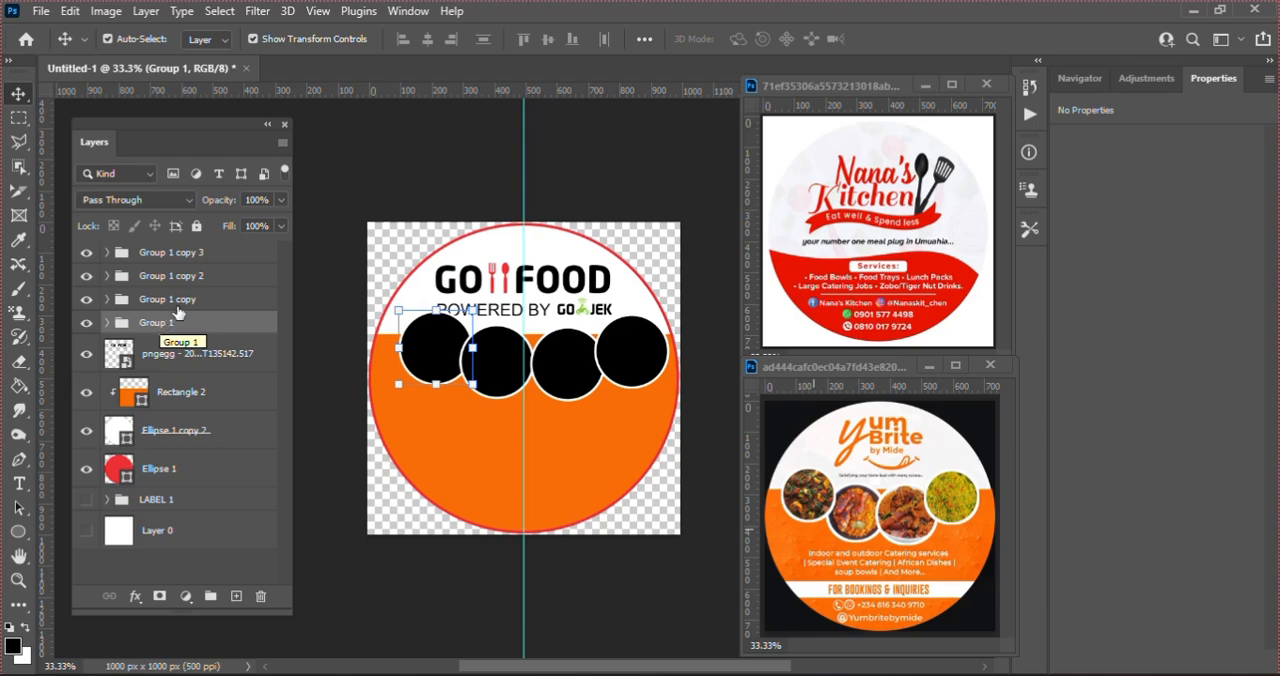
# Step: Select the first and second circle groups together and shift them slightly right so the second overlaps the third
pyautogui.click(168, 299)
pyautogui.click(158, 276)
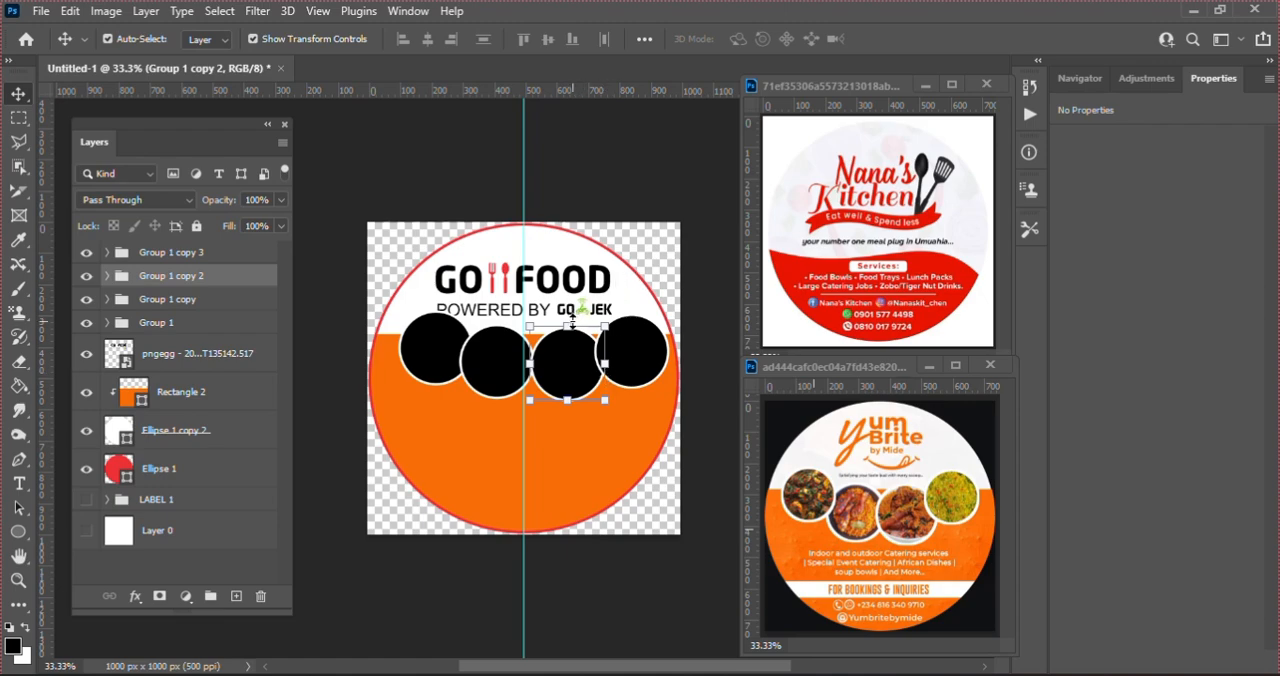
pyautogui.click(200, 300)
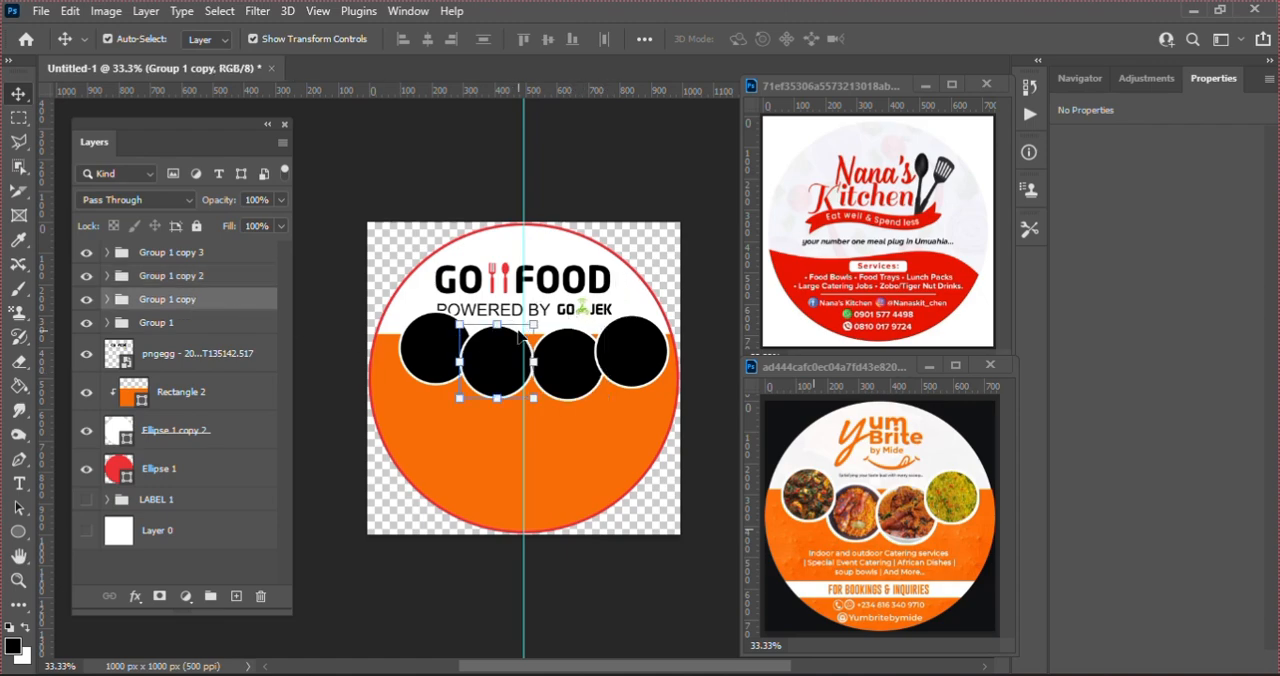
pyautogui.keyDown('shift'); pyautogui.click(217, 325); pyautogui.keyUp('shift')
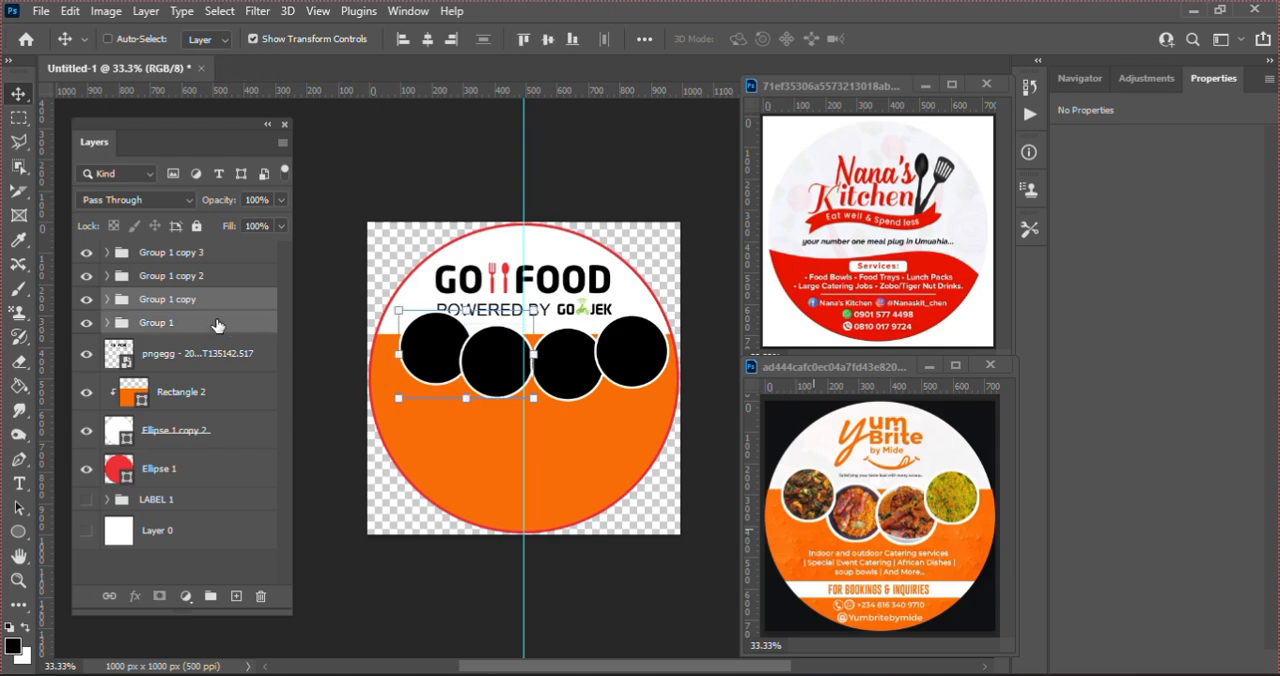
pyautogui.press('Right')
pyautogui.press('Right')
pyautogui.press('Right')
pyautogui.press('Right')
pyautogui.press('Right')
pyautogui.press('Right')
pyautogui.press('Right')
pyautogui.press('Right')
pyautogui.press('Right')
pyautogui.press('Right')
pyautogui.press('Right')
pyautogui.press('Right')
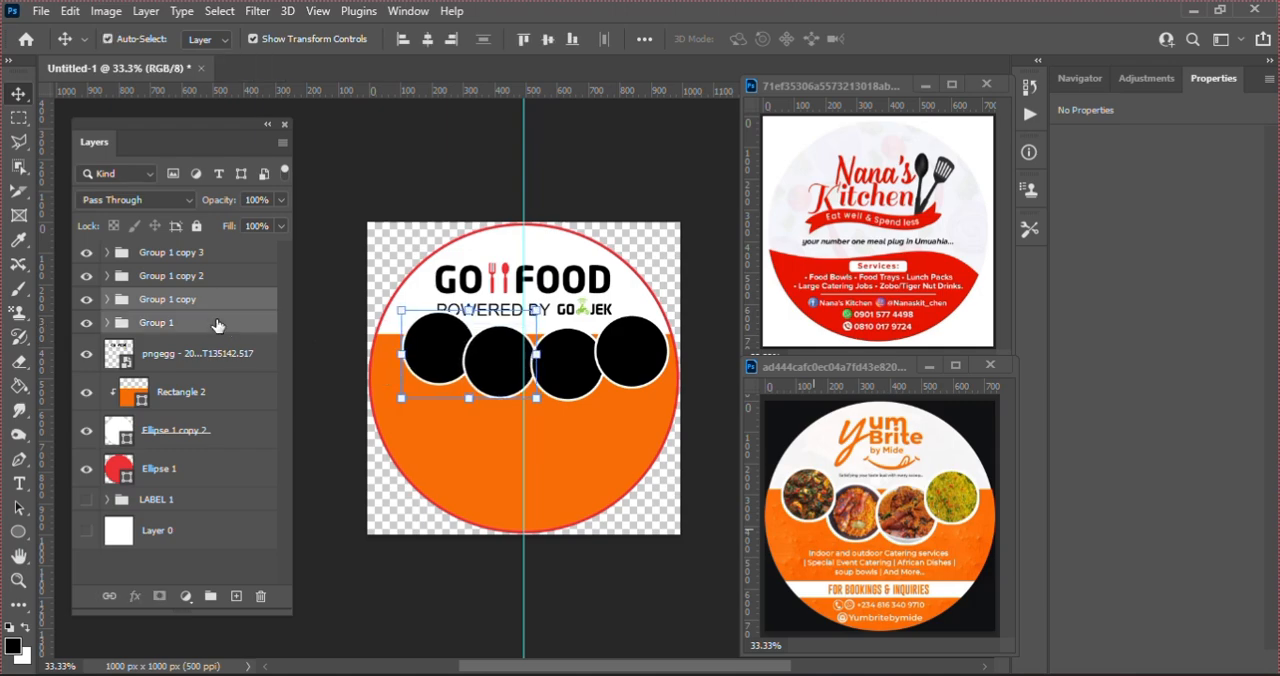
pyautogui.press('Right')
pyautogui.press('Right')
pyautogui.press('Right')
pyautogui.press('Right')
pyautogui.press('Right')
pyautogui.press('Right')
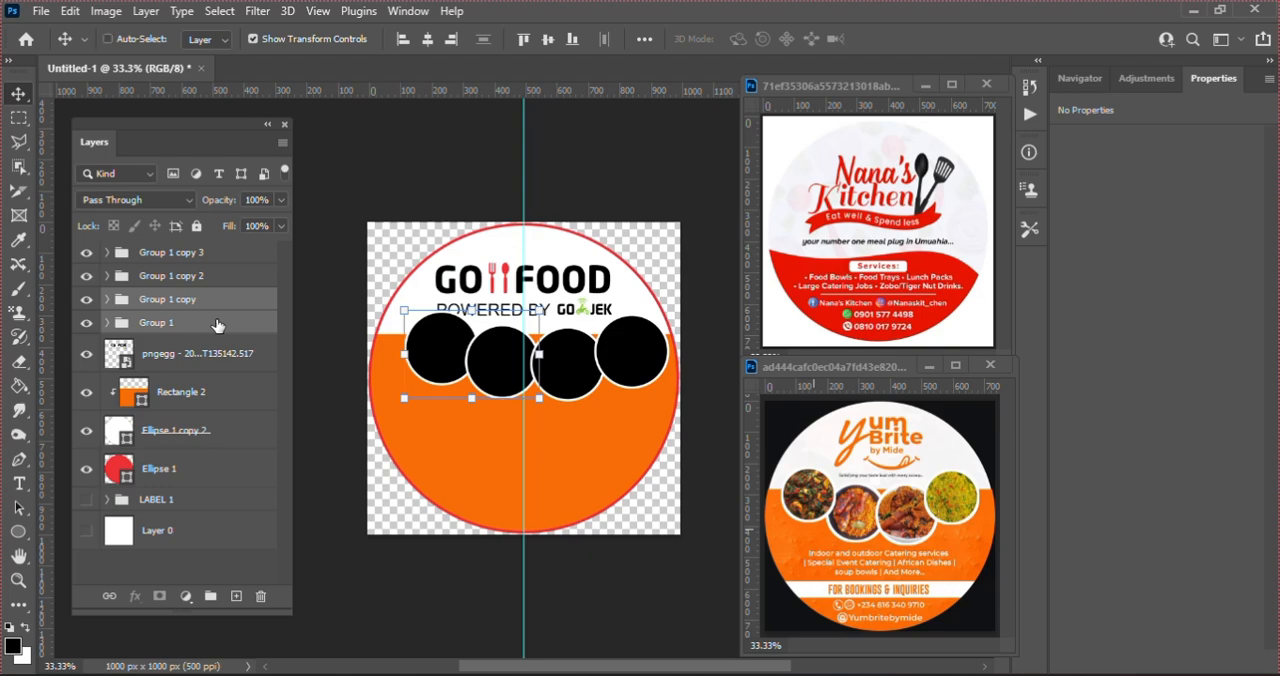
# Step: Select all four circle groups and move them together so the row is centred on the vertical guide at X 500 px
pyautogui.keyDown('shift'); pyautogui.click(185, 280); pyautogui.keyUp('shift')
pyautogui.keyDown('shift'); pyautogui.click(172, 253); pyautogui.keyUp('shift')
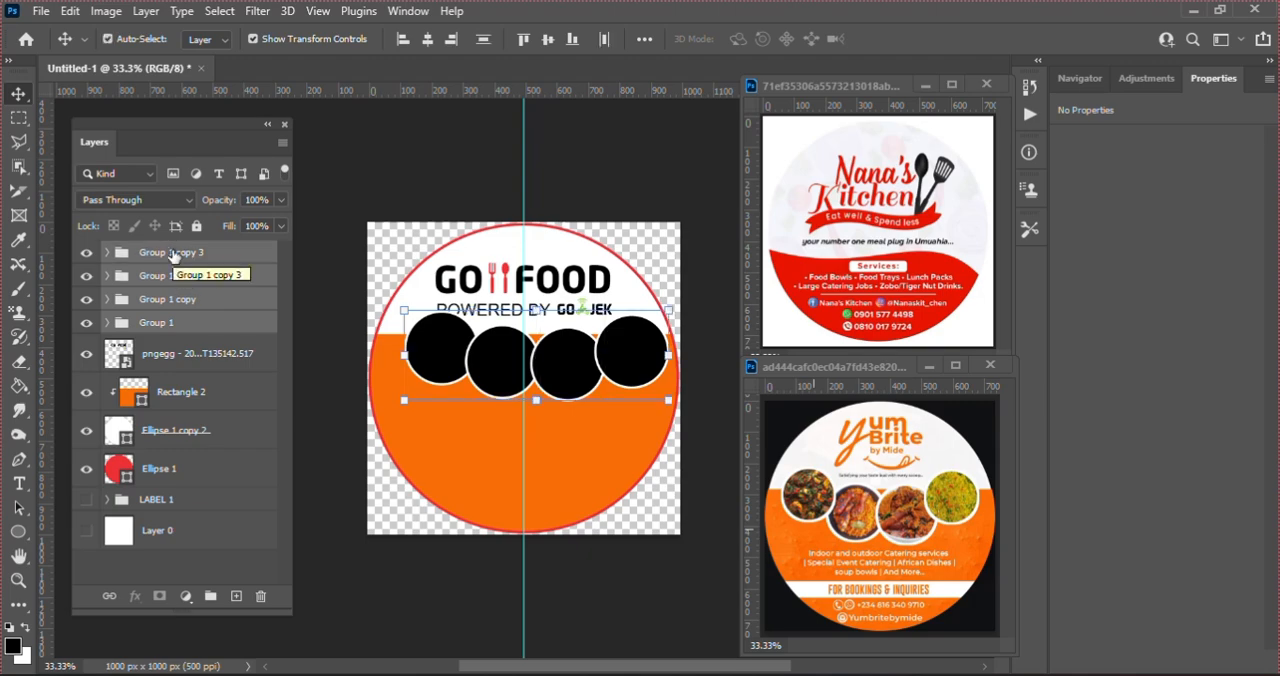
pyautogui.press('ctrl')
pyautogui.click(404, 312)
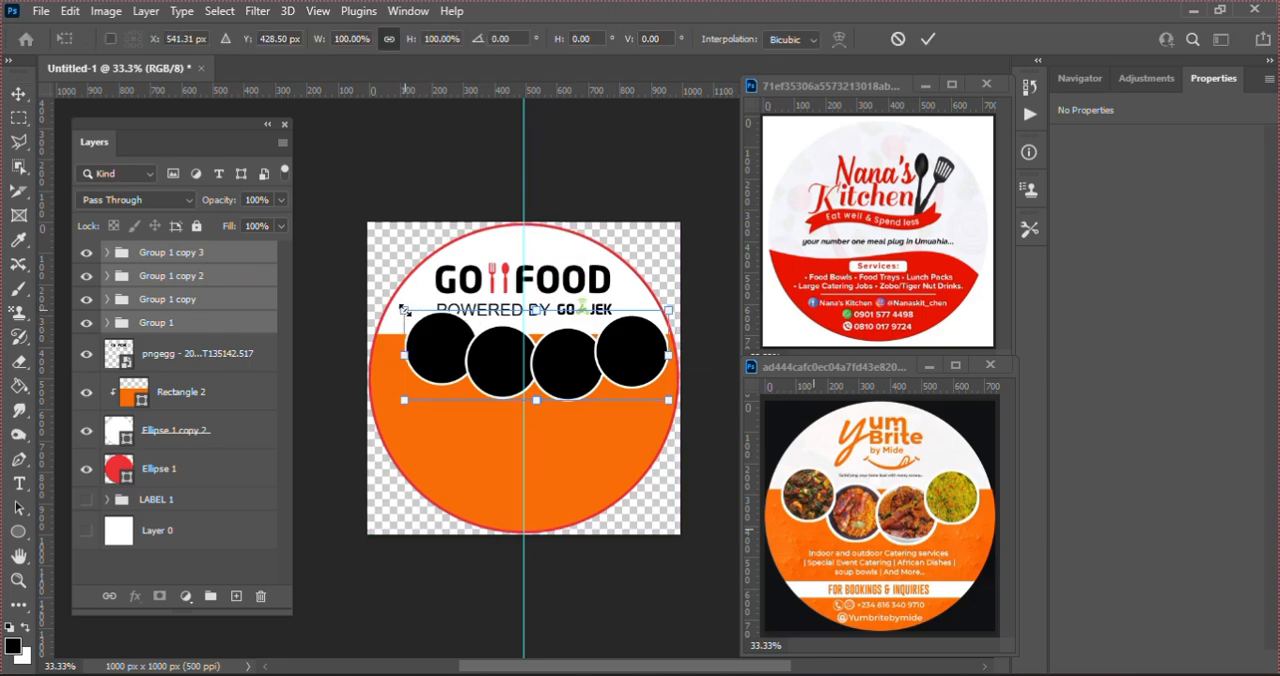
pyautogui.moveTo(592, 370); pyautogui.dragTo(578, 374)
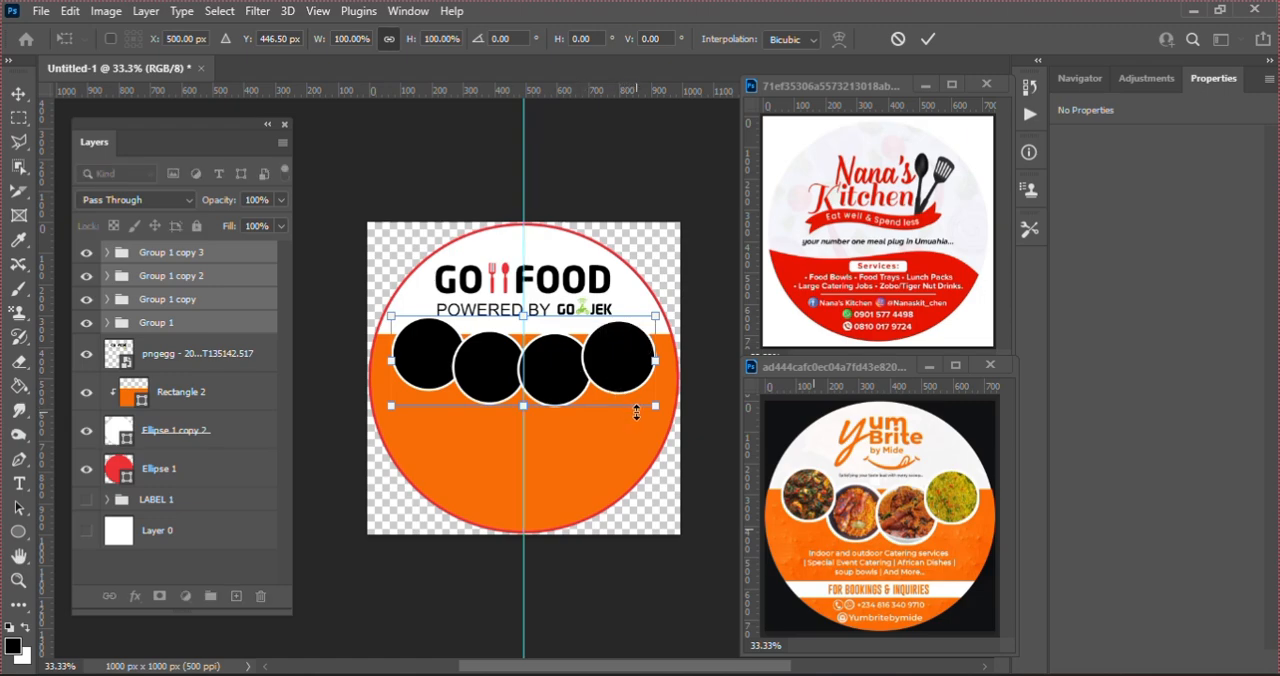
# Step: Enlarge the row of four circles to 102.53% about its centre and set its height at Y 428.5 px
pyautogui.moveTo(656, 407); pyautogui.dragTo(660, 410)
pyautogui.press('Up')
pyautogui.press('Up')
pyautogui.press('Up')
pyautogui.press('Up')
pyautogui.press('Up')
pyautogui.press('Up')
pyautogui.press('Up')
pyautogui.press('Up')
pyautogui.press('Up')
pyautogui.press('Up')
pyautogui.press('Up')
pyautogui.press('Up')
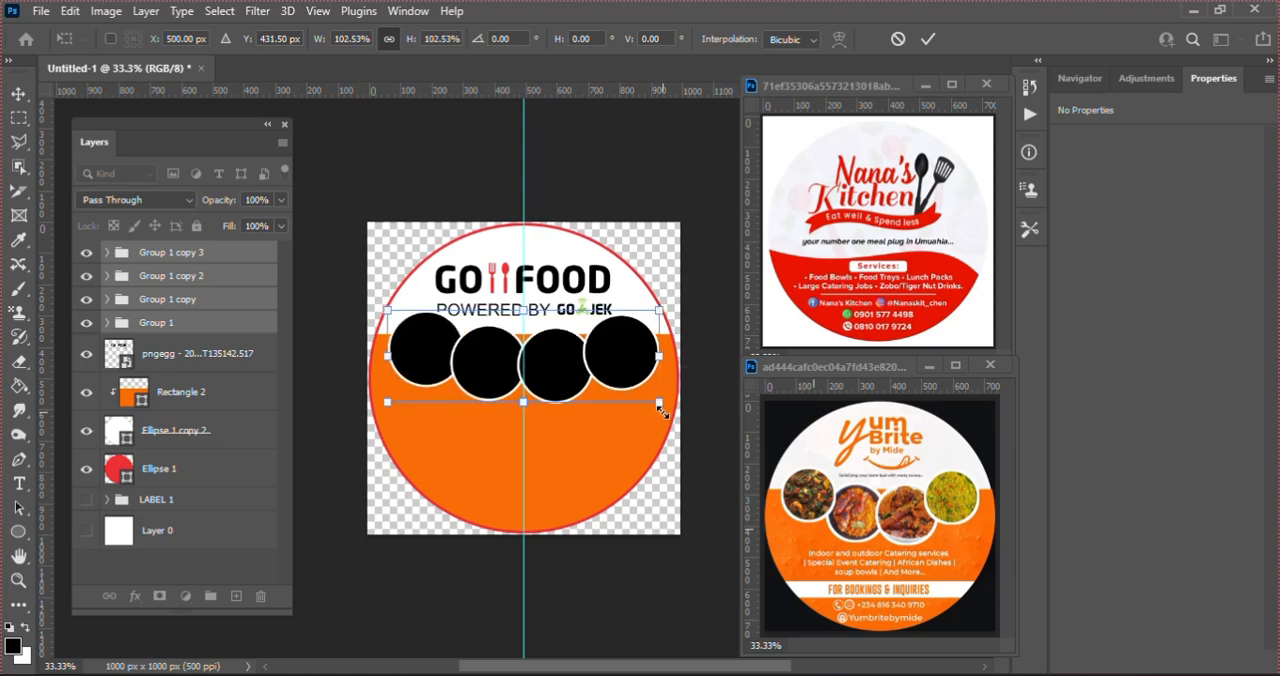
pyautogui.press('Down')
pyautogui.press('Down')
pyautogui.press('Down')
pyautogui.press('Down')
pyautogui.press('Down')
pyautogui.press('Down')
pyautogui.press('Down')
pyautogui.press('Down')
pyautogui.press('Down')
pyautogui.press('Down')
pyautogui.press('Down')
pyautogui.press('Down')
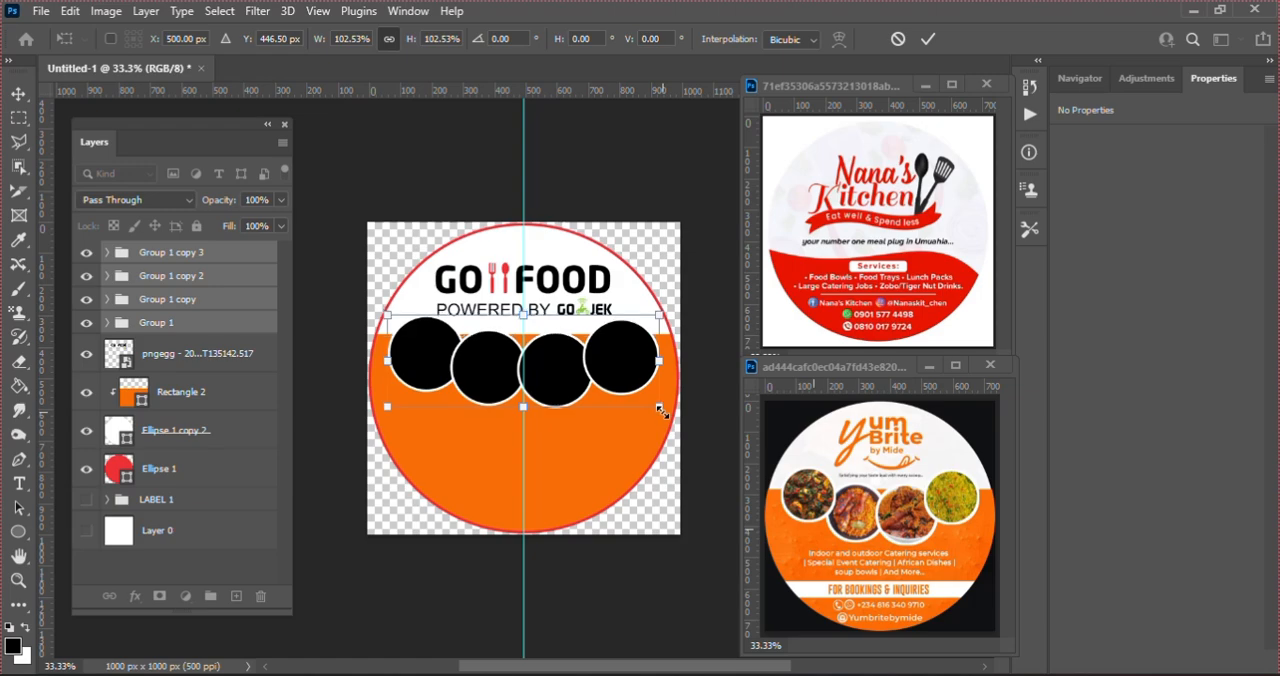
pyautogui.press('Up')
pyautogui.press('Up')
pyautogui.press('Up')
pyautogui.press('Up')
pyautogui.press('Up')
pyautogui.press('Up')
pyautogui.press('Up')
pyautogui.press('Up')
pyautogui.press('Up')
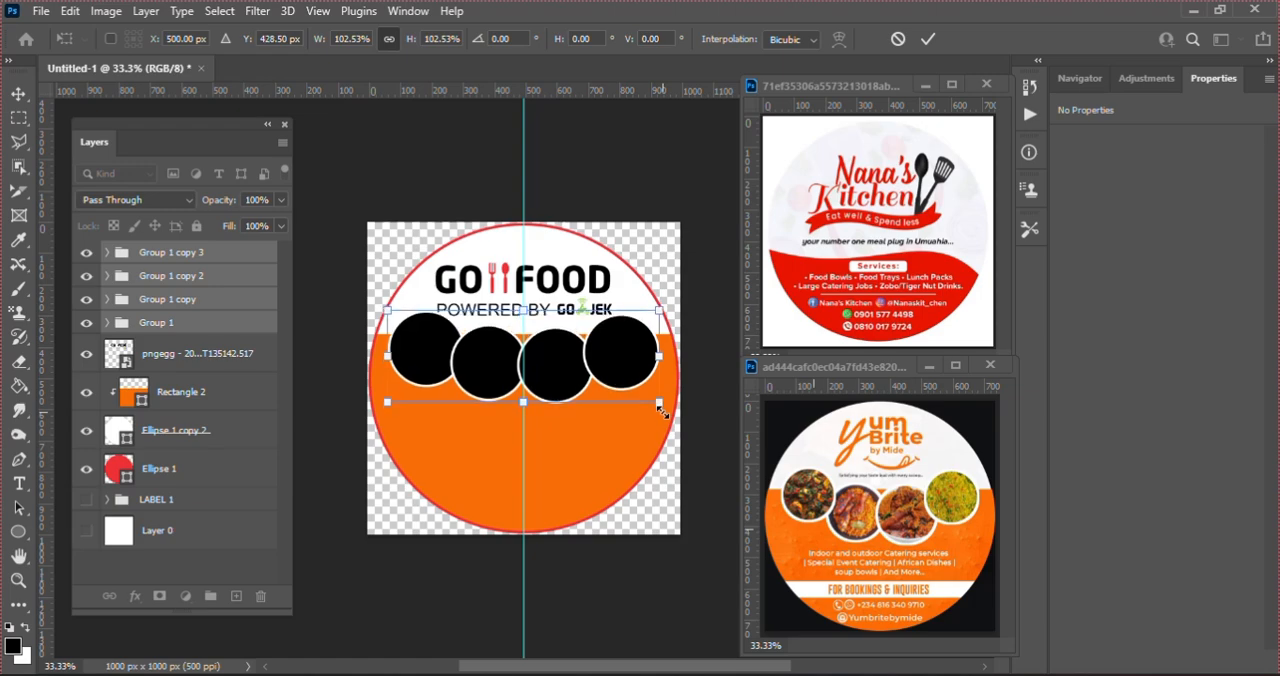
pyautogui.press('Return')
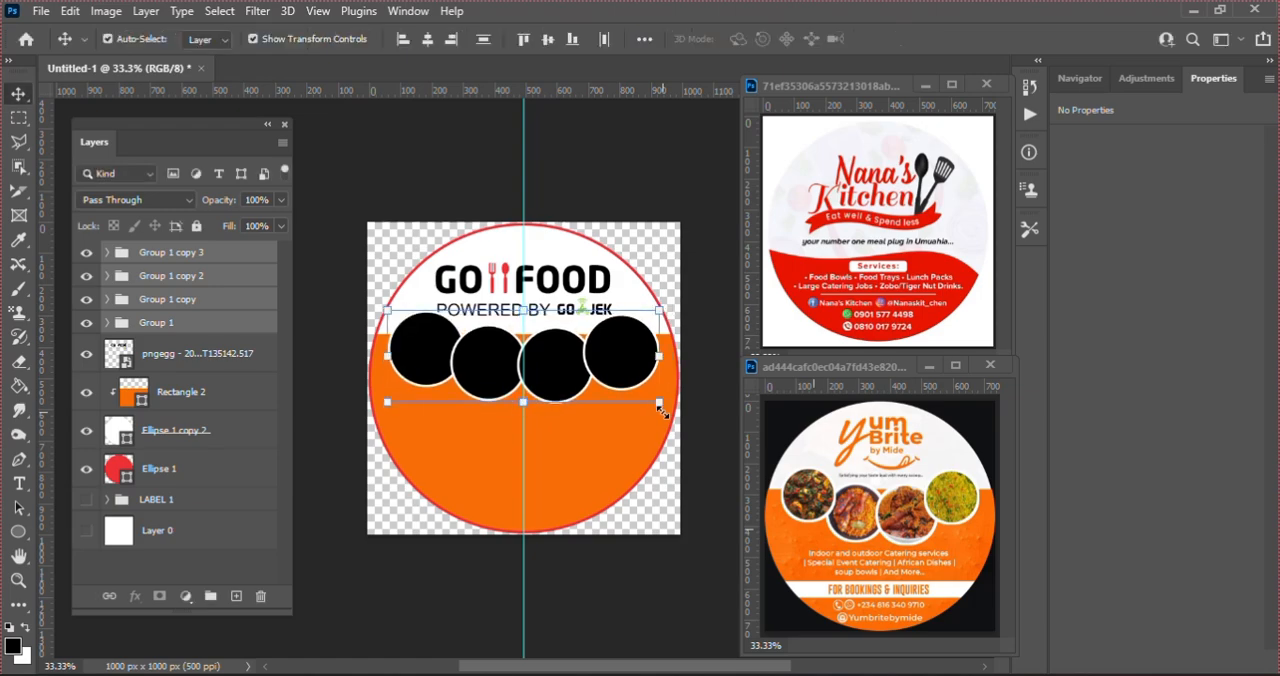
# Step: Lower the orange Rectangle 2 to Y 413 px so its upper edge runs behind the circles
pyautogui.click(589, 478)
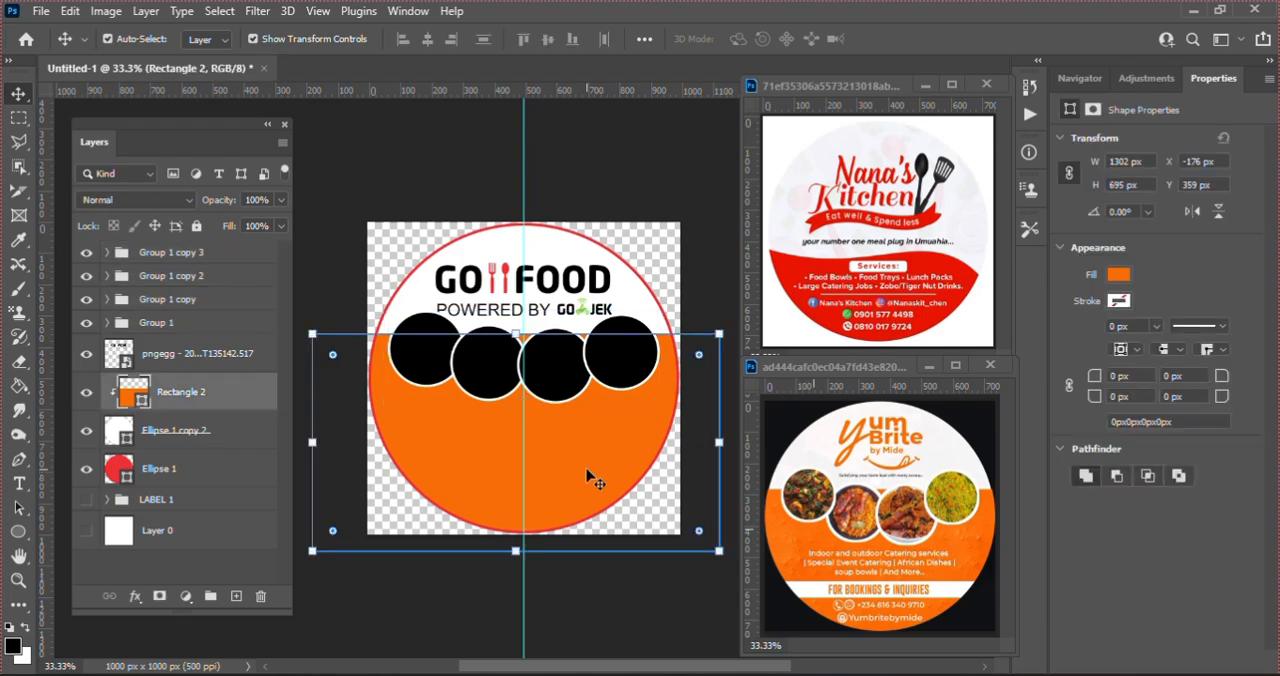
pyautogui.press('Down')
pyautogui.press('Down')
pyautogui.press('Down')
pyautogui.press('Down')
pyautogui.press('Down')
pyautogui.press('Down')
pyautogui.press('Down')
pyautogui.press('Down')
pyautogui.press('Down')
pyautogui.press('Down')
pyautogui.press('Down')
pyautogui.press('Down')
pyautogui.press('Down')
pyautogui.press('Down')
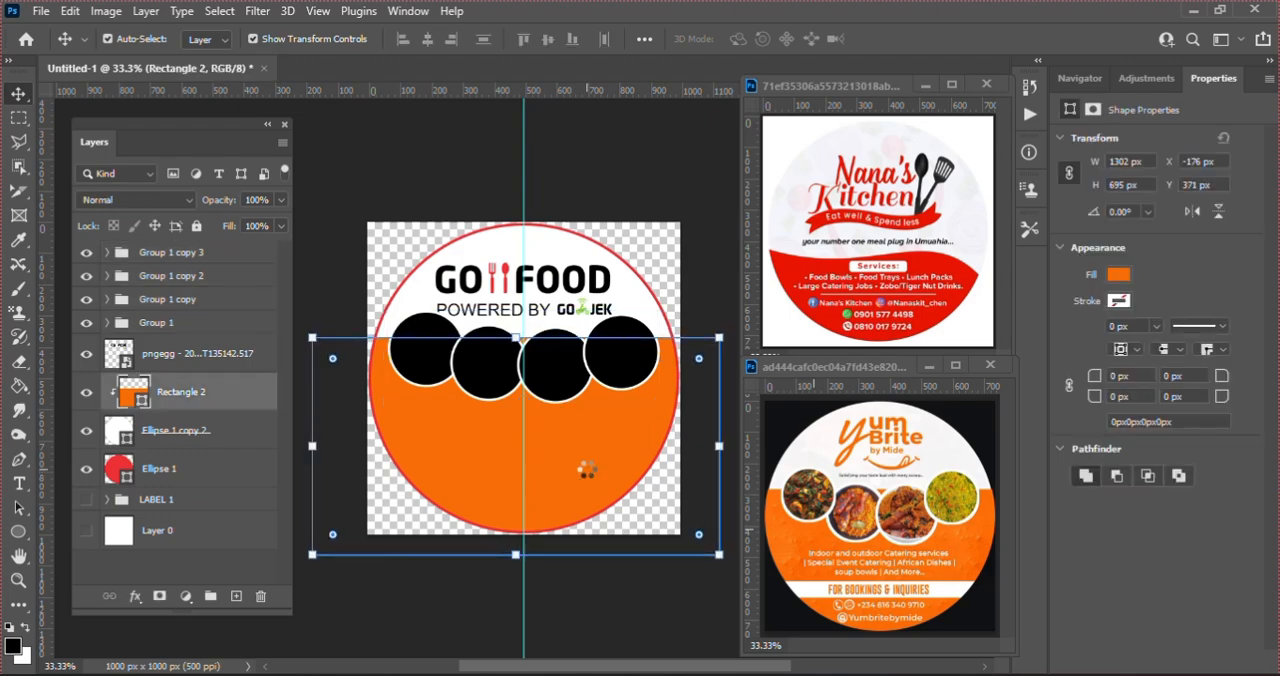
pyautogui.press('Down')
pyautogui.press('Down')
pyautogui.press('Down')
pyautogui.press('Down')
pyautogui.press('Down')
pyautogui.press('Down')
pyautogui.press('Down')
pyautogui.press('Down')
pyautogui.press('Down')
pyautogui.press('Down')
pyautogui.press('Down')
pyautogui.press('Down')
pyautogui.press('Down')
pyautogui.press('Down')
pyautogui.press('Down')
pyautogui.press('Down')
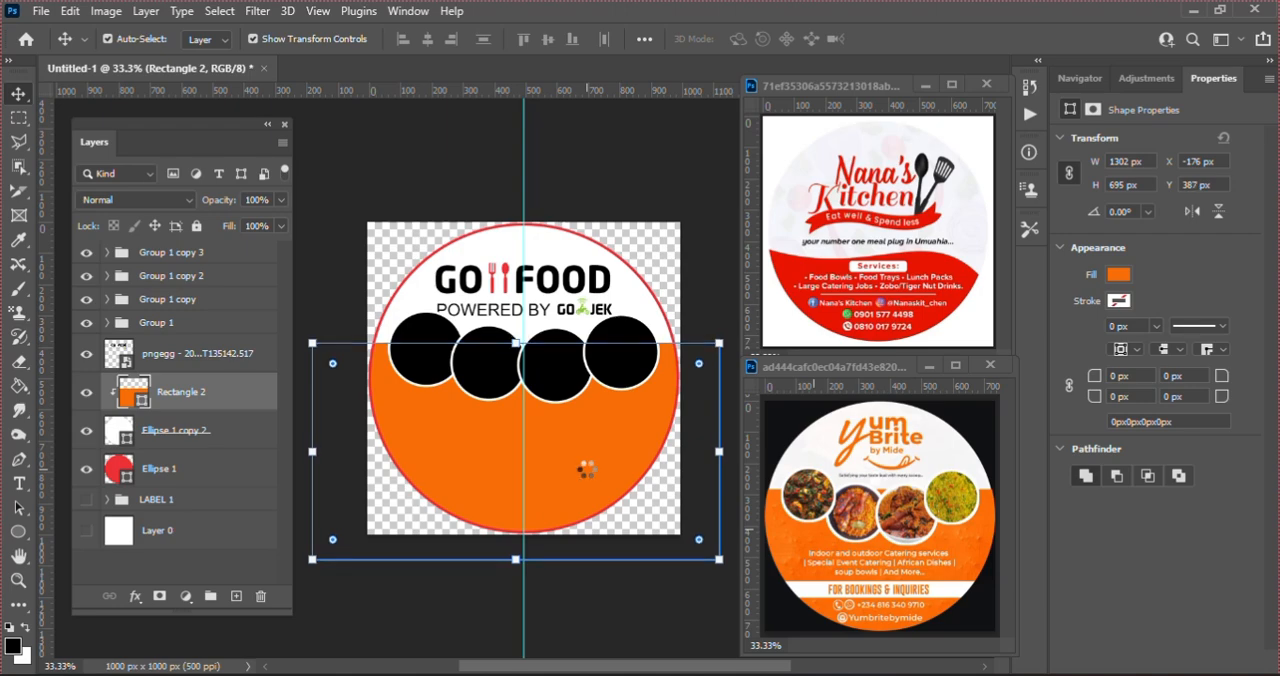
pyautogui.press('Down')
pyautogui.press('Down')
pyautogui.press('Down')
pyautogui.press('Down')
pyautogui.press('Down')
pyautogui.press('Down')
pyautogui.press('Down')
pyautogui.press('Down')
pyautogui.press('Down')
pyautogui.press('Down')
pyautogui.press('Down')
pyautogui.press('Down')
pyautogui.press('Down')
pyautogui.press('Down')
pyautogui.press('Down')
pyautogui.press('Down')
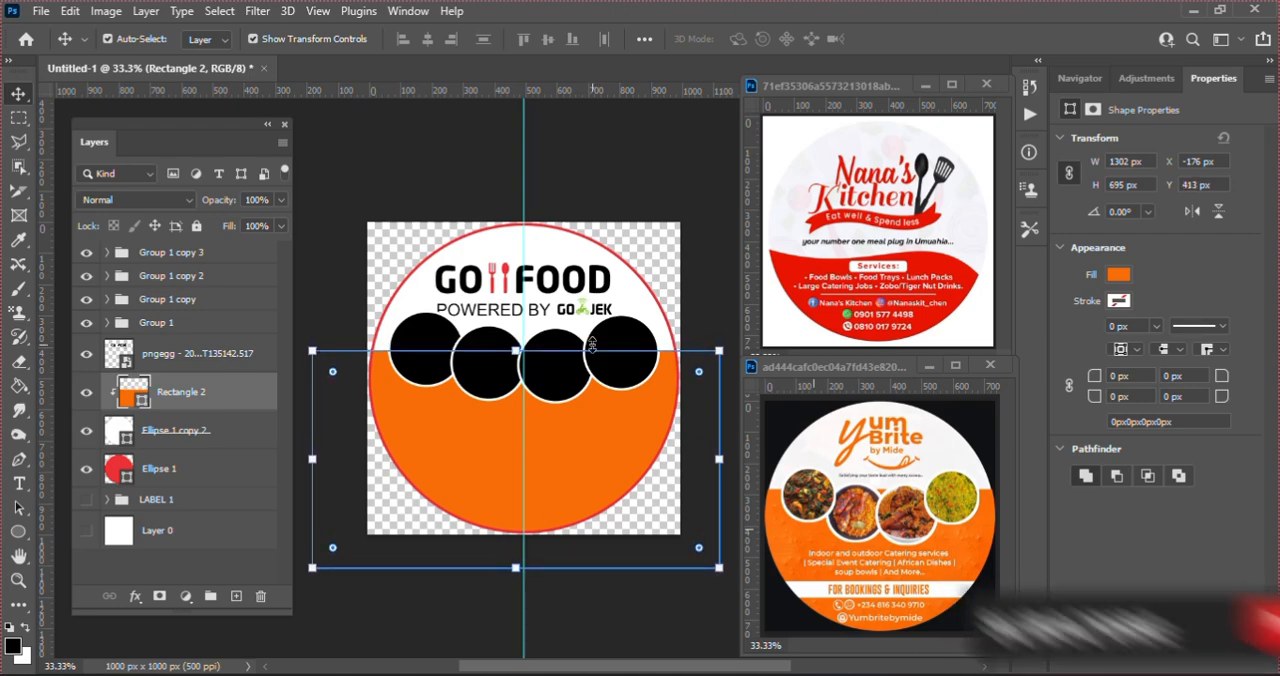
# Step: Scale the GO FOOD logo down proportionally to 10.69% from its lower-left corner
pyautogui.click(543, 300)
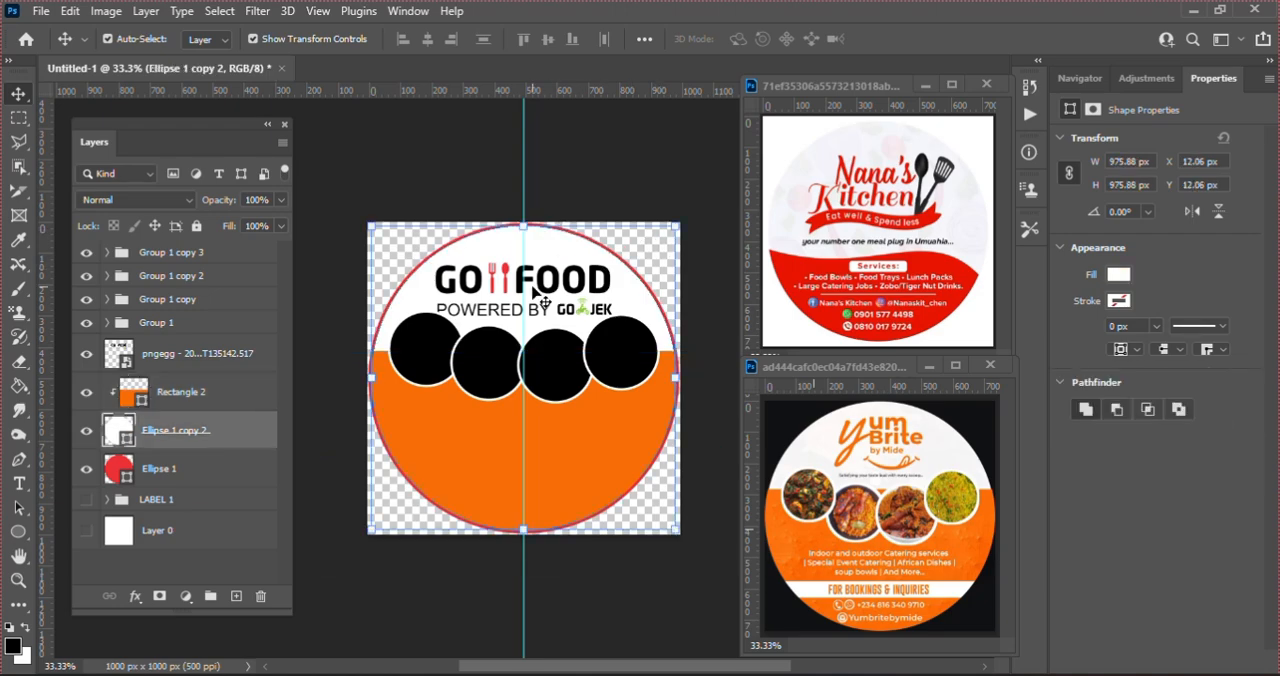
pyautogui.click(596, 284)
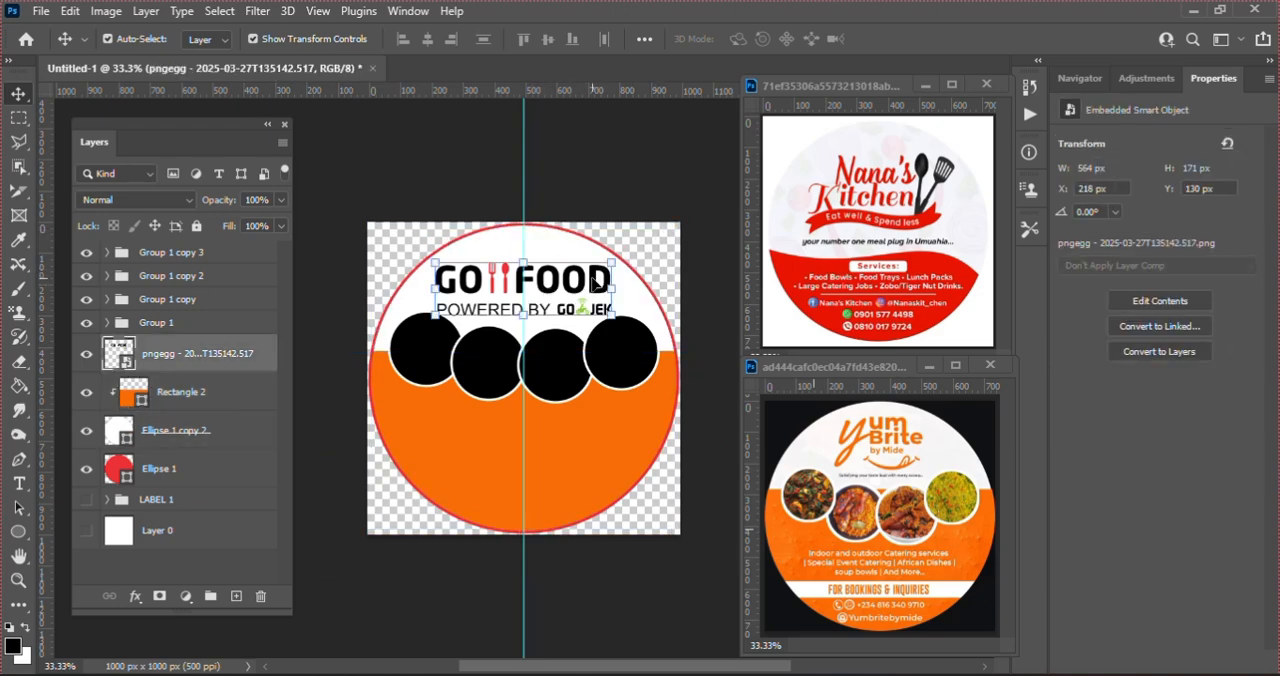
pyautogui.hotkey('ctrl', 't')
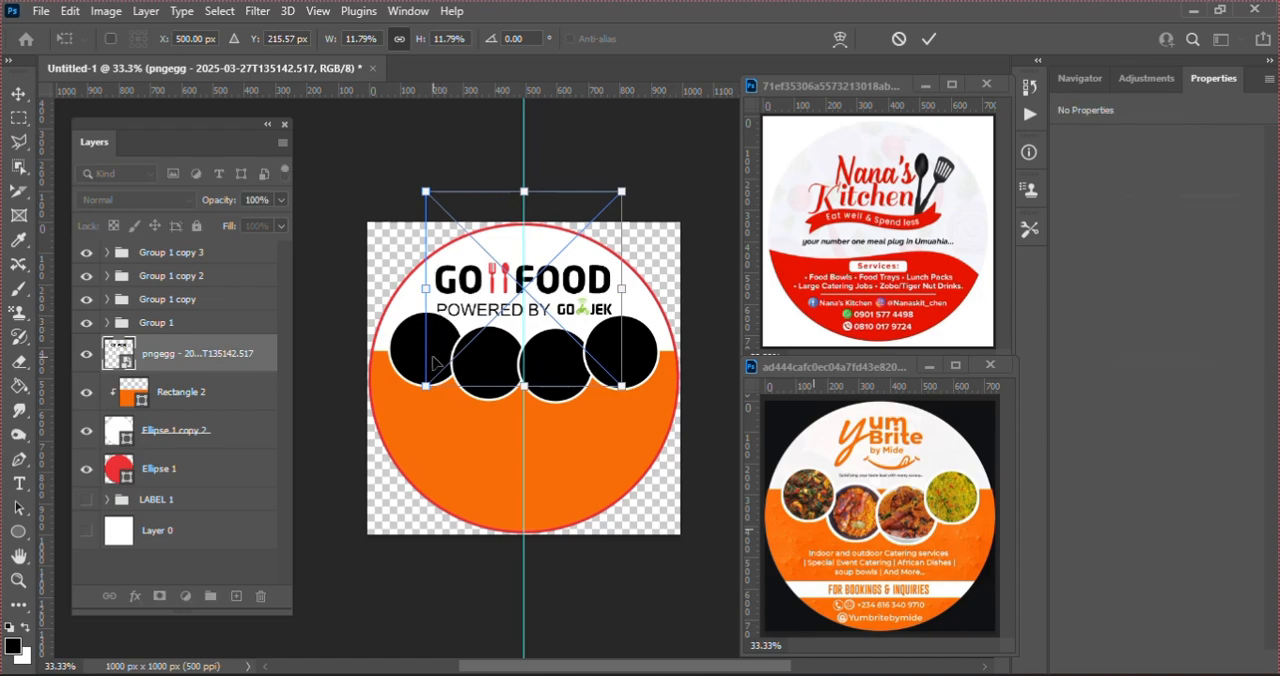
pyautogui.moveTo(426, 385); pyautogui.dragTo(446, 371)
pyautogui.press('Return')
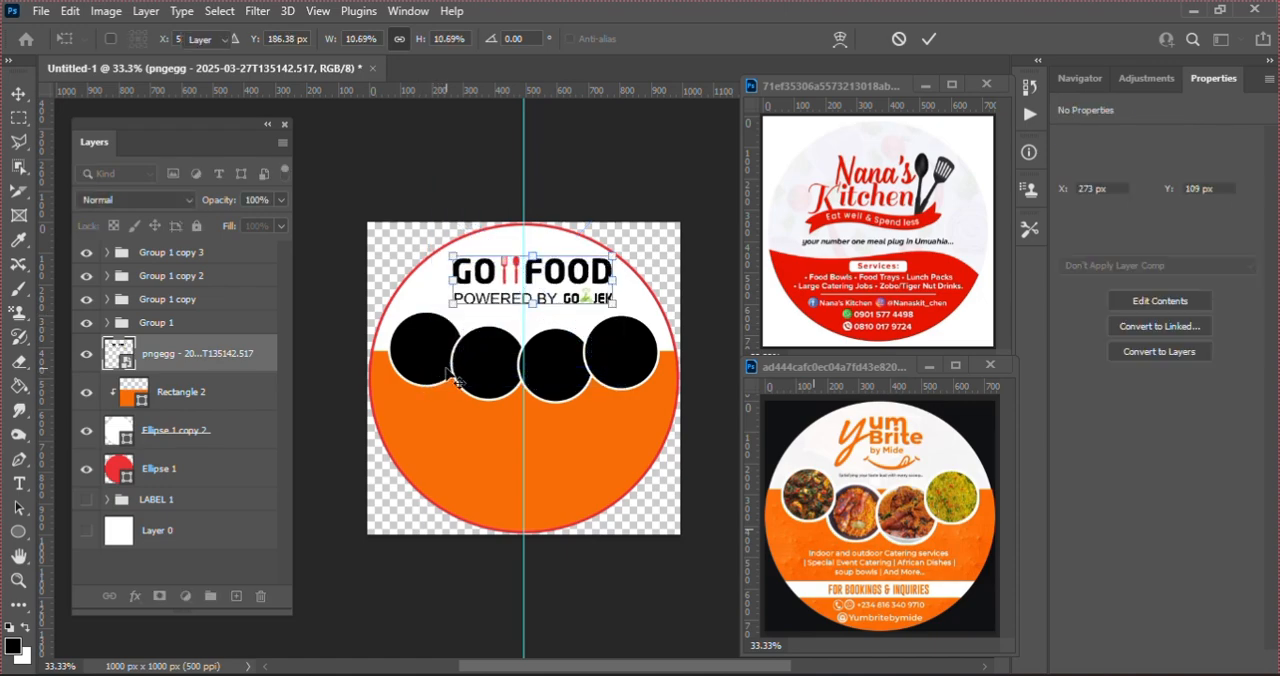
# Step: Nudge the GO FOOD logo left and slightly up to X 240 px, Y 106 px so it is centred above the circles
pyautogui.press('Left')
pyautogui.press('Left')
pyautogui.press('Left')
pyautogui.press('Left')
pyautogui.press('Left')
pyautogui.press('Left')
pyautogui.press('Left')
pyautogui.press('Left')
pyautogui.press('Left')
pyautogui.press('Left')
pyautogui.press('Left')
pyautogui.press('Left')
pyautogui.press('Left')
pyautogui.press('Left')
pyautogui.press('Left')
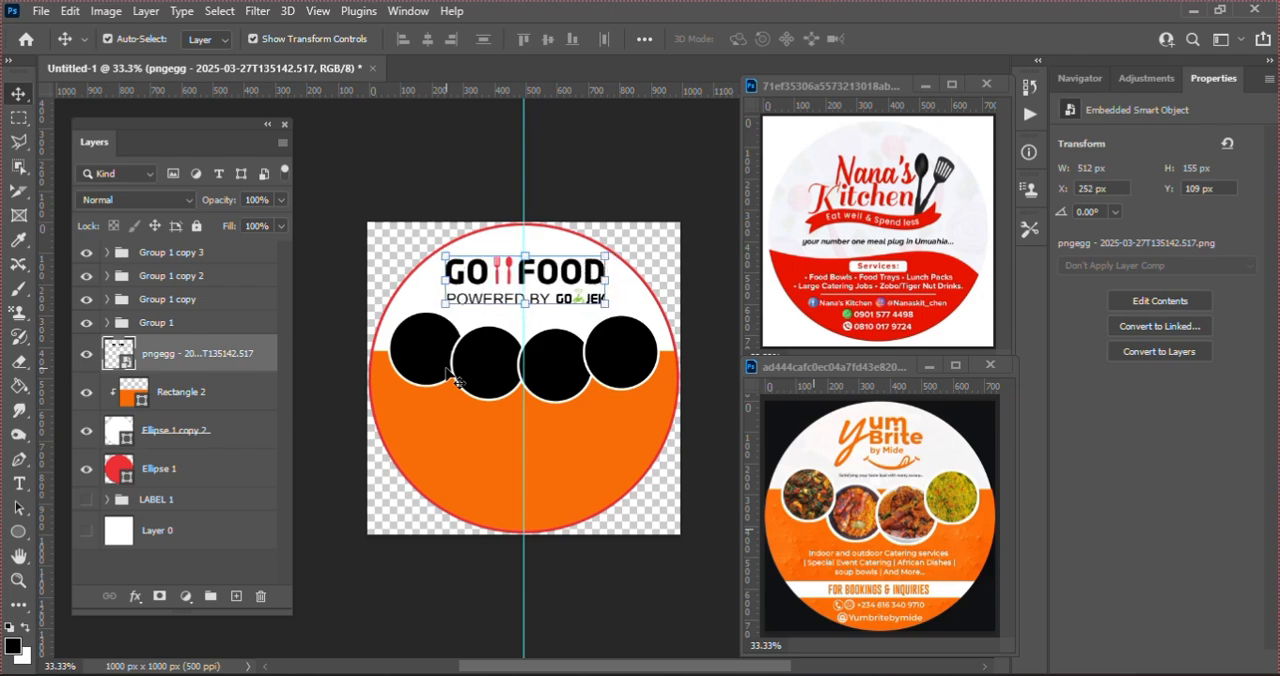
pyautogui.press('Left')
pyautogui.press('Left')
pyautogui.press('Left')
pyautogui.press('Left')
pyautogui.press('Left')
pyautogui.press('Left')
pyautogui.press('Left')
pyautogui.press('Left')
pyautogui.press('Left')
pyautogui.press('Left')
pyautogui.press('Left')
pyautogui.press('Left')
pyautogui.press('Up')
pyautogui.press('Up')
pyautogui.press('Up')
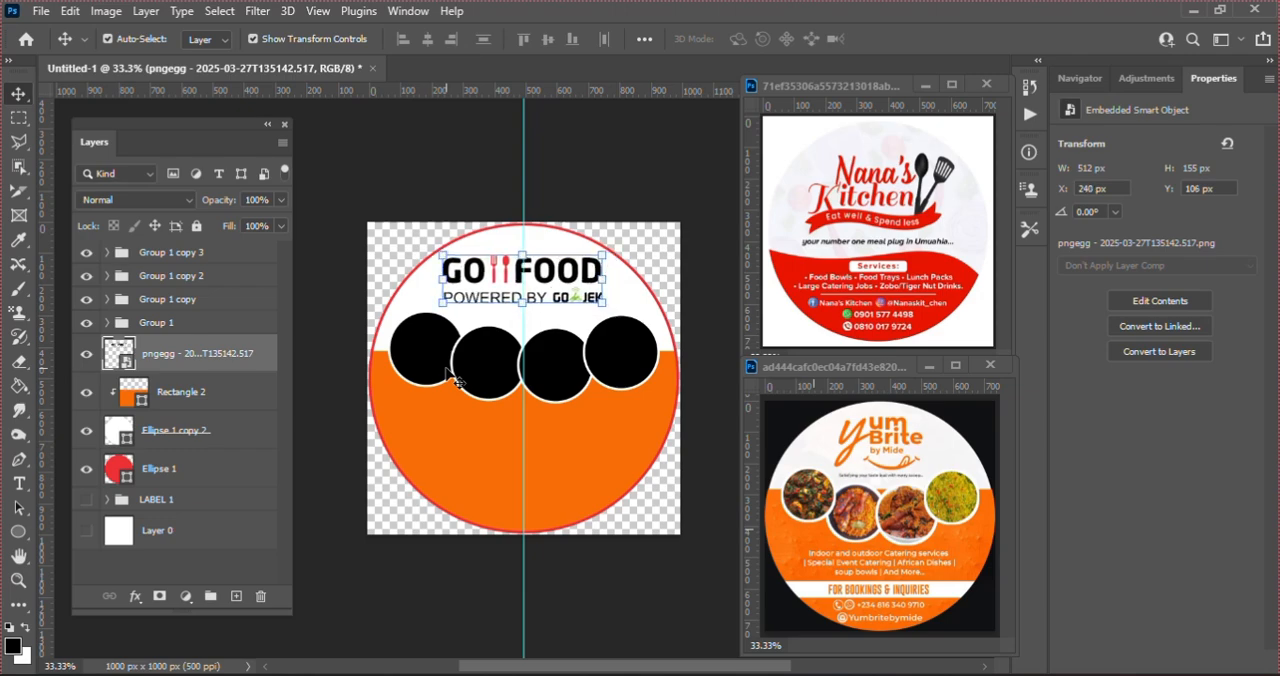
# Step: Select all four circle groups, raise them together by about 15 px, and deselect them
pyautogui.click(152, 326)
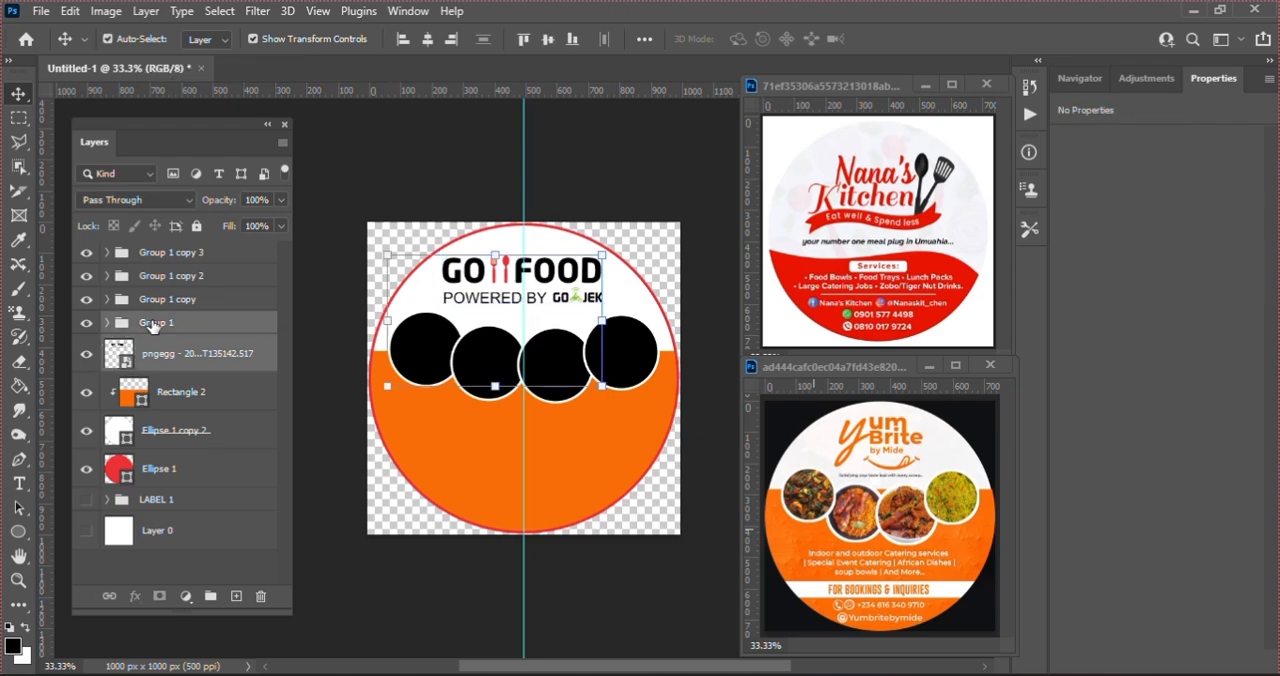
pyautogui.keyDown('ctrl'); pyautogui.click(150, 299); pyautogui.keyUp('ctrl')
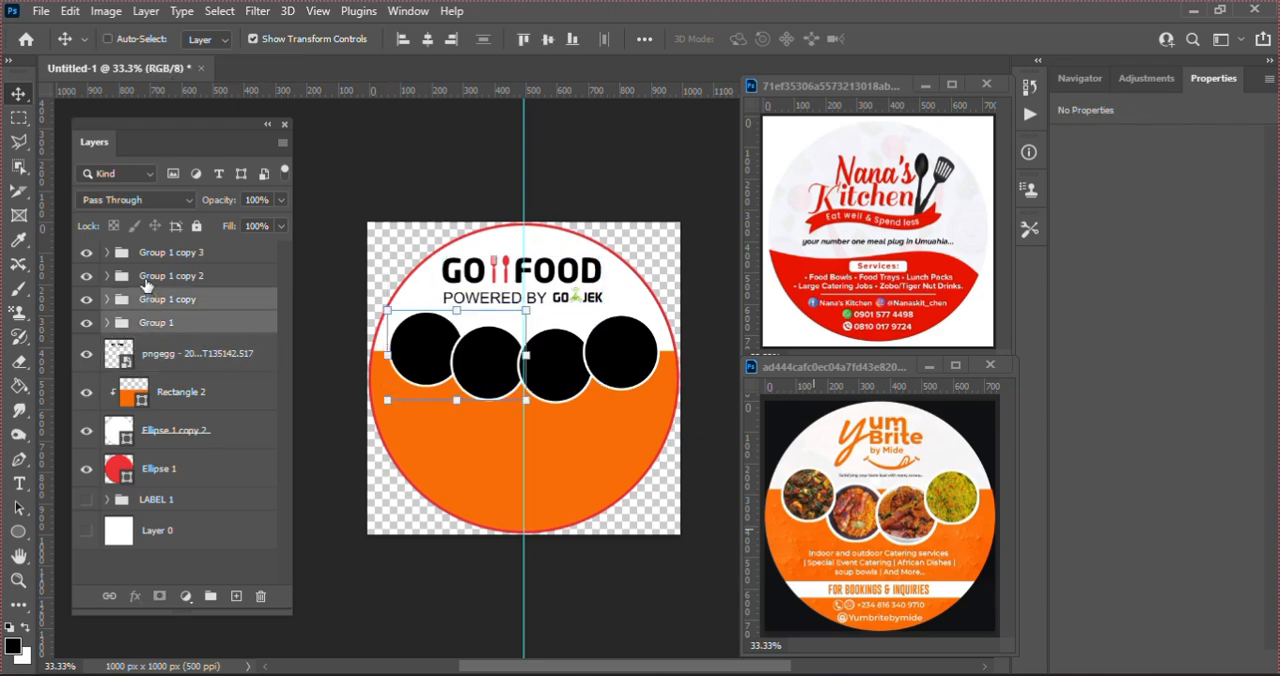
pyautogui.keyDown('ctrl'); pyautogui.click(143, 276); pyautogui.keyUp('ctrl')
pyautogui.keyDown('ctrl'); pyautogui.click(141, 256); pyautogui.keyUp('ctrl')
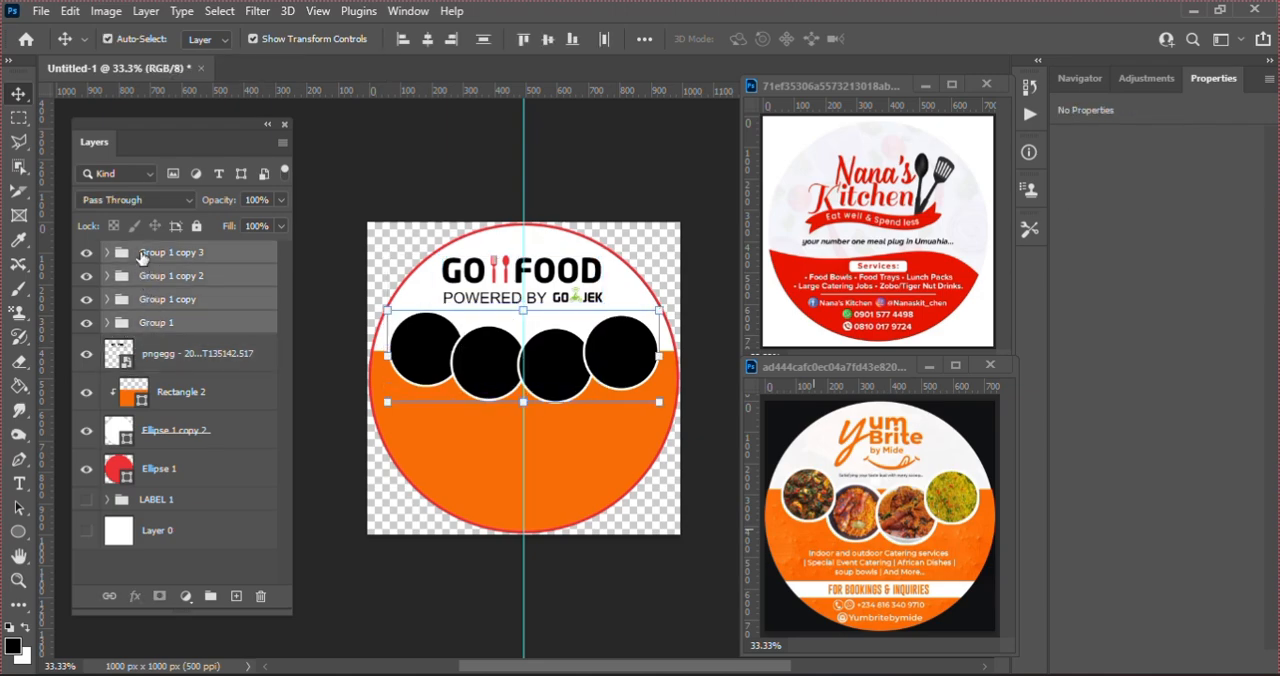
pyautogui.press('Up')
pyautogui.press('Up')
pyautogui.press('Up')
pyautogui.press('Up')
pyautogui.press('Up')
pyautogui.press('Up')
pyautogui.press('Up')
pyautogui.press('Up')
pyautogui.press('Up')
pyautogui.press('Up')
pyautogui.press('Up')
pyautogui.press('Up')
pyautogui.press('Up')
pyautogui.press('Up')
pyautogui.press('Up')
pyautogui.press('Up')
pyautogui.press('Up')
pyautogui.press('Up')
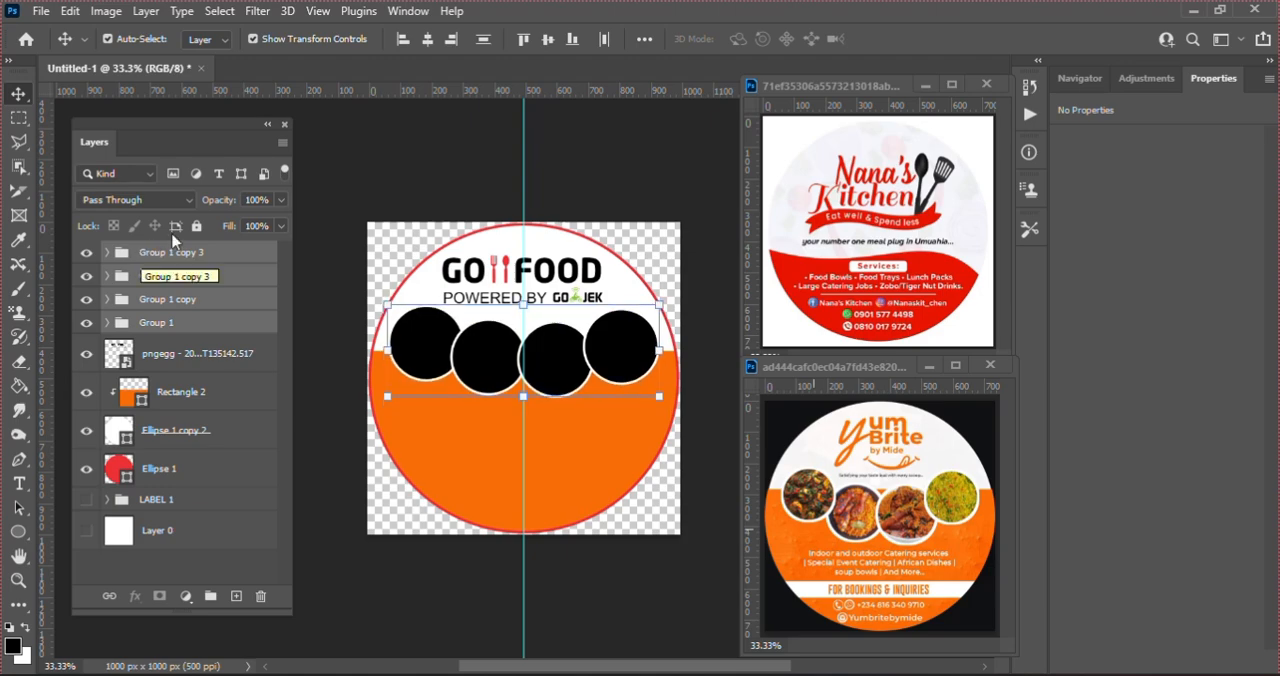
pyautogui.click(374, 159)
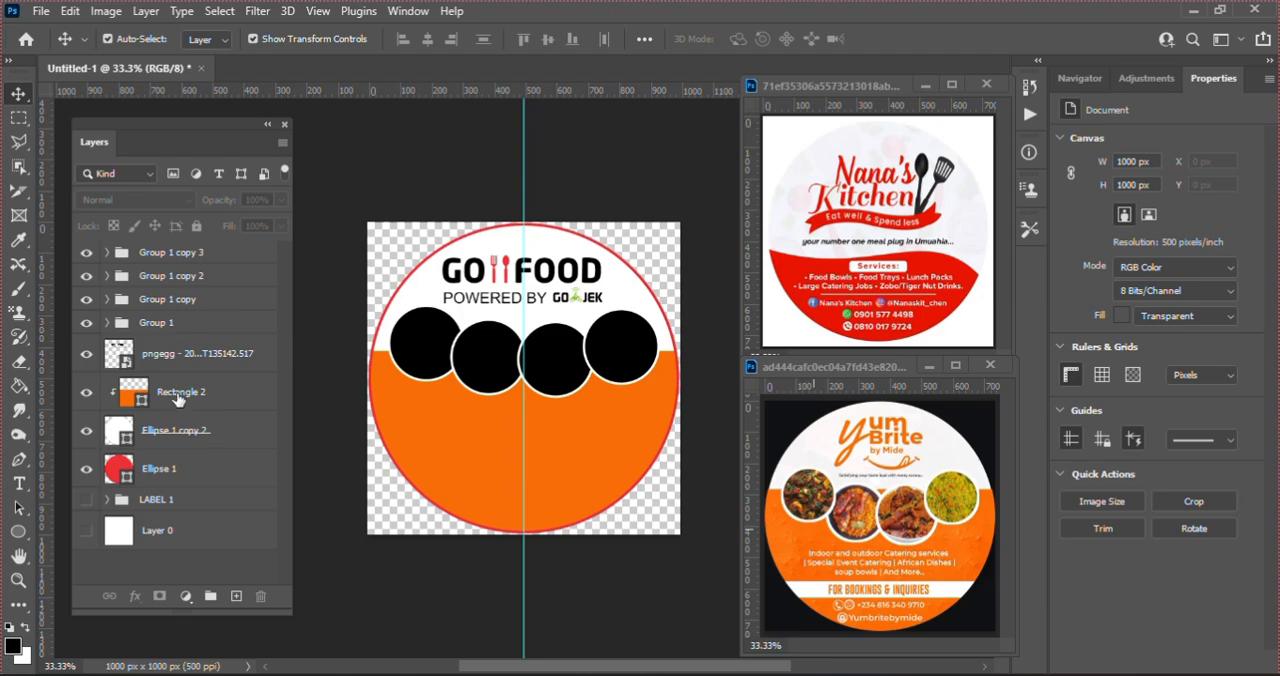
# Step: Duplicate the Food Bowls services text from the LABEL 1 group and place the copy at the top of the layer stack
pyautogui.click(106, 501)
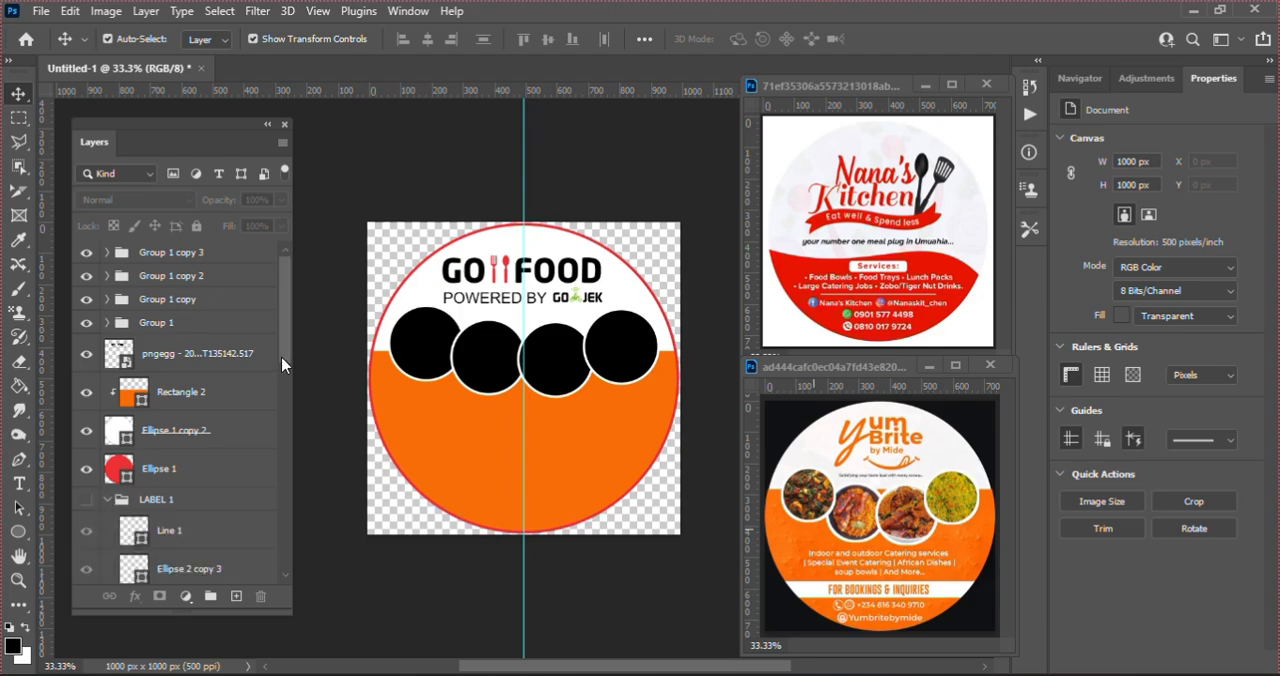
pyautogui.moveTo(282, 366); pyautogui.dragTo(276, 516)
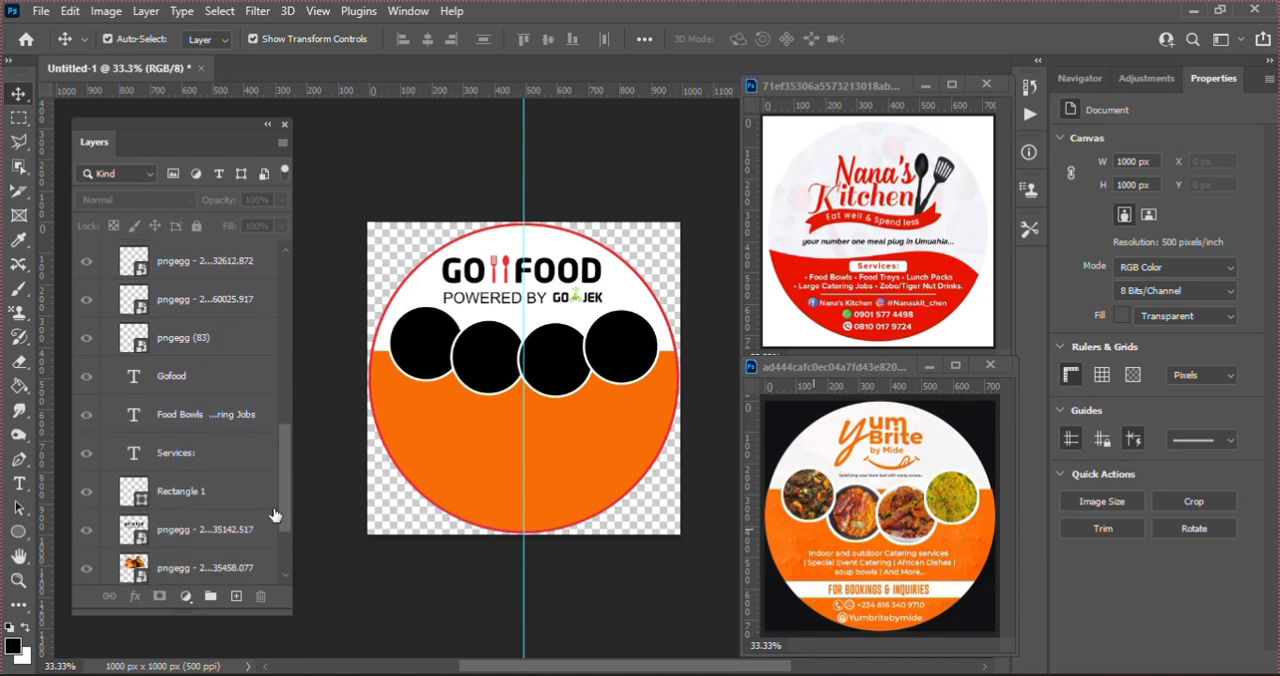
pyautogui.click(210, 416)
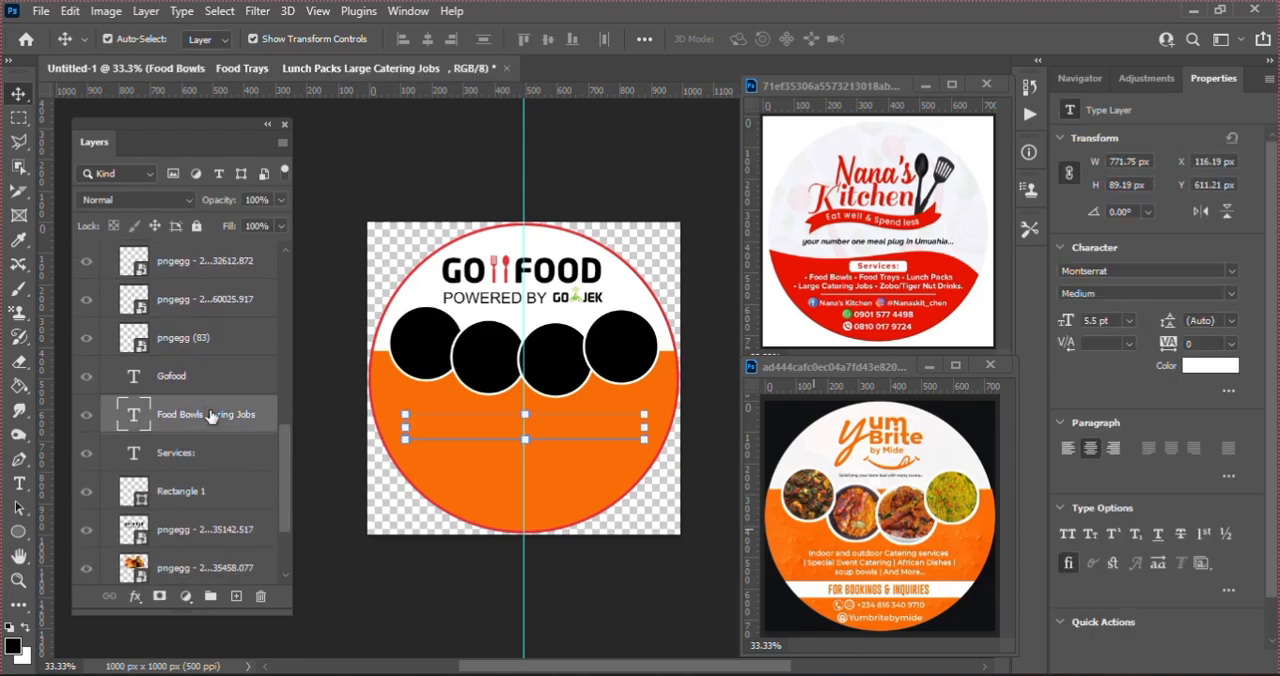
pyautogui.hotkey('ctrl', 'j')
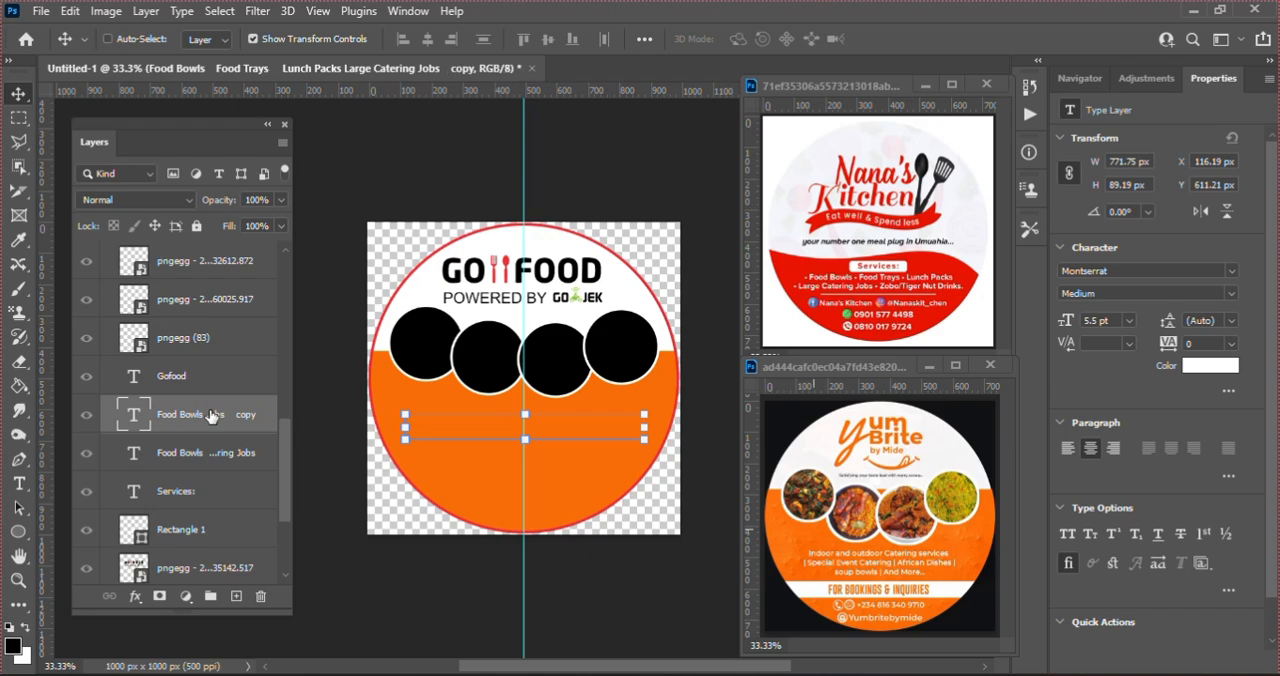
pyautogui.moveTo(208, 416); pyautogui.dragTo(182, 251)
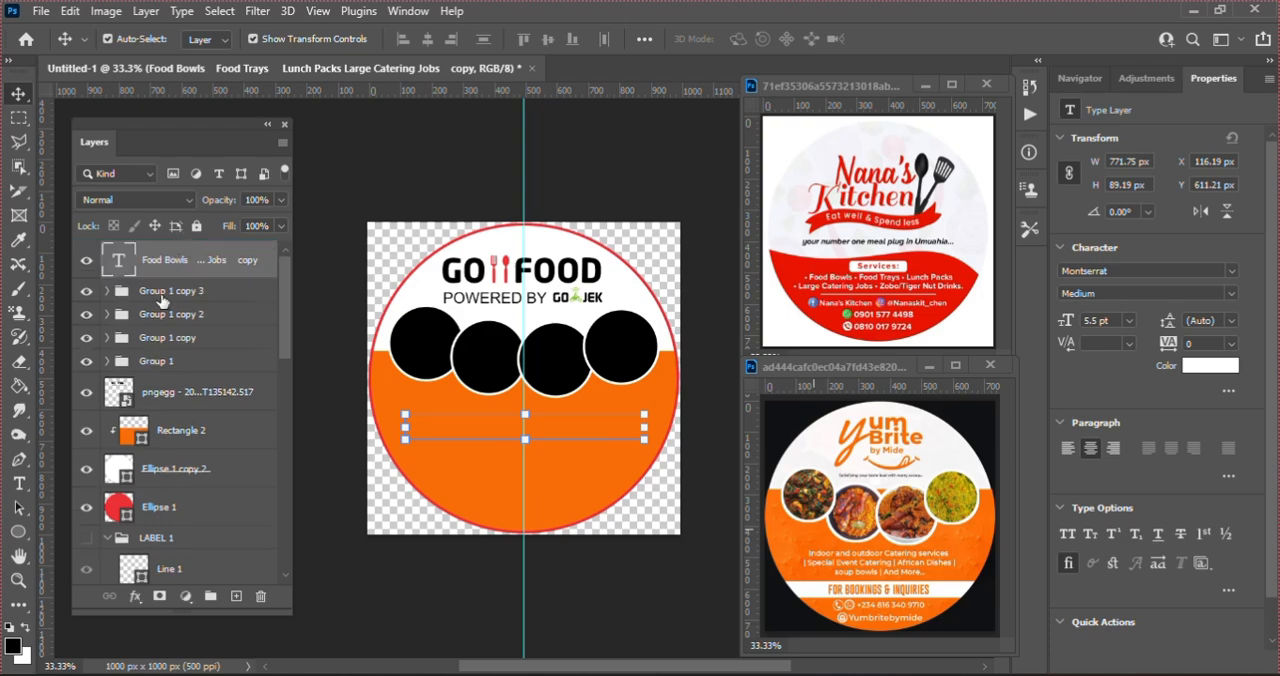
pyautogui.click(107, 539)
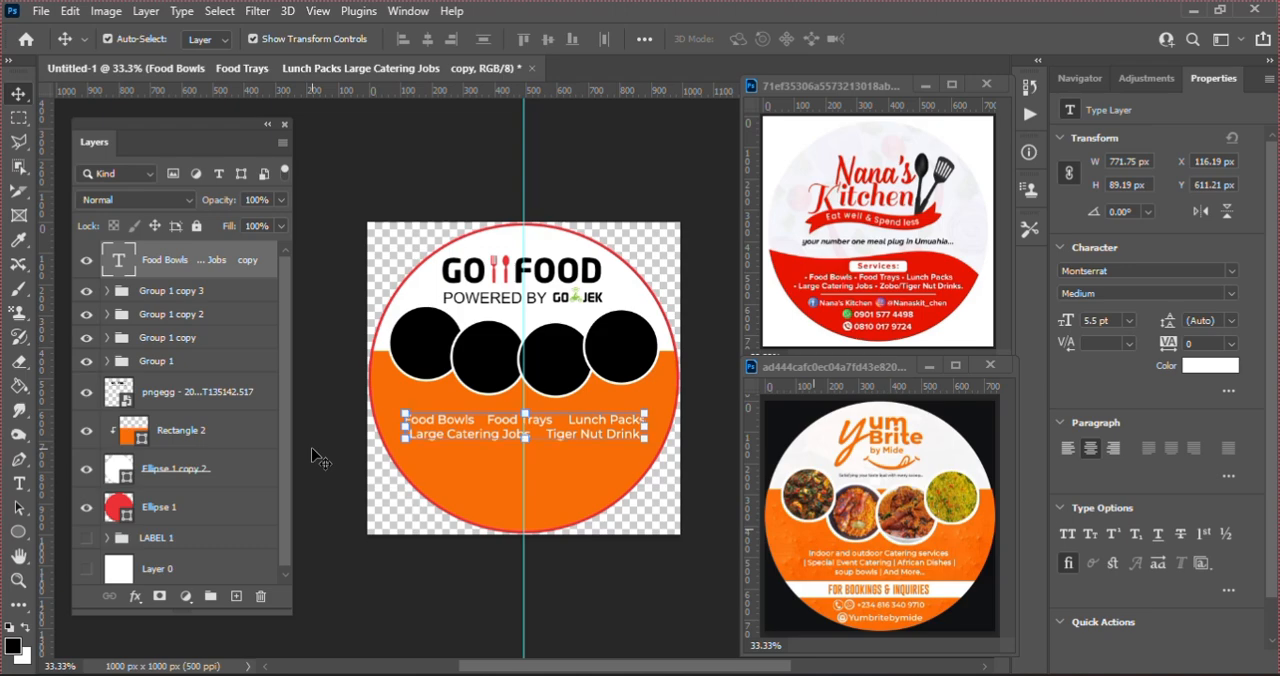
# Step: Raise the copied services text to Y 587.21 px, just below the circles
pyautogui.press('Up')
pyautogui.press('Up')
pyautogui.press('Up')
pyautogui.press('Up')
pyautogui.press('Up')
pyautogui.press('Up')
pyautogui.press('Up')
pyautogui.press('Up')
pyautogui.press('Up')
pyautogui.press('Up')
pyautogui.press('Up')
pyautogui.press('Up')
pyautogui.press('Up')
pyautogui.press('Up')
pyautogui.press('Up')
pyautogui.press('Up')
pyautogui.press('Up')
pyautogui.press('Up')
pyautogui.press('Up')
pyautogui.press('Up')
pyautogui.press('Up')
pyautogui.press('Up')
pyautogui.press('Up')
pyautogui.press('Up')
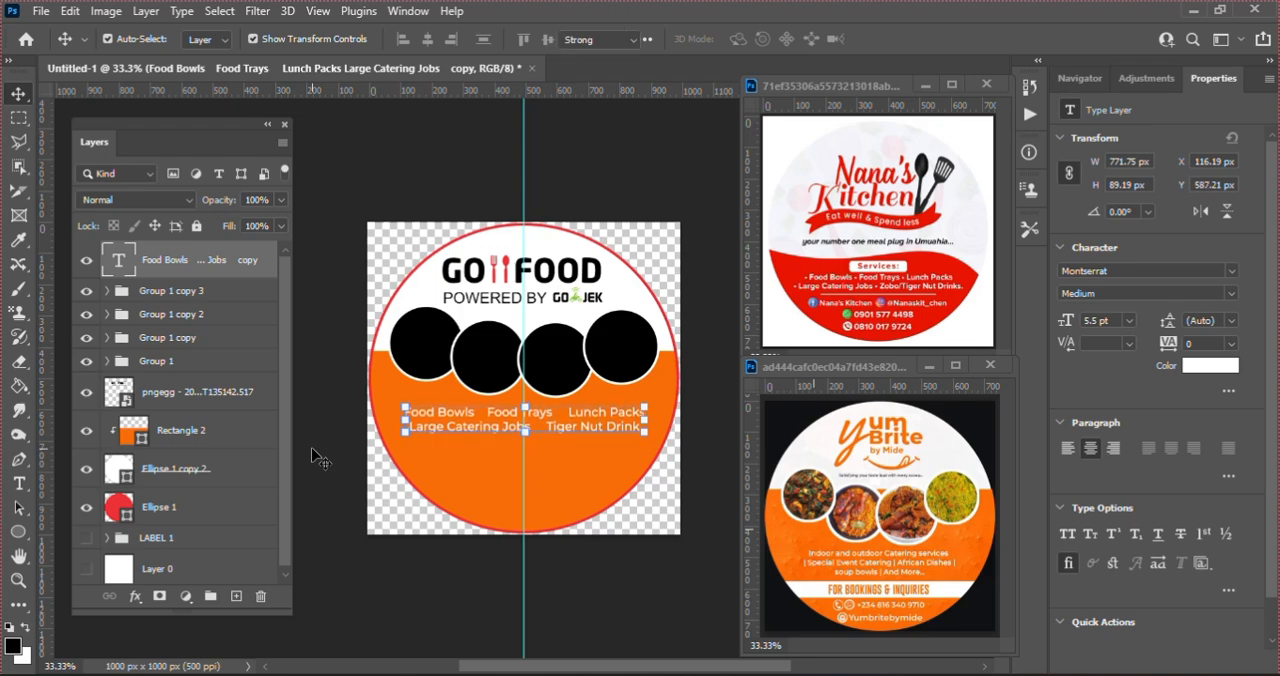
# Step: Replace the gap between "Food Bowls" and "Food Trays" with a spaced tilde
pyautogui.press('t')
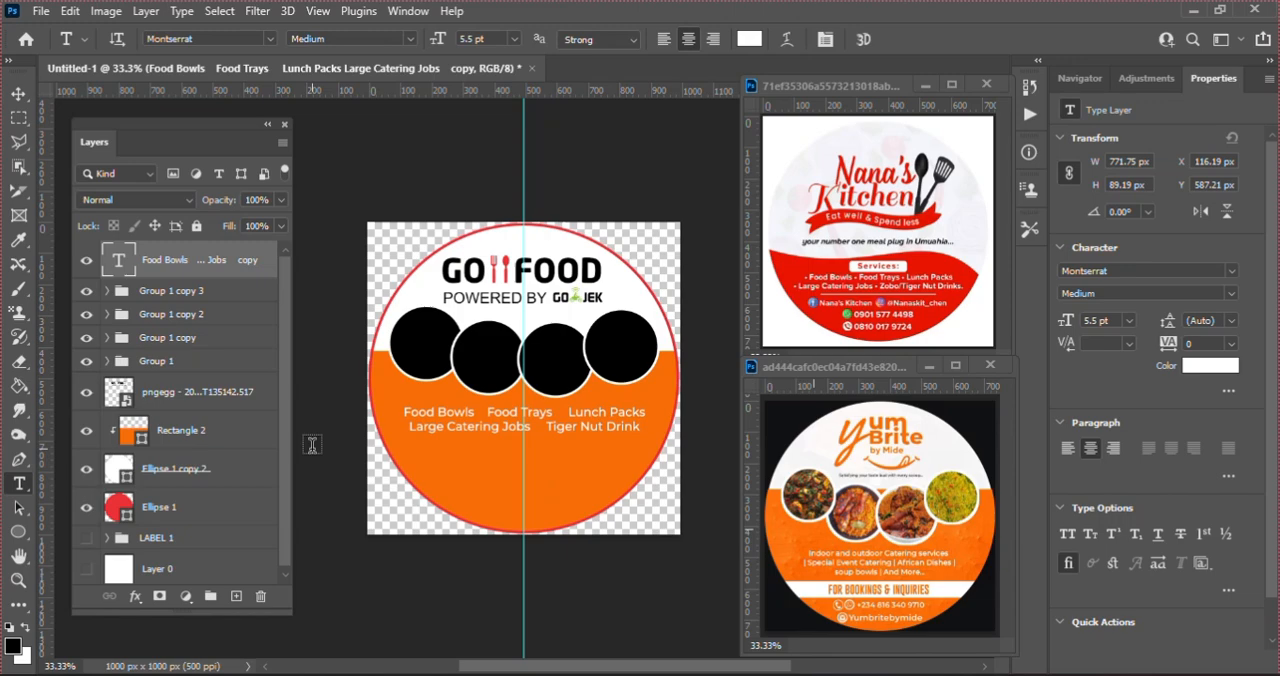
pyautogui.click(487, 407)
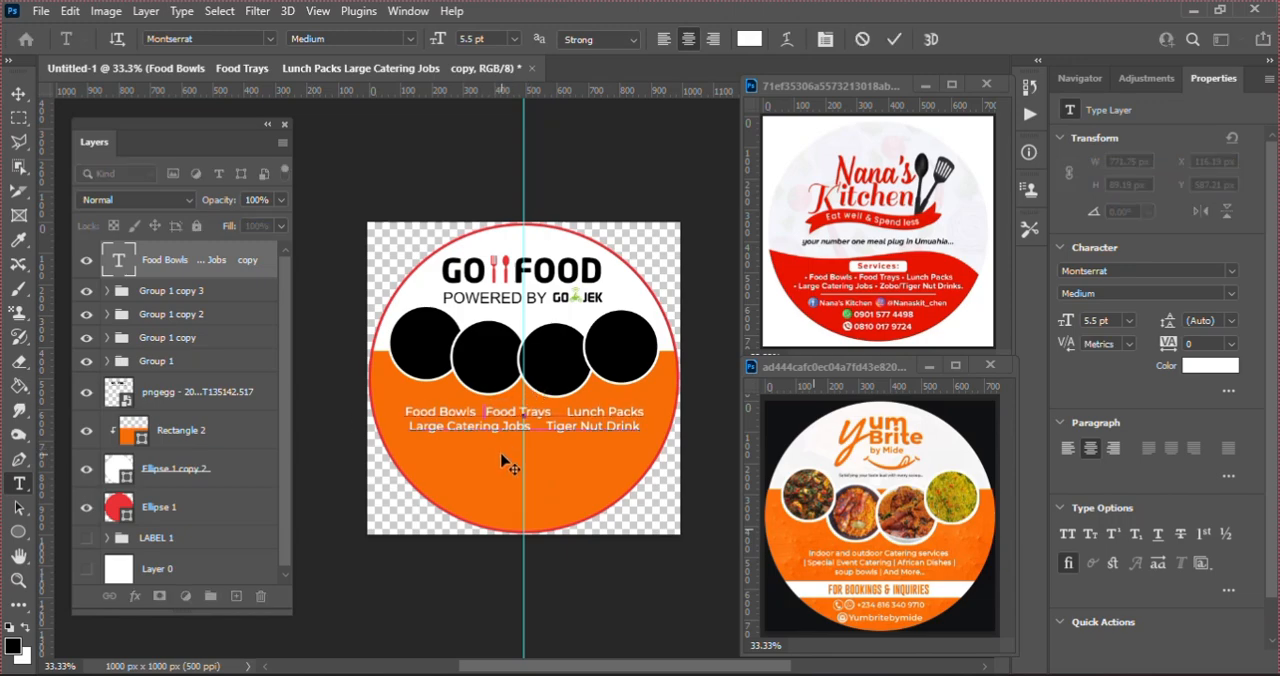
pyautogui.press('BackSpace')
pyautogui.press('BackSpace')
pyautogui.press('BackSpace')
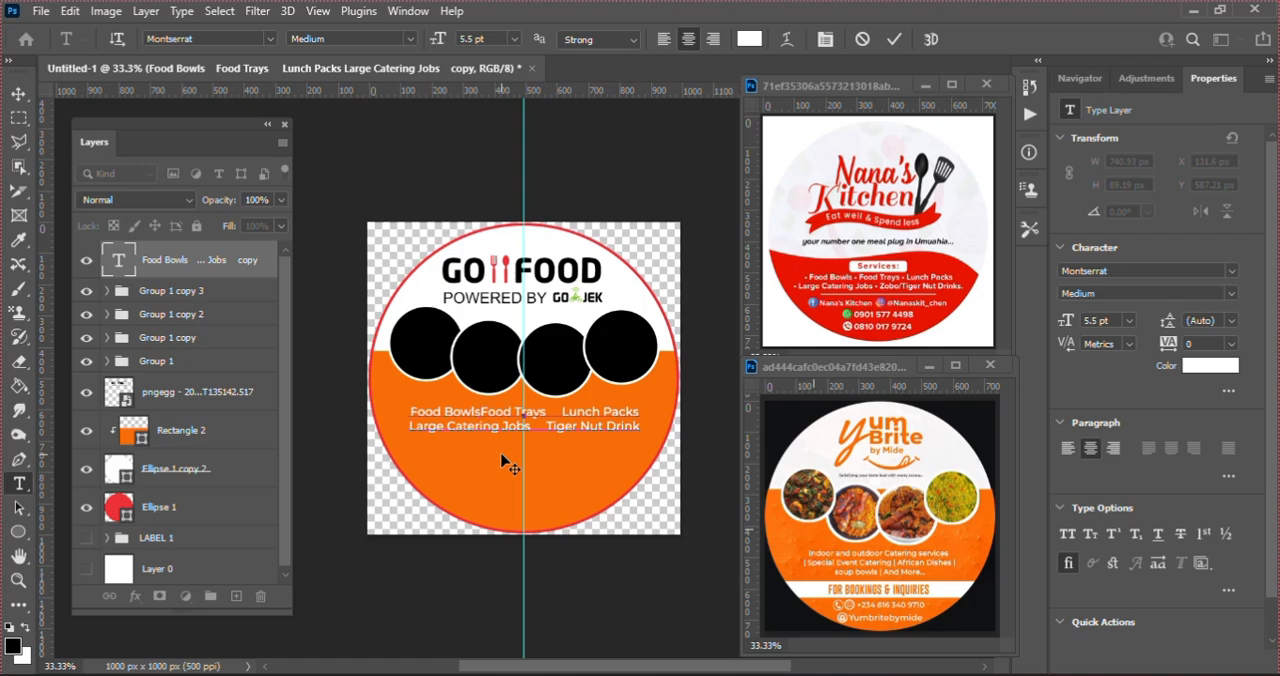
pyautogui.write('~')
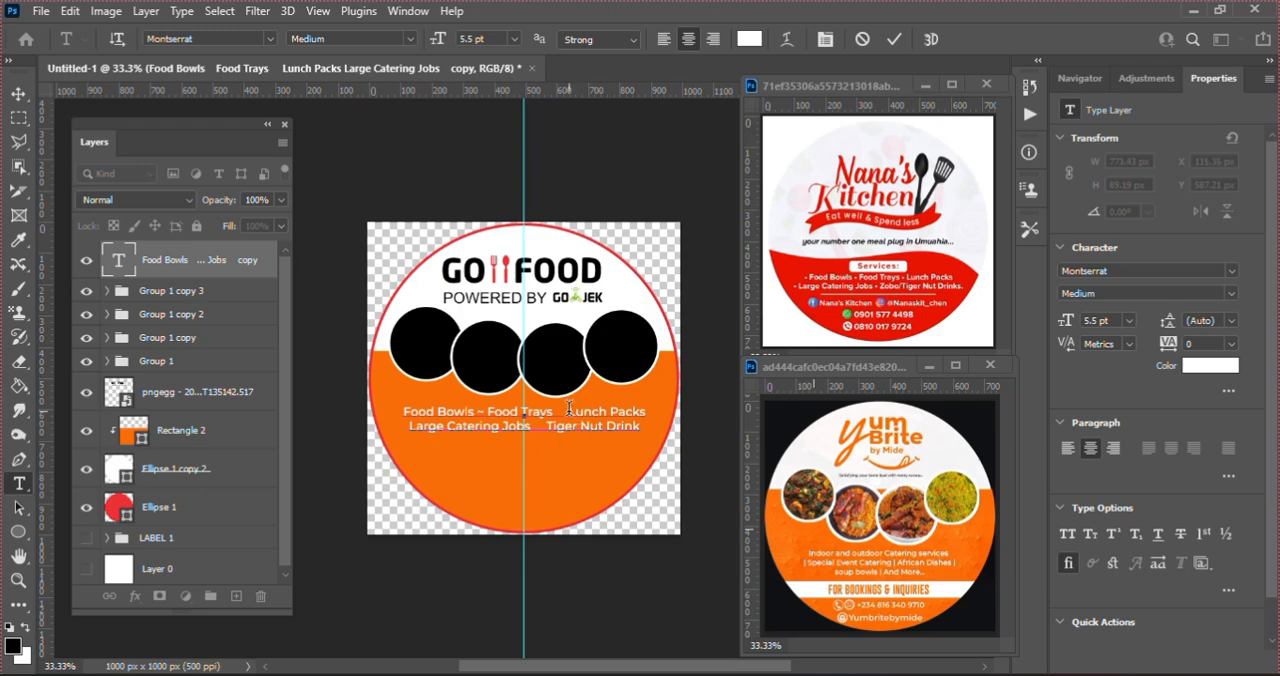
# Step: Put spaced tildes between "Food Trays" and "Lunch Packs" and between "Large Catering Jobs" and "Tiger Nut Drink", and commit the text
pyautogui.press('BackSpace')
pyautogui.press('BackSpace')
pyautogui.press('BackSpace')
pyautogui.press('BackSpace')
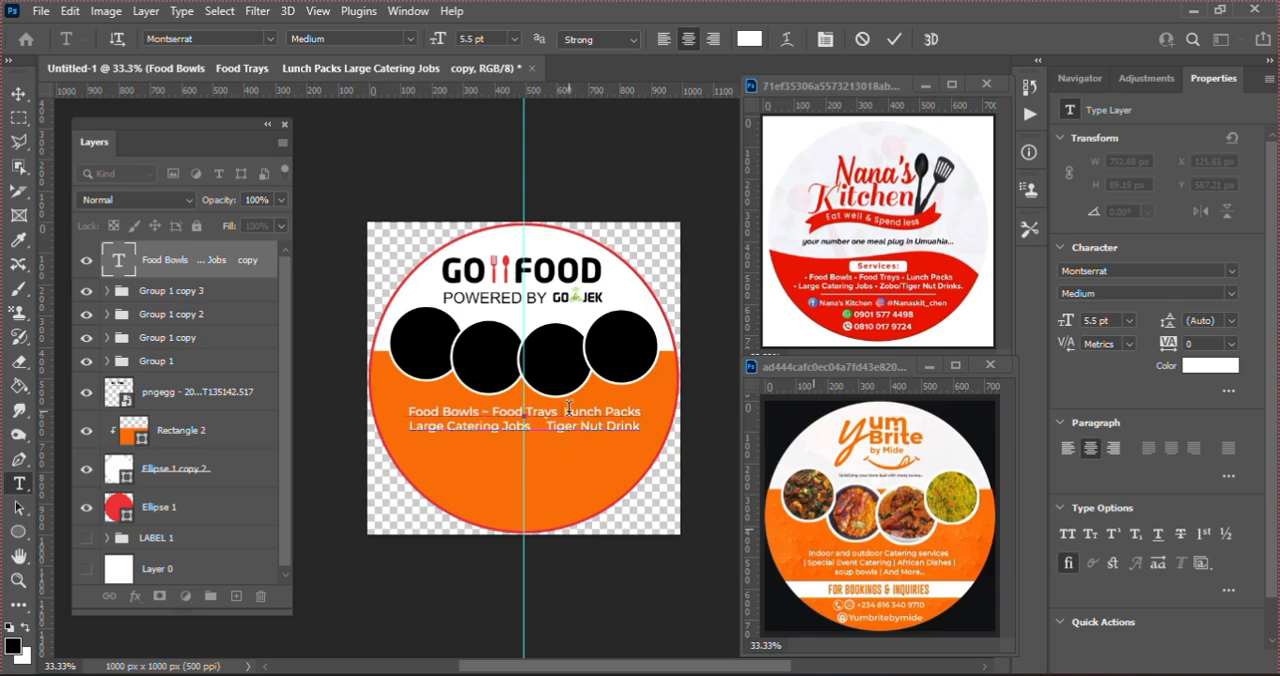
pyautogui.press('BackSpace')
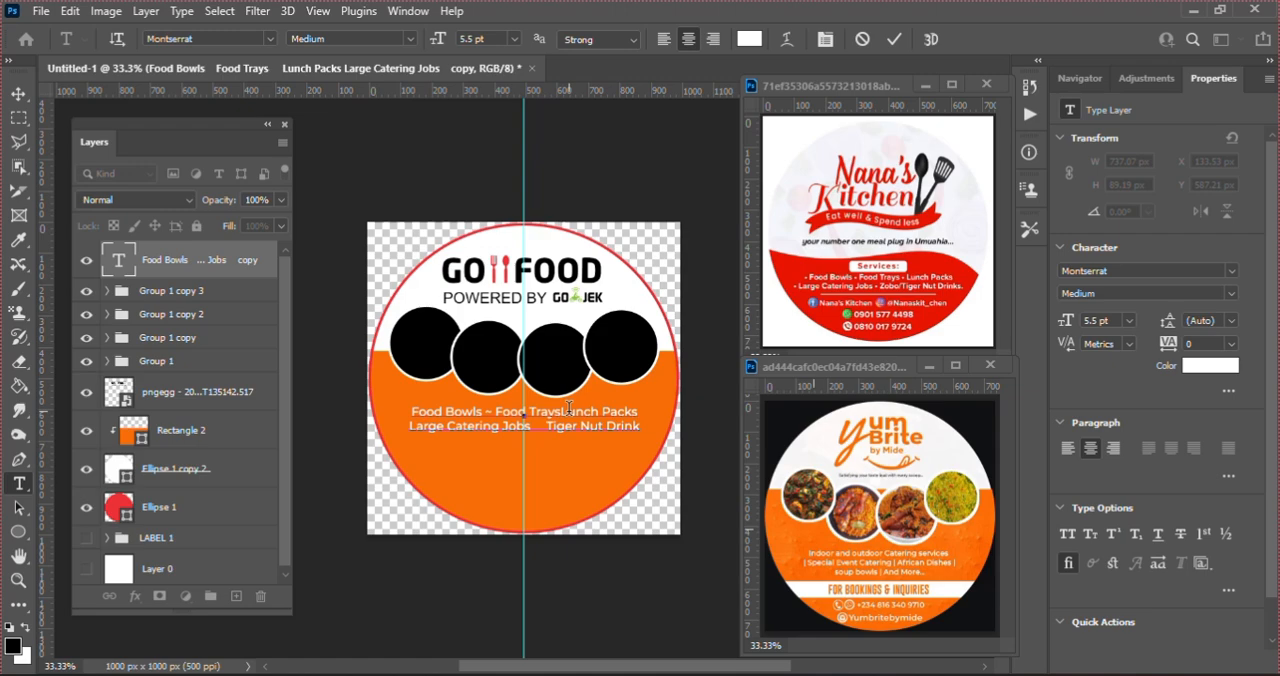
pyautogui.write('~ ')
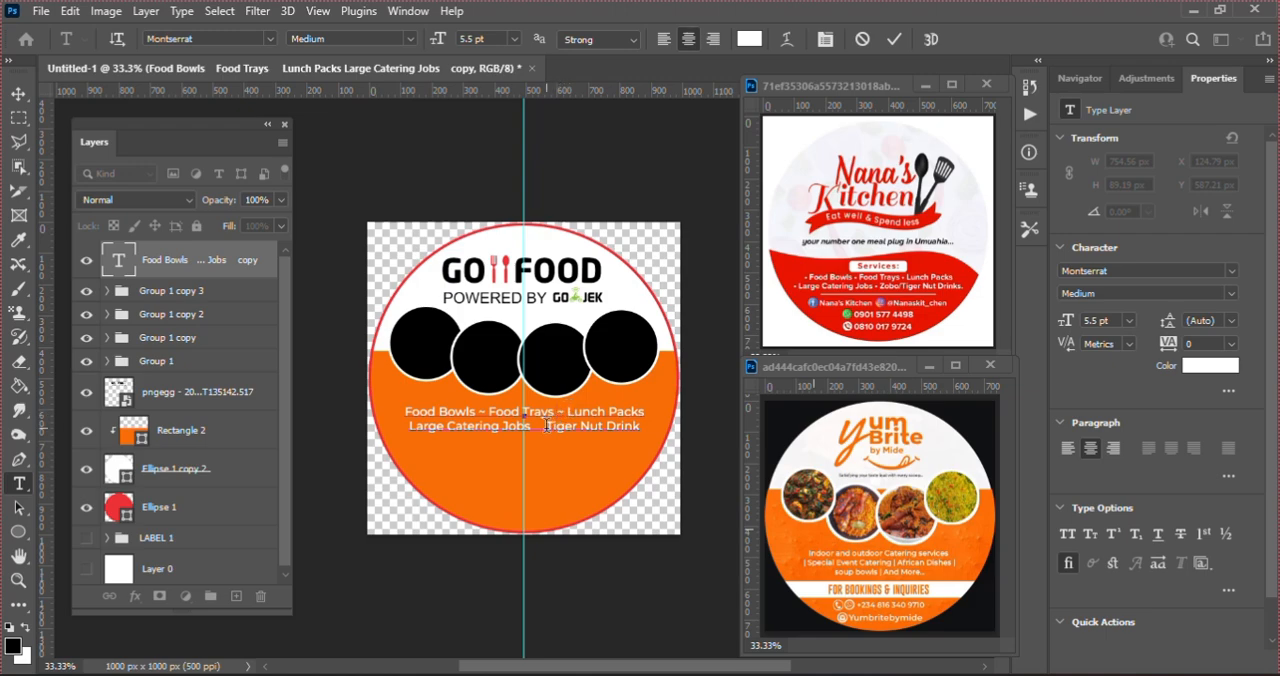
pyautogui.write(' ~')
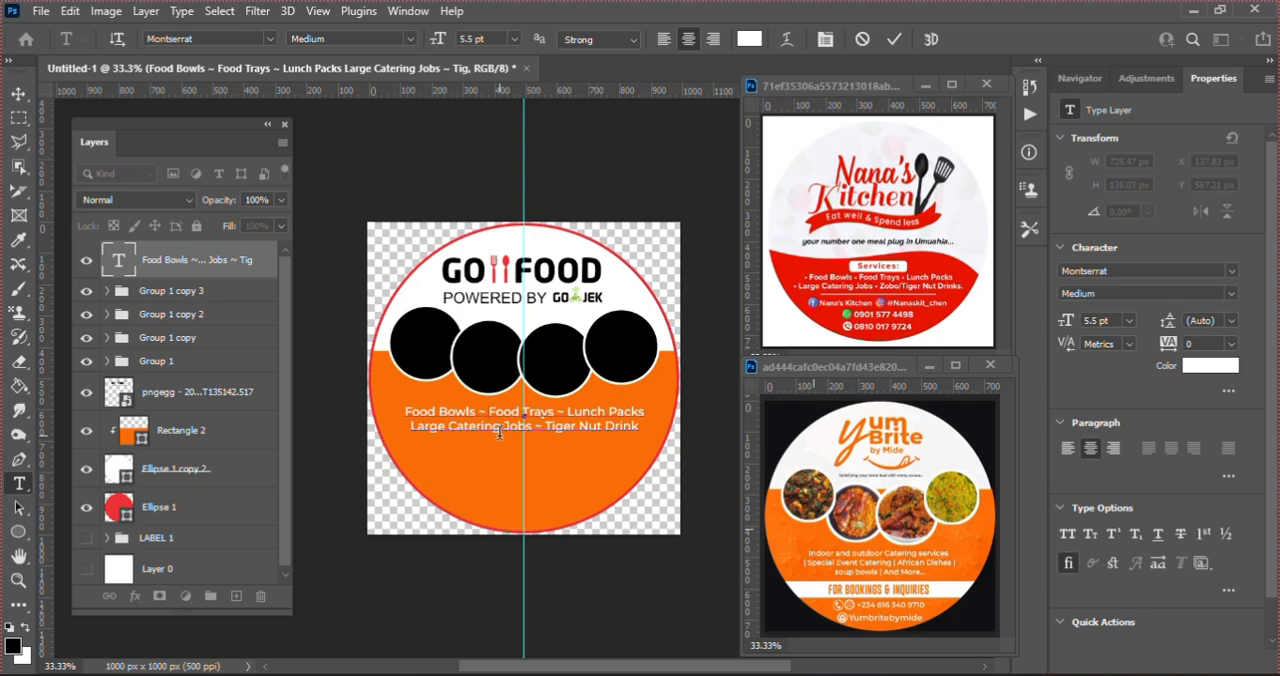
pyautogui.click(893, 39)
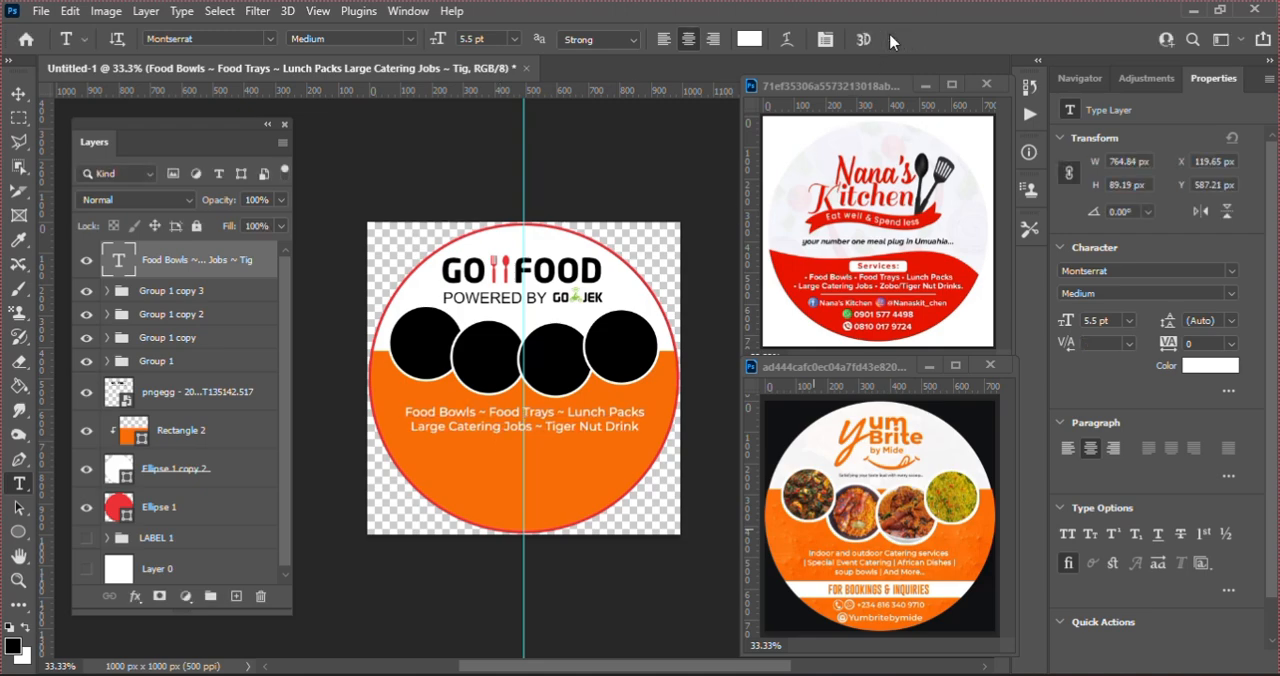
pyautogui.press('v')
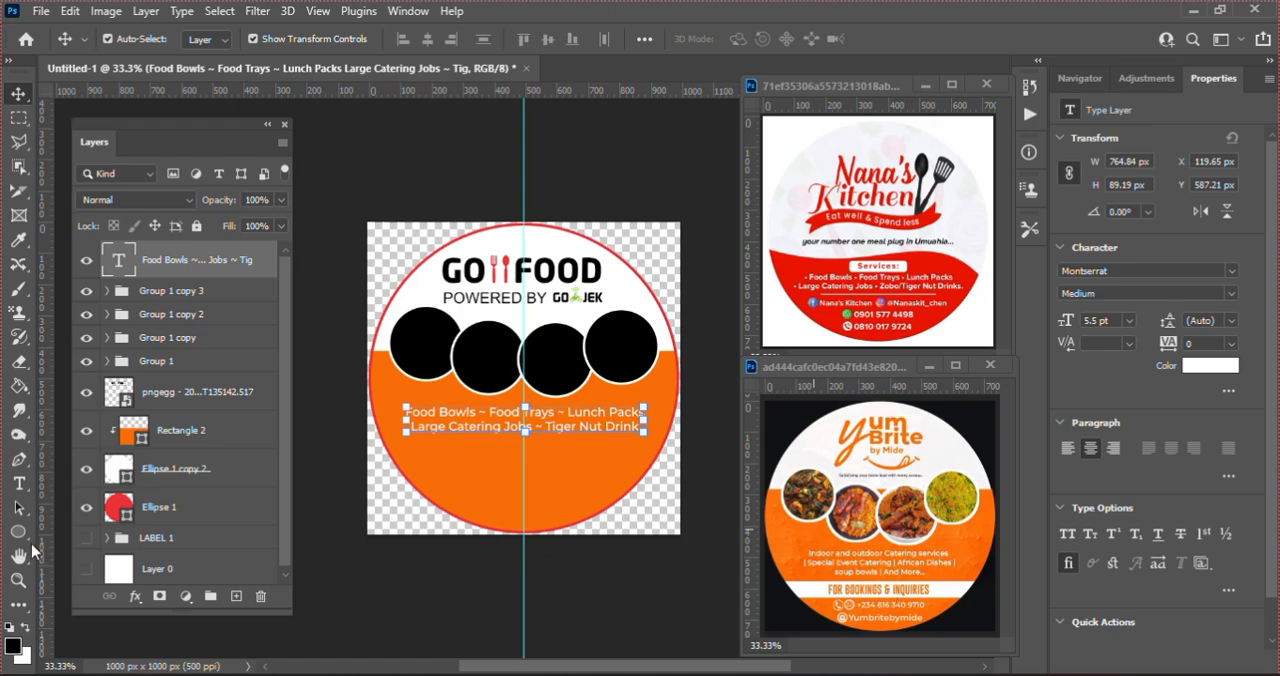
# Step: Draw a 1044 × 79 px rectangle across the sticker below the services text and clip it to the circle directly above Rectangle 2
pyautogui.moveTo(20, 534); pyautogui.dragTo(60, 543)
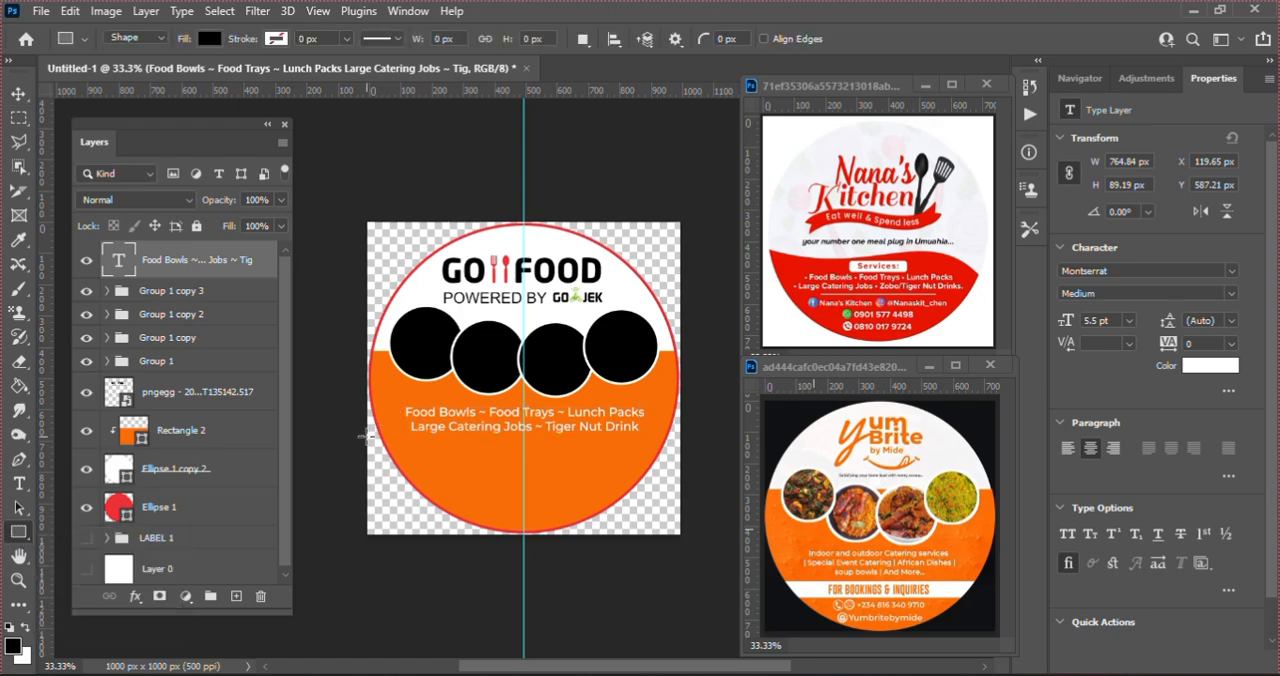
pyautogui.moveTo(366, 437); pyautogui.dragTo(692, 461)
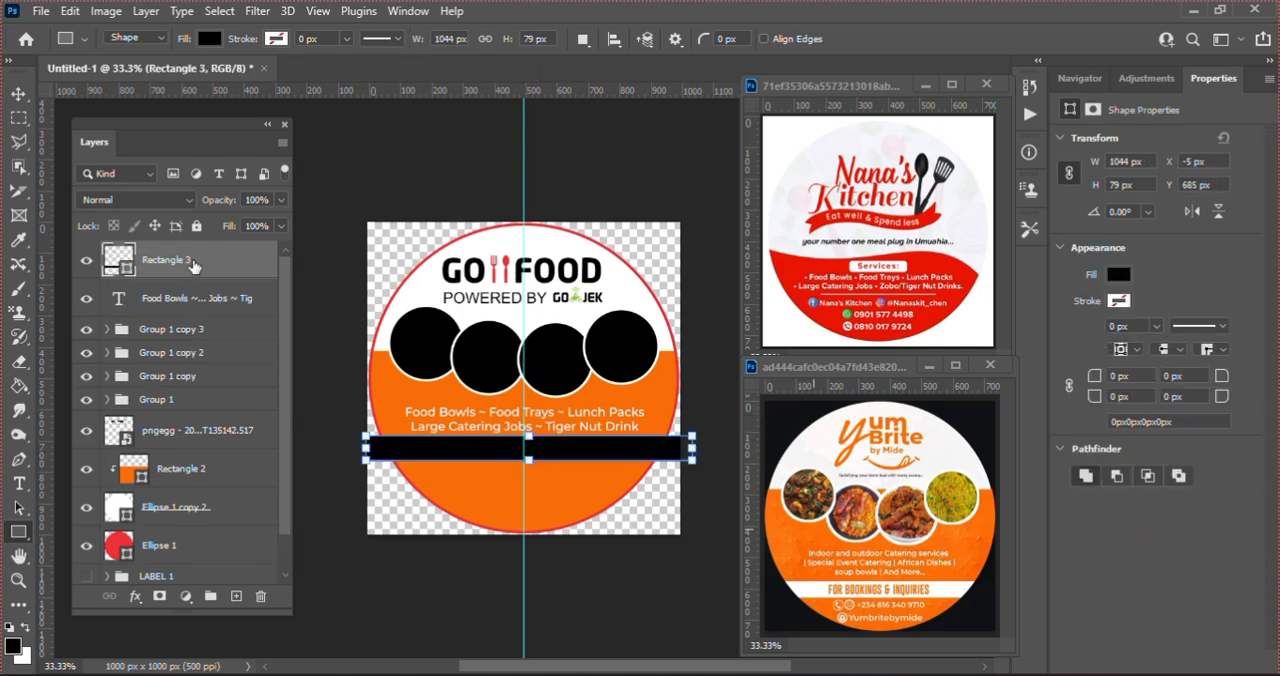
pyautogui.moveTo(192, 265); pyautogui.dragTo(201, 443)
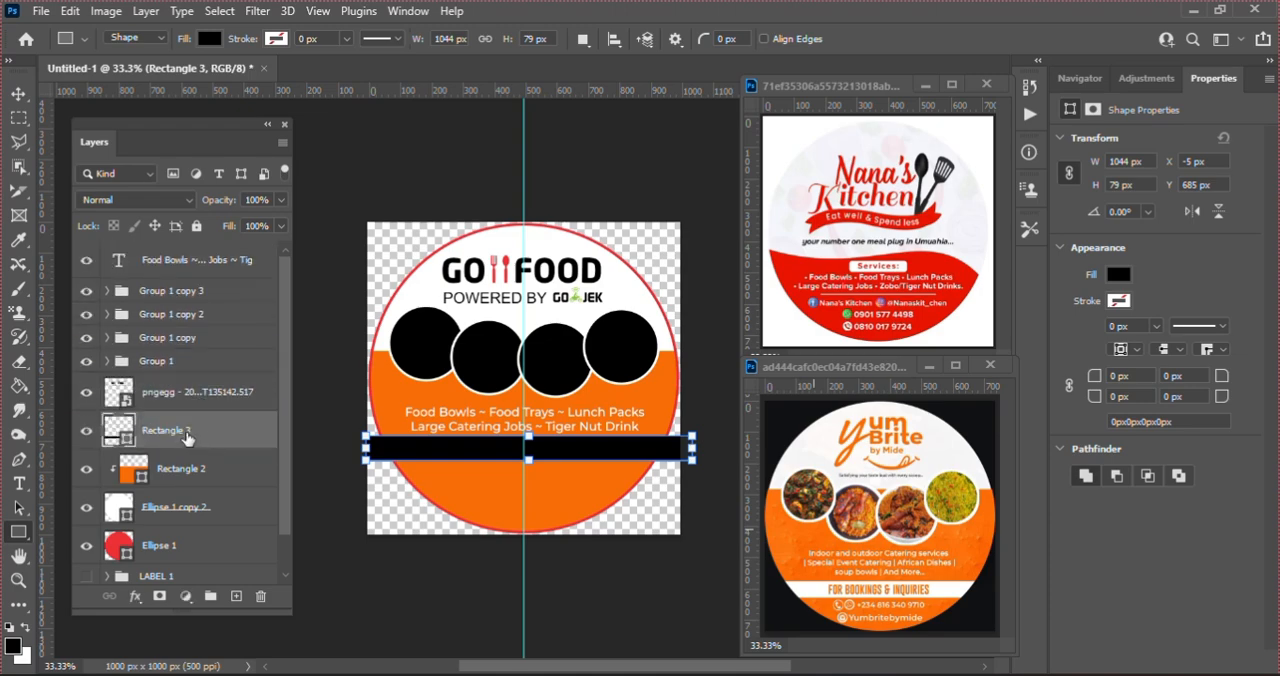
pyautogui.rightClick(186, 430)
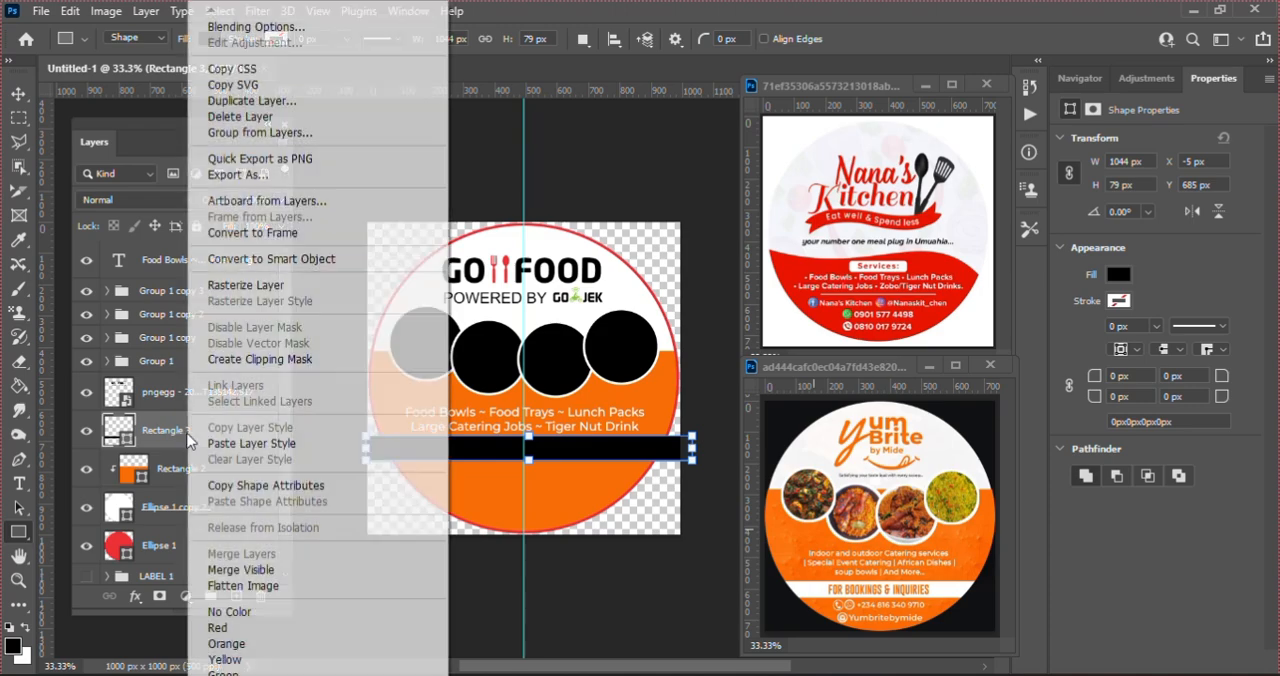
pyautogui.click(279, 362)
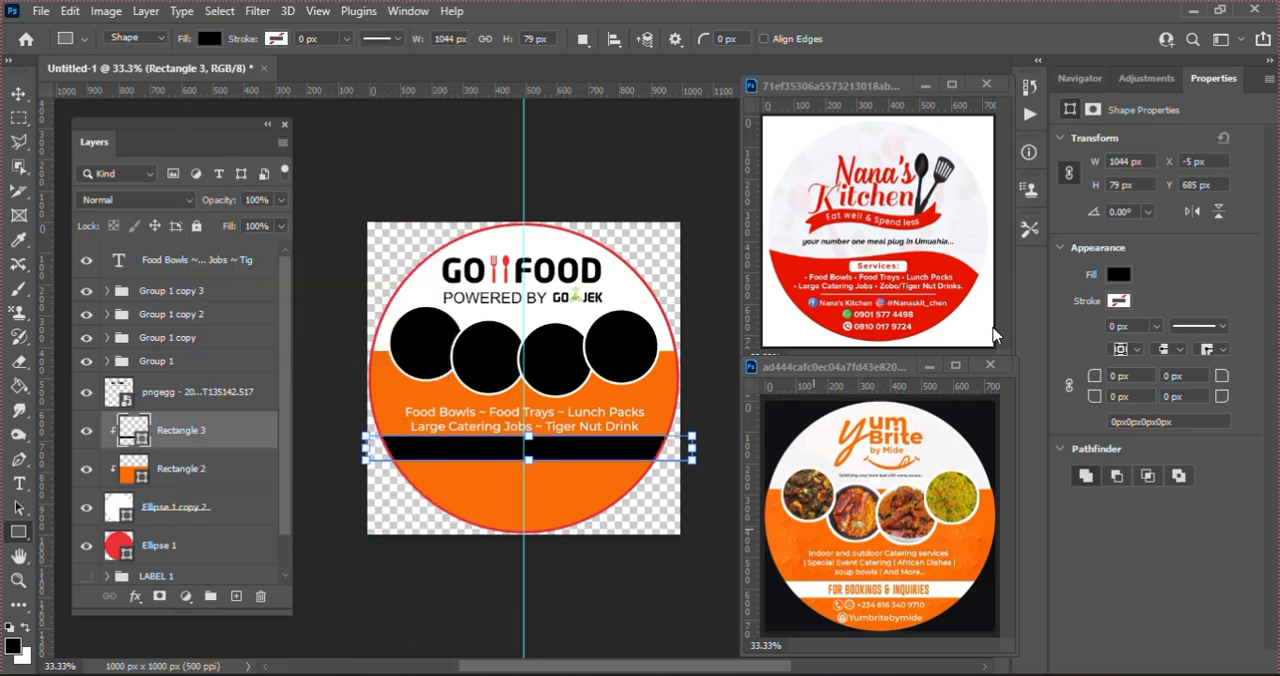
# Step: Fill the new band with white and shift it left to X -20 px so it is centred on the guide
pyautogui.click(1116, 279)
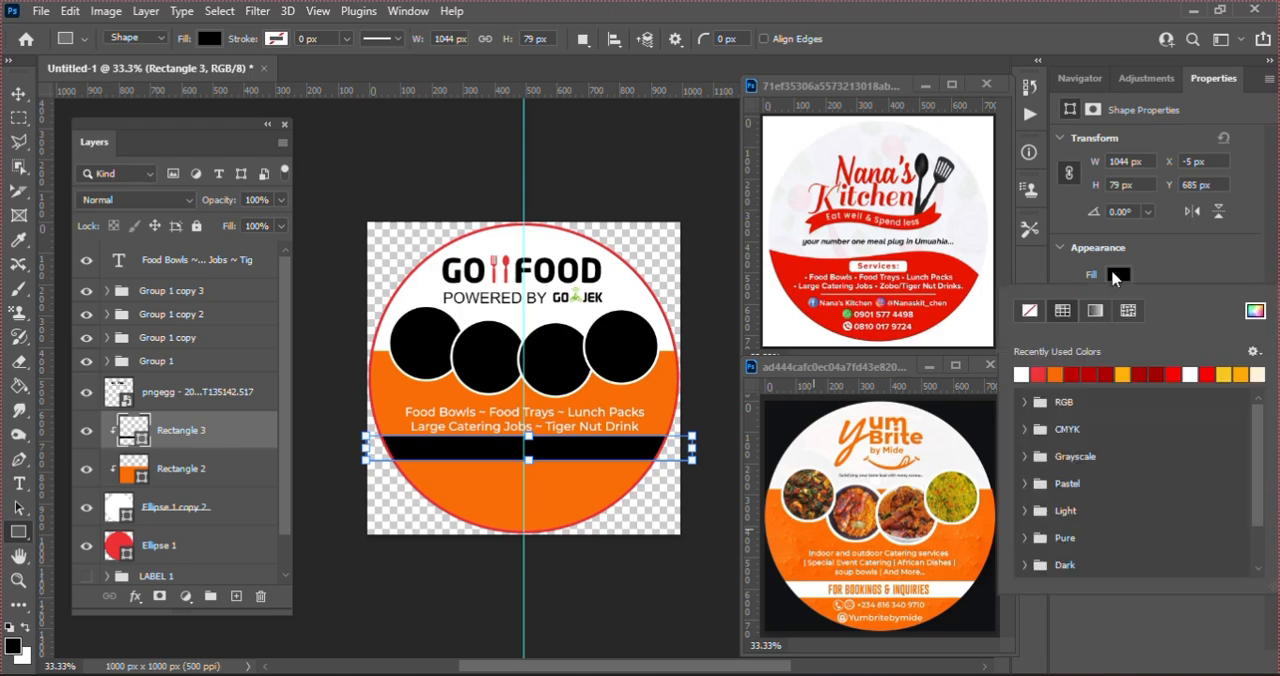
pyautogui.click(1021, 375)
pyautogui.click(524, 402)
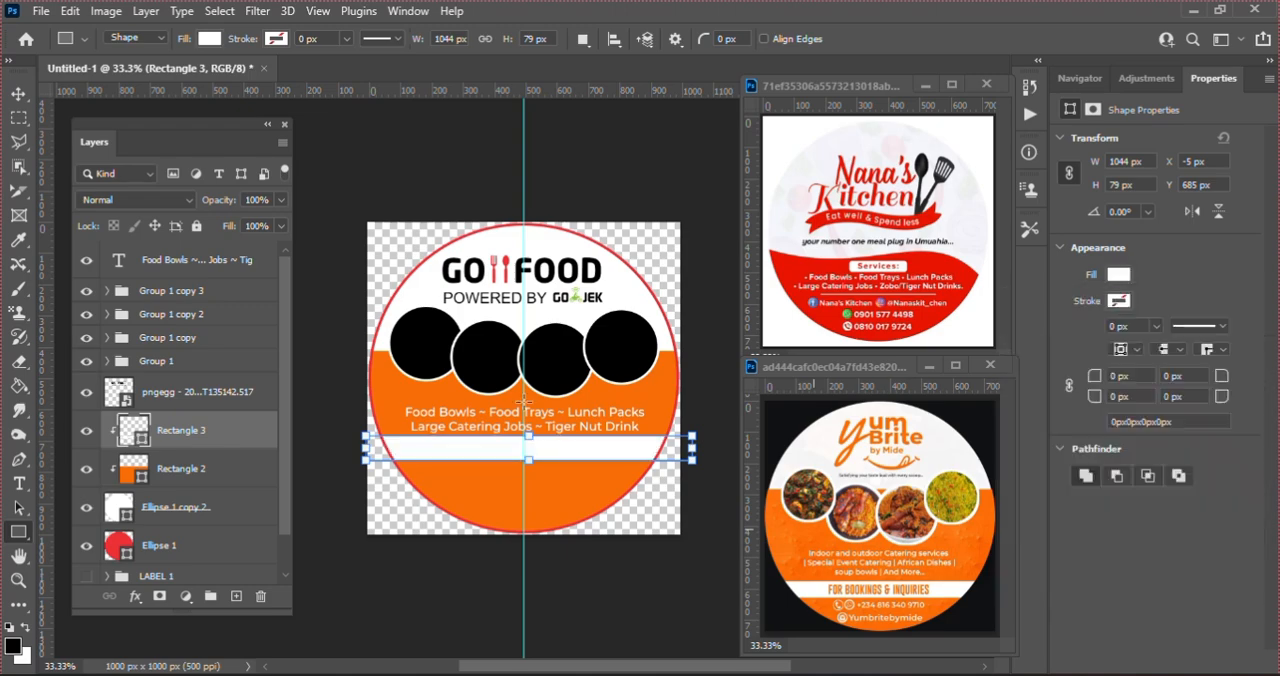
pyautogui.press('v')
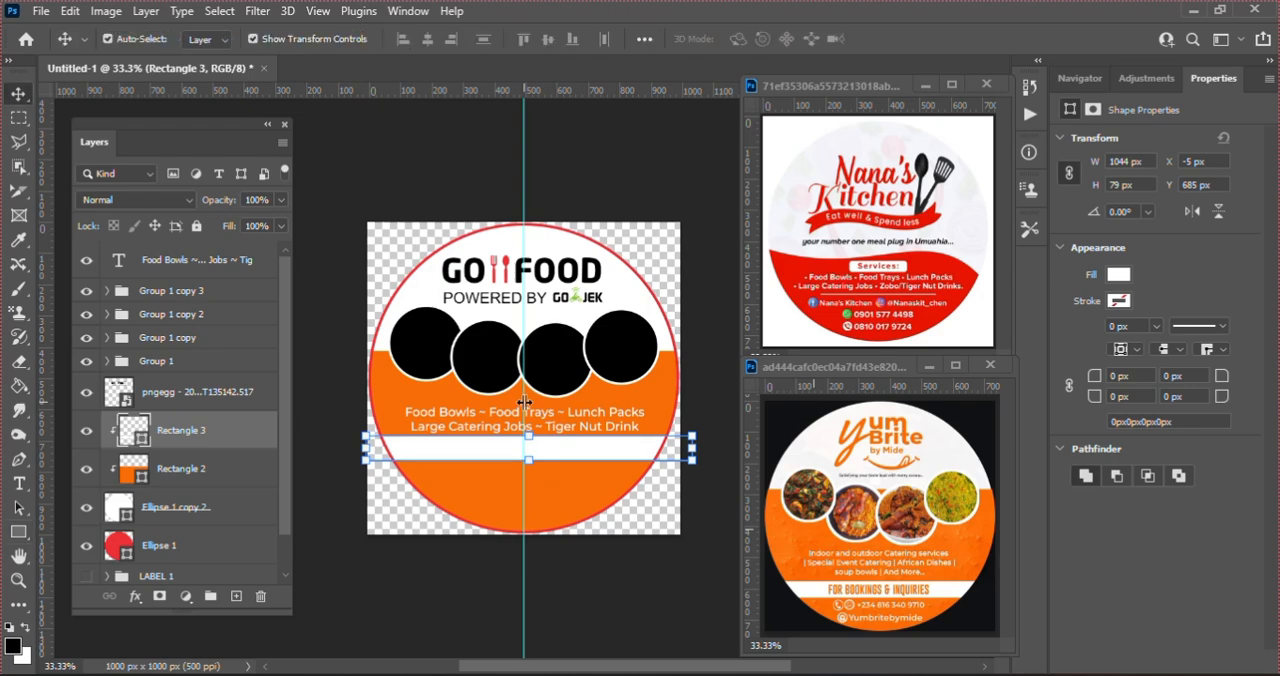
pyautogui.press('Left')
pyautogui.press('Left')
pyautogui.press('Left')
pyautogui.press('Left')
pyautogui.press('Left')
pyautogui.press('Left')
pyautogui.press('Left')
pyautogui.press('Left')
pyautogui.press('Left')
pyautogui.press('Left')
pyautogui.press('Left')
pyautogui.press('Left')
pyautogui.press('Left')
pyautogui.press('Left')
pyautogui.press('Left')
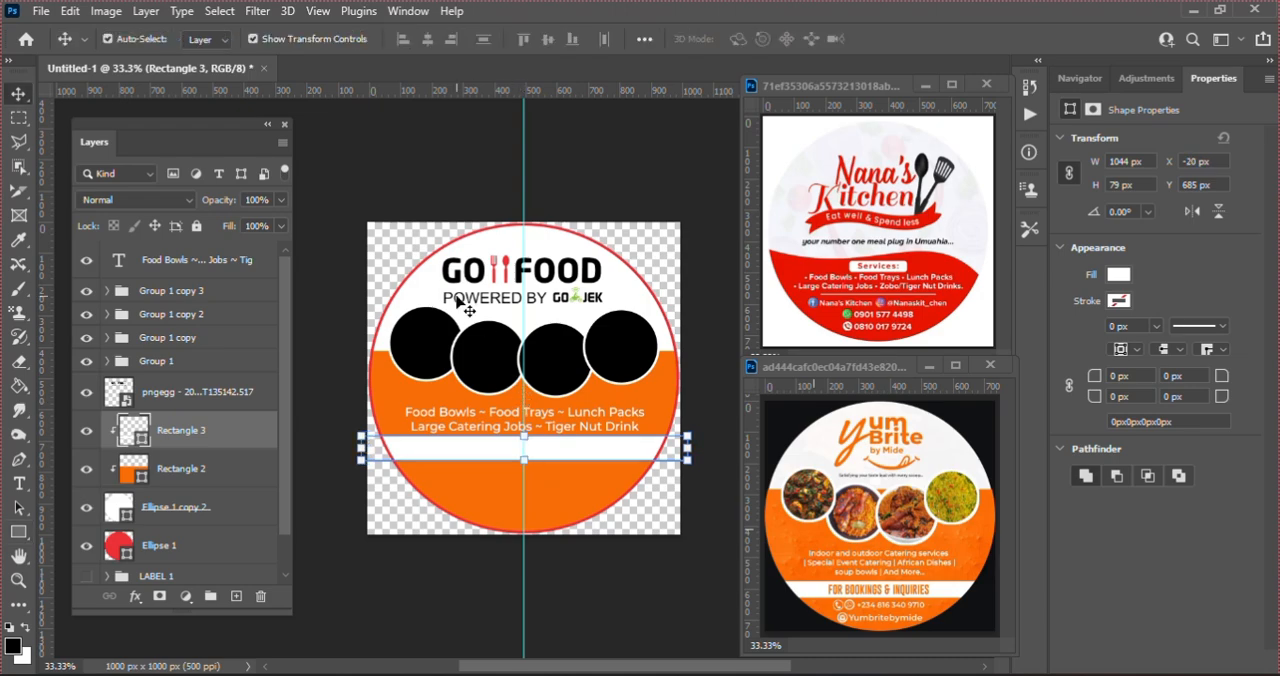
pyautogui.click(414, 190)
# Step: Duplicate the services text straight down onto the white band at Y 706.21 px
pyautogui.click(582, 428)
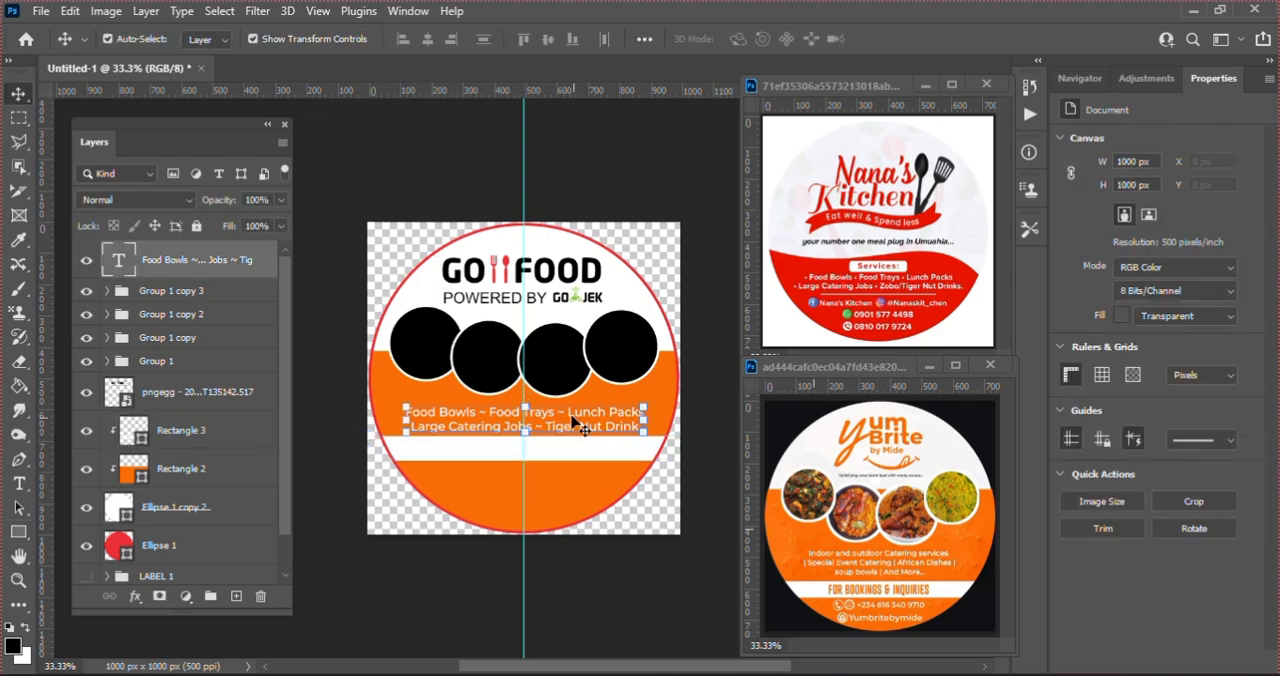
pyautogui.moveTo(565, 412); pyautogui.dragTo(566, 452)
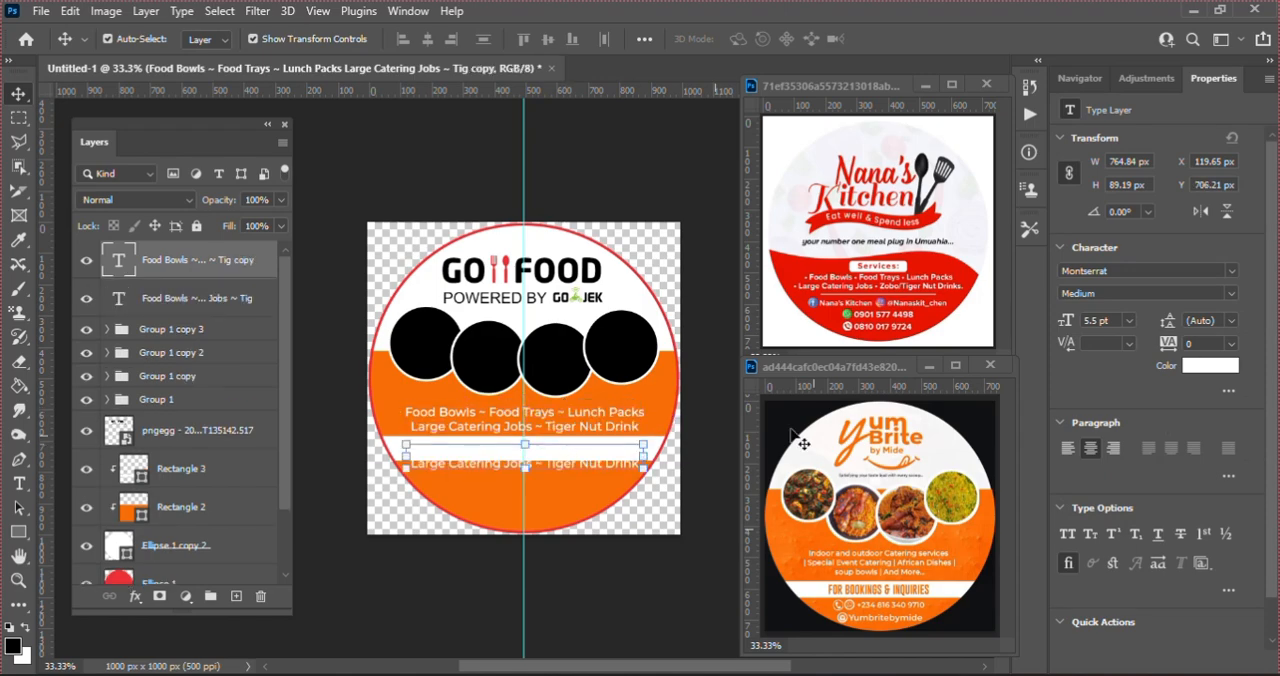
# Step: Recolour the duplicated services text on the white band with the orange f86d06 sampled from the sticker
pyautogui.click(1196, 375)
pyautogui.click(665, 399)
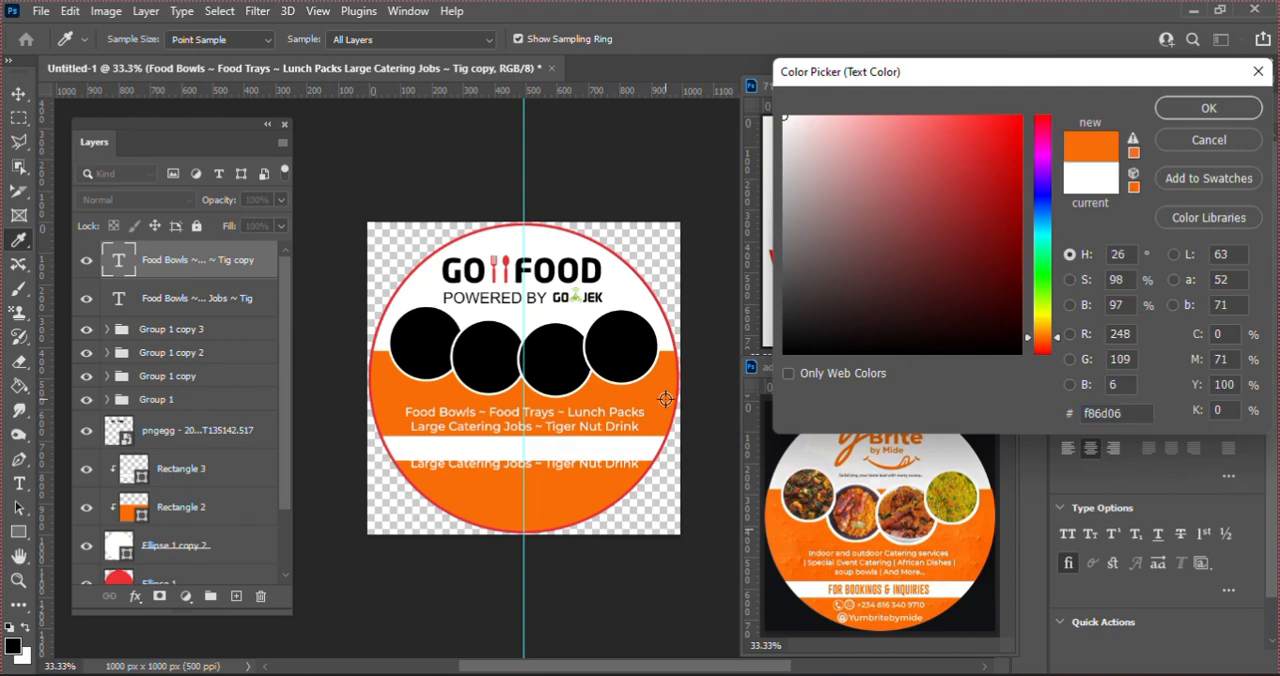
pyautogui.press('Return')
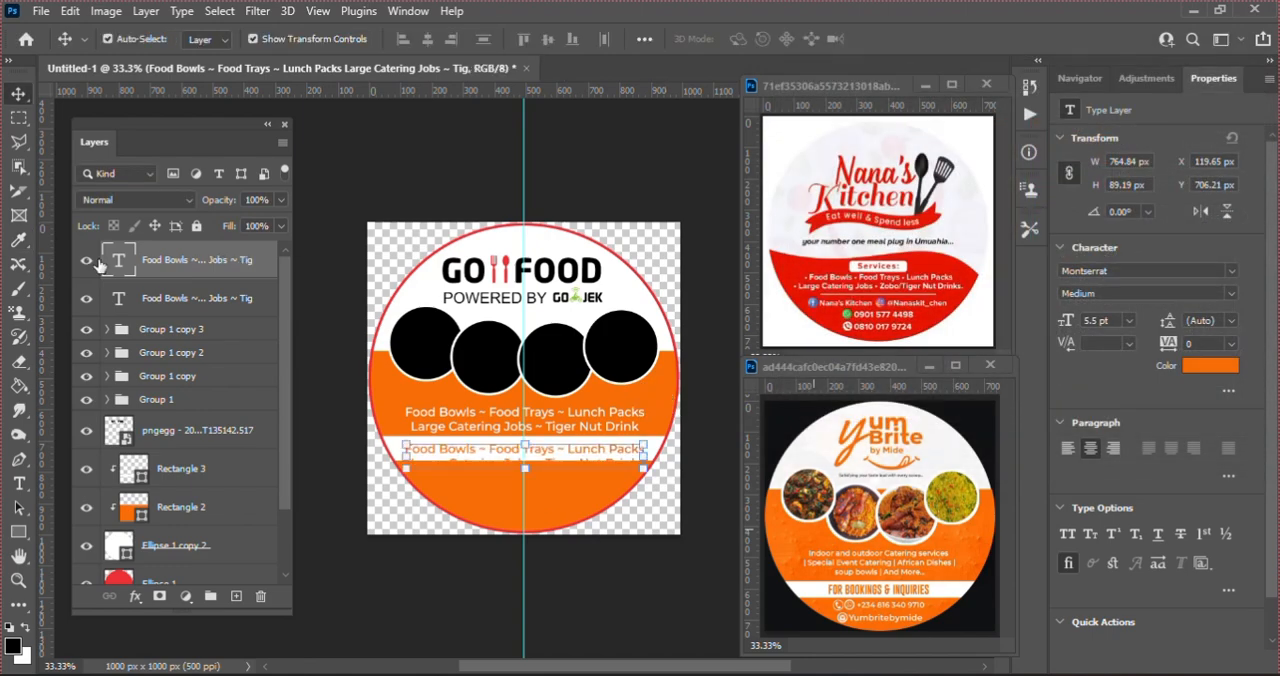
# Step: Replace the duplicated text on the white band with "FOR BOOKINGS & INQUIRIES" and commit it
pyautogui.doubleClick(117, 256)
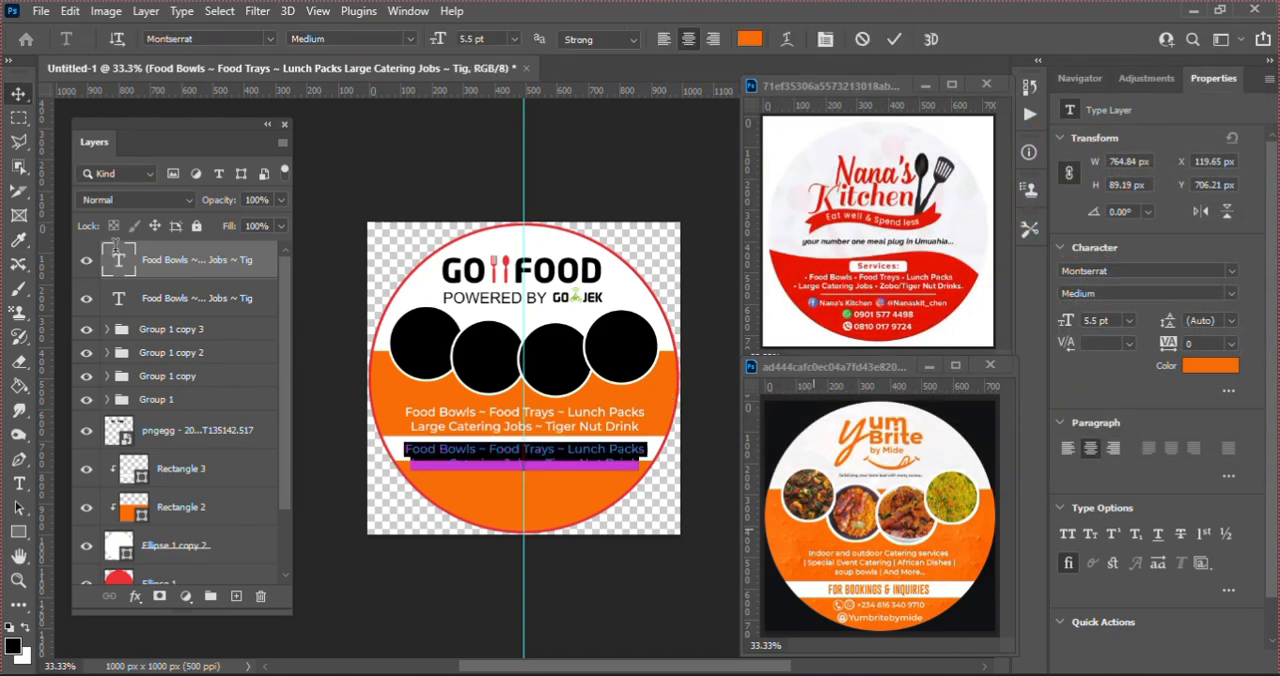
pyautogui.press('BackSpace')
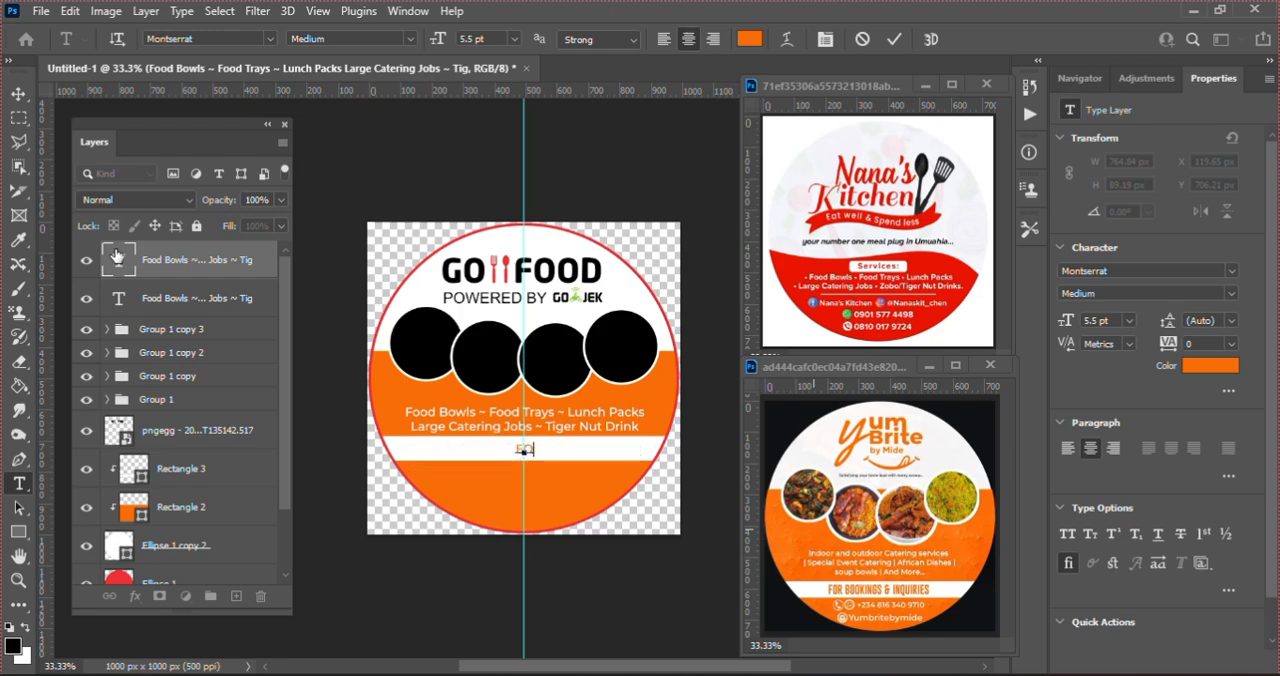
pyautogui.write('FOR BOK')
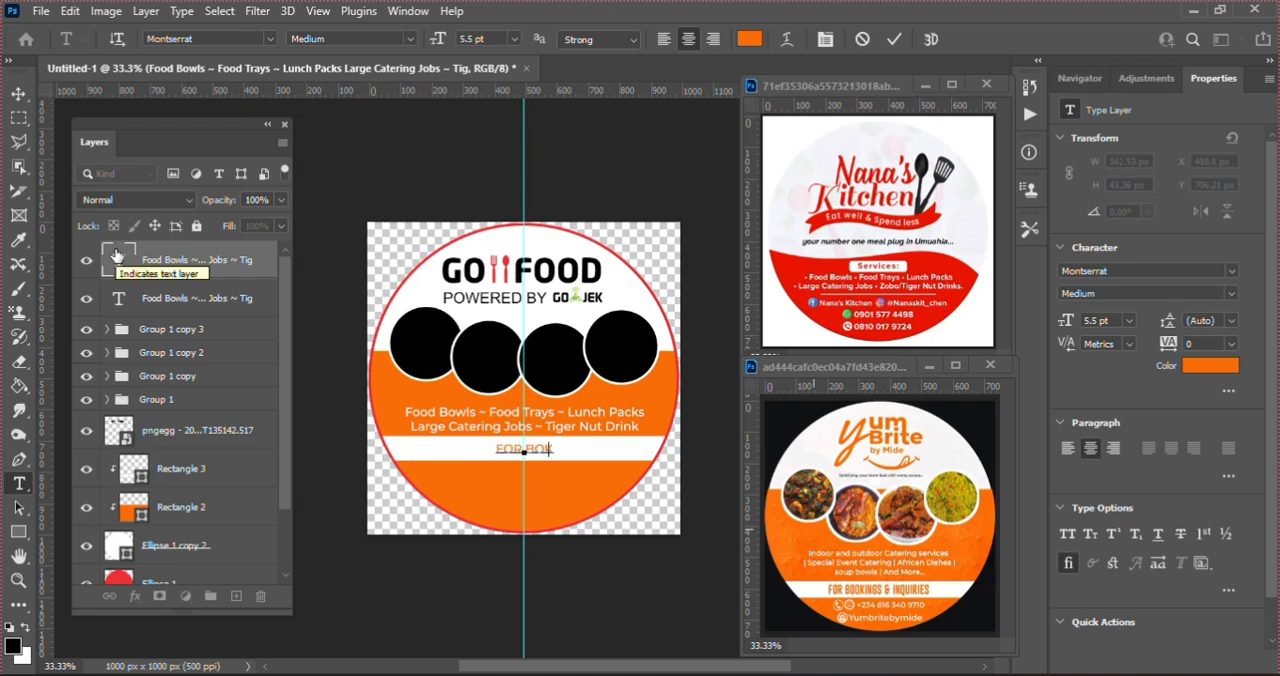
pyautogui.press('BackSpace')
pyautogui.write('OKINGS')
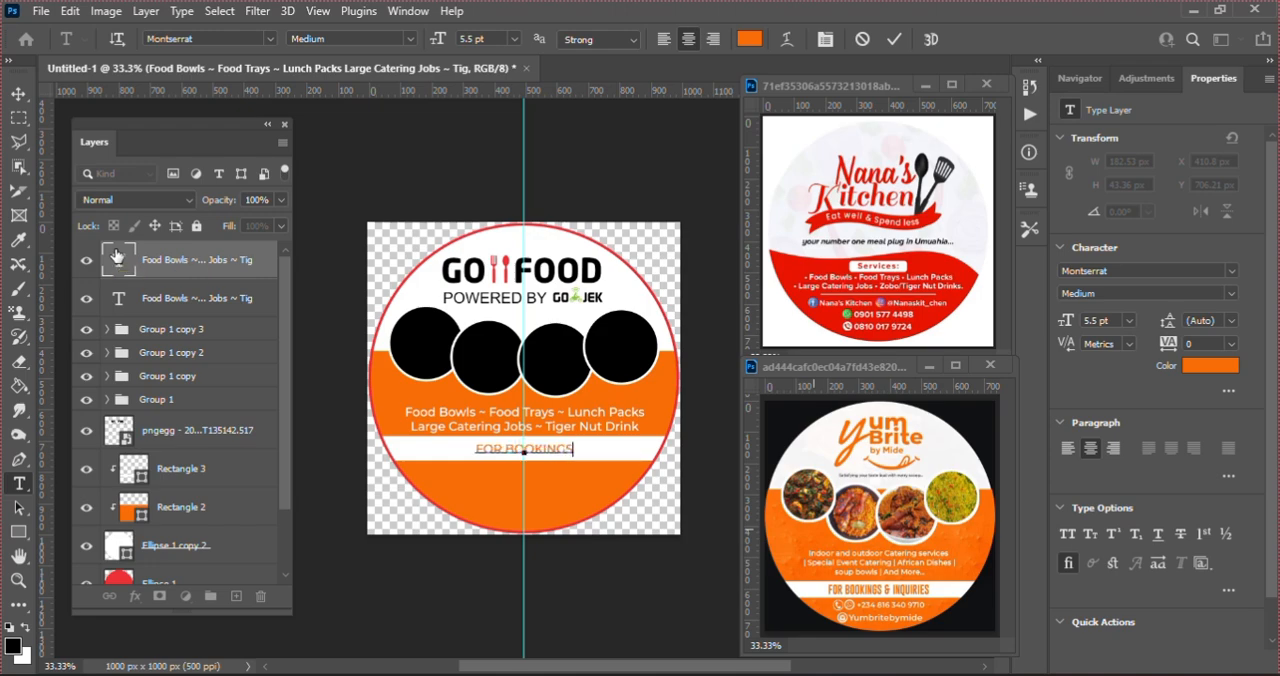
pyautogui.write(' &')
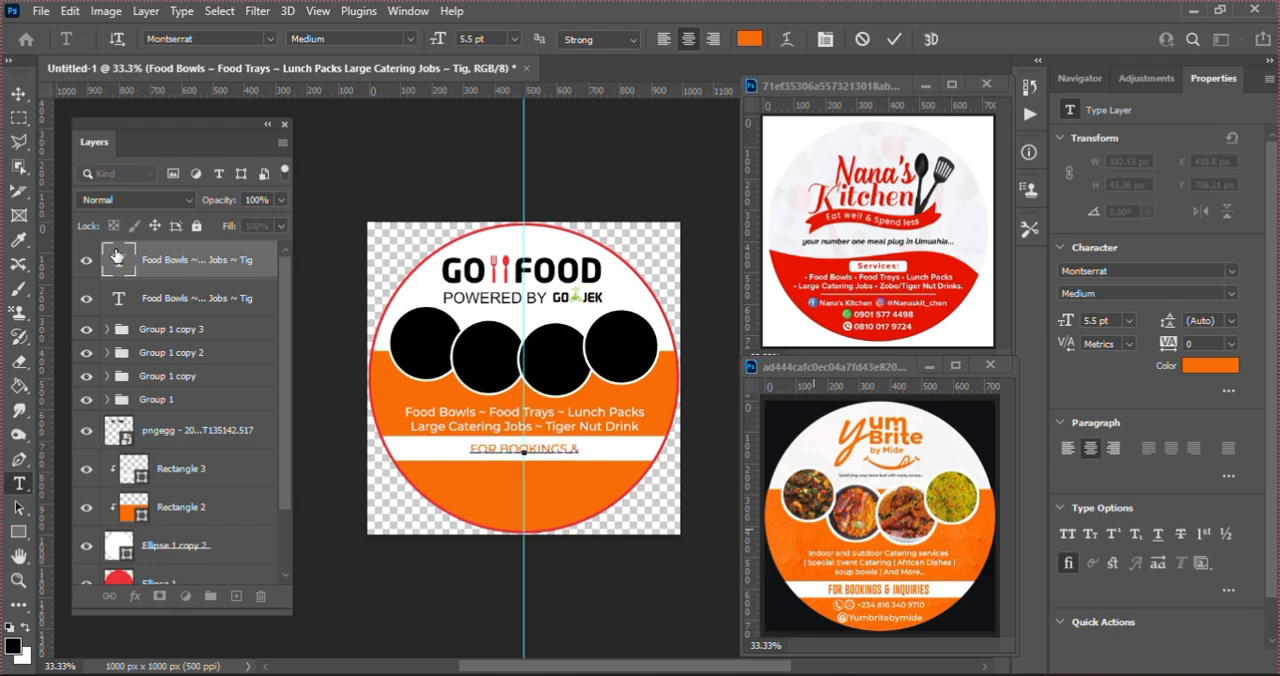
pyautogui.write(' IN')
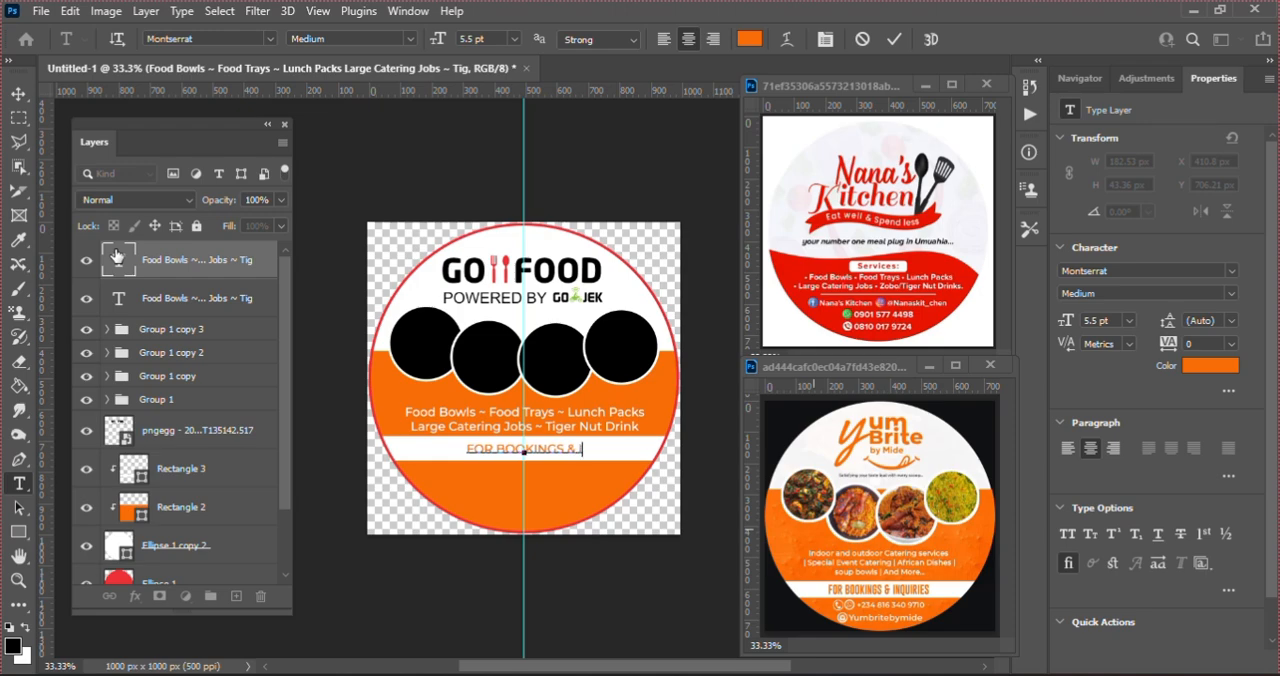
pyautogui.write('Q')
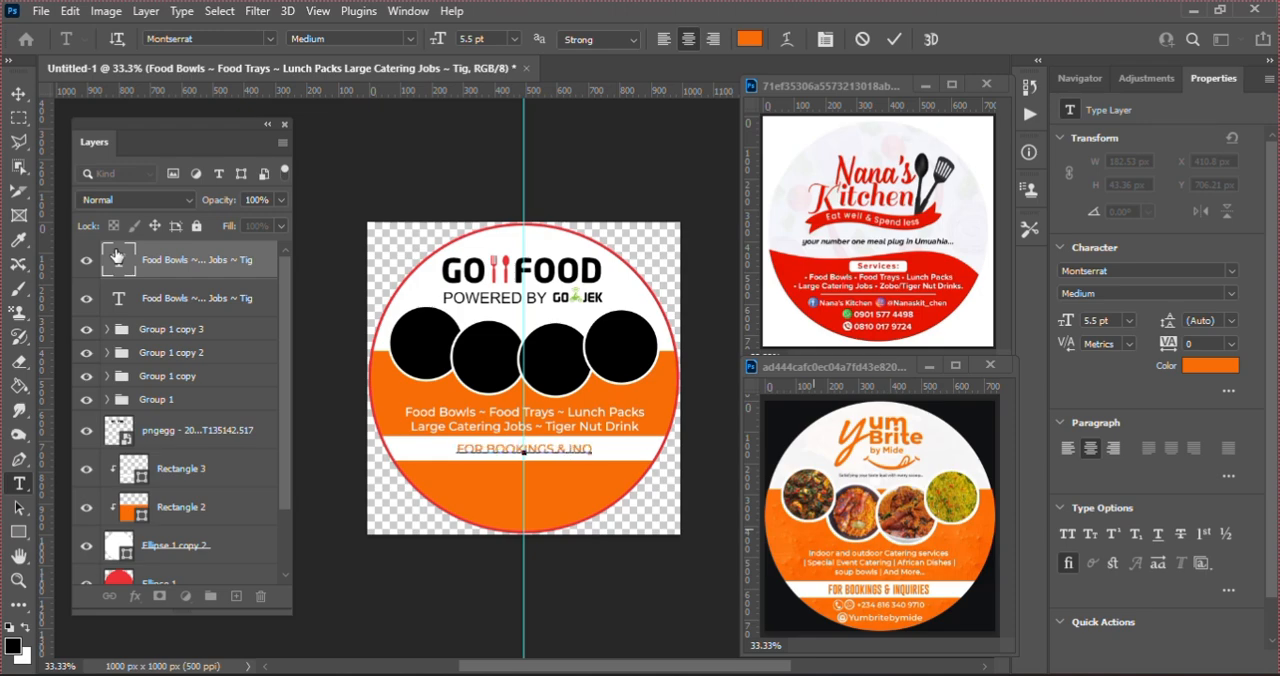
pyautogui.write('UI')
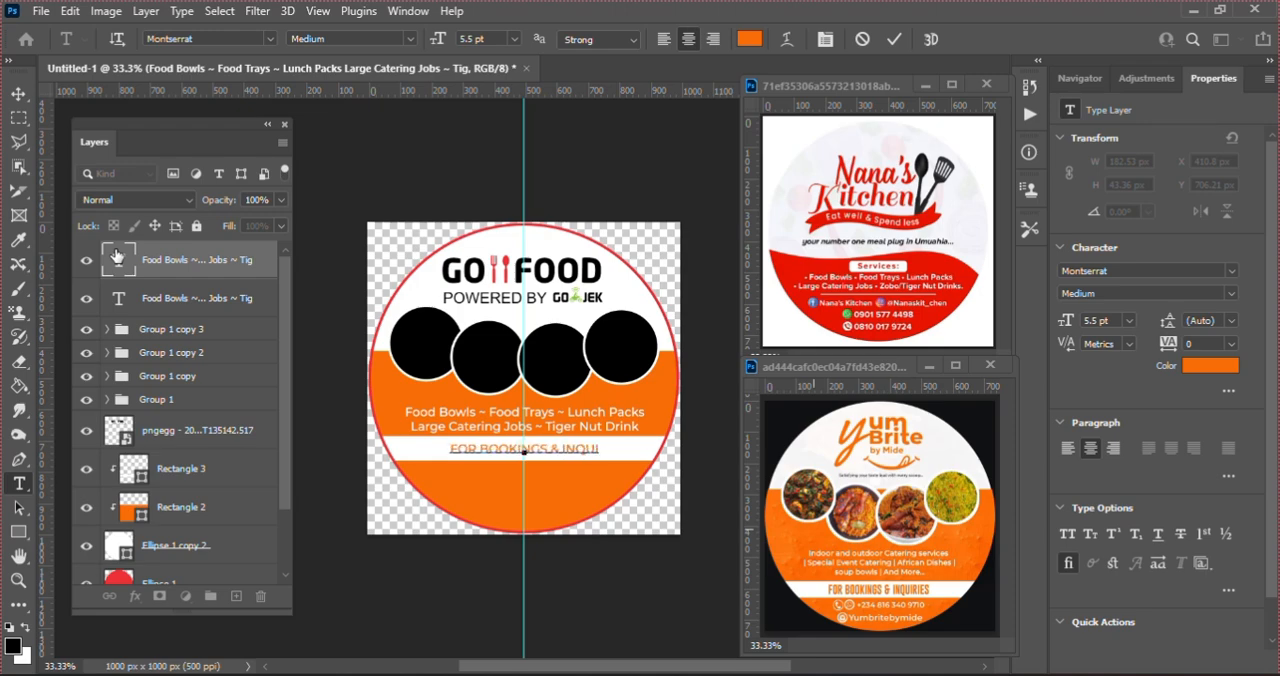
pyautogui.write('R')
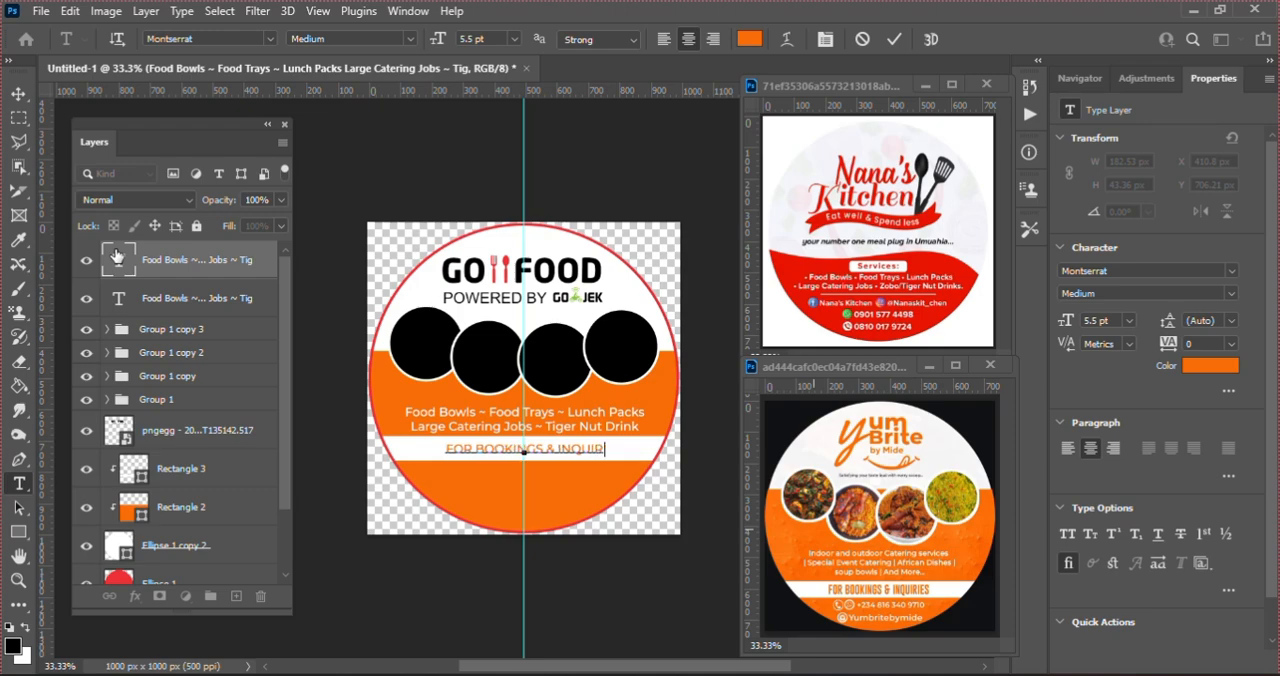
pyautogui.write('IES')
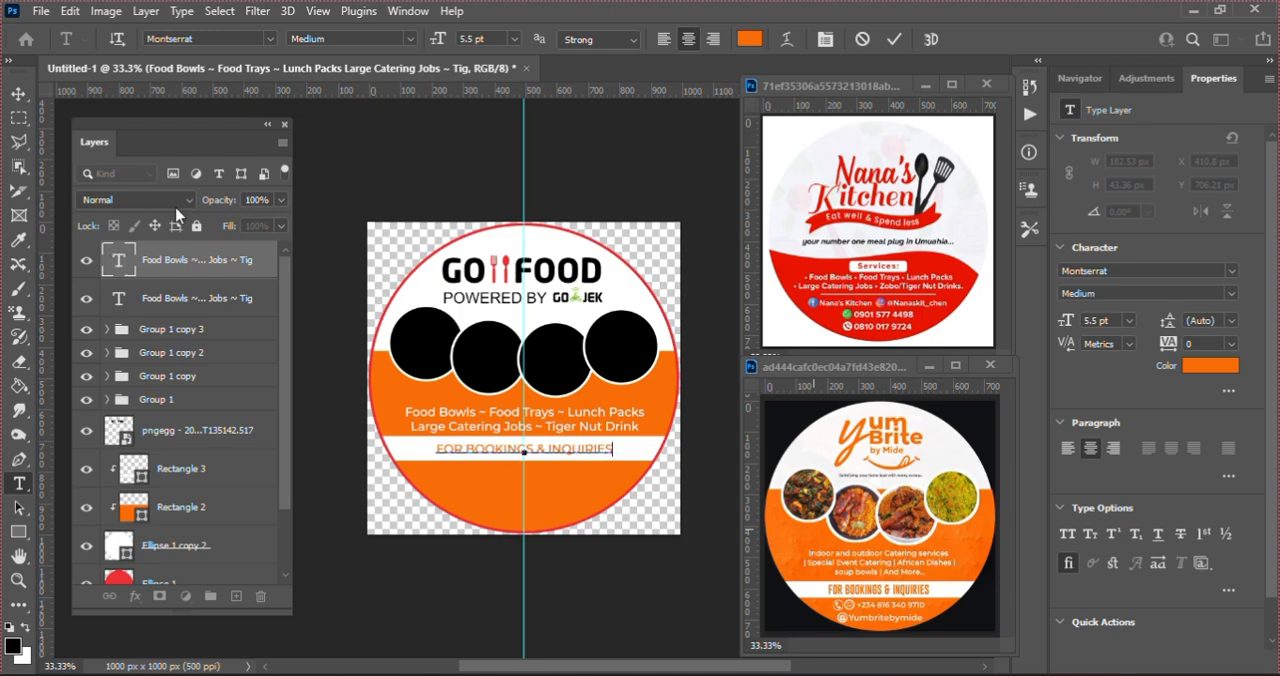
pyautogui.click(893, 40)
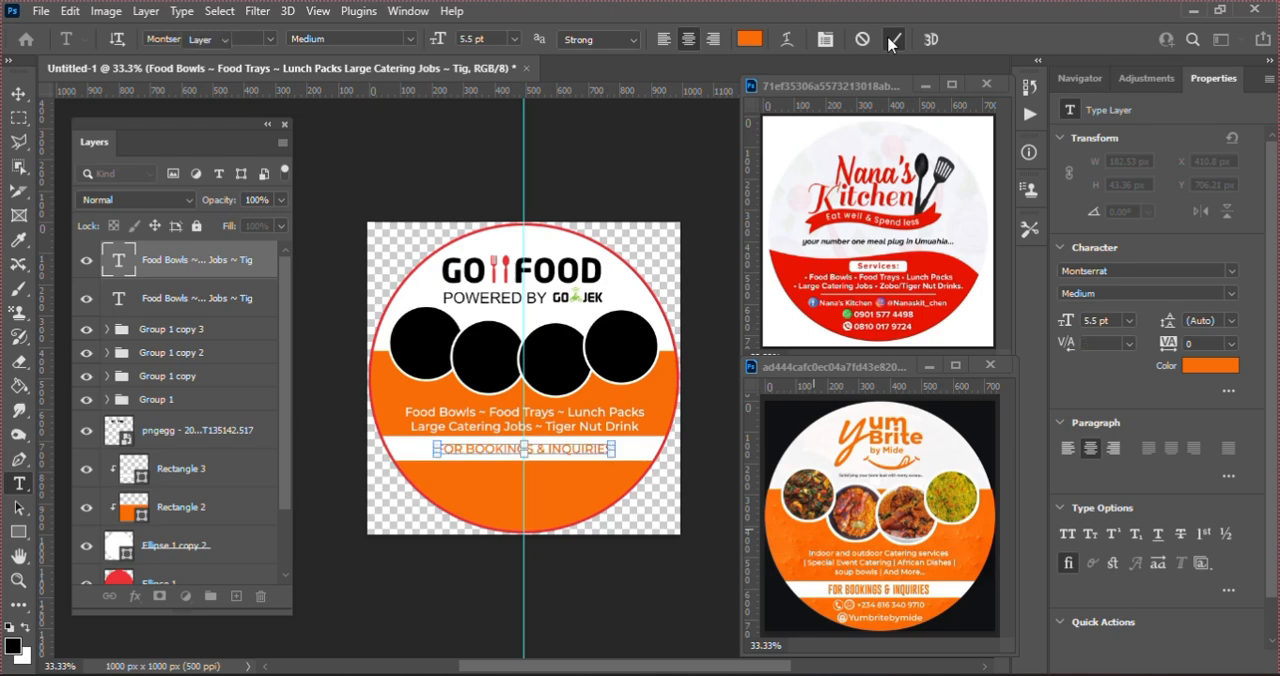
pyautogui.press('v')
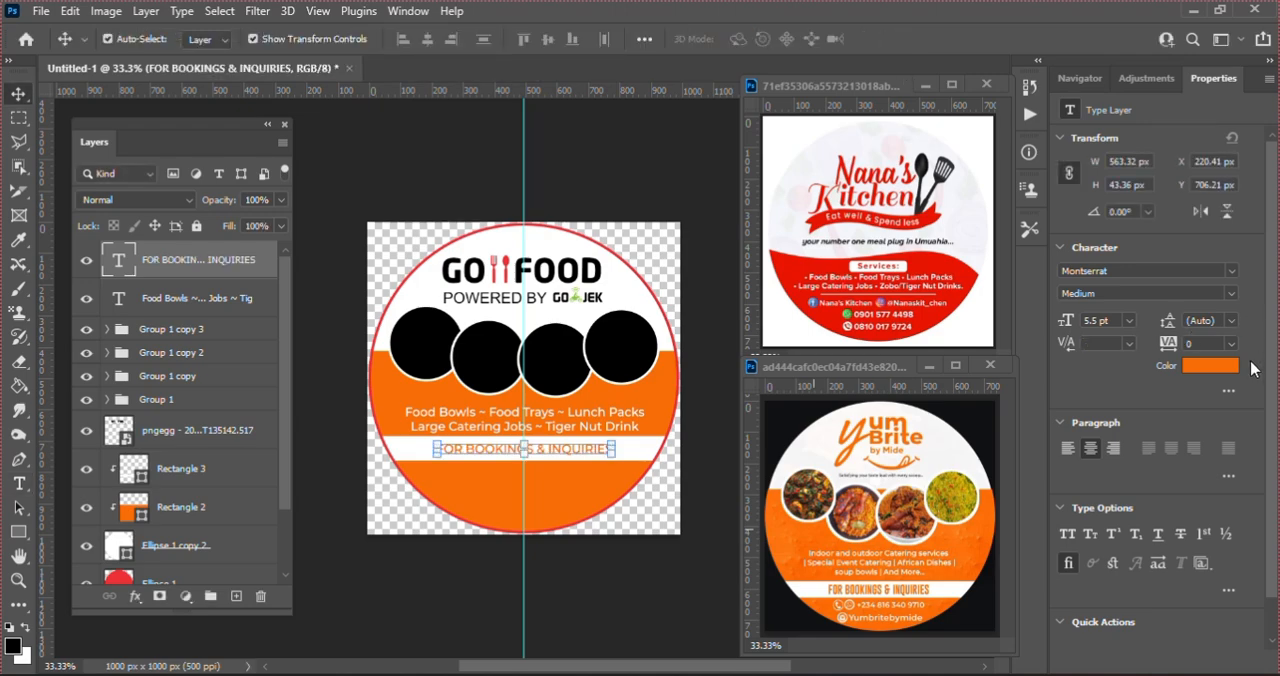
# Step: Set the "FOR BOOKINGS & INQUIRIES" text to Montserrat ExtraBold at 7 pt and deselect it
pyautogui.click(1232, 294)
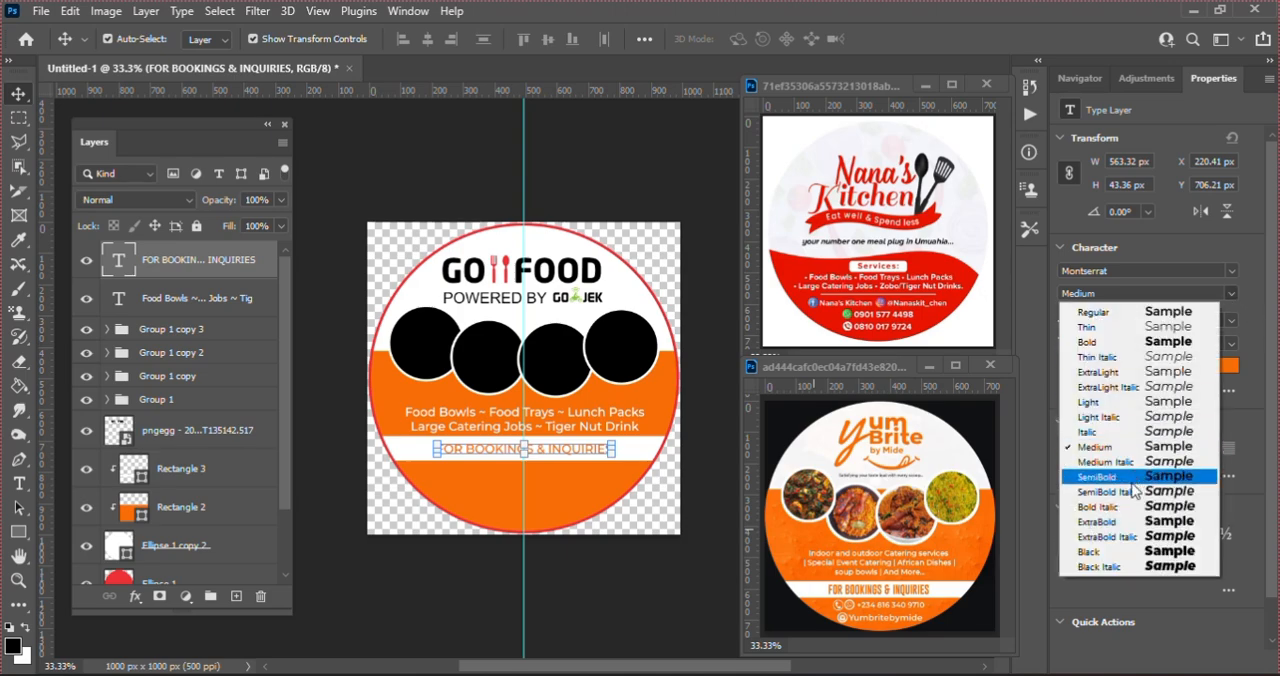
pyautogui.click(1128, 522)
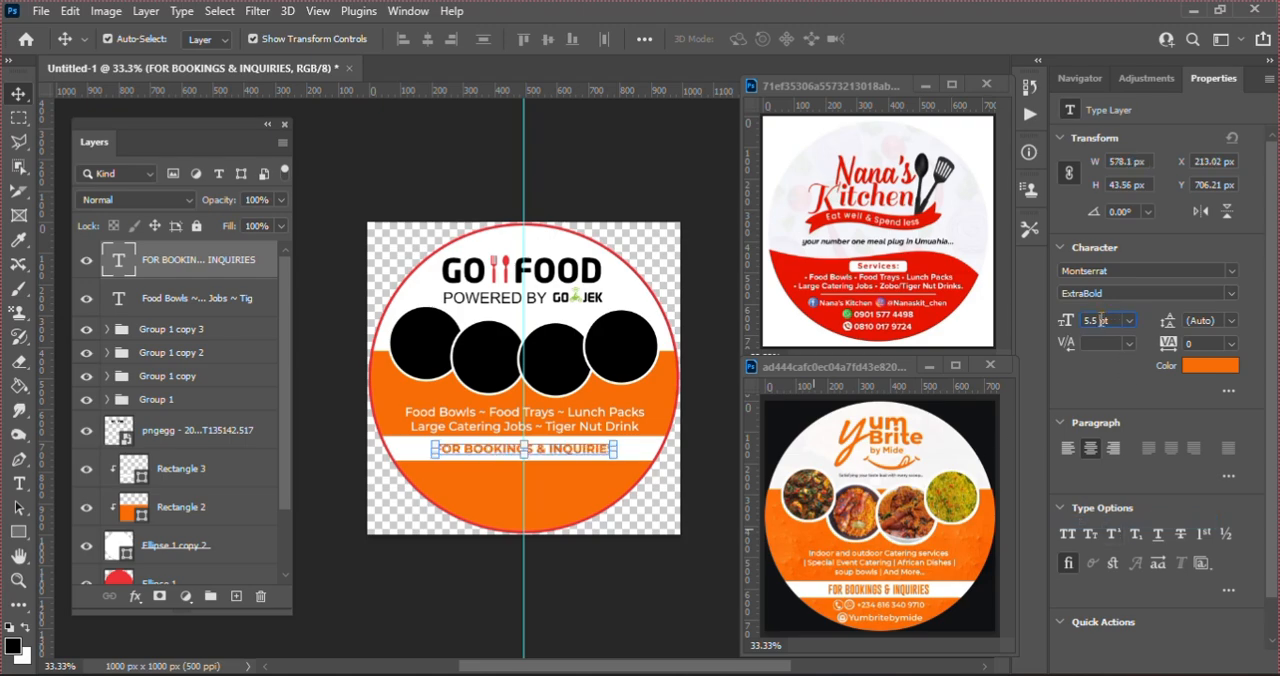
pyautogui.scroll(3, 1101, 320)
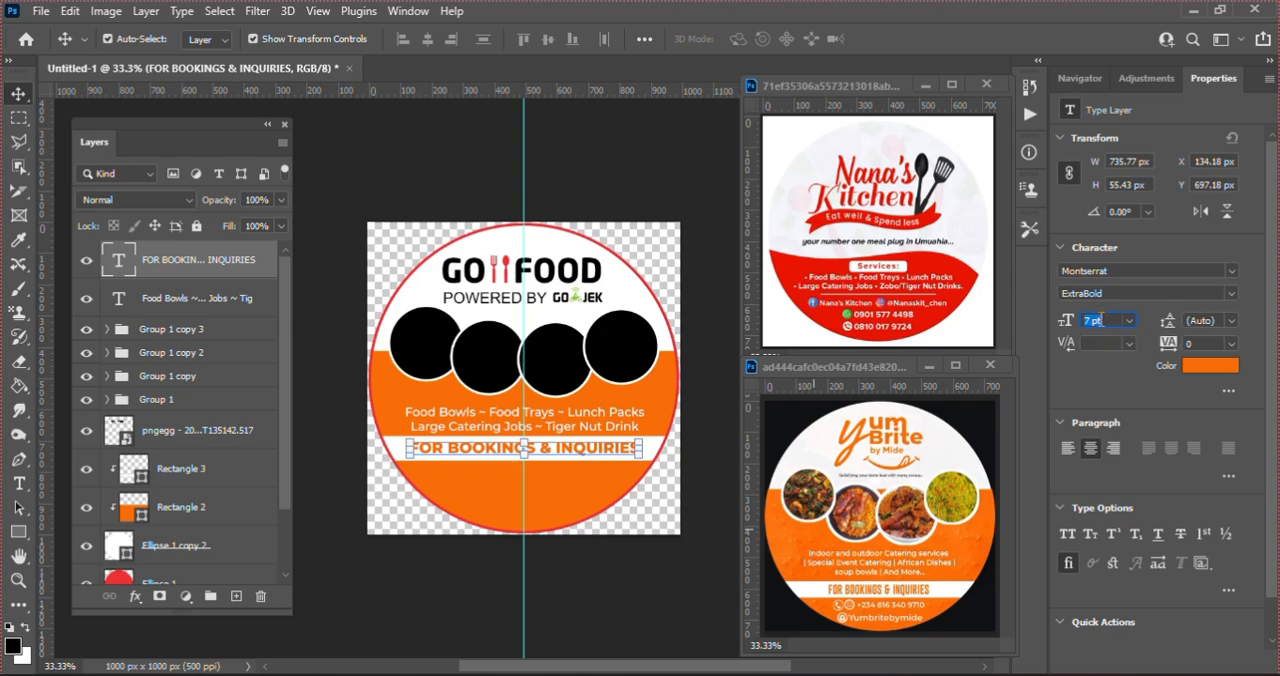
pyautogui.press('Return')
pyautogui.click(568, 159)
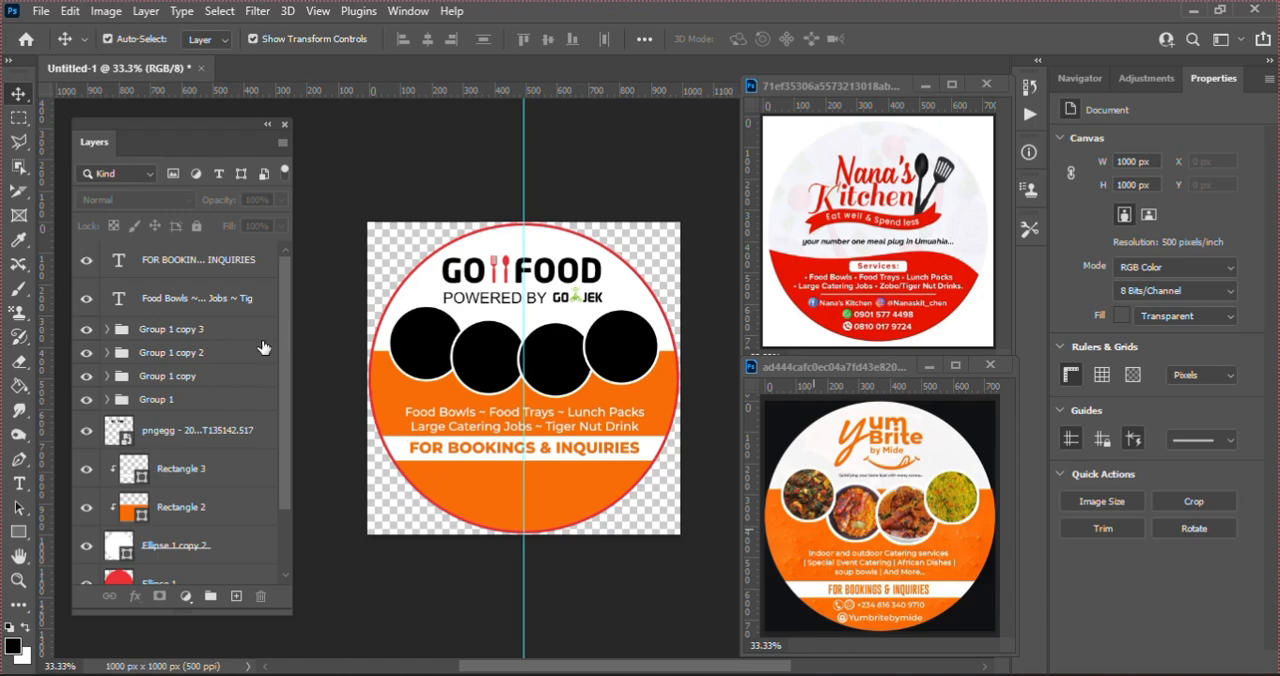
# Step: Duplicate the three contact icons, the Gofood text and the phone number from LABEL 1 as a group at the top of the layer stack
pyautogui.scroll(-3, 278, 488)
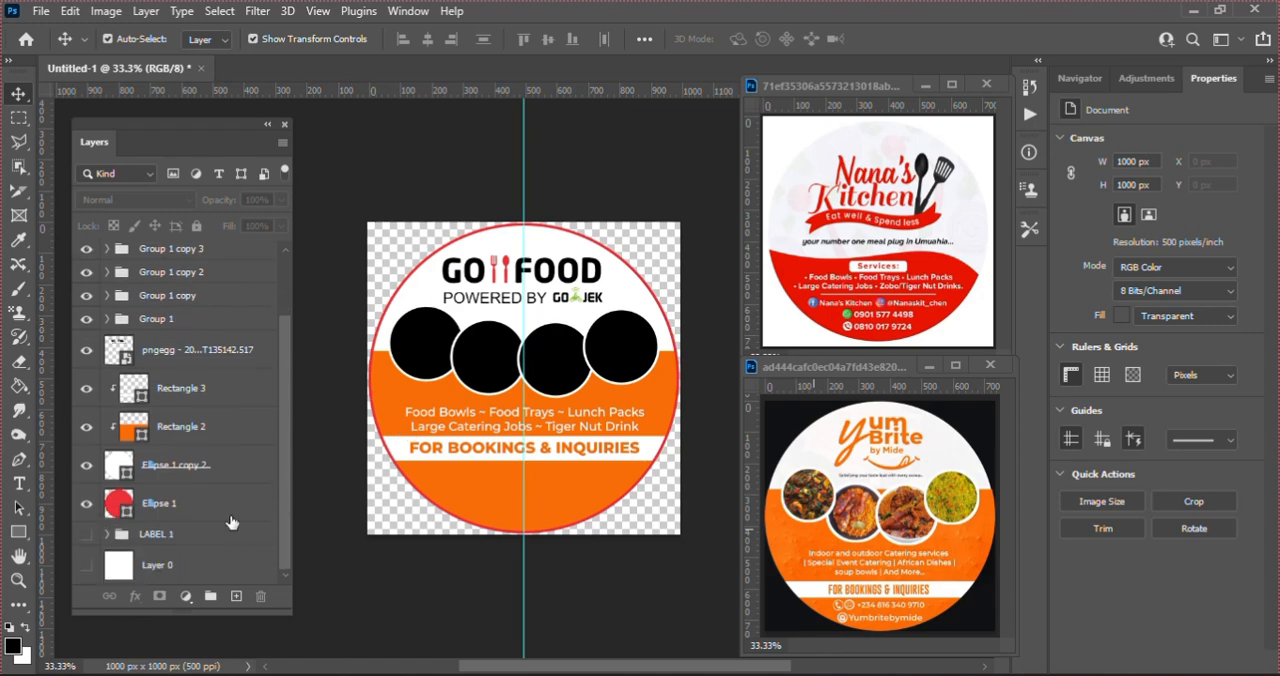
pyautogui.click(109, 540)
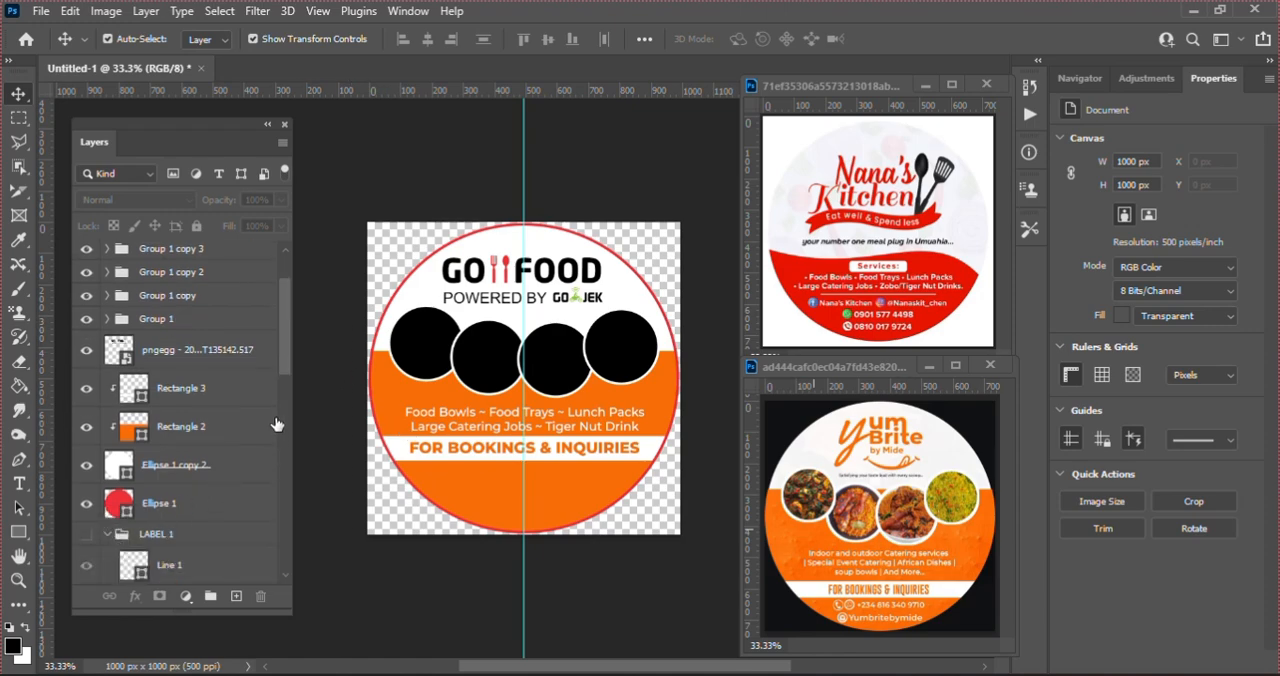
pyautogui.moveTo(286, 338); pyautogui.dragTo(286, 457)
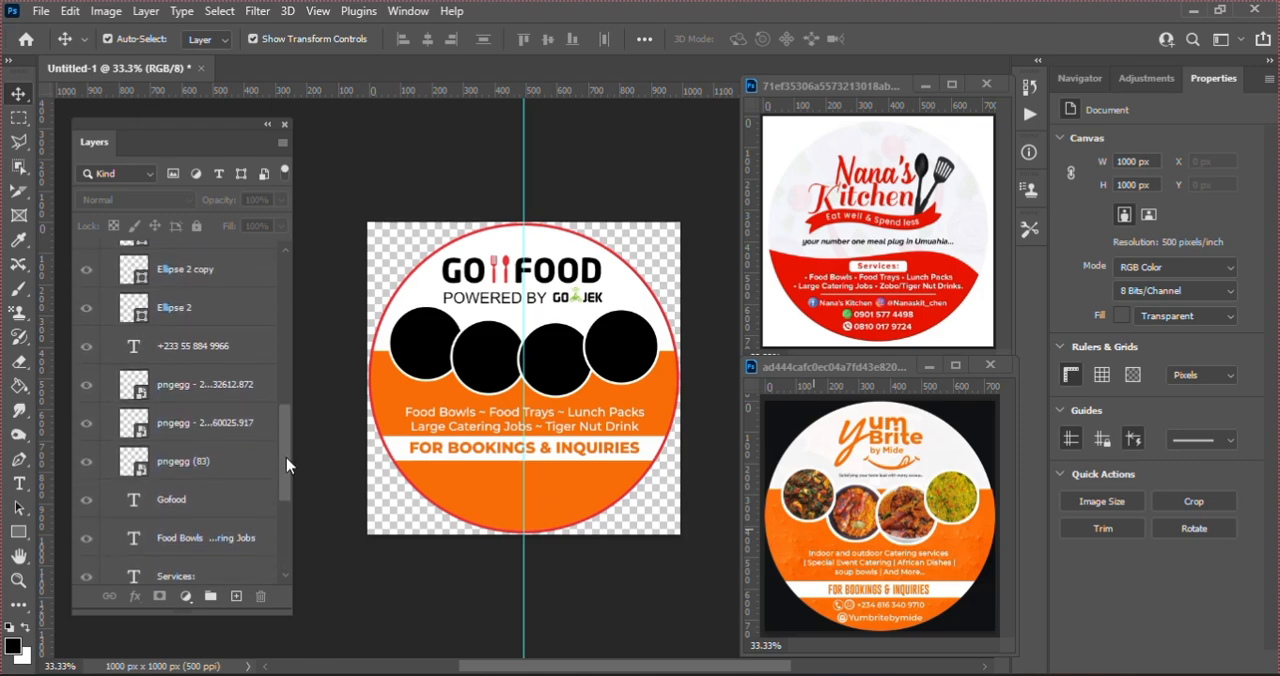
pyautogui.click(228, 462)
pyautogui.keyDown('ctrl'); pyautogui.click(200, 388); pyautogui.keyUp('ctrl')
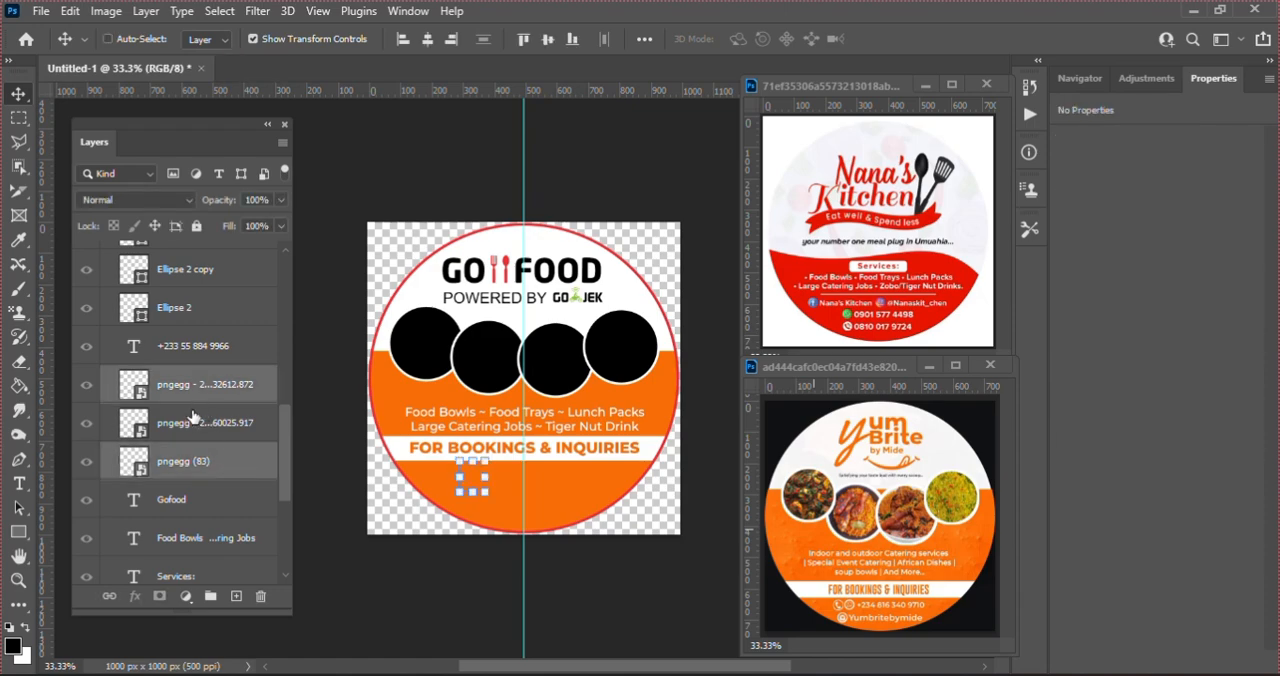
pyautogui.keyDown('ctrl'); pyautogui.click(195, 422); pyautogui.keyUp('ctrl')
pyautogui.keyDown('ctrl'); pyautogui.click(196, 346); pyautogui.keyUp('ctrl')
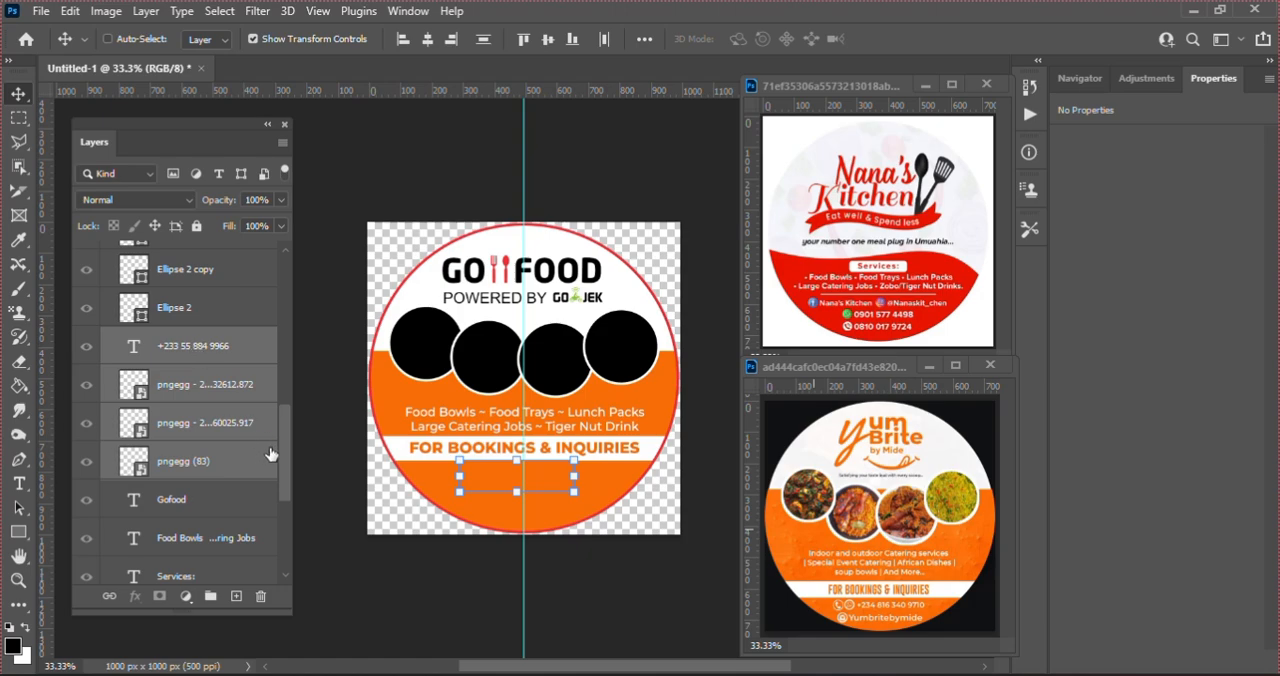
pyautogui.keyDown('ctrl'); pyautogui.click(233, 503); pyautogui.keyUp('ctrl')
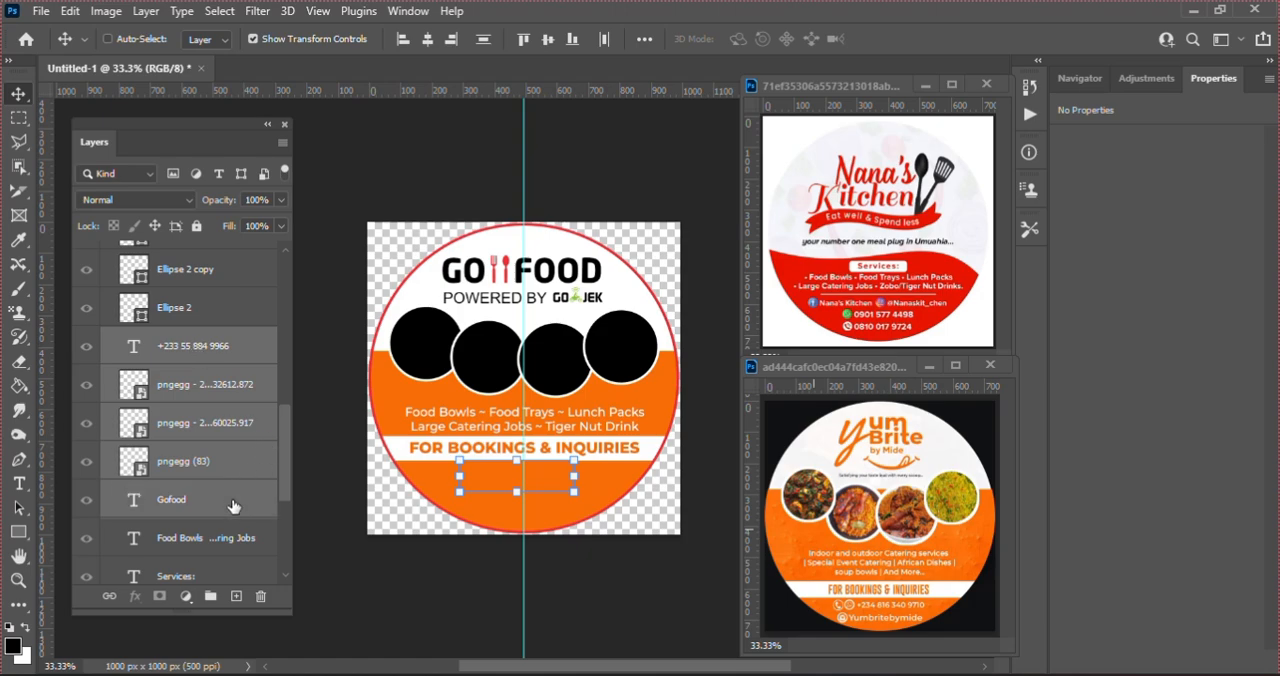
pyautogui.hotkey('ctrl', 'j')
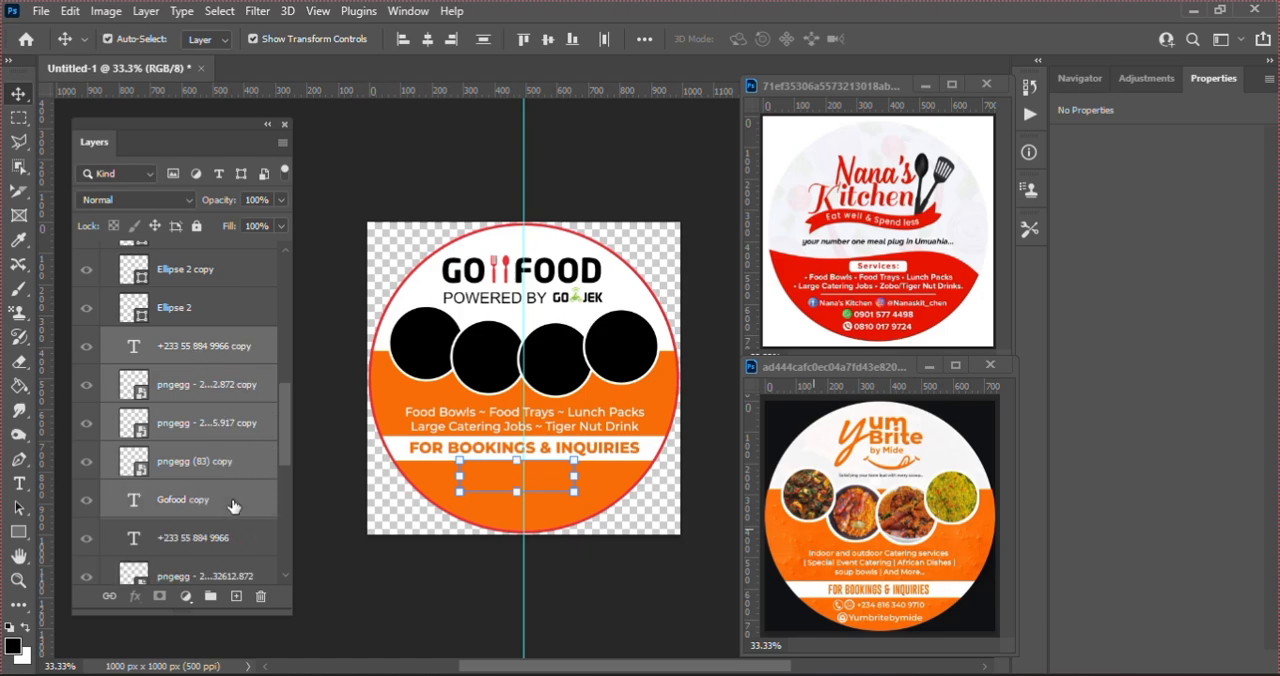
pyautogui.click(210, 597)
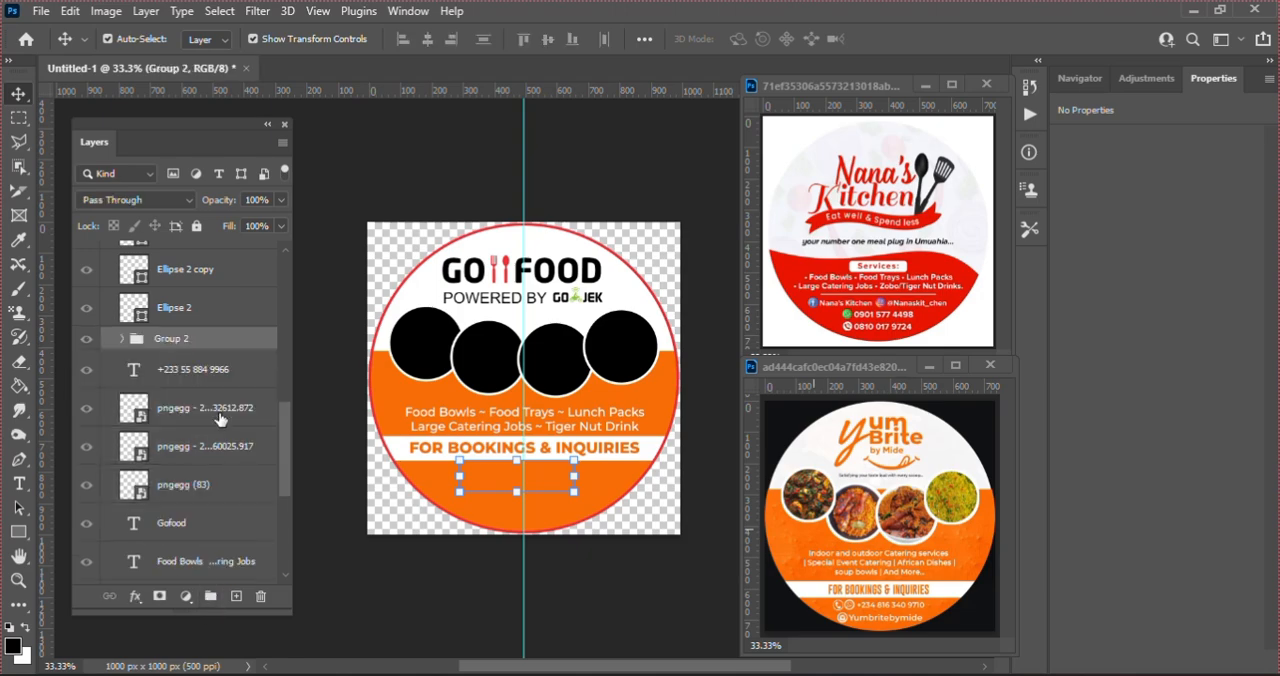
pyautogui.moveTo(185, 330); pyautogui.dragTo(192, 250)
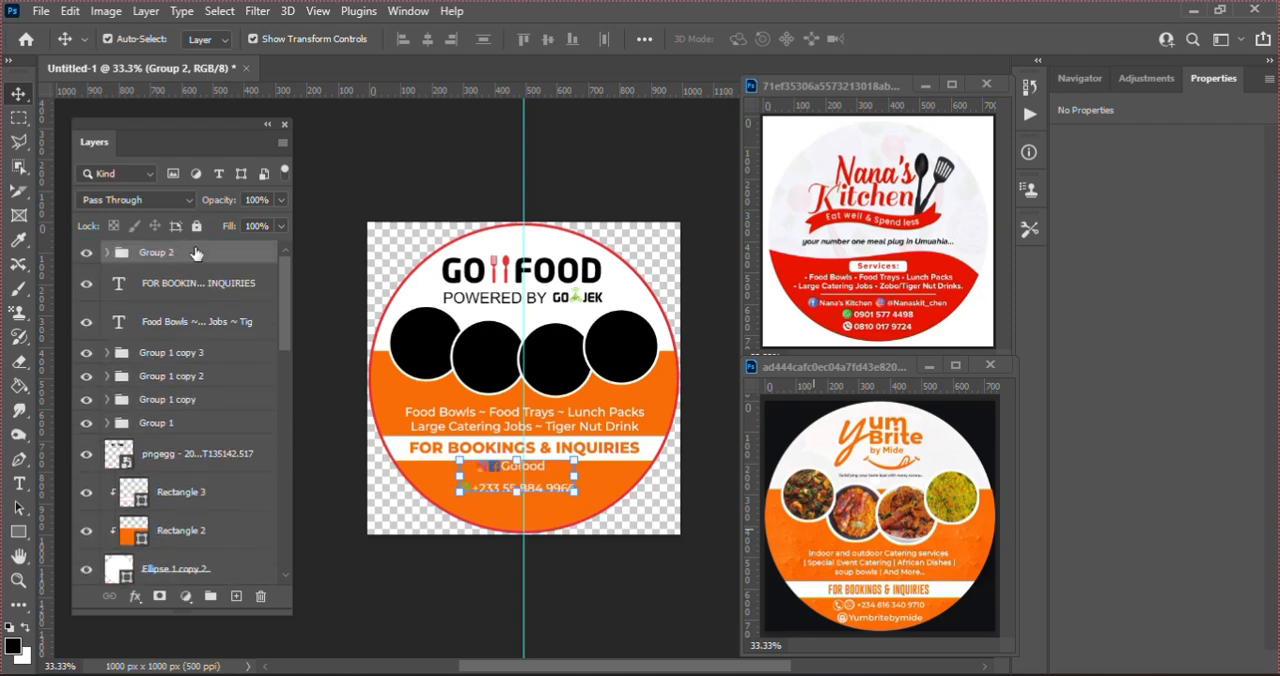
# Step: Nudge the copied contact group down and right into the orange area below the white band, centring the details near the guide, and deselect it
pyautogui.press('Down')
pyautogui.press('Down')
pyautogui.press('Down')
pyautogui.press('Down')
pyautogui.press('Down')
pyautogui.press('Down')
pyautogui.press('Down')
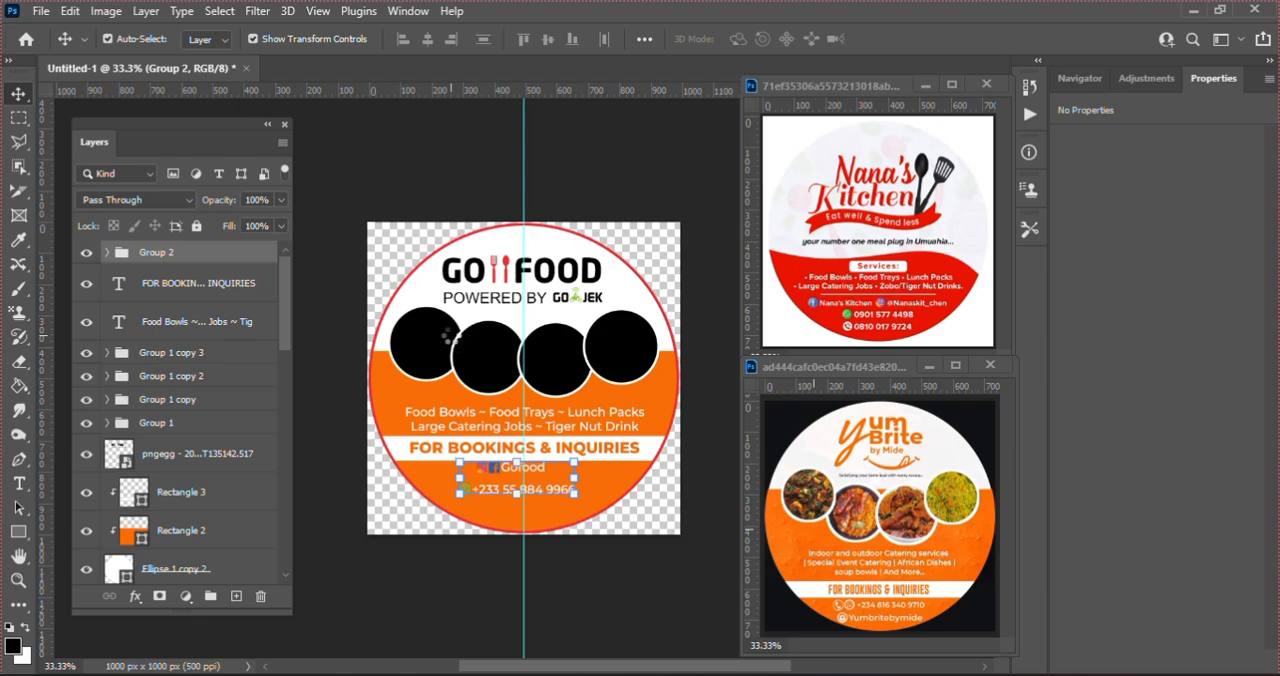
pyautogui.press('Down')
pyautogui.press('Down')
pyautogui.press('Down')
pyautogui.press('Down')
pyautogui.press('Down')
pyautogui.press('Down')
pyautogui.press('Down')
pyautogui.press('Down')
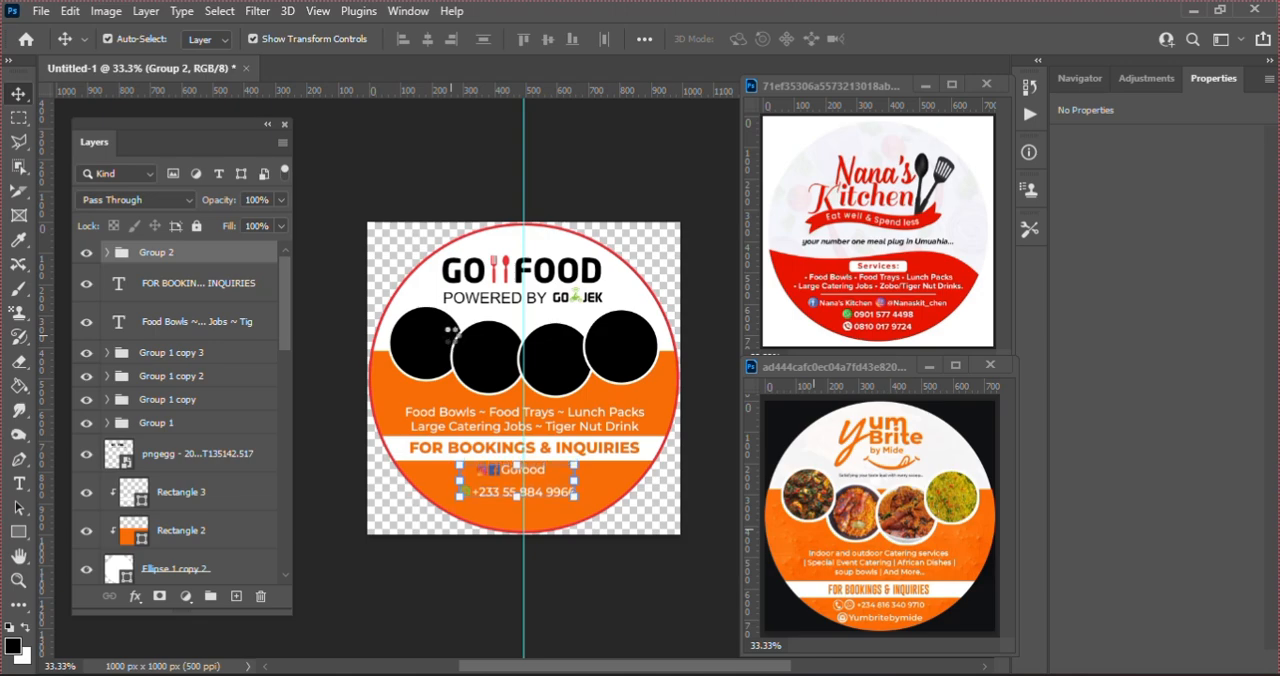
pyautogui.press('Right')
pyautogui.press('Right')
pyautogui.press('Right')
pyautogui.press('Right')
pyautogui.press('Right')
pyautogui.press('Right')
pyautogui.press('Right')
pyautogui.press('Right')
pyautogui.press('Right')
pyautogui.press('Right')
pyautogui.press('Right')
pyautogui.press('Right')
pyautogui.press('Right')
pyautogui.press('Right')
pyautogui.press('Right')
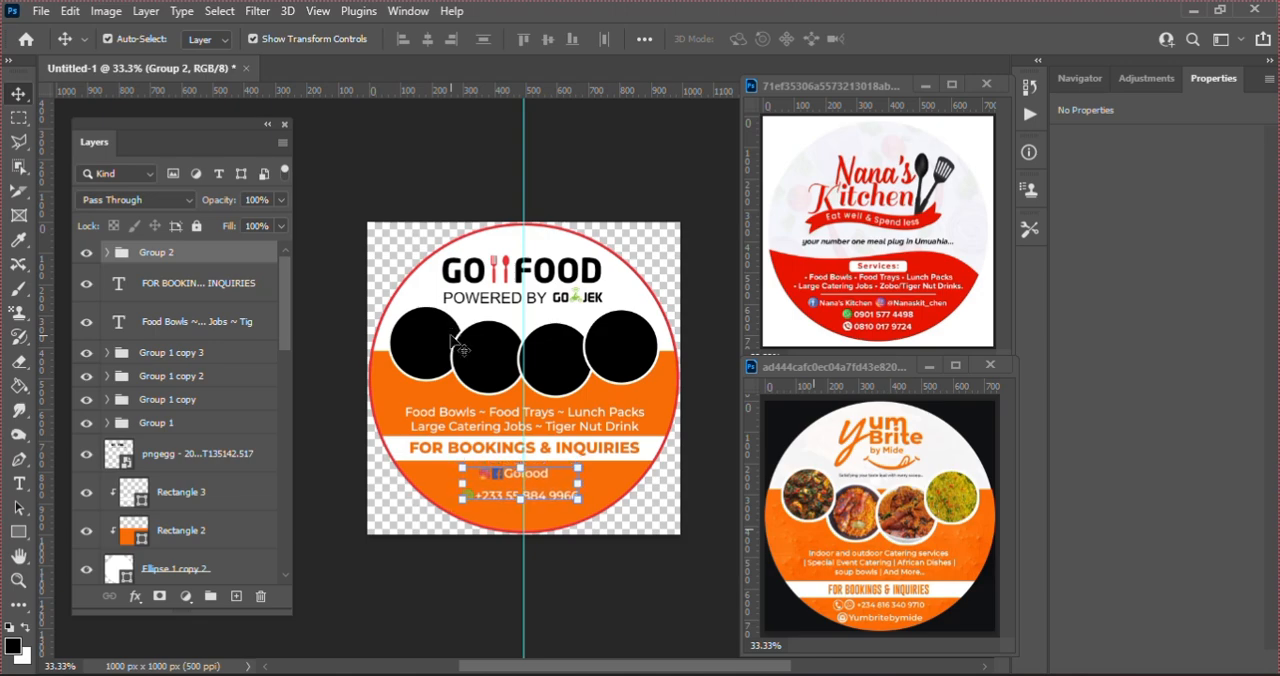
pyautogui.press('Down')
pyautogui.press('Down')
pyautogui.press('Down')
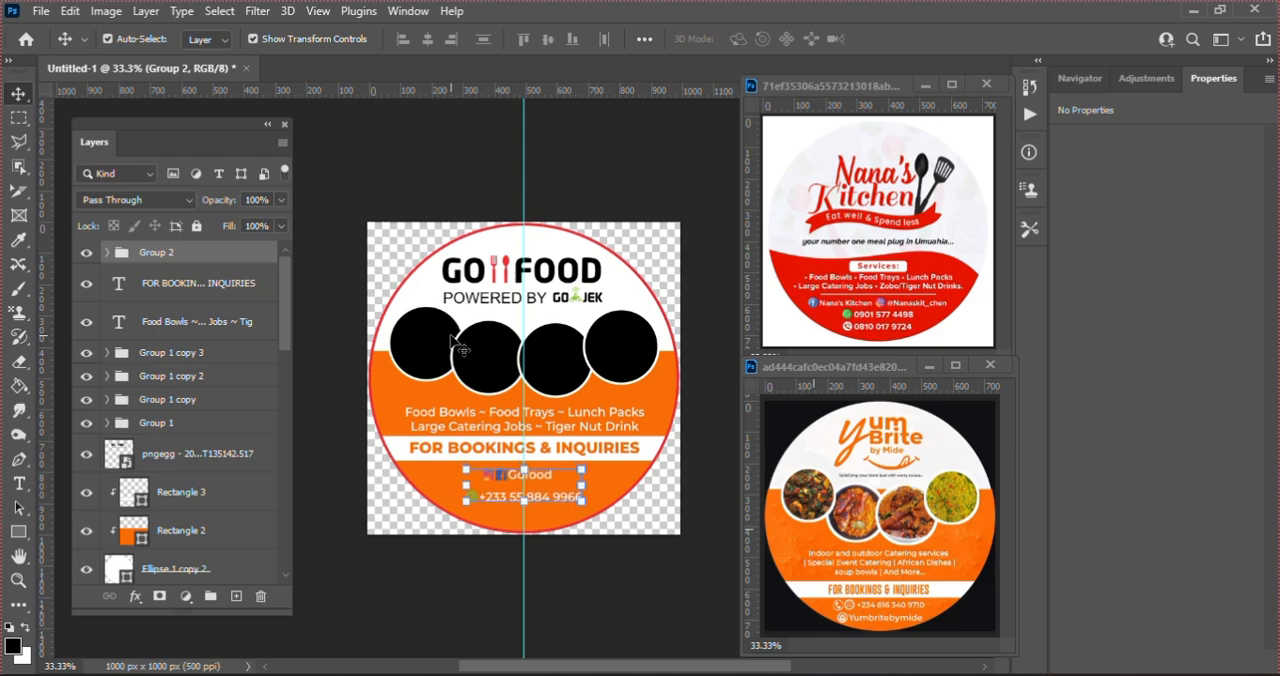
pyautogui.press('Right')
pyautogui.press('Right')
pyautogui.click(362, 170)
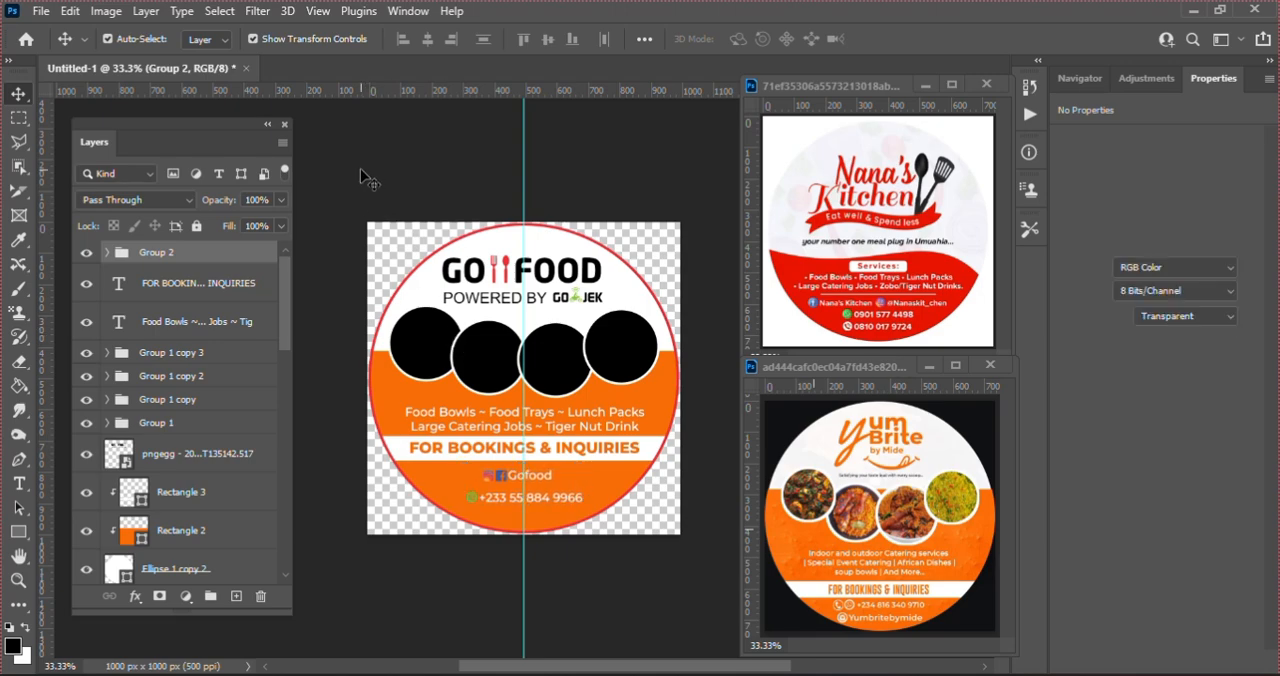
# Step: Place pngegg - 2025-03-27T135447.625.png from the Downloads folder above the leftmost black circle and clip it to that circle
pyautogui.click(440, 345)
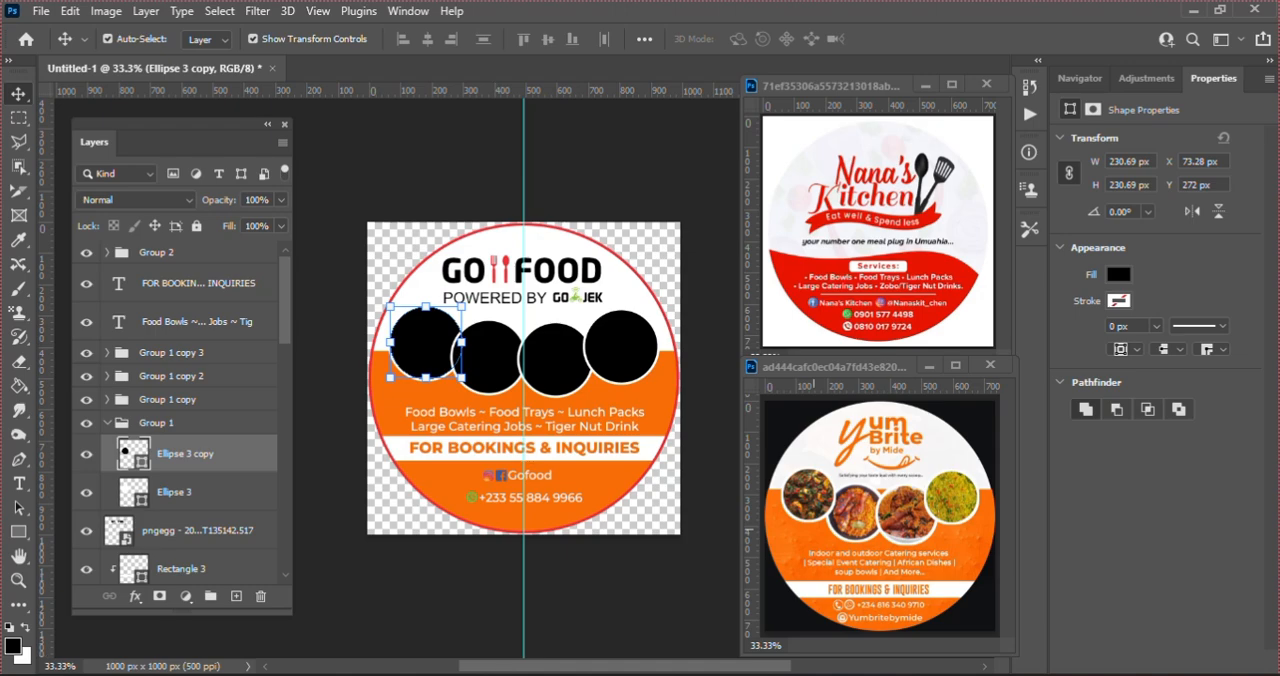
pyautogui.hotkey('alt', 'Tab')
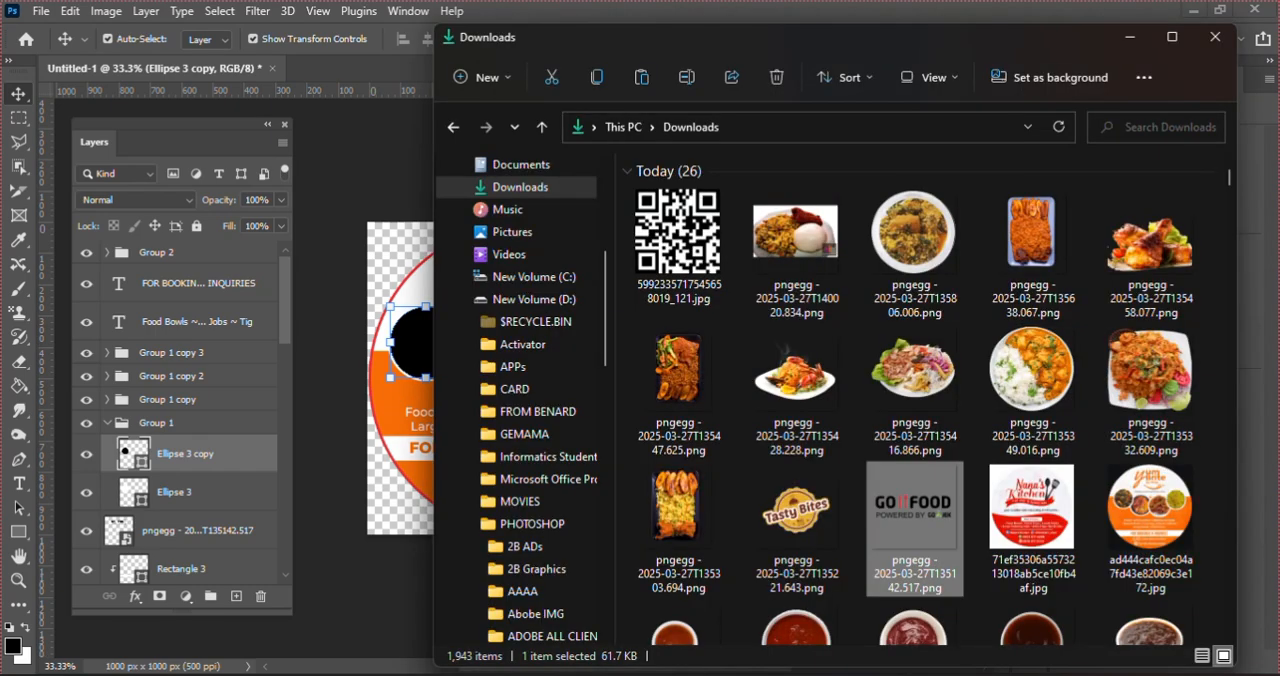
pyautogui.click(674, 379)
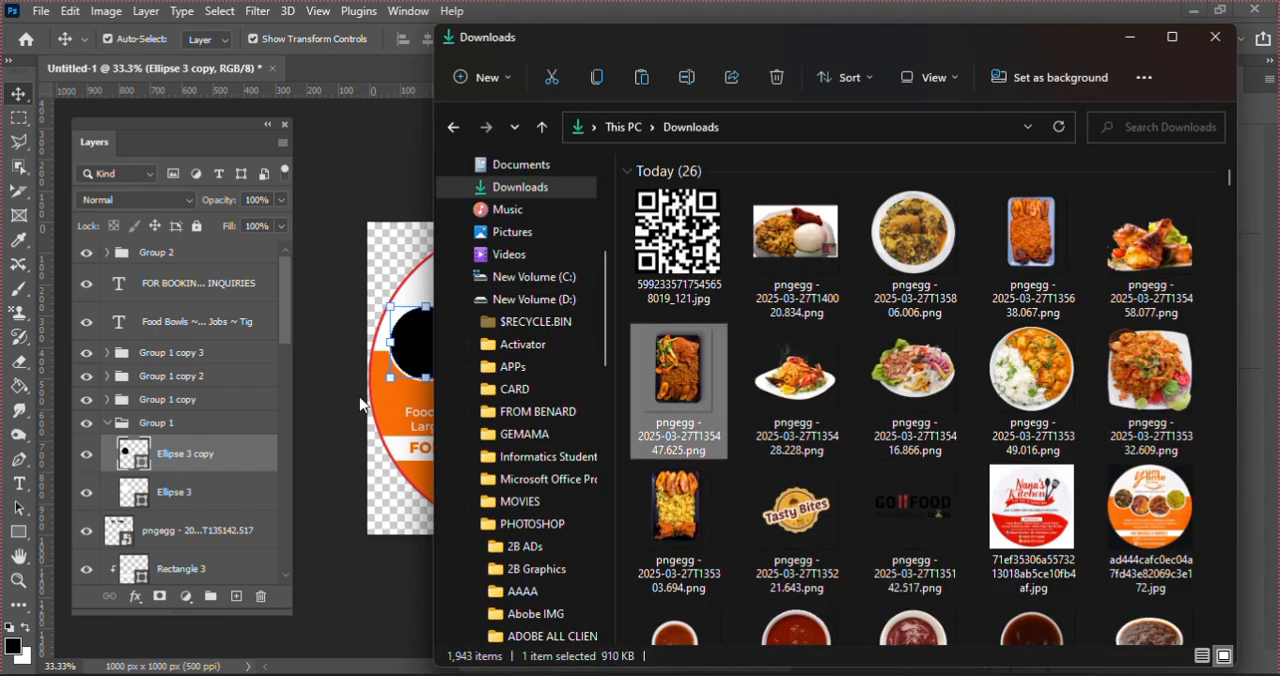
pyautogui.moveTo(360, 404); pyautogui.dragTo(400, 357)
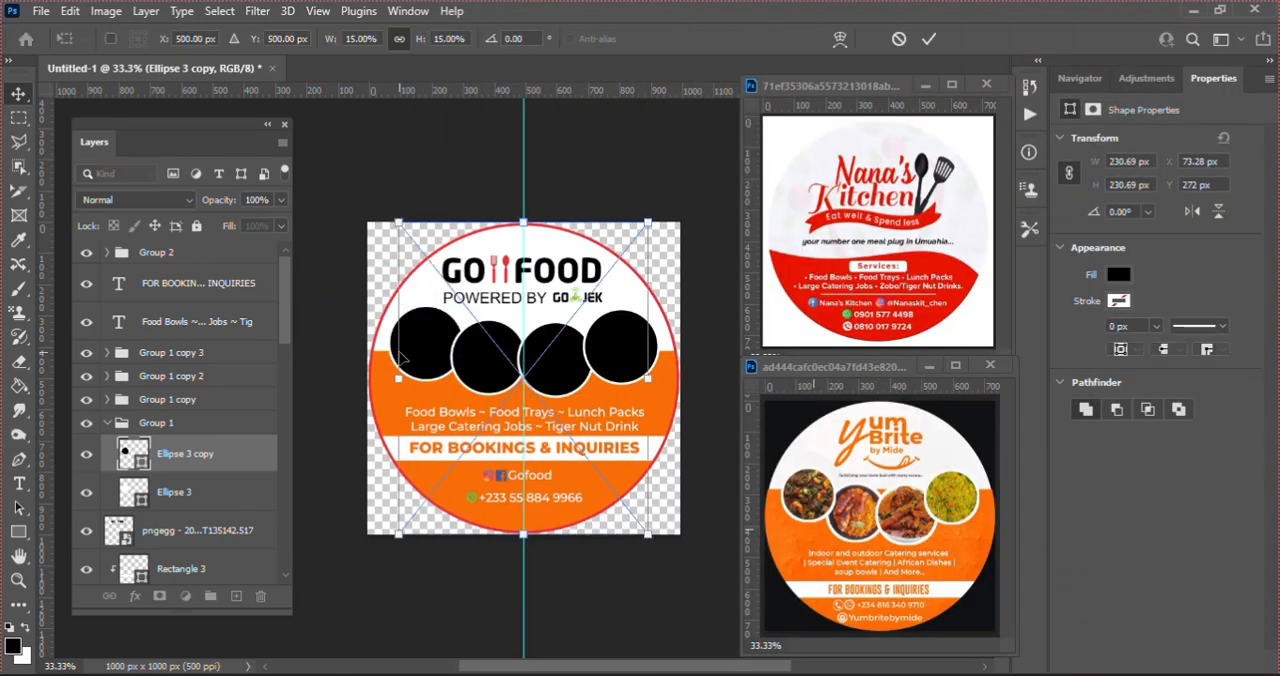
pyautogui.press('Return')
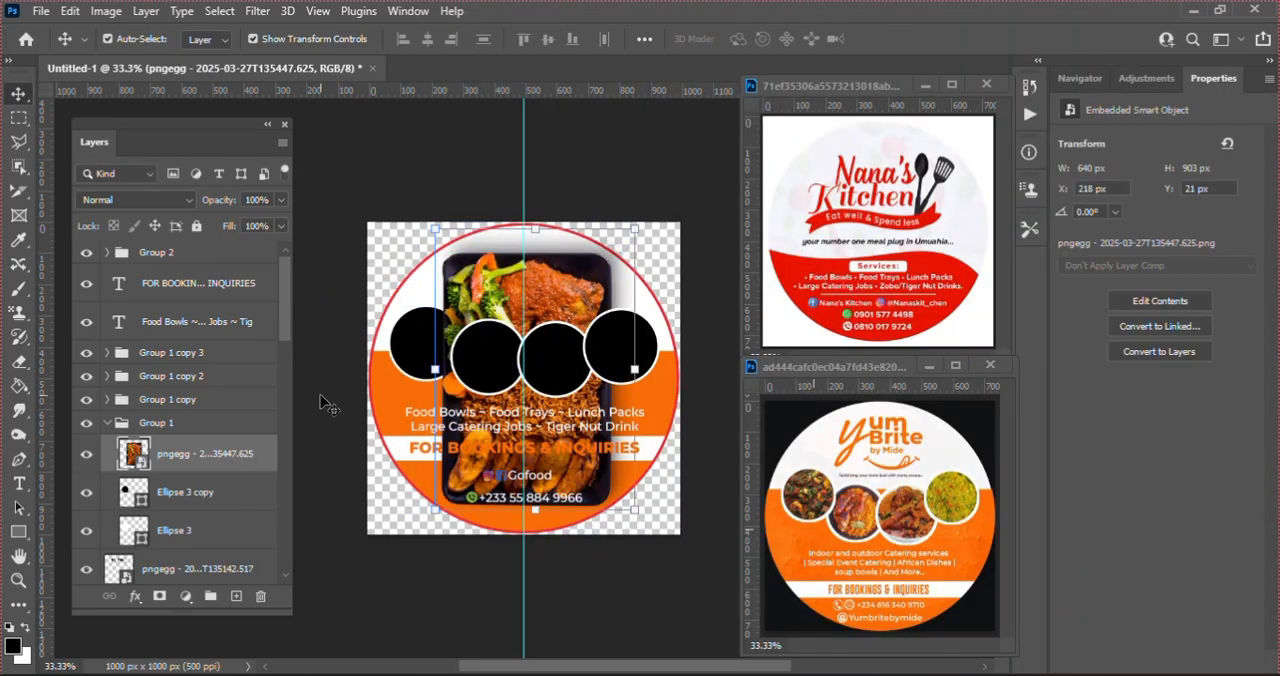
pyautogui.rightClick(175, 454)
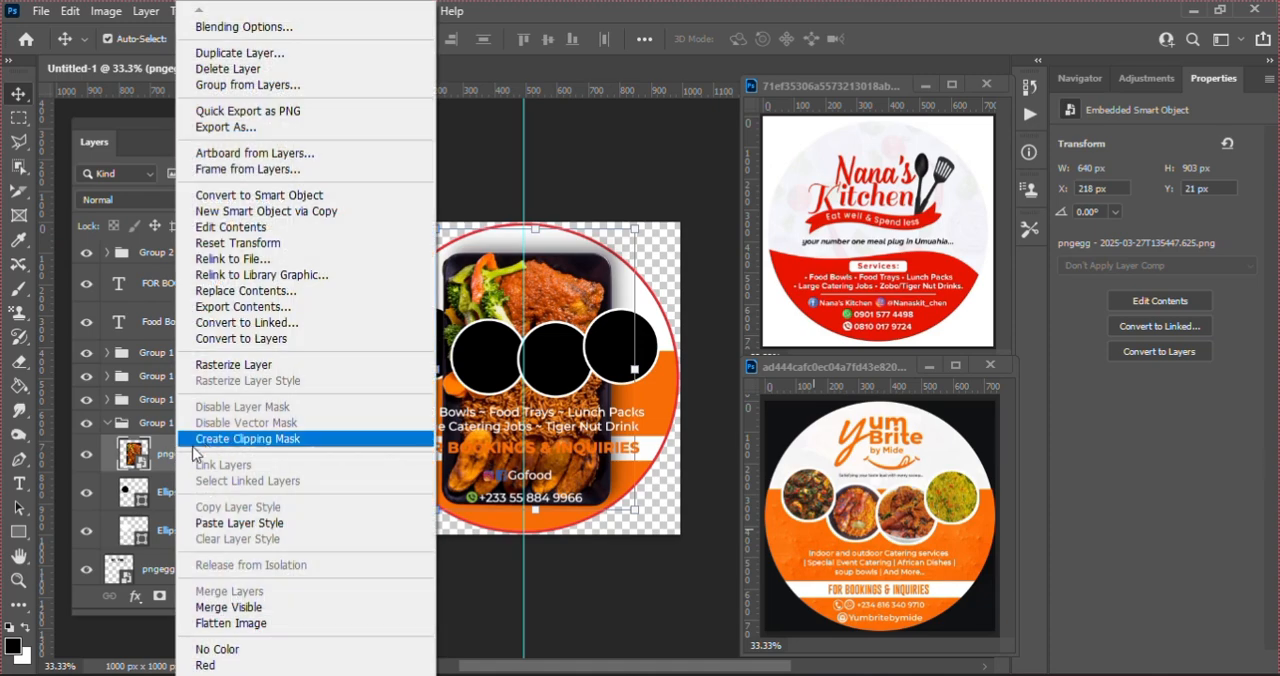
pyautogui.click(286, 440)
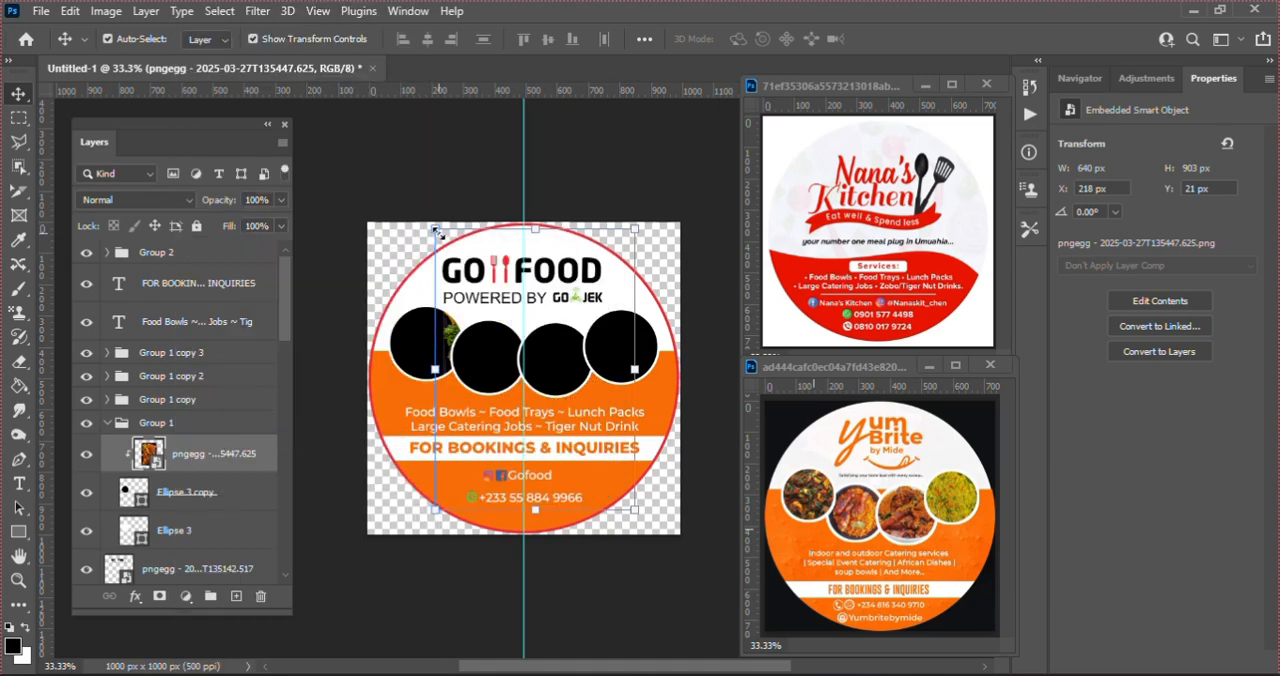
# Step: Scale the clipped food-tray photo down to about 356 × 501 px and position it so the food fills the leftmost circle
pyautogui.hotkey('ctrl', 't')
pyautogui.moveTo(592, 400); pyautogui.dragTo(514, 405)
pyautogui.moveTo(576, 542); pyautogui.dragTo(521, 468)
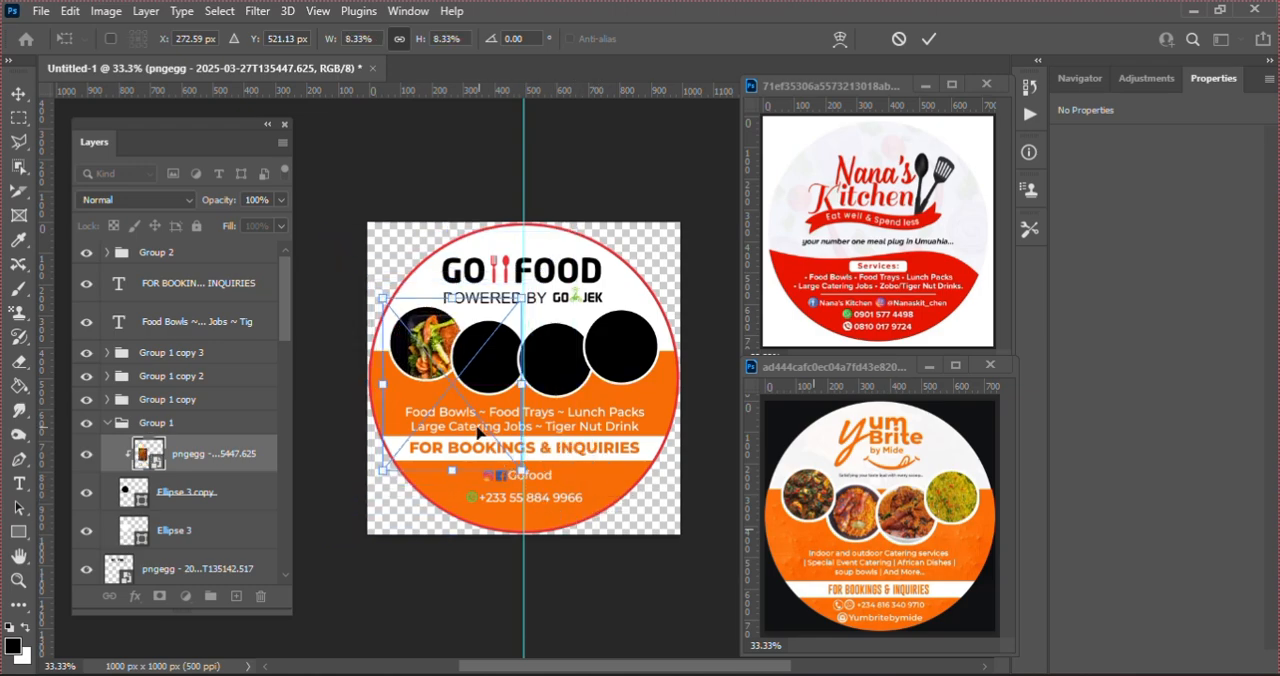
pyautogui.moveTo(471, 400); pyautogui.dragTo(450, 382)
pyautogui.press('Return')
# Step: Place the rice-and-curry image pngegg - 2025-03-27T135349.016.png above the third circle and clip it to that circle
pyautogui.click(550, 360)
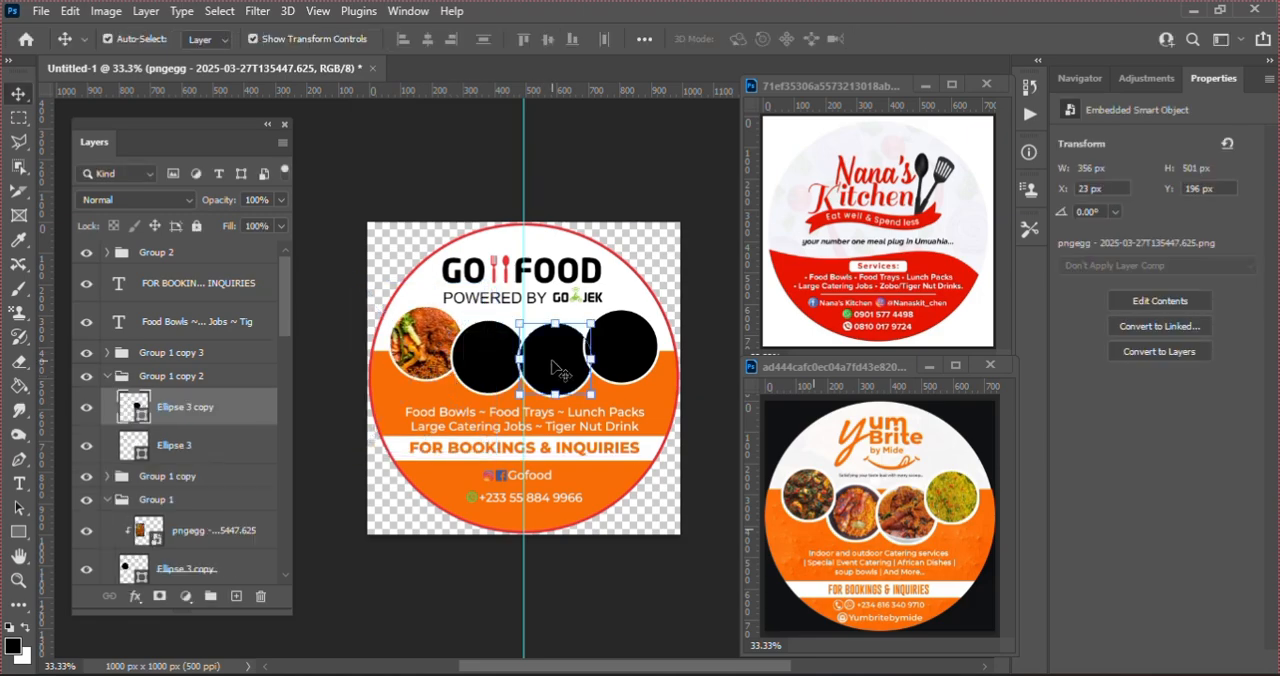
pyautogui.hotkey('alt', 'Tab')
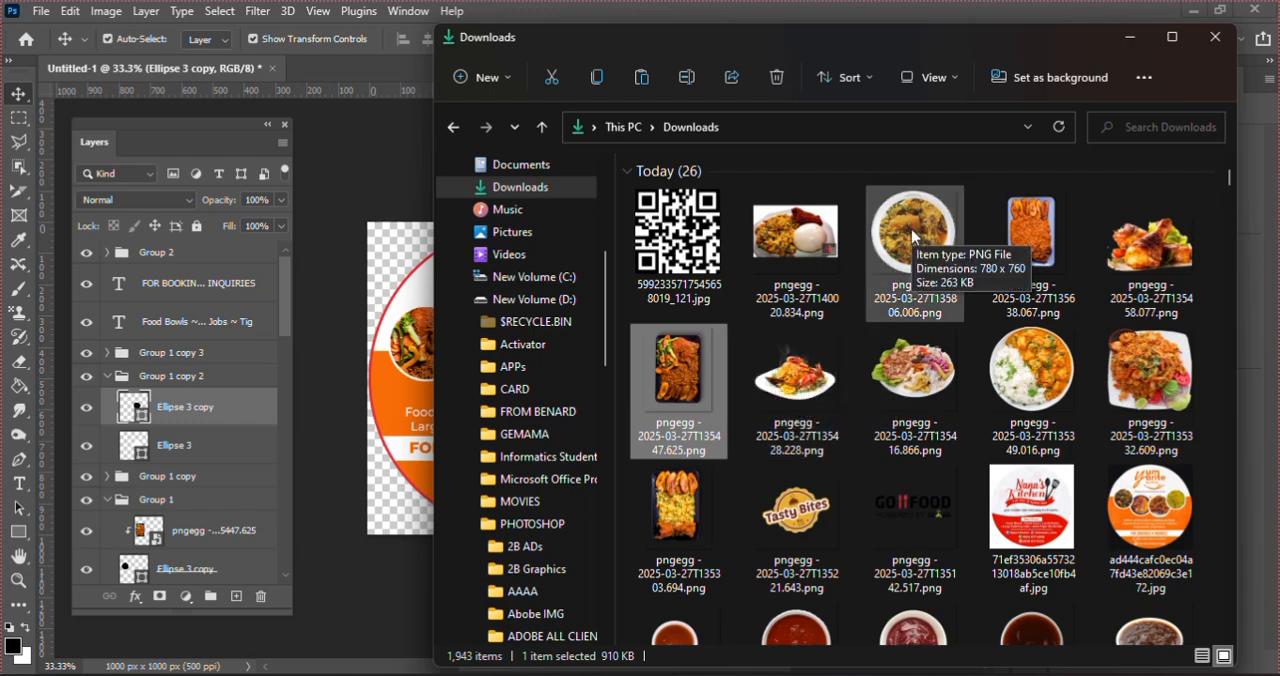
pyautogui.click(1015, 374)
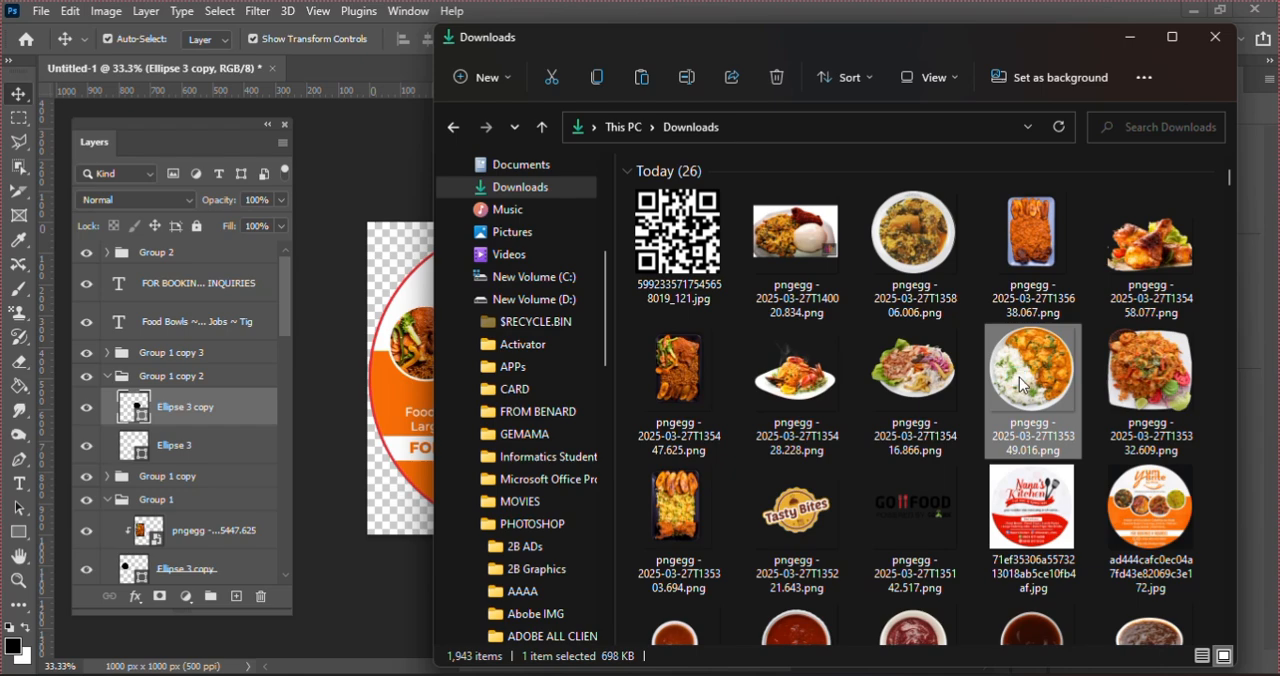
pyautogui.moveTo(1015, 376); pyautogui.dragTo(418, 375)
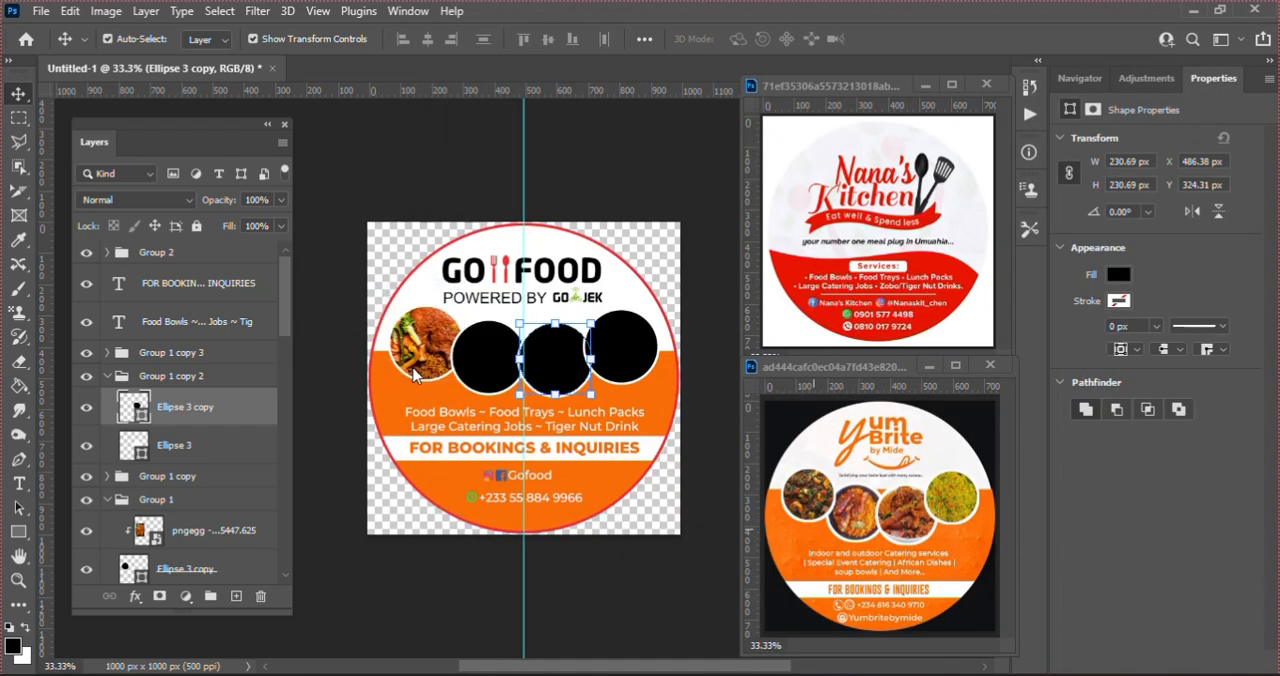
pyautogui.press('Return')
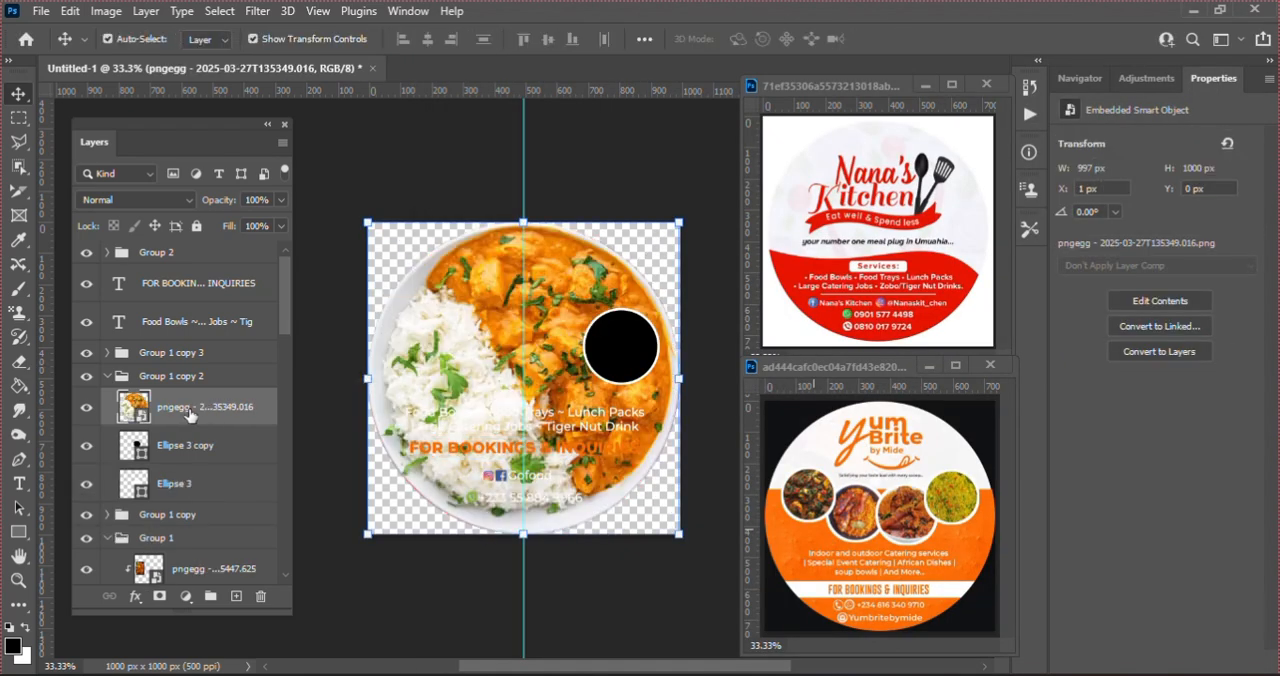
pyautogui.rightClick(186, 414)
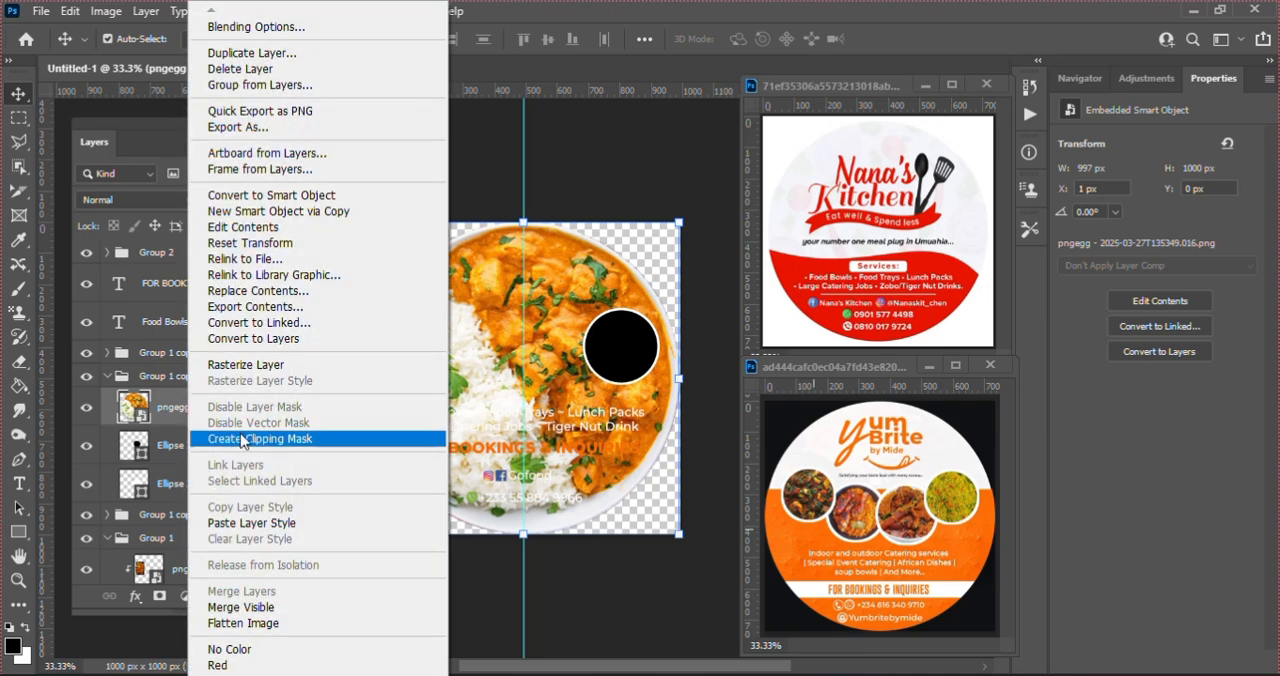
pyautogui.click(240, 439)
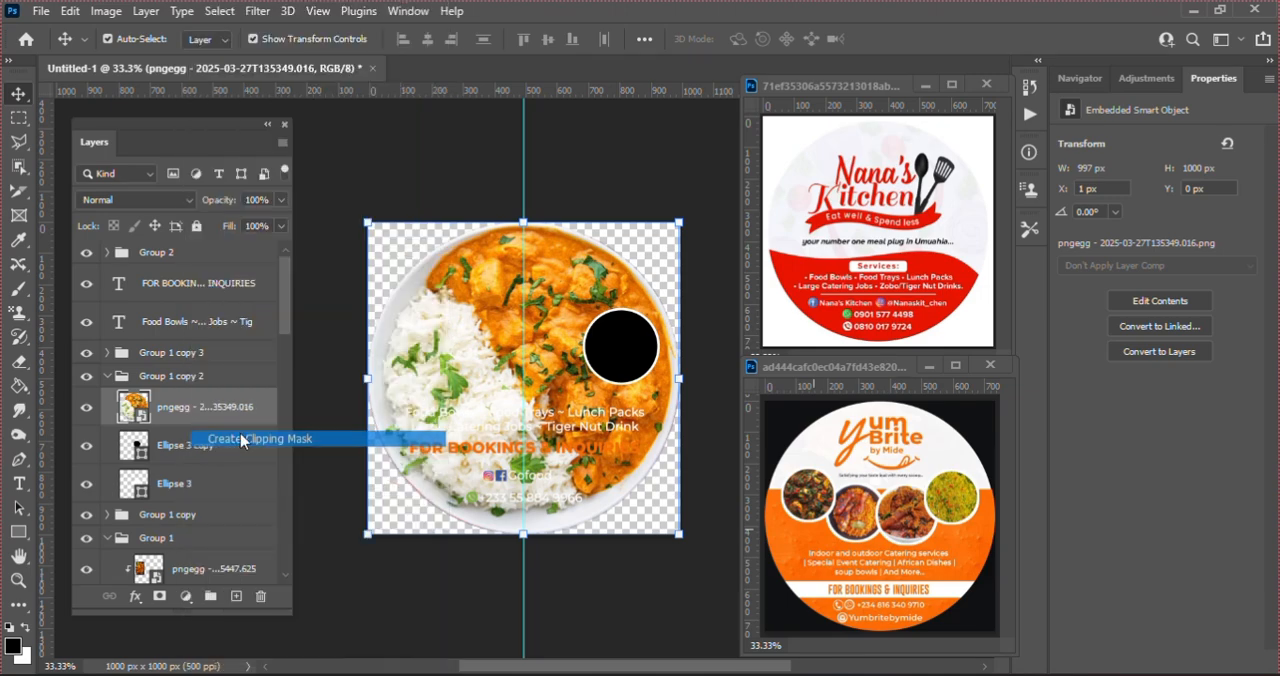
# Step: Scale the rice-and-curry photo down to about 265 × 266 px and fit it over the third circle
pyautogui.click(681, 531)
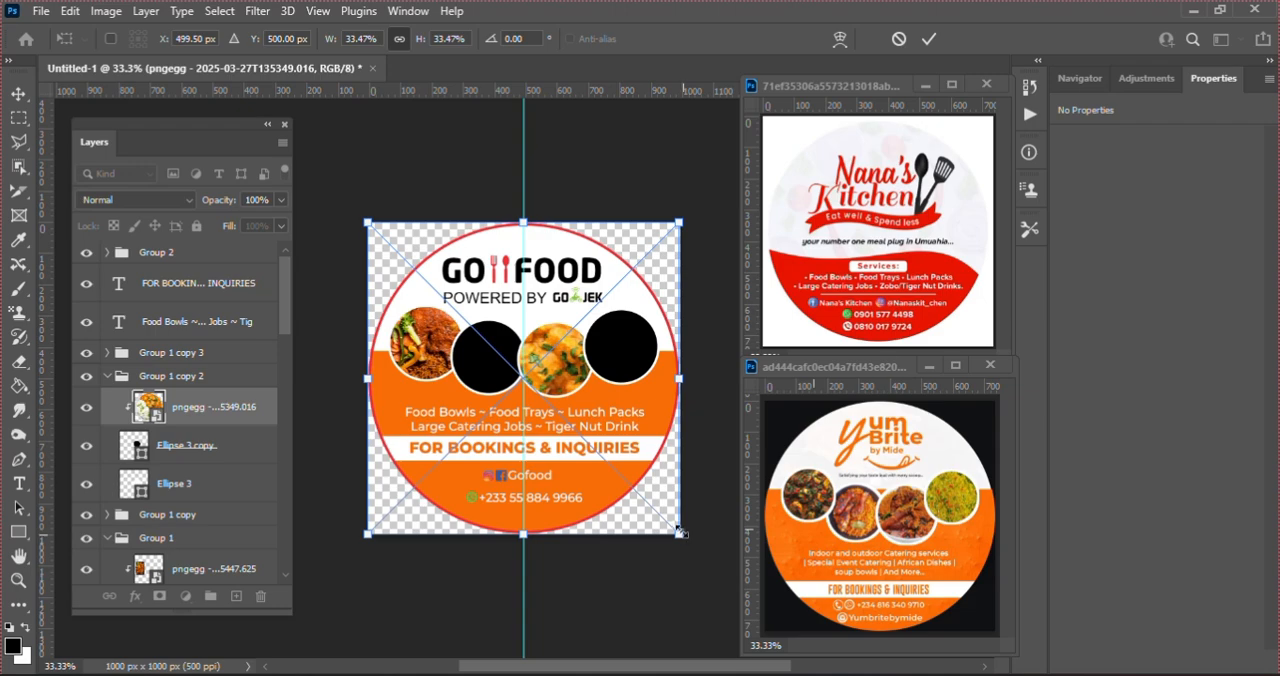
pyautogui.moveTo(681, 531); pyautogui.dragTo(584, 374)
pyautogui.moveTo(608, 413); pyautogui.dragTo(600, 406)
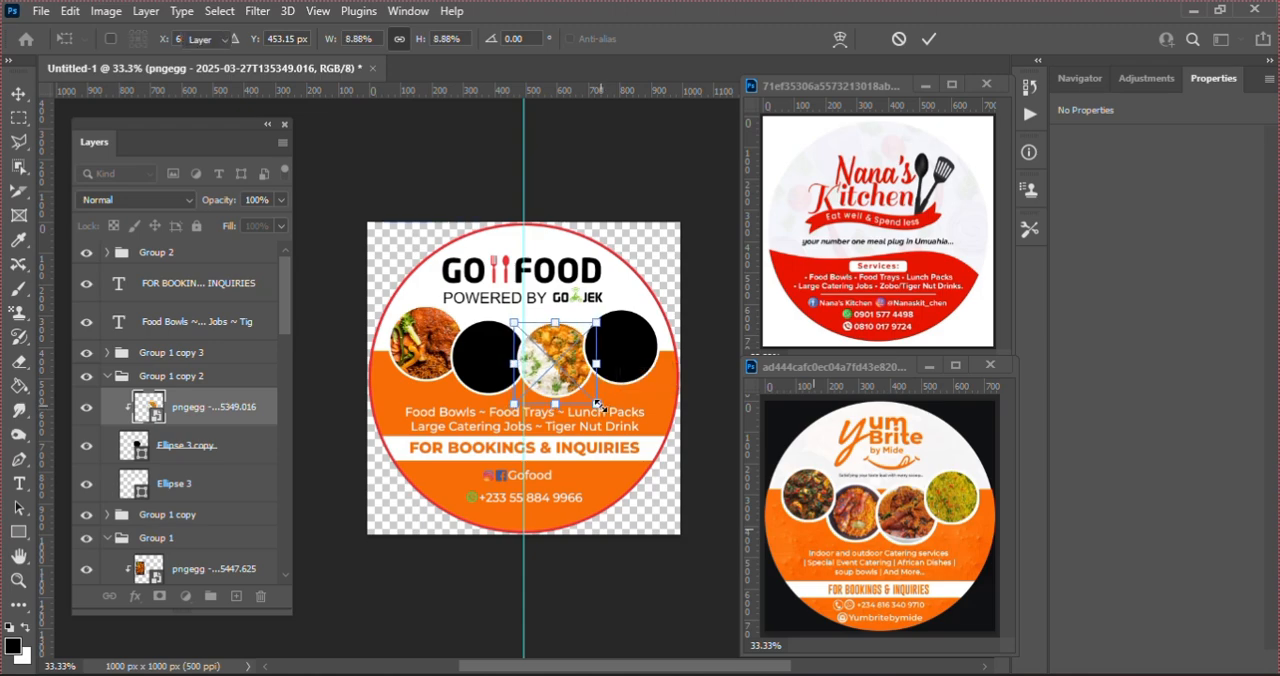
pyautogui.press('Return')
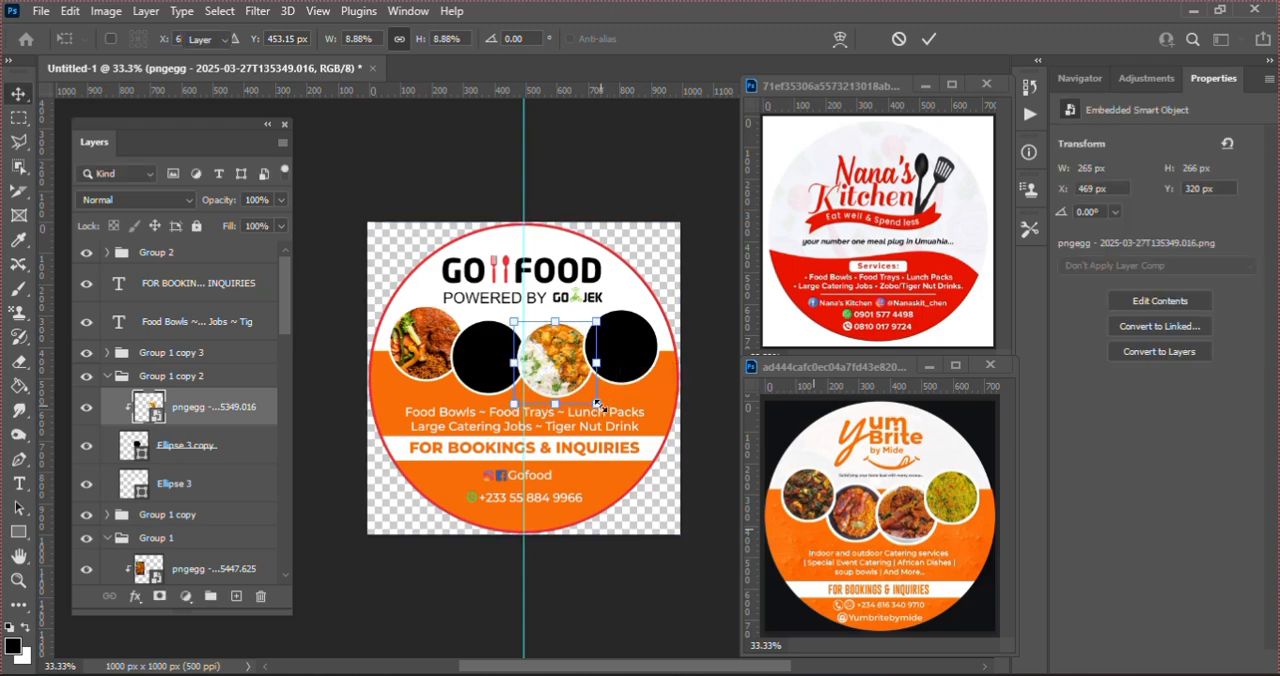
# Step: Place the plated-stew image pngegg - 2025-03-27T135806.006.png above the second circle and clip it to that circle
pyautogui.click(474, 380)
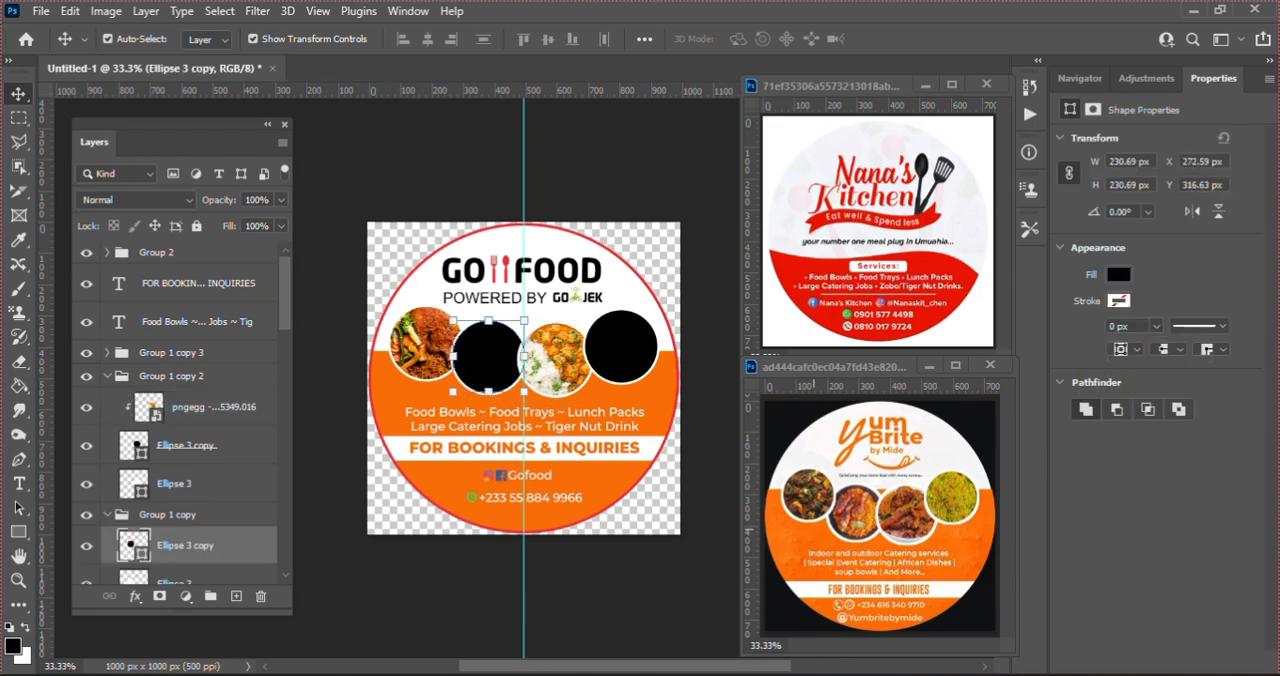
pyautogui.hotkey('alt', 'Tab')
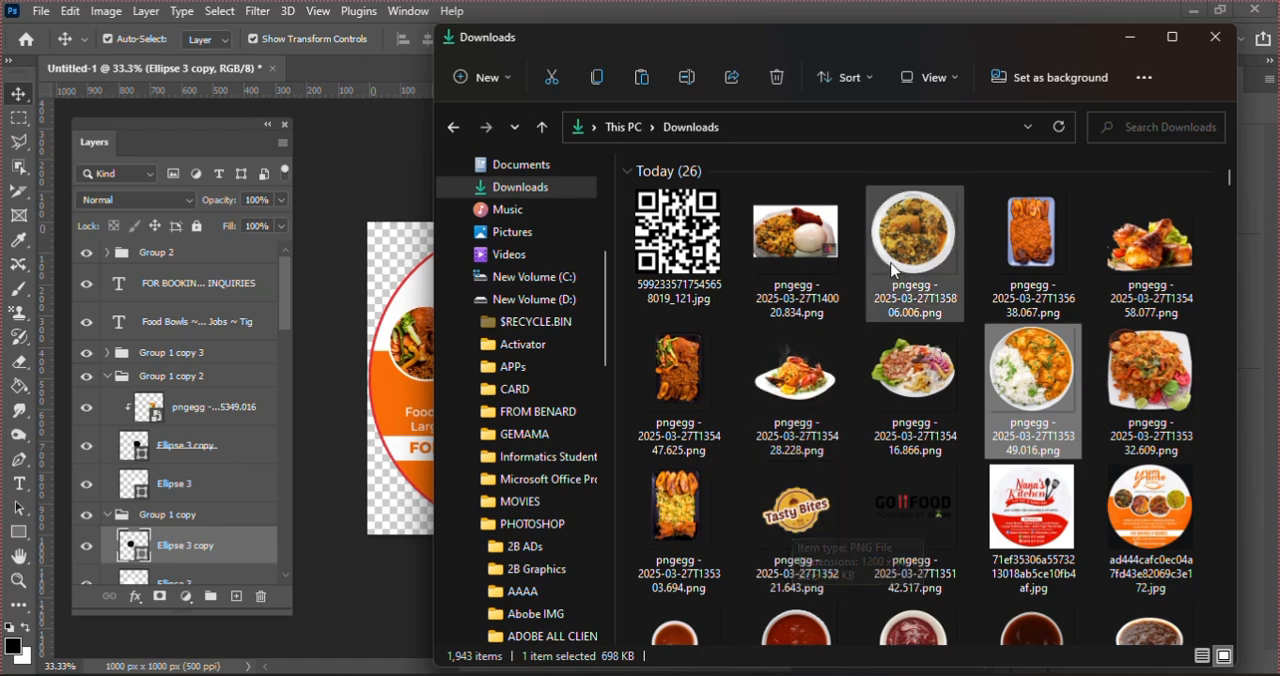
pyautogui.click(927, 230)
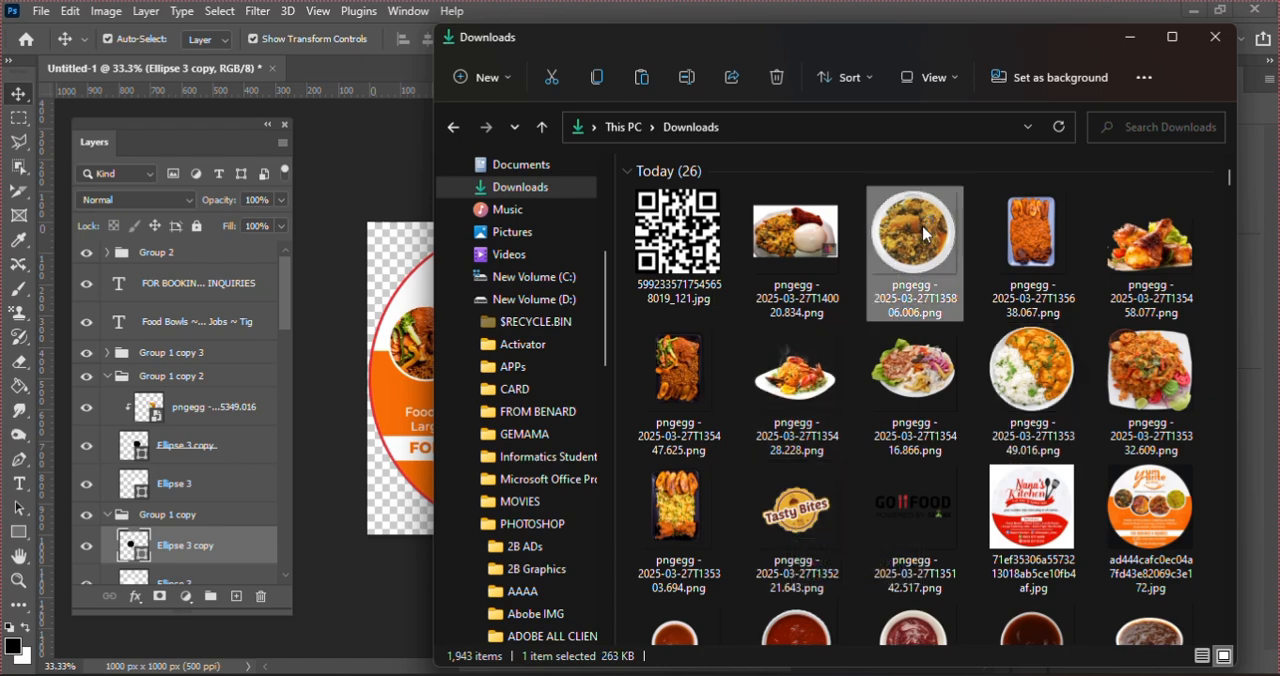
pyautogui.moveTo(923, 233); pyautogui.dragTo(412, 368)
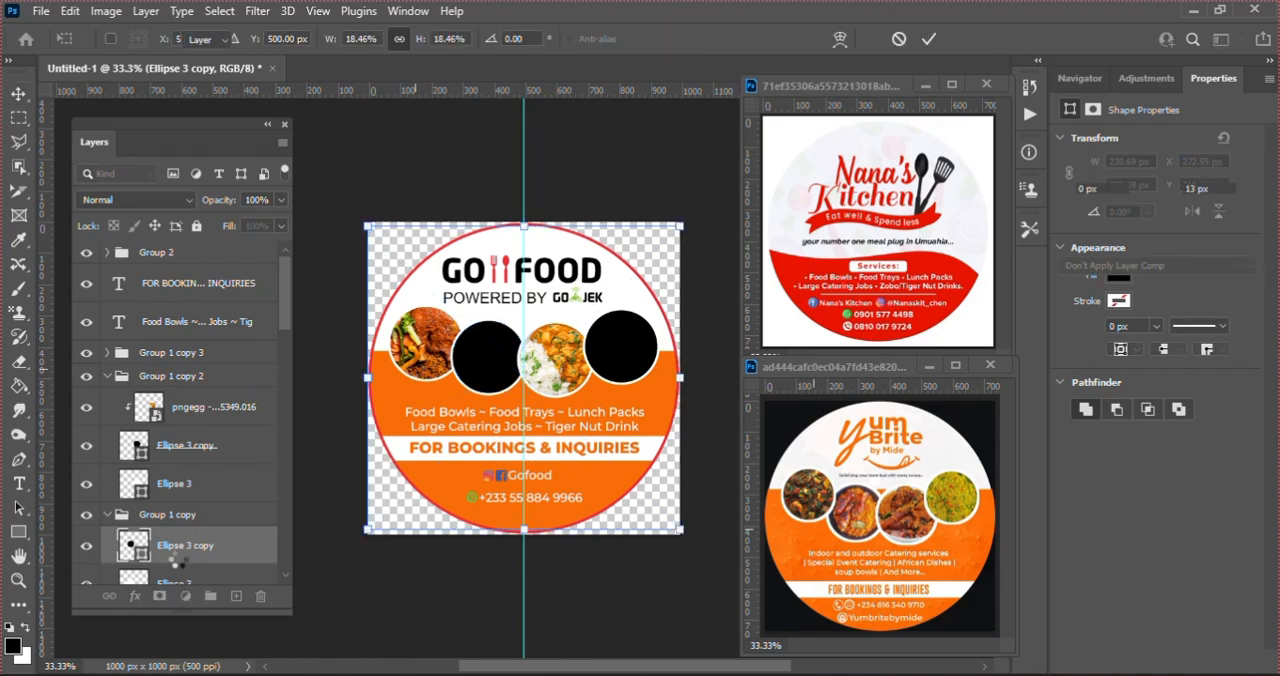
pyautogui.press('Return')
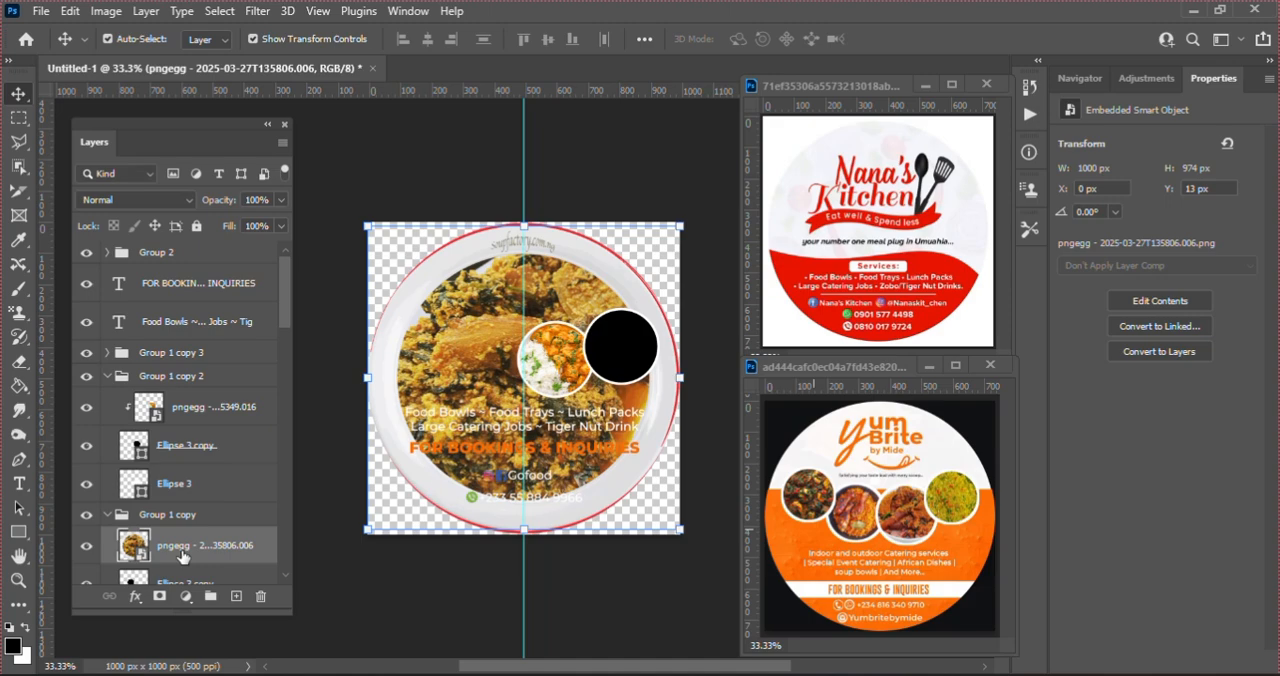
pyautogui.rightClick(182, 556)
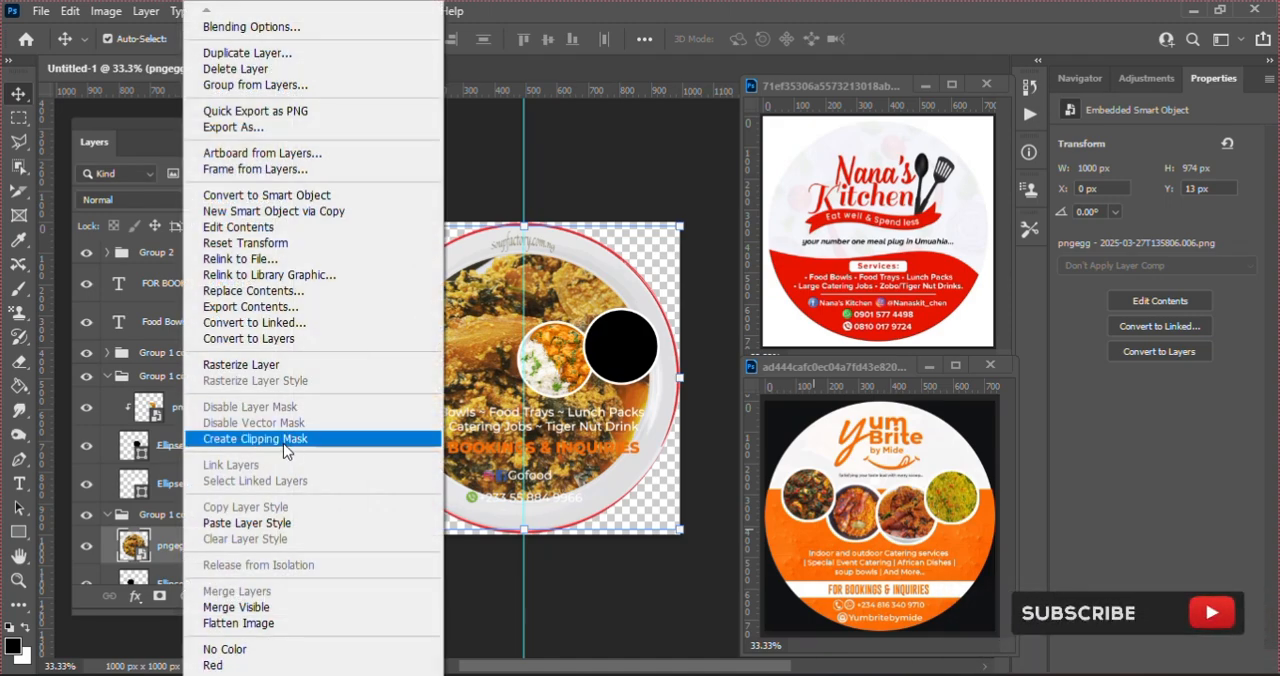
pyautogui.click(286, 520)
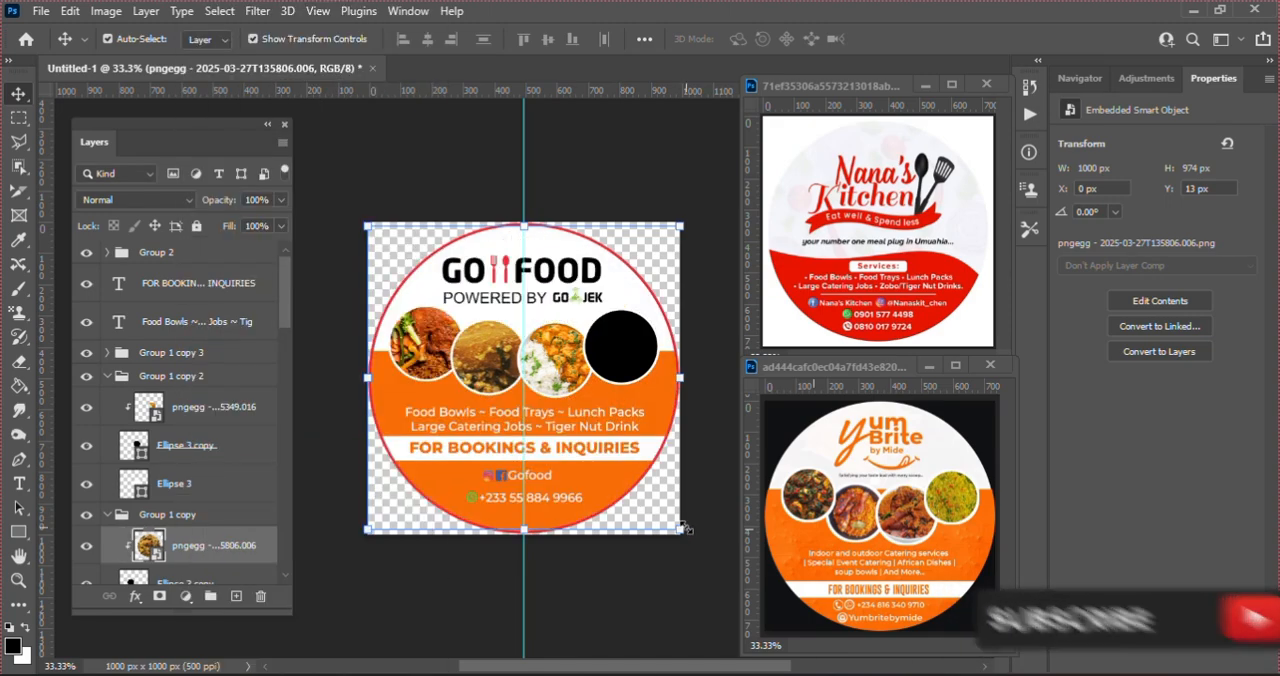
# Step: Scale the plated-stew photo down to about 333 × 323 px and centre it over the second circle
pyautogui.hotkey('ctrl', 't')
pyautogui.moveTo(684, 527); pyautogui.dragTo(585, 449)
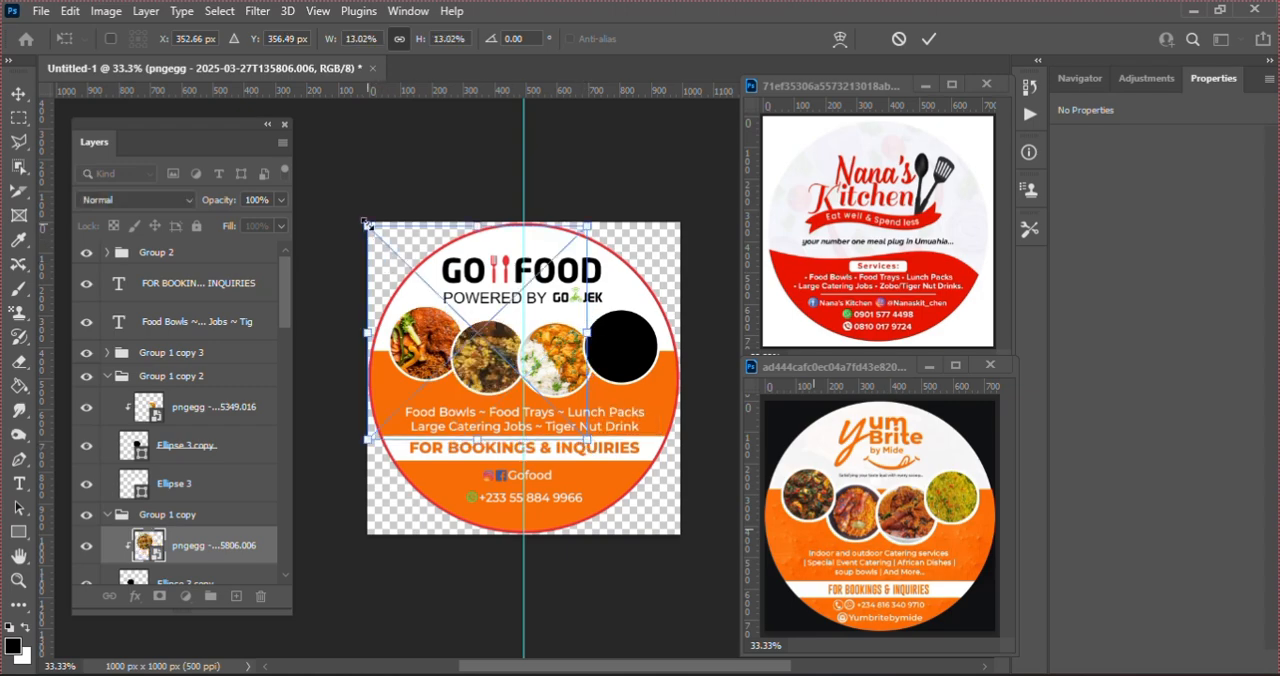
pyautogui.moveTo(366, 223); pyautogui.dragTo(447, 305)
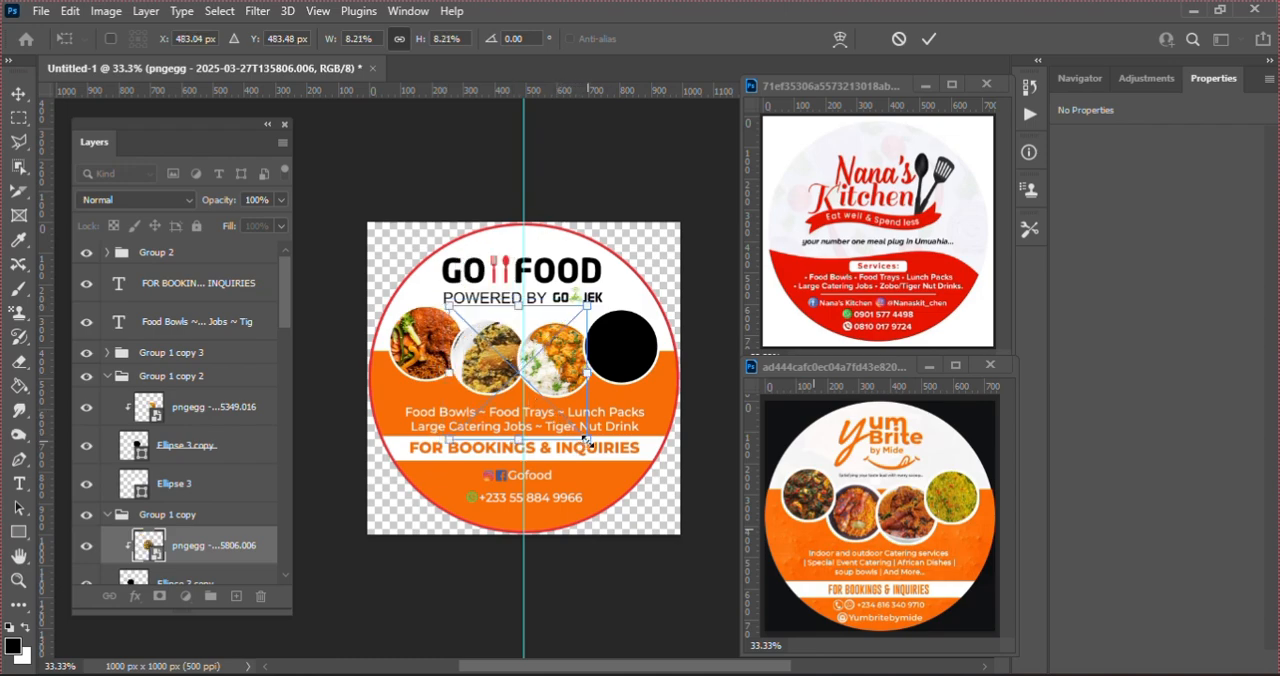
pyautogui.moveTo(576, 433); pyautogui.dragTo(547, 411)
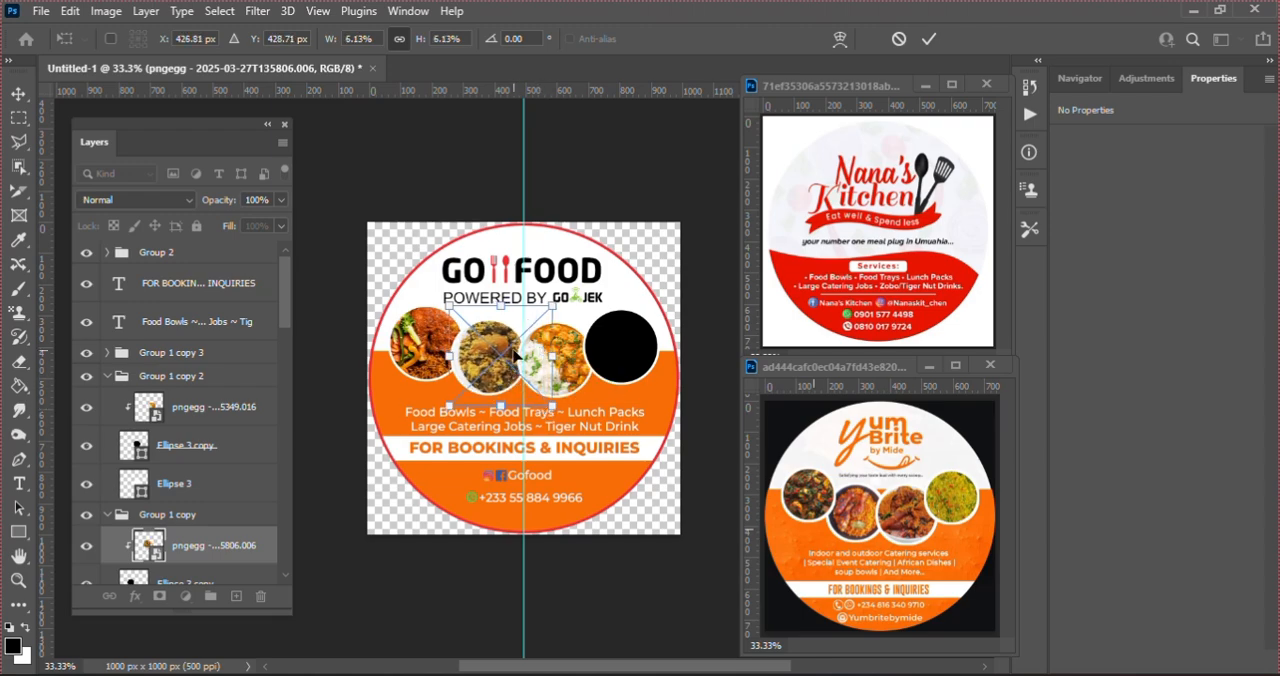
pyautogui.moveTo(515, 356); pyautogui.dragTo(502, 362)
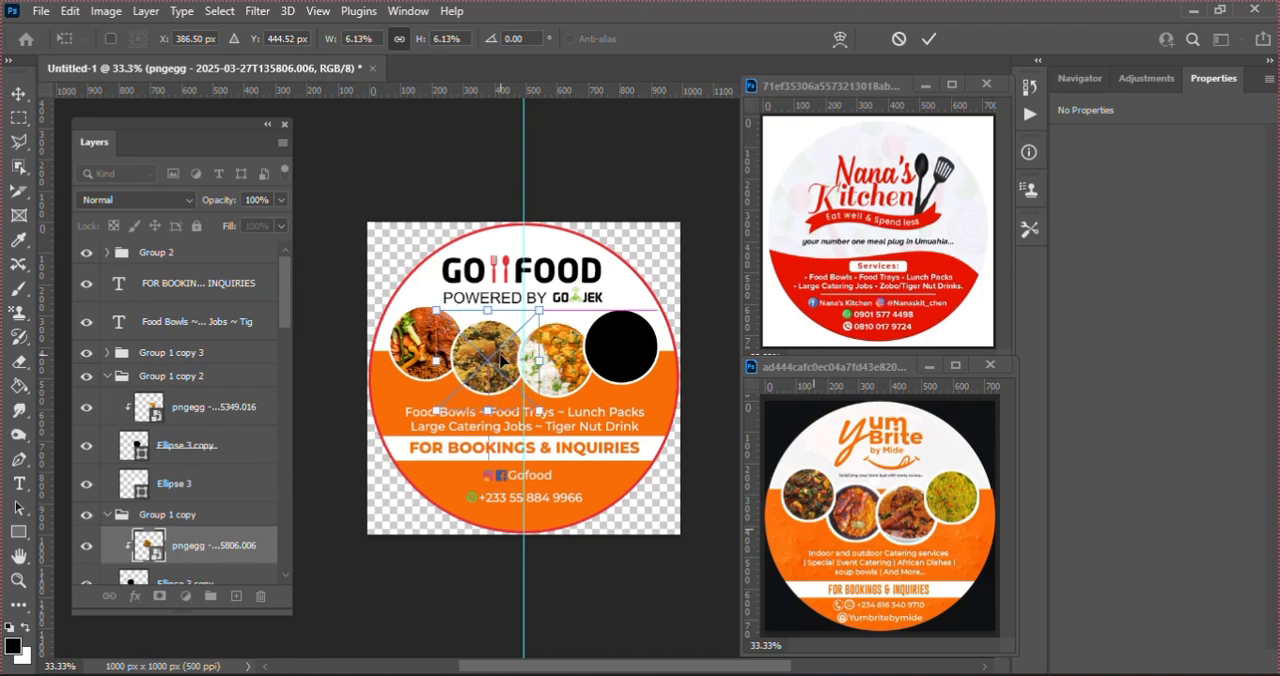
pyautogui.press('Return')
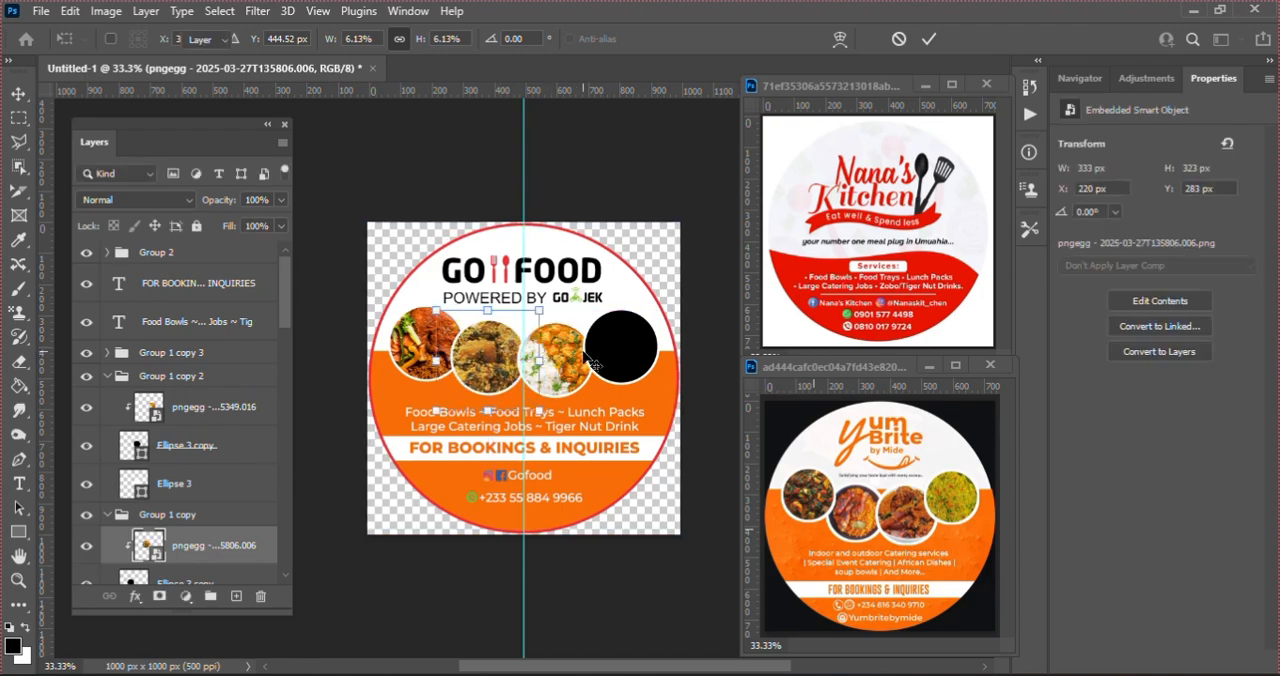
# Step: Place the rice-and-egg image pngegg - 2025-03-27T140020.834.png above the fourth circle and clip it to that circle
pyautogui.click(632, 354)
pyautogui.click(597, 673)
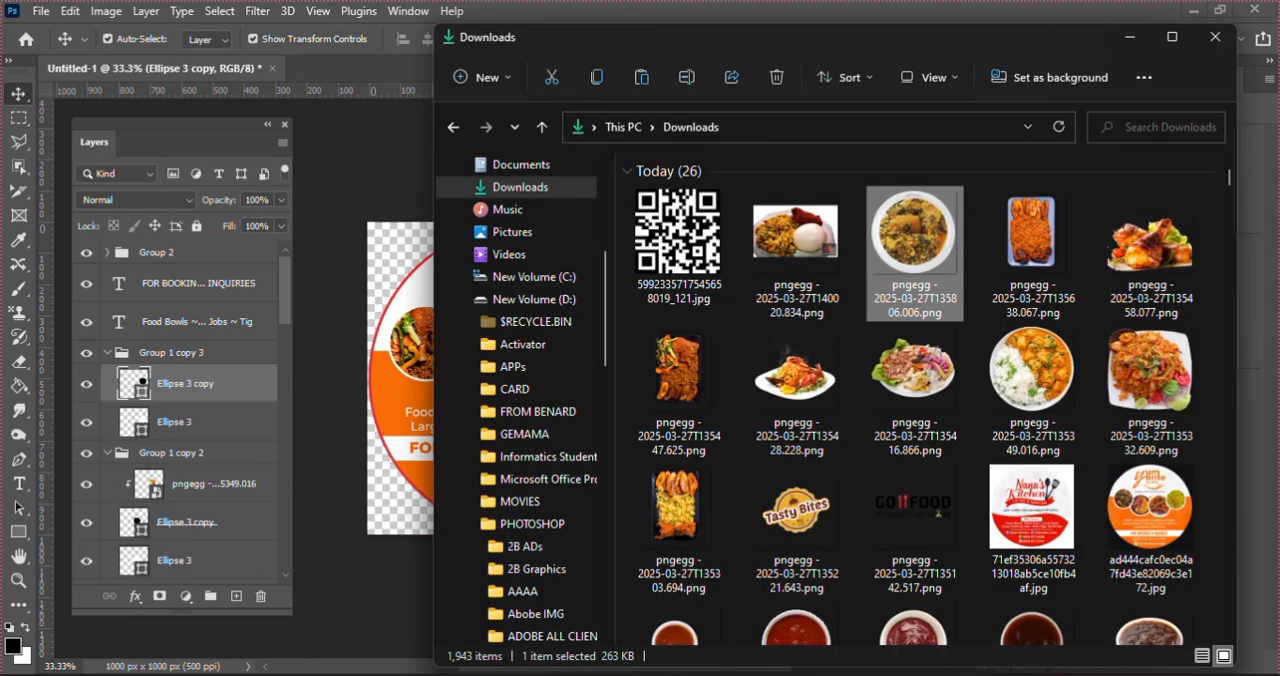
pyautogui.click(669, 507)
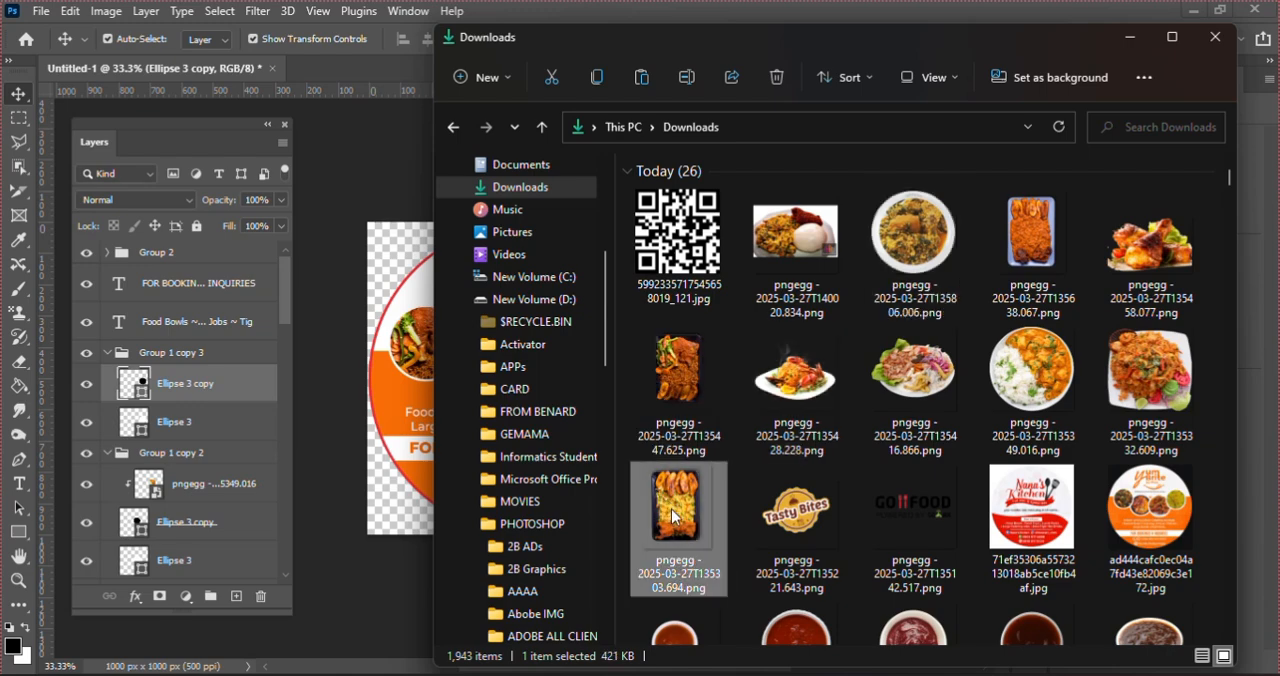
pyautogui.moveTo(671, 509); pyautogui.dragTo(689, 555)
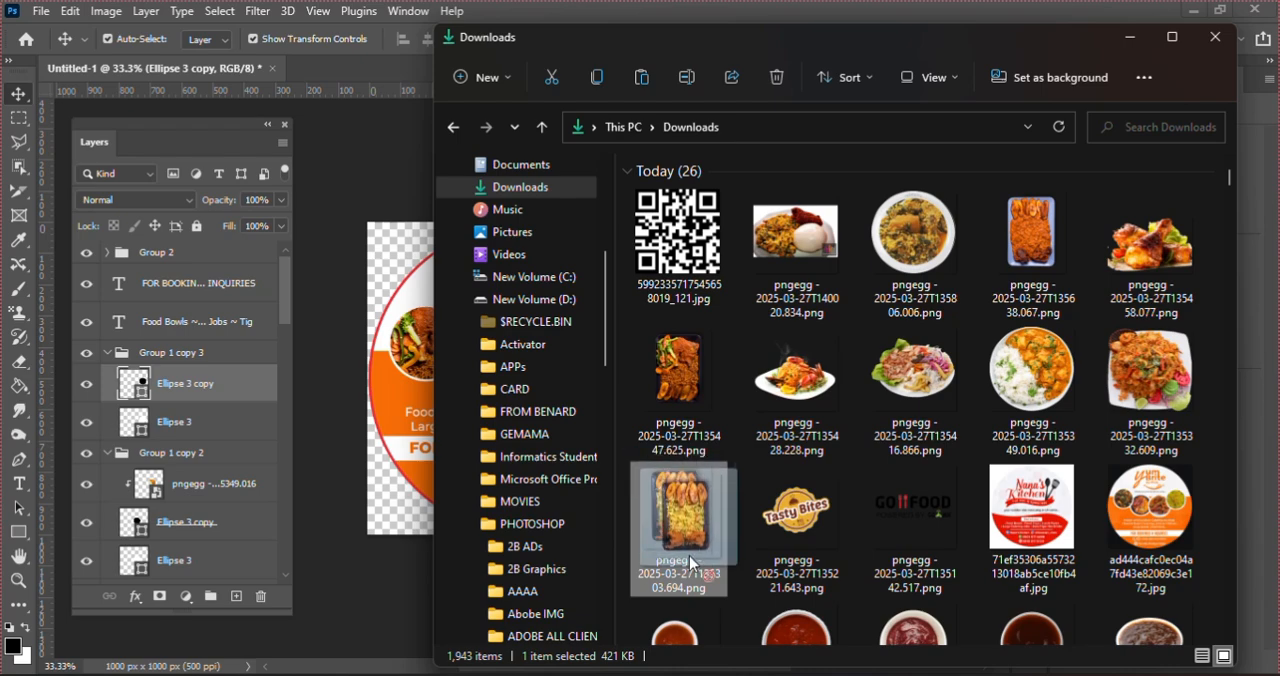
pyautogui.click(813, 245)
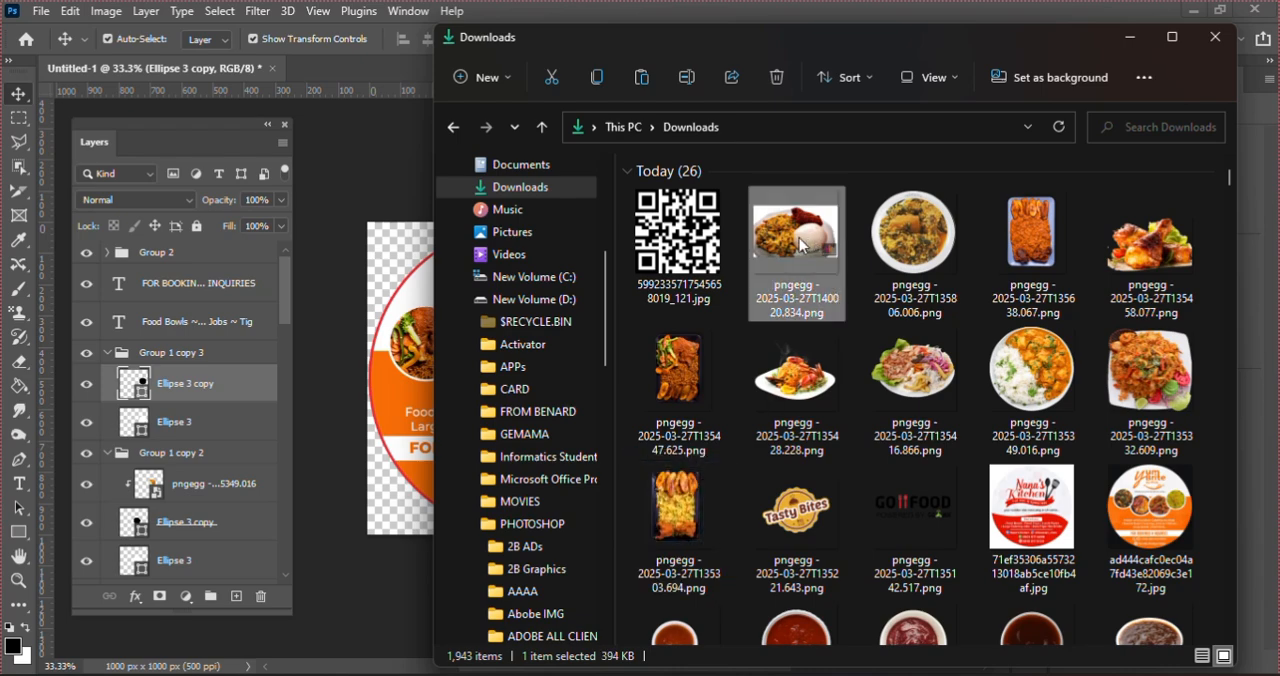
pyautogui.moveTo(805, 245); pyautogui.dragTo(381, 405)
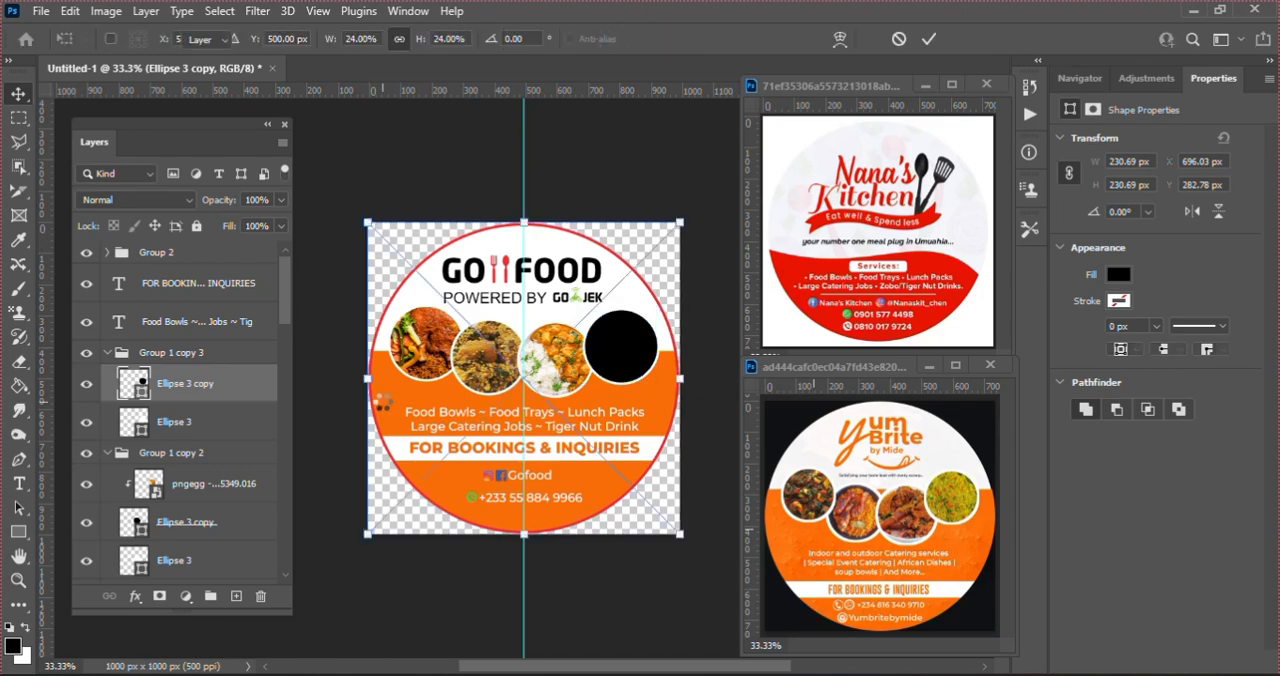
pyautogui.press('Return')
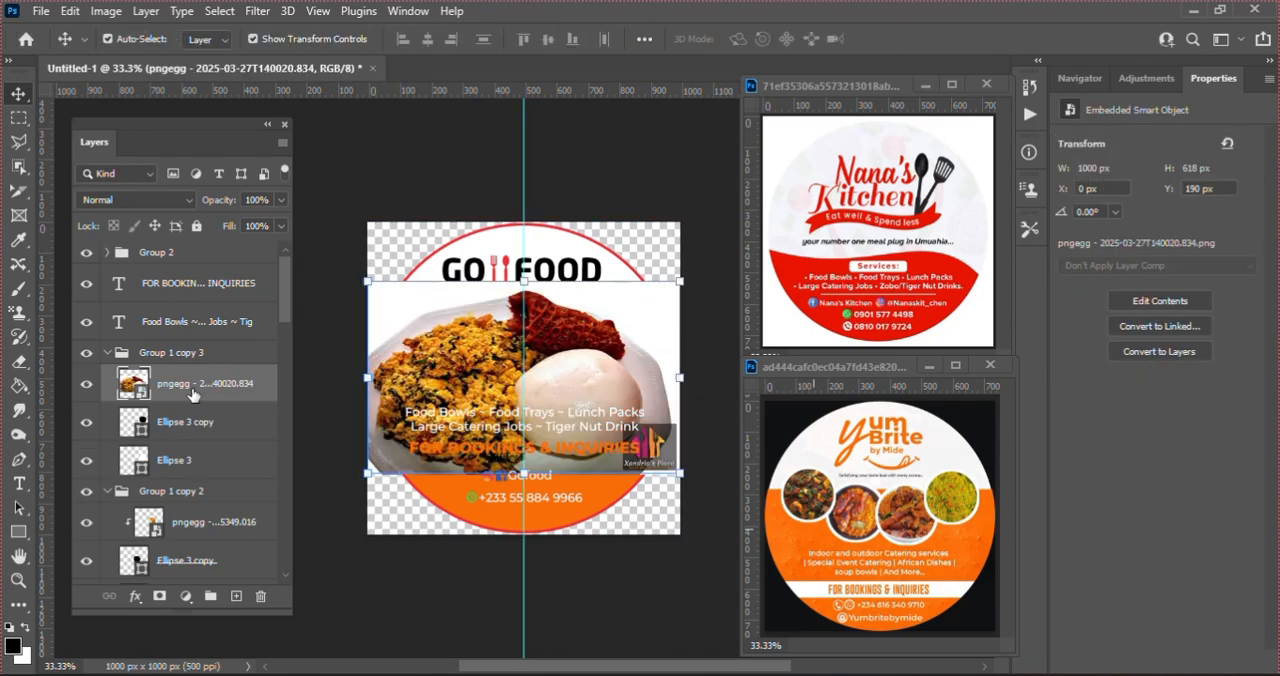
pyautogui.rightClick(193, 395)
pyautogui.click(228, 439)
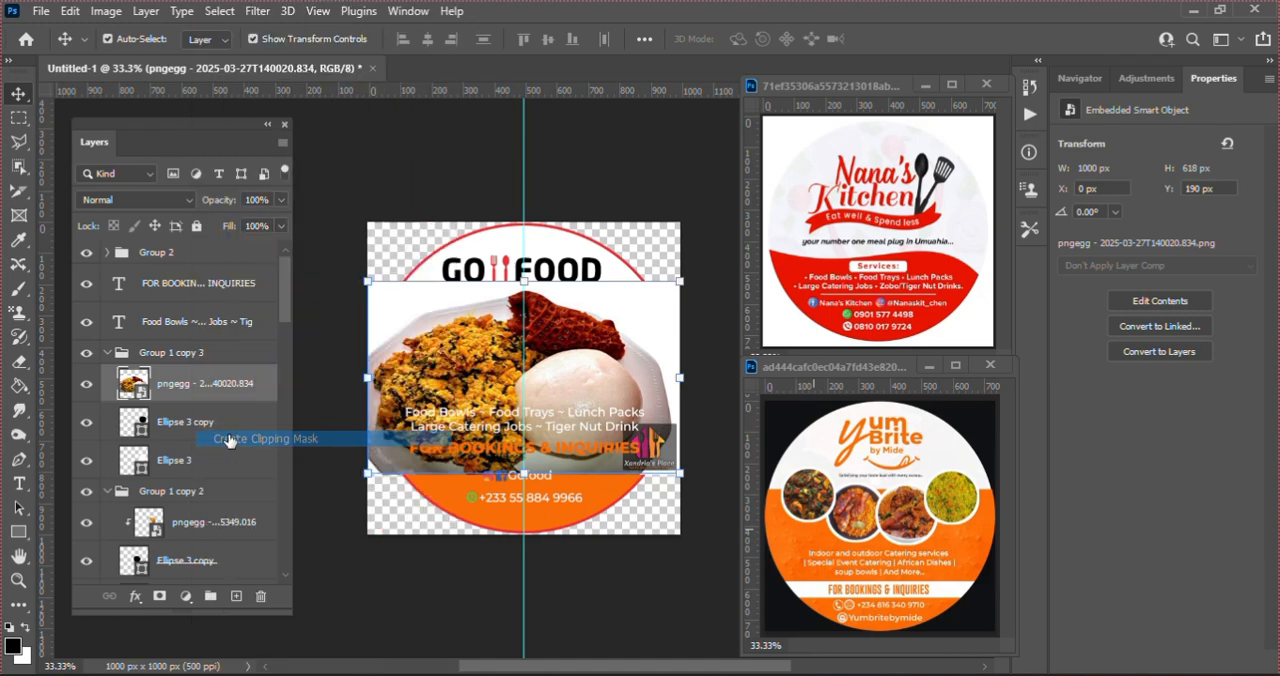
# Step: Scale the rice-and-egg photo down to about 425 × 263 px and fit it over the fourth circle
pyautogui.hotkey('ctrl', 't')
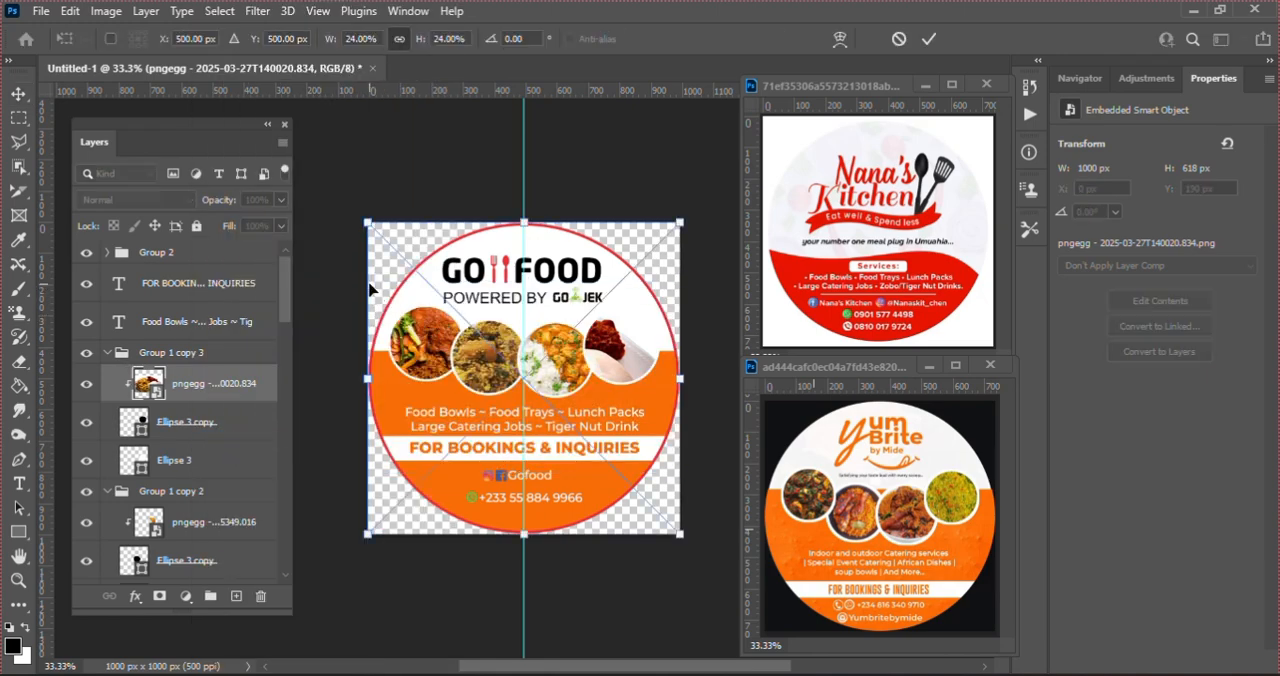
pyautogui.moveTo(367, 224); pyautogui.dragTo(458, 272)
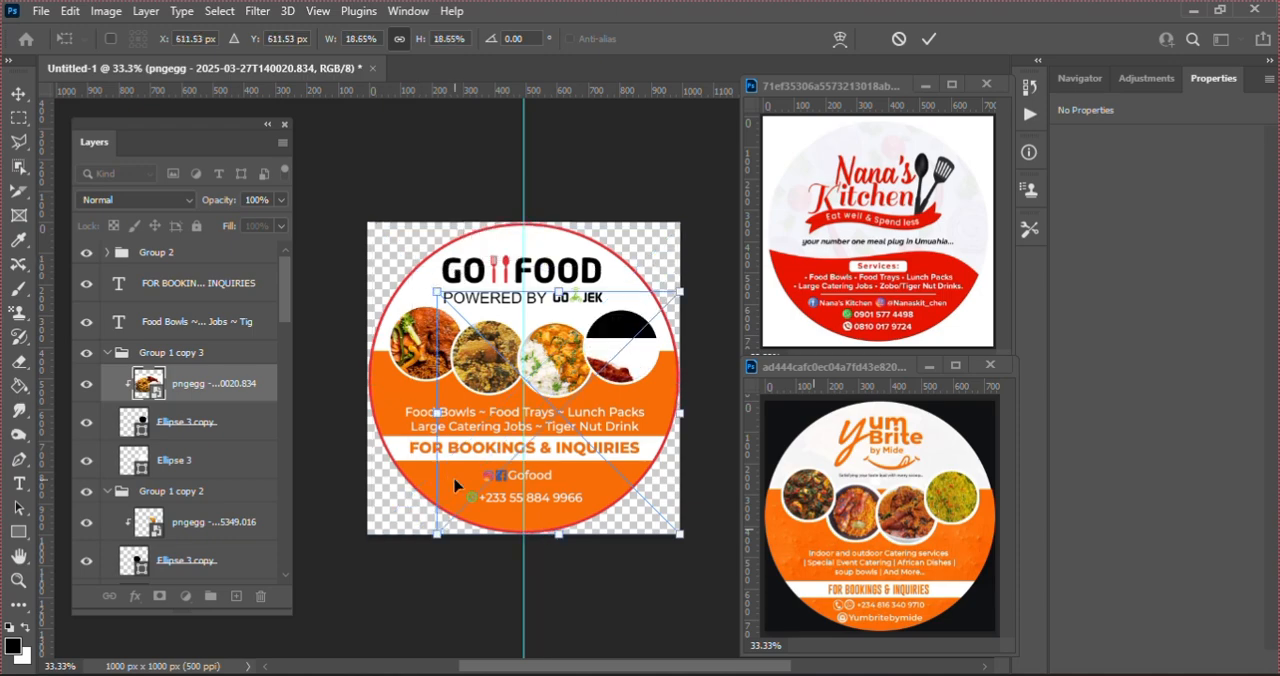
pyautogui.moveTo(437, 535); pyautogui.dragTo(562, 438)
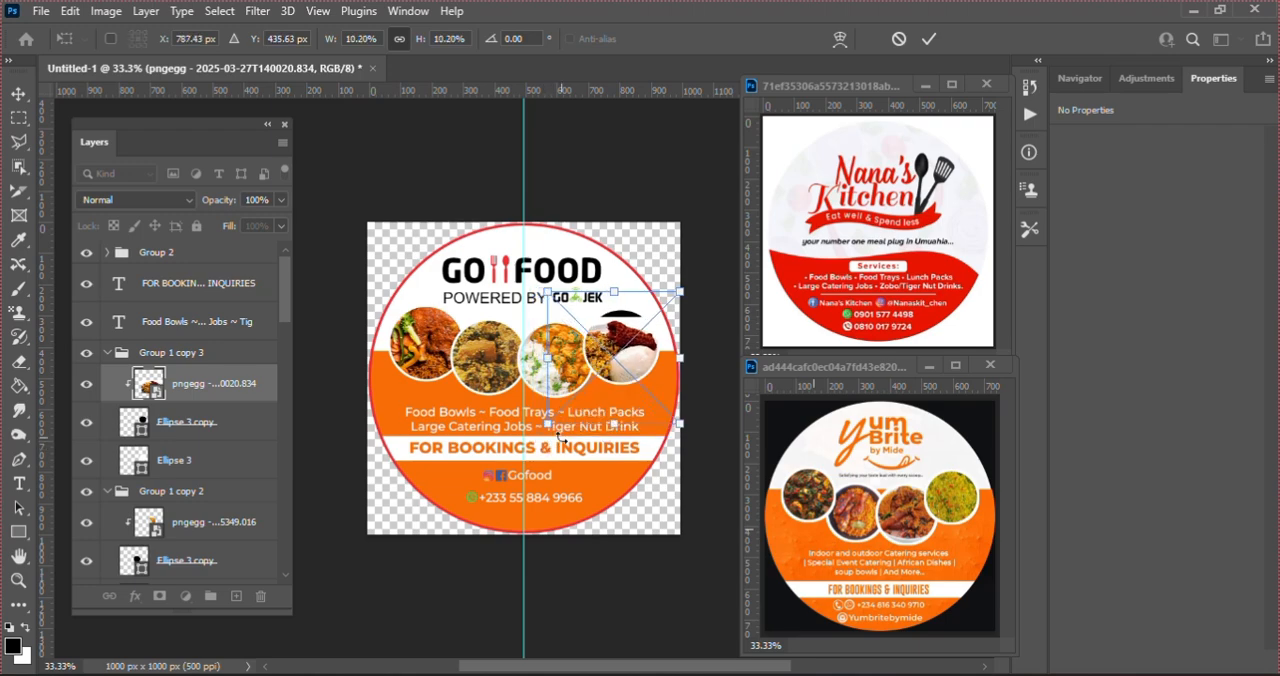
pyautogui.press('Right')
pyautogui.press('Right')
pyautogui.press('Right')
pyautogui.press('Right')
pyautogui.press('Right')
pyautogui.press('Right')
pyautogui.press('Right')
pyautogui.press('Right')
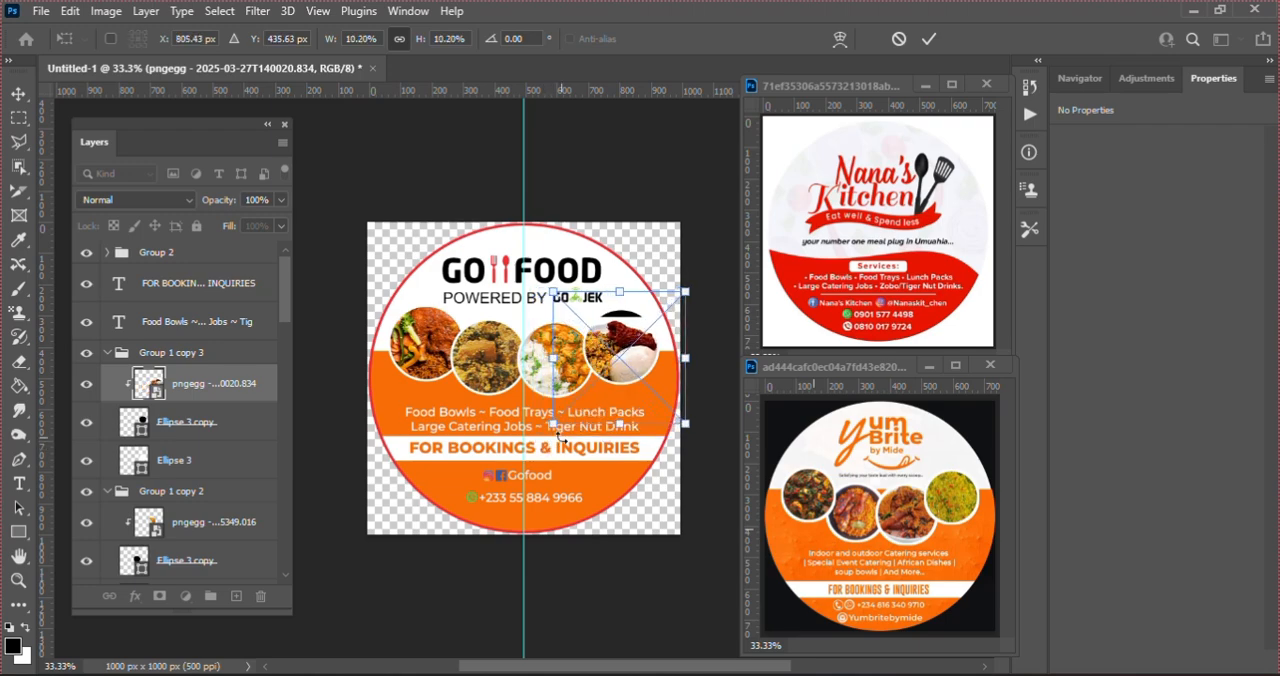
pyautogui.press('Right')
pyautogui.press('Right')
pyautogui.press('Up')
pyautogui.press('Up')
pyautogui.press('Up')
pyautogui.press('Up')
pyautogui.press('Up')
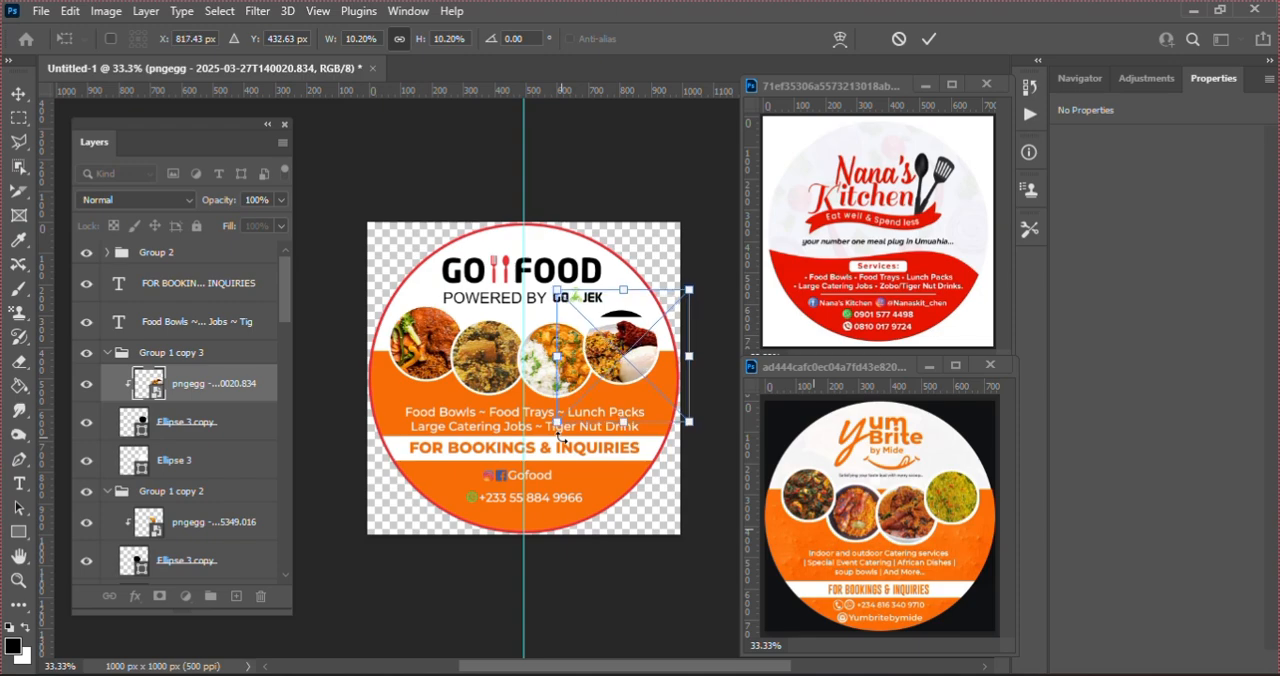
pyautogui.press('Up')
pyautogui.press('Up')
pyautogui.press('Up')
pyautogui.press('Up')
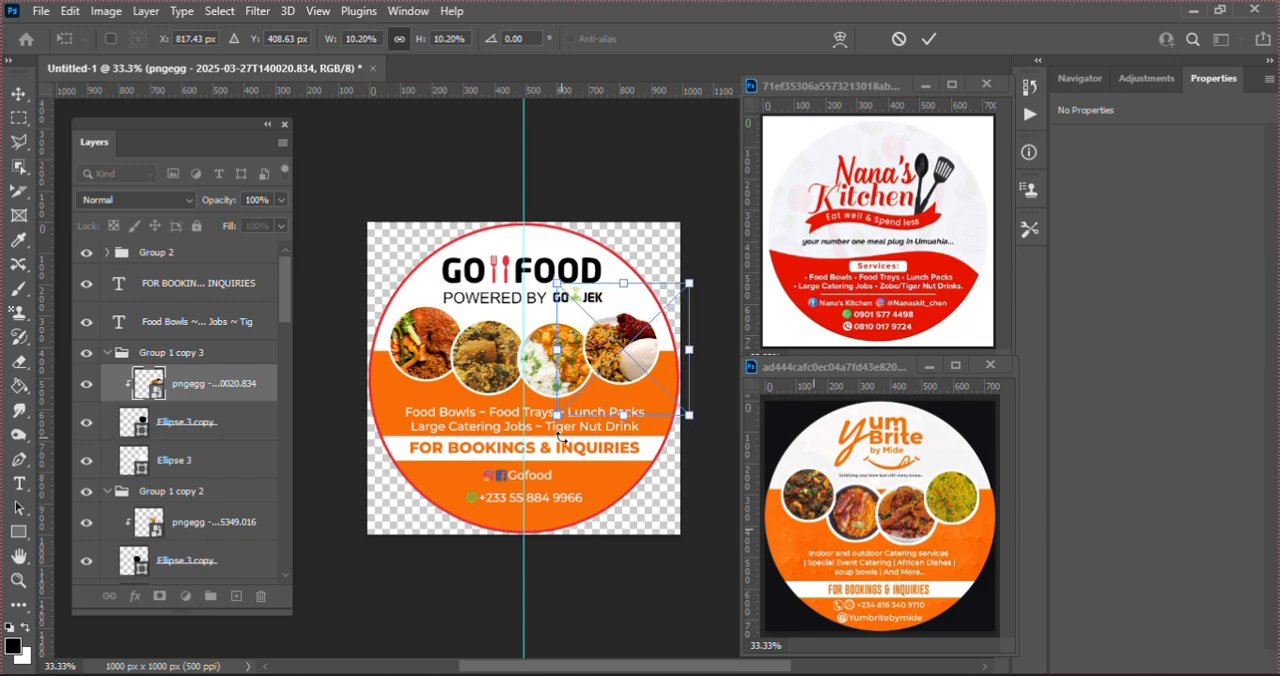
pyautogui.press('Return')
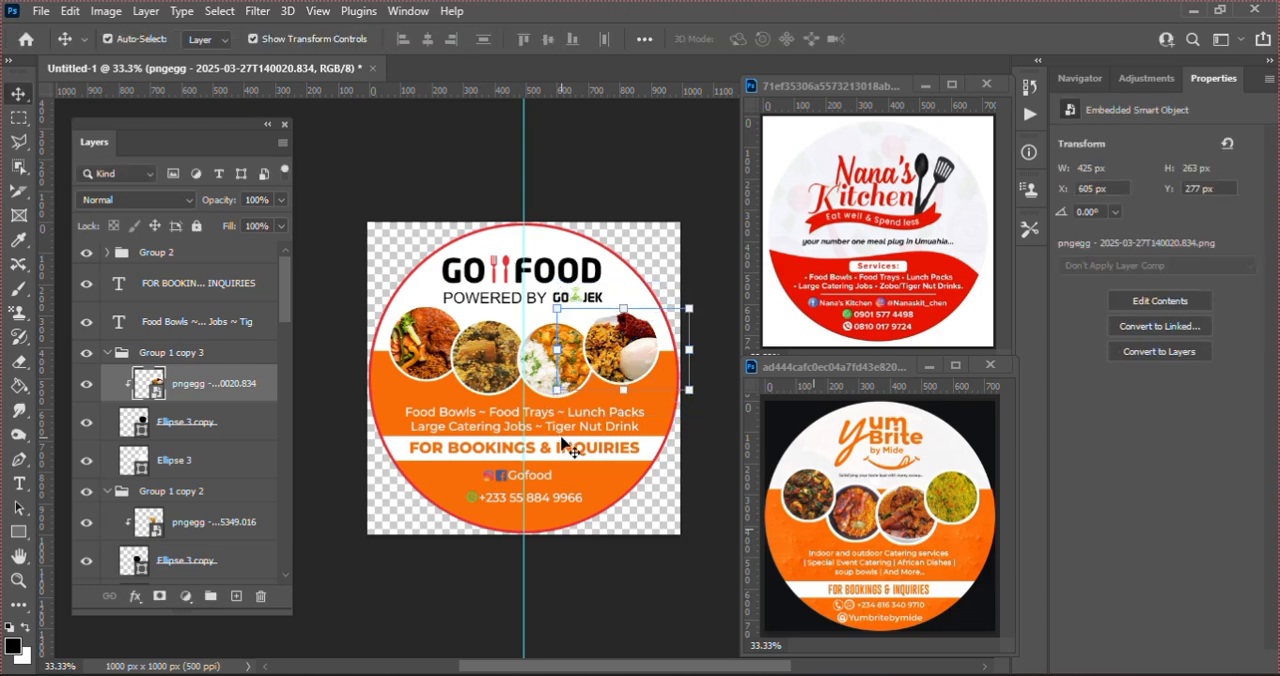
pyautogui.click(599, 174)
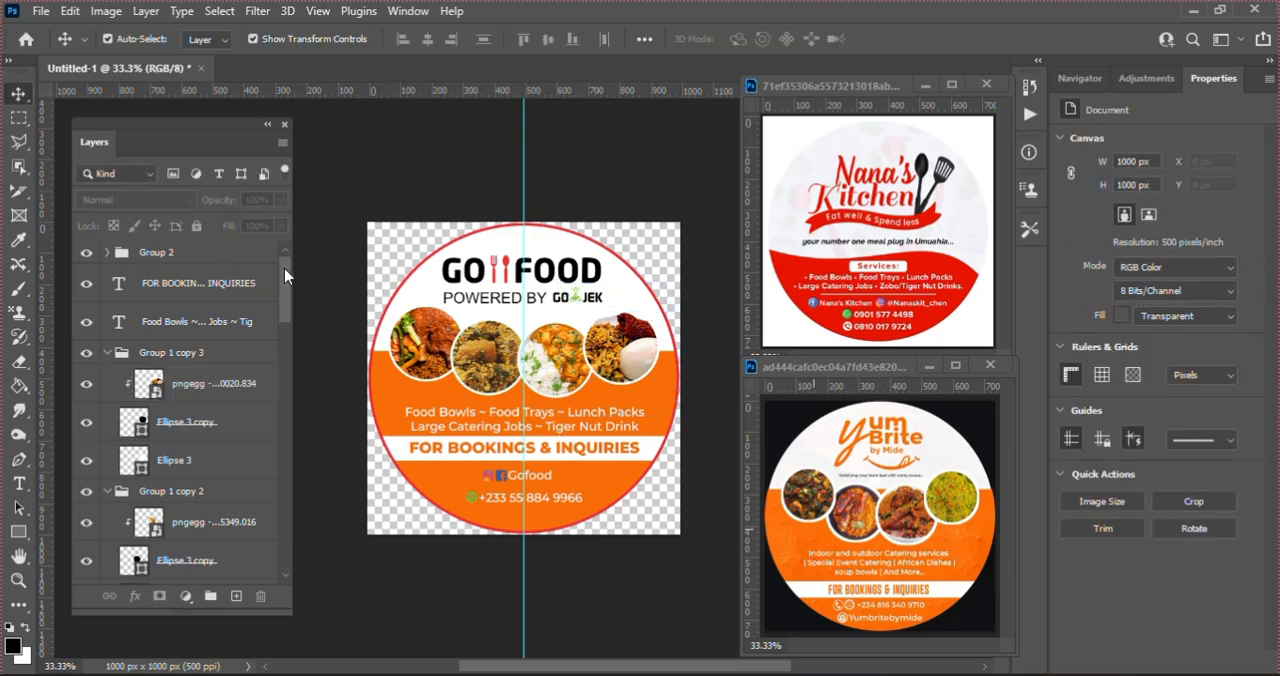
# Step: Group all the orange sticker's layers from Group 2 down to Ellipse 1, name the group LABEL 2, and collapse LABEL 1
pyautogui.click(210, 257)
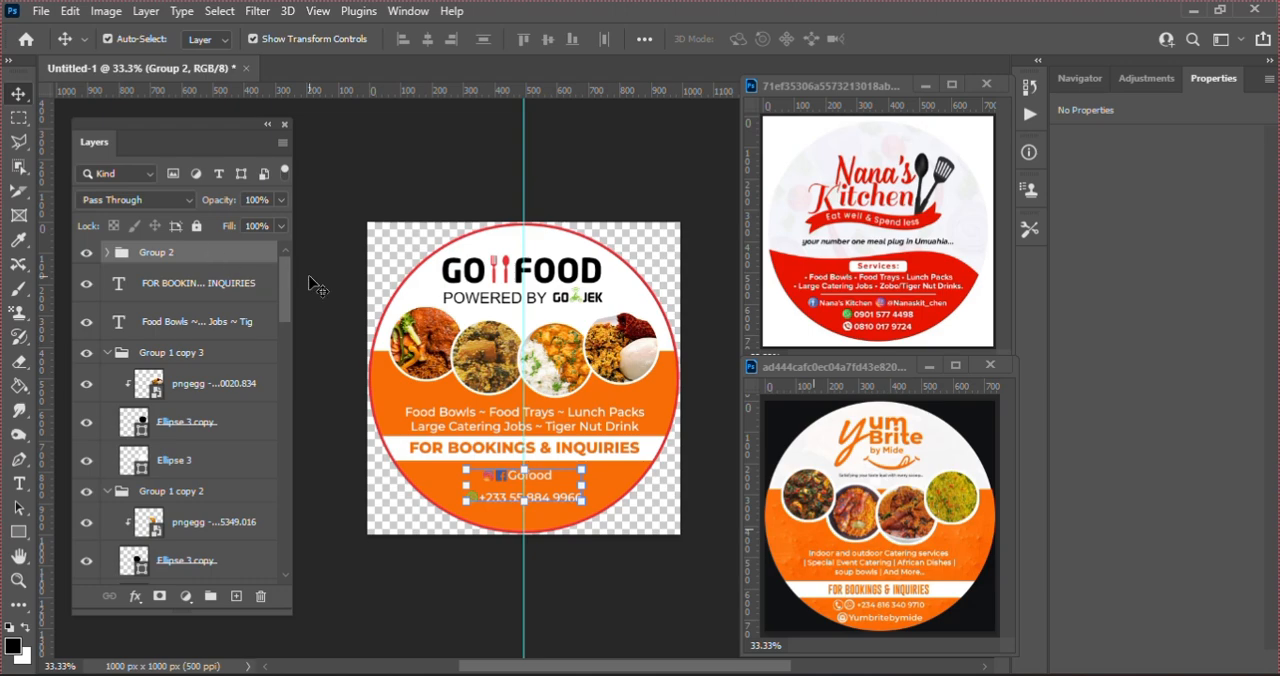
pyautogui.moveTo(288, 287); pyautogui.dragTo(289, 414)
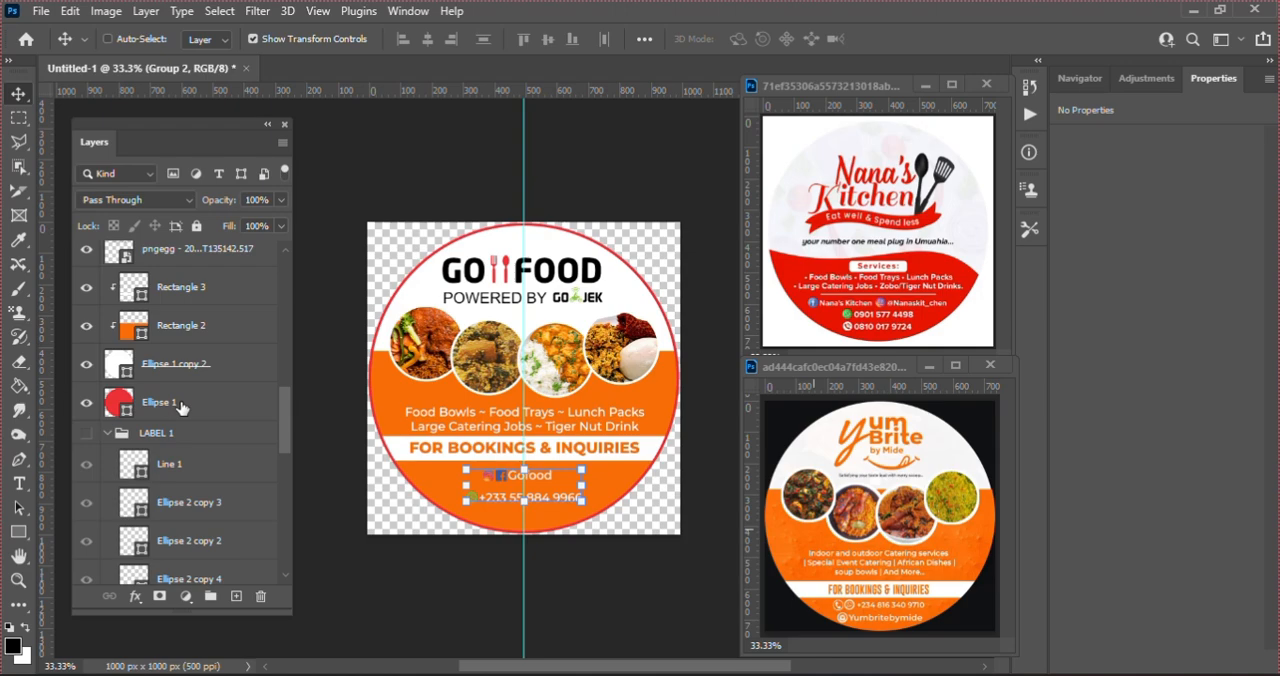
pyautogui.keyDown('shift'); pyautogui.click(182, 405); pyautogui.keyUp('shift')
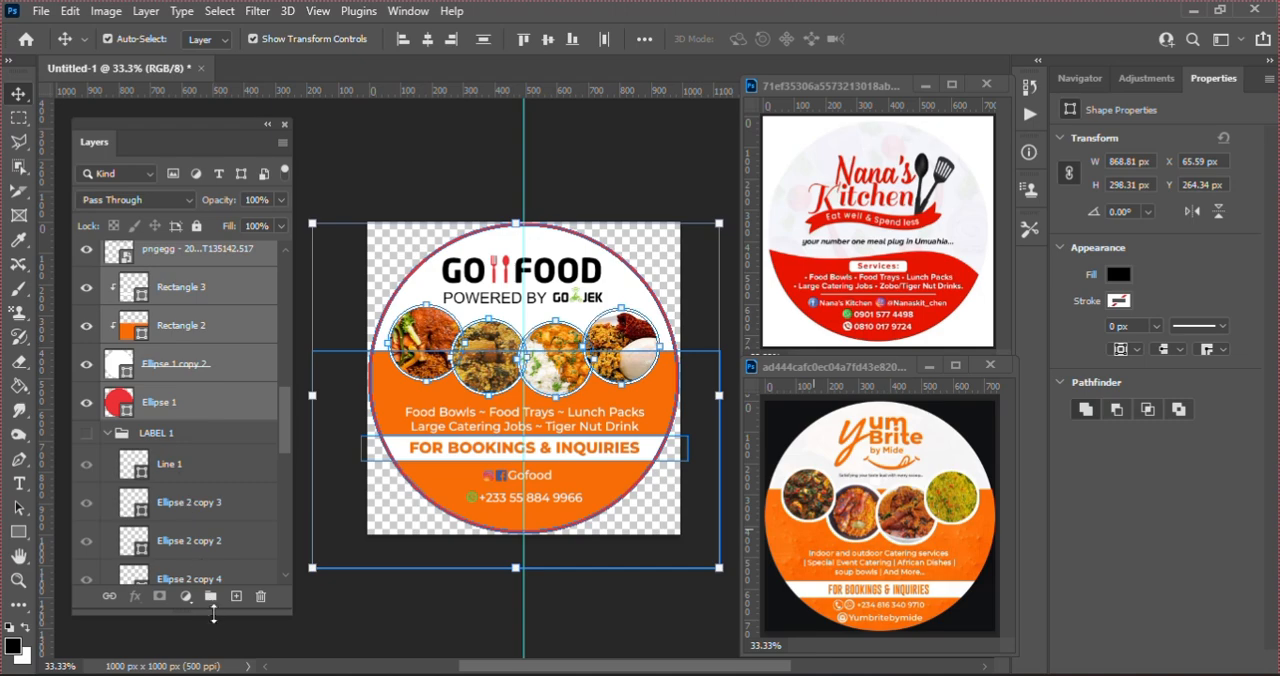
pyautogui.click(210, 597)
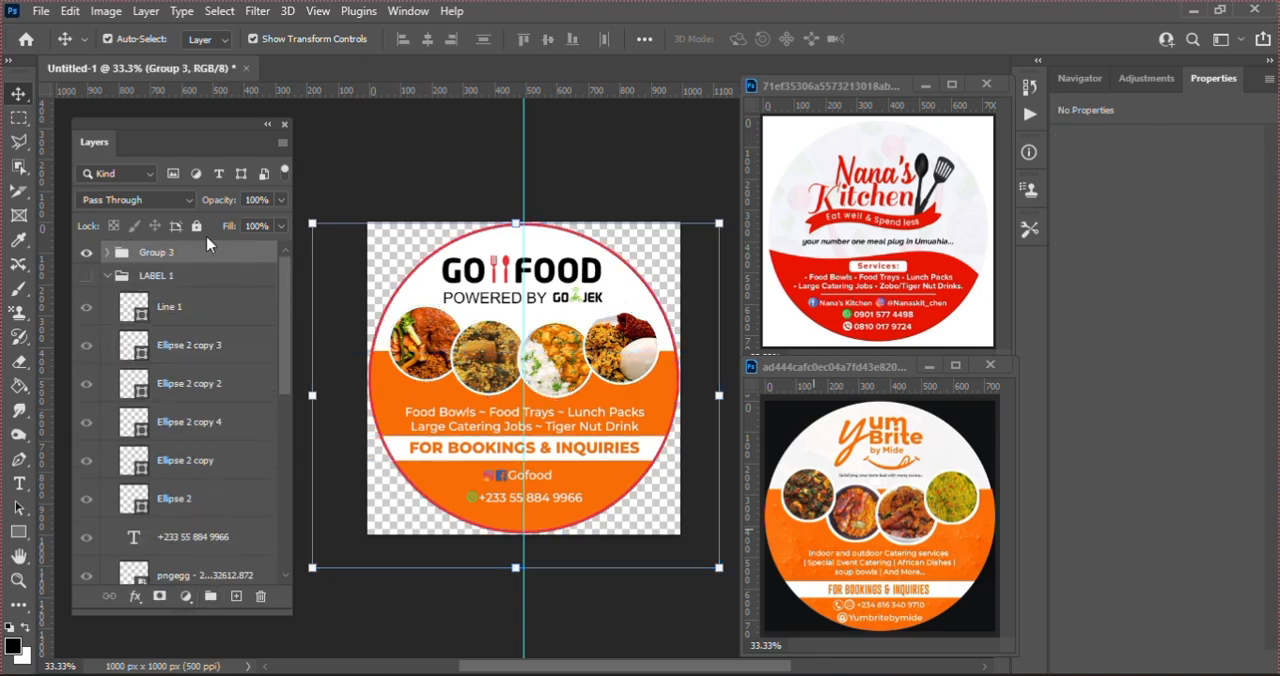
pyautogui.doubleClick(152, 252)
pyautogui.write('LABEL 2')
pyautogui.press('Return')
pyautogui.click(107, 276)
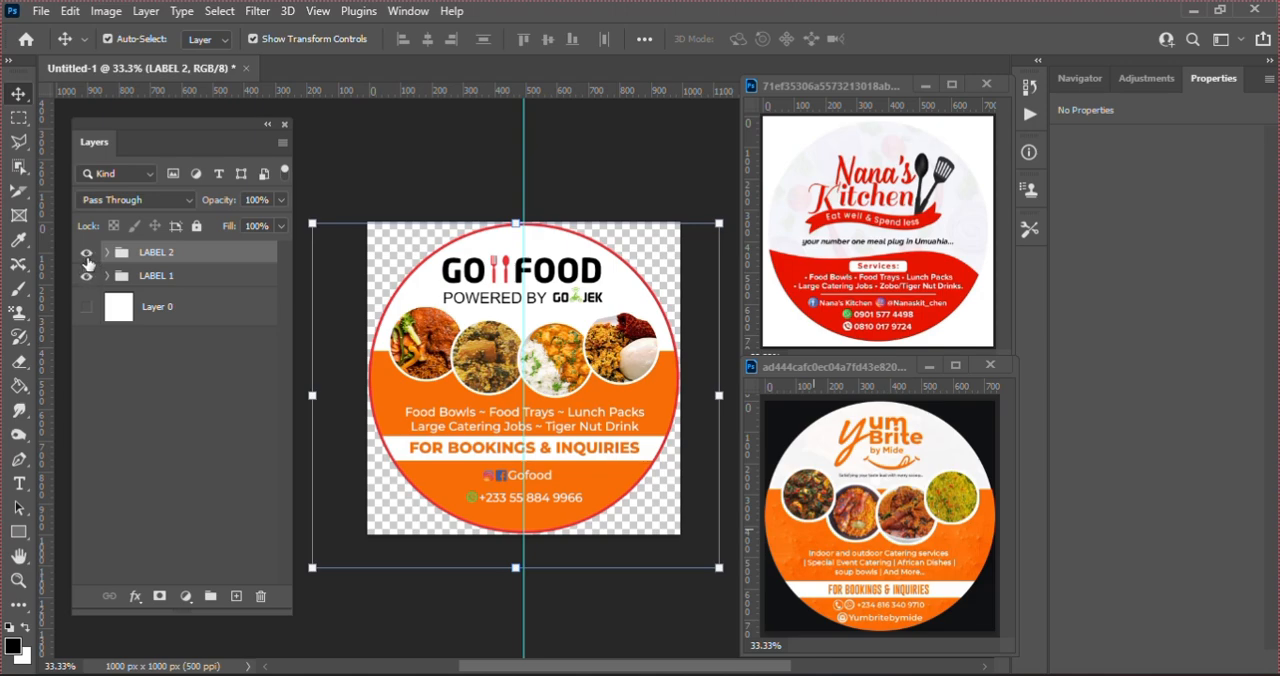
# Step: Compare the two sticker designs by toggling the visibility of LABEL 2 and LABEL 1, leaving only LABEL 2 shown
pyautogui.click(86, 254)
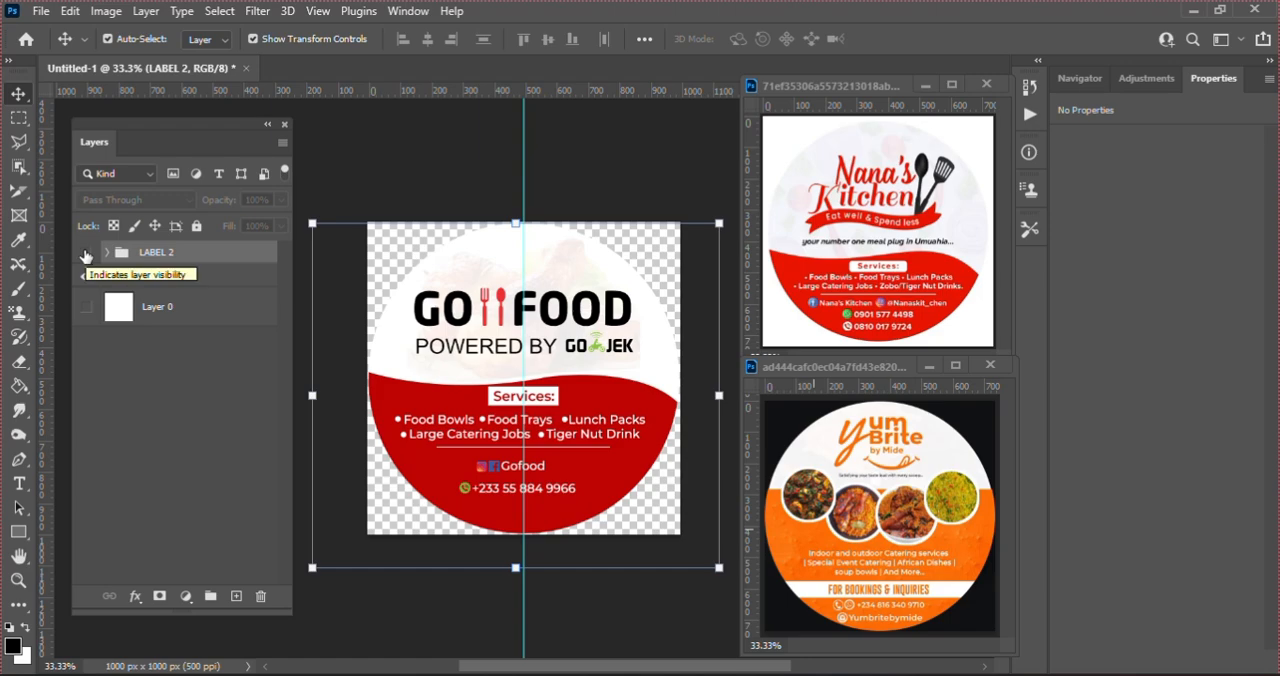
pyautogui.click(86, 275)
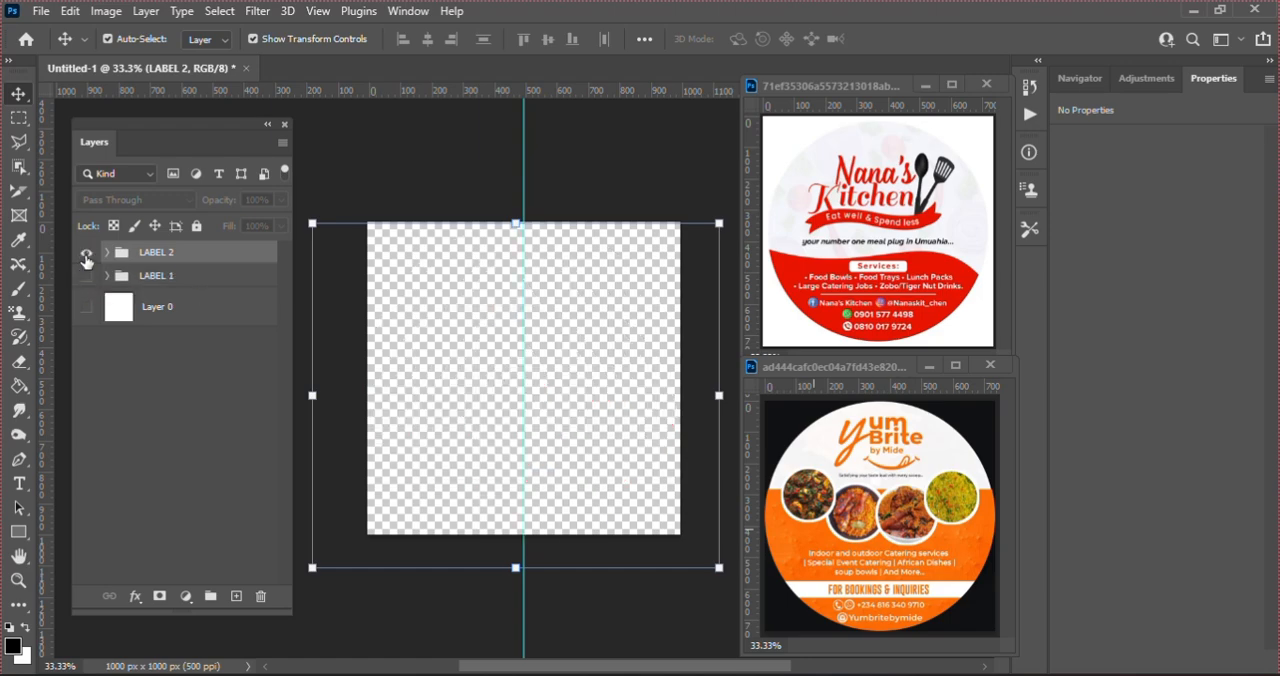
pyautogui.click(86, 254)
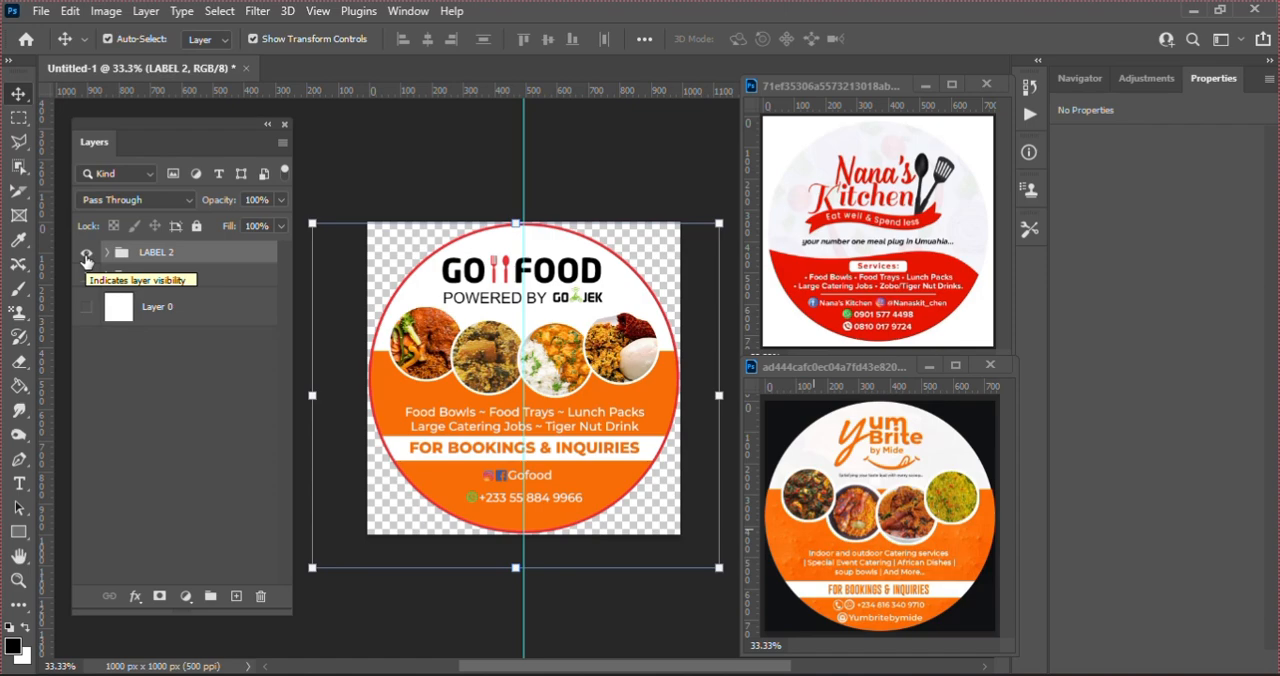